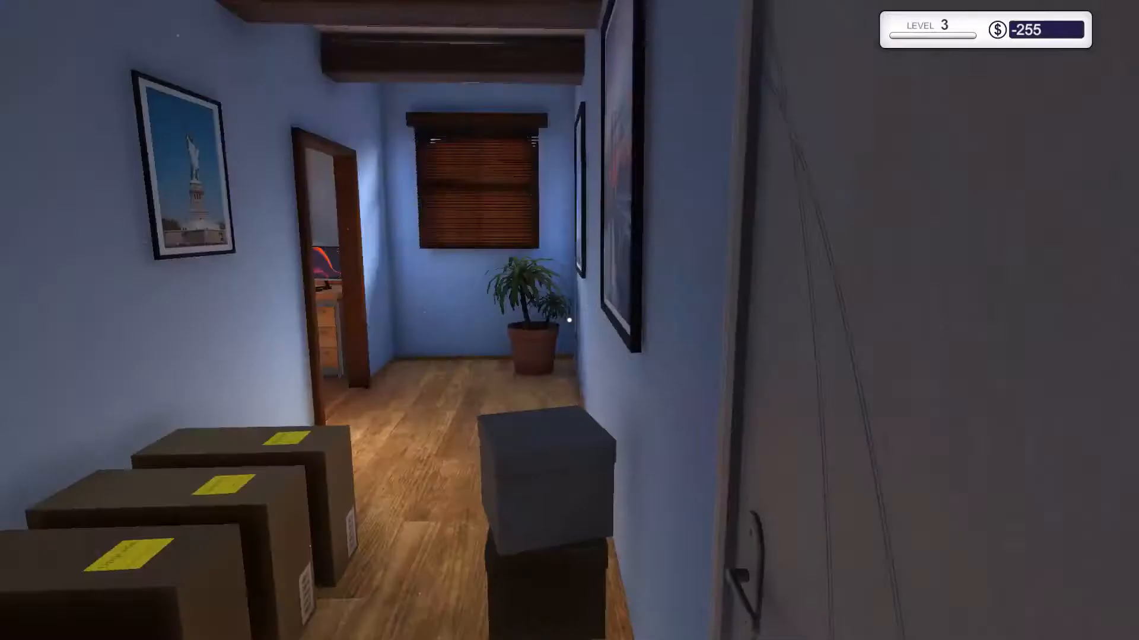
Check the delivery box's manifest, then carry the customer's upgrade PC to the workbench
click(569, 321)
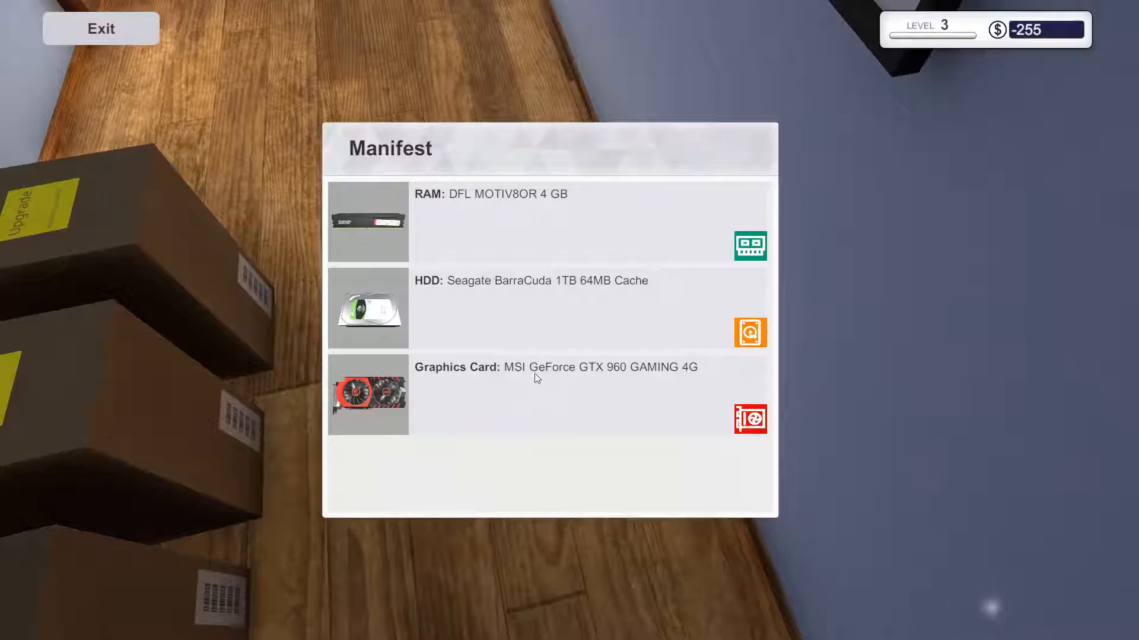
click(498, 329)
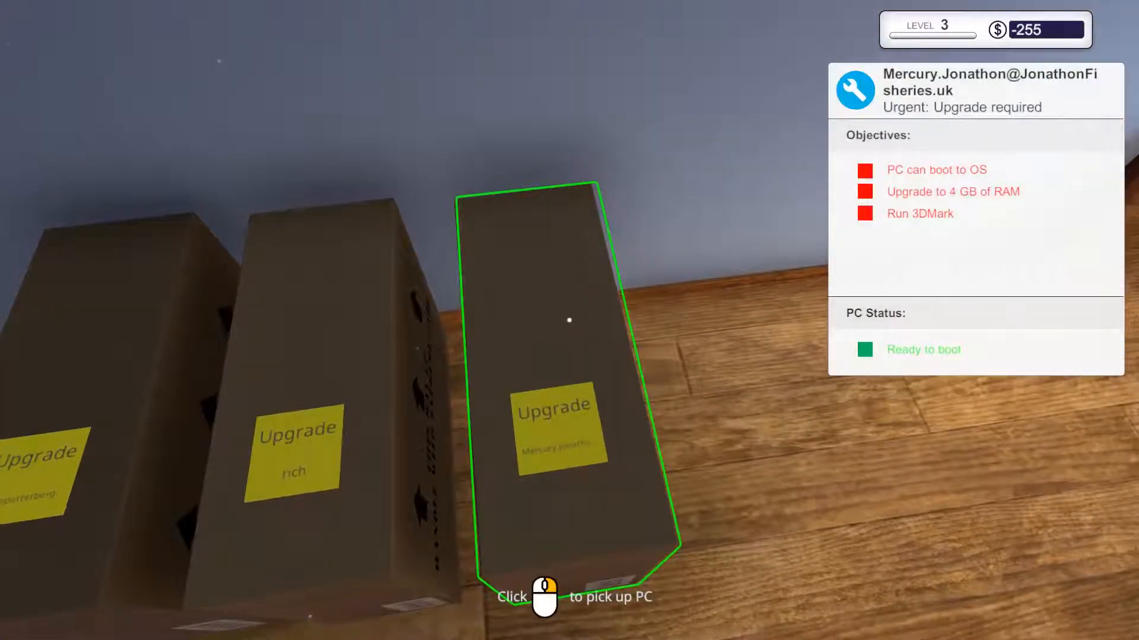
key(w)
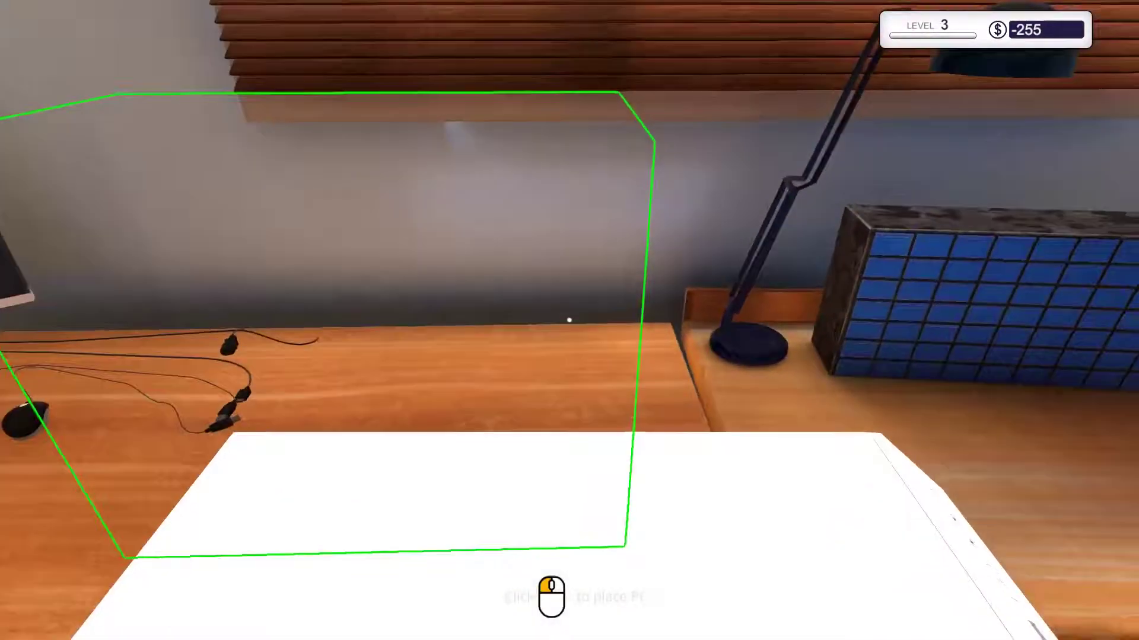
Set the PC down on the desk and begin working on it
click(570, 320)
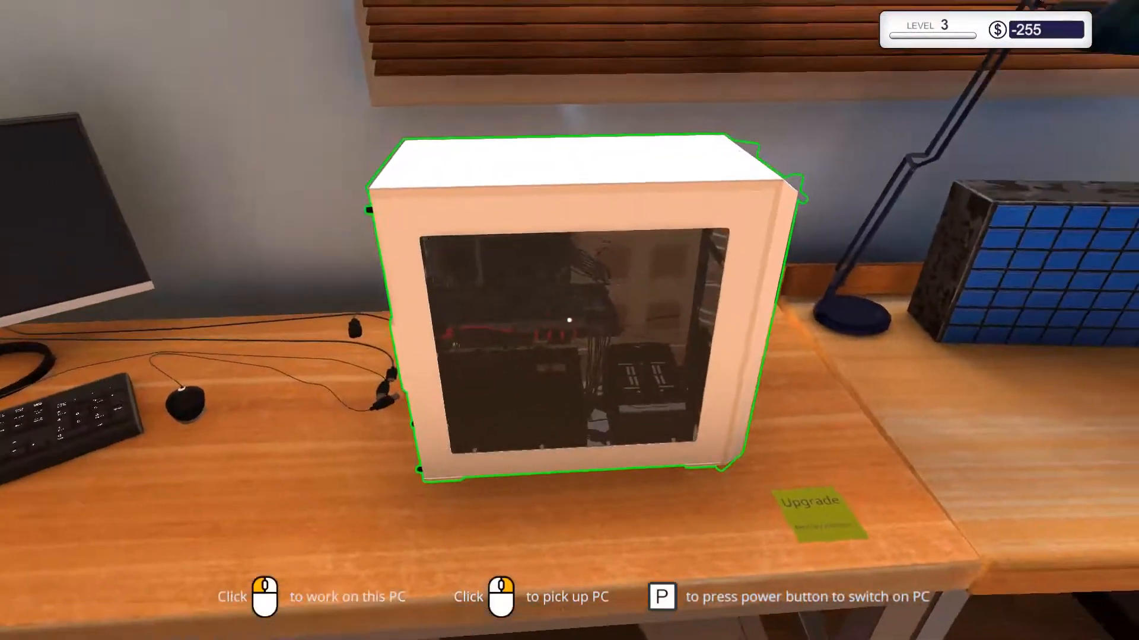
right_click(570, 320)
click(569, 320)
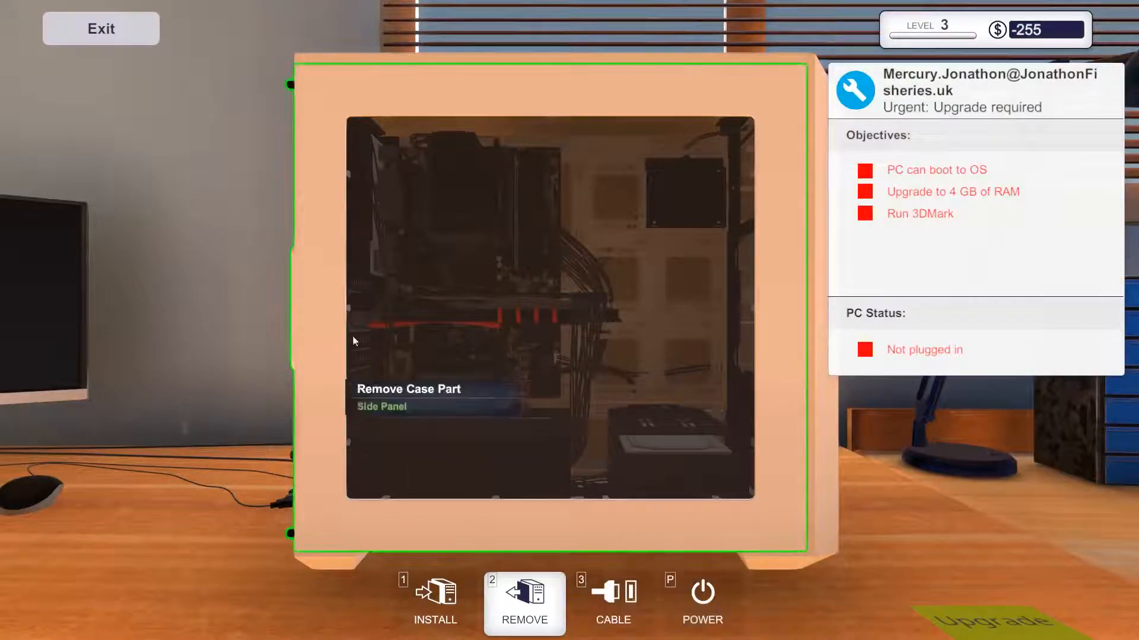
Unscrew and remove the case's side panel to expose the motherboard
drag(356, 329, 427, 329)
click(462, 246)
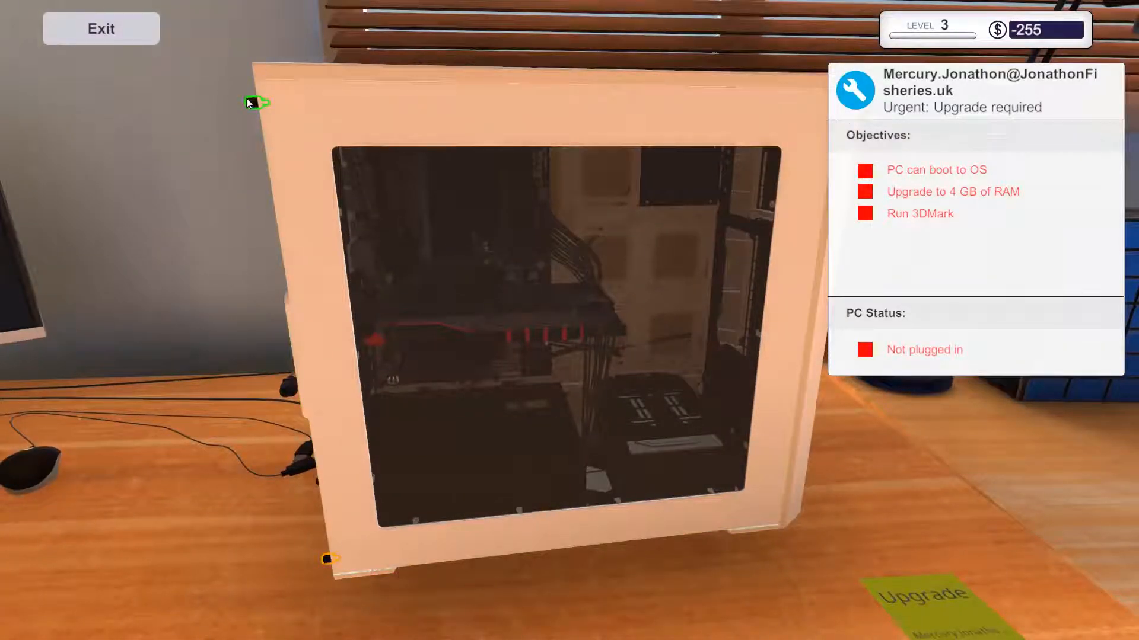
click(250, 102)
click(326, 559)
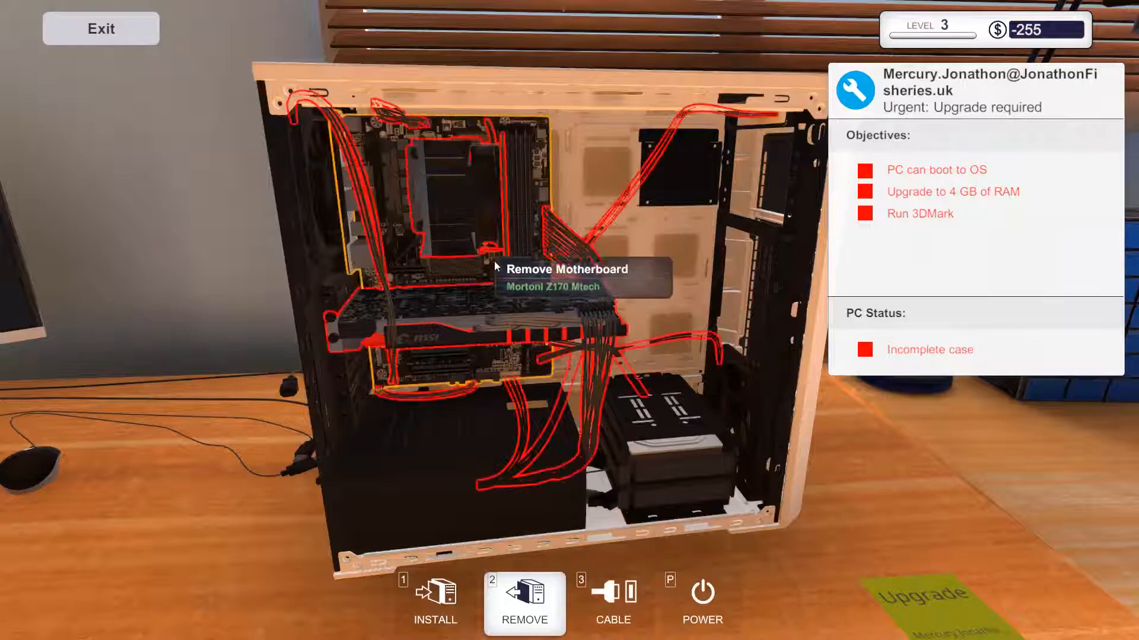
Release both memory clips and pull out the old 2 GB RAM stick
click(507, 258)
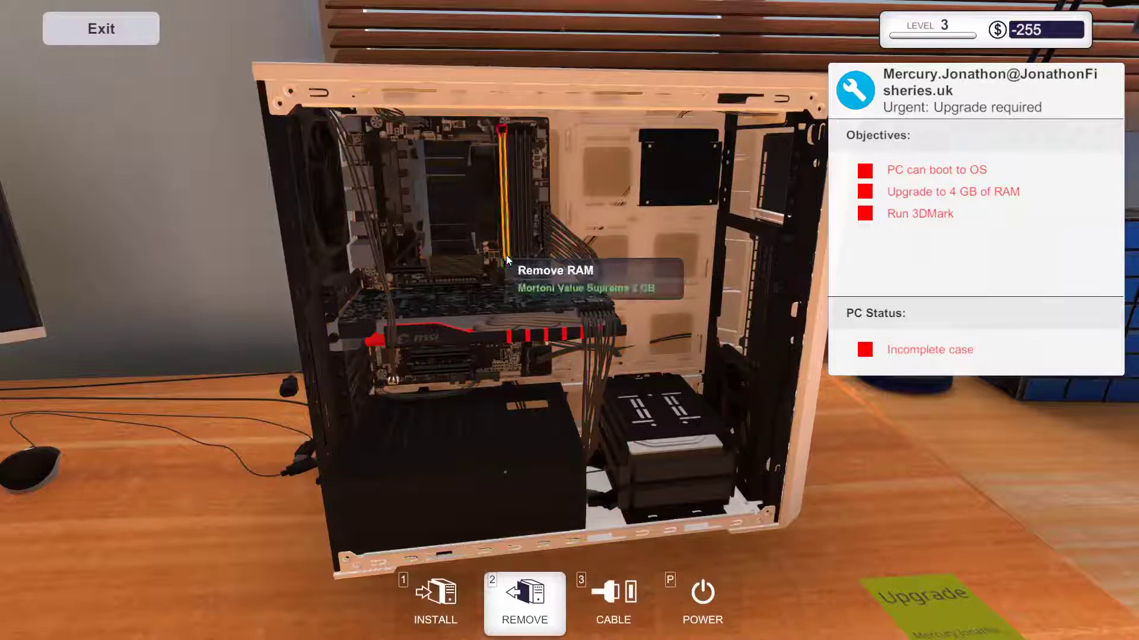
click(502, 130)
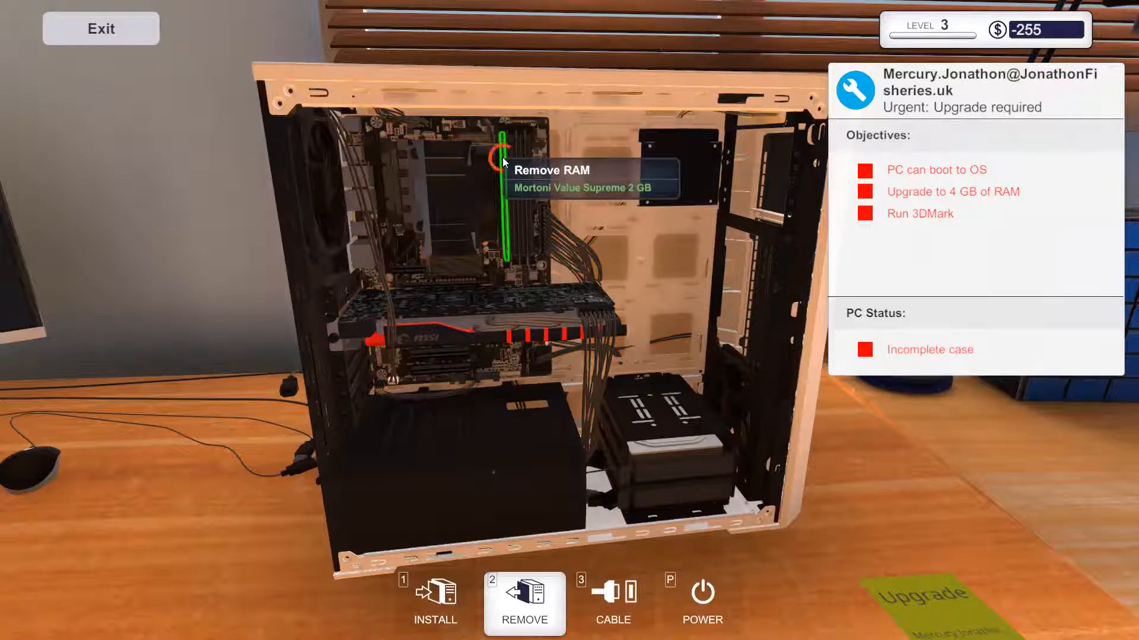
click(502, 160)
Install the DFL MOTIV8OR 4 GB memory module from inventory into the empty slot
click(461, 612)
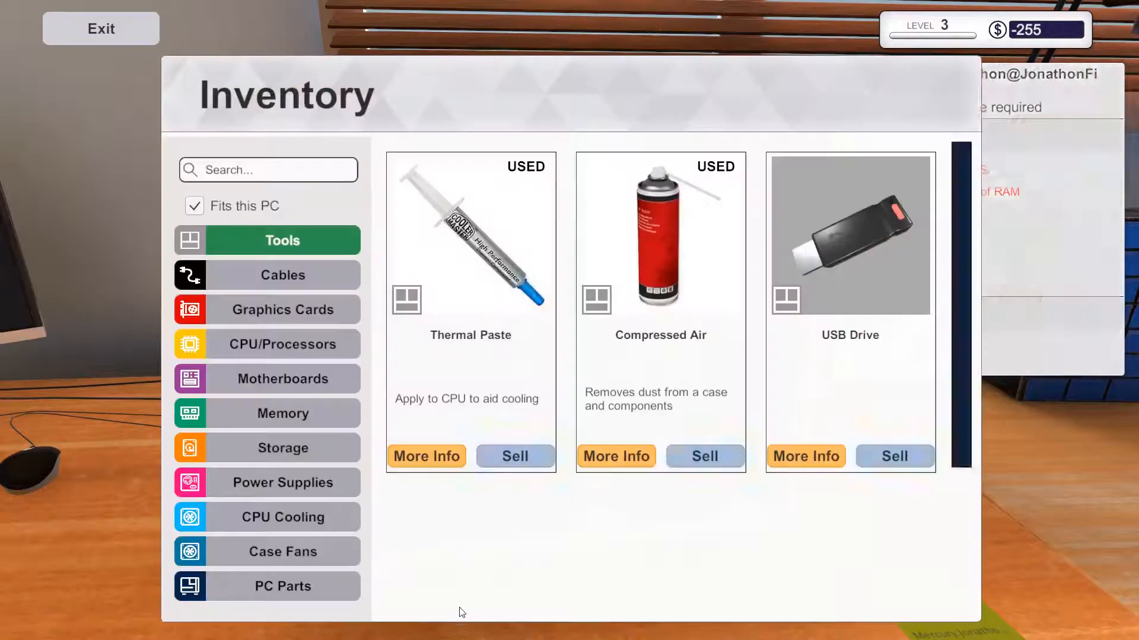
click(304, 415)
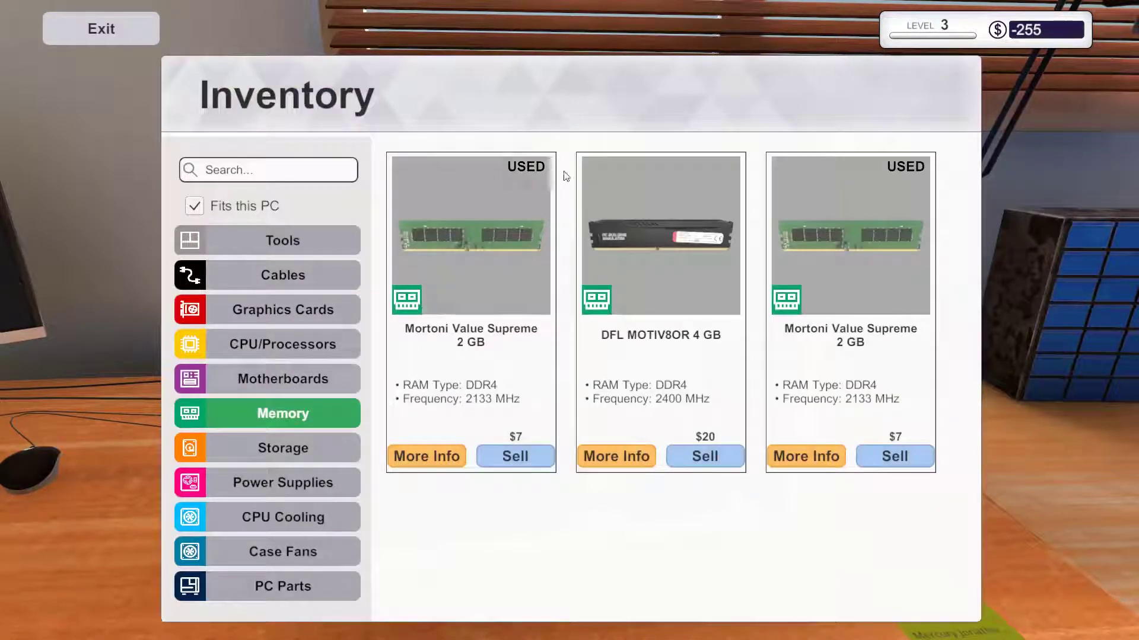
click(656, 248)
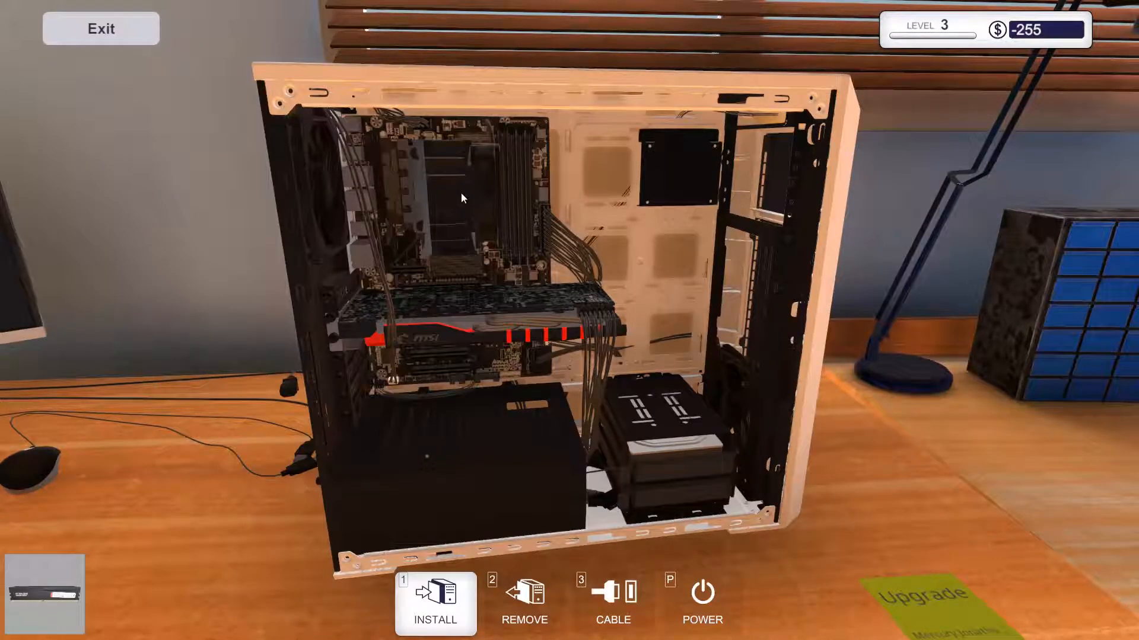
click(504, 191)
key(2)
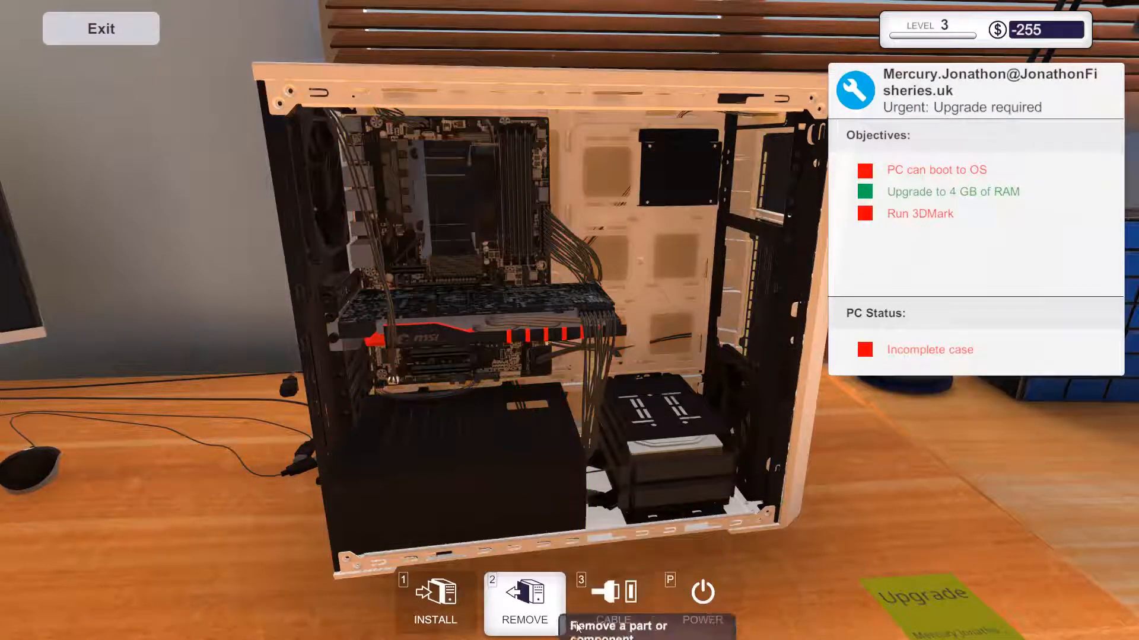
Refit the side panel from inventory onto the case and screw it down
click(434, 598)
click(319, 580)
click(471, 277)
click(569, 363)
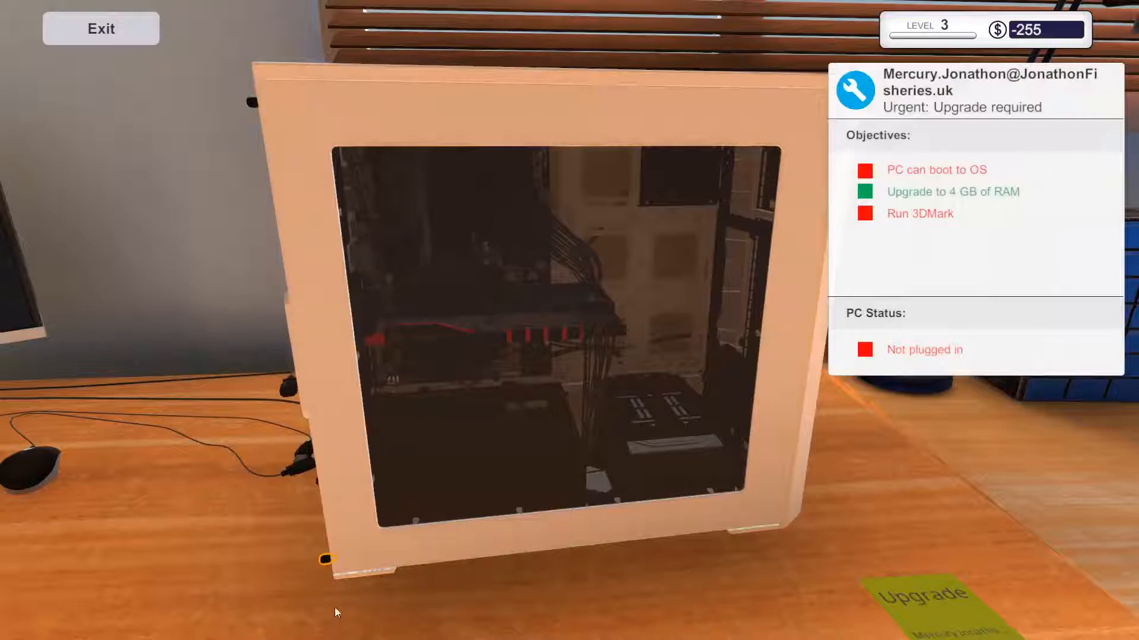
click(323, 563)
drag(308, 565, 153, 548)
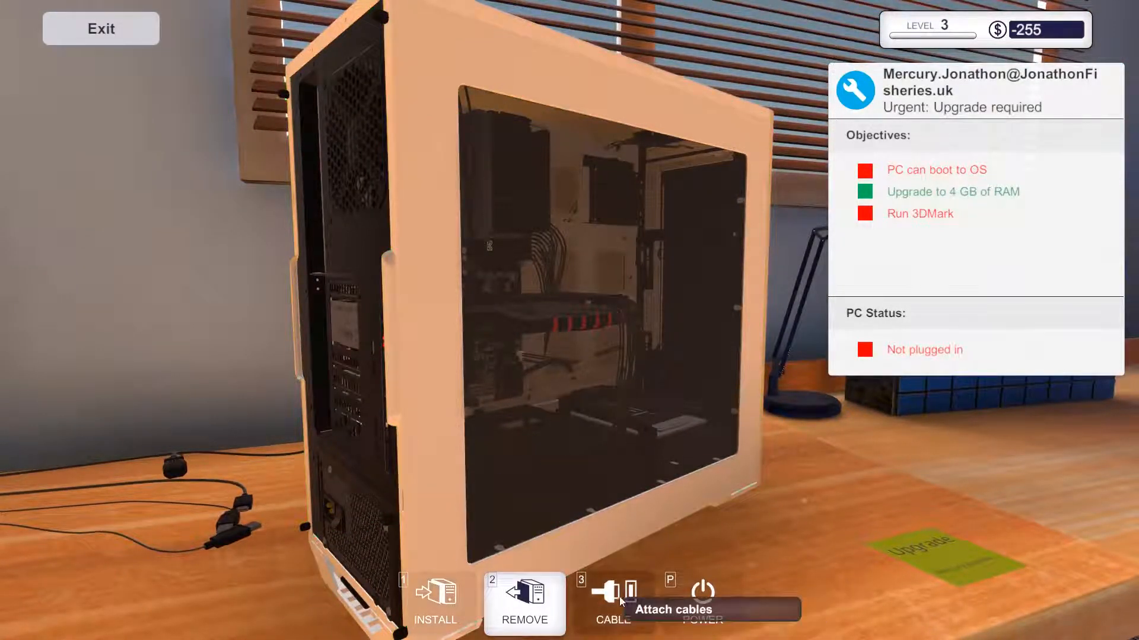
Connect the motherboard and power cables to the rear ports in cable mode
click(587, 596)
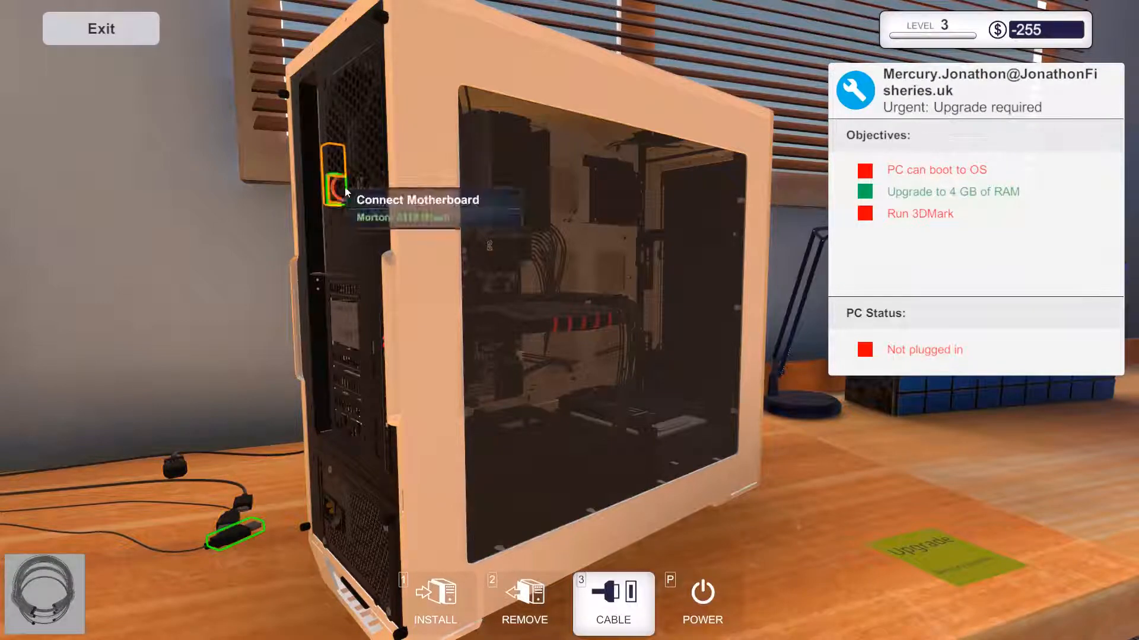
click(334, 178)
click(59, 587)
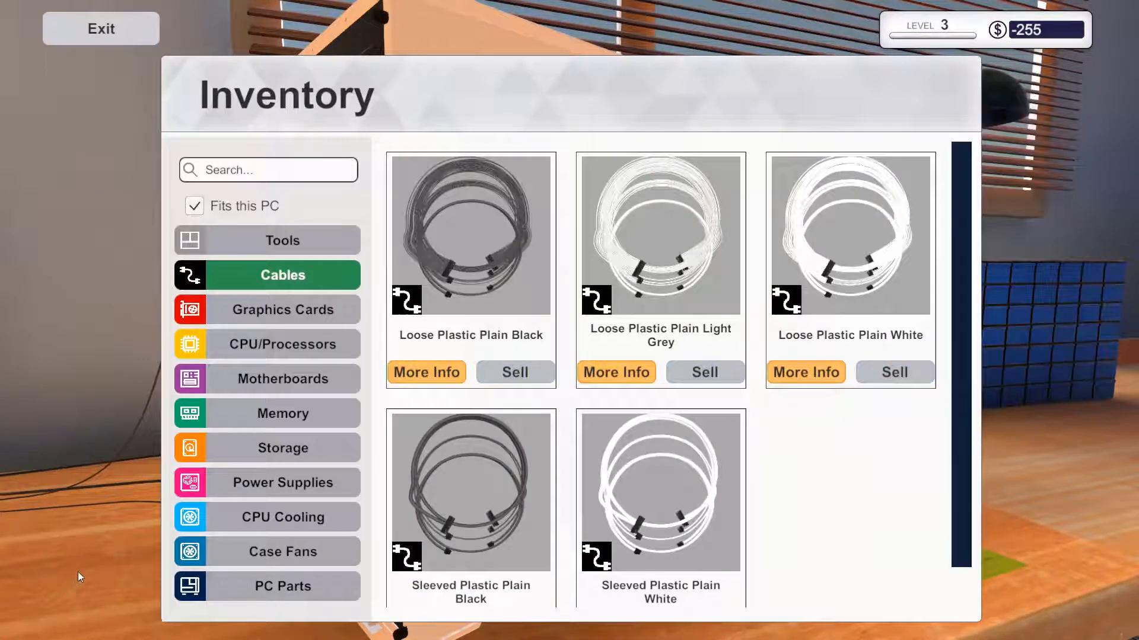
scroll(574, 466, down, 2)
scroll(557, 490, up, 3)
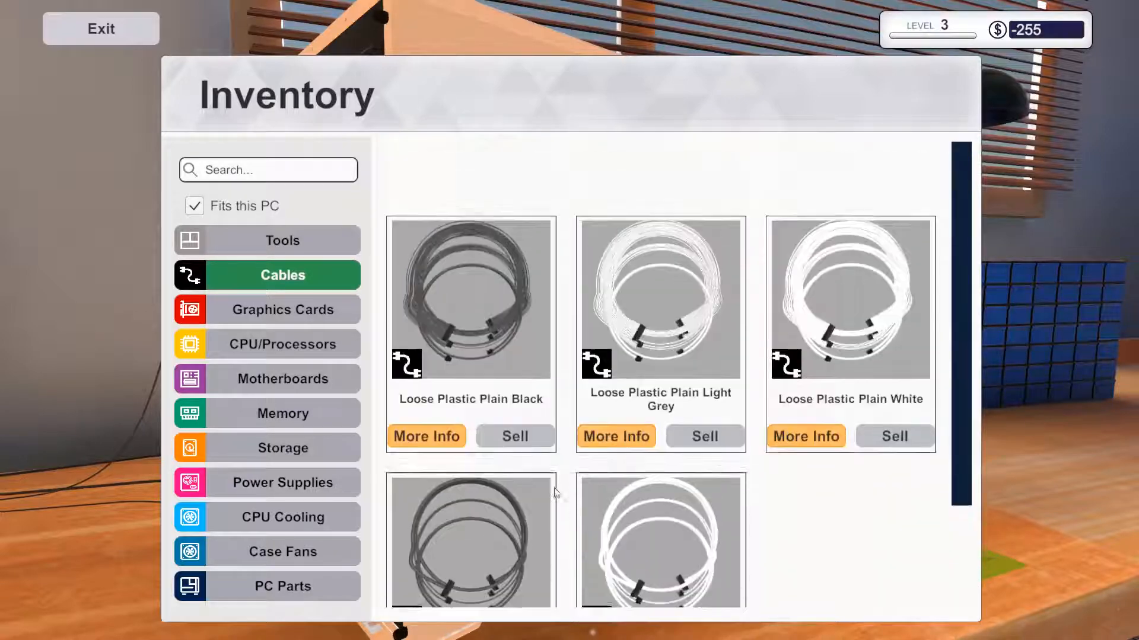
key(Escape)
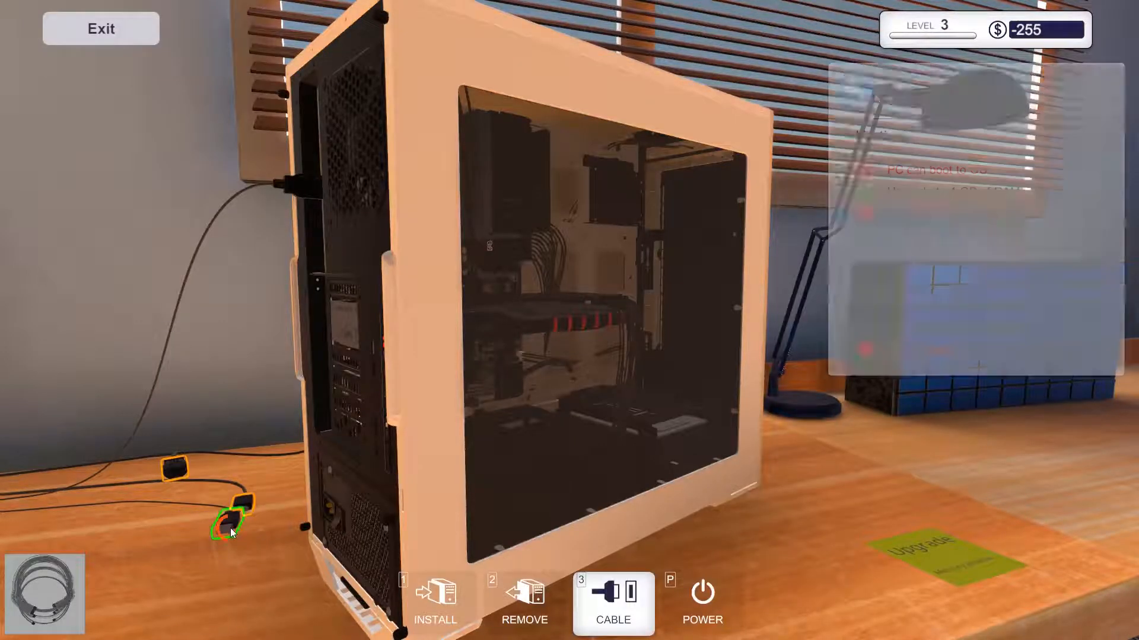
click(230, 527)
click(347, 149)
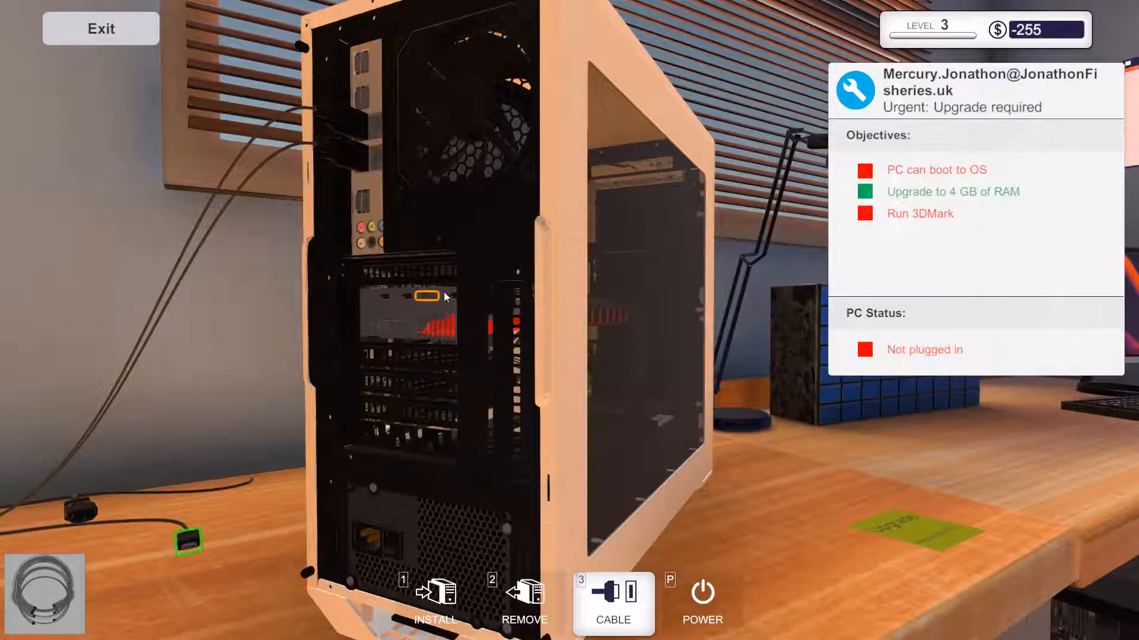
Plug in the graphics display cable and mains power, then switch the PC on
click(427, 296)
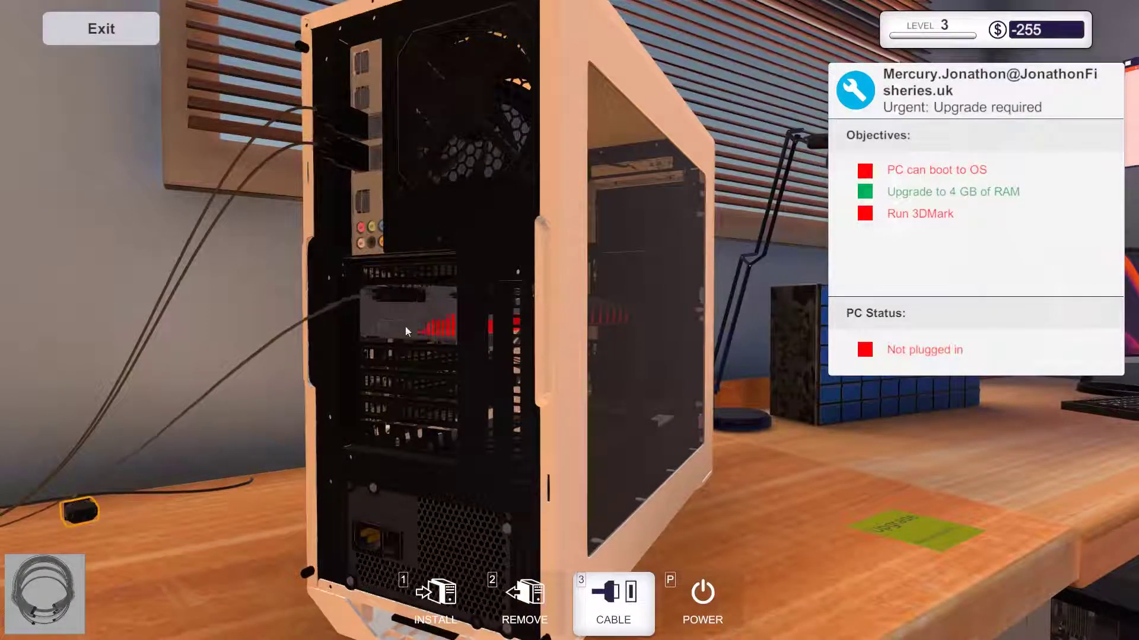
click(78, 517)
click(359, 536)
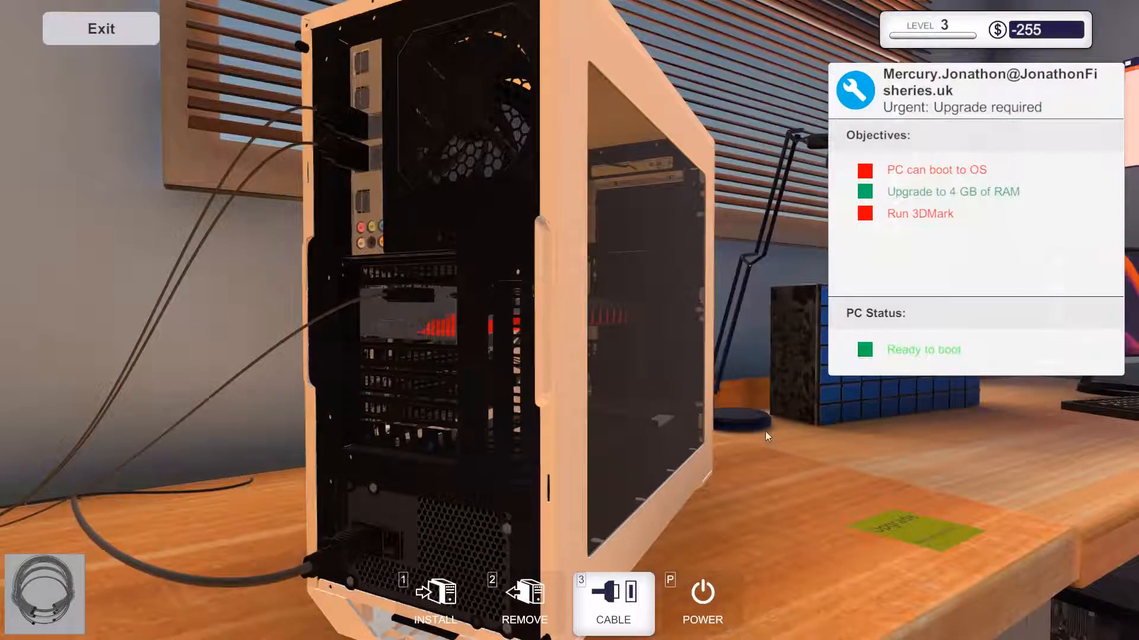
key(p)
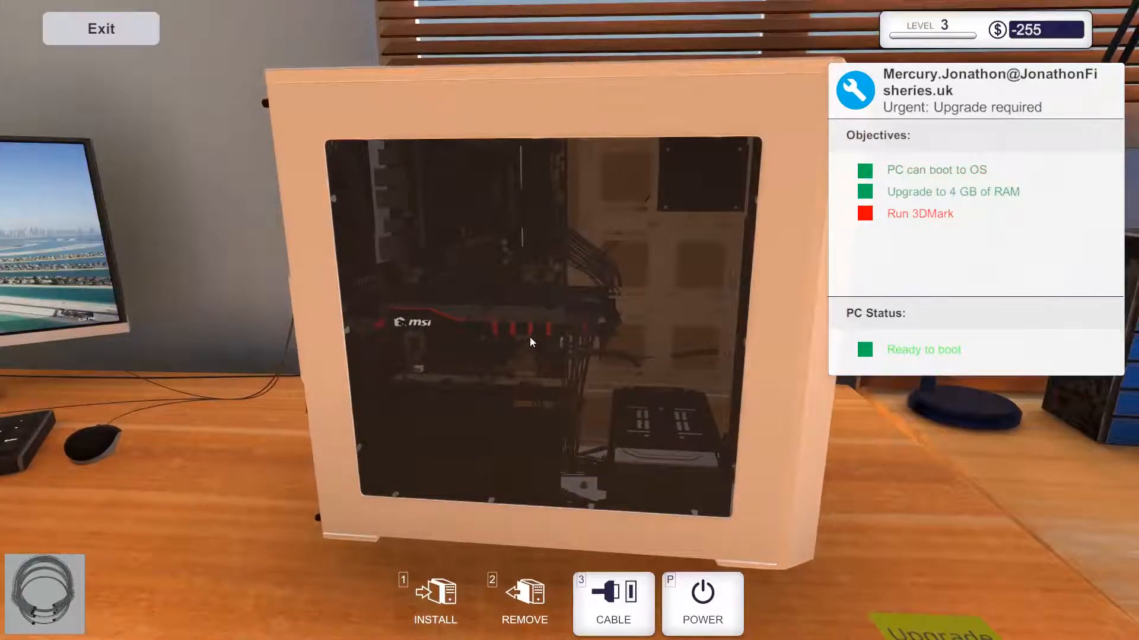
Insert the USB Drive from the Tools inventory into a rear USB port
key(Escape)
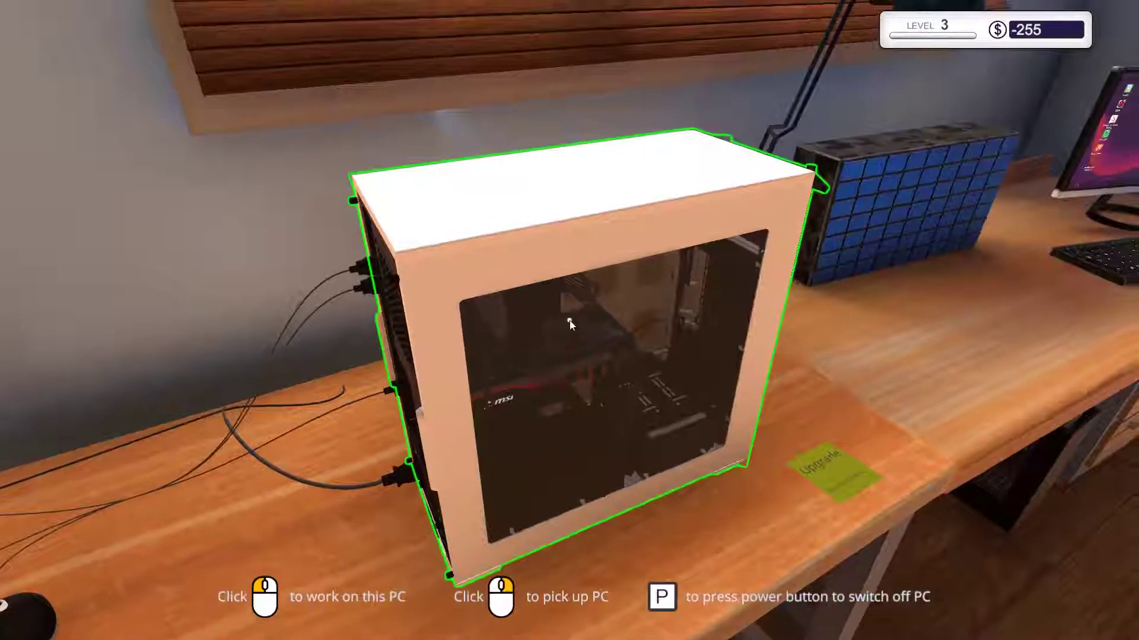
click(569, 321)
key(1)
click(803, 253)
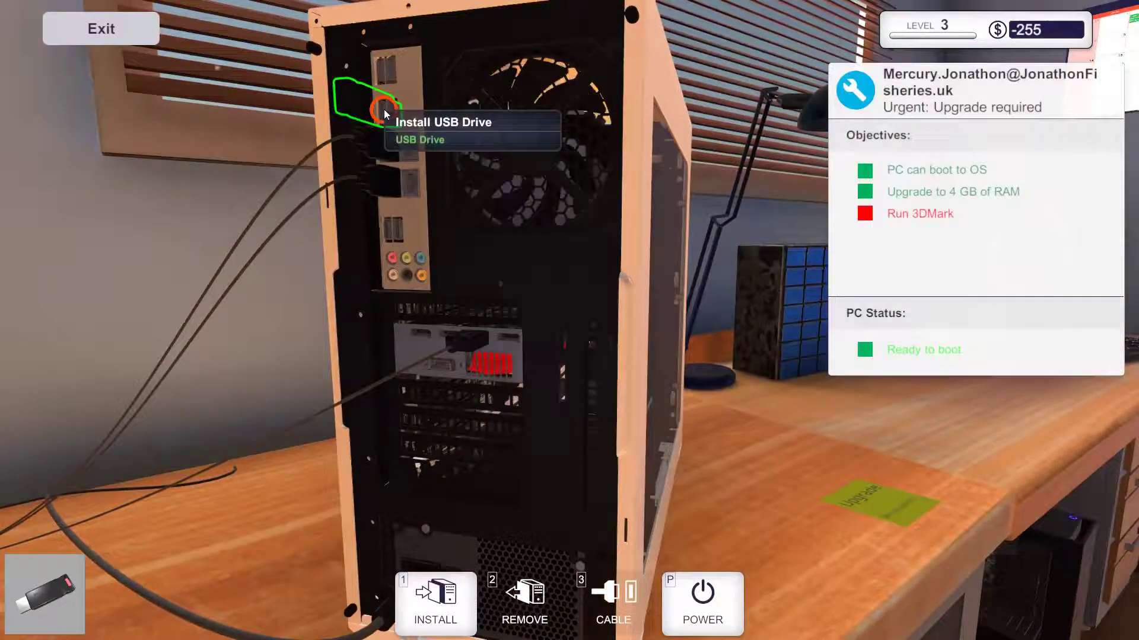
click(384, 113)
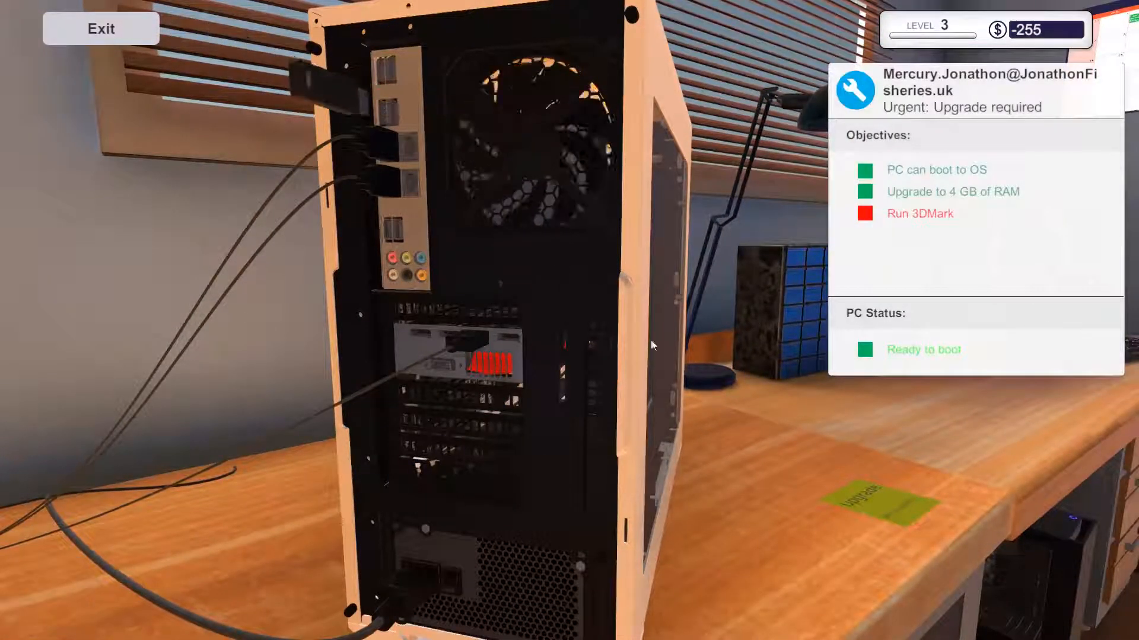
key(Escape)
key(Escape)
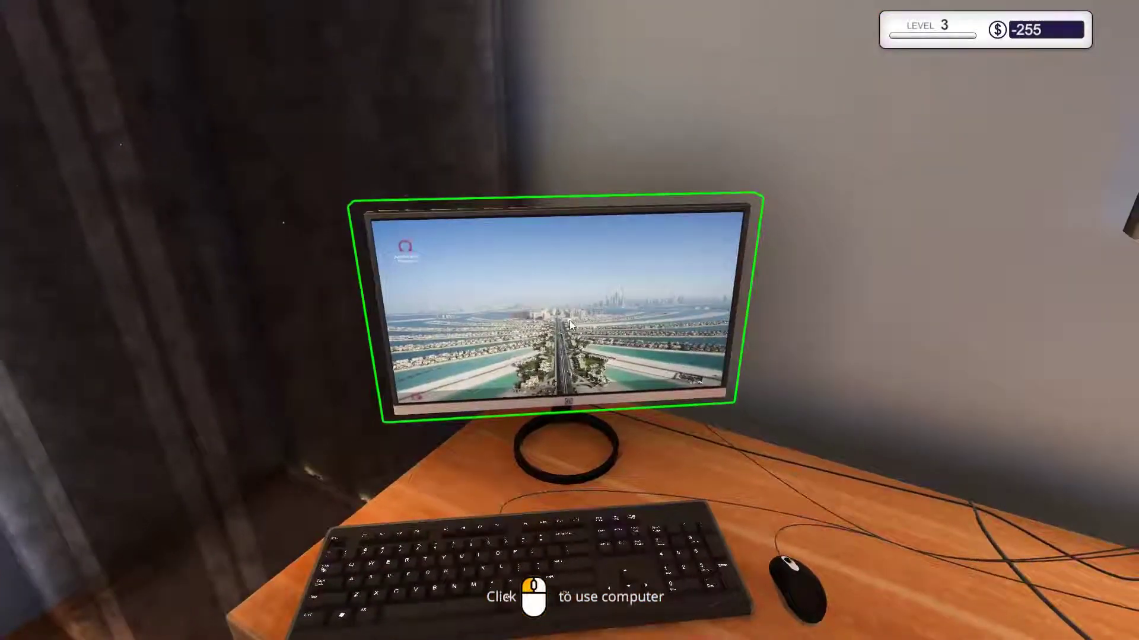
Install 3DMark Advanced Edition from Add/Remove Programs on the PC's OS
click(570, 320)
double_click(154, 162)
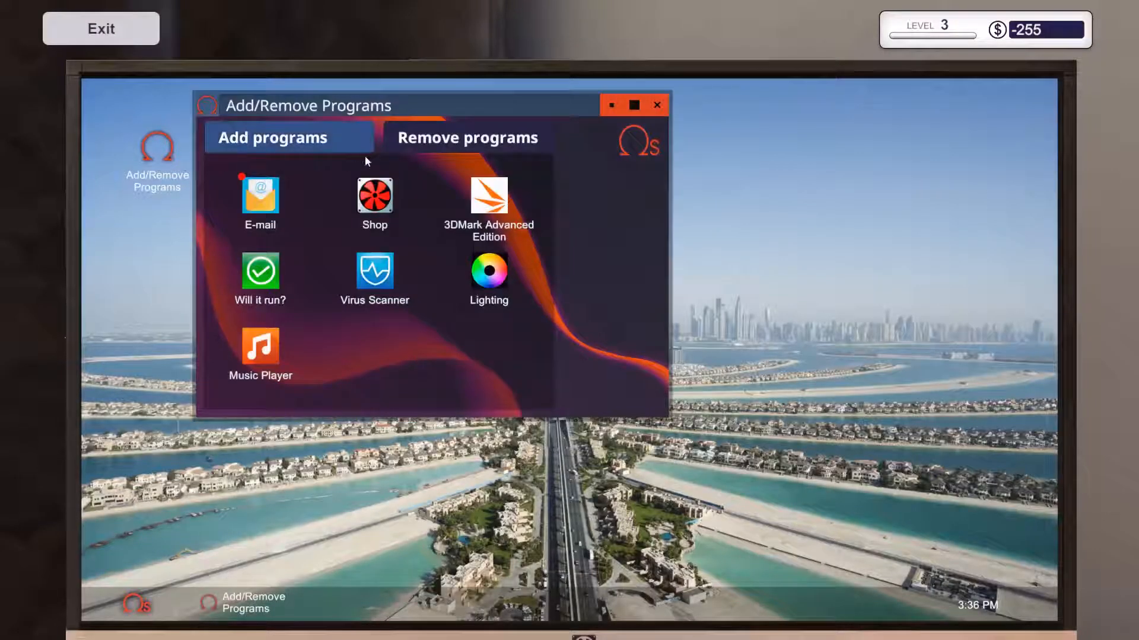
click(480, 200)
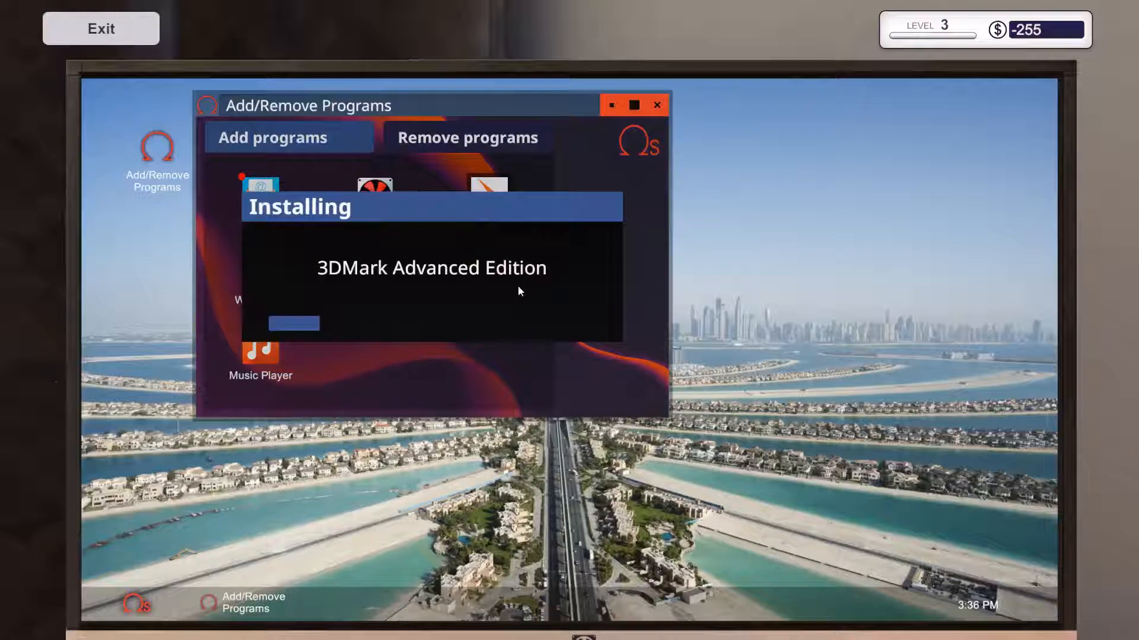
key(Escape)
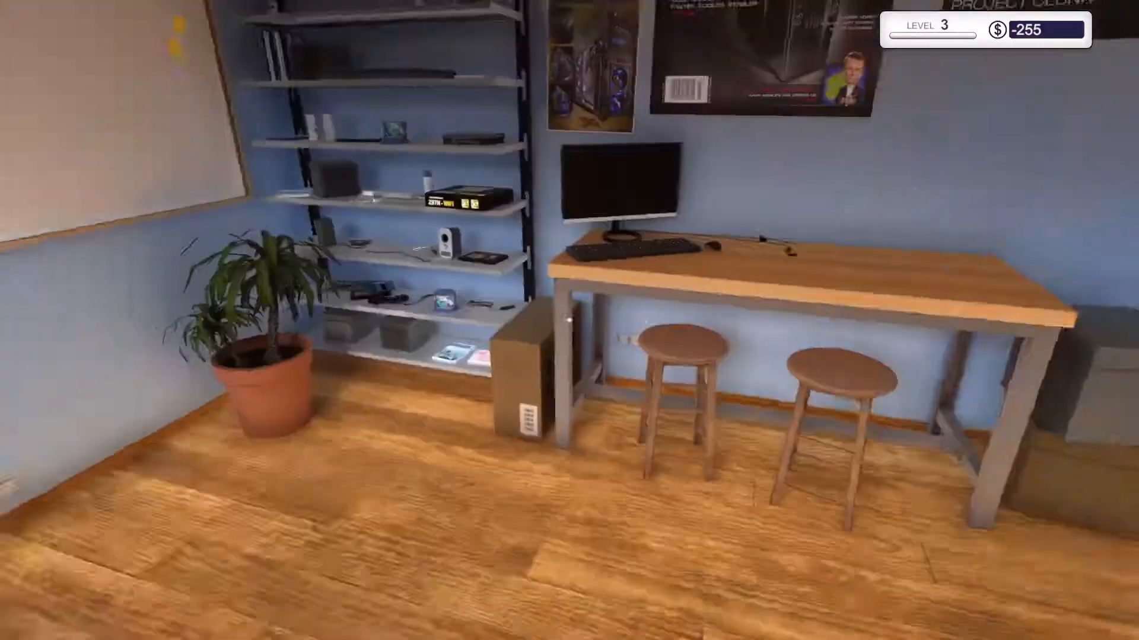
Pick up the customer's upgrade PC from the hallway and set it on the workbench desk
key(w)
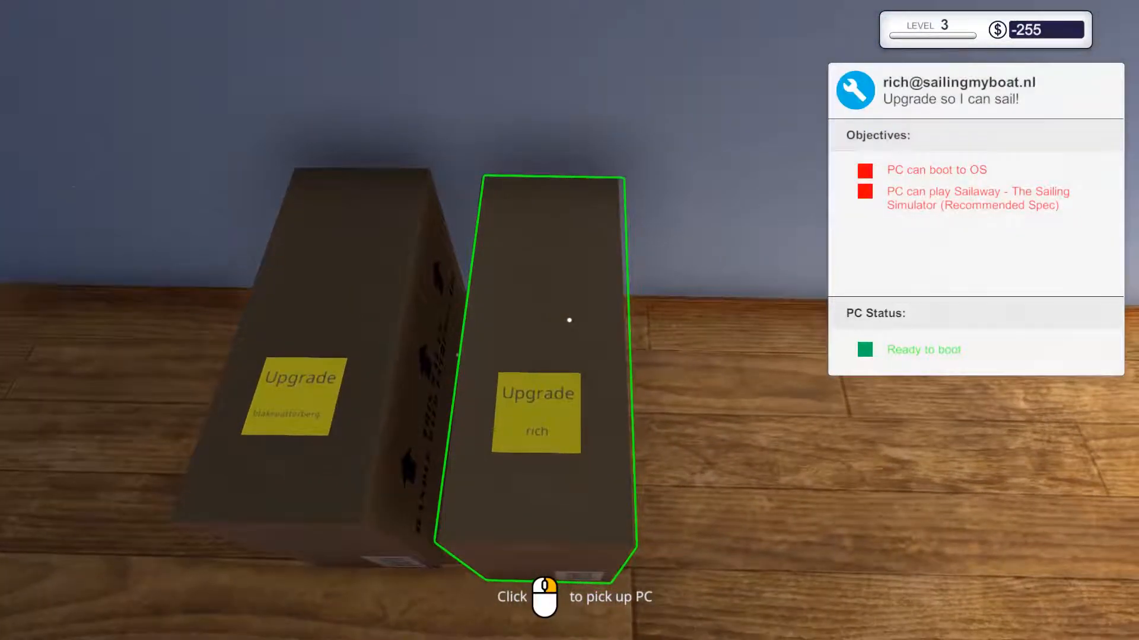
click(570, 320)
key(w)
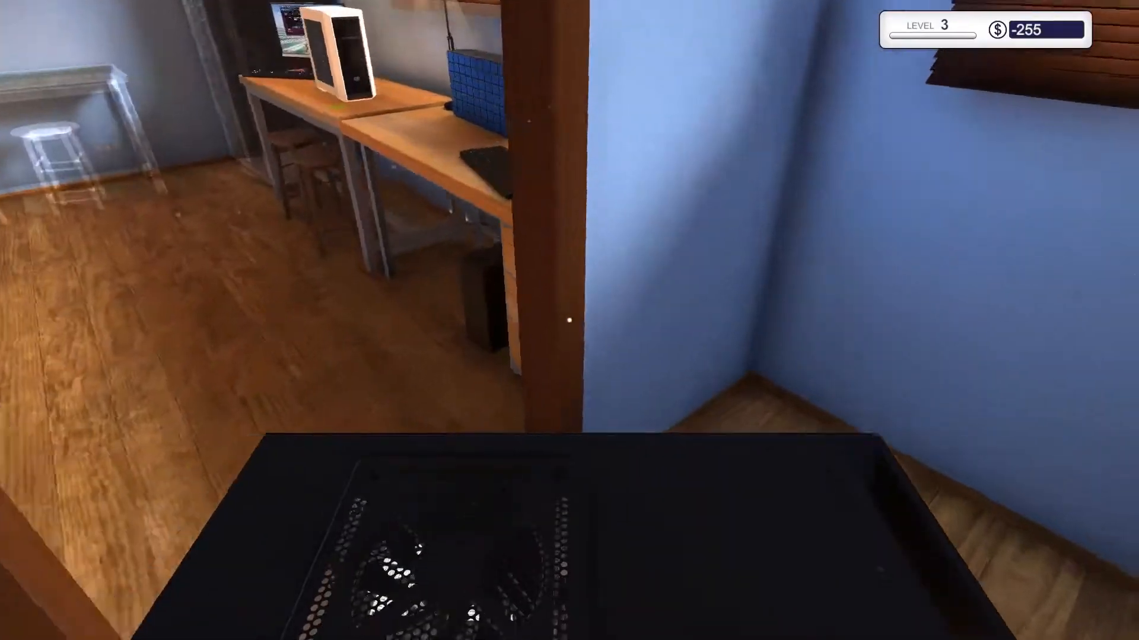
key(w)
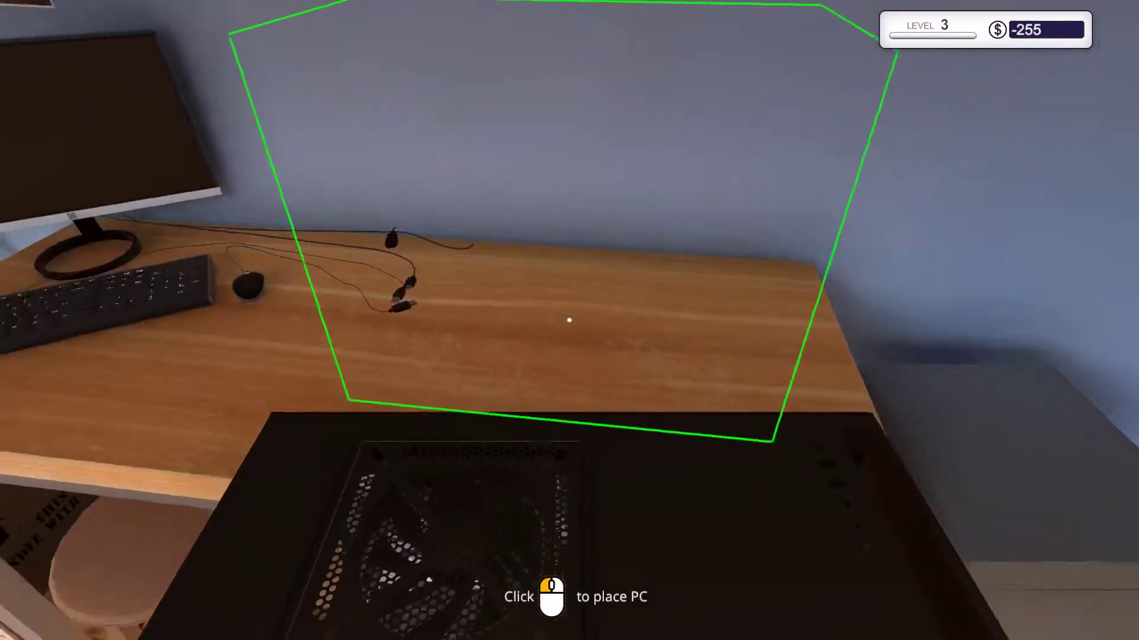
click(569, 320)
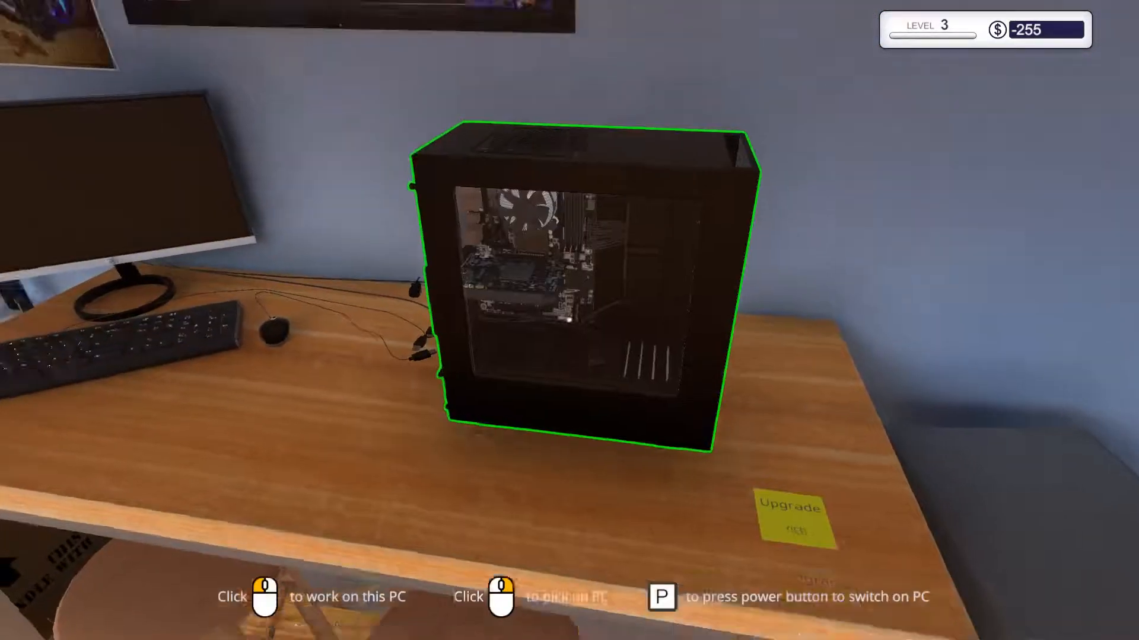
Confirm restarting the test computer, then return to working on the placed PC
key(w)
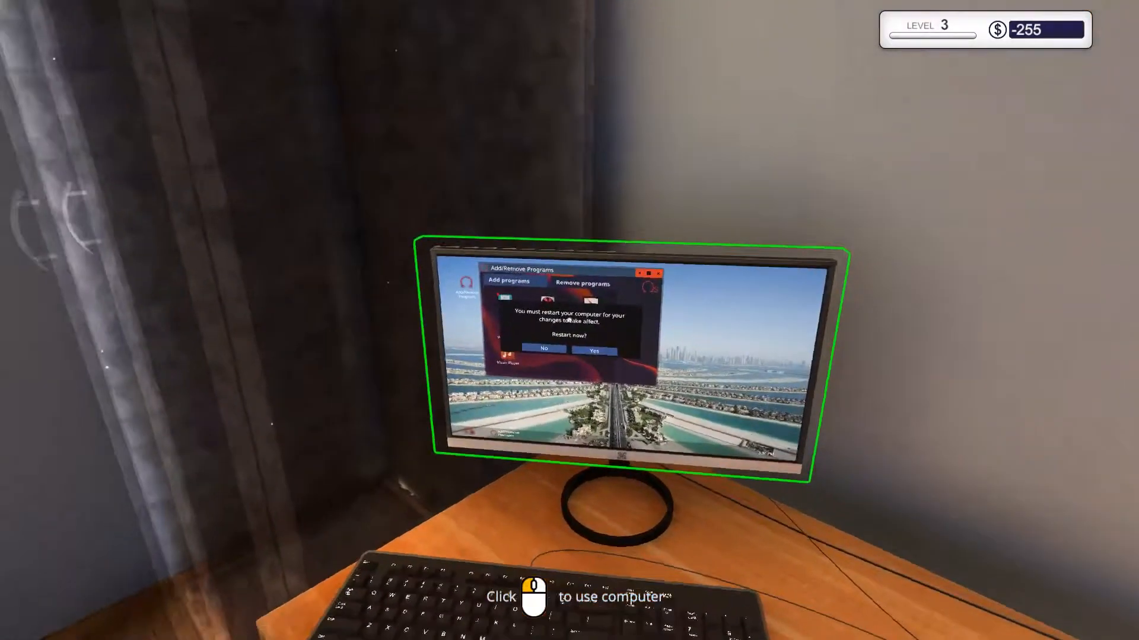
click(569, 320)
click(489, 325)
key(Escape)
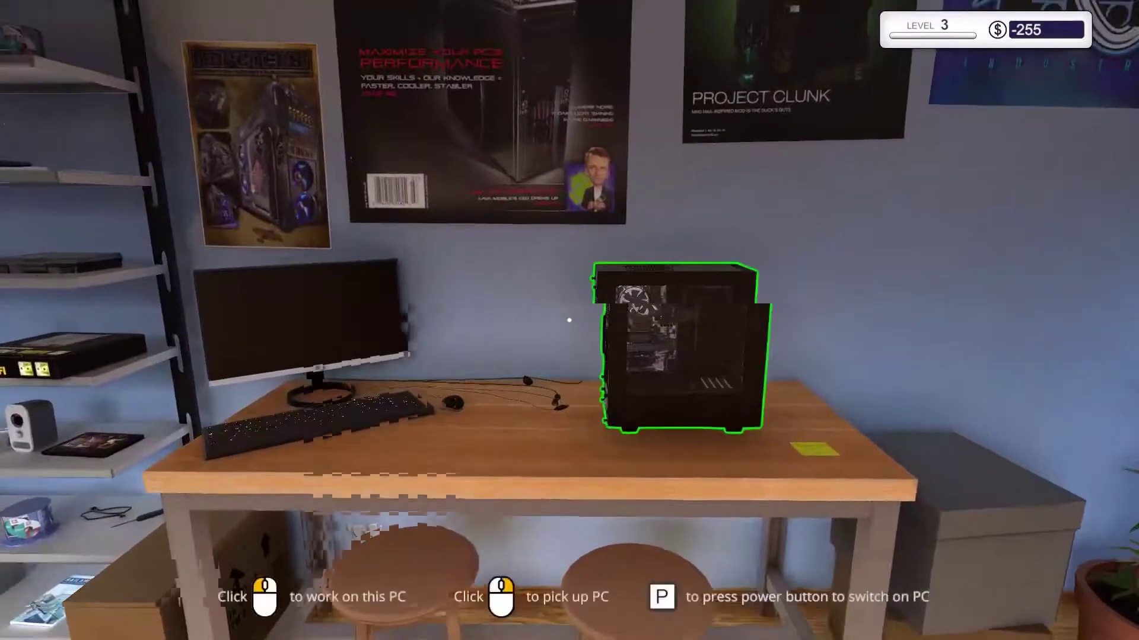
click(569, 320)
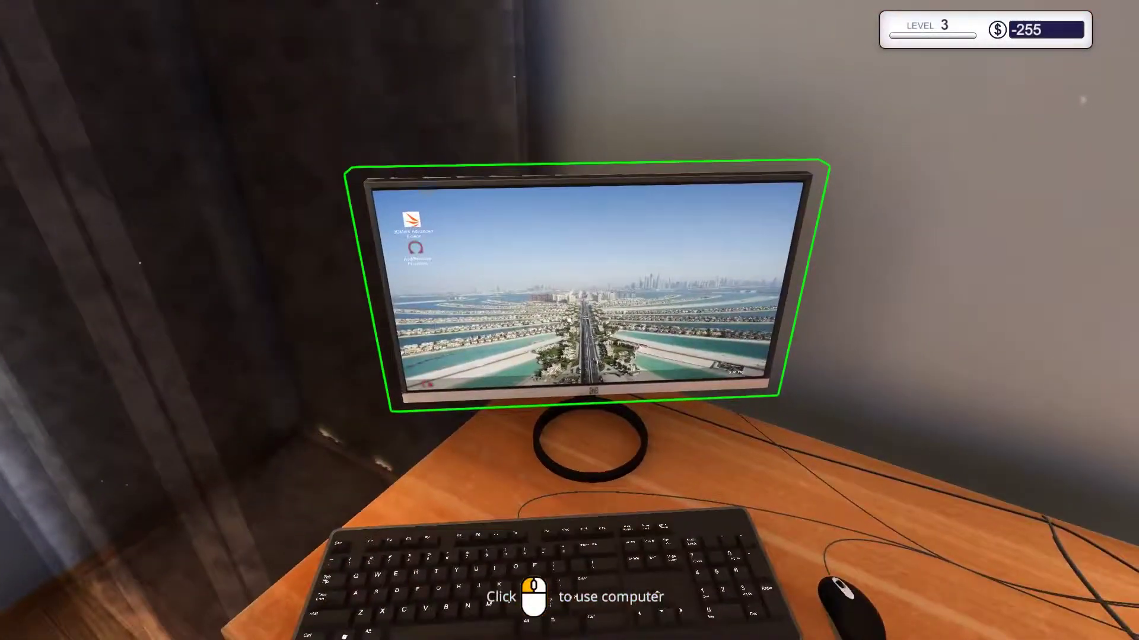
Launch 3DMark Advanced Edition on the test computer and walk over to the black customer PC
click(570, 321)
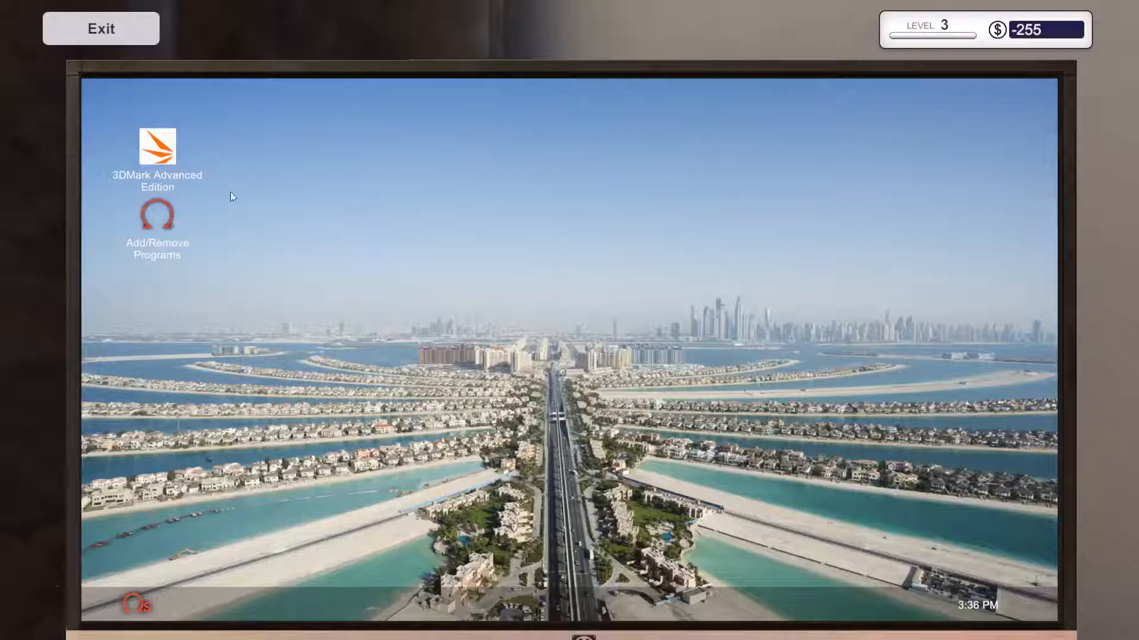
double_click(151, 150)
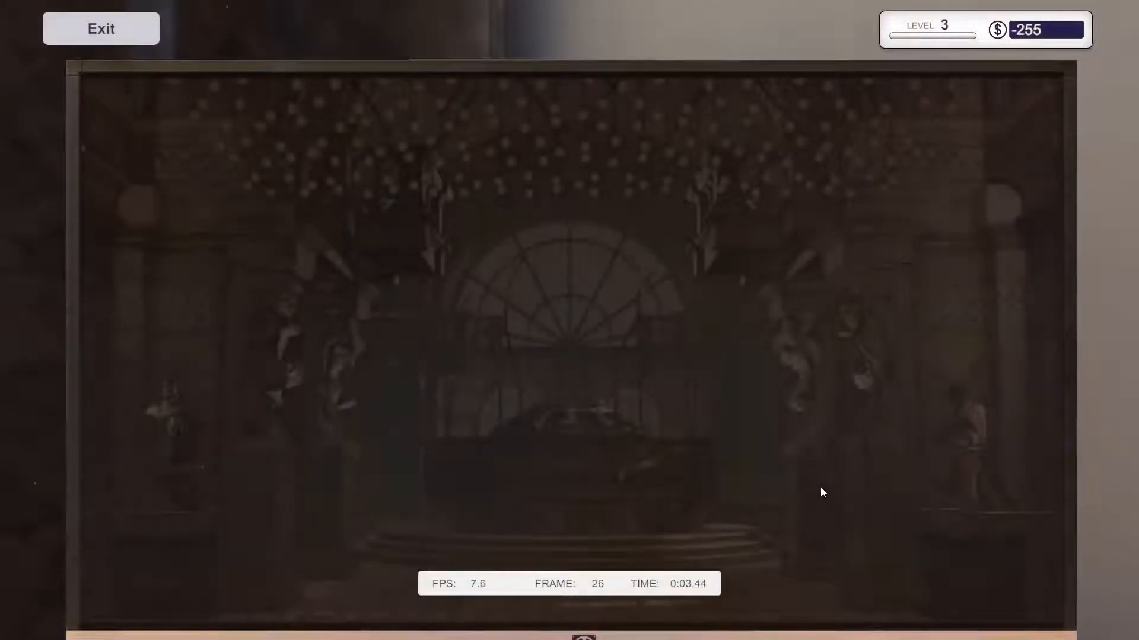
key(Escape)
key(s)
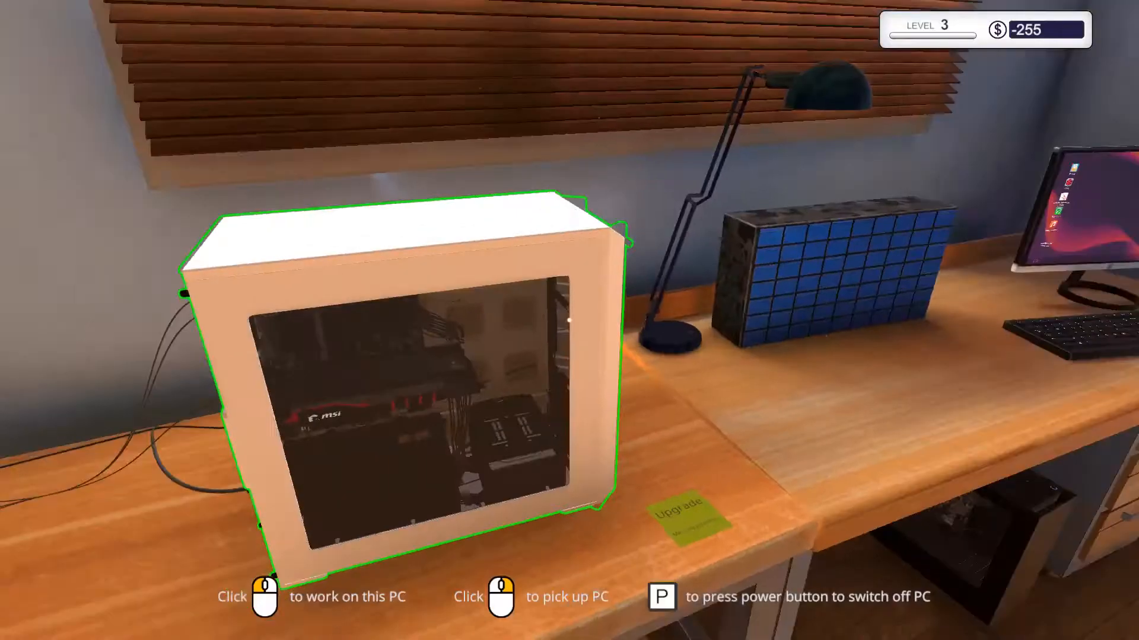
key(w)
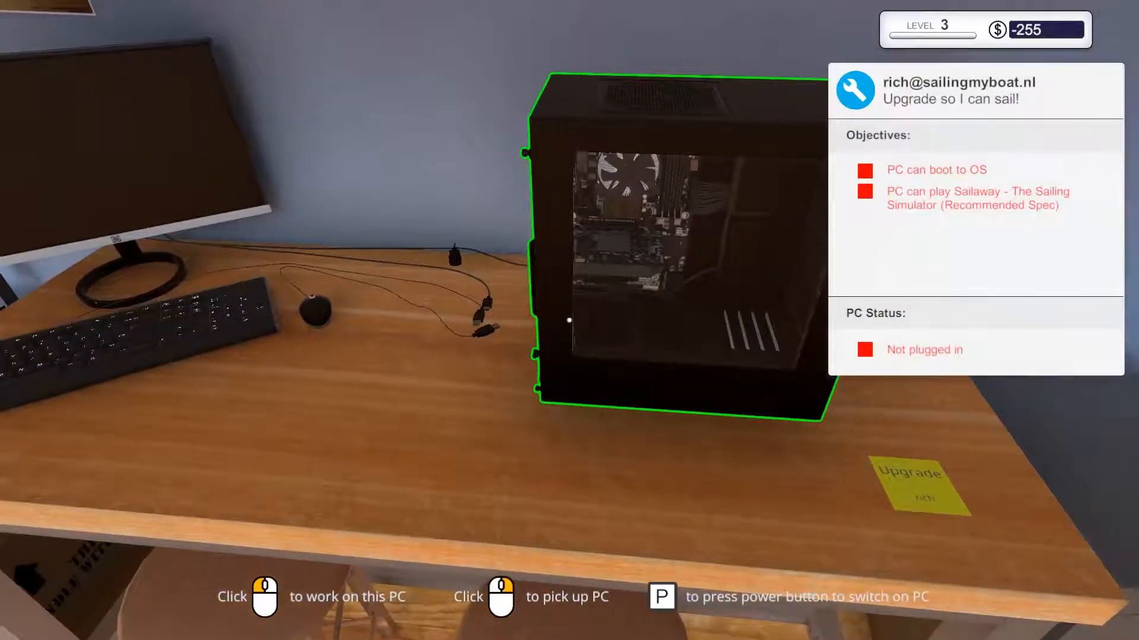
Remove the glass side panel, PCI lock bracket and DFL Radeon R9 280 graphics card
key(a)
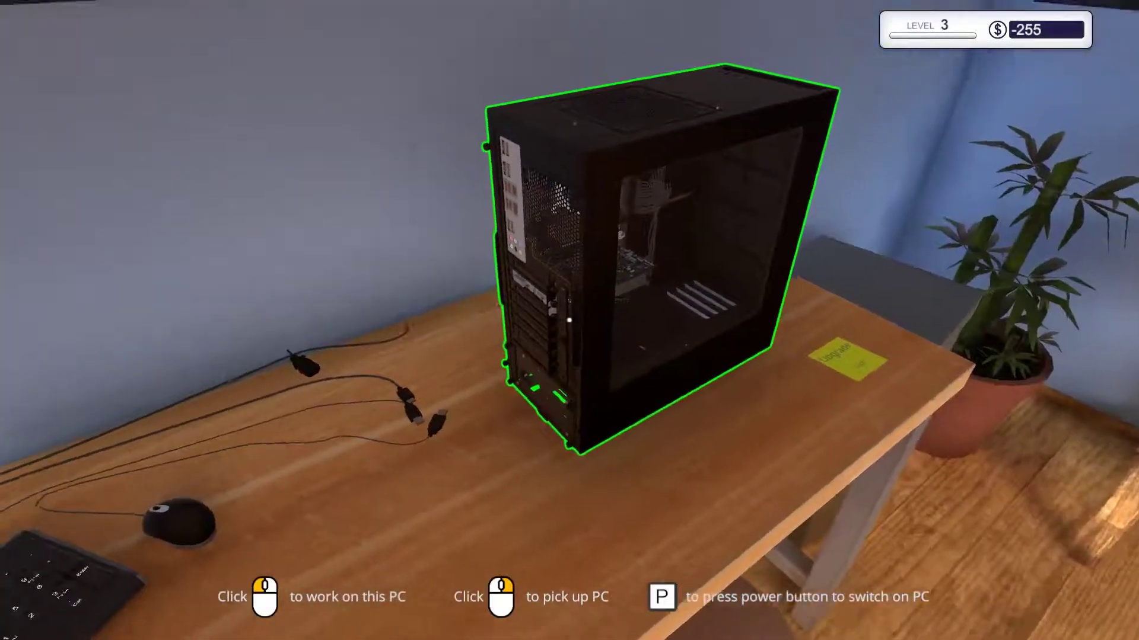
key(w)
click(569, 321)
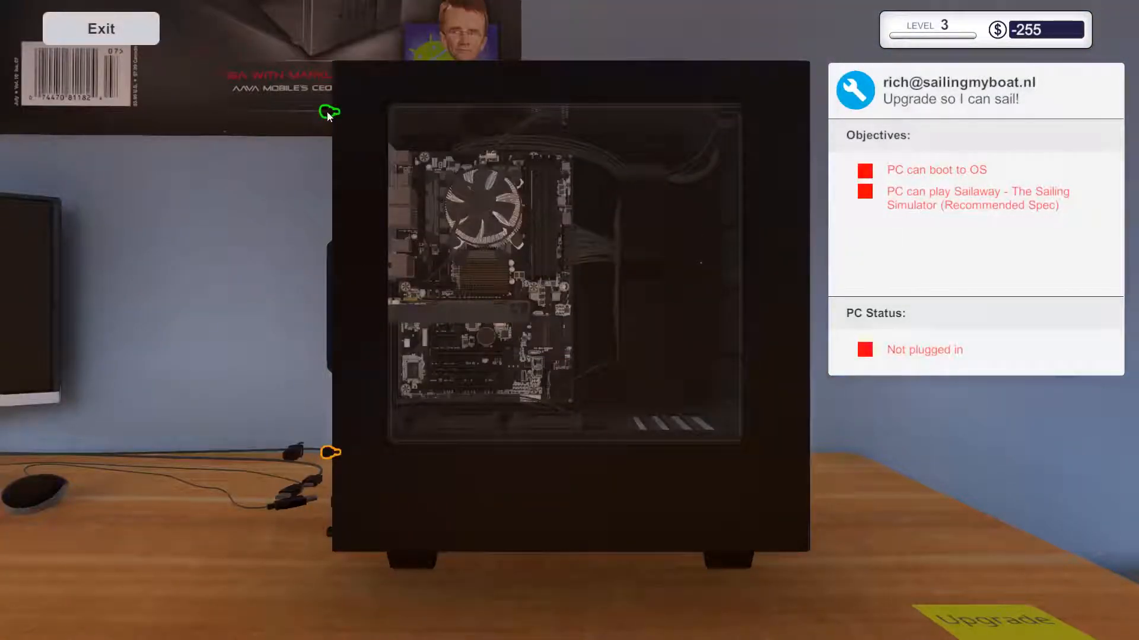
click(337, 459)
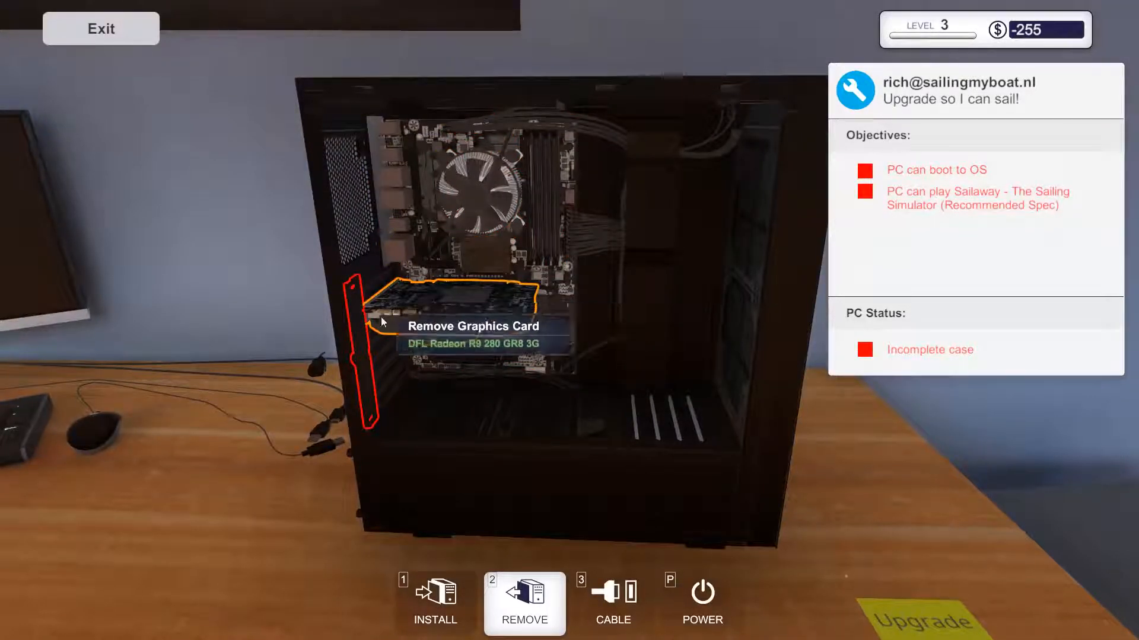
click(357, 314)
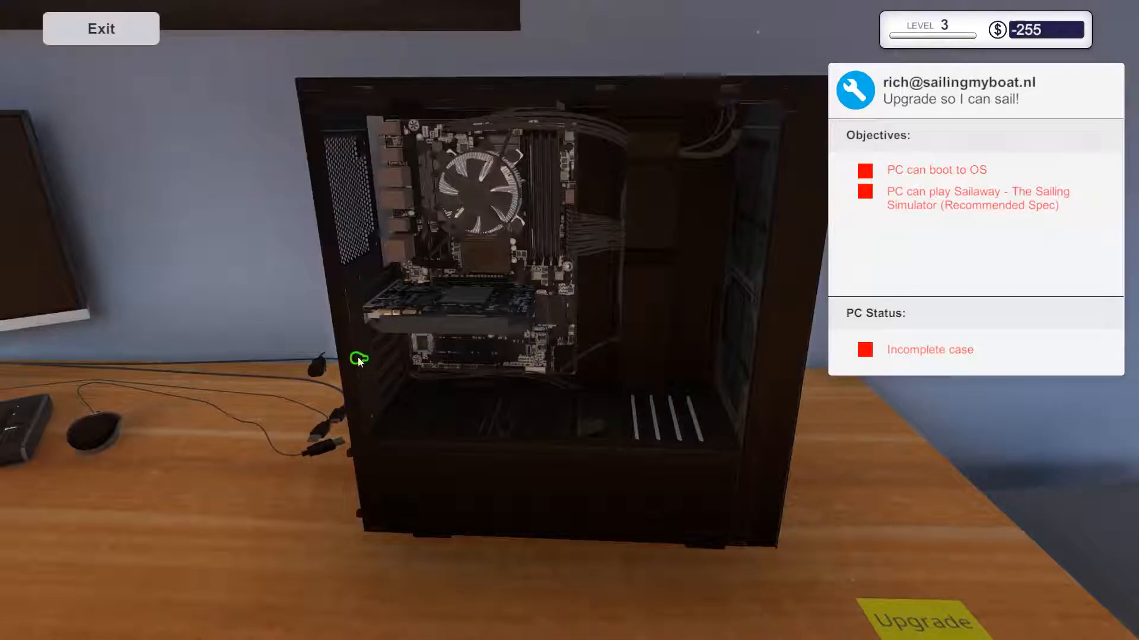
click(413, 307)
Try fitting the MSI GeForce GTX 960 from inventory while inspecting the case from several angles
click(436, 592)
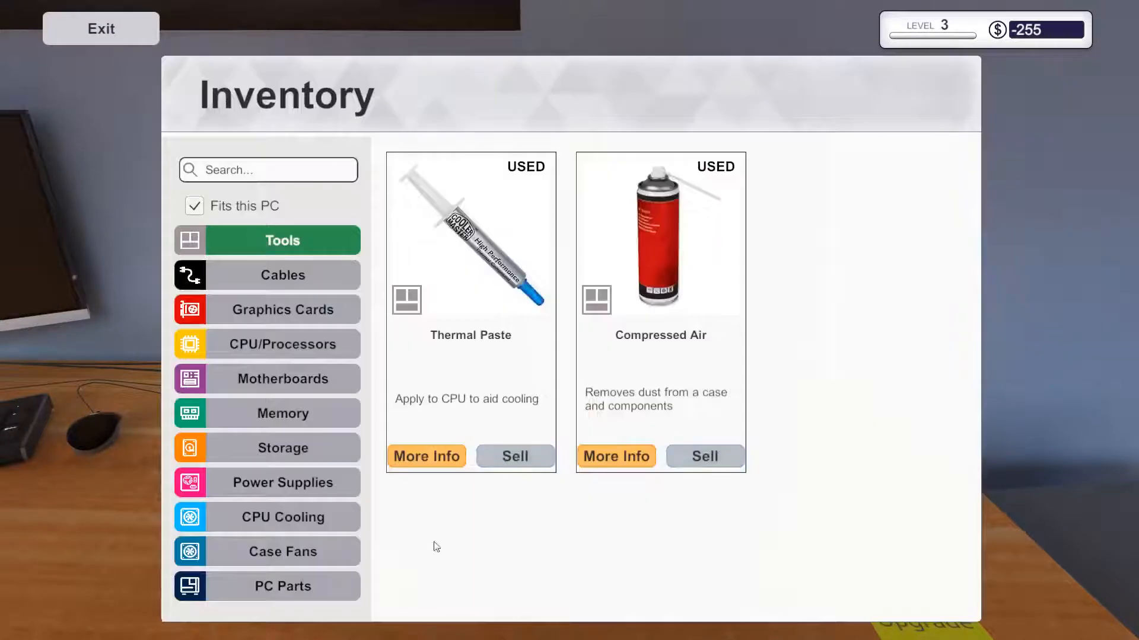
click(294, 308)
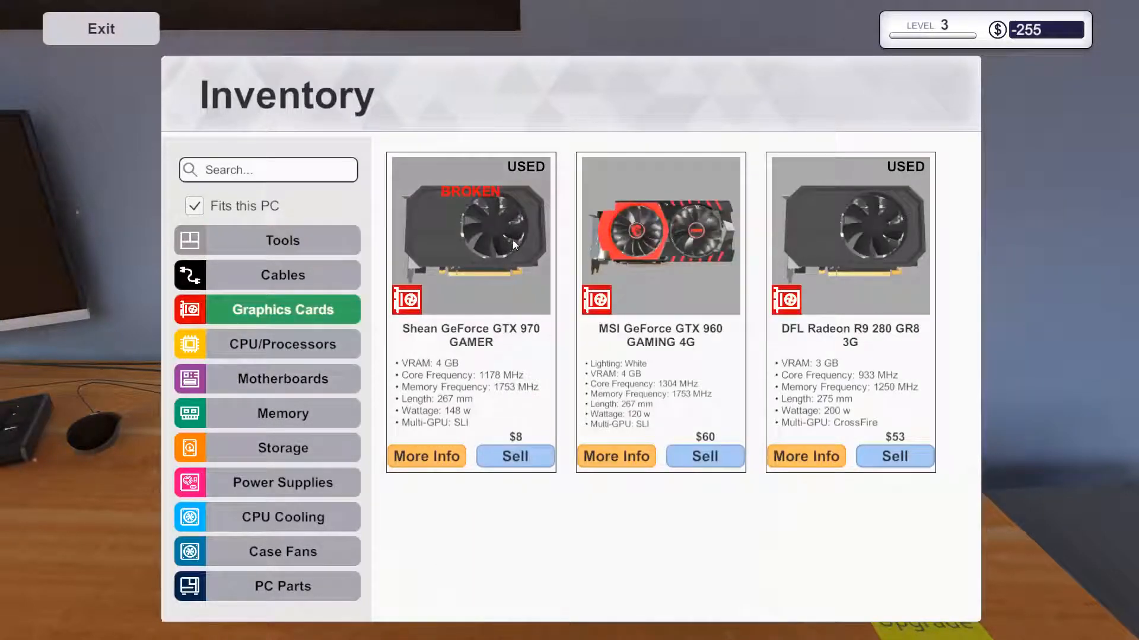
click(702, 226)
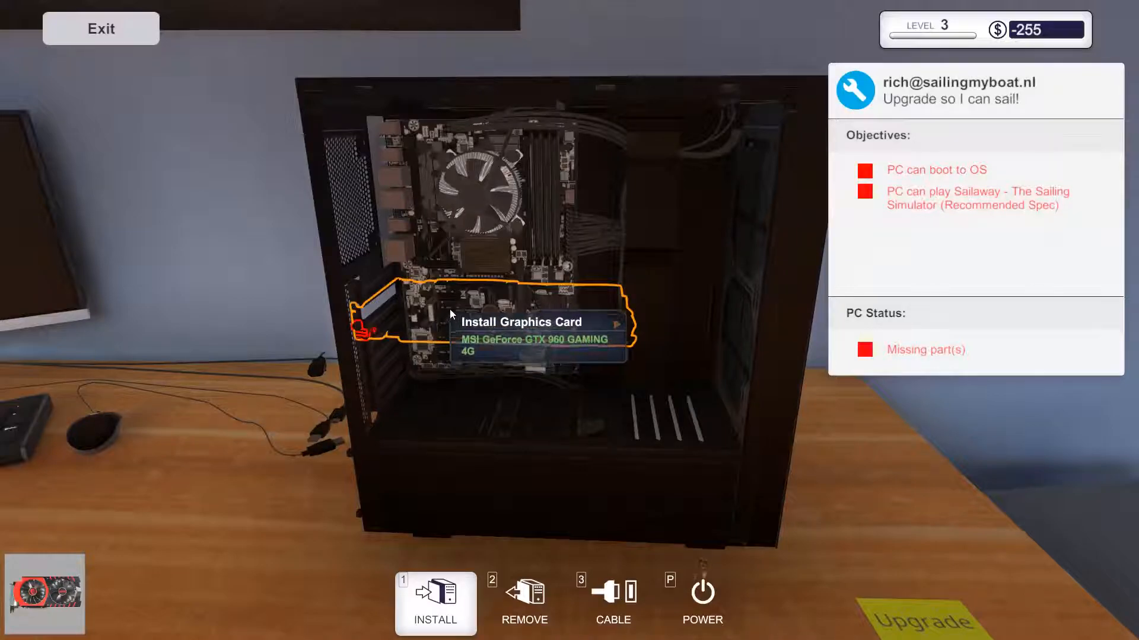
mouse_move(492, 190)
mouse_down()
mouse_move(569, 195)
mouse_move(418, 293)
mouse_up()
drag(350, 354, 384, 333)
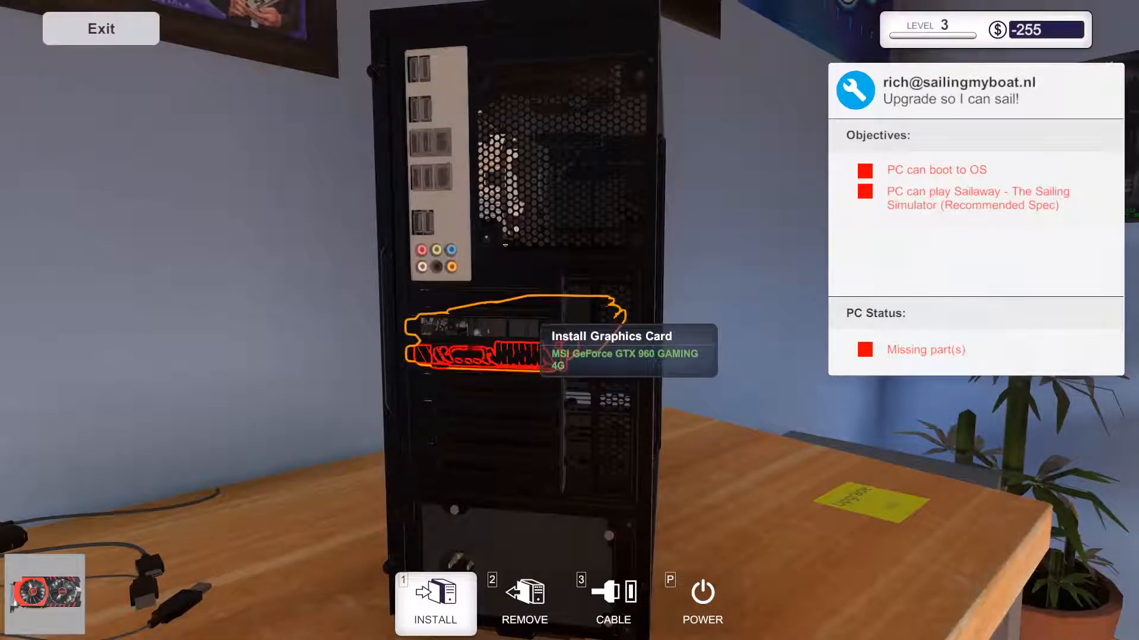
key(Right)
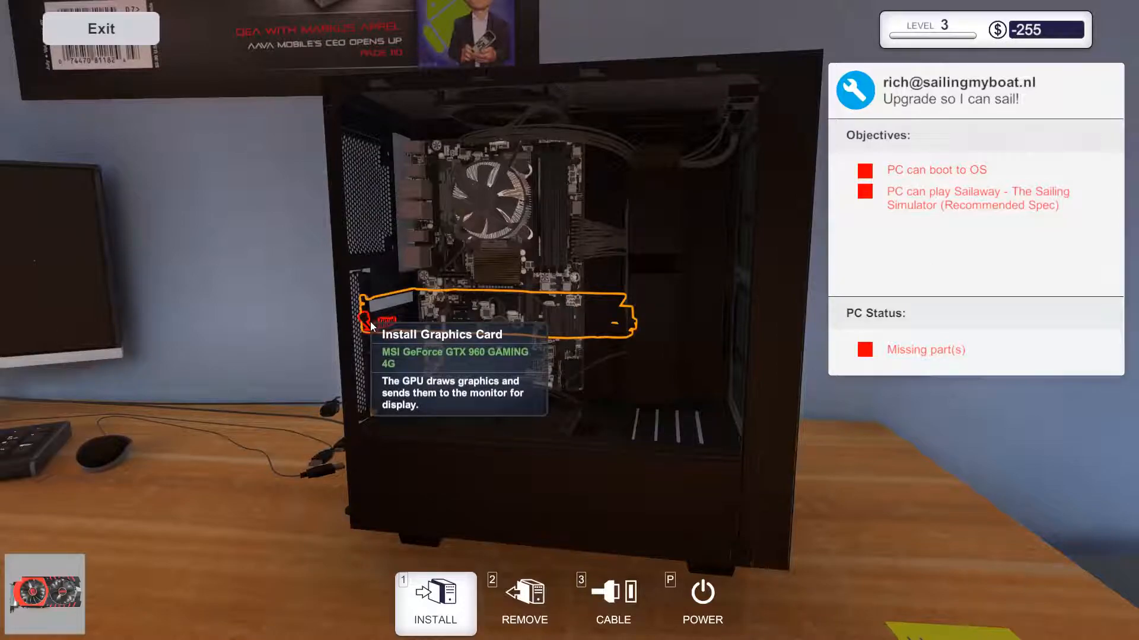
drag(370, 321, 533, 321)
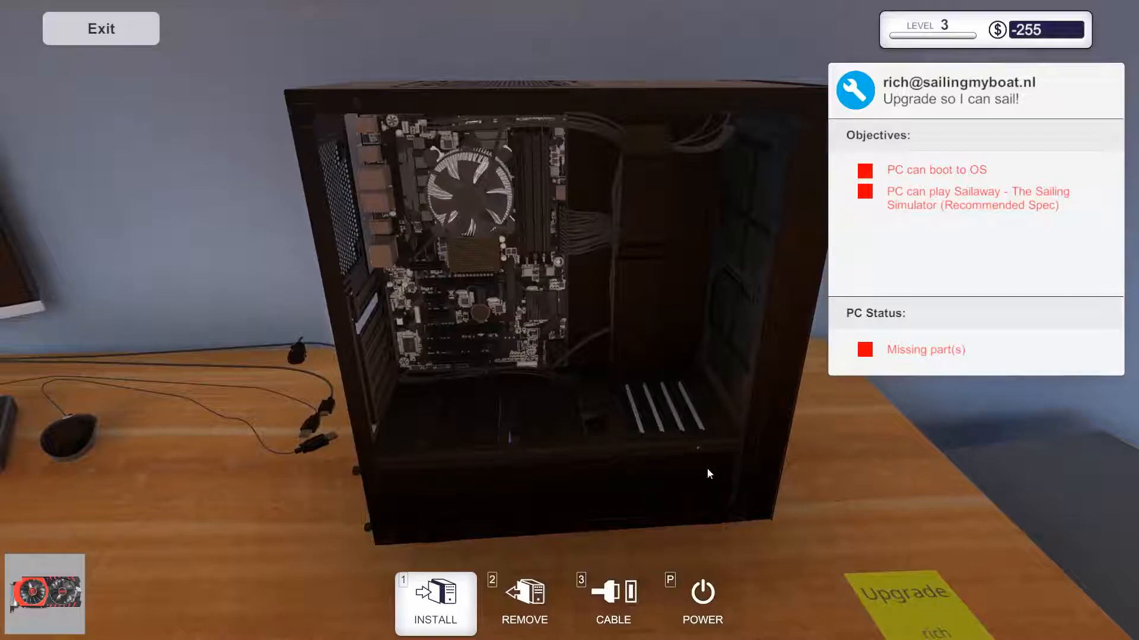
Try the Shean GeForce GTX 970 instead, then drop it and leave the card slot empty
click(416, 604)
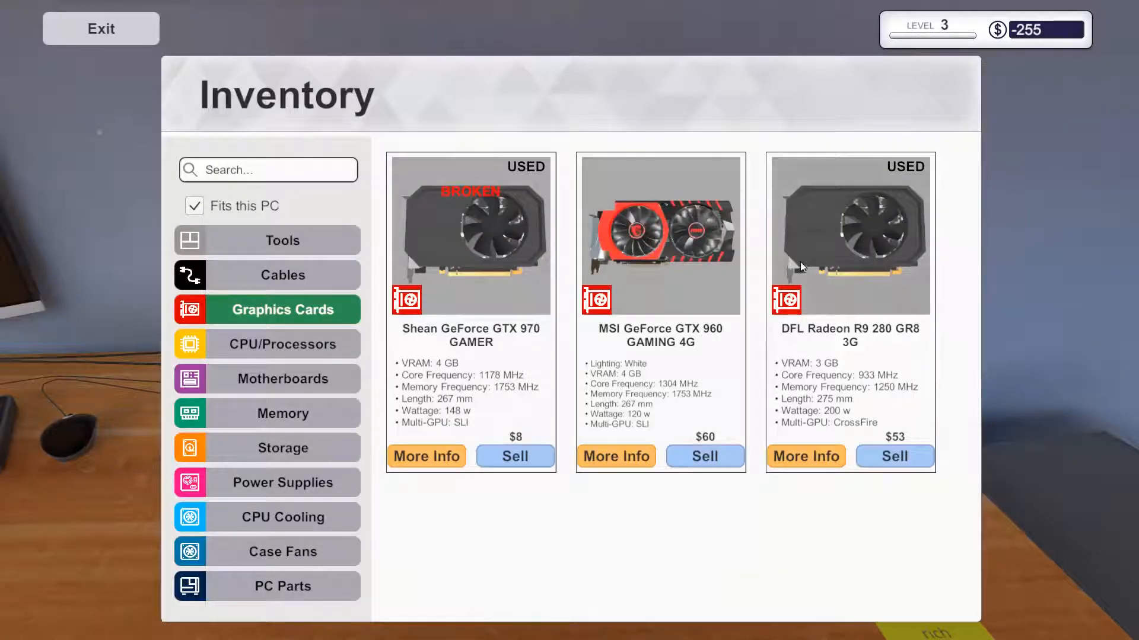
click(520, 256)
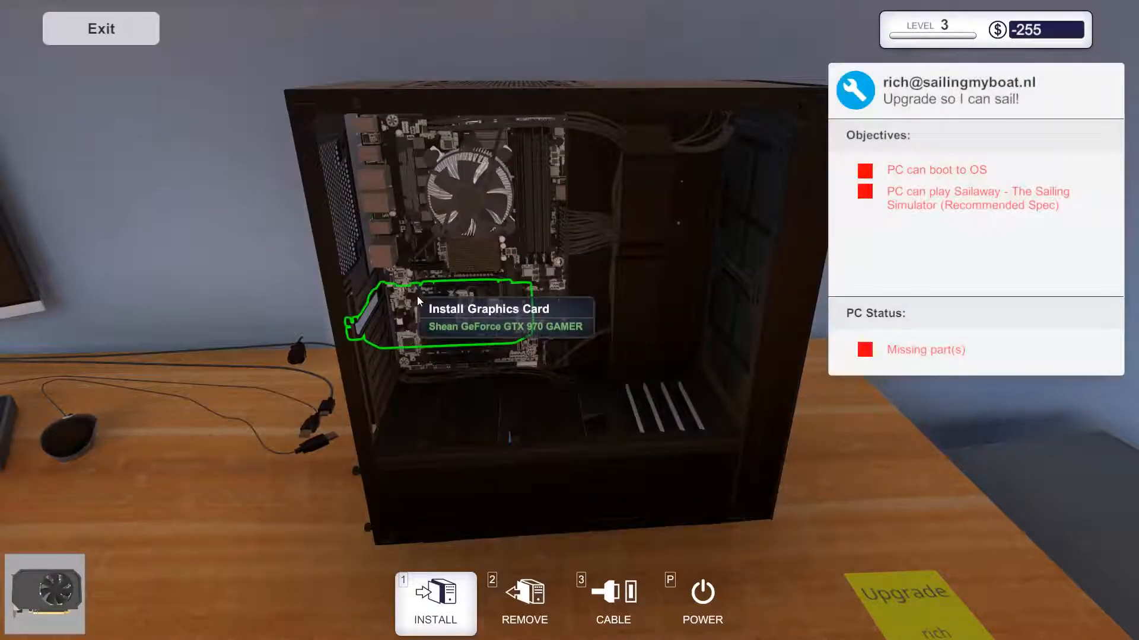
click(524, 605)
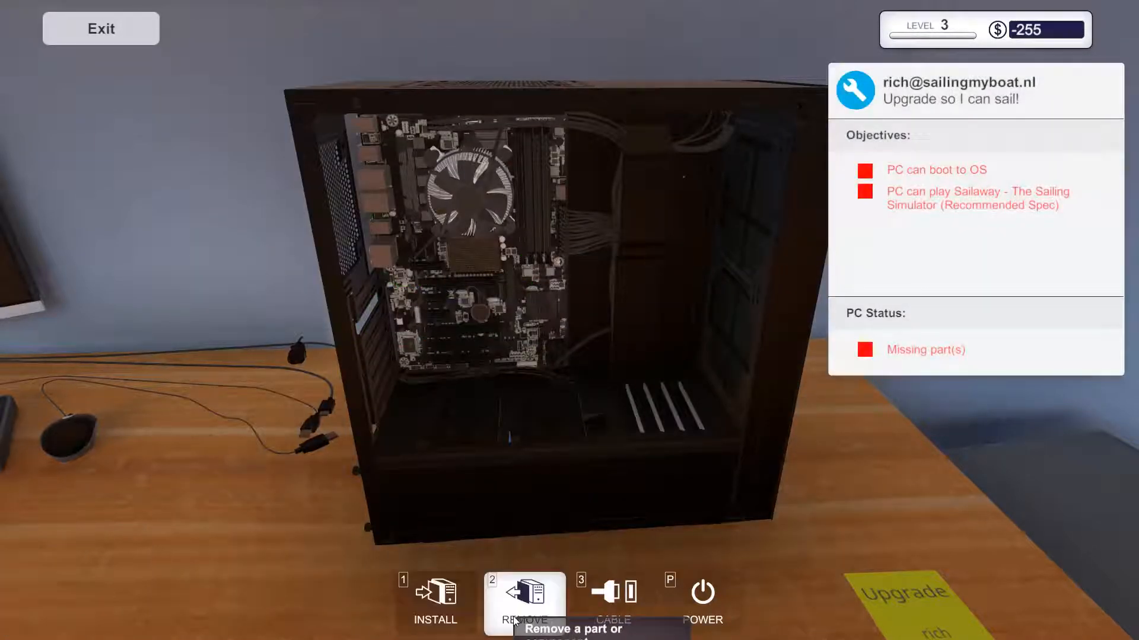
Browse the owned motherboards, CPUs, memory, storage, PSUs, cooling and fans, then fit a PCI Cover into the case slot
click(437, 595)
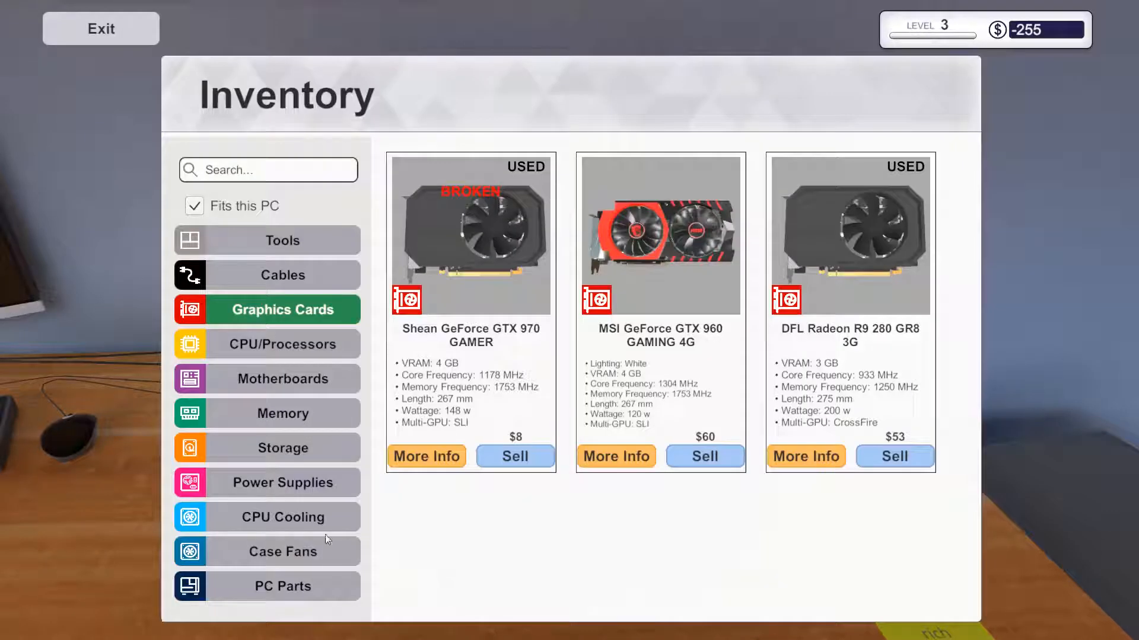
click(306, 378)
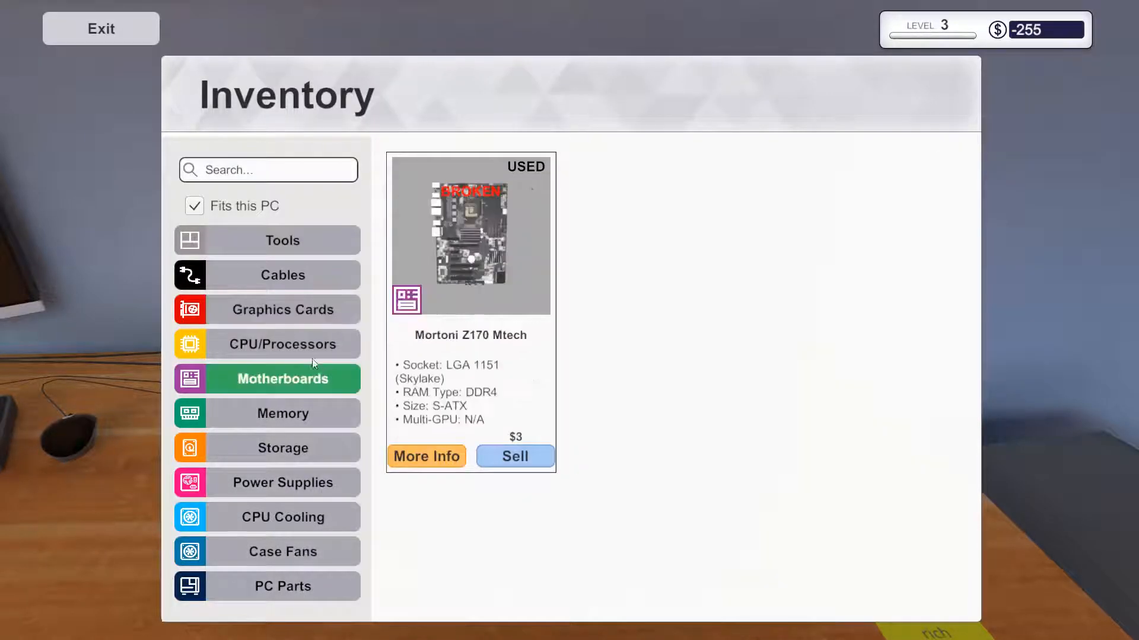
click(313, 349)
click(320, 414)
click(312, 448)
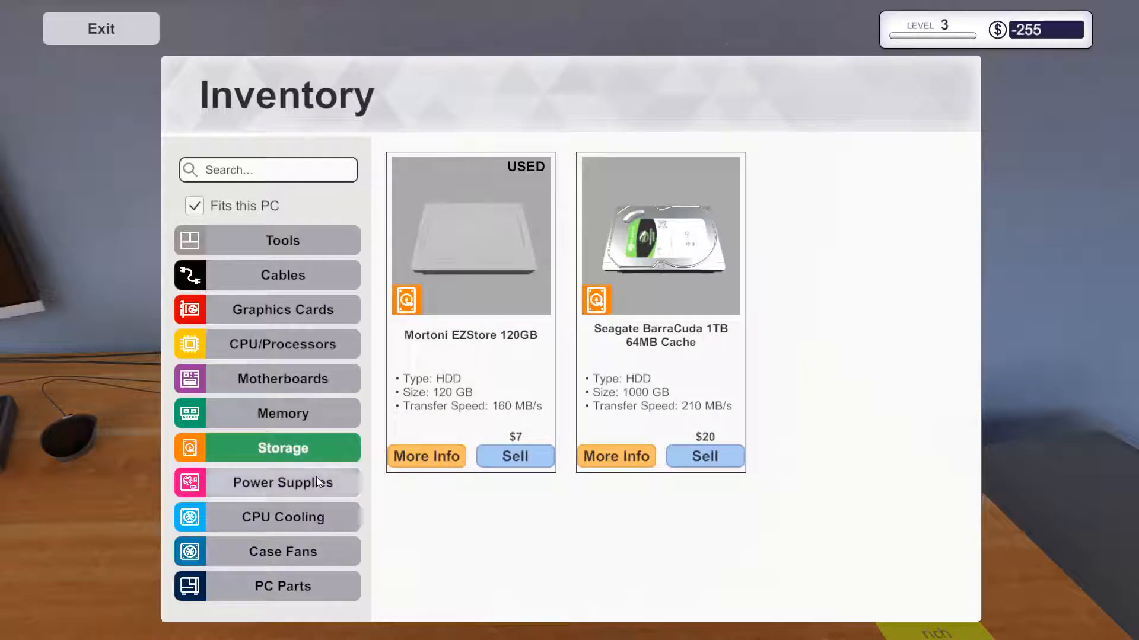
click(316, 479)
click(326, 515)
click(317, 554)
click(322, 583)
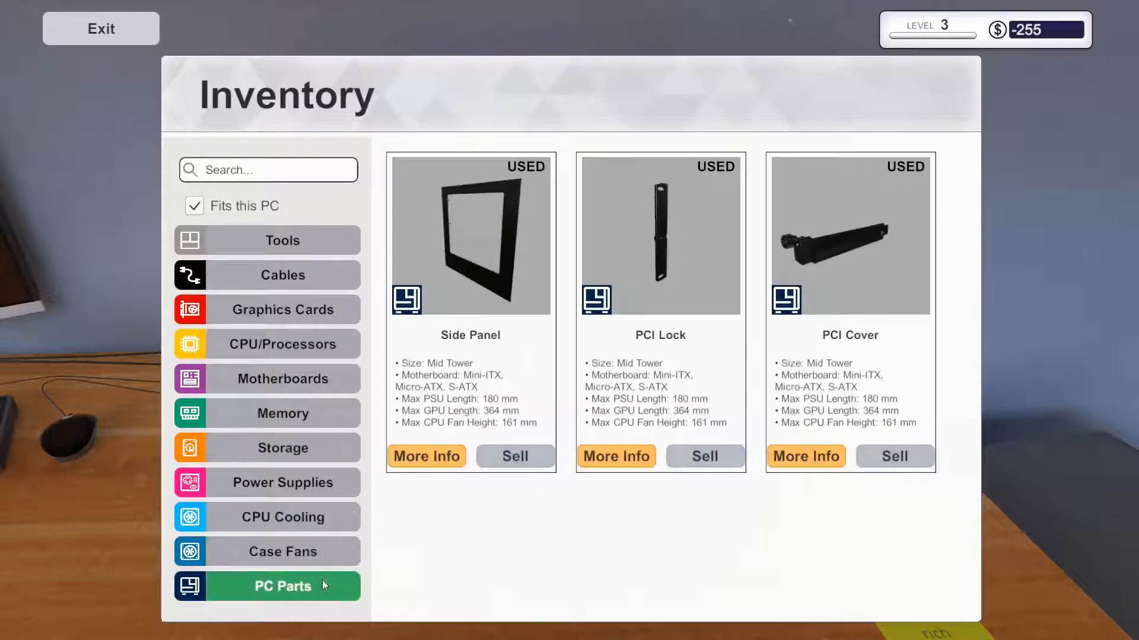
click(863, 233)
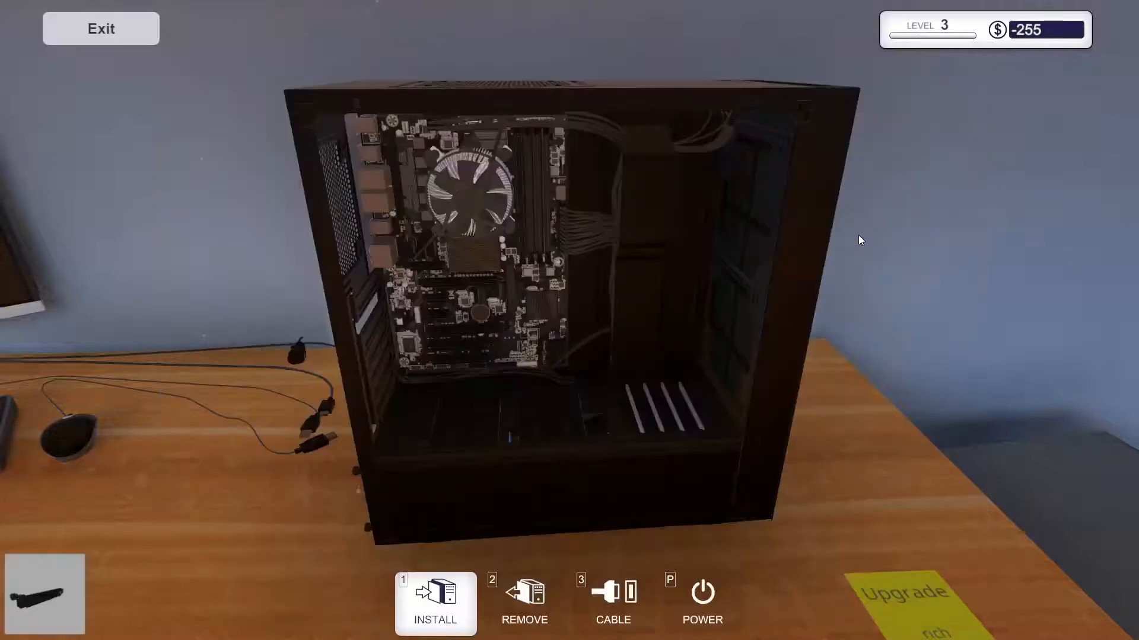
click(366, 316)
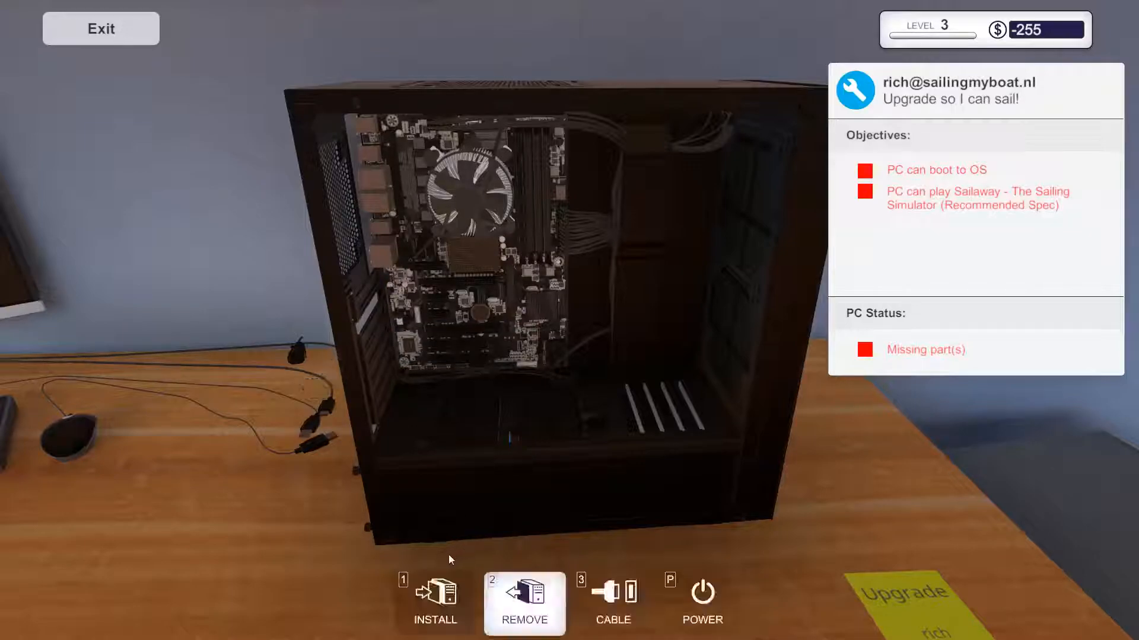
Look through every remaining inventory category, from case fans and coolers down to cables and tools
click(423, 591)
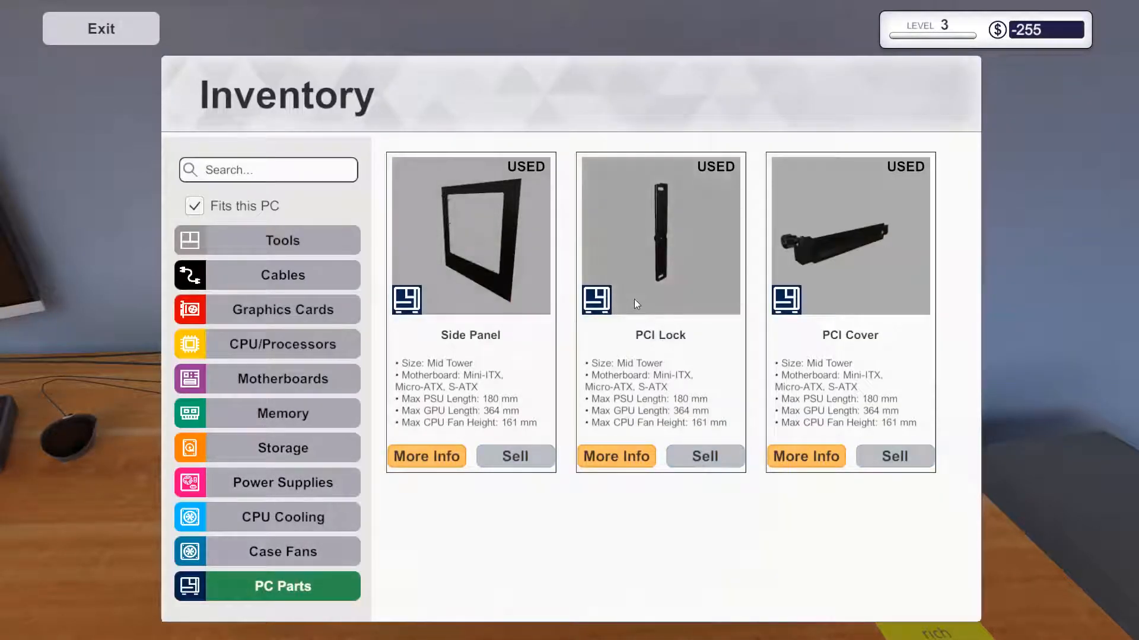
click(327, 553)
click(321, 515)
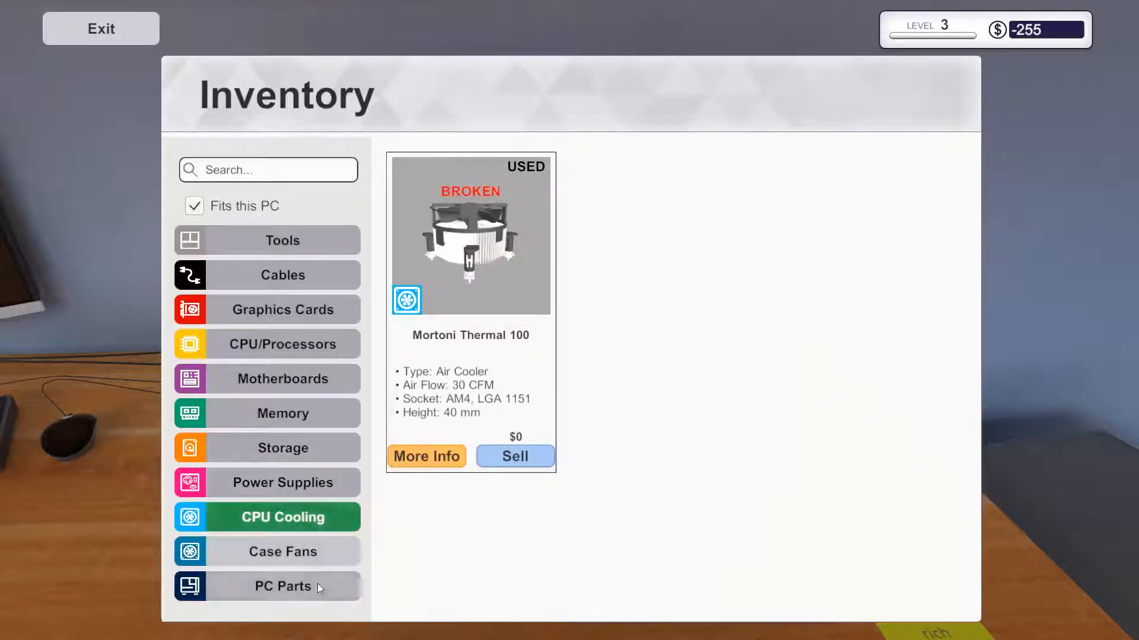
click(319, 586)
click(314, 552)
click(304, 516)
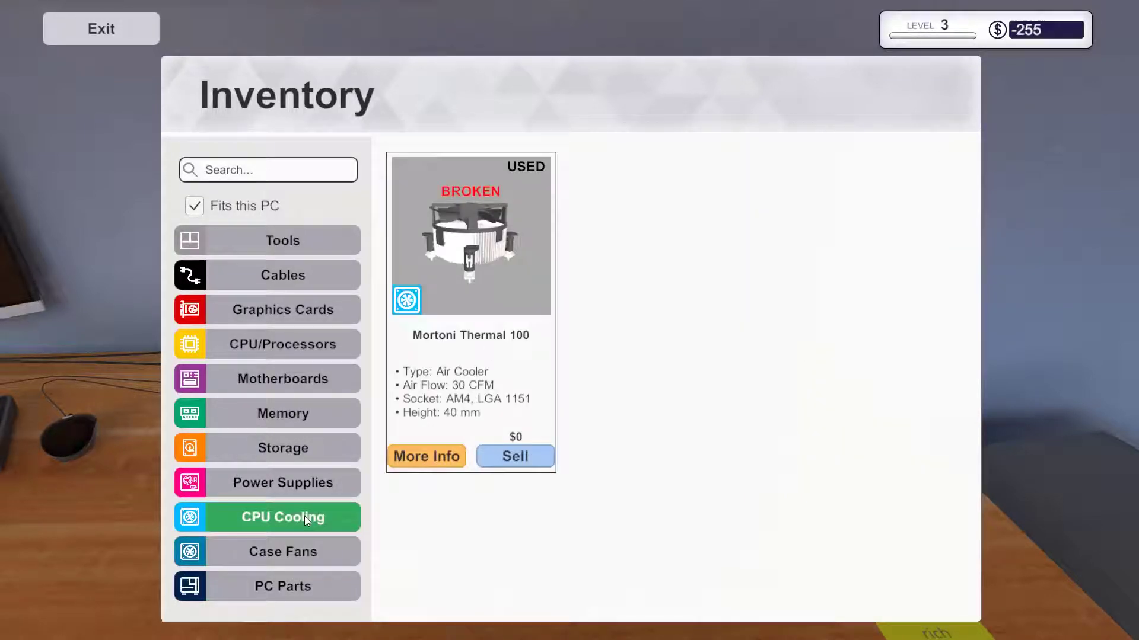
click(295, 472)
click(281, 442)
click(287, 412)
click(280, 383)
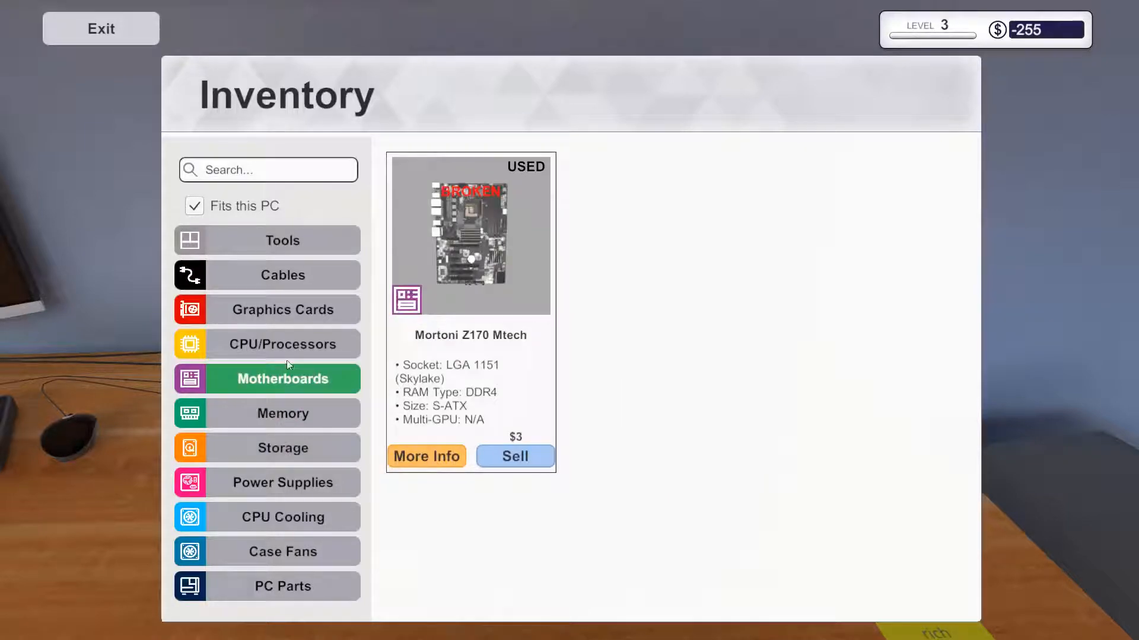
click(290, 338)
click(287, 310)
click(281, 285)
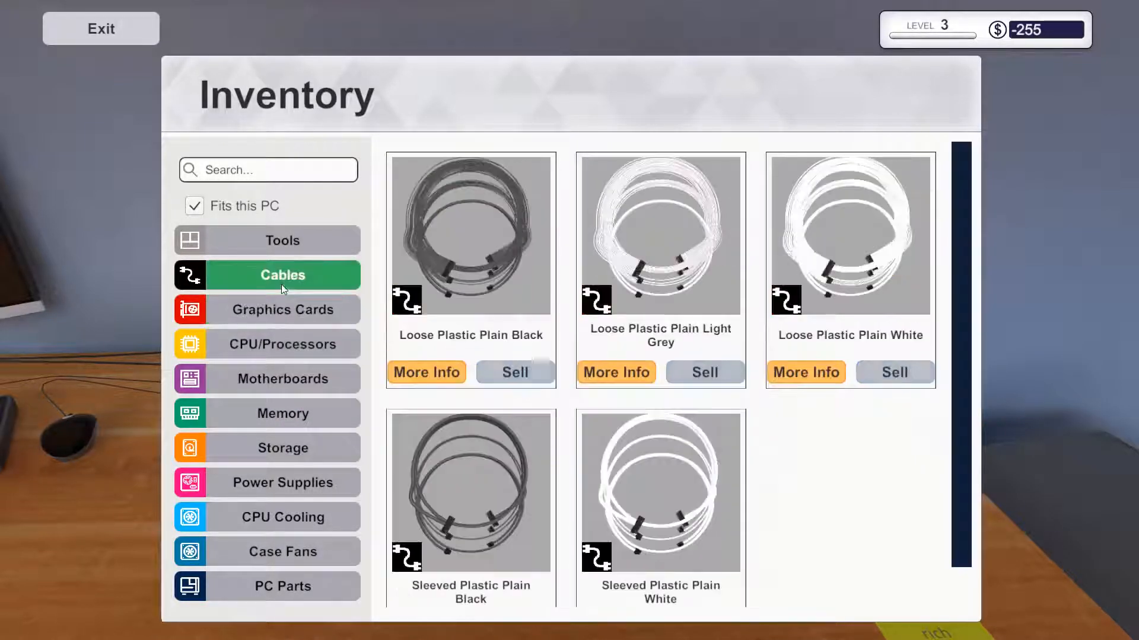
click(310, 245)
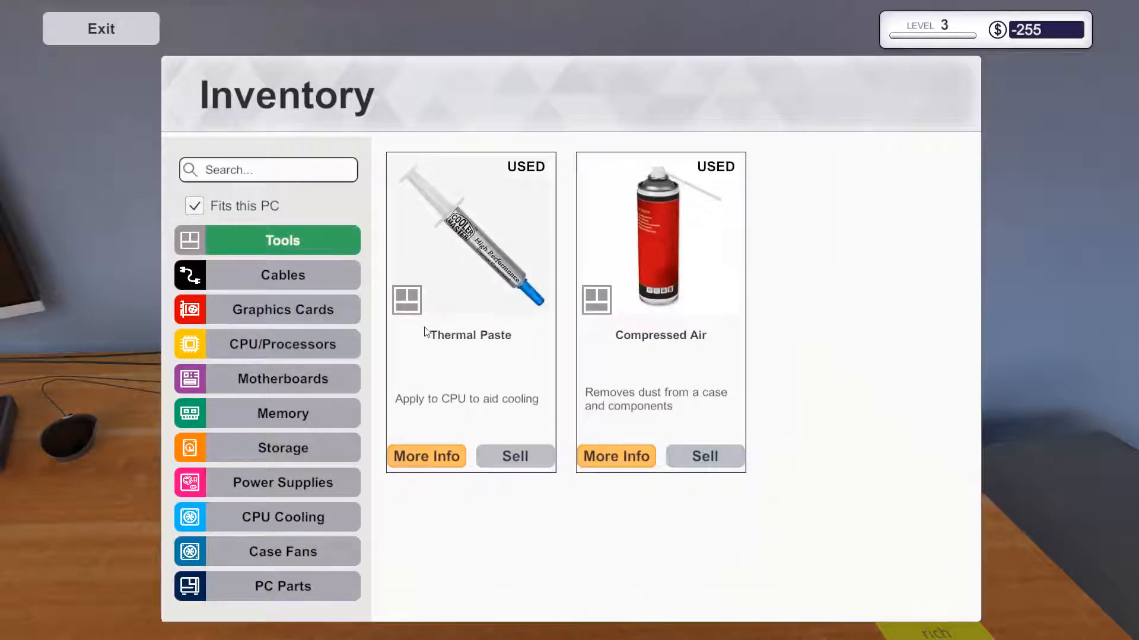
Close the inventory, step back from the customer PC and walk to the office computer
key(2)
drag(554, 467, 768, 454)
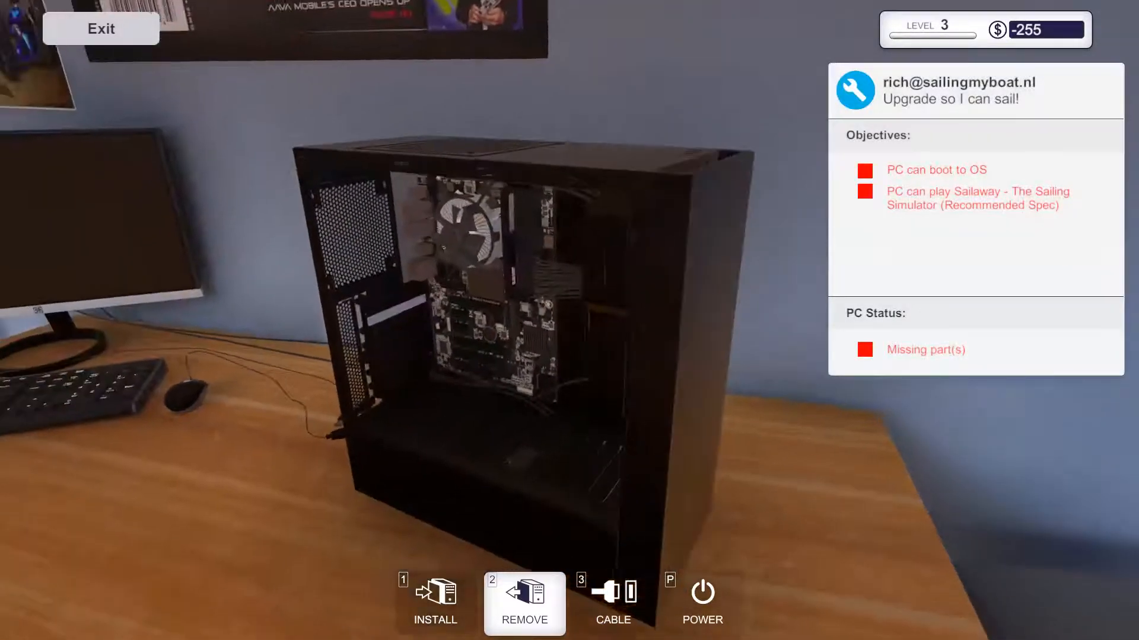
key(Escape)
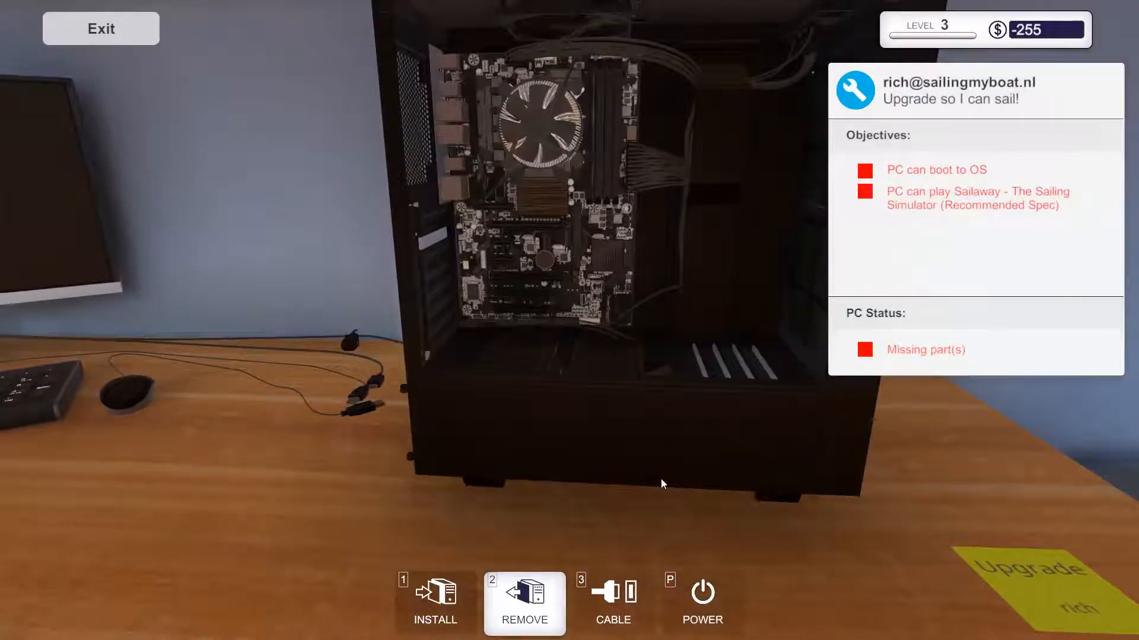
key(s)
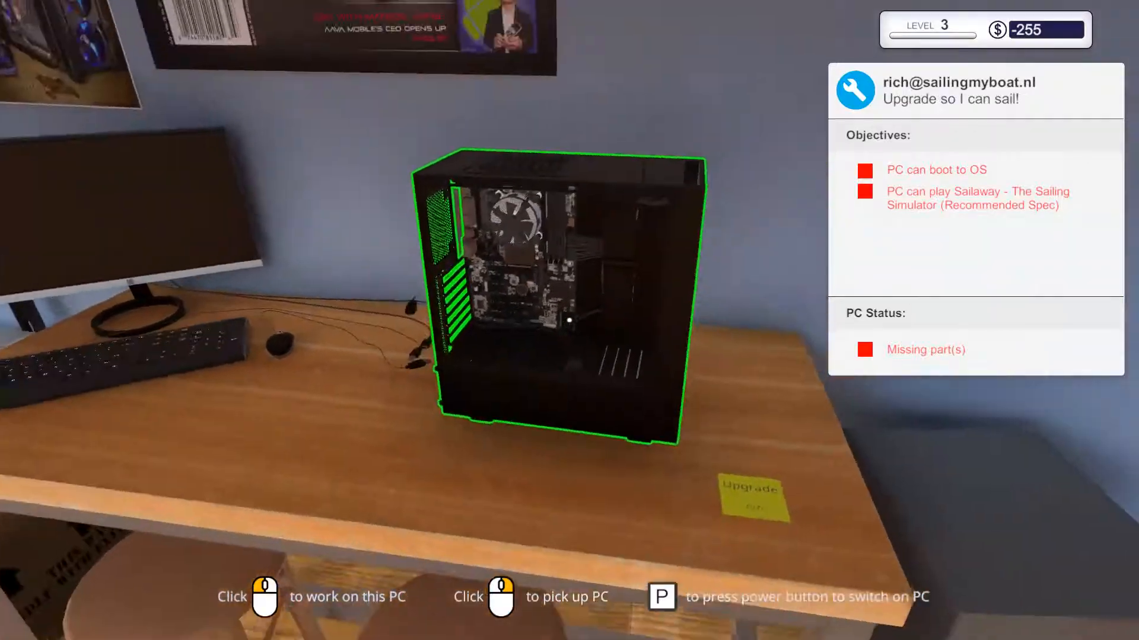
key(w)
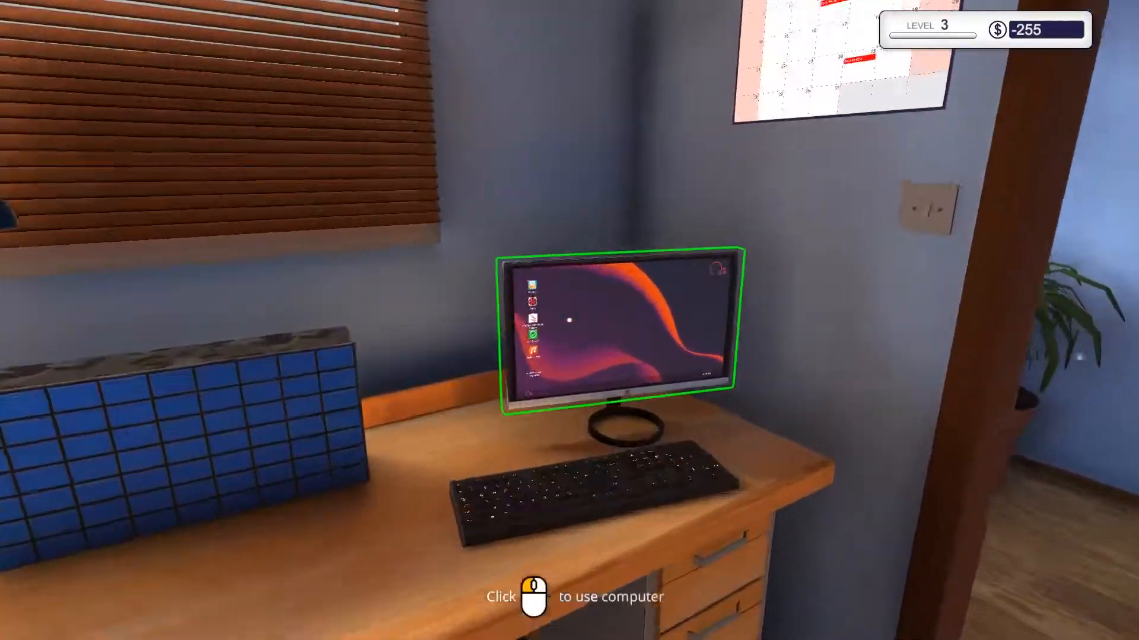
Browse the shop's Graphics Cards listings without buying, then leave the office computer
click(570, 320)
click(155, 203)
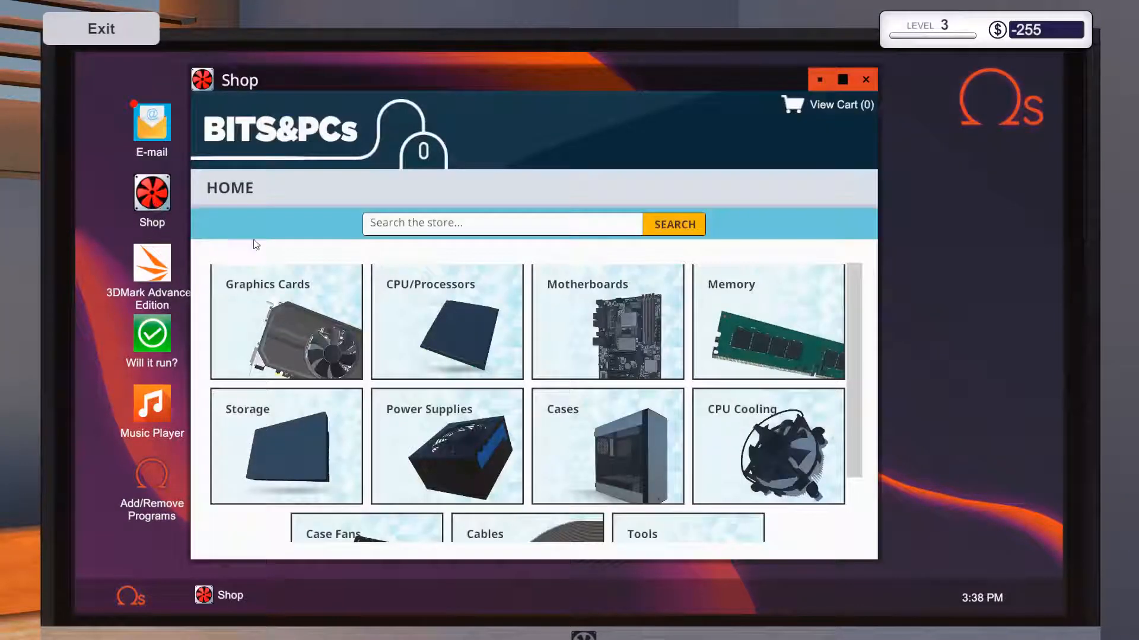
scroll(410, 372, down, 3)
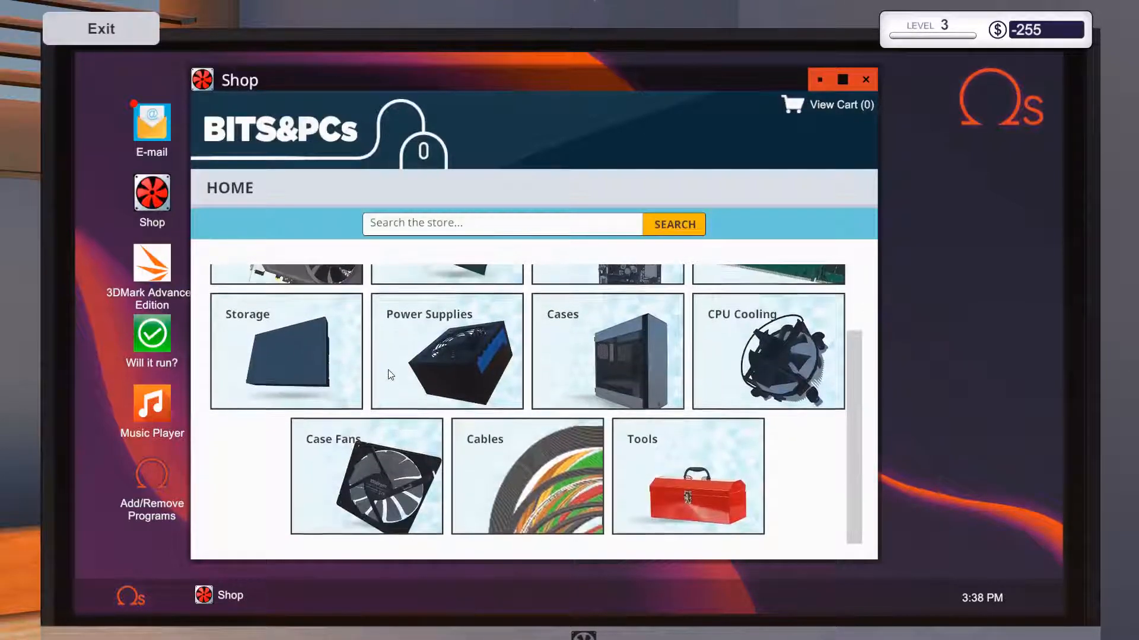
scroll(276, 327, up, 4)
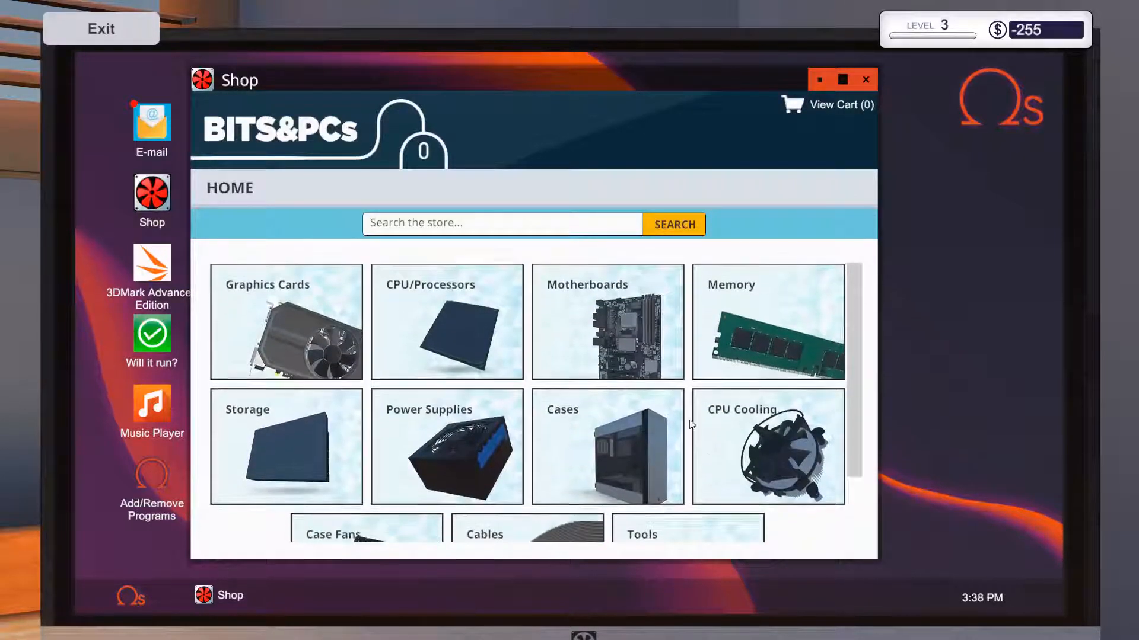
click(276, 326)
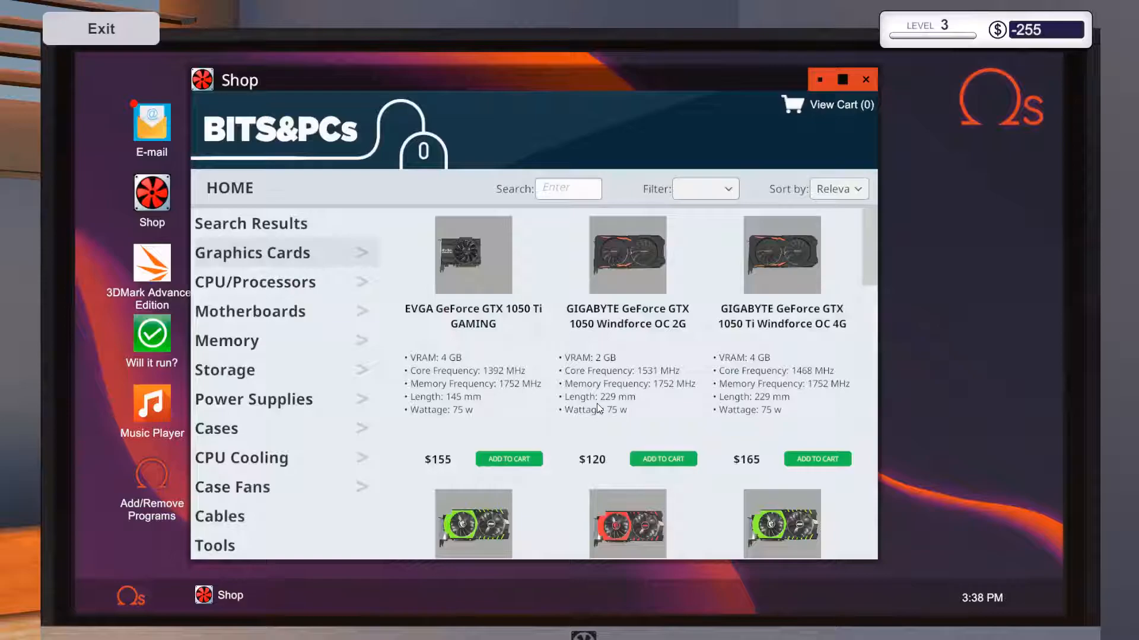
scroll(598, 404, down, 3)
scroll(597, 403, down, 3)
scroll(597, 383, down, 3)
scroll(598, 383, down, 3)
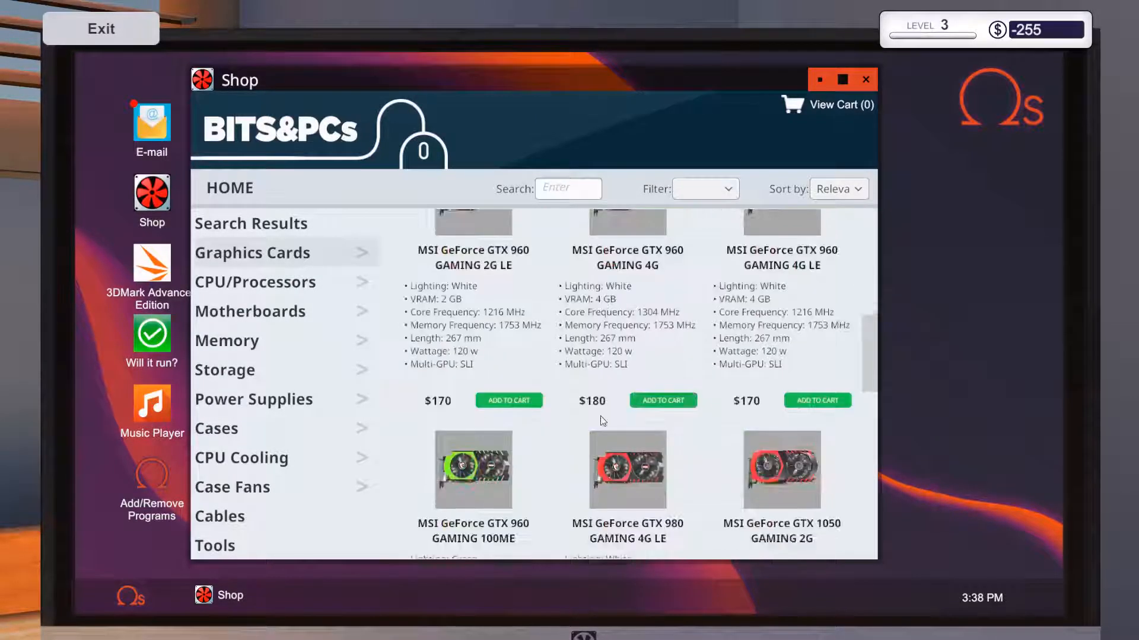
scroll(602, 423, down, 3)
scroll(601, 423, down, 3)
scroll(609, 411, down, 3)
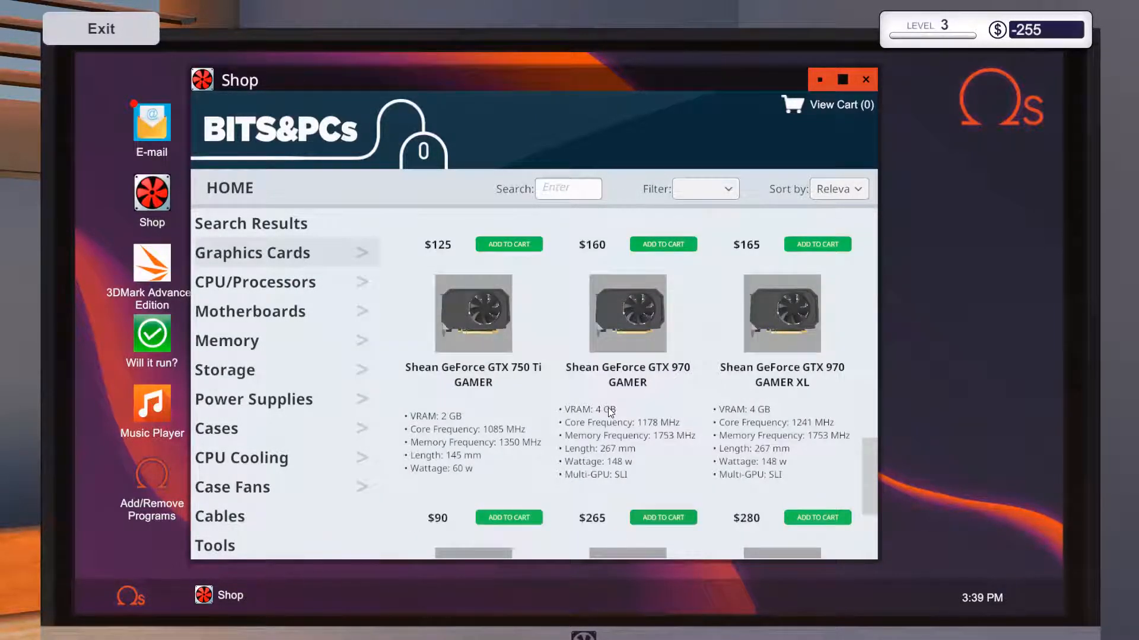
scroll(607, 408, down, 2)
mouse_move(870, 479)
mouse_down()
mouse_move(879, 418)
mouse_move(887, 506)
mouse_move(886, 469)
mouse_up()
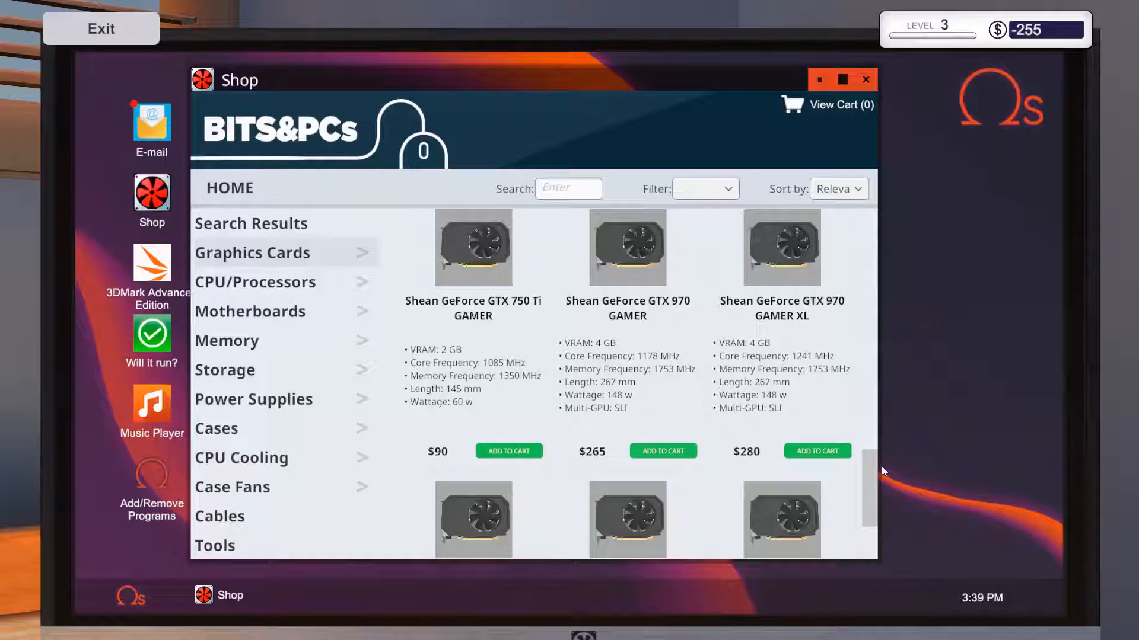
mouse_move(874, 464)
mouse_down()
mouse_move(880, 450)
mouse_move(879, 462)
mouse_up()
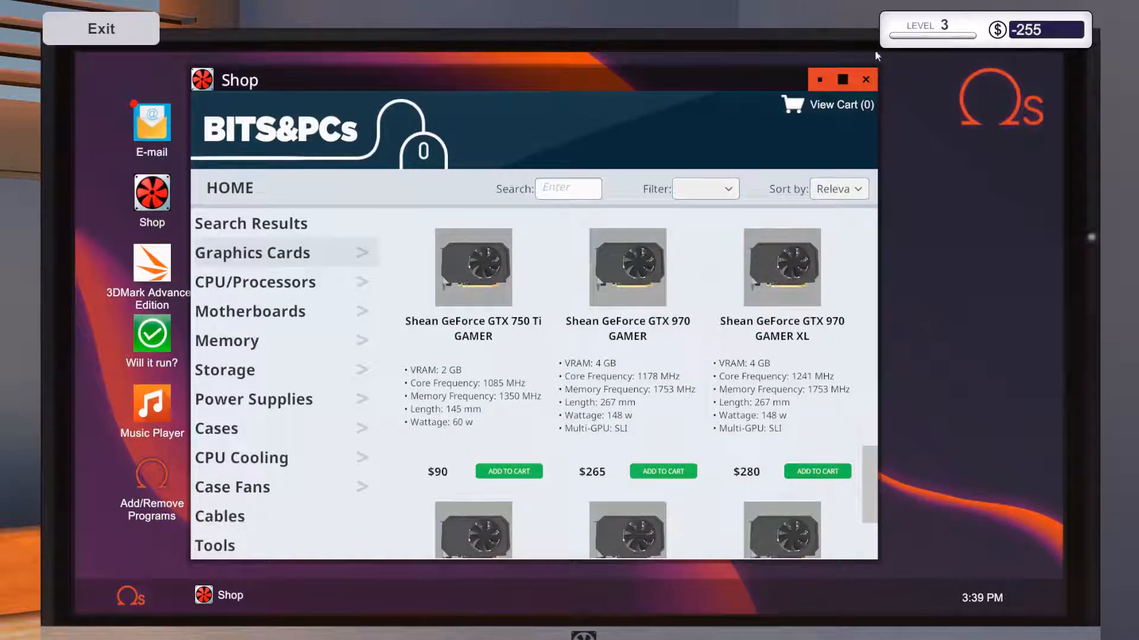
key(Escape)
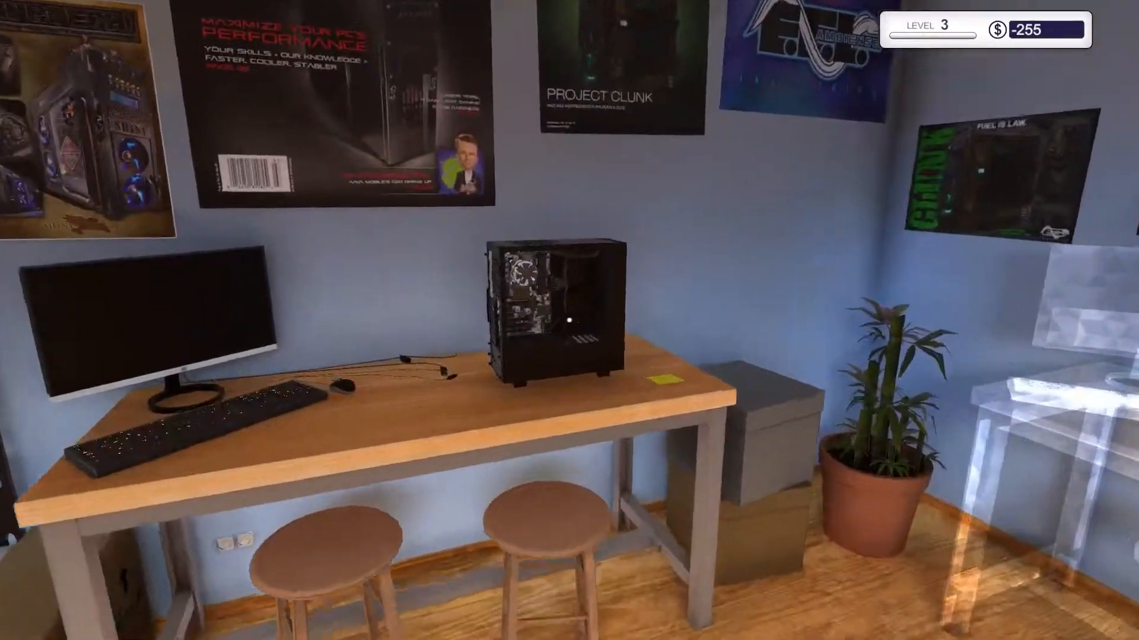
Pick the spare MSI GeForce GTX 960 GAMING 4G from the inventory for the customer PC
click(569, 321)
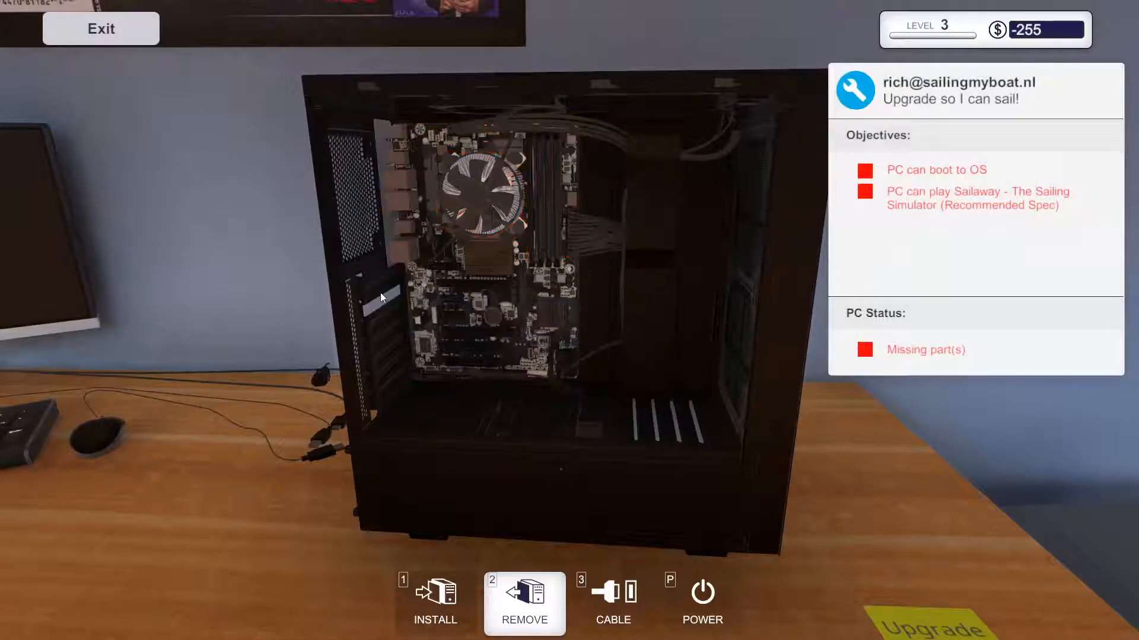
key(1)
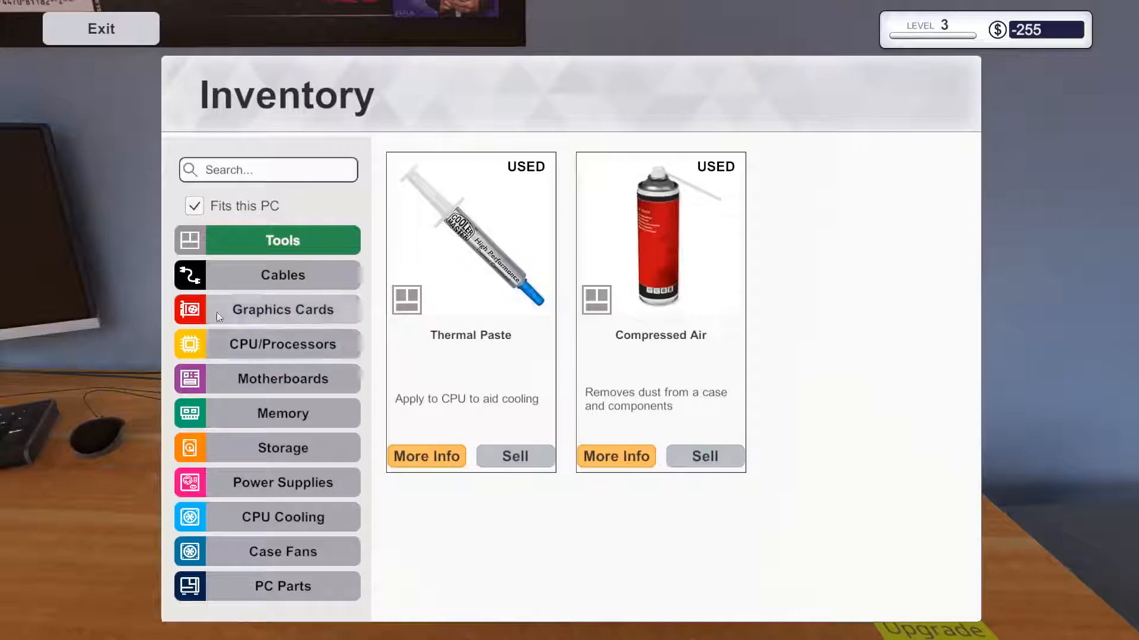
click(268, 310)
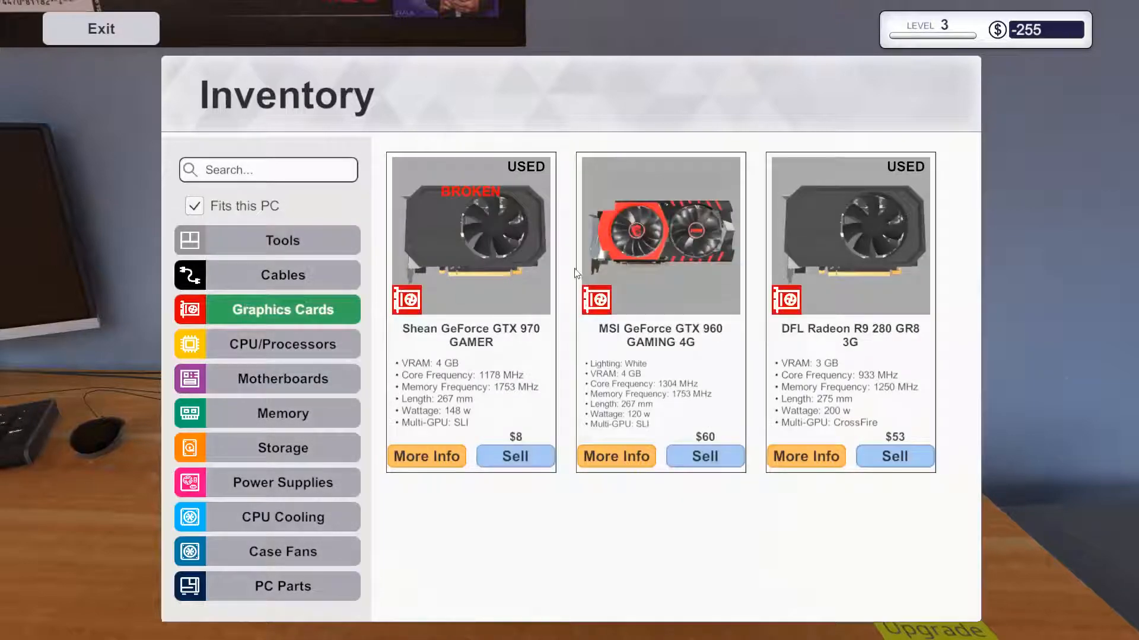
click(667, 243)
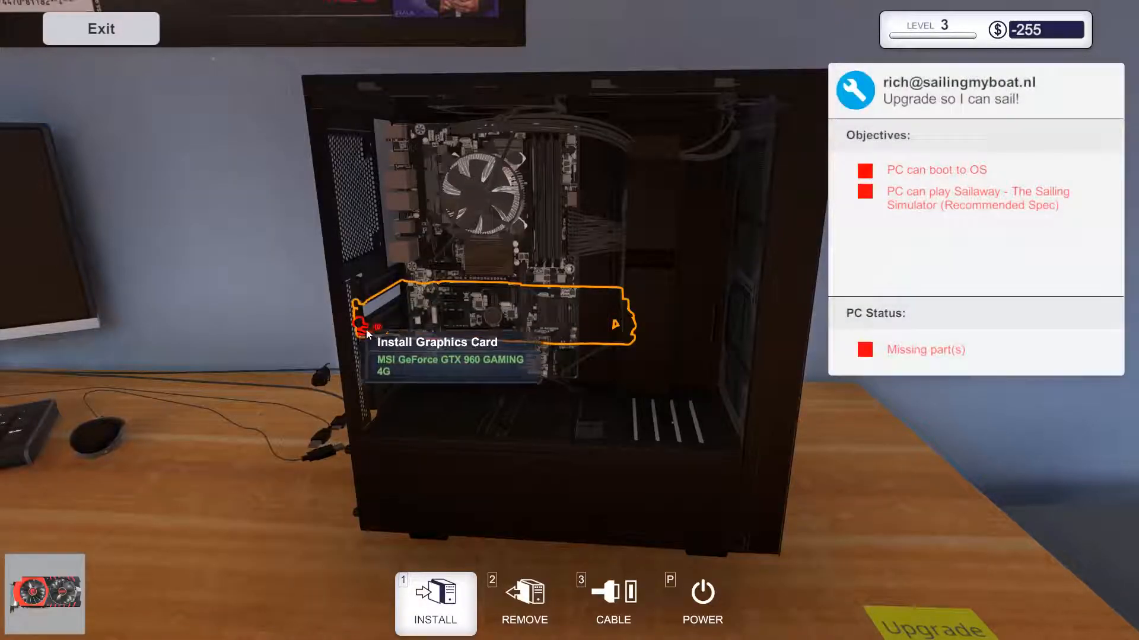
Leave the customer PC and walk back to the office computer
key(Escape)
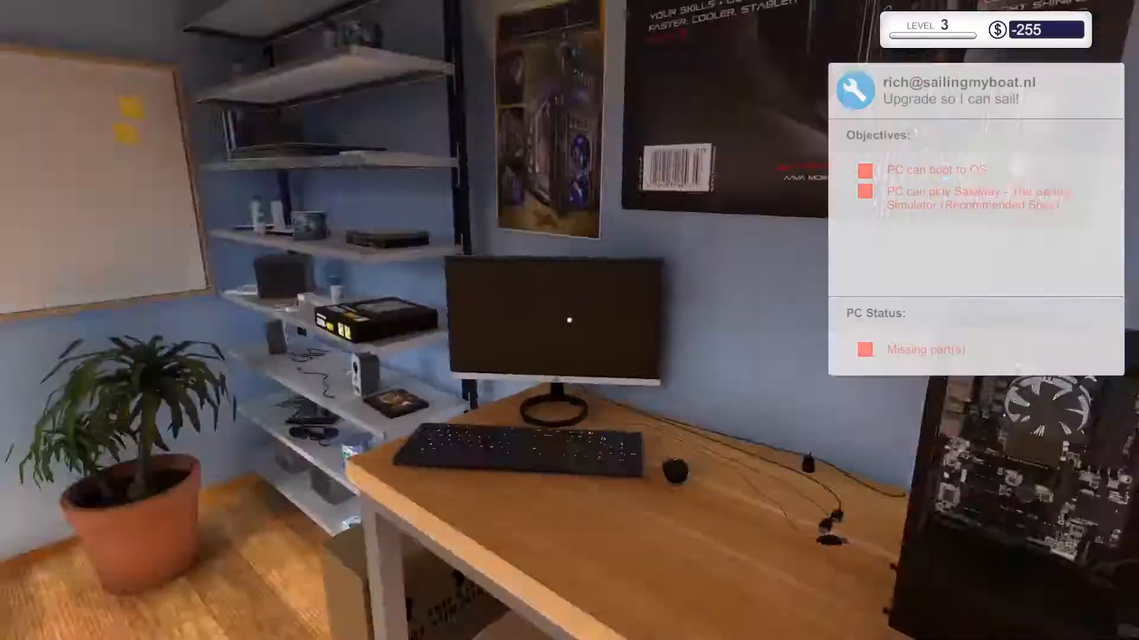
key(w)
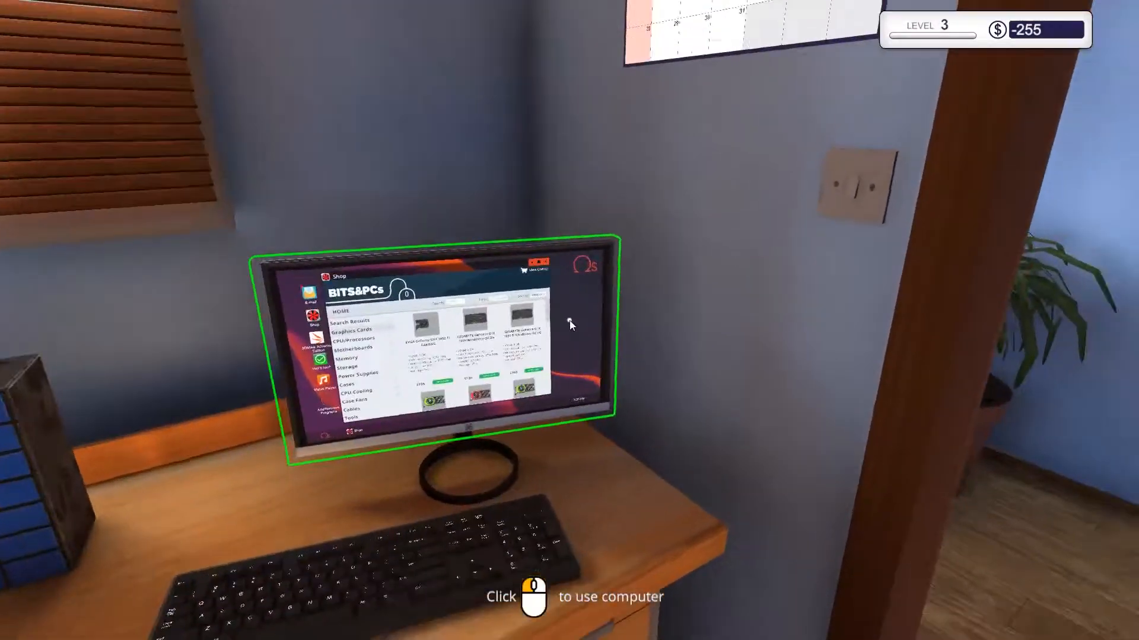
Buy the Shean GeForce GTX 970 GAMER from the cart with same-day delivery
click(570, 324)
scroll(689, 405, down, 1)
scroll(697, 394, down, 4)
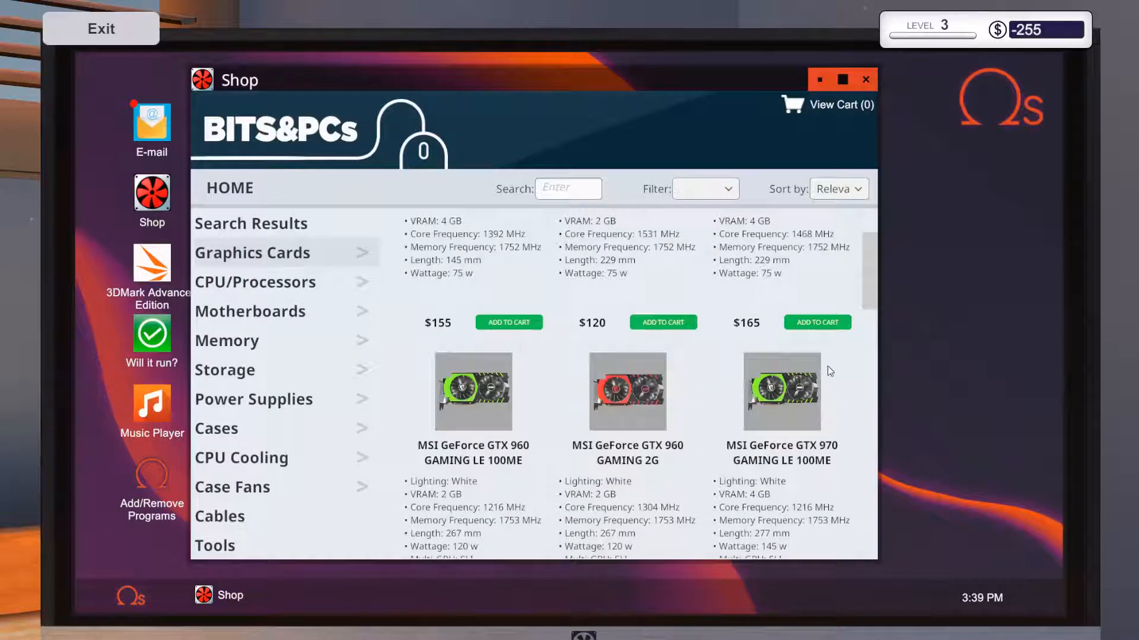
scroll(828, 371, up, 1)
scroll(810, 391, down, 3)
scroll(792, 414, down, 3)
scroll(777, 434, down, 2)
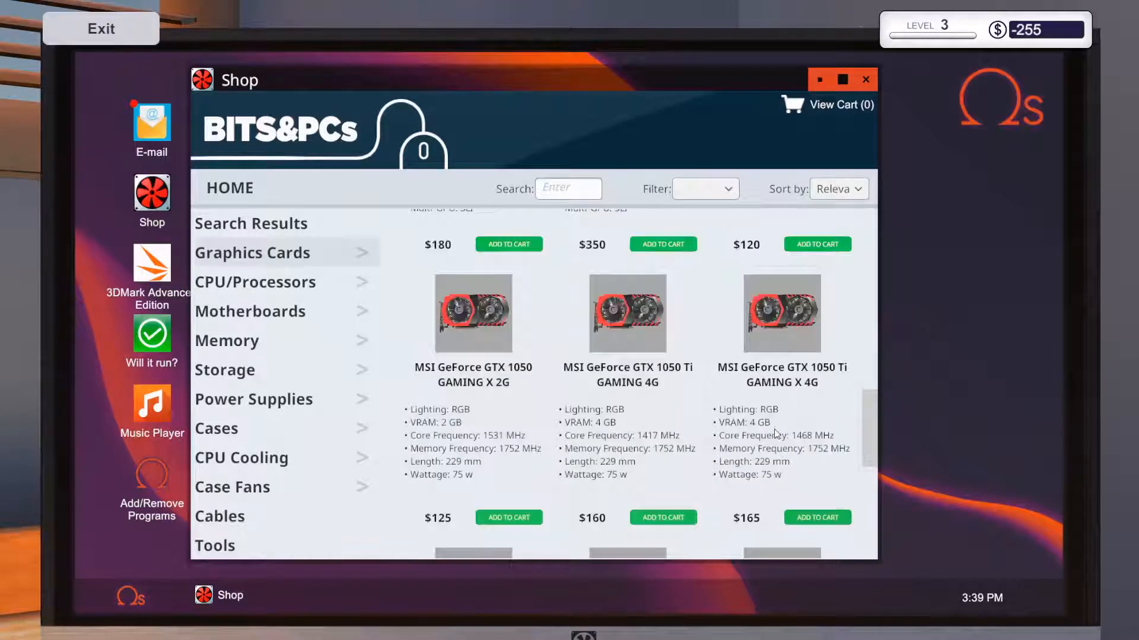
scroll(774, 433, down, 3)
scroll(667, 433, down, 2)
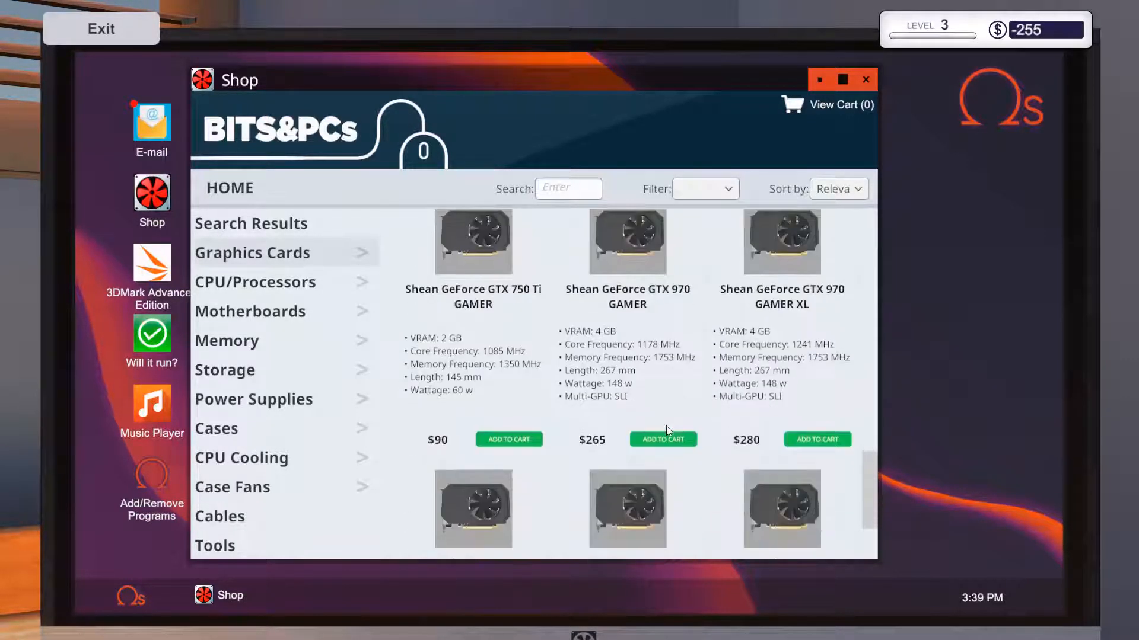
scroll(666, 426, down, 2)
scroll(663, 425, up, 2)
scroll(662, 424, up, 1)
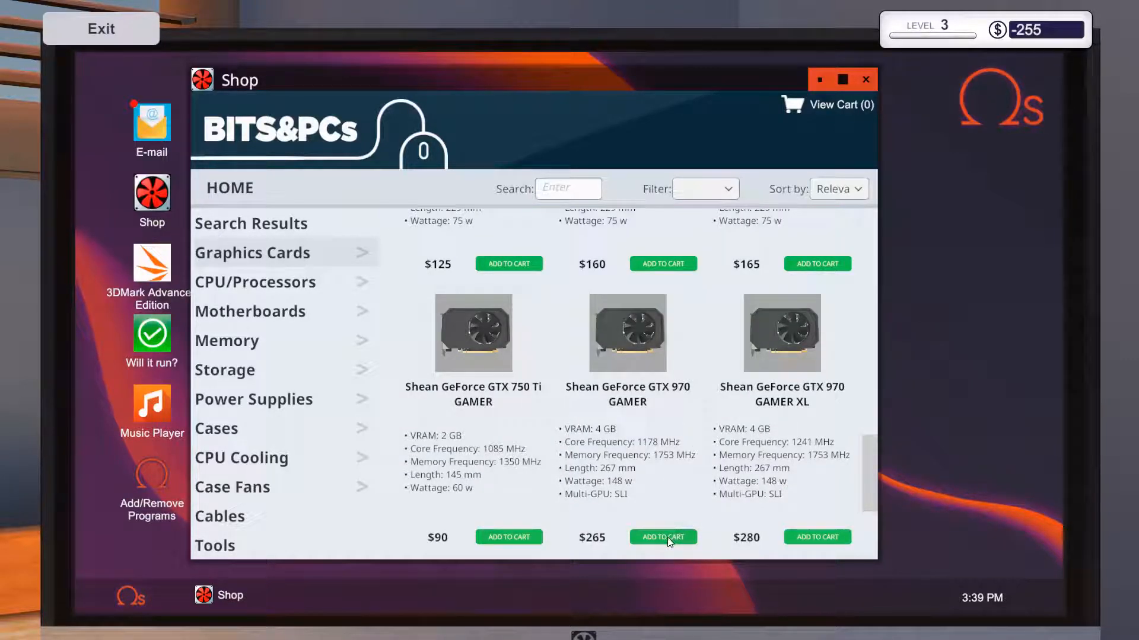
click(835, 107)
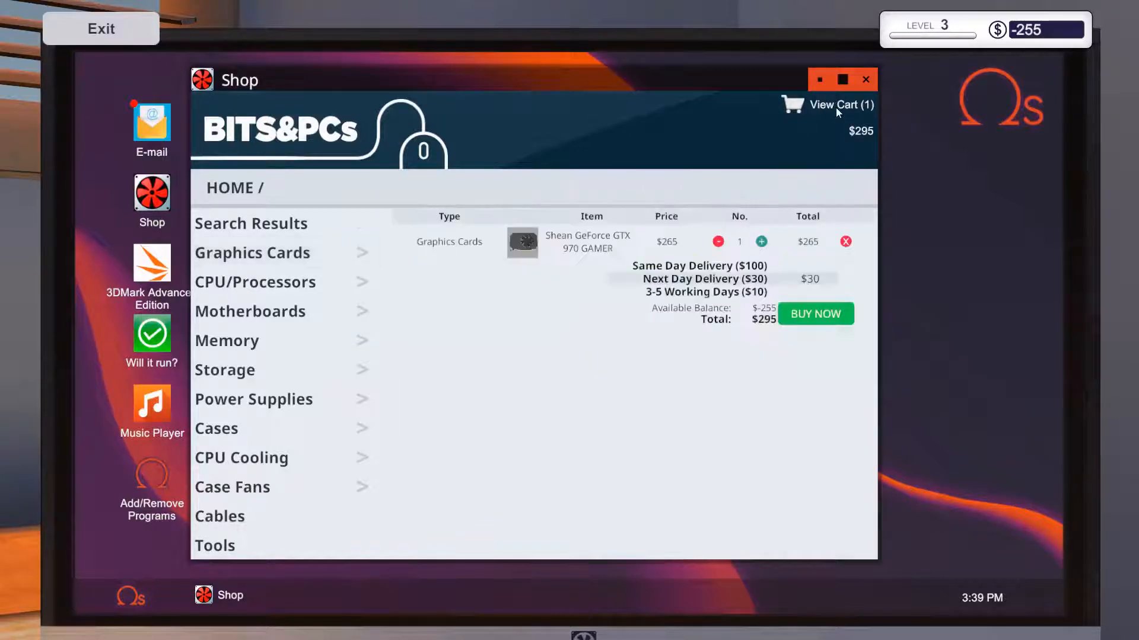
click(767, 294)
click(740, 267)
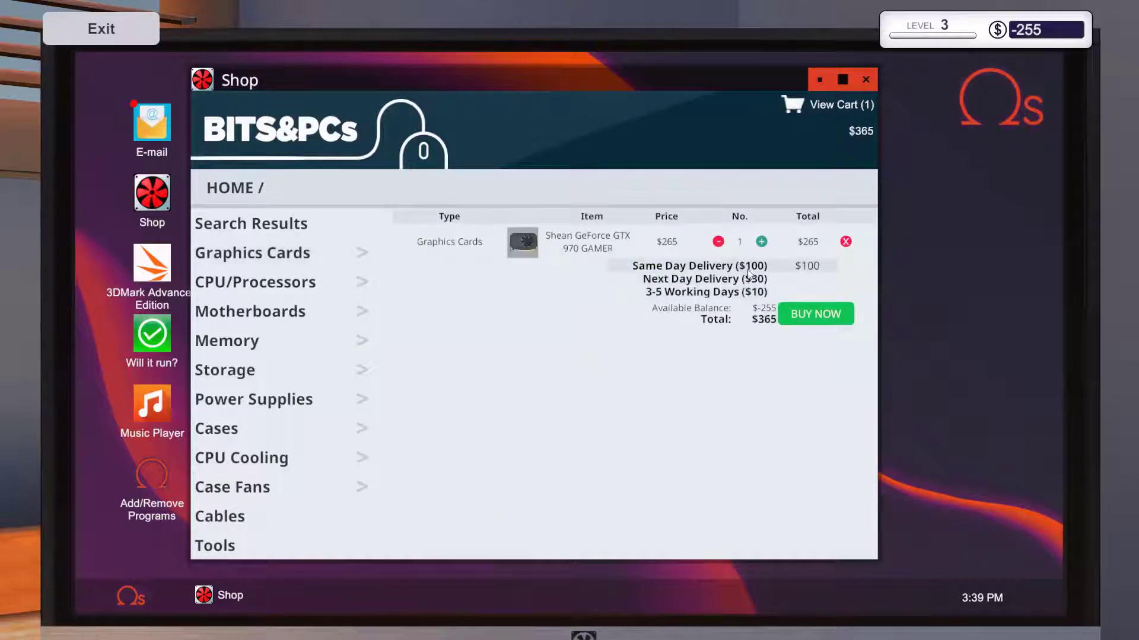
click(811, 314)
Check the delivery manifest at the boxes and walk back into the shop room
key(Escape)
key(w)
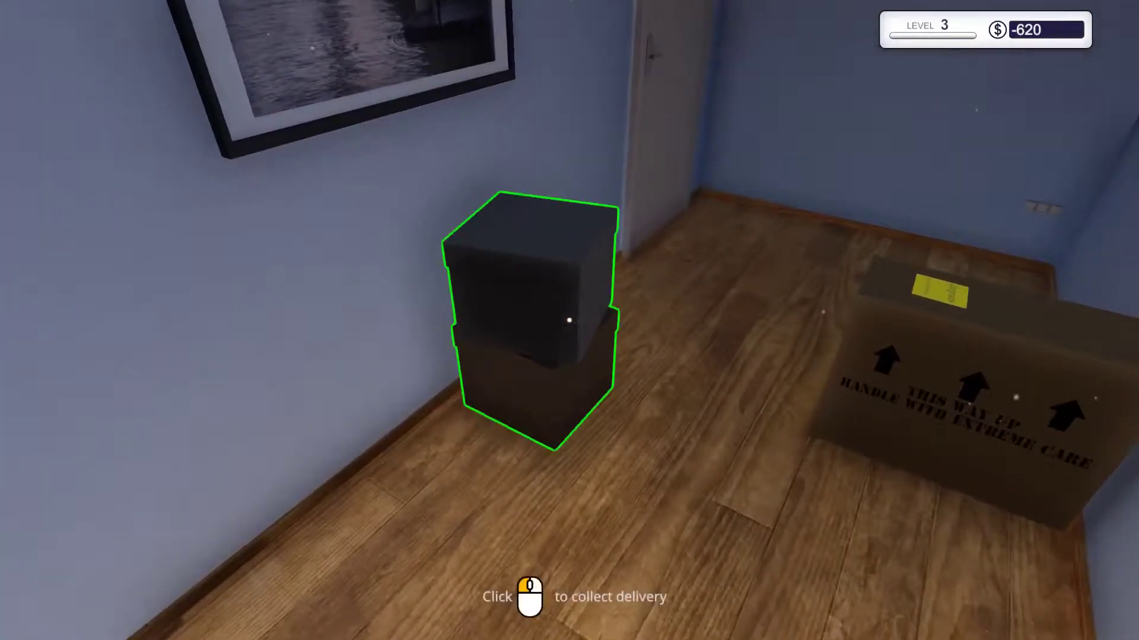
click(569, 320)
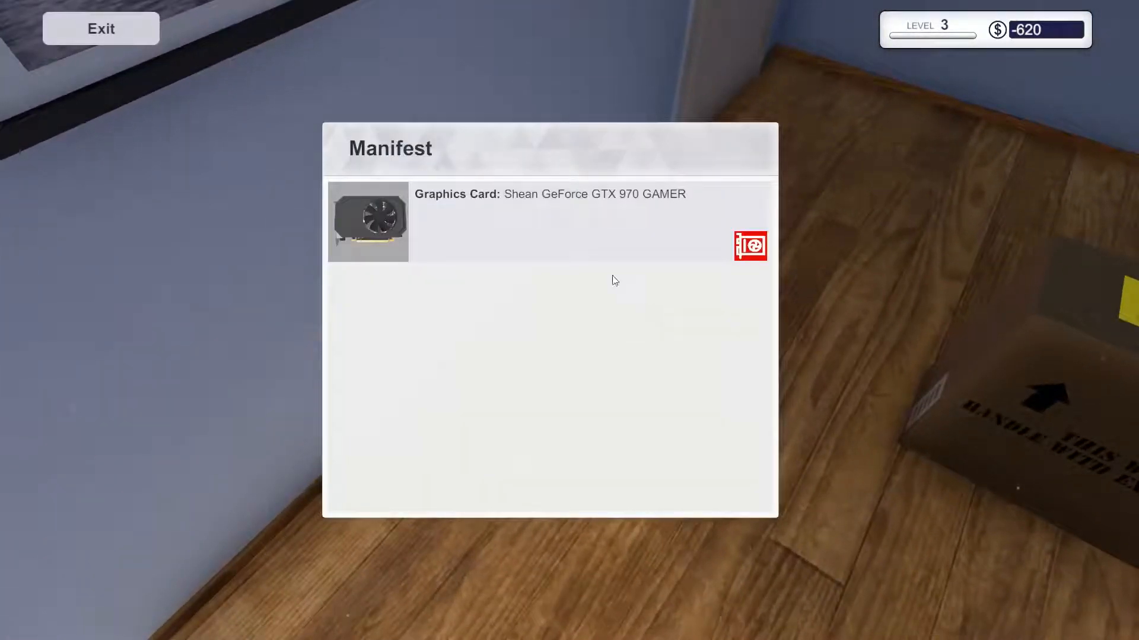
key(Escape)
key(w)
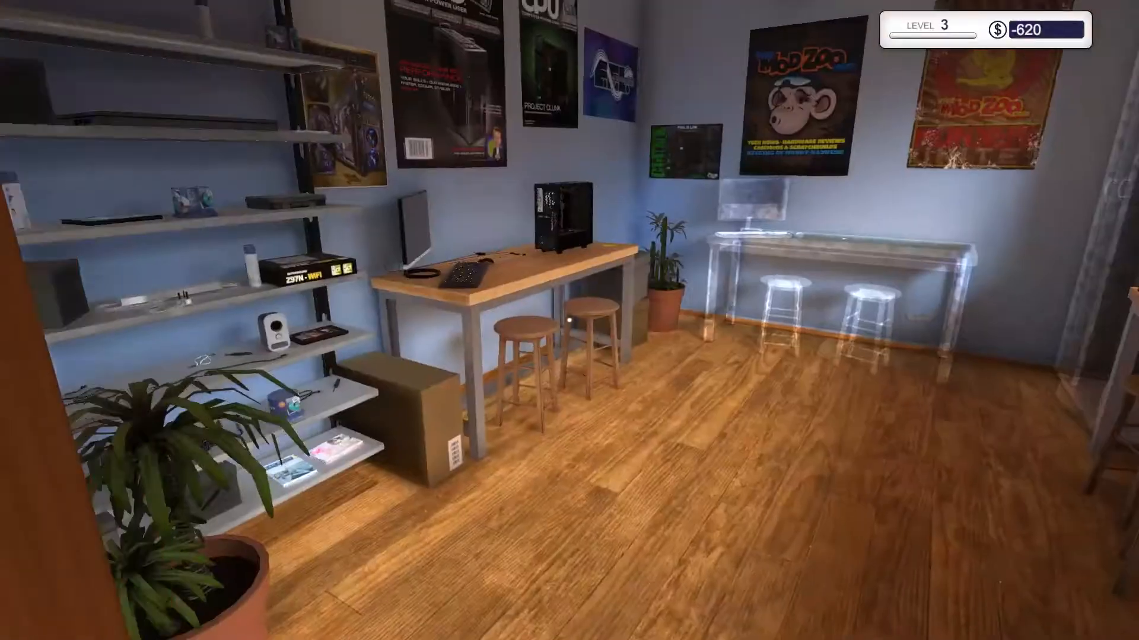
Seat the Shean GTX 970 GAMER from inventory into the customer PC's motherboard slot
key(w)
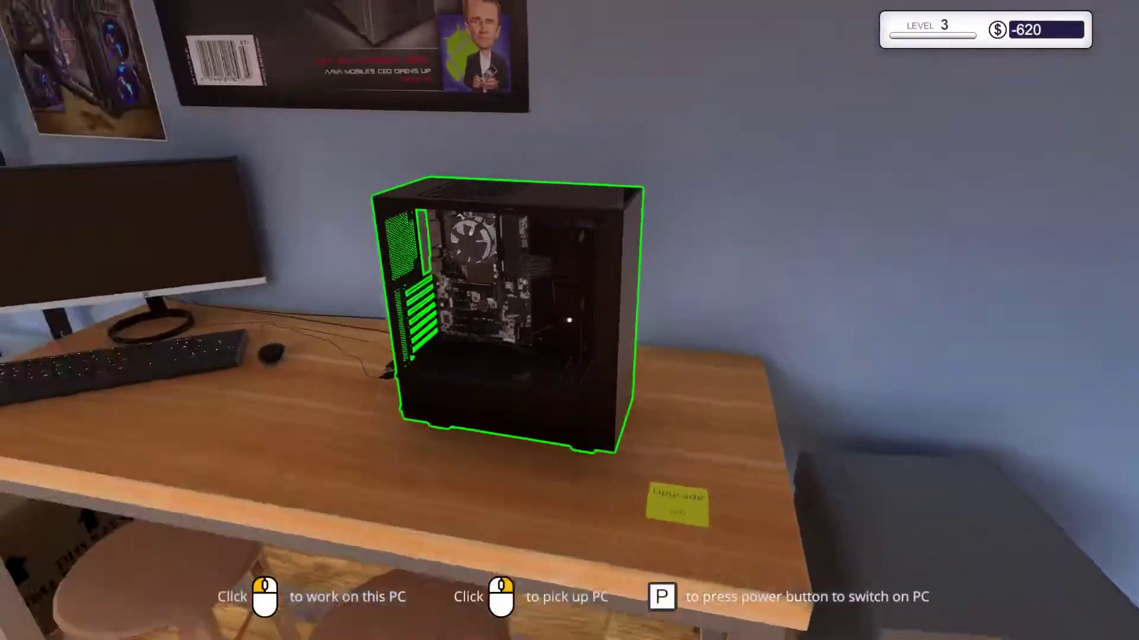
click(569, 320)
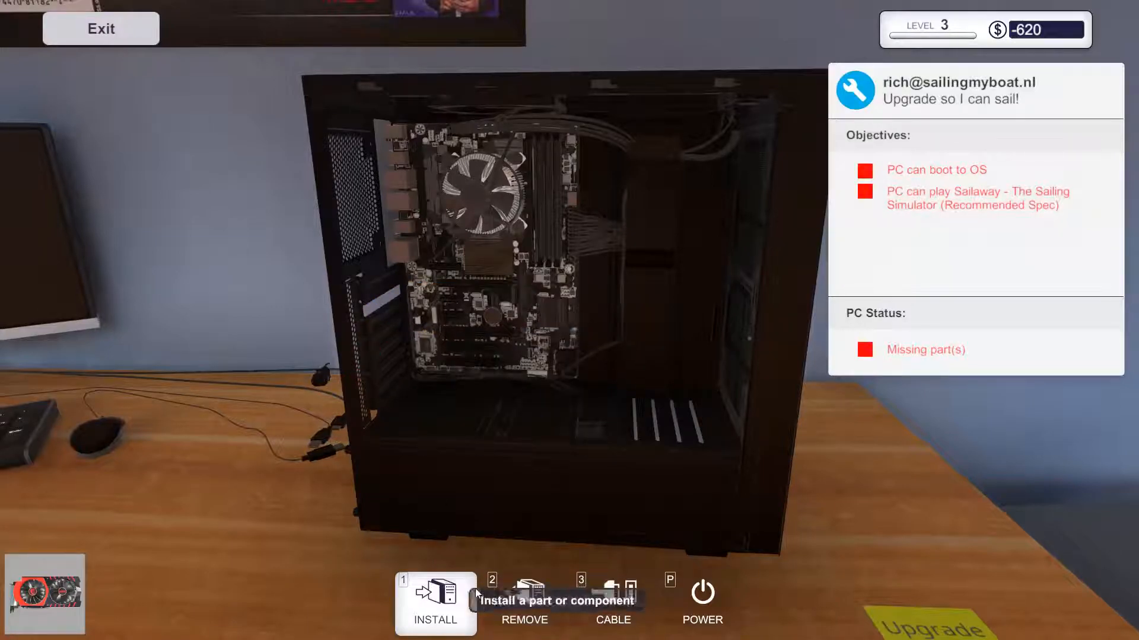
click(433, 590)
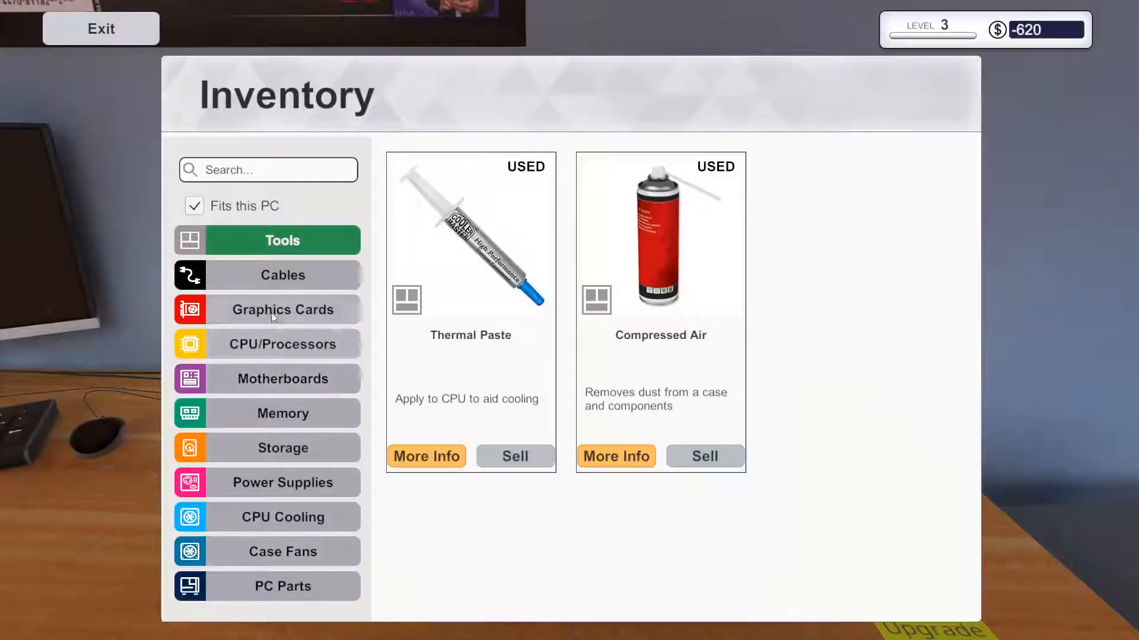
click(294, 310)
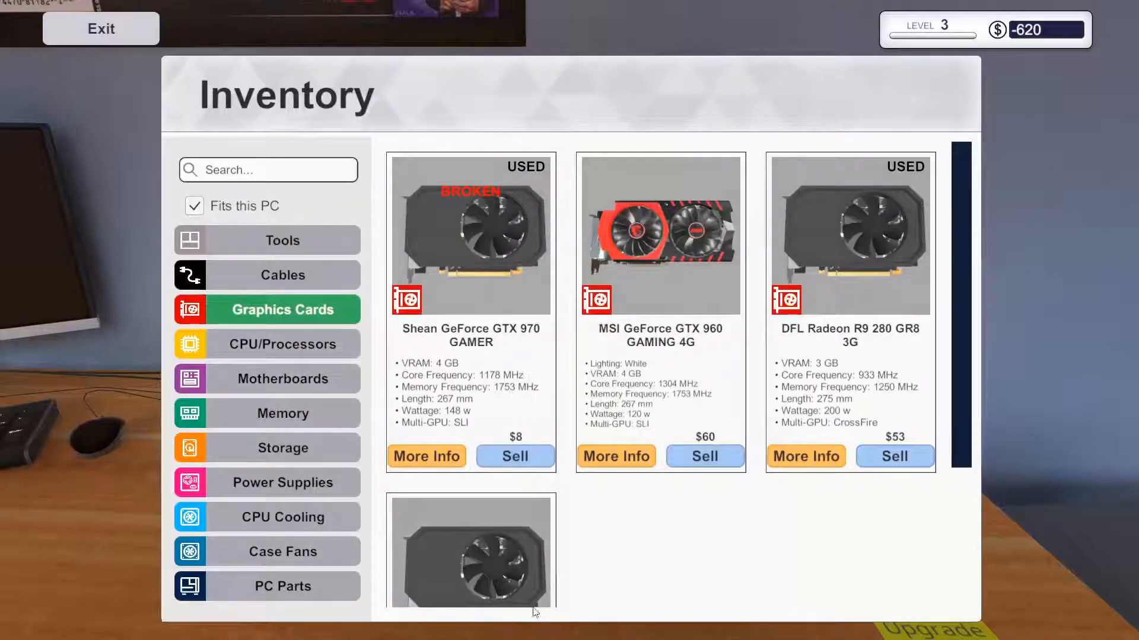
scroll(481, 478, down, 2)
click(479, 438)
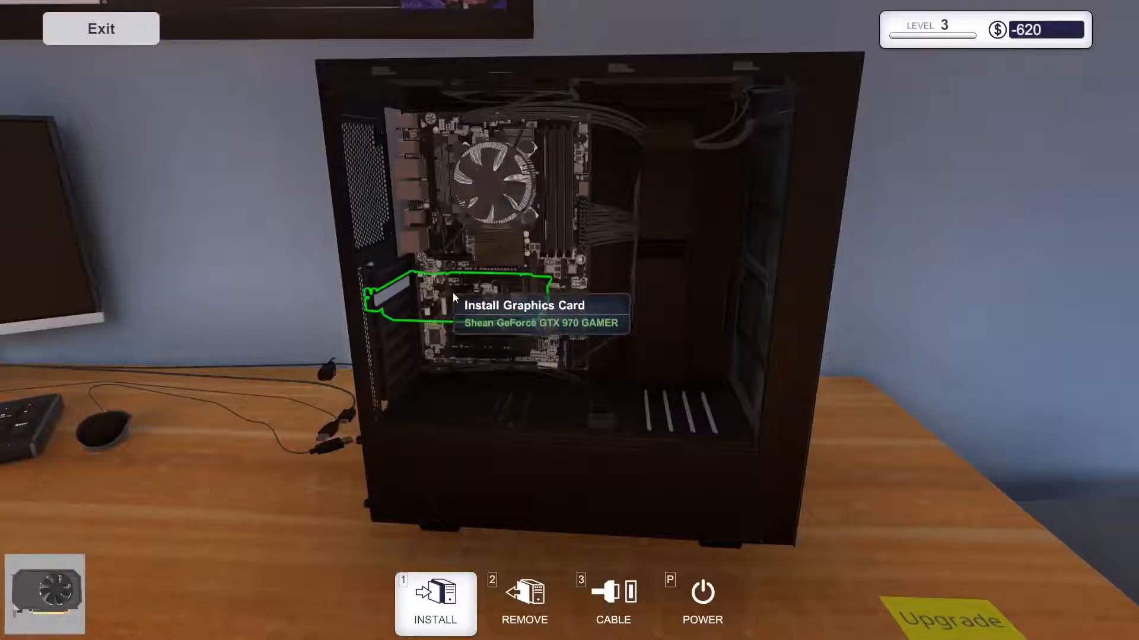
click(452, 293)
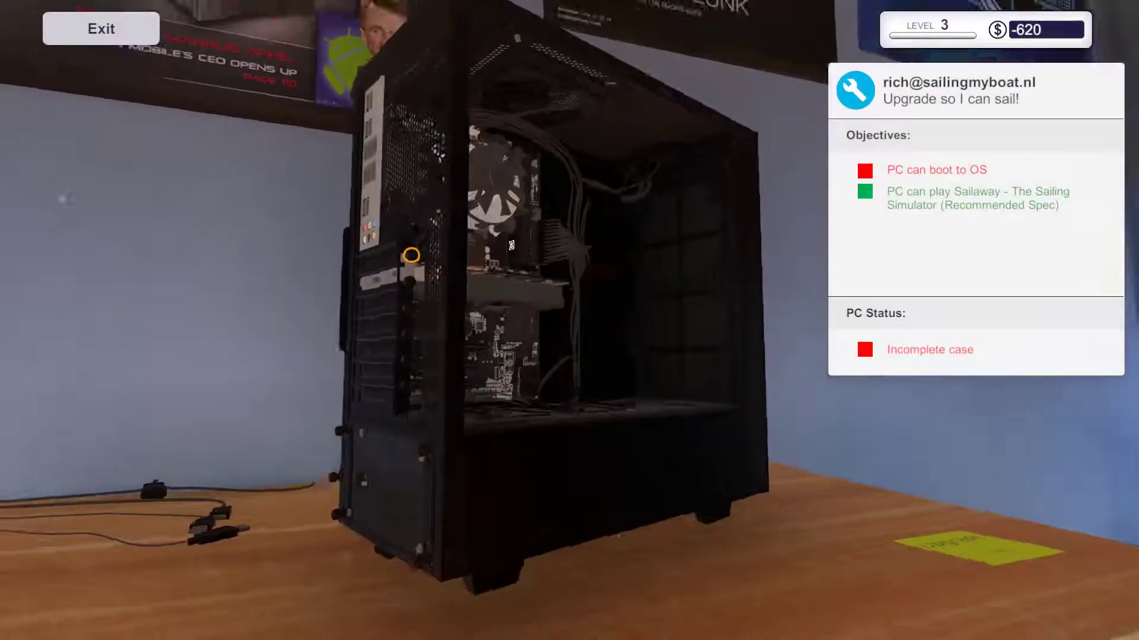
drag(453, 293, 468, 299)
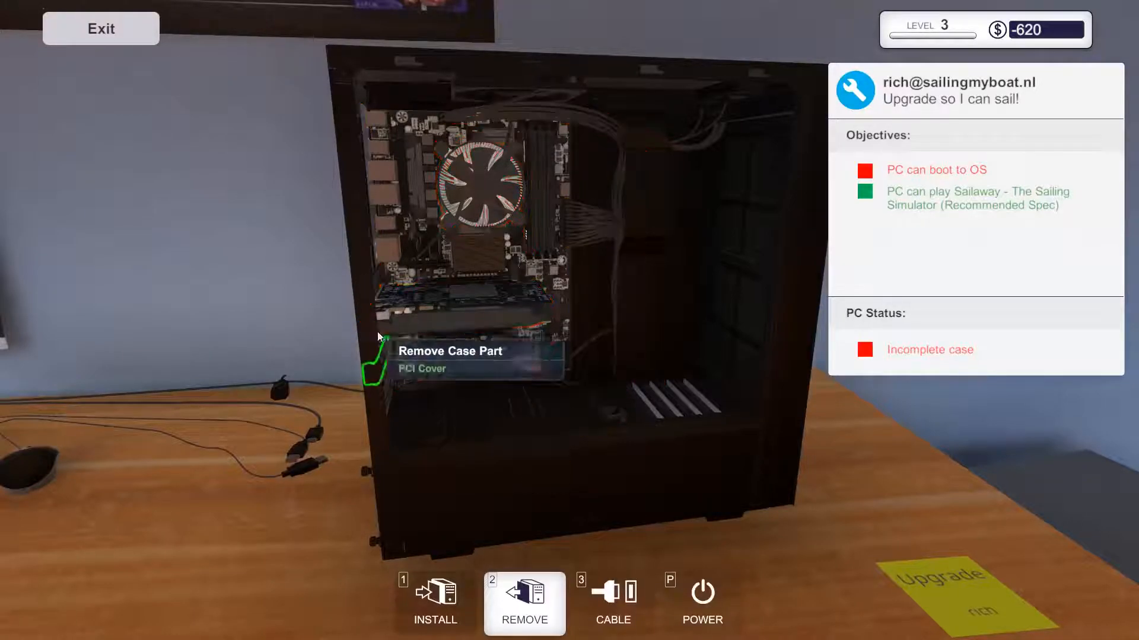
Fit the PCI Lock from the case parts inventory onto the customer's case
click(435, 596)
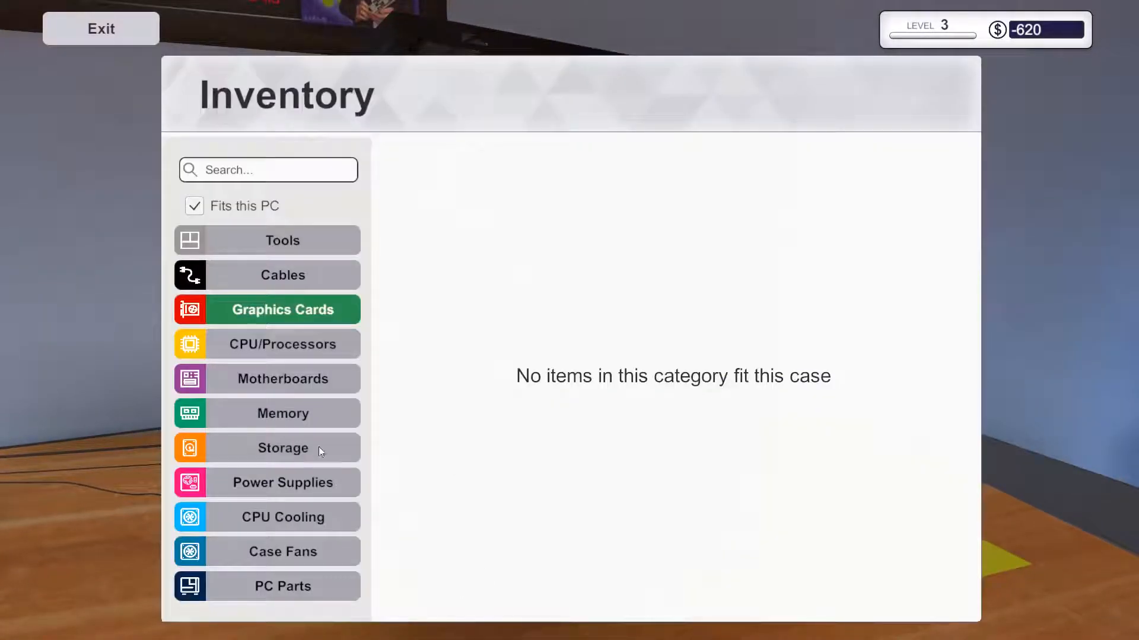
click(294, 584)
click(606, 238)
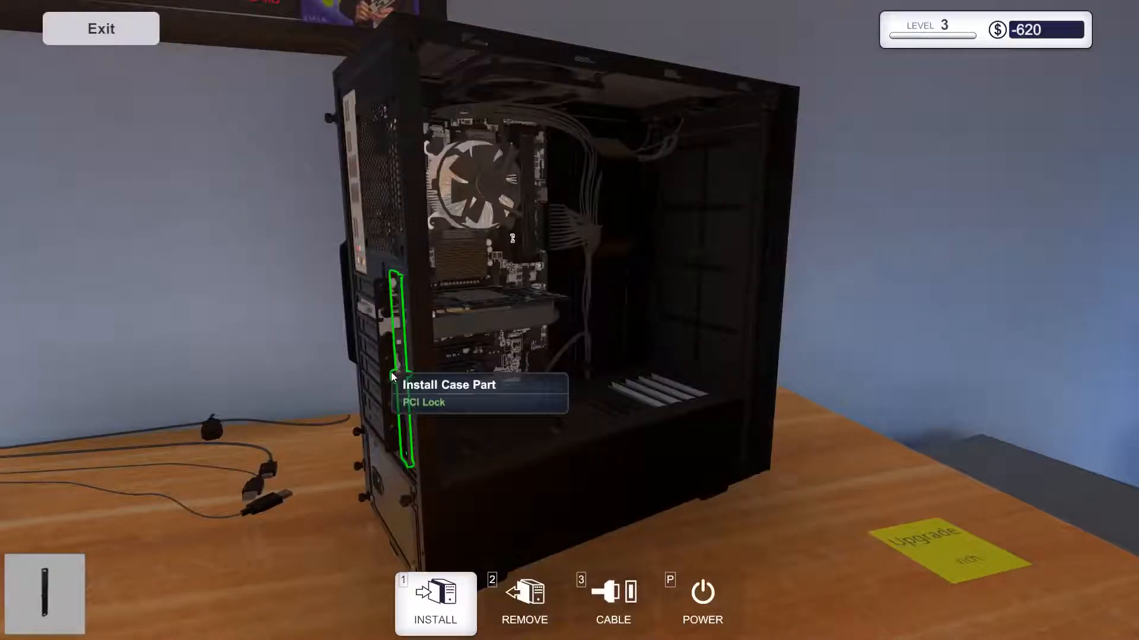
click(472, 600)
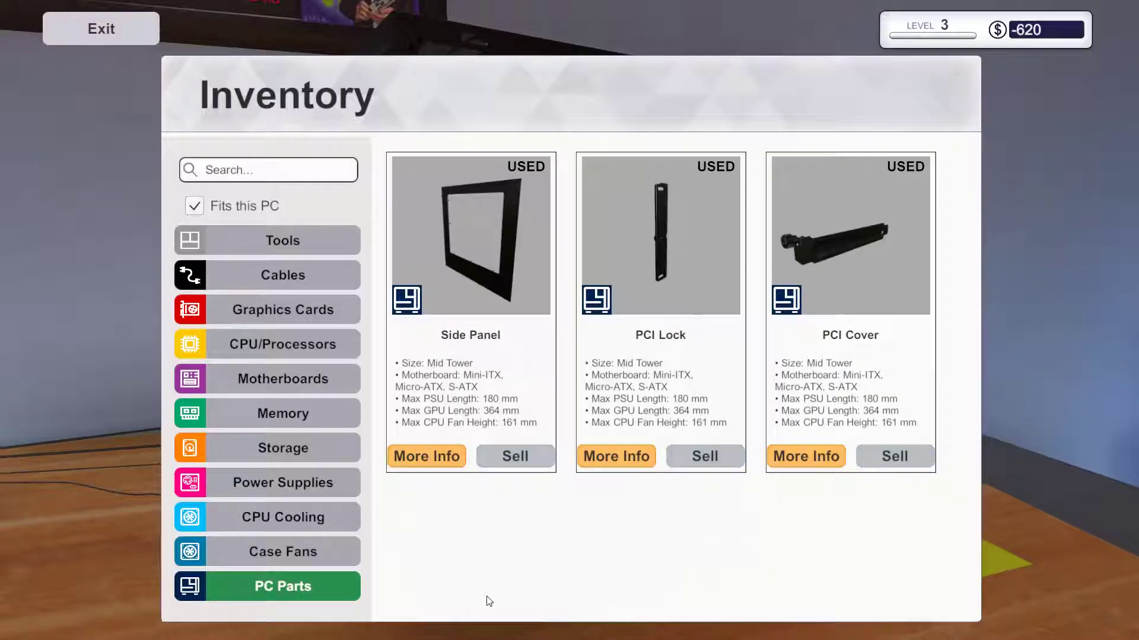
click(830, 271)
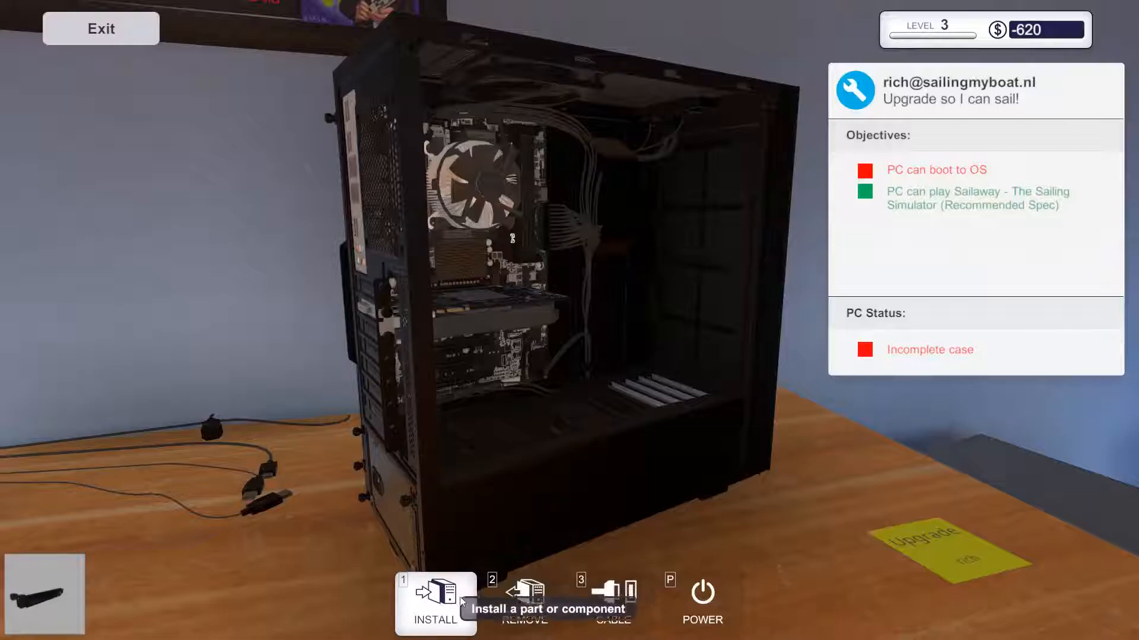
click(461, 603)
click(650, 283)
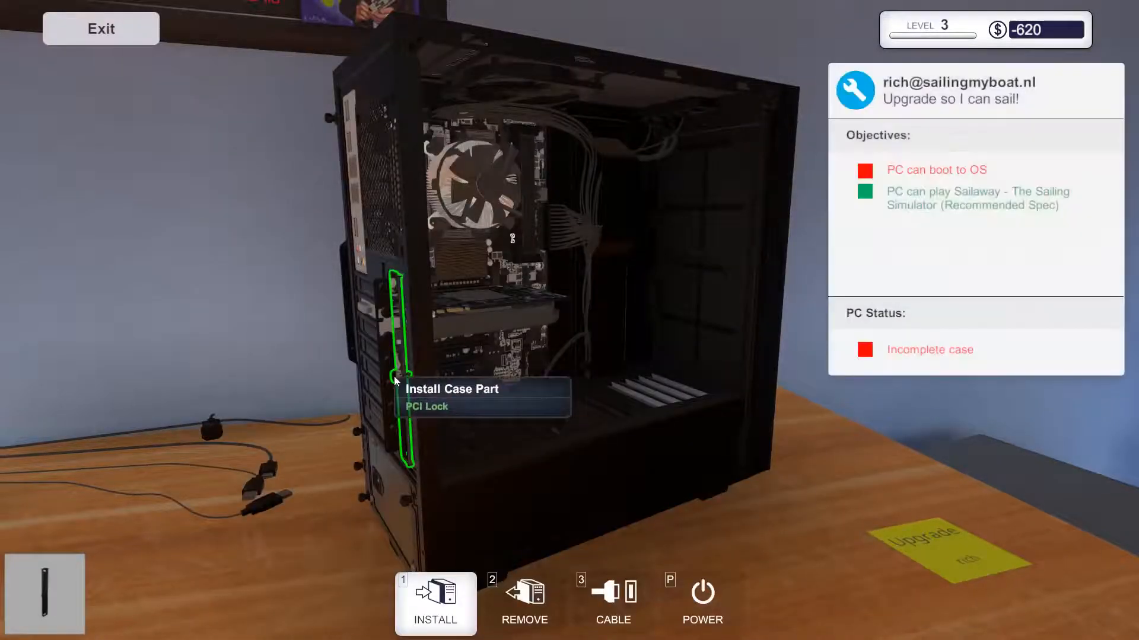
click(396, 381)
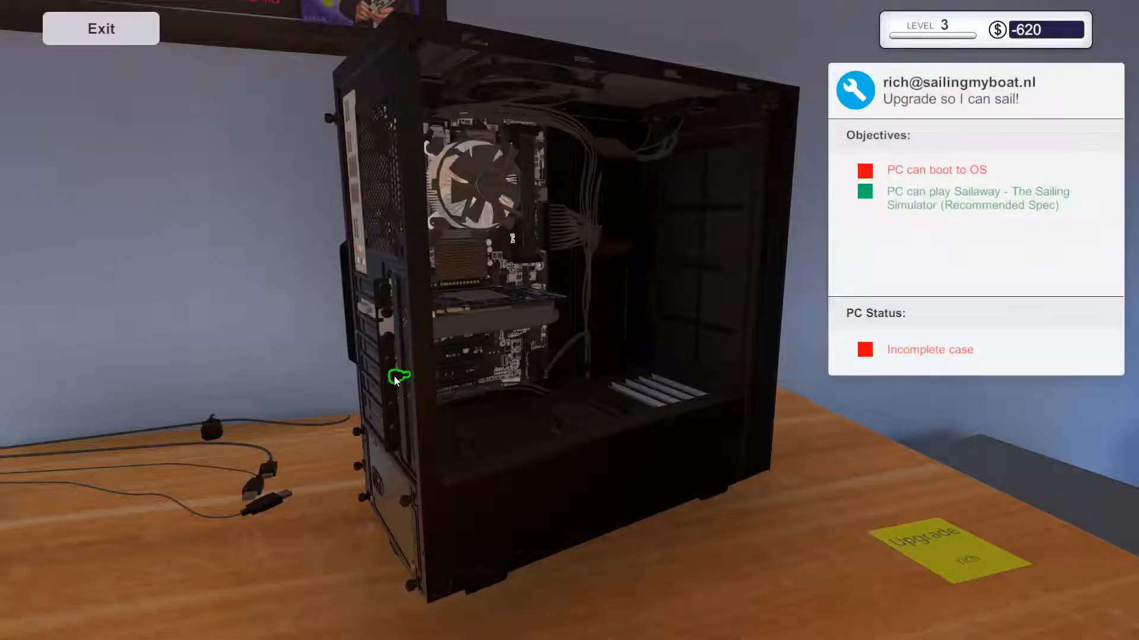
Fit the PCI Cover and the Side Panel to close up the case
click(415, 433)
key(1)
click(635, 283)
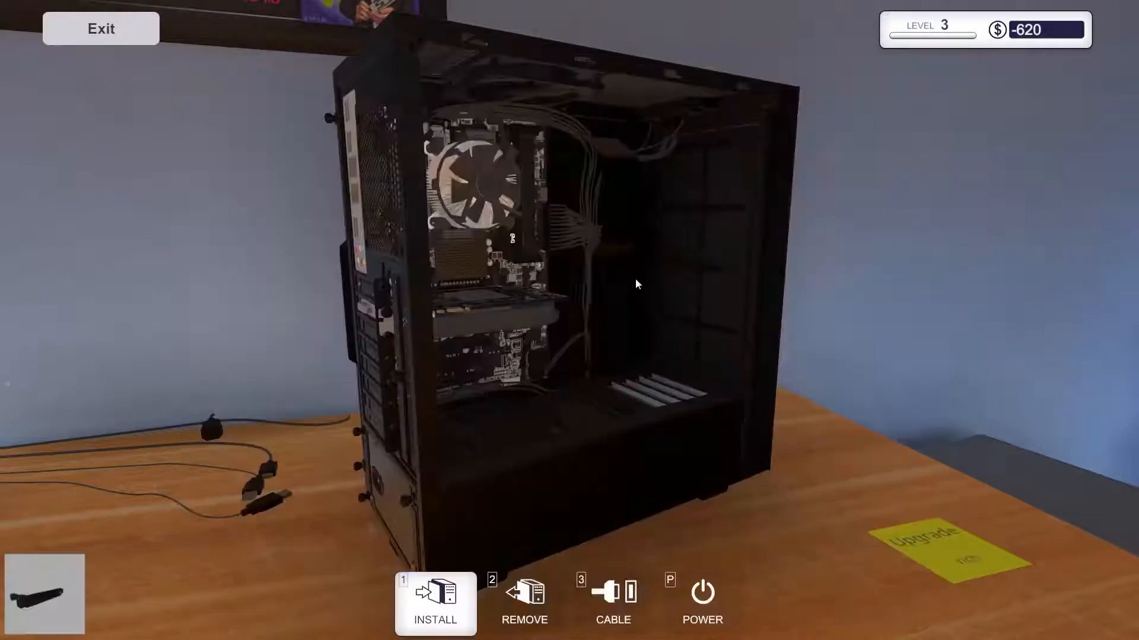
click(434, 597)
click(482, 258)
click(564, 329)
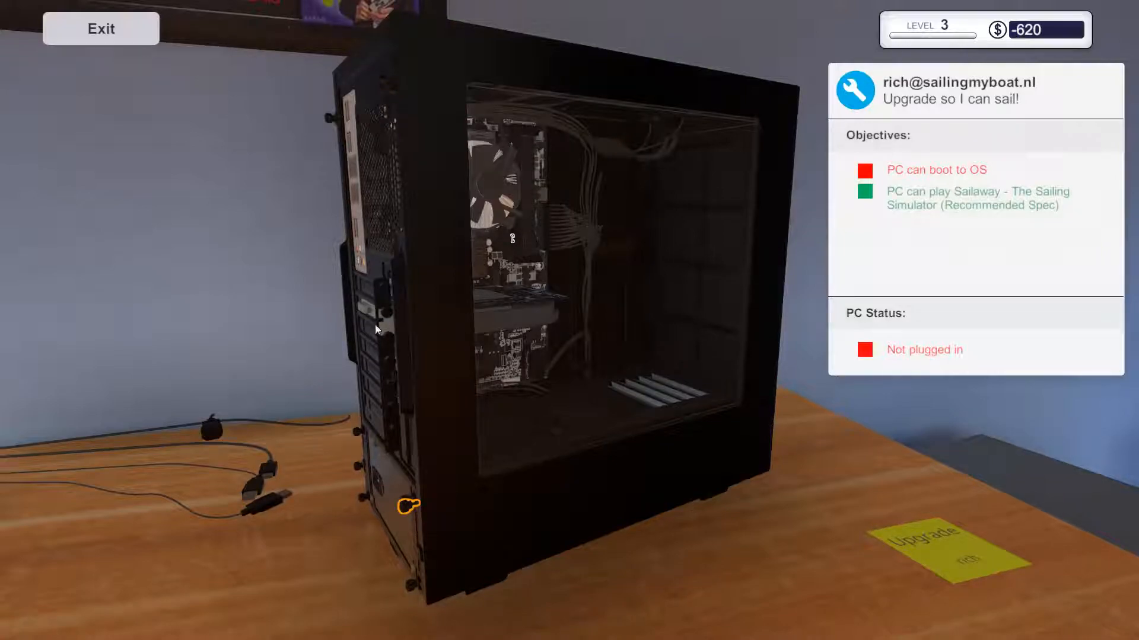
key(2)
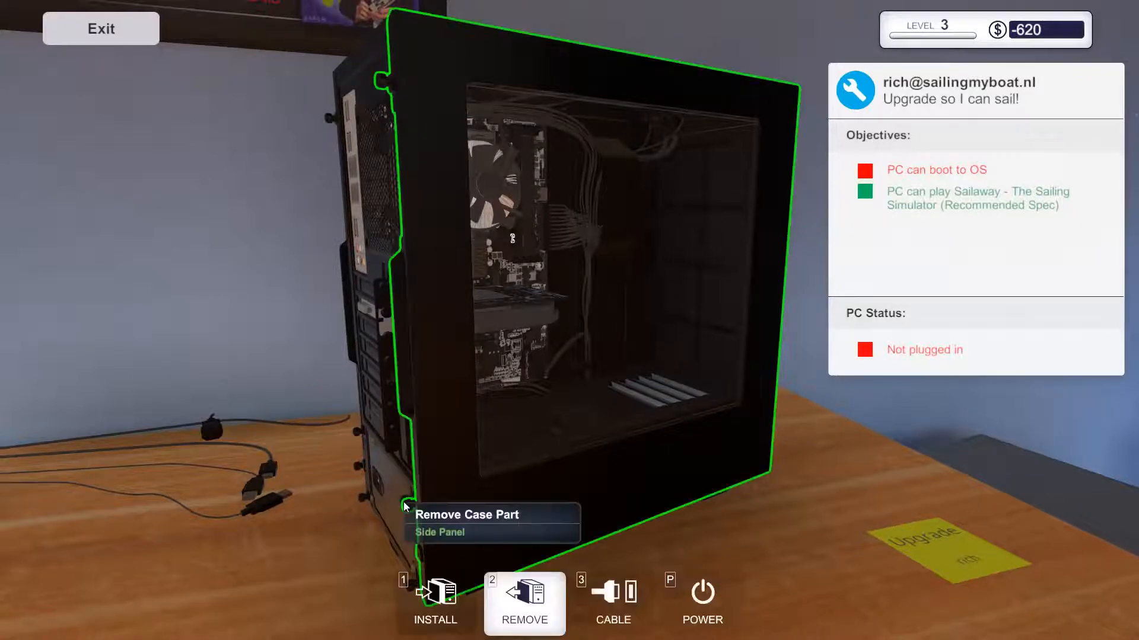
click(414, 594)
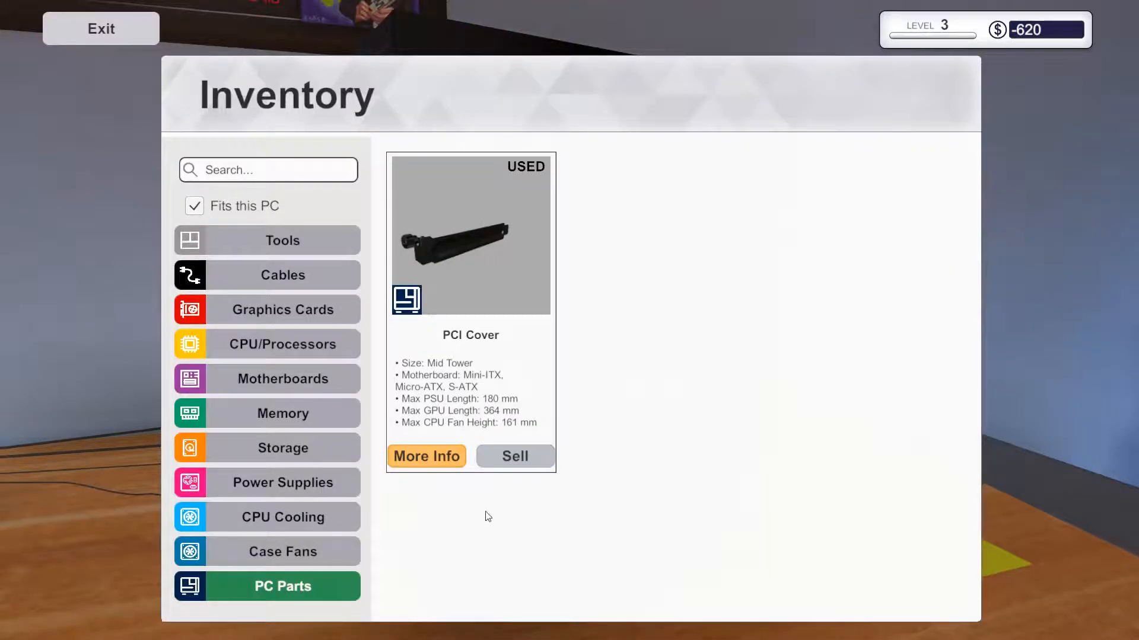
Plug the monitor, graphics card, motherboard and PSU power cables into the PC
key(Escape)
click(649, 586)
click(272, 502)
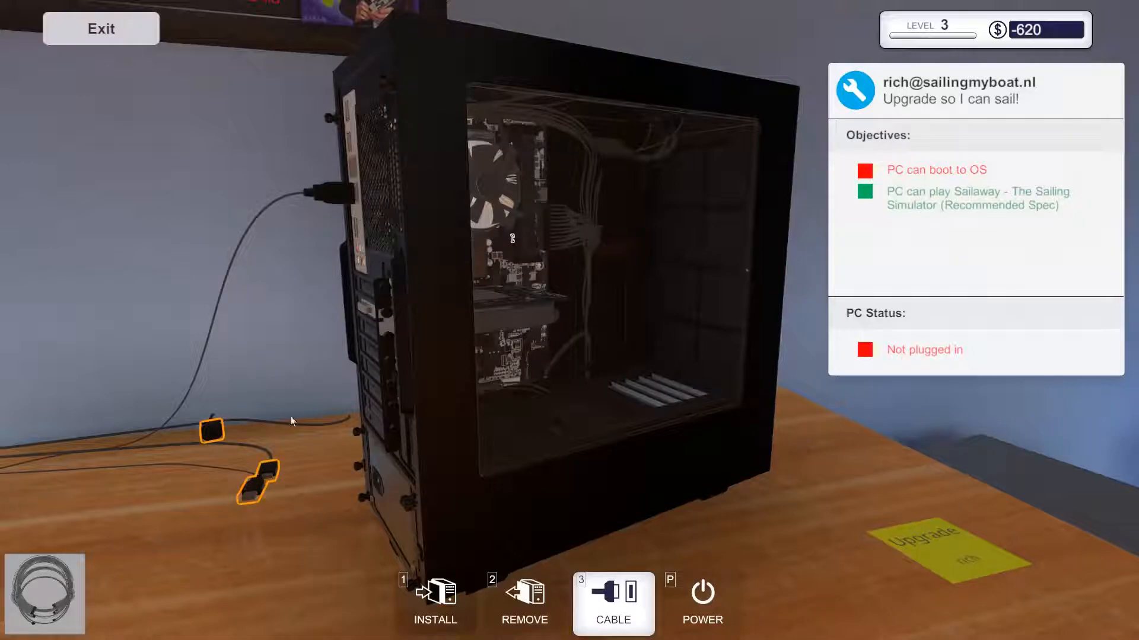
click(260, 471)
click(378, 316)
click(252, 502)
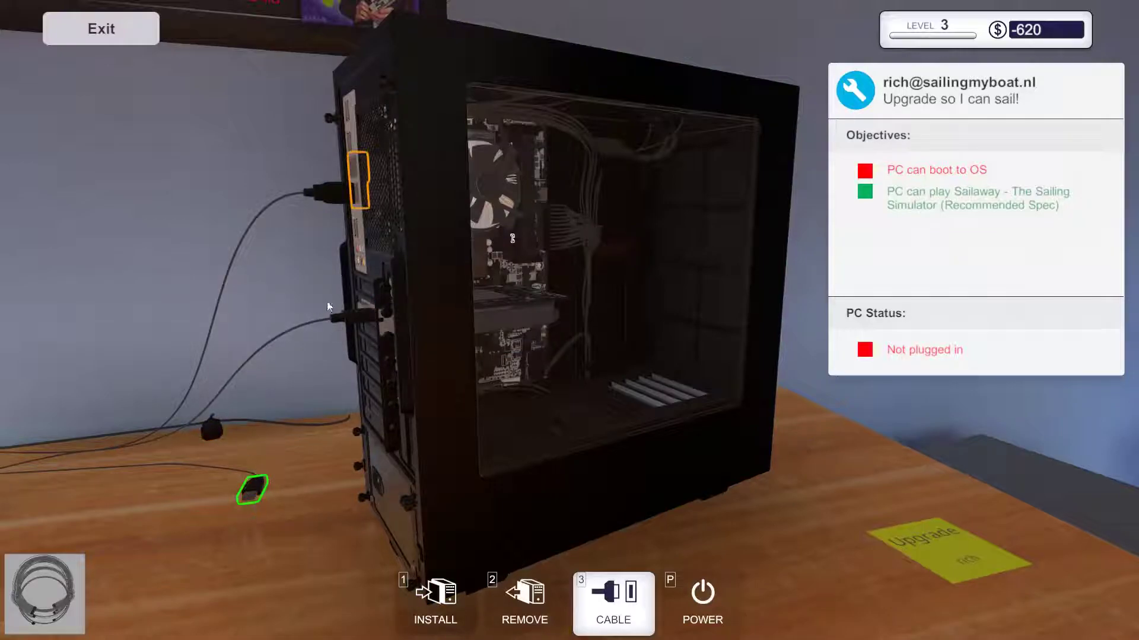
click(361, 192)
click(214, 429)
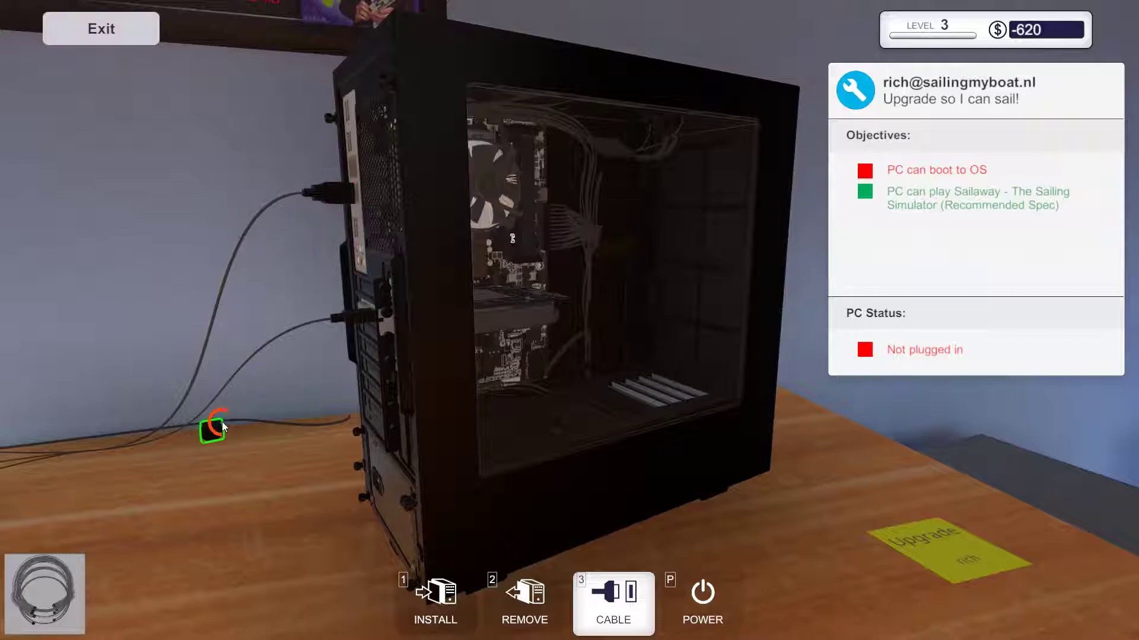
click(381, 481)
Power on the PC and run 3DMark, scoring 2,239 in Time Spy Extreme
click(702, 597)
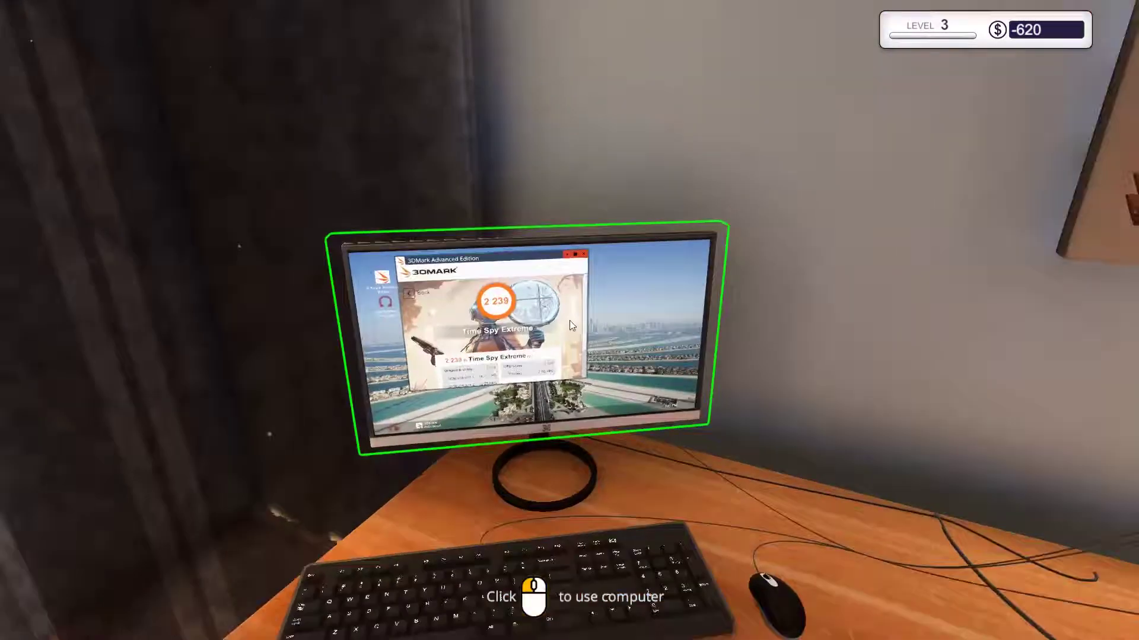
click(569, 320)
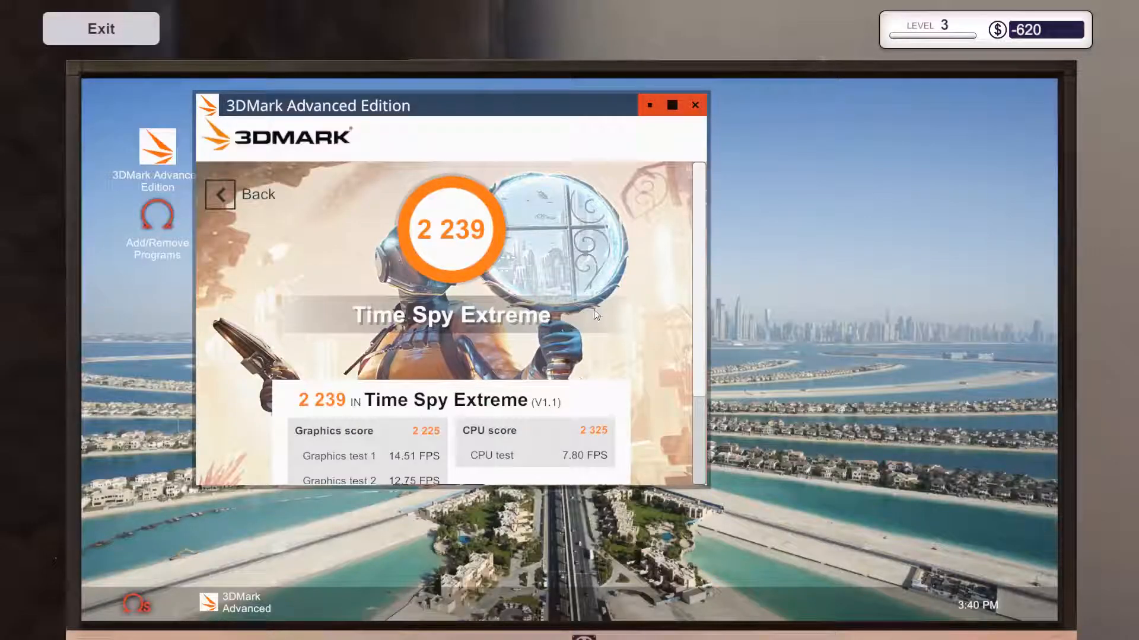
scroll(561, 338, down, 5)
click(694, 105)
key(Escape)
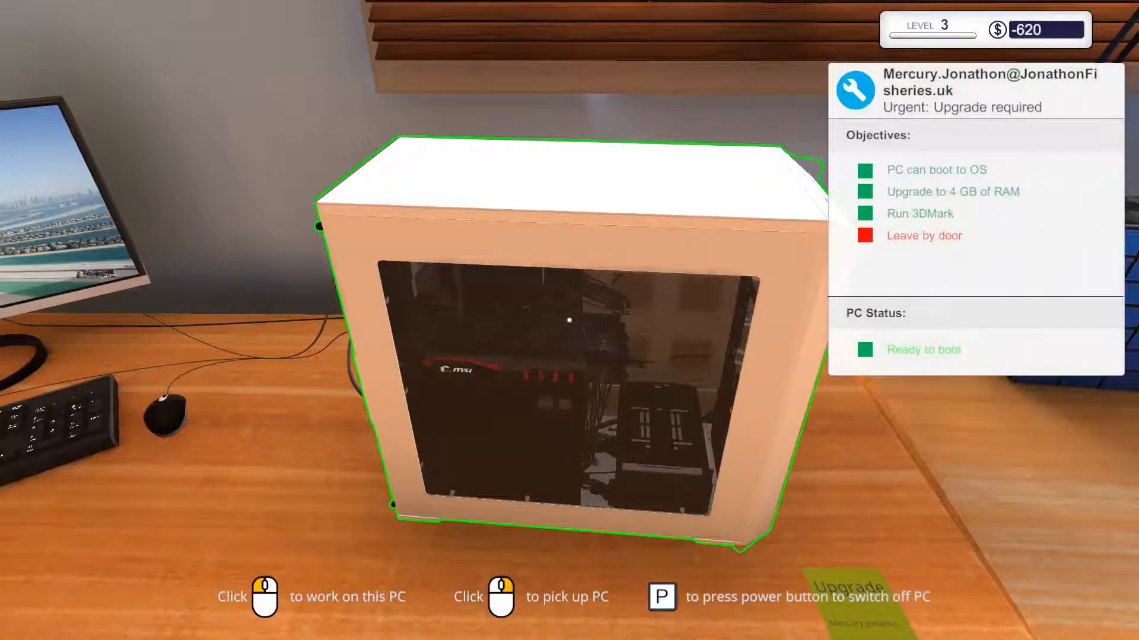
Pick up the customer's PC and carry it off the desk toward the door
right_click(570, 320)
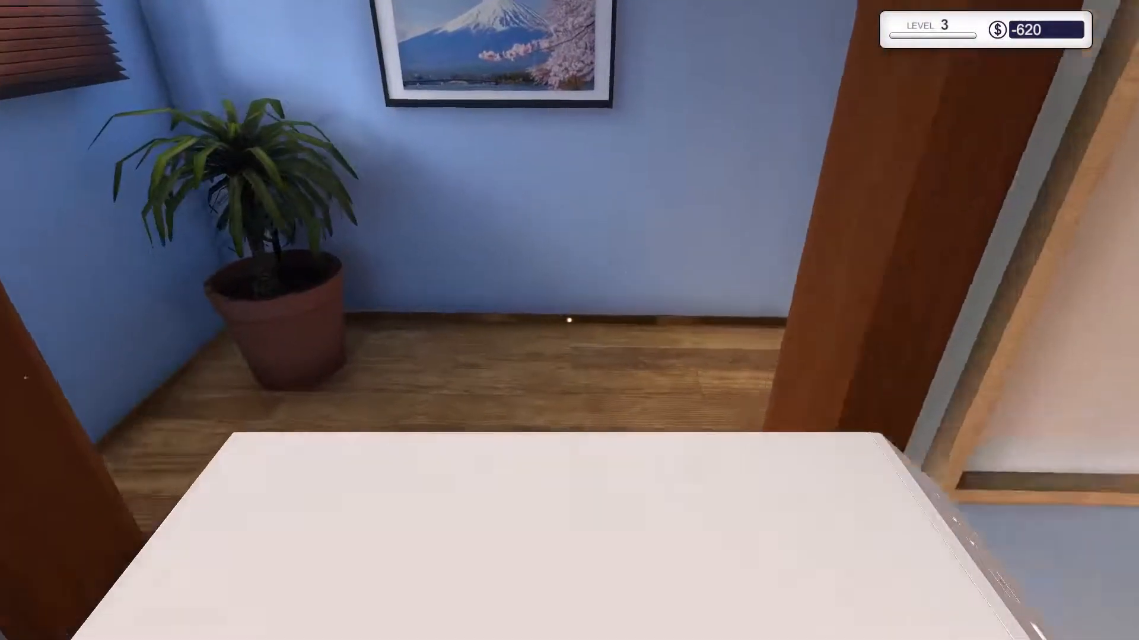
key(w)
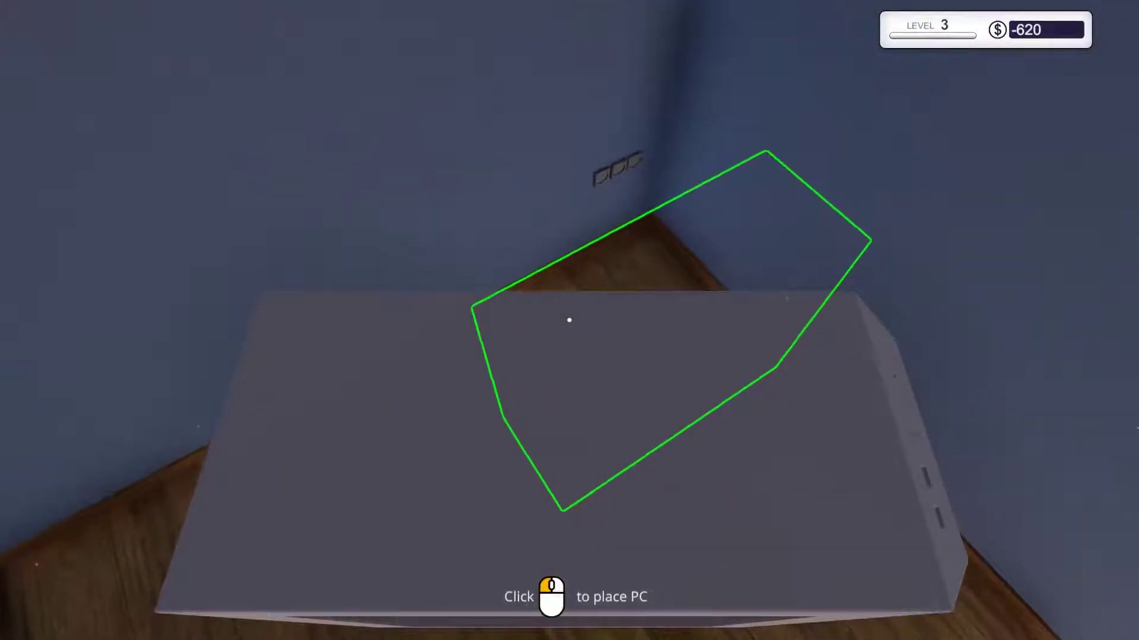
click(569, 320)
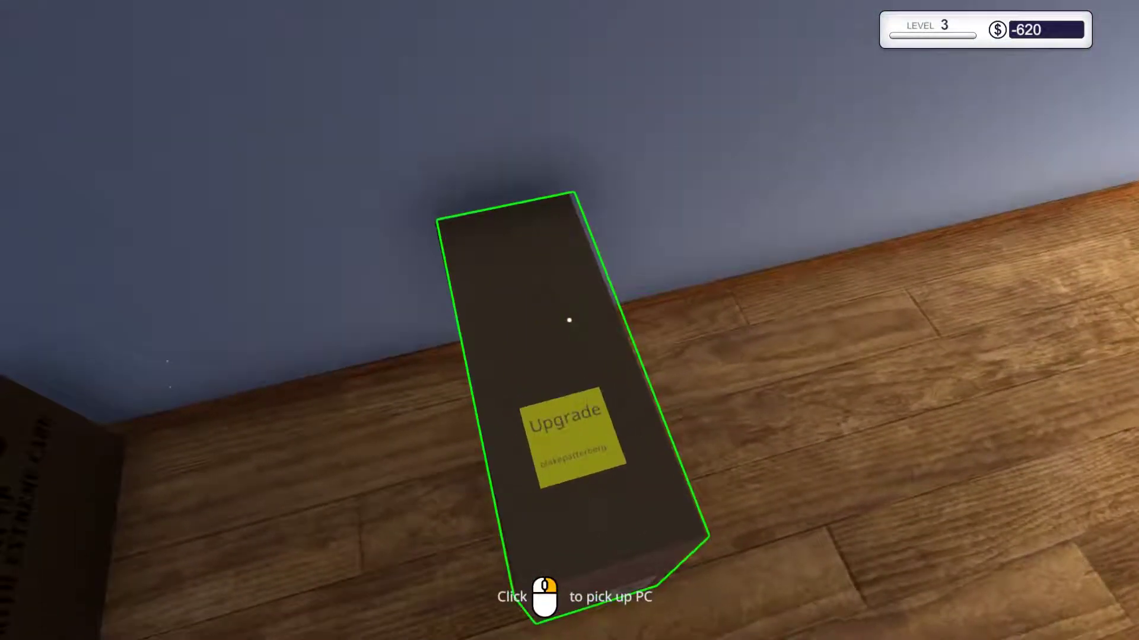
click(569, 321)
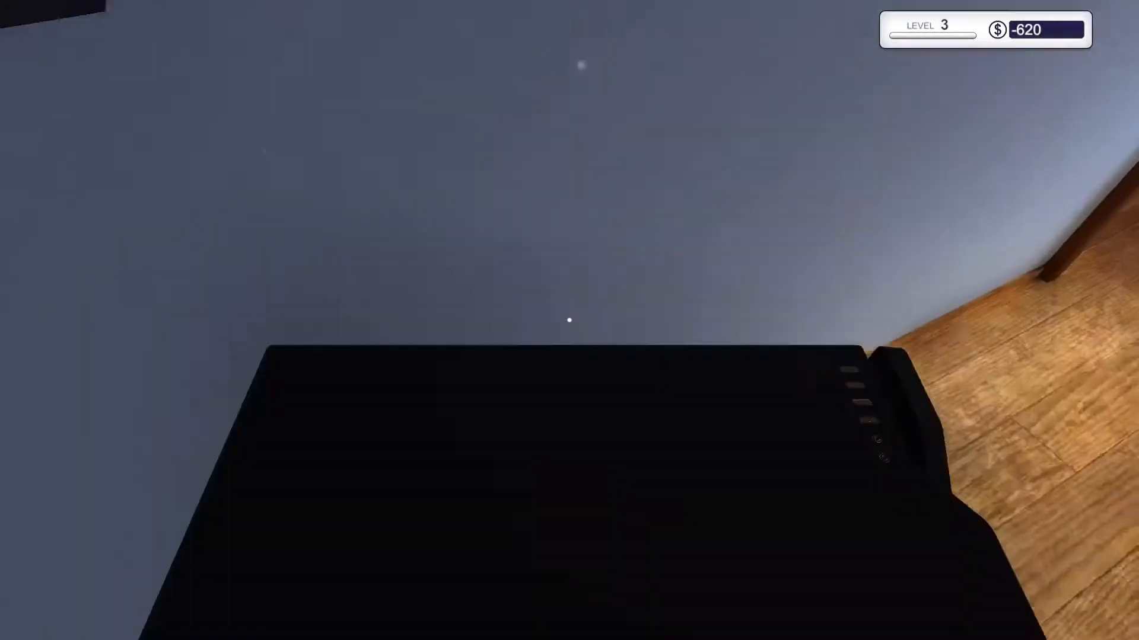
key(w)
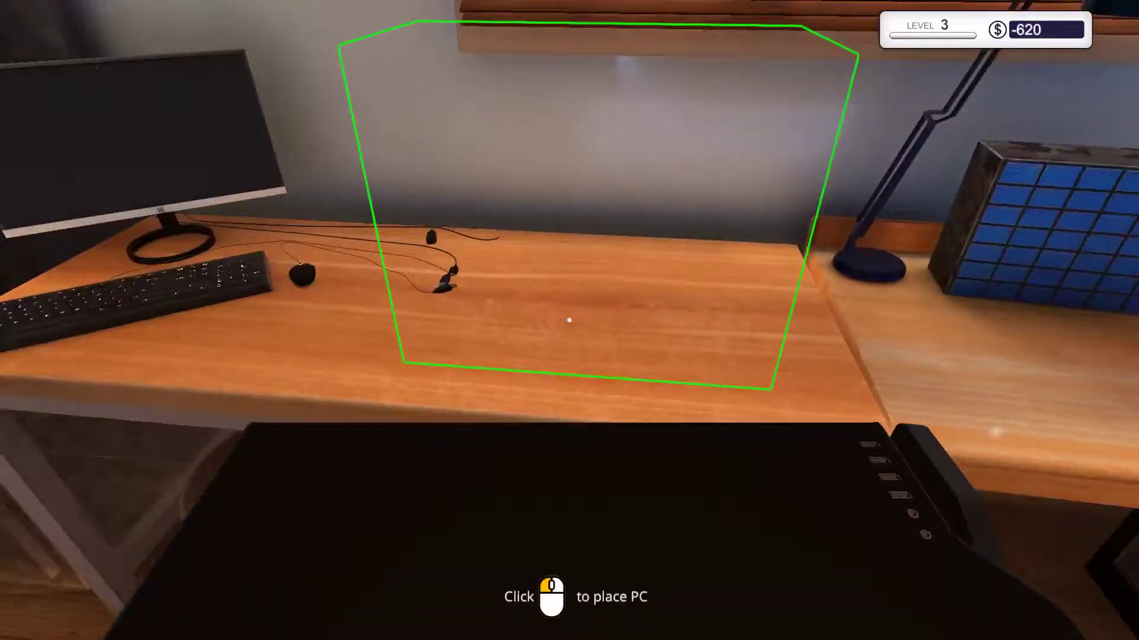
click(570, 320)
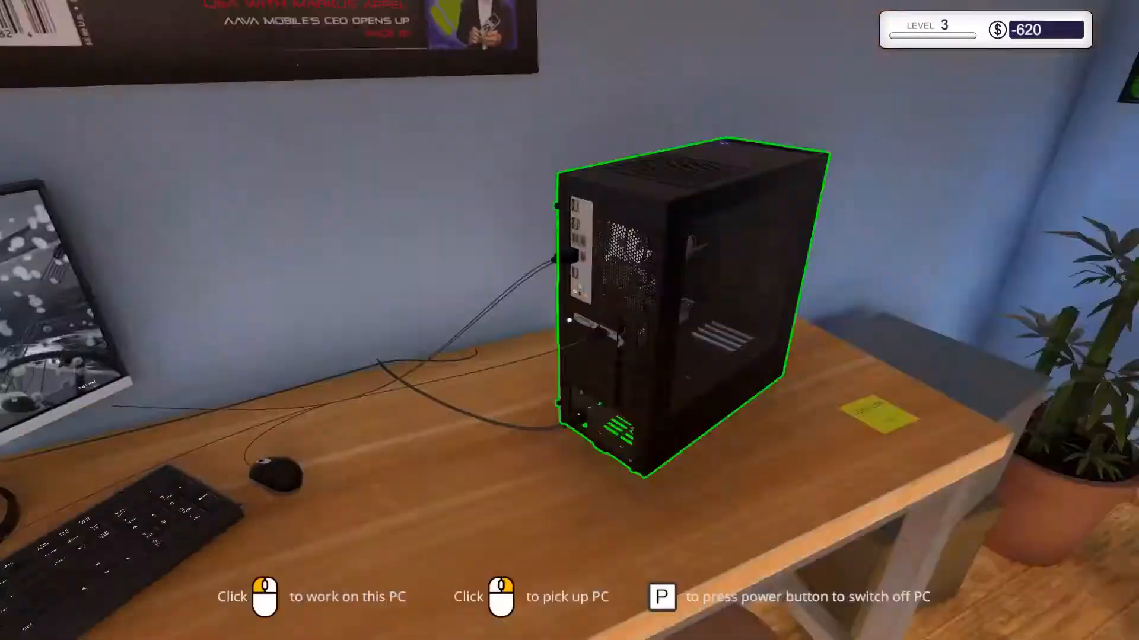
Carry the PC through the doorway and set it on the hallway floor beside the box
key(d)
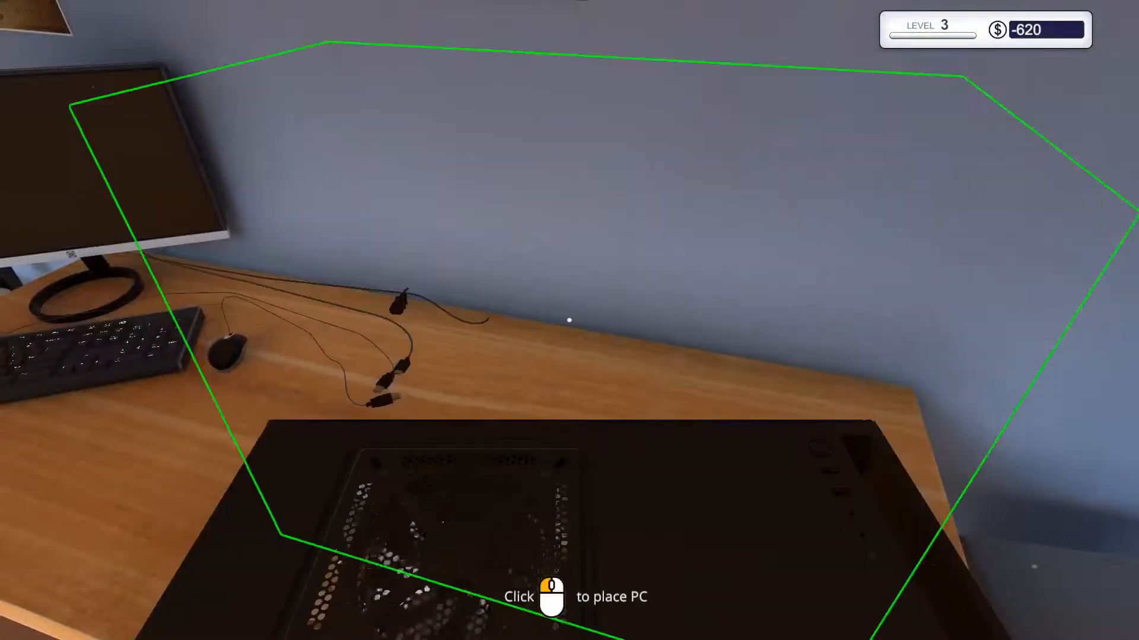
key(w)
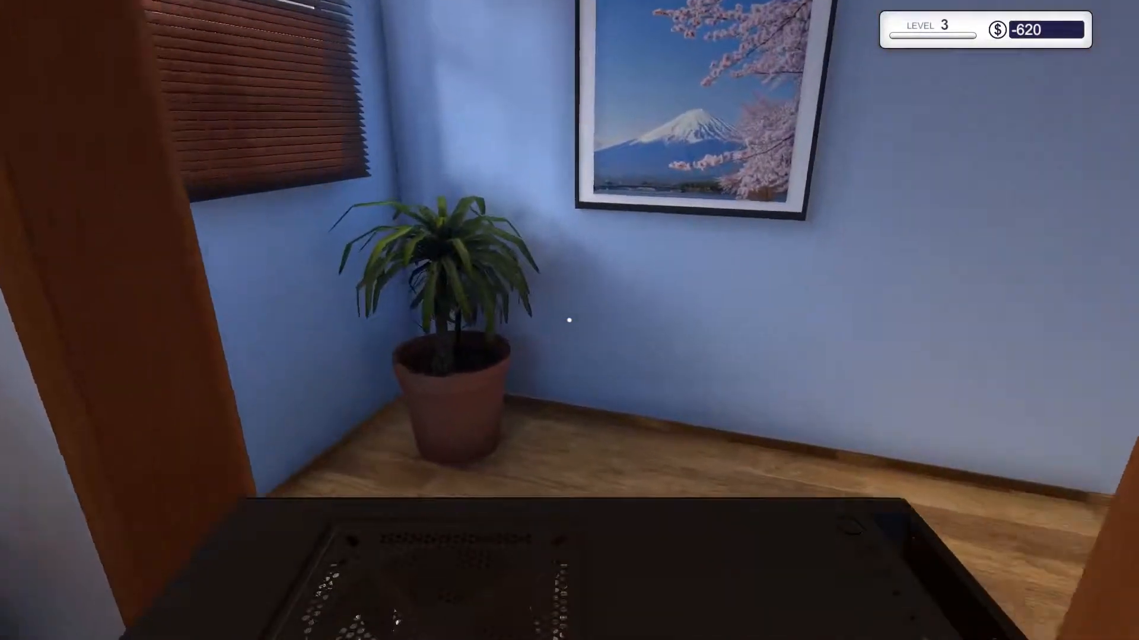
key(w)
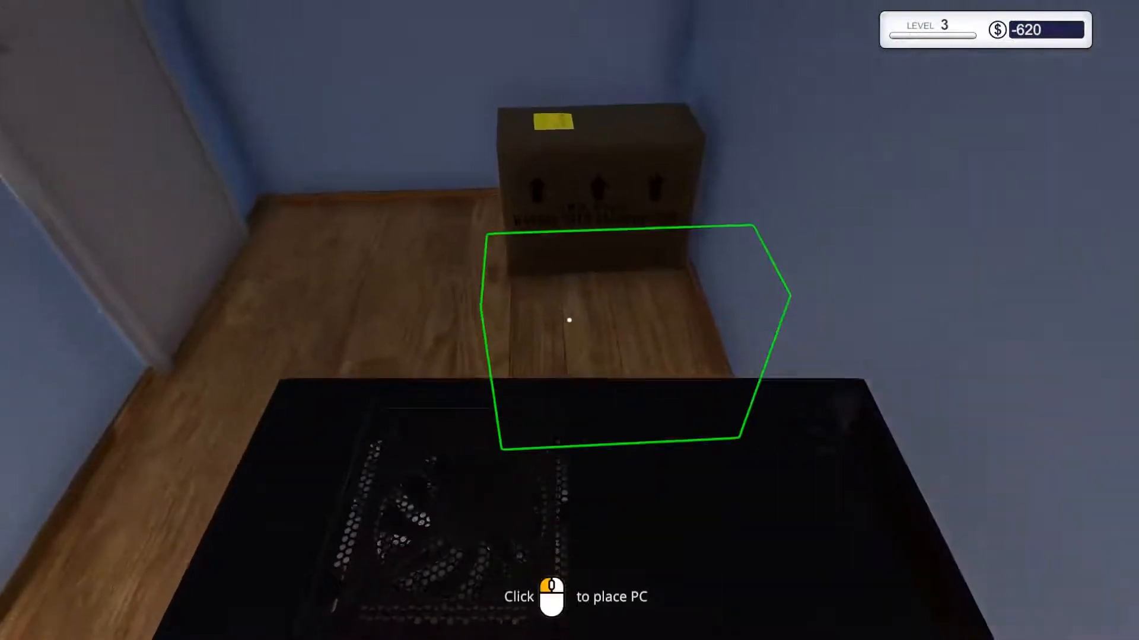
click(570, 321)
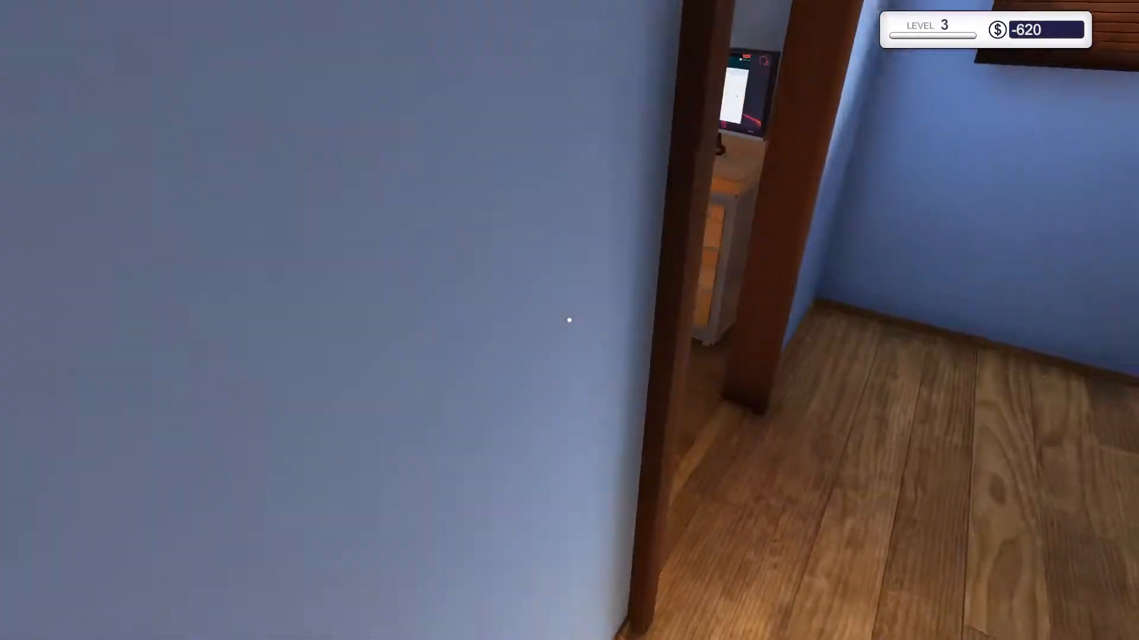
Return to the desk computer, close the Shop and open the E-mail inbox
key(w)
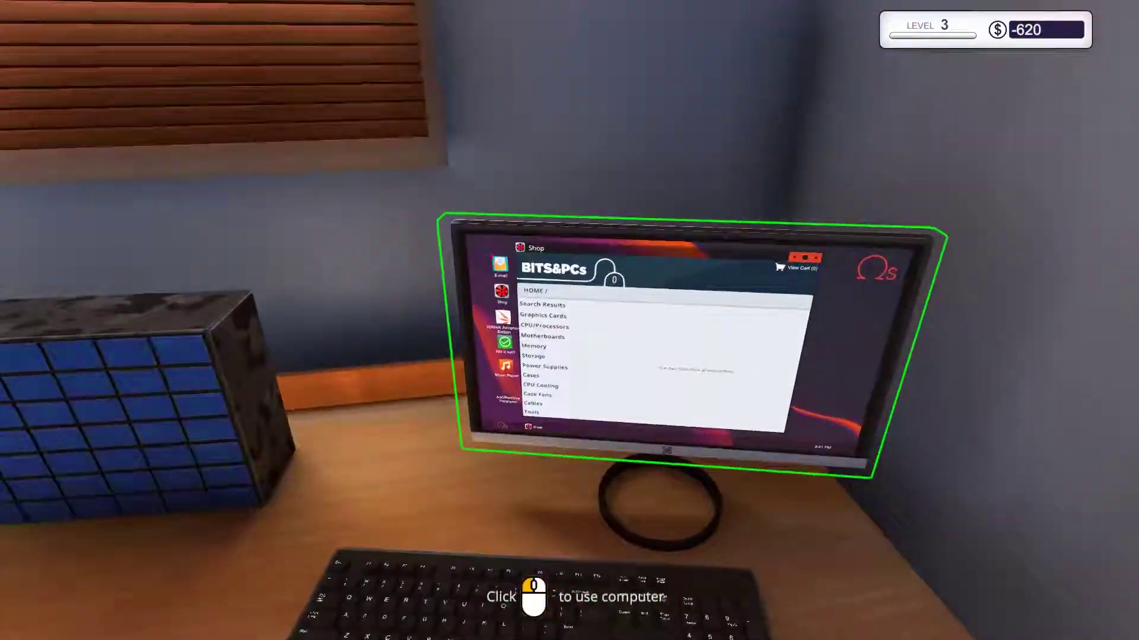
click(570, 321)
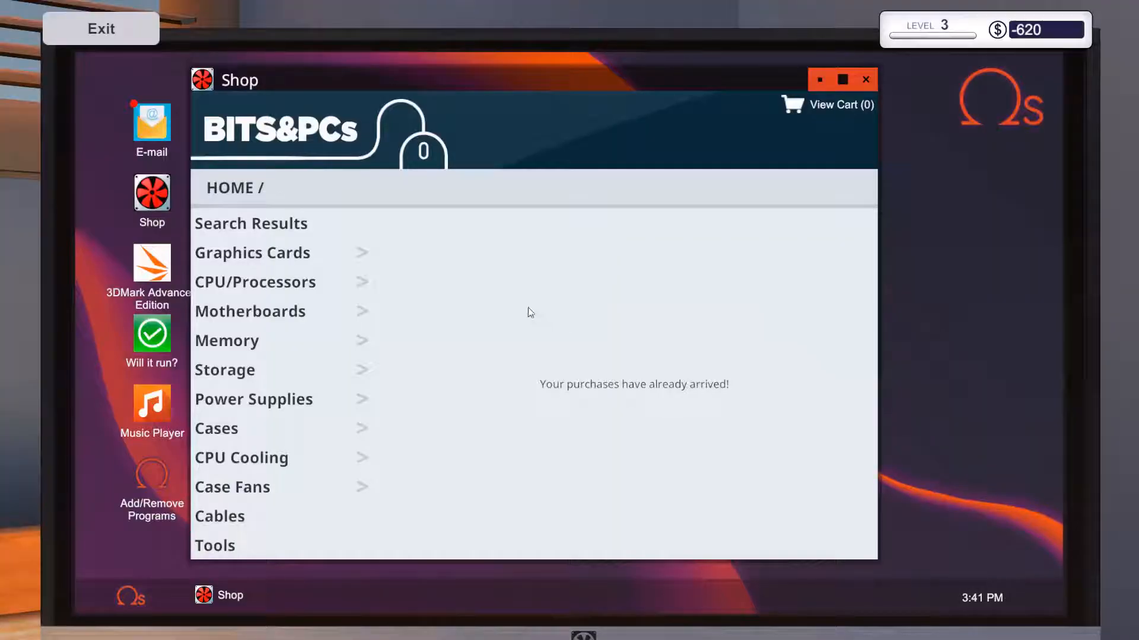
click(865, 79)
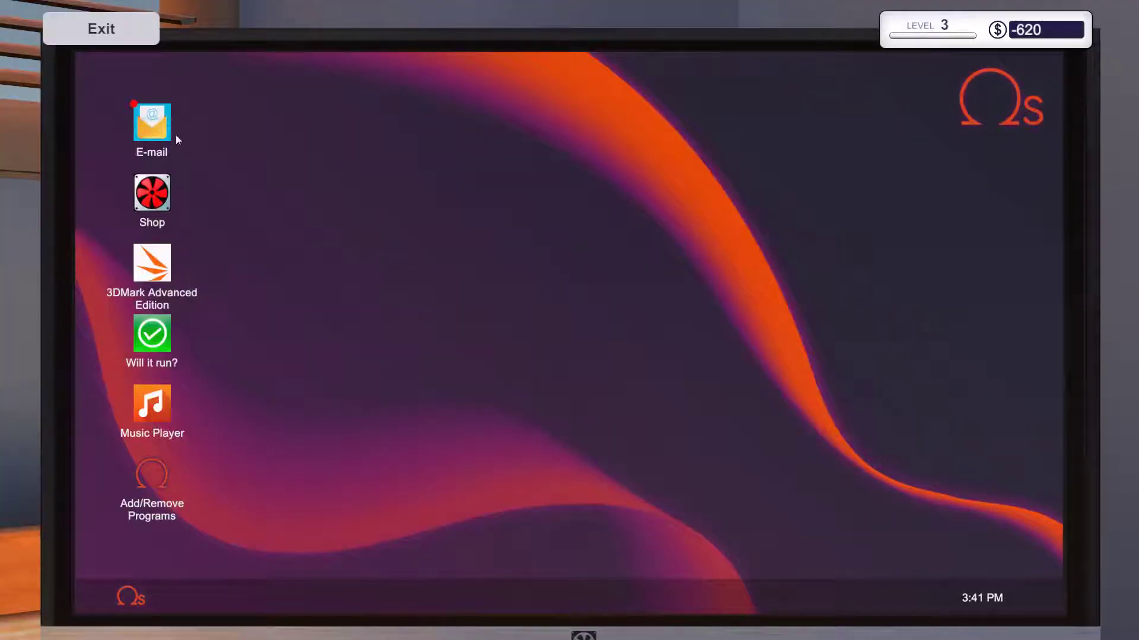
double_click(137, 129)
scroll(316, 371, down, 2)
Collect payment for the RAM and sailing upgrade jobs, then open the storage-upgrade email
click(316, 371)
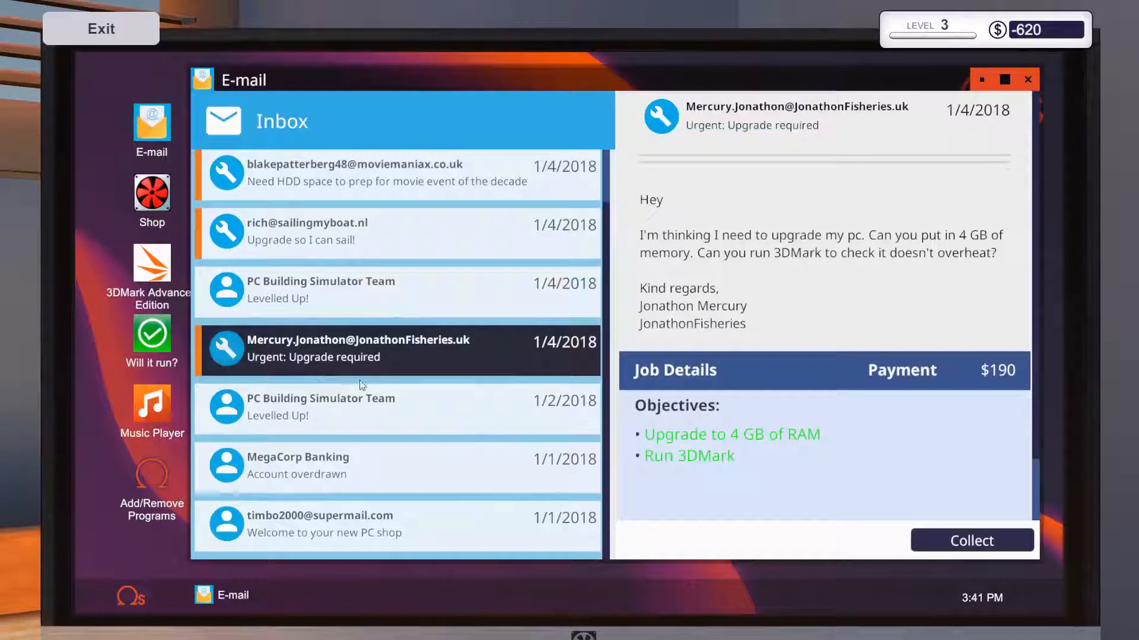
click(948, 546)
click(708, 550)
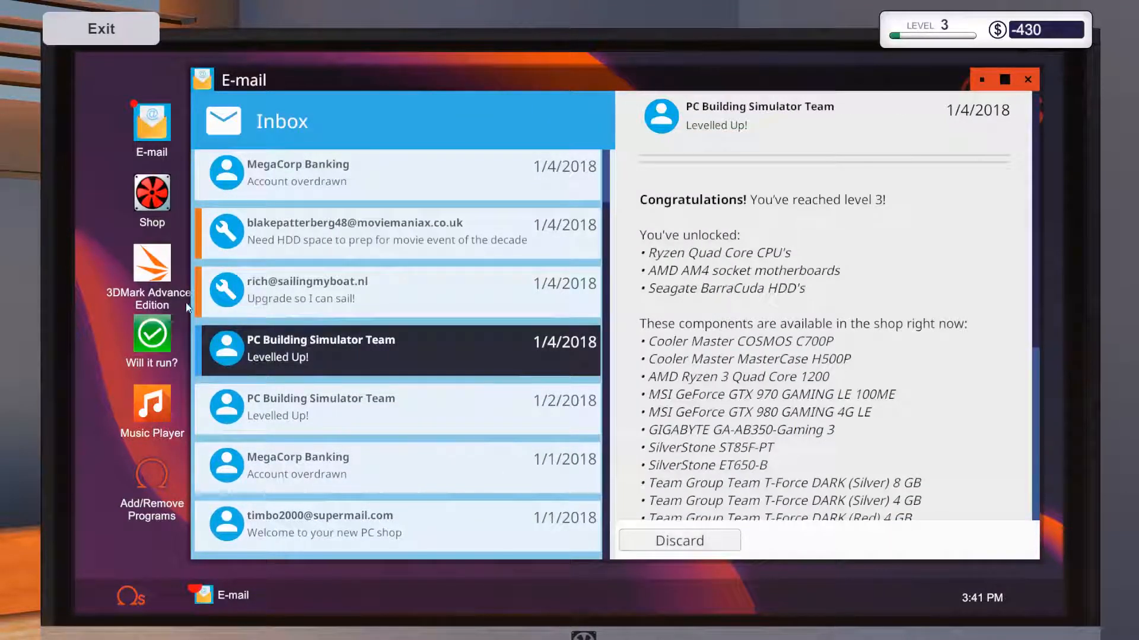
click(342, 277)
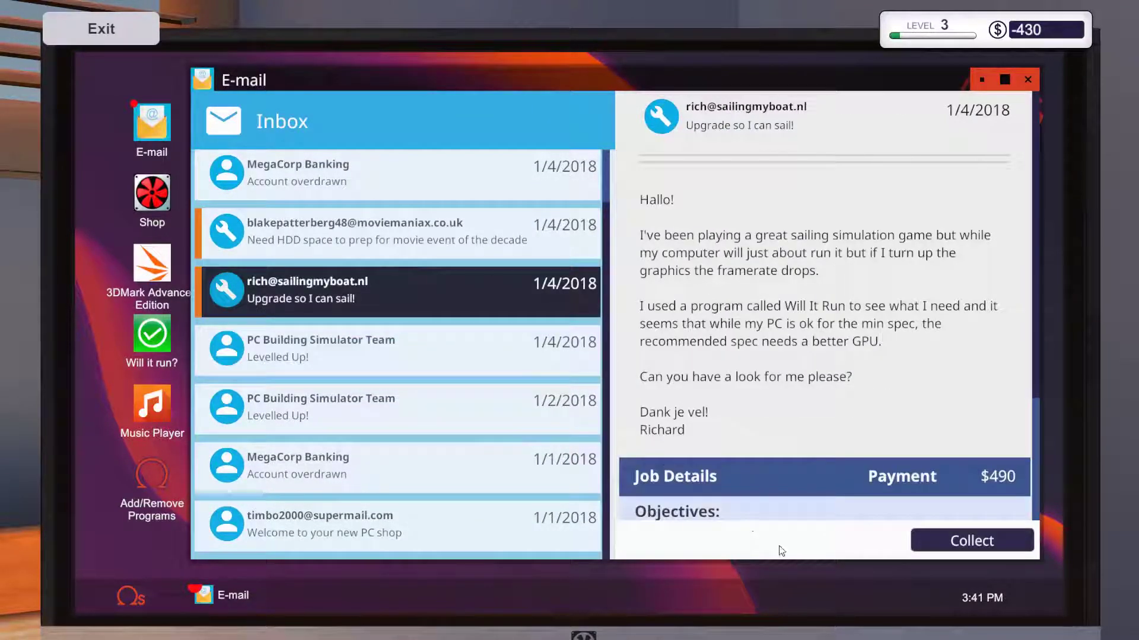
click(975, 551)
click(707, 546)
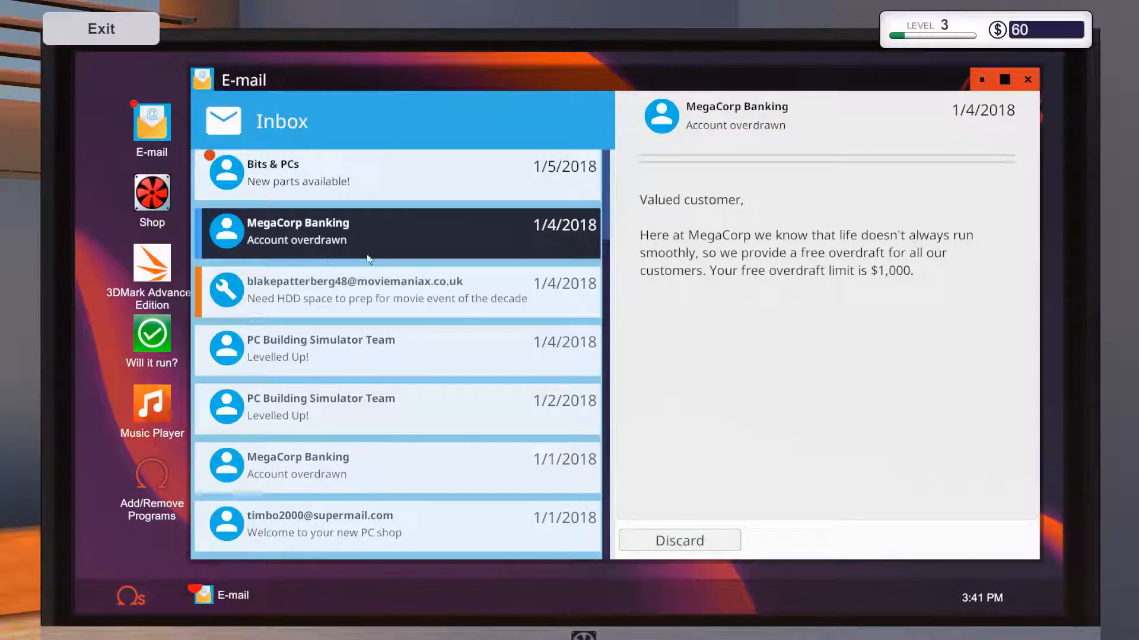
click(396, 302)
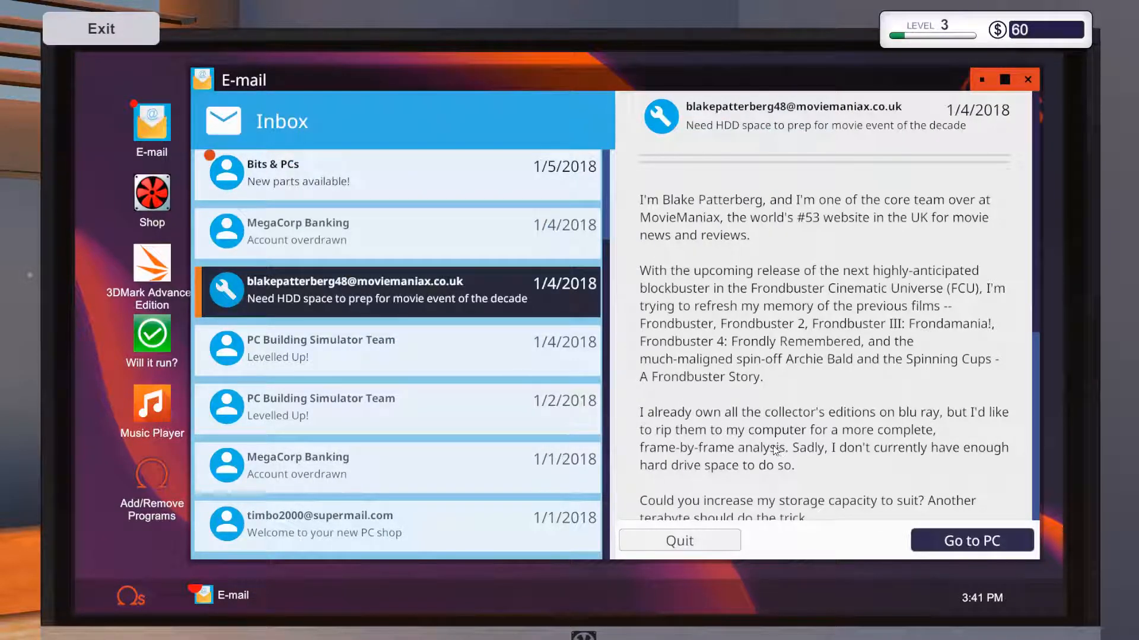
scroll(776, 450, down, 3)
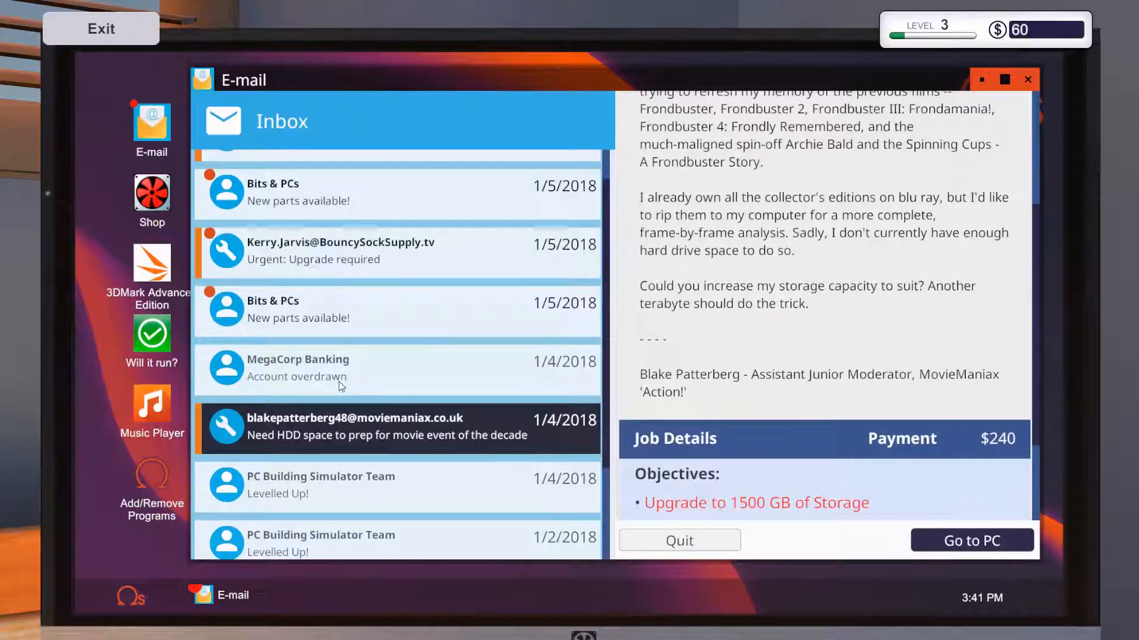
Go to the storage job's PC and remove its first side panel
click(972, 540)
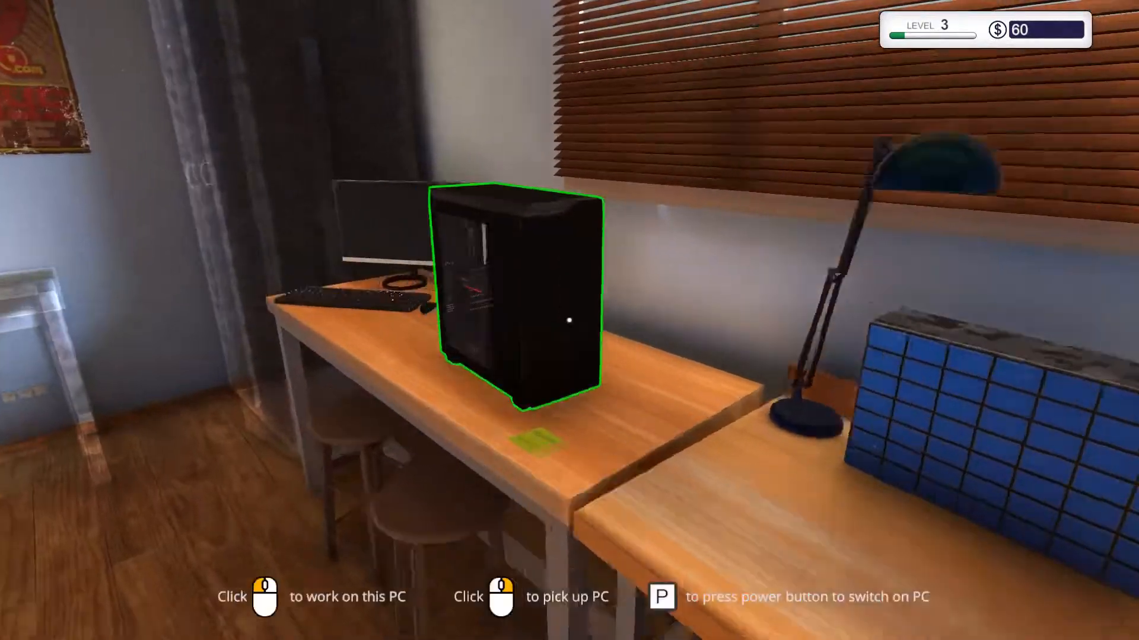
key(w)
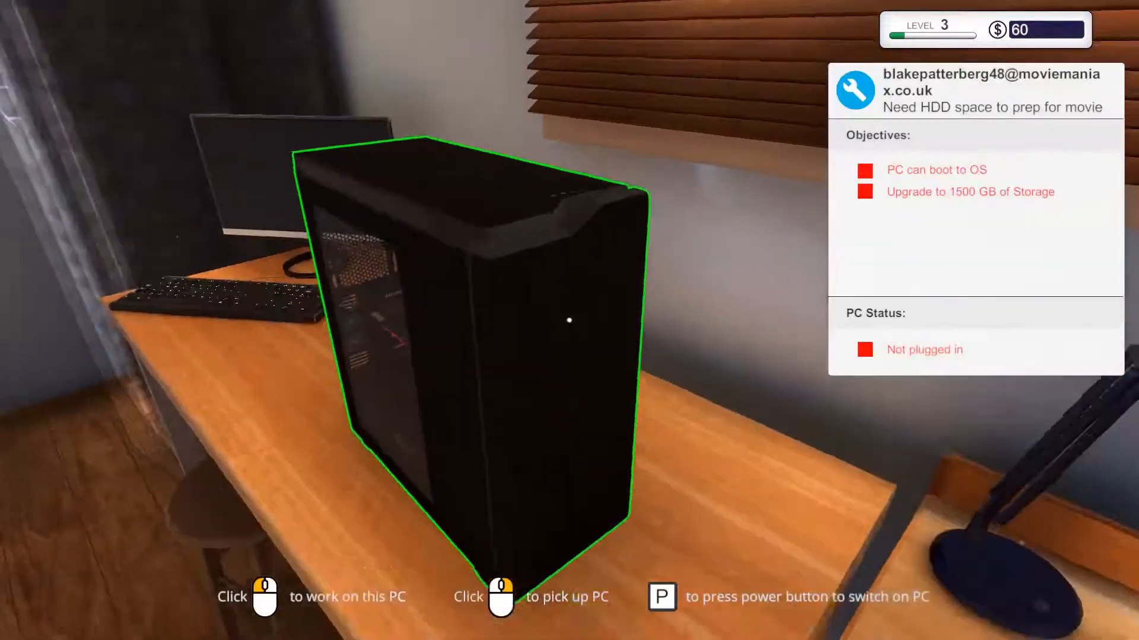
click(569, 320)
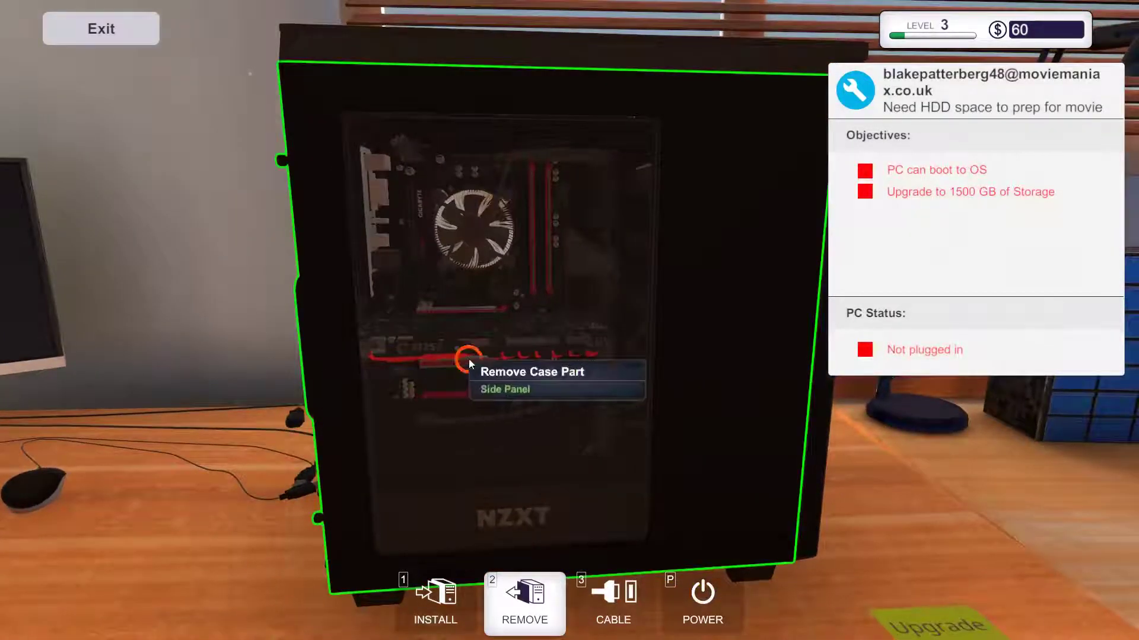
click(468, 359)
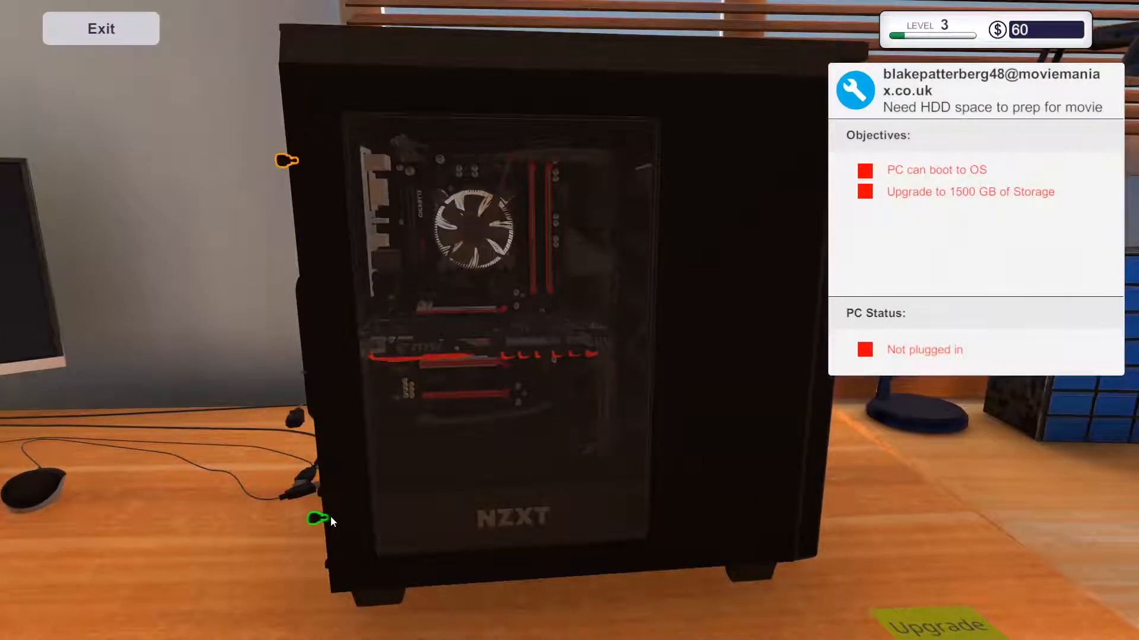
click(289, 165)
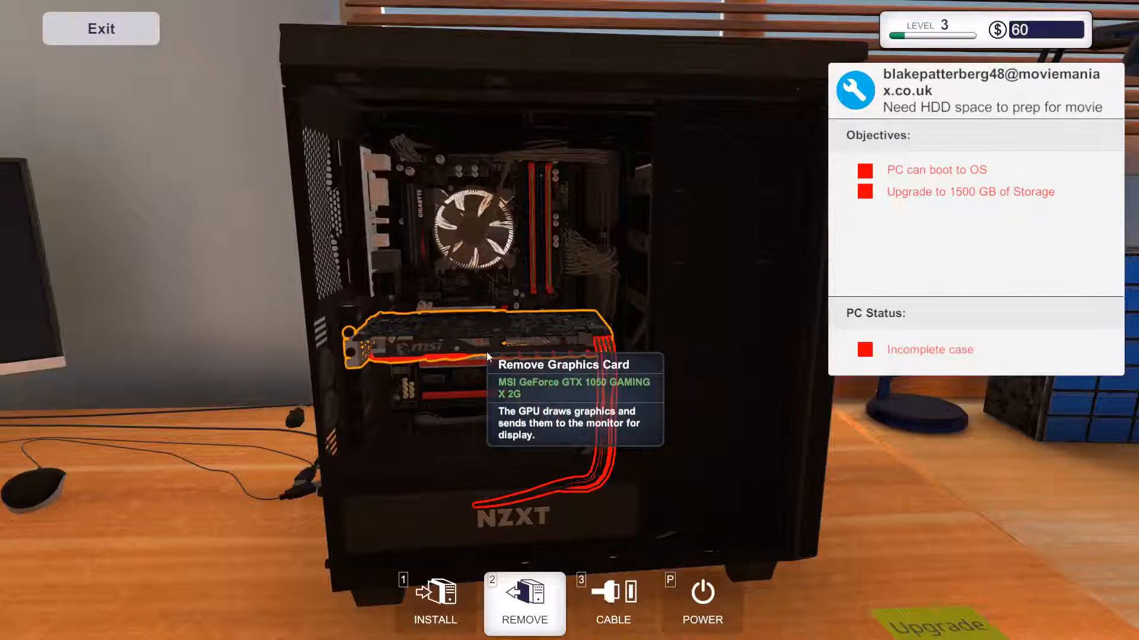
key(Left)
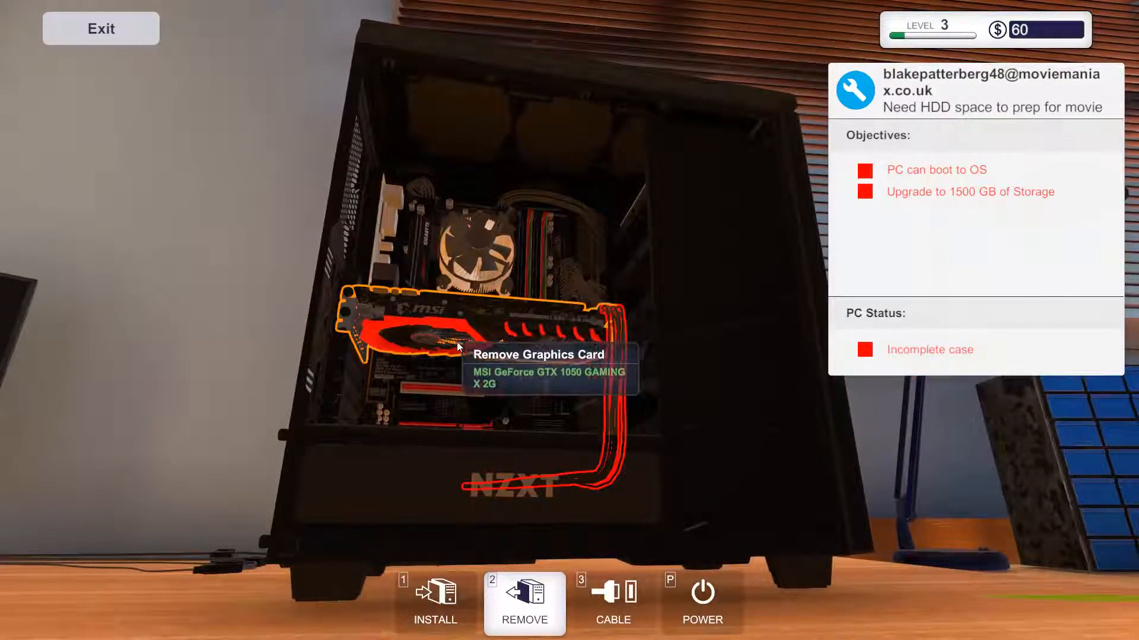
key(Left)
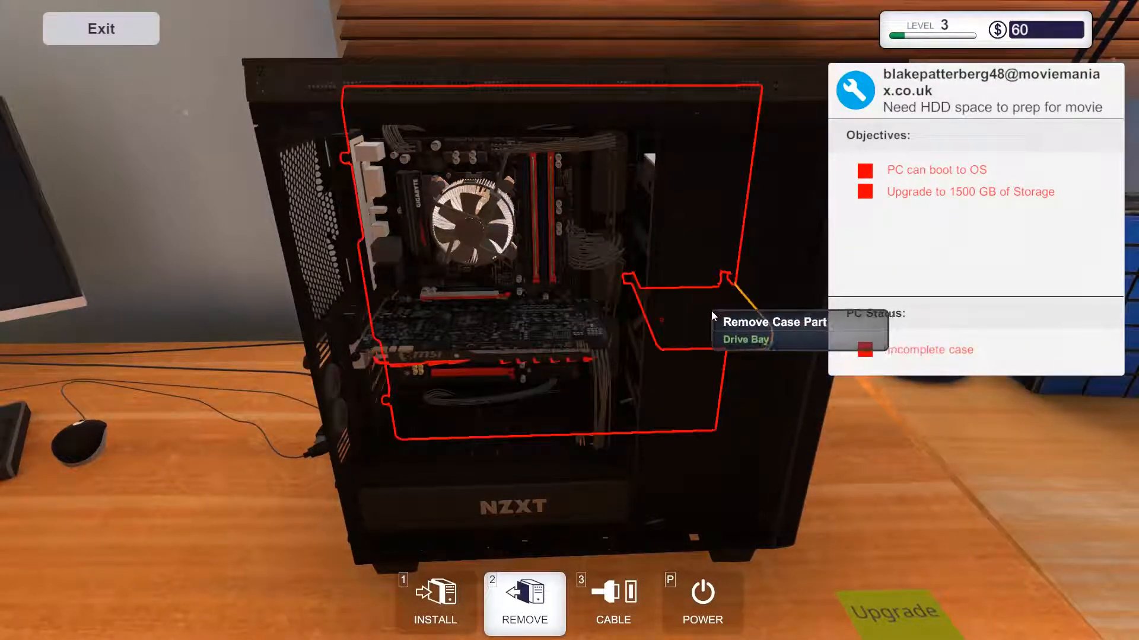
key(Left)
key(Left)
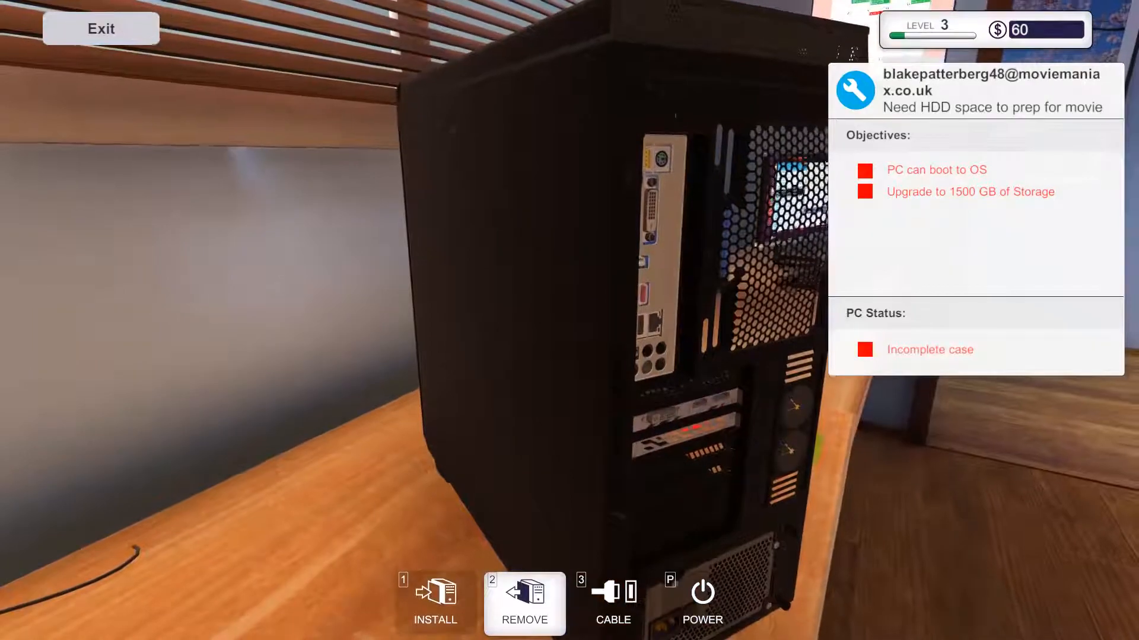
Remove the rear side panel and pull out the drive bay
click(474, 297)
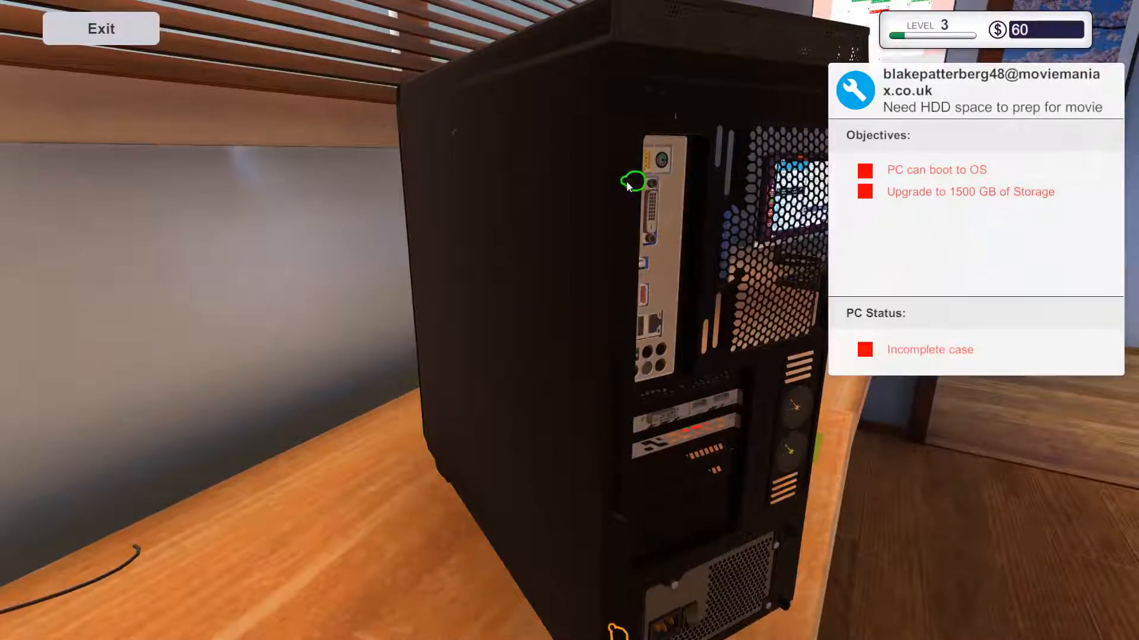
key(Up)
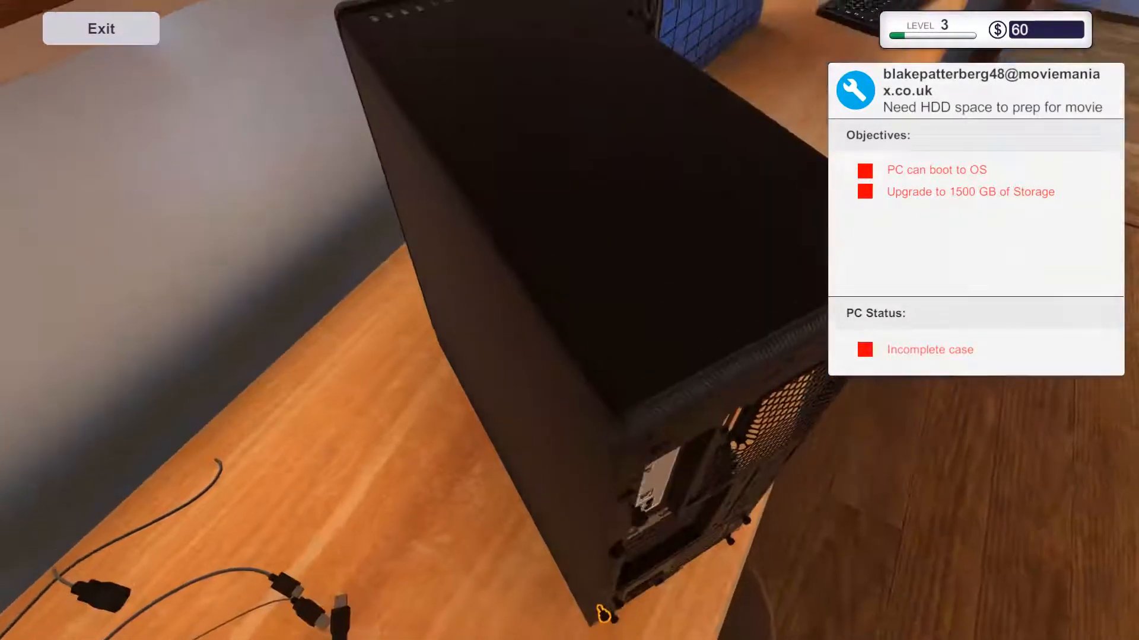
click(600, 617)
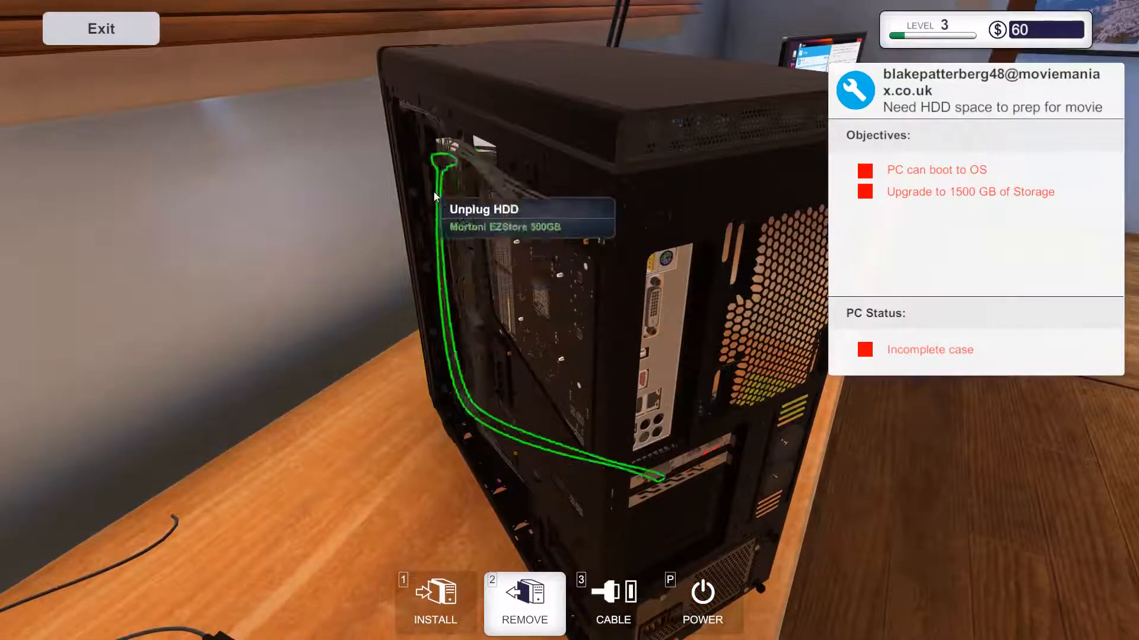
key(Down)
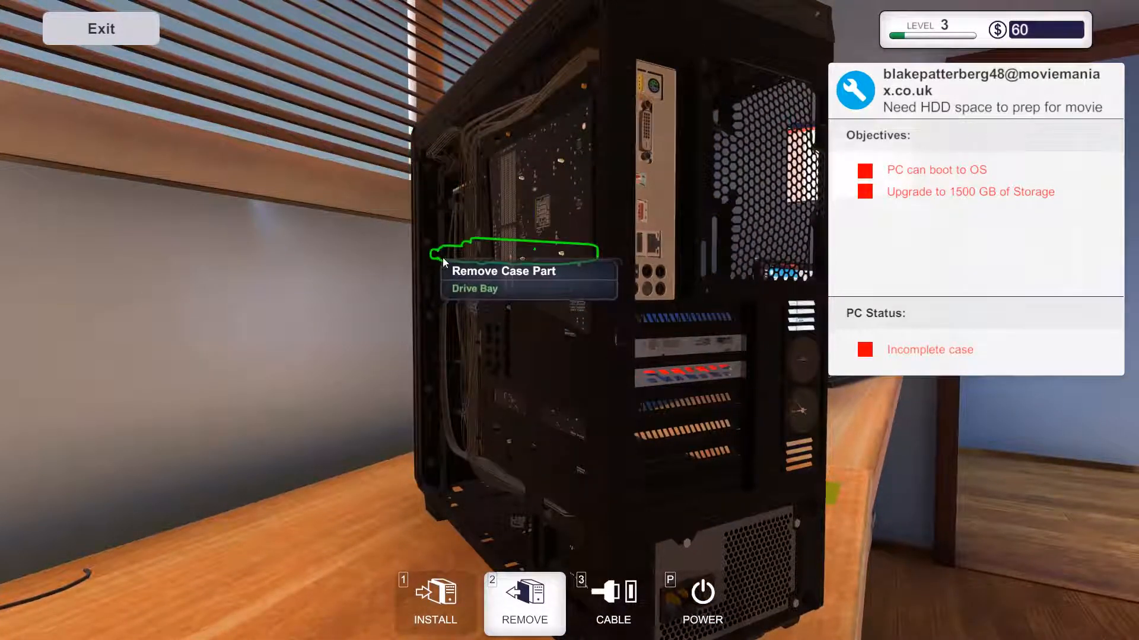
click(444, 258)
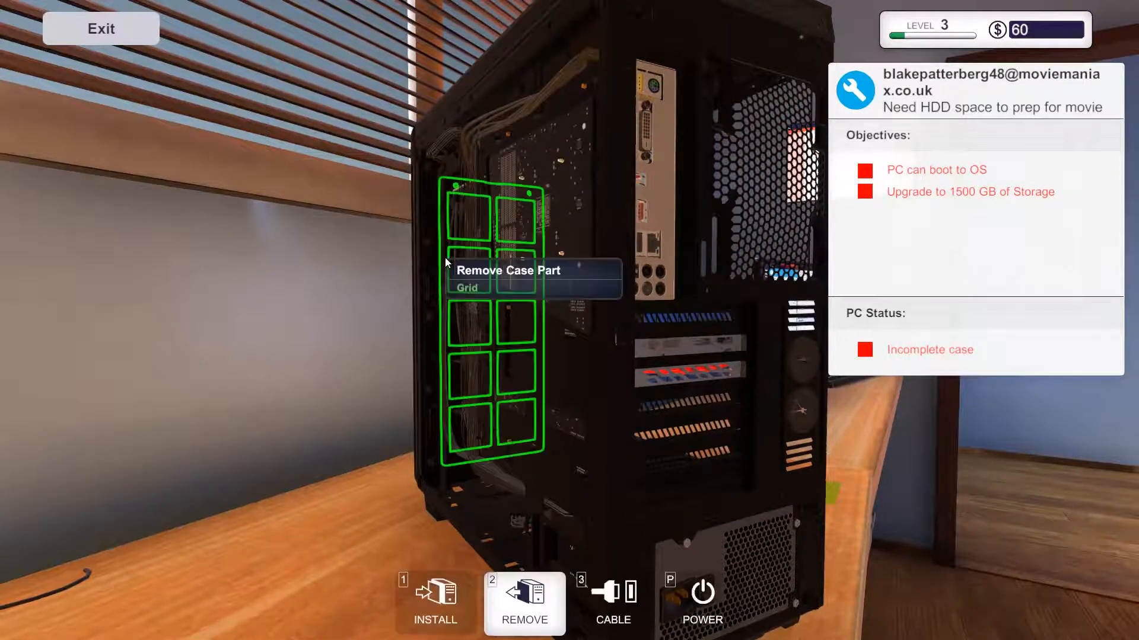
Refit the Drive Bay from the case parts inventory
click(457, 618)
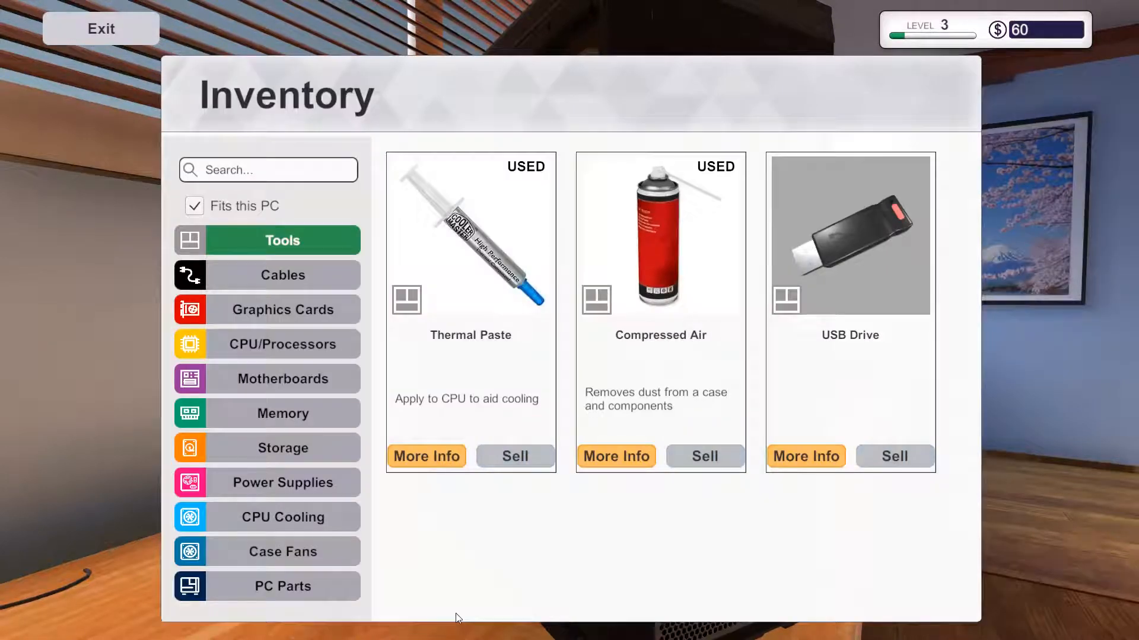
click(302, 592)
scroll(633, 512, down, 2)
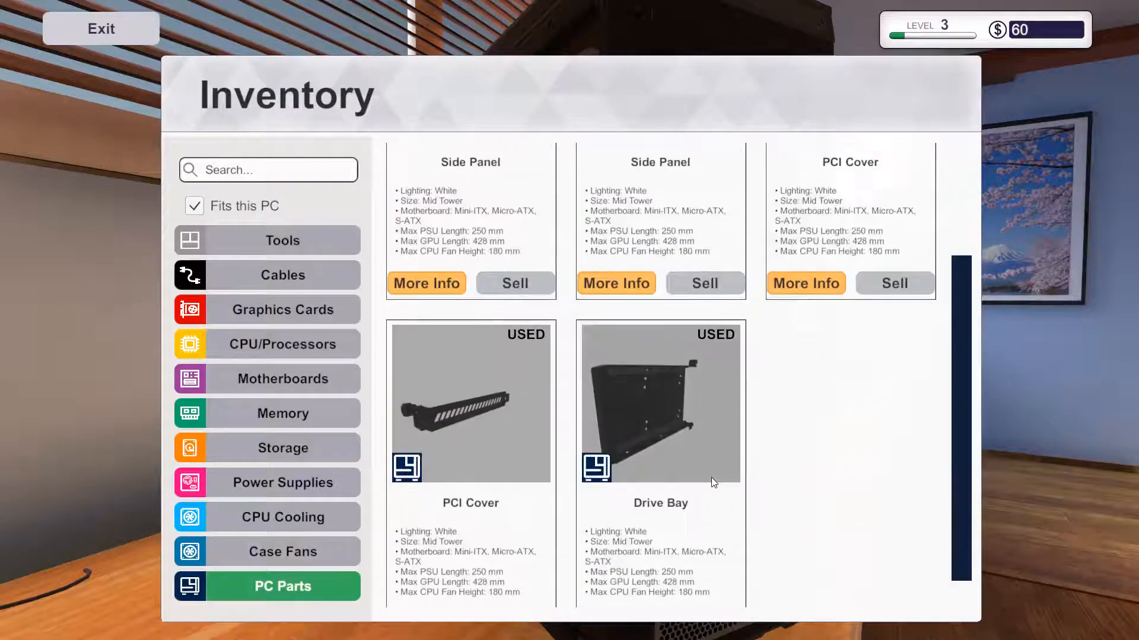
scroll(711, 477, up, 1)
scroll(739, 506, up, 1)
scroll(694, 508, down, 2)
click(669, 456)
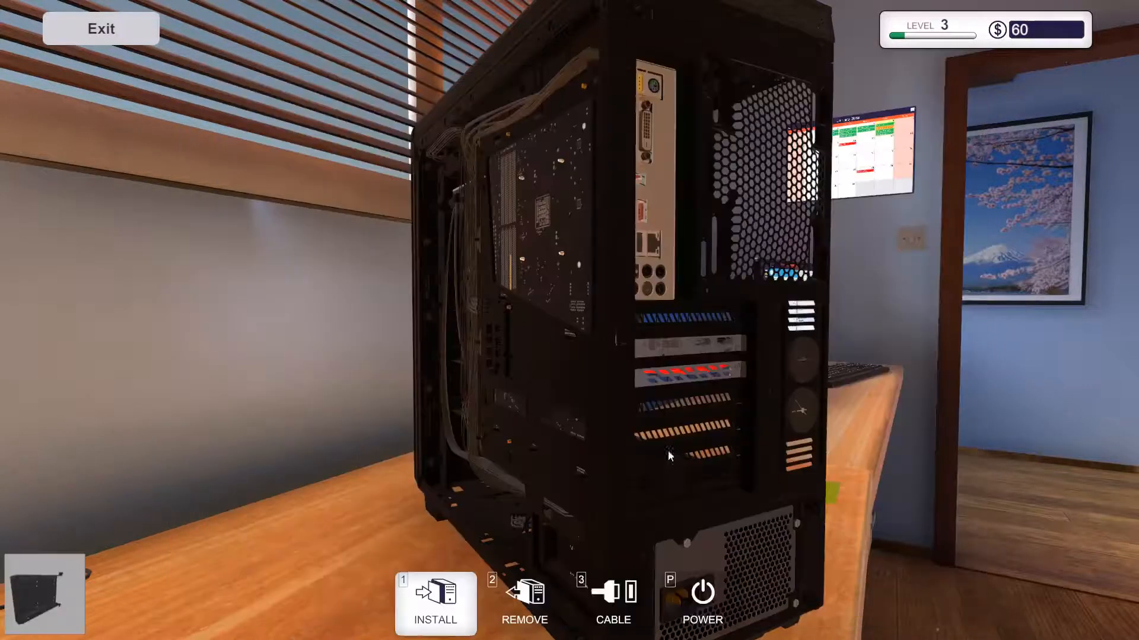
click(445, 254)
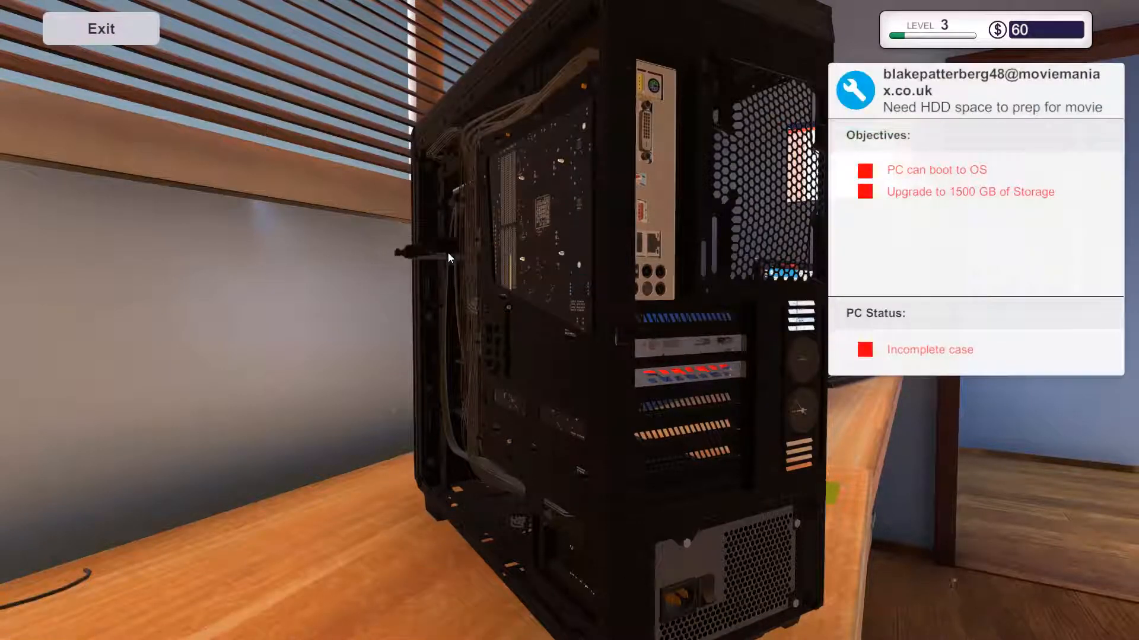
key(2)
Install the new Seagate hard drive to meet the 1500 GB storage objective
click(461, 615)
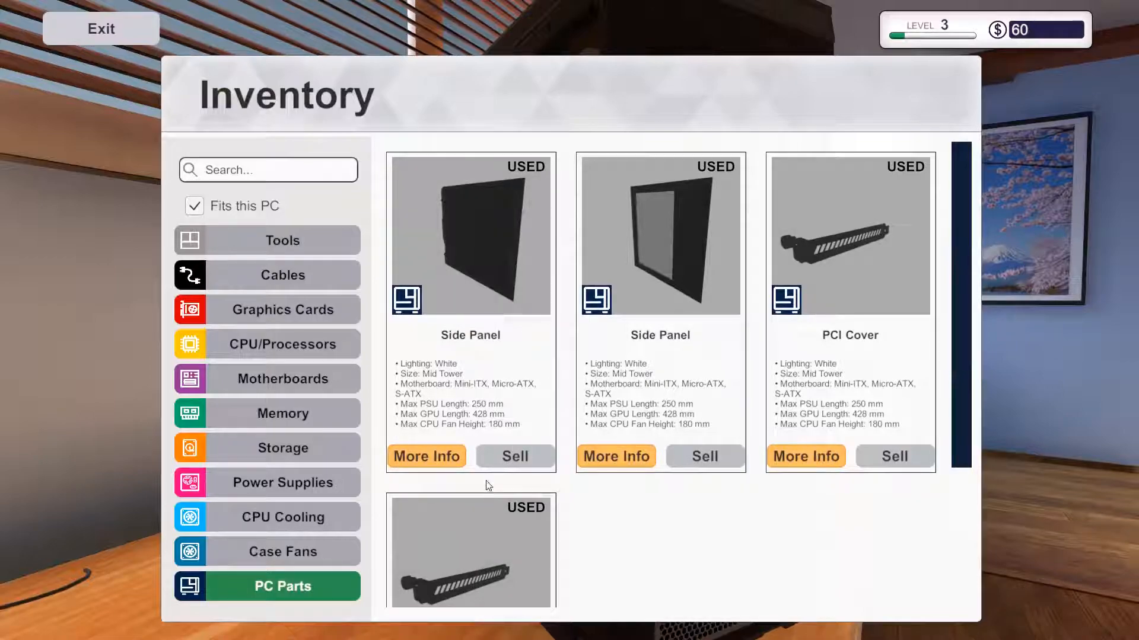
click(289, 448)
click(595, 250)
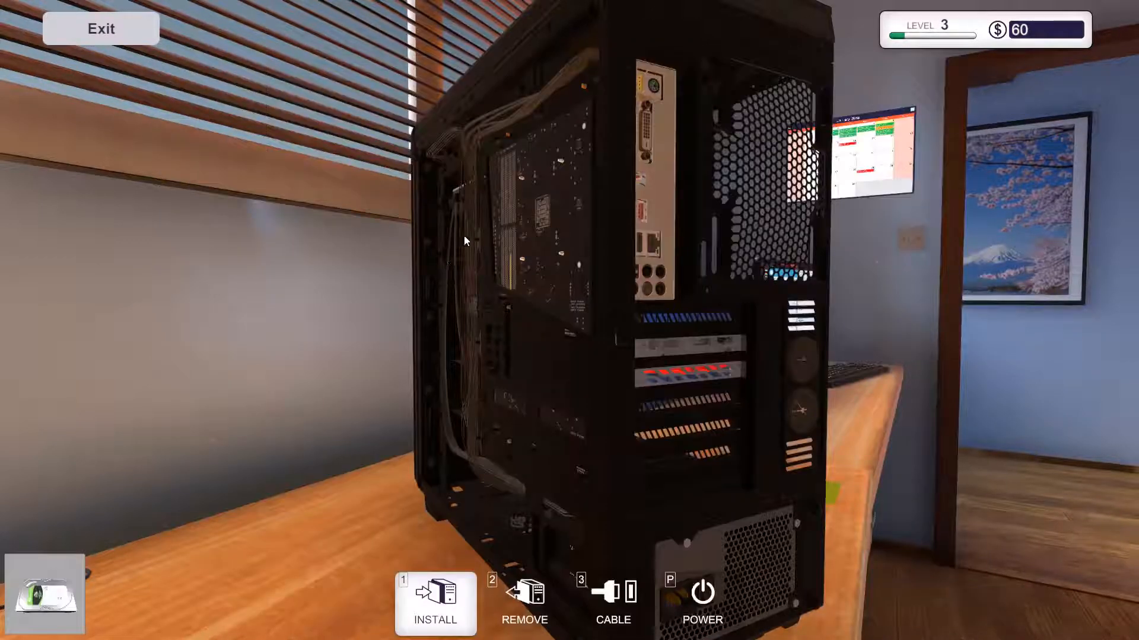
click(476, 252)
Connect the new hard drive's data and PSU power cables
key(2)
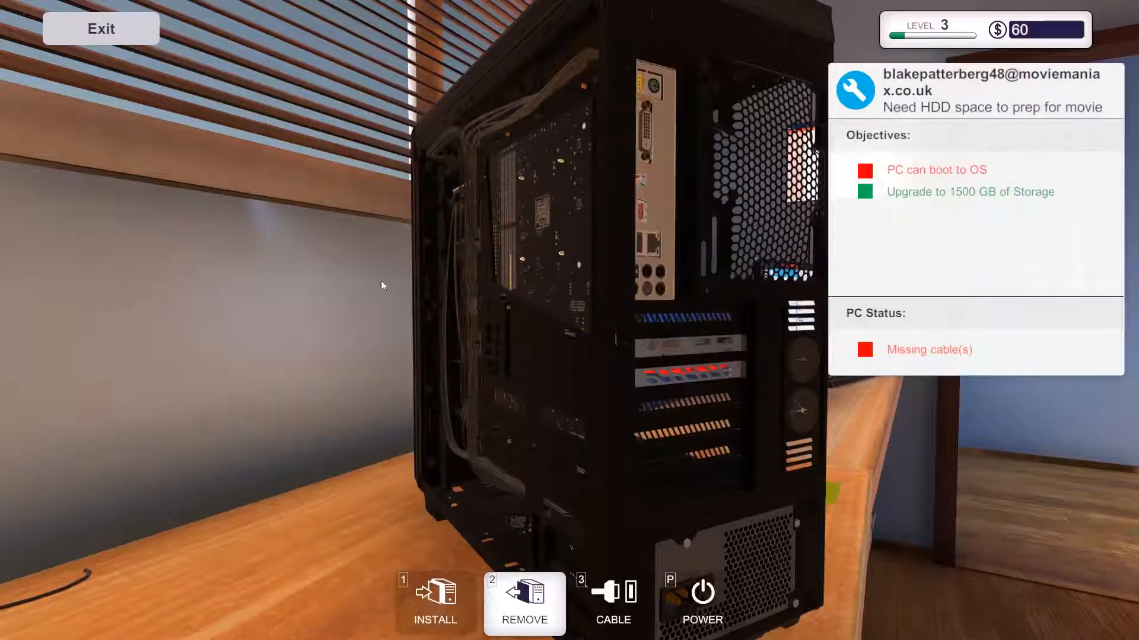
drag(382, 285, 818, 477)
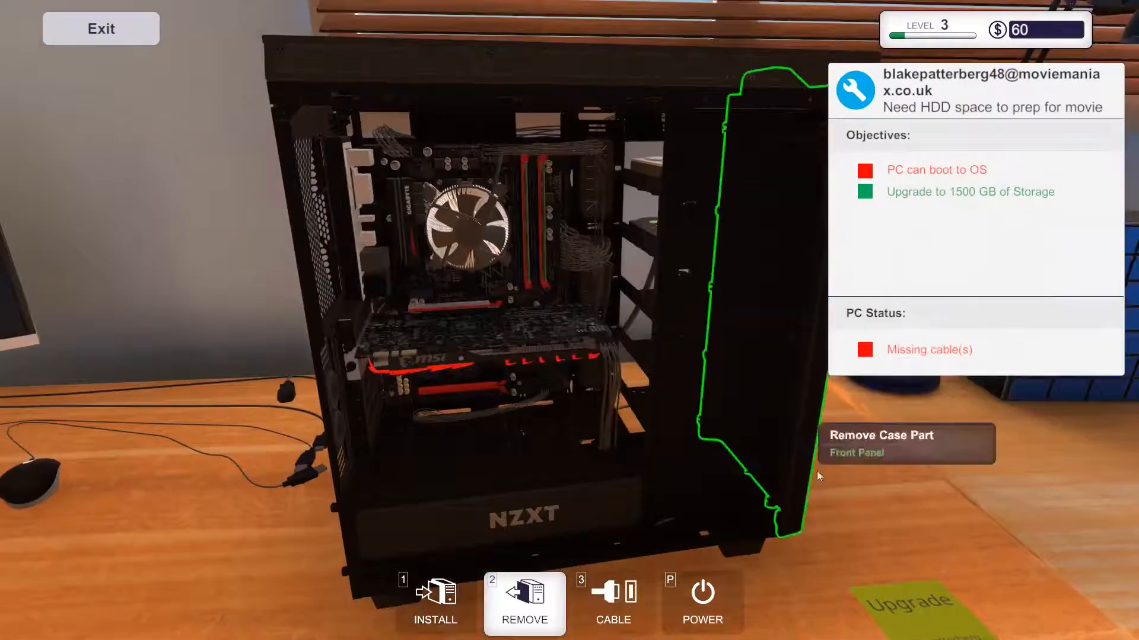
key(3)
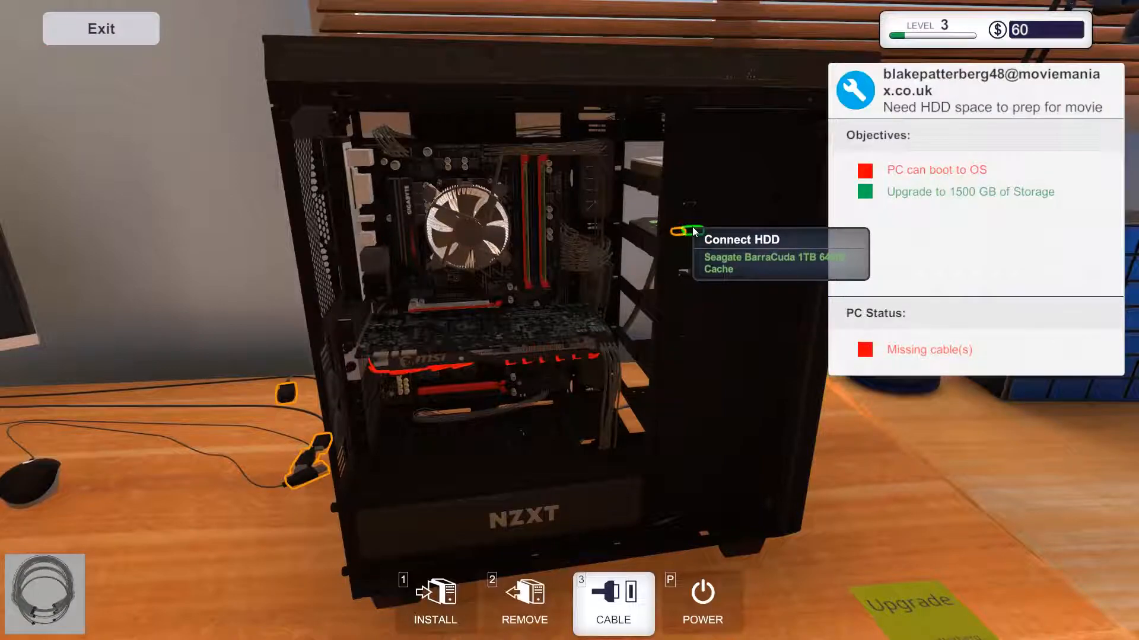
click(692, 230)
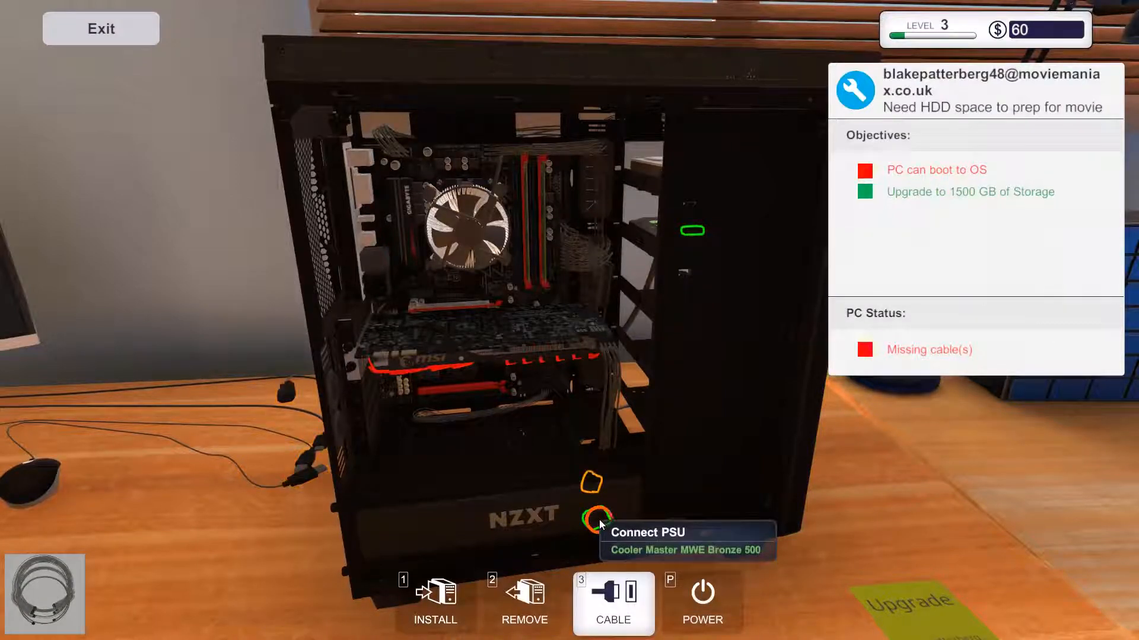
click(597, 517)
click(679, 230)
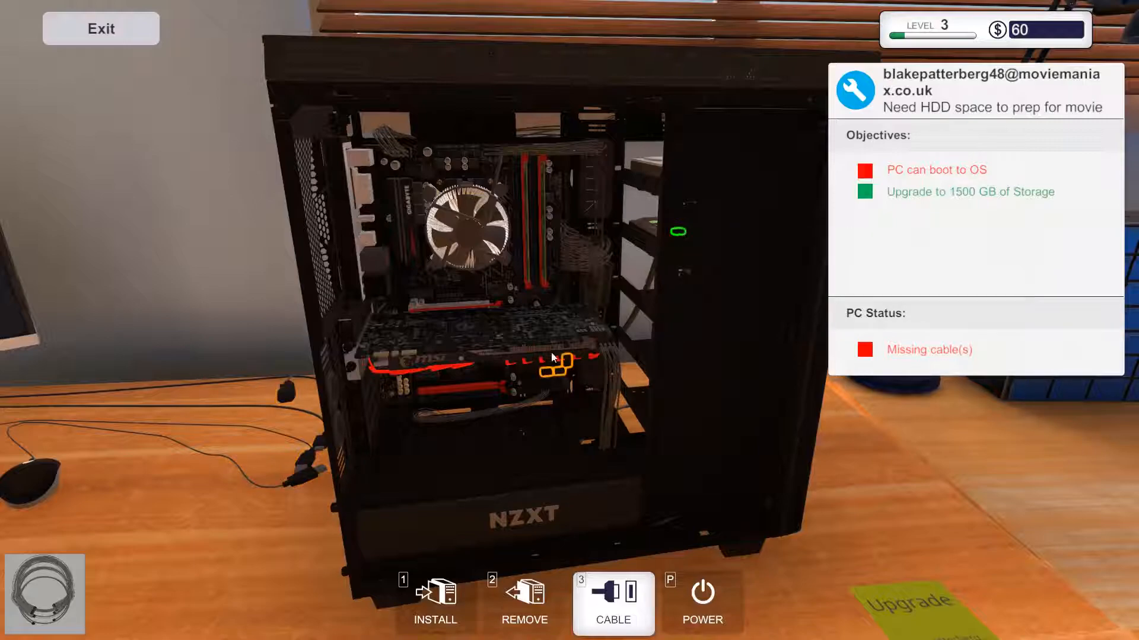
click(569, 359)
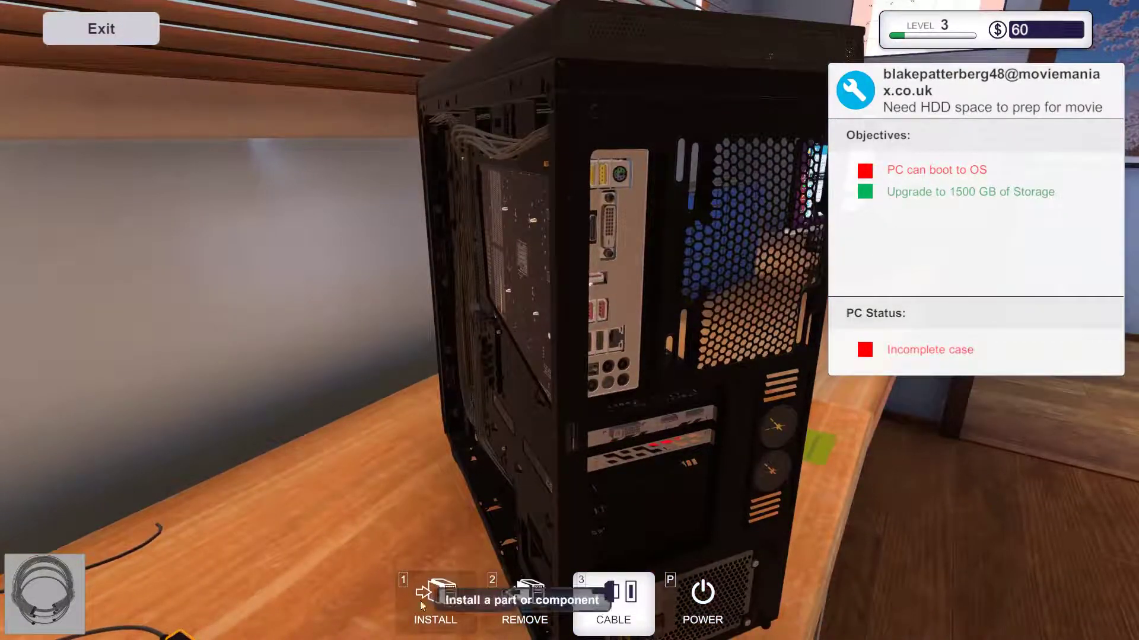
Refit both Side Panels from the PC Parts inventory onto the case
click(435, 595)
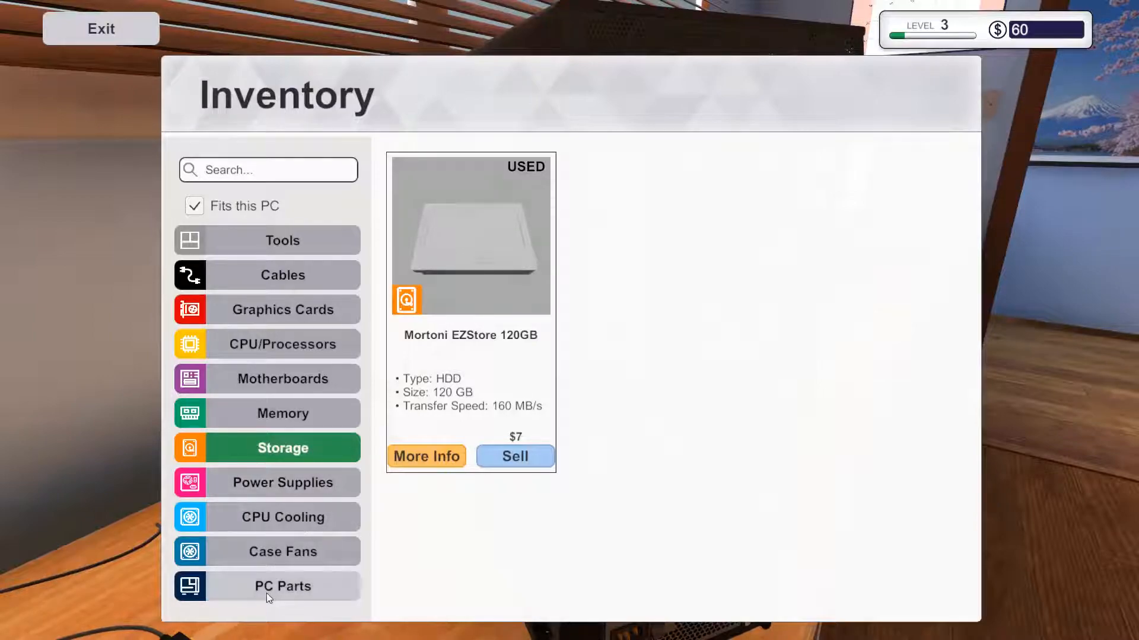
click(309, 587)
click(481, 264)
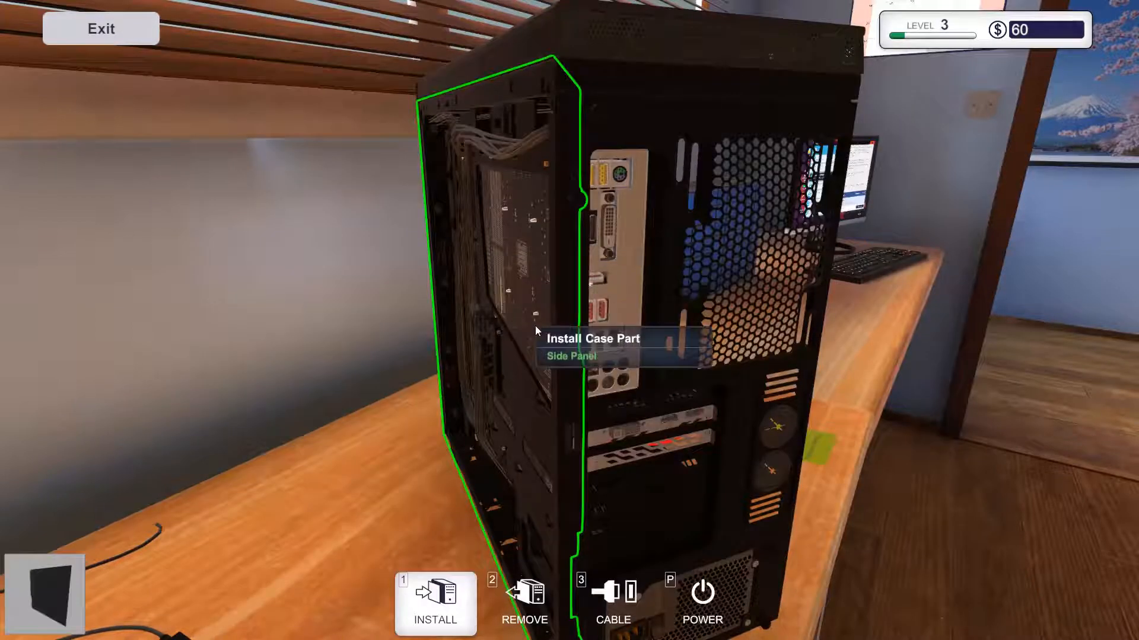
click(534, 326)
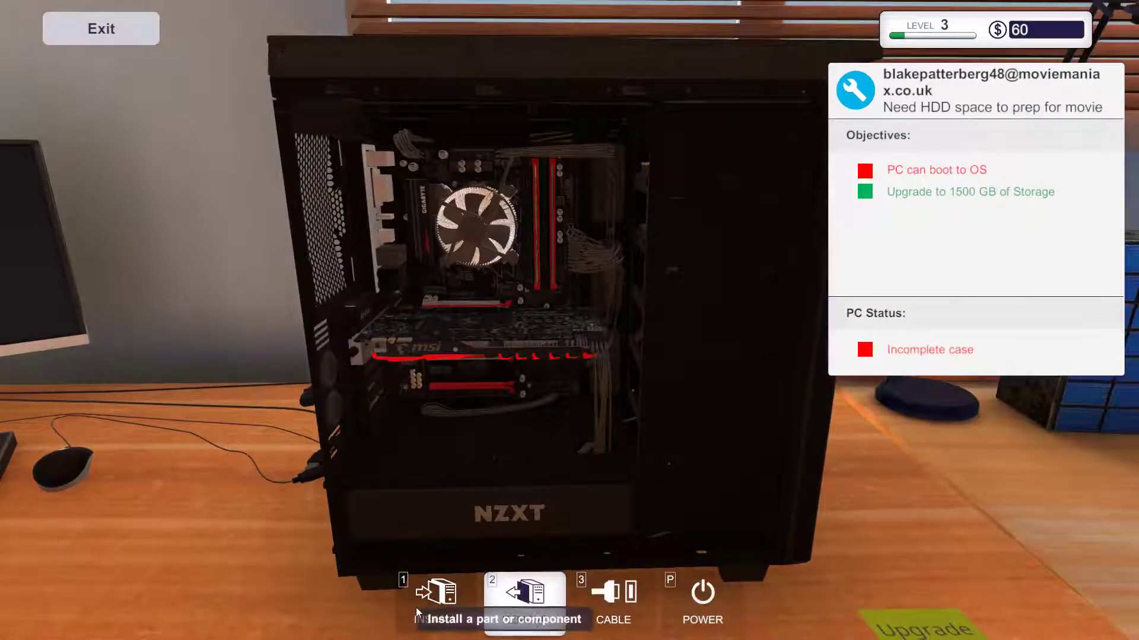
click(427, 605)
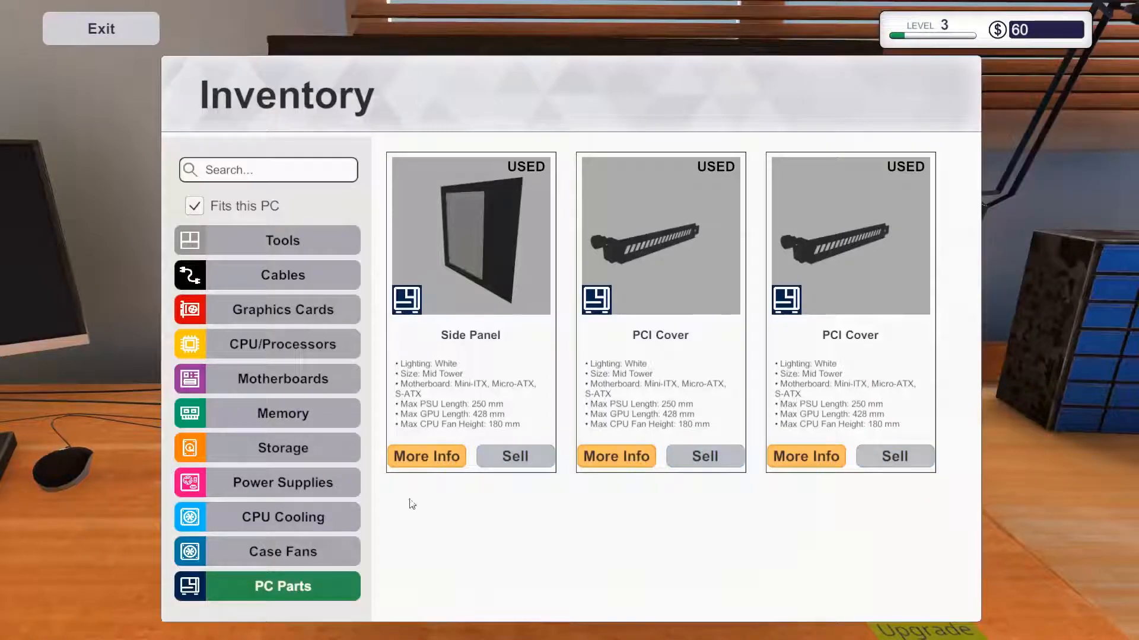
click(490, 258)
click(651, 312)
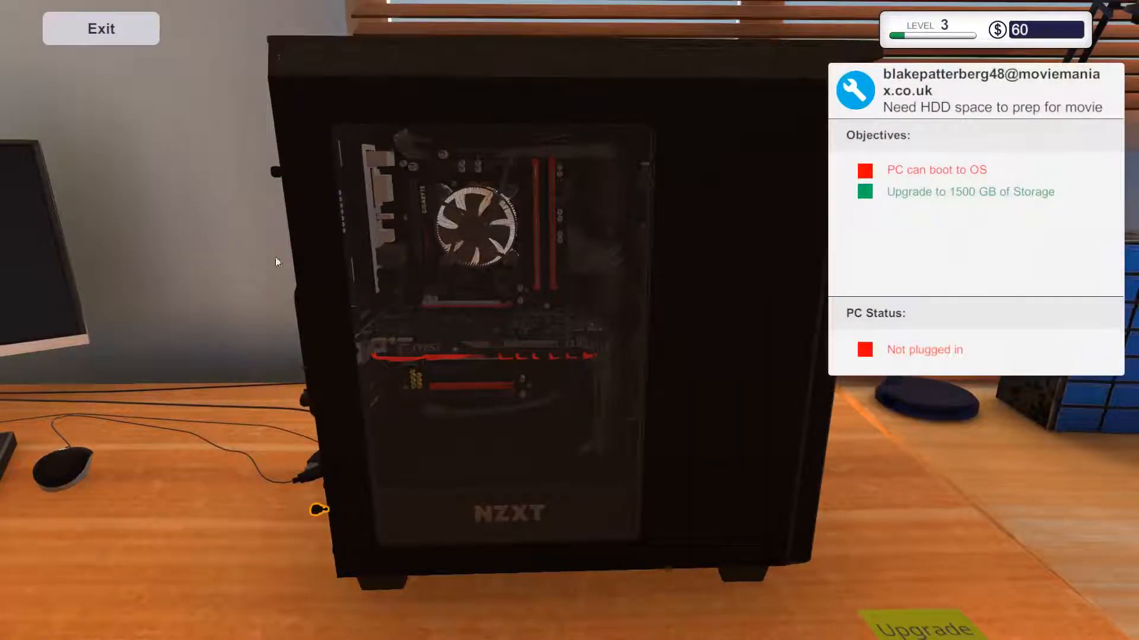
Plug the desk cables into the rear ports and the power cable into the PSU until Ready to boot
key(2)
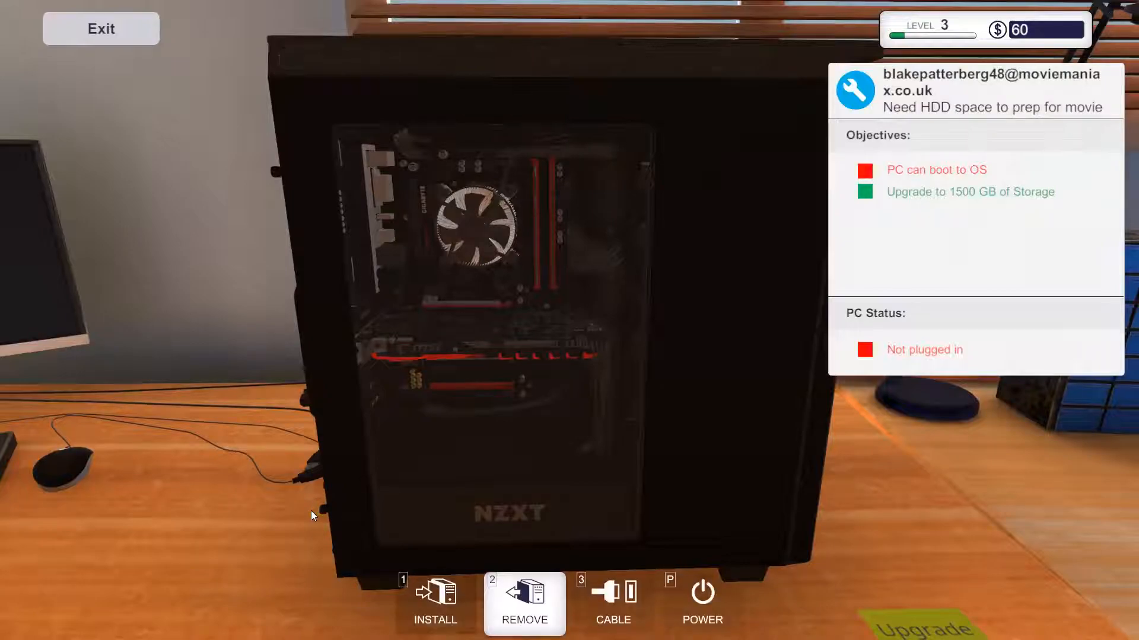
click(613, 609)
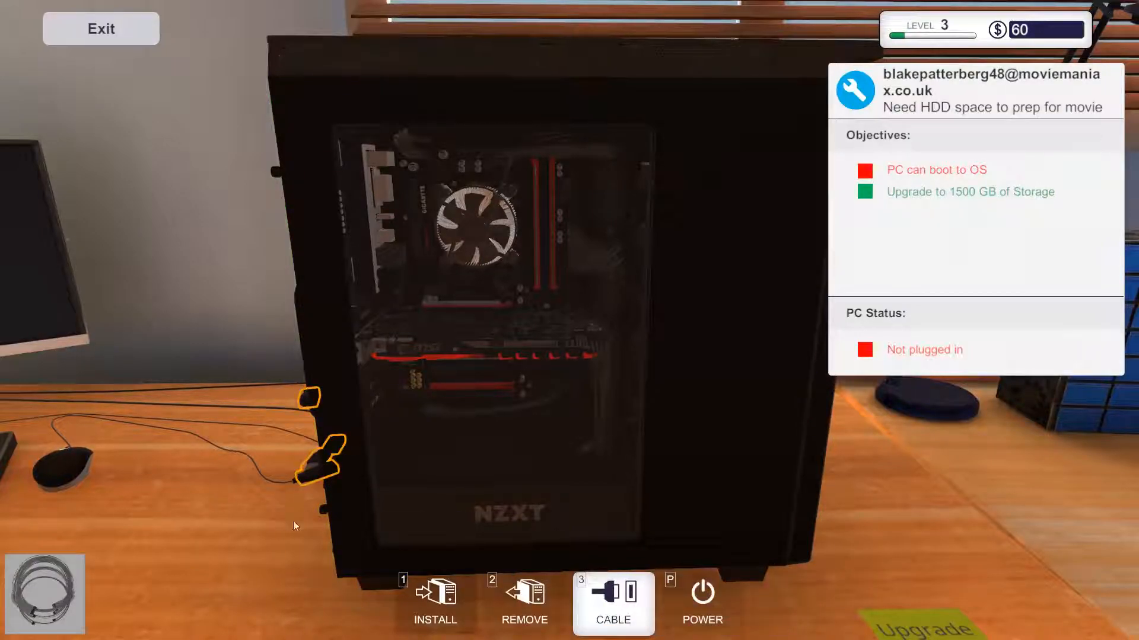
drag(291, 509, 201, 549)
click(229, 546)
click(345, 264)
click(245, 527)
click(345, 263)
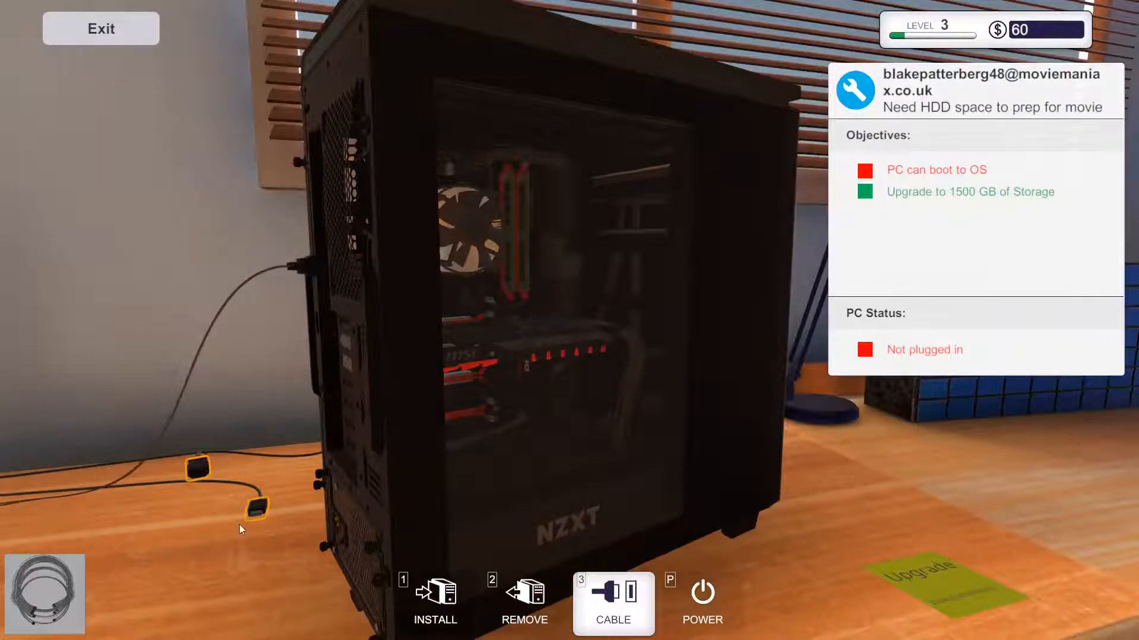
click(253, 514)
click(358, 349)
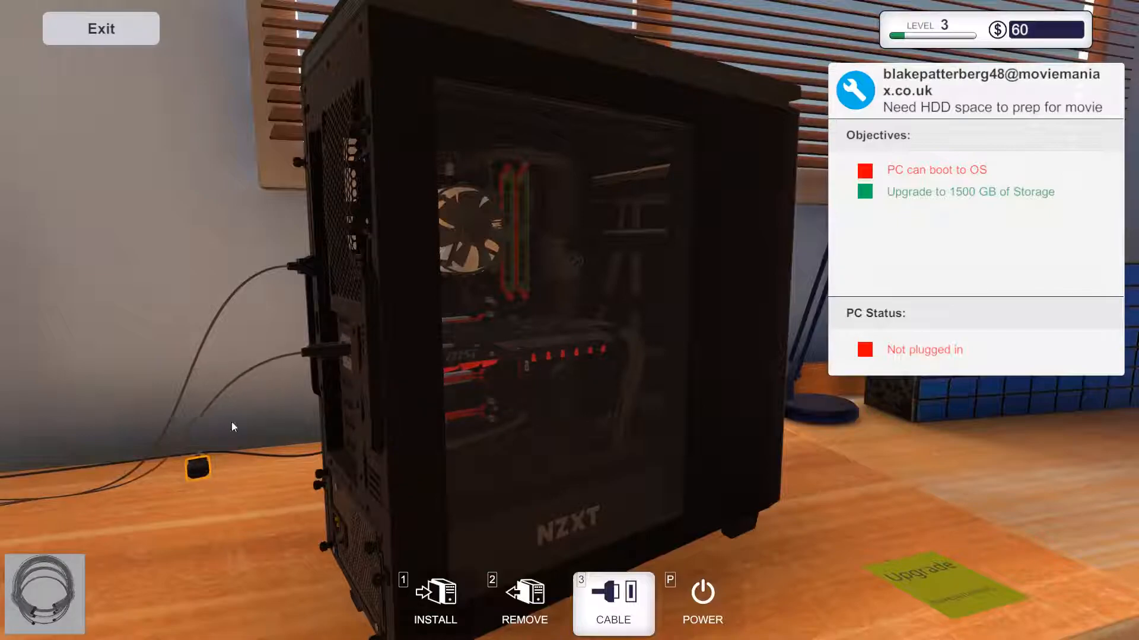
click(210, 465)
click(335, 538)
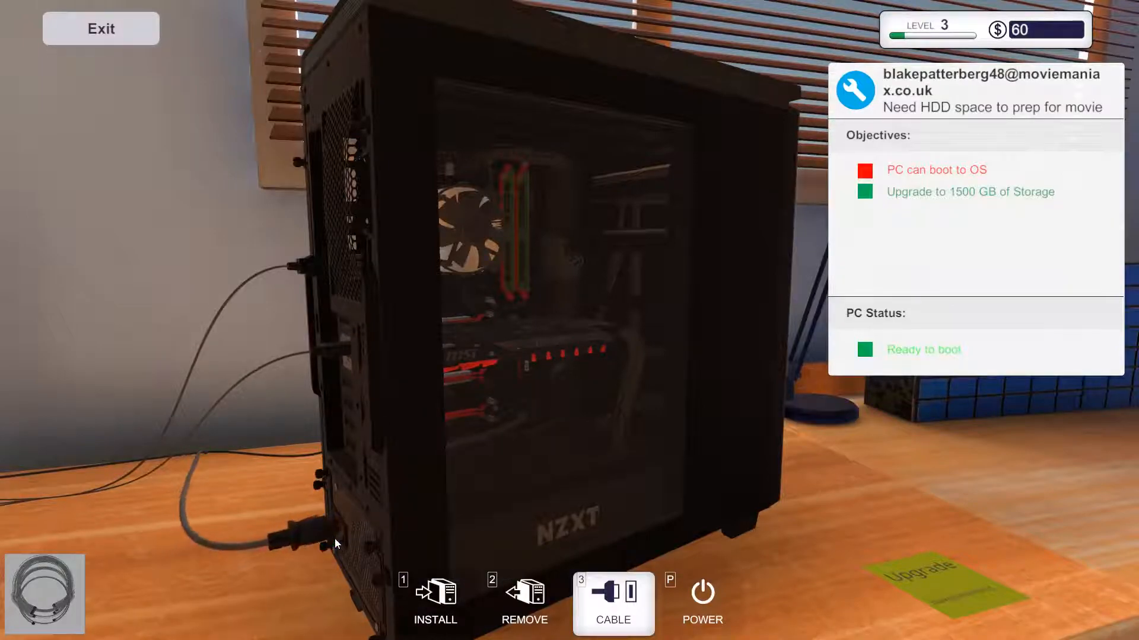
Carry the finished PC into the hallway, set it down by the box and head back
key(Escape)
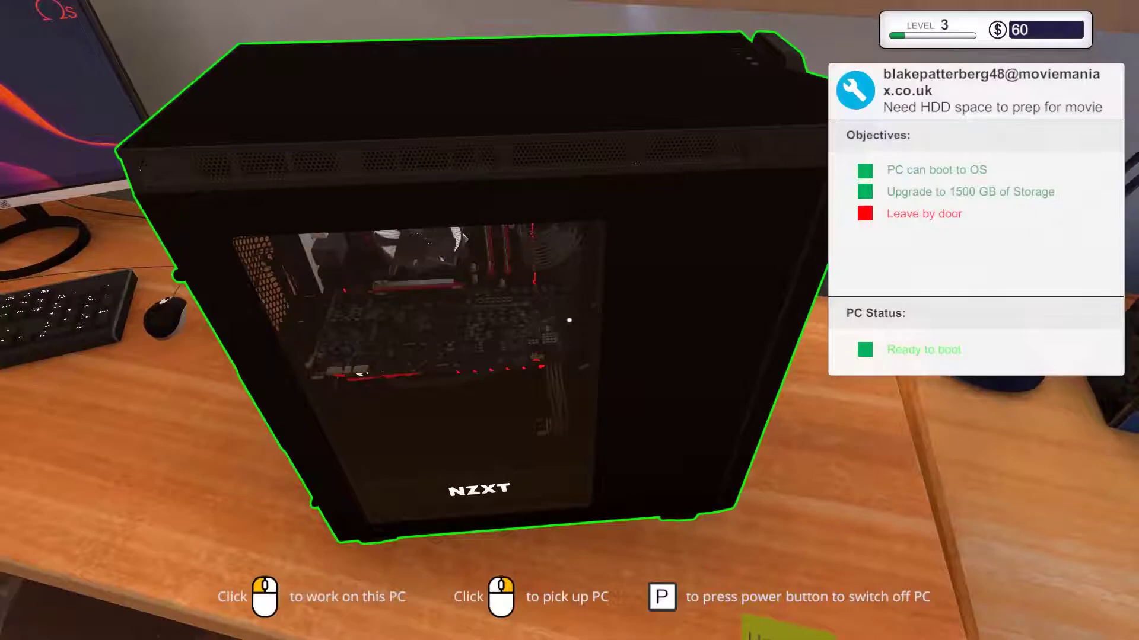
right_click(570, 320)
key(w)
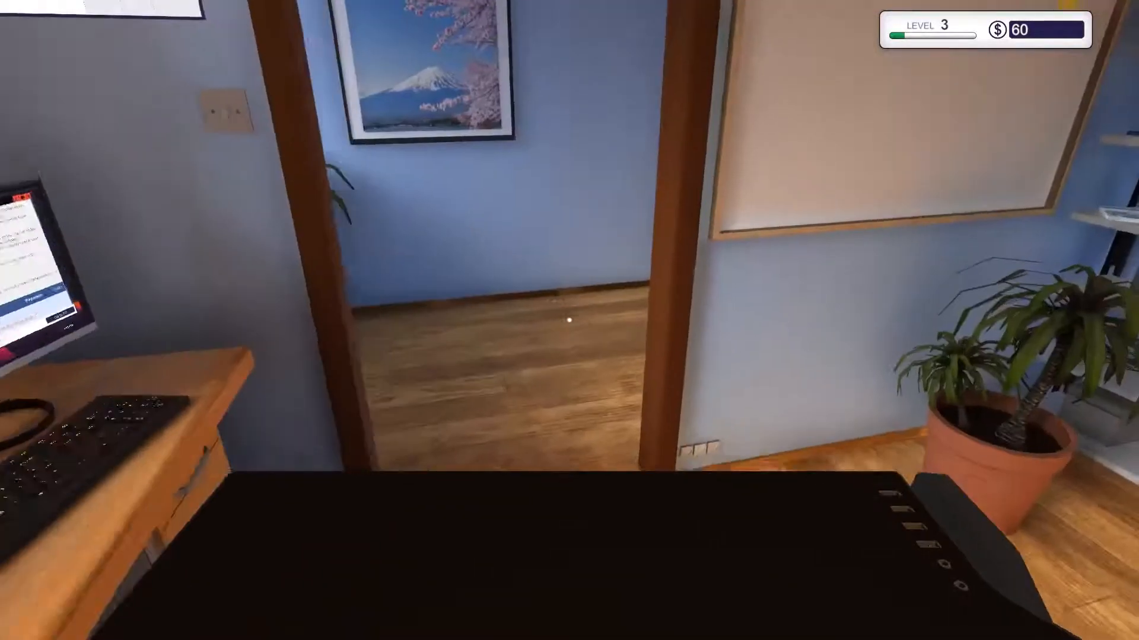
key(w)
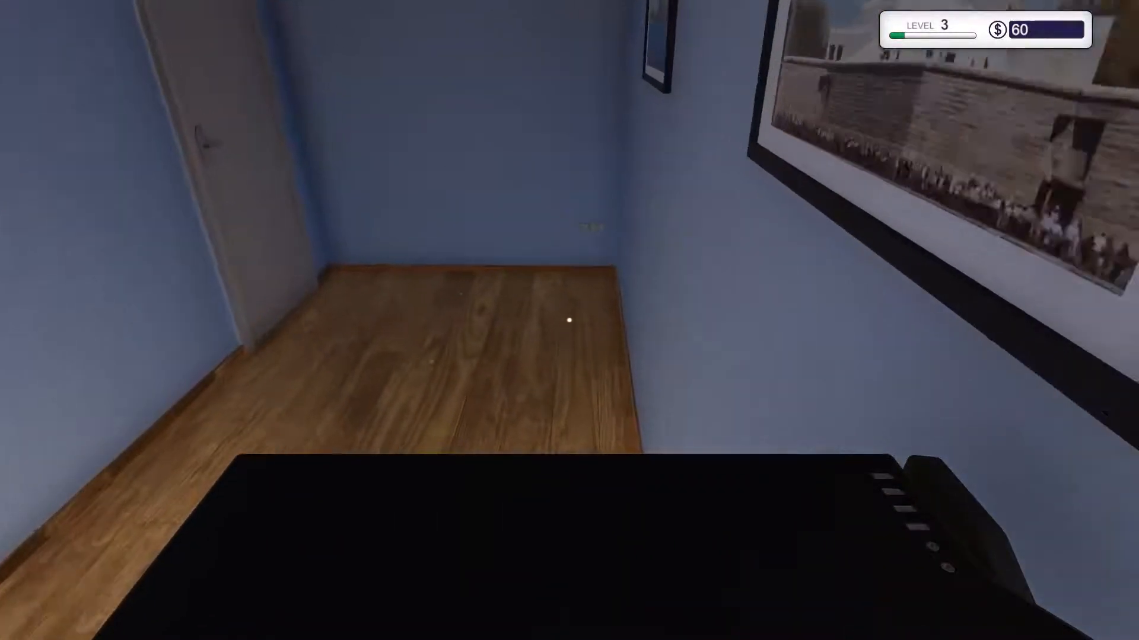
click(570, 320)
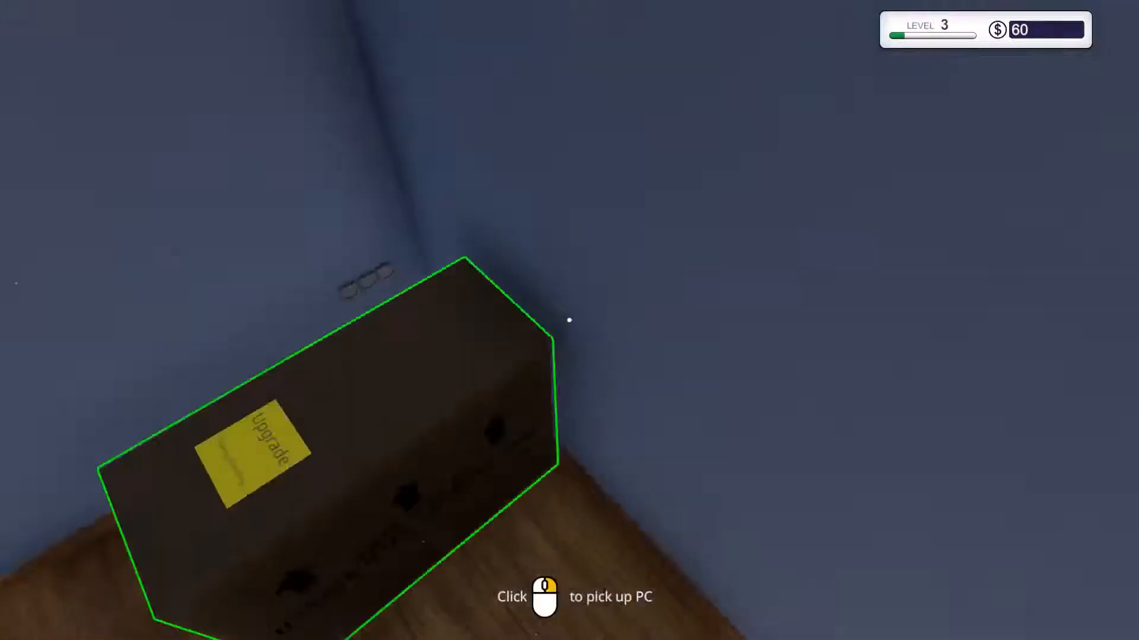
key(w)
key(w)
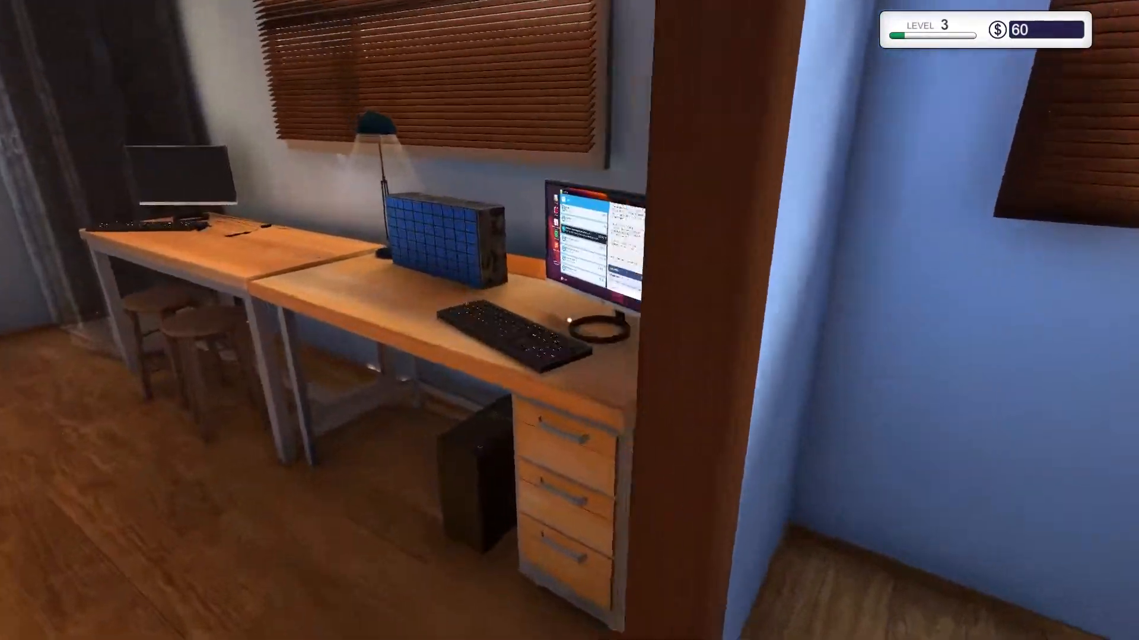
Collect payment for the finished storage job and read the urgent 4 GB RAM upgrade email
click(569, 320)
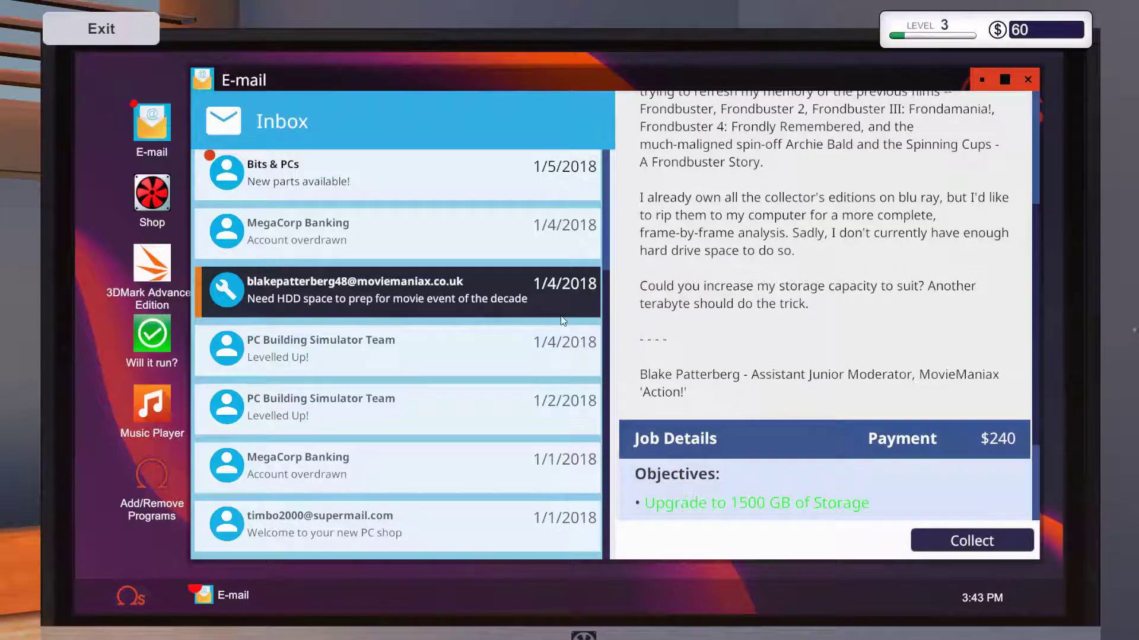
click(948, 544)
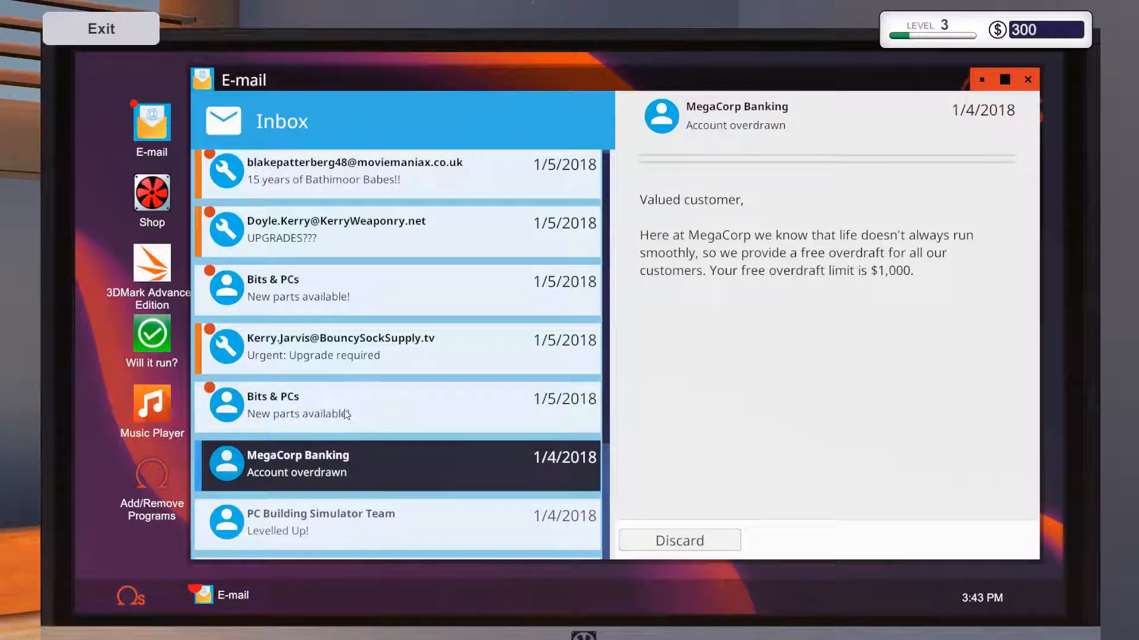
click(346, 414)
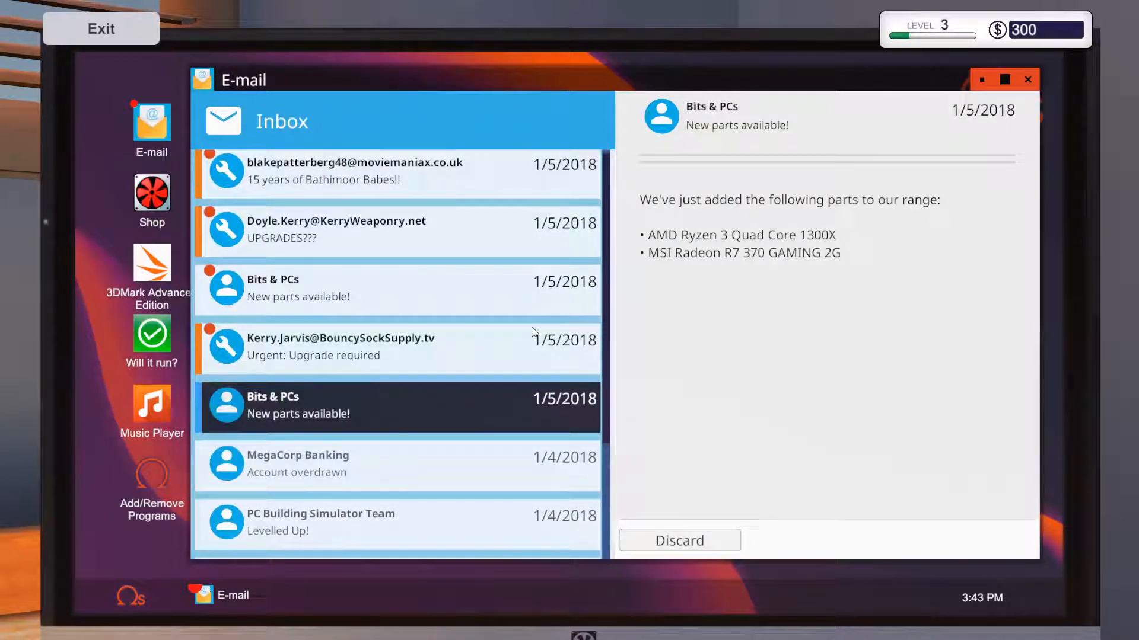
click(435, 357)
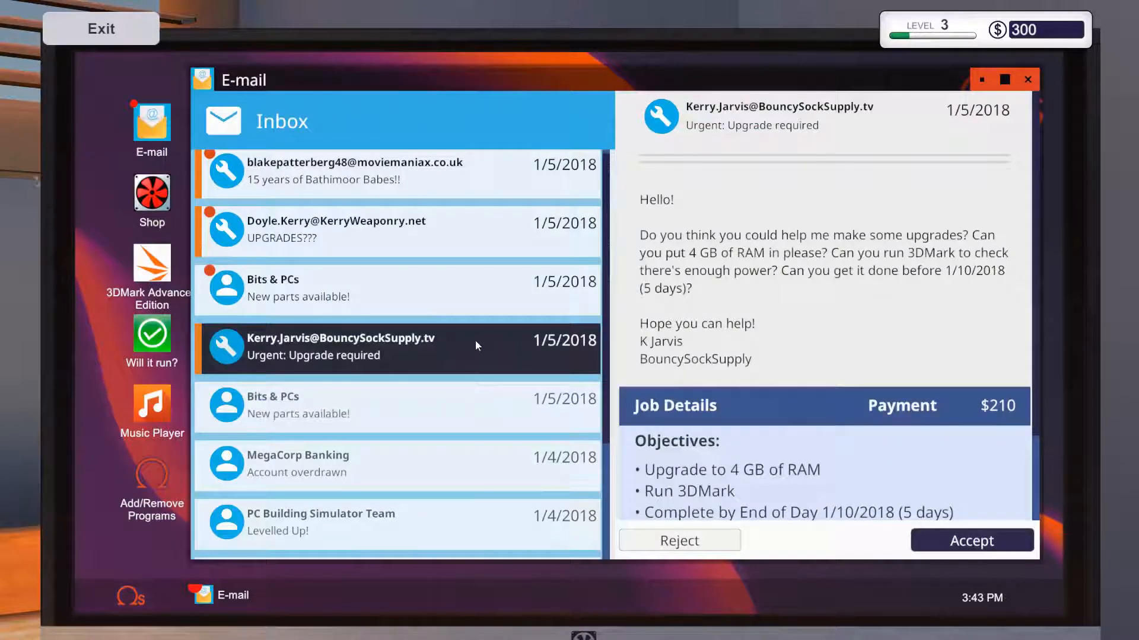
scroll(480, 387, up, 2)
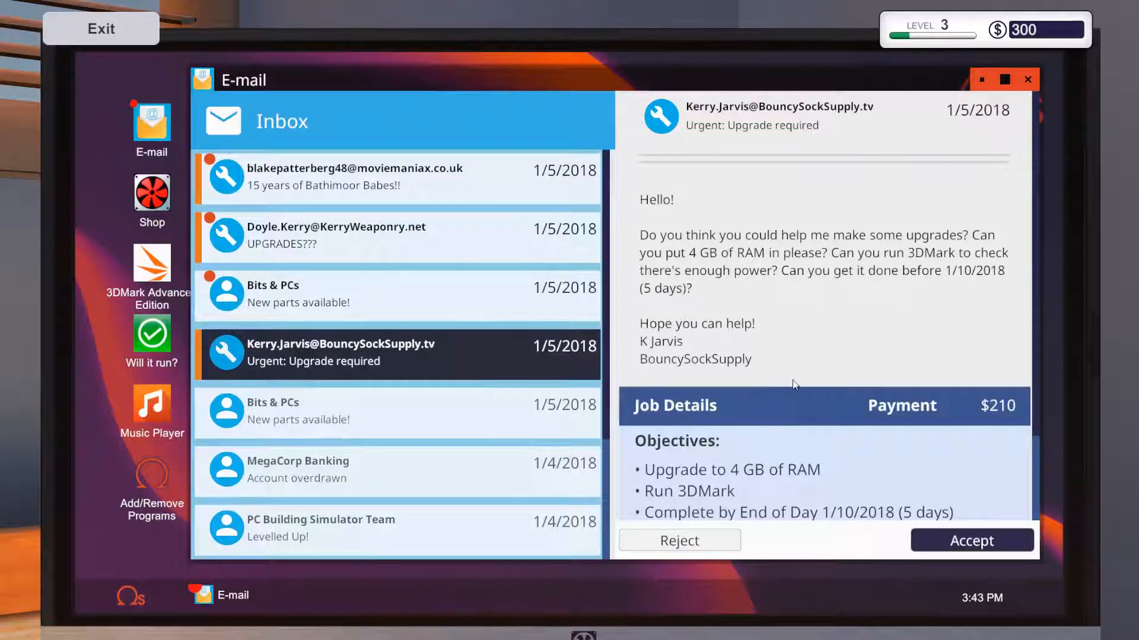
scroll(789, 369, down, 2)
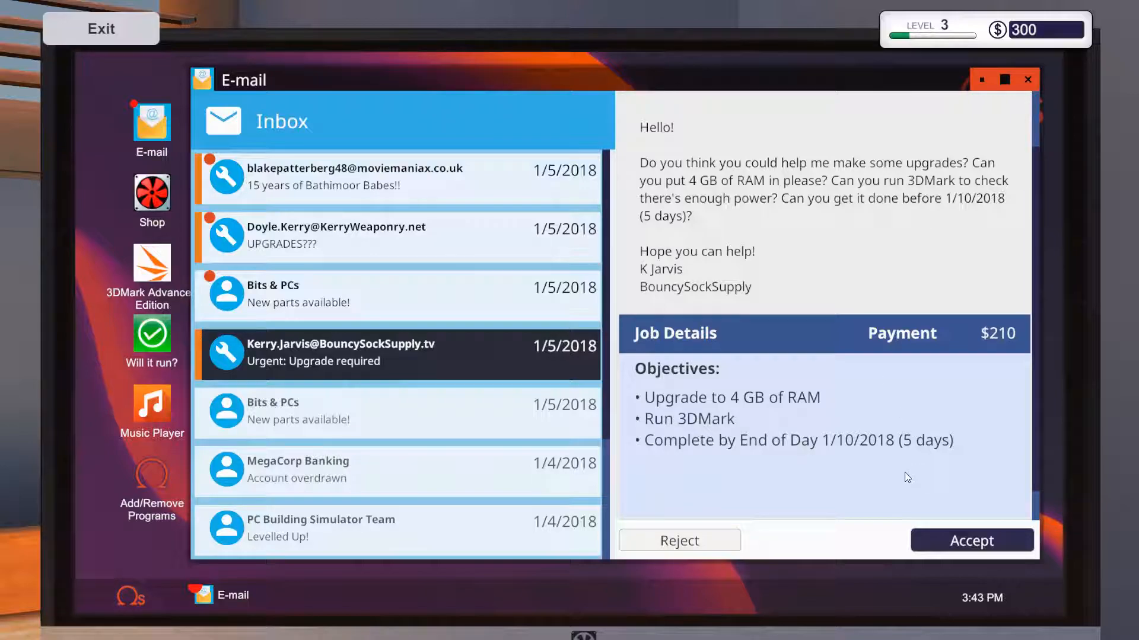
Accept the 4 GB RAM upgrade job and the $205 8 GB RAM UPGRADES??? job
click(962, 544)
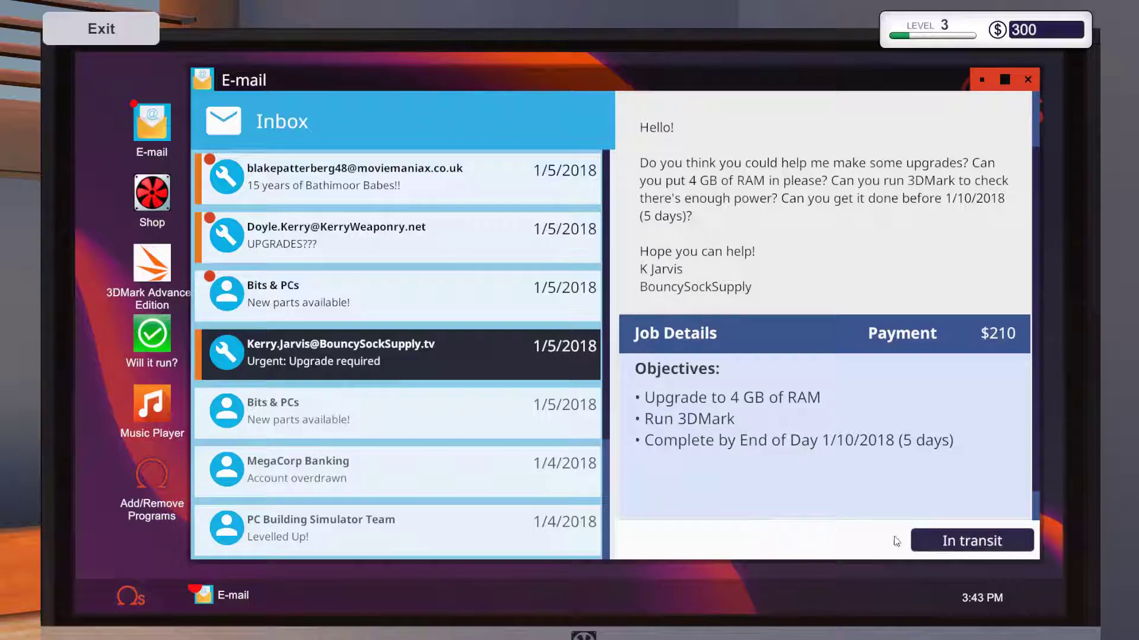
click(378, 316)
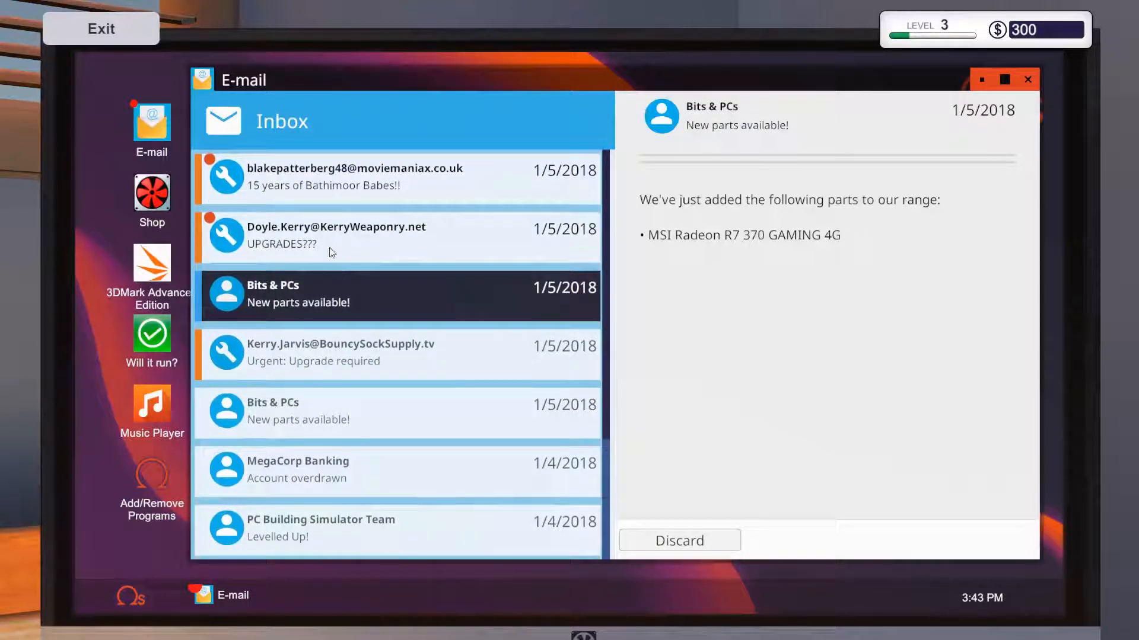
click(337, 240)
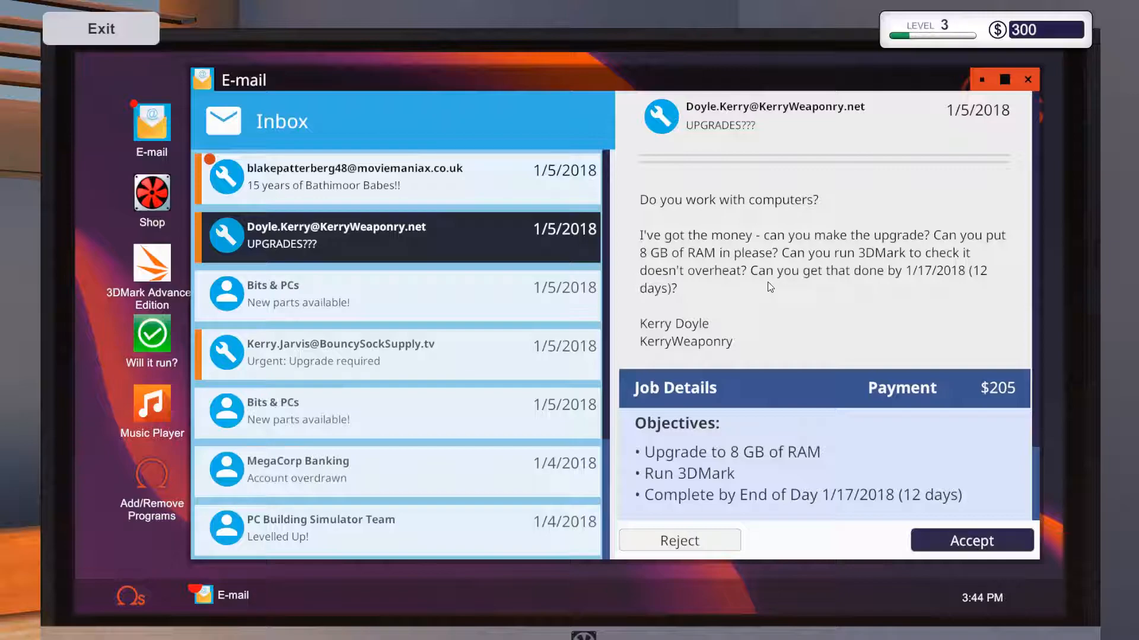
scroll(721, 279, down, 1)
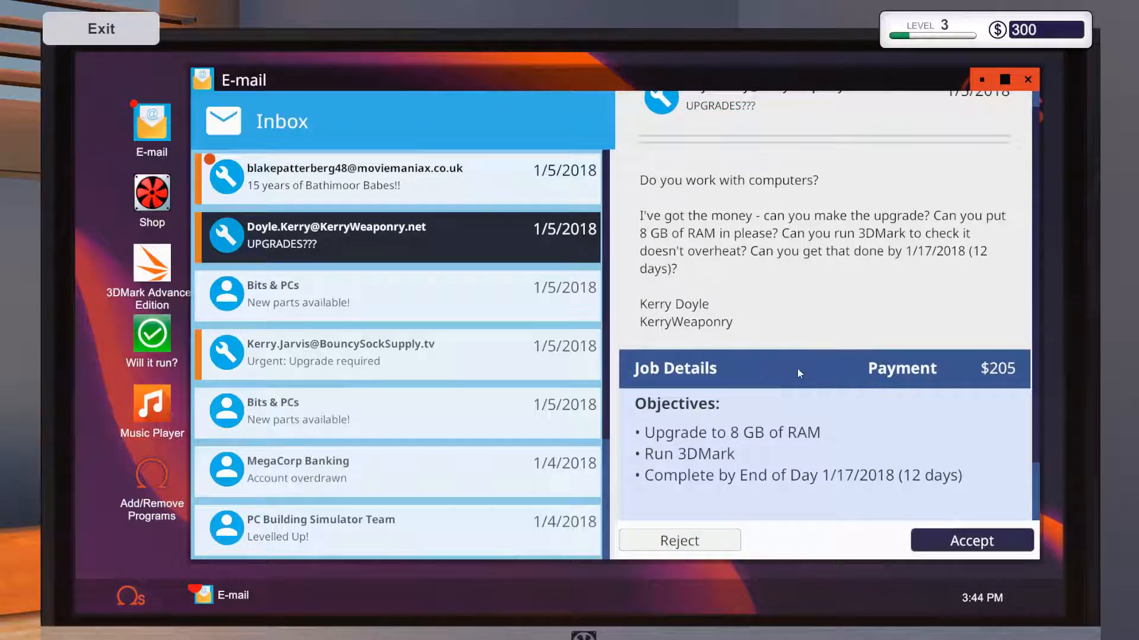
click(959, 544)
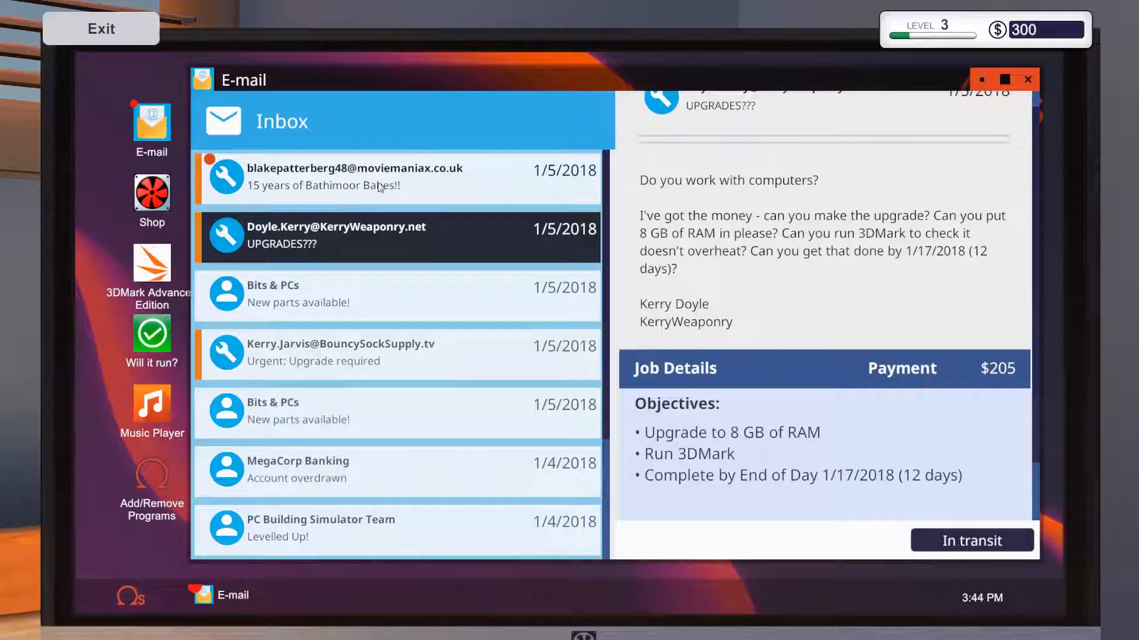
Accept the $110 Bathimoor Babes virus-removal job and recheck the upgrade emails
click(381, 187)
scroll(777, 396, down, 2)
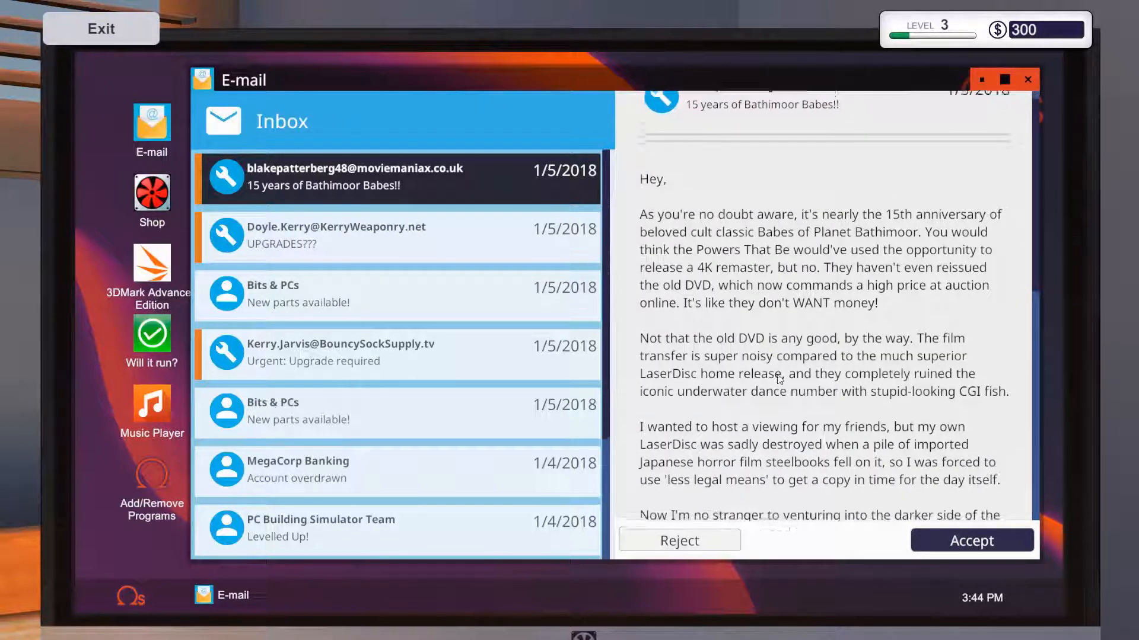
scroll(778, 374, down, 1)
scroll(779, 344, down, 1)
scroll(786, 278, down, 2)
scroll(787, 278, down, 1)
scroll(800, 274, down, 1)
scroll(850, 265, down, 3)
scroll(848, 265, down, 1)
scroll(886, 349, down, 1)
scroll(885, 349, down, 1)
scroll(925, 401, down, 1)
scroll(944, 419, down, 1)
scroll(972, 413, up, 2)
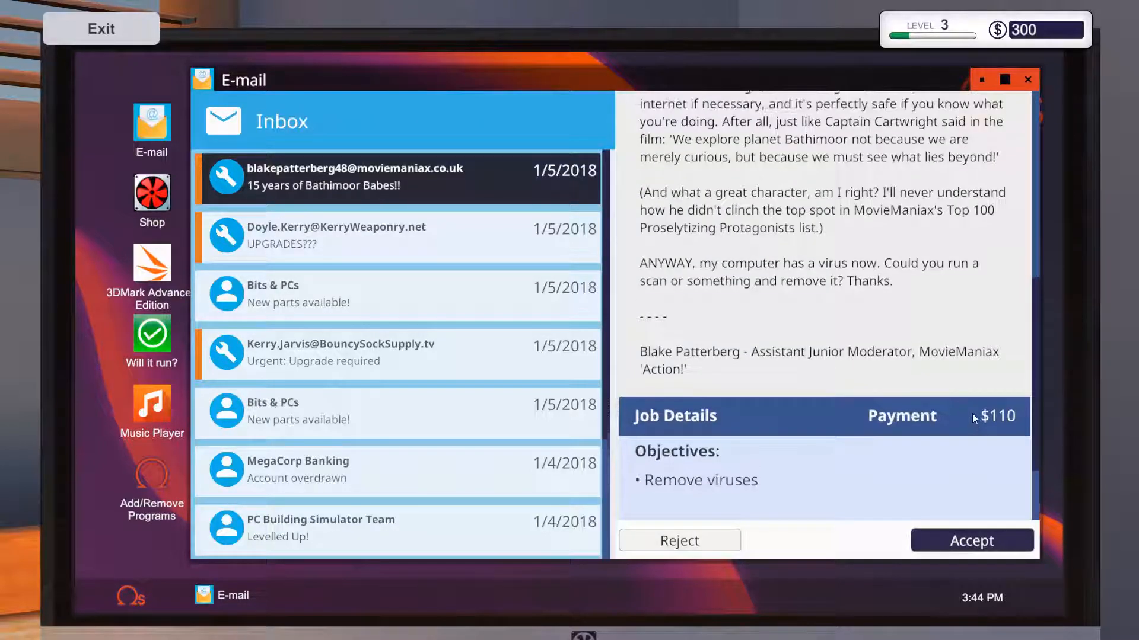
scroll(972, 414, up, 3)
scroll(890, 418, up, 3)
scroll(875, 426, up, 1)
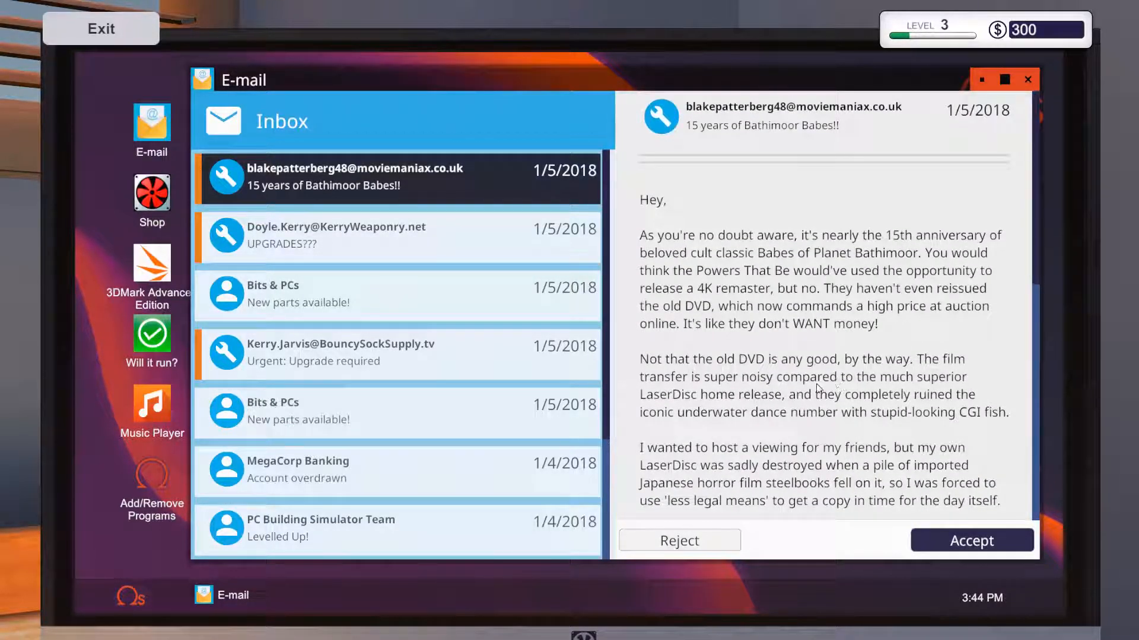
scroll(818, 390, down, 1)
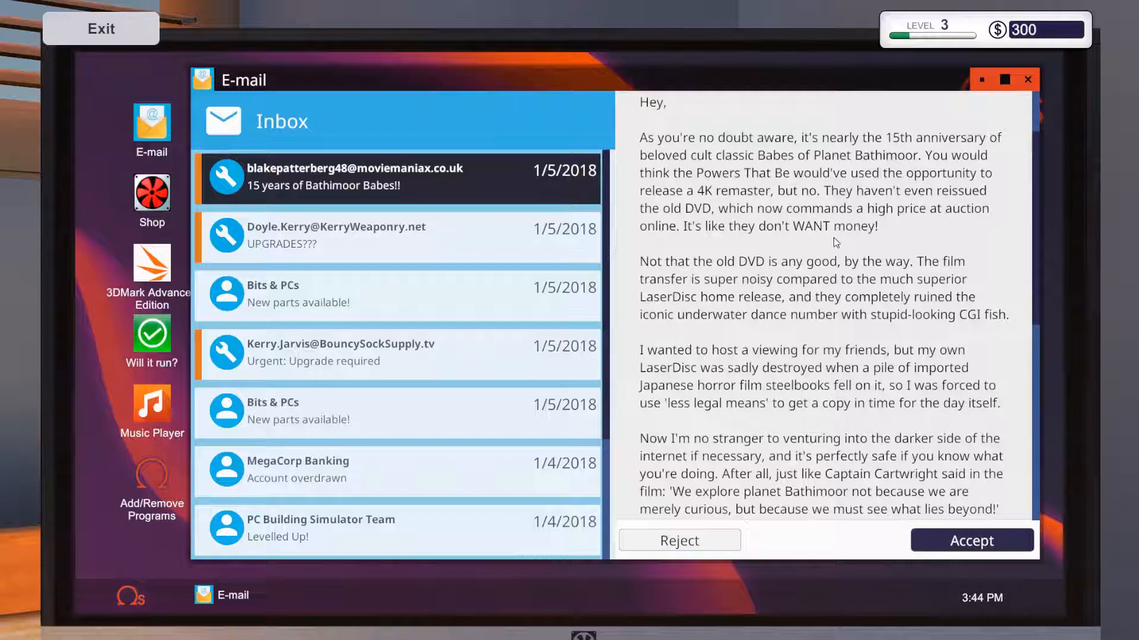
scroll(833, 247, down, 1)
scroll(917, 307, down, 2)
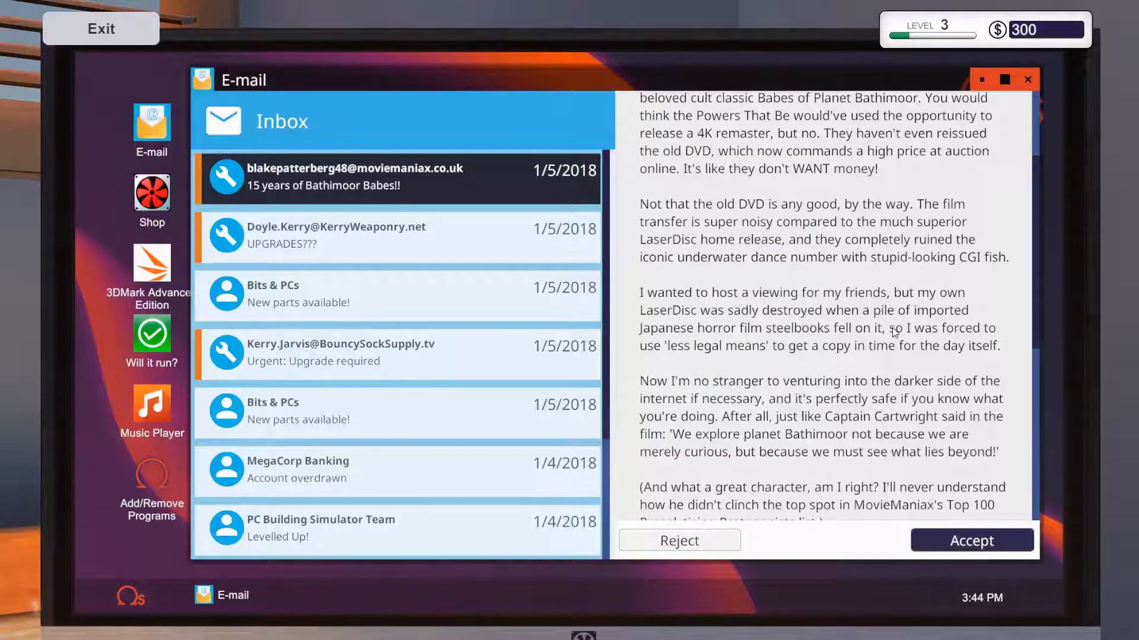
scroll(917, 307, down, 5)
click(971, 541)
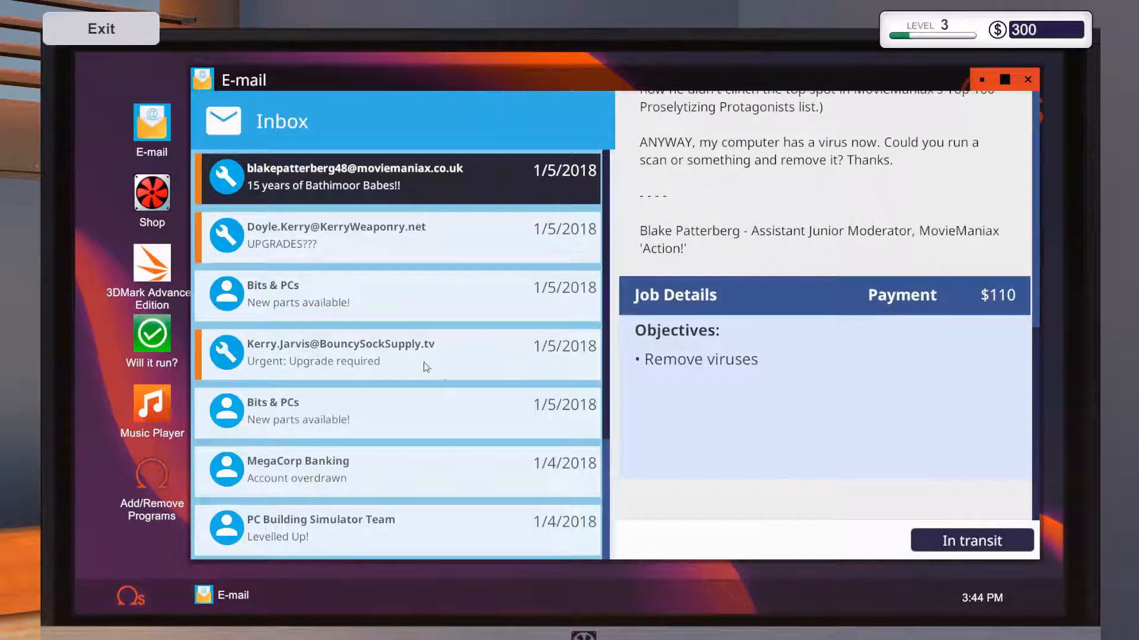
click(399, 352)
click(364, 240)
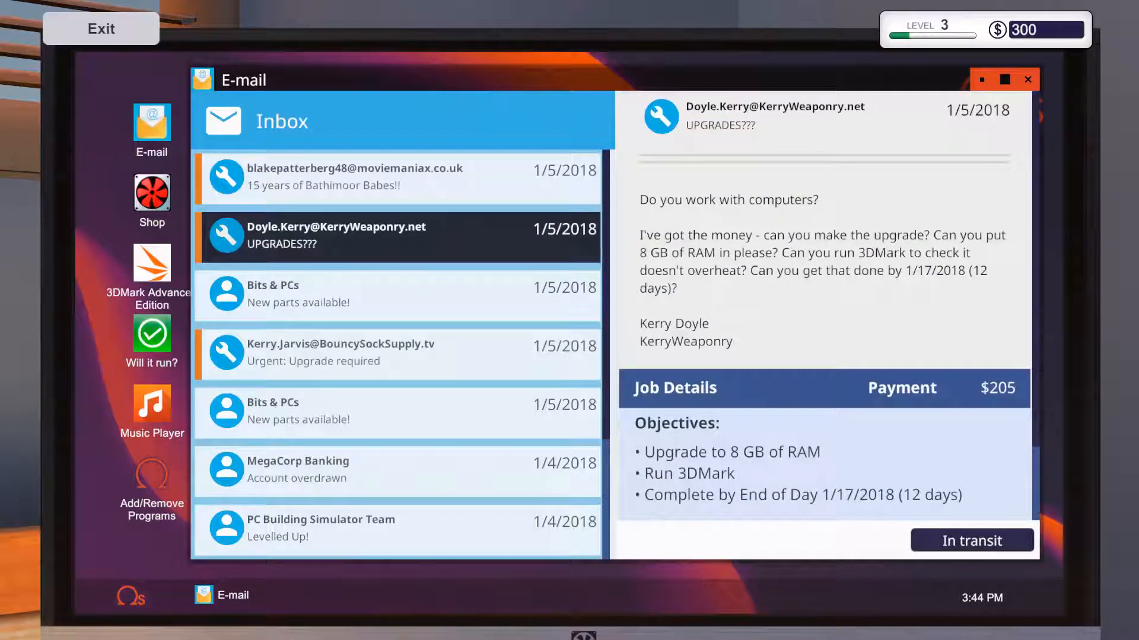
key(Escape)
click(570, 320)
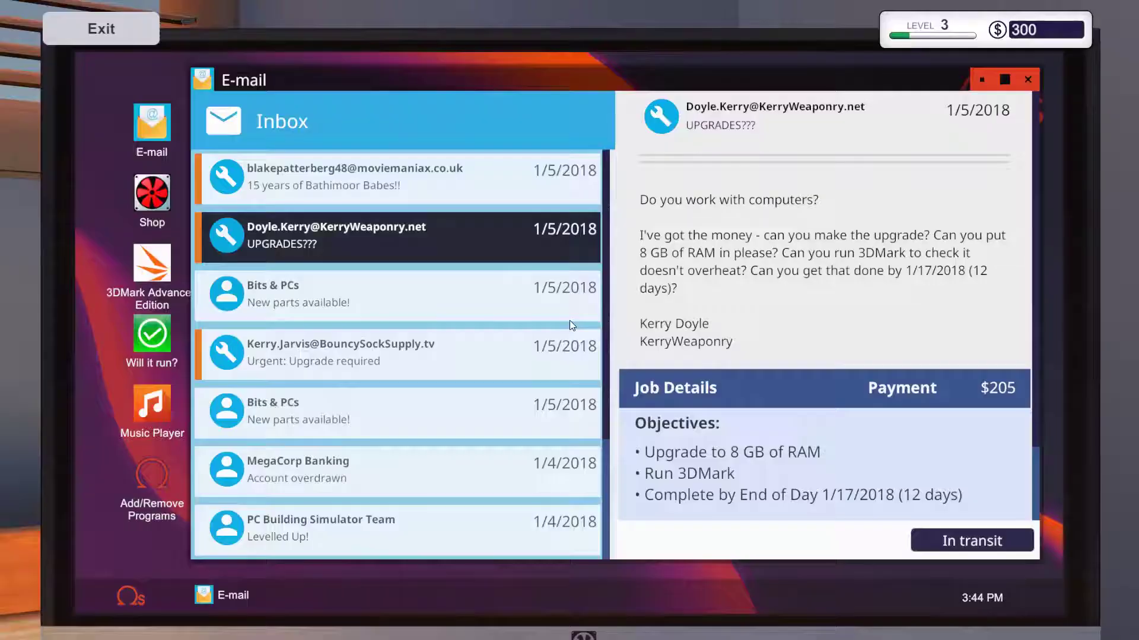
Order DFL MOTIV8OR 4 GB and 8 GB memory sticks from the shop with next-day delivery, balance $110
click(1026, 79)
click(169, 189)
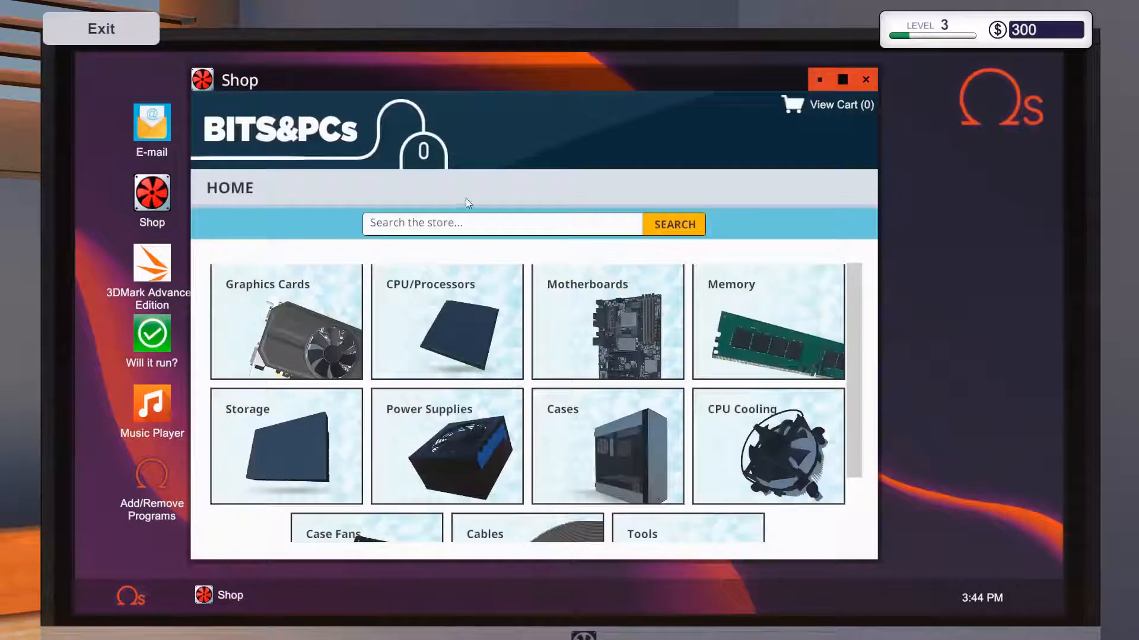
click(454, 229)
text(ram)
key(Return)
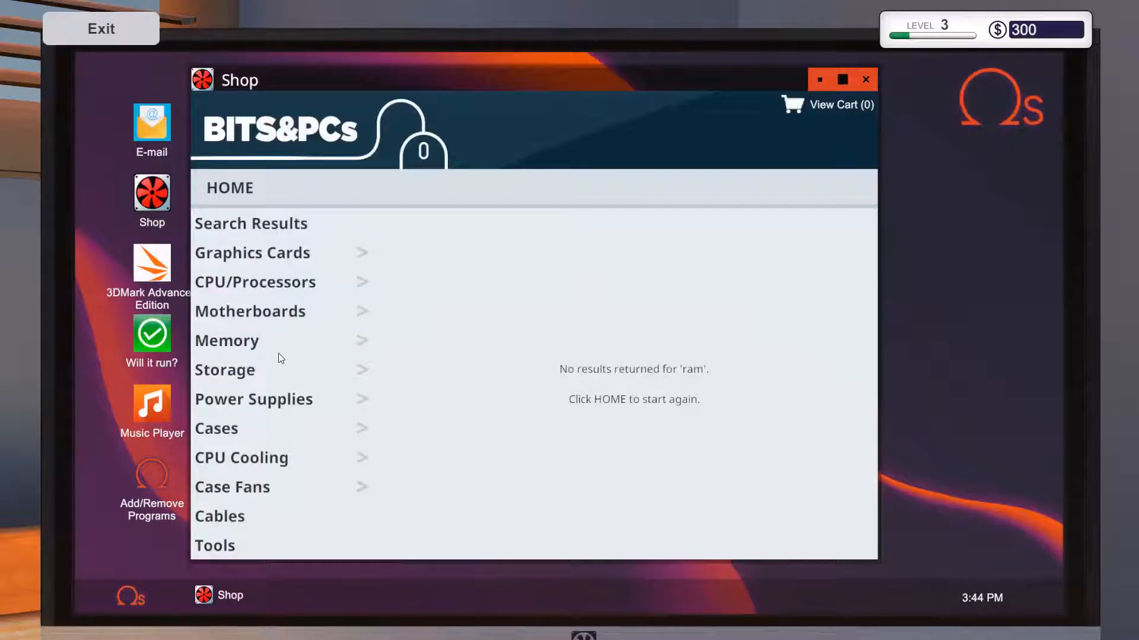
click(243, 346)
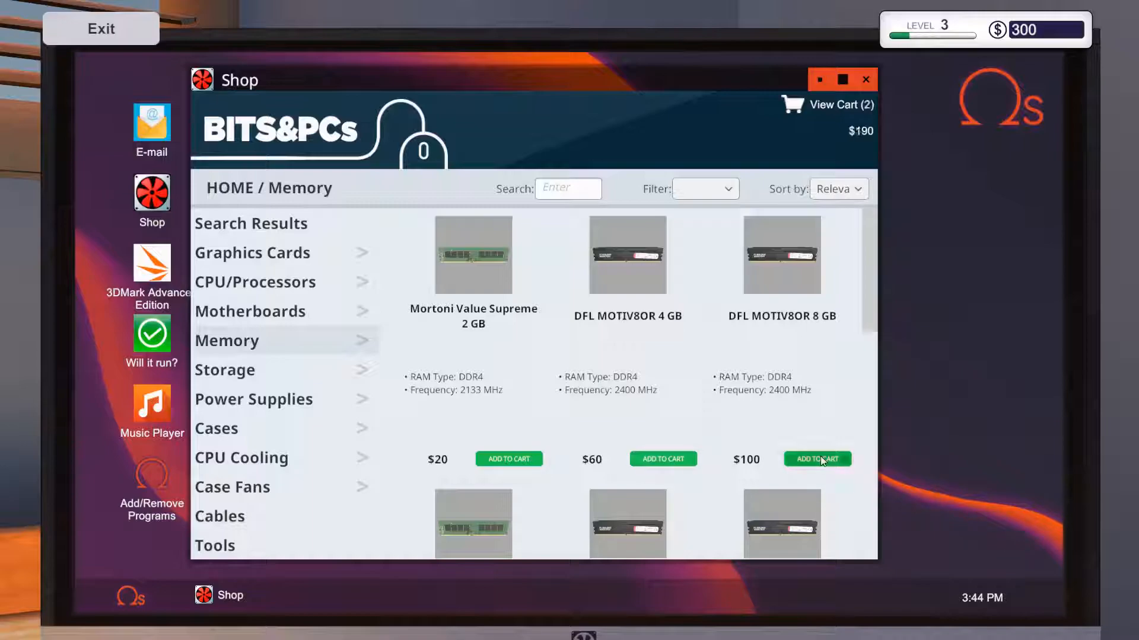
click(836, 107)
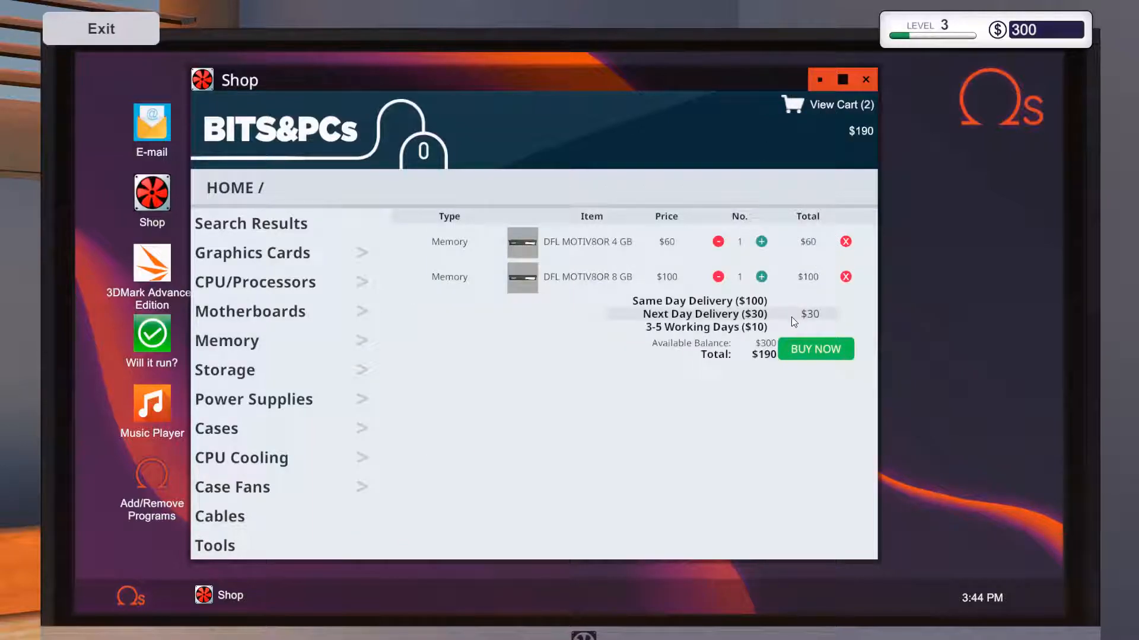
click(825, 350)
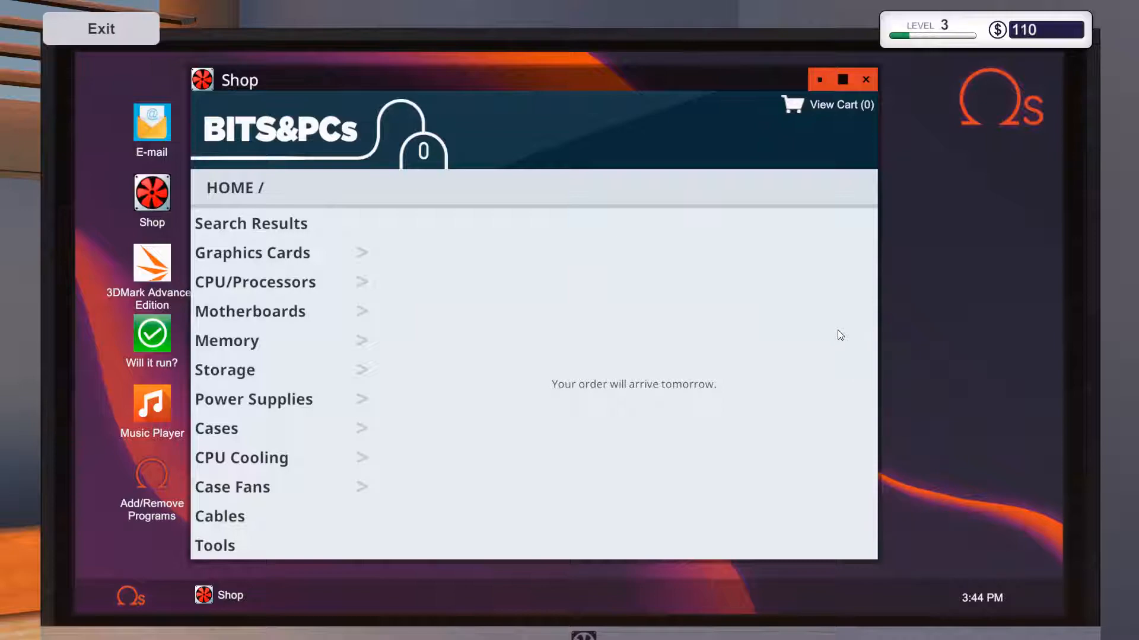
key(Escape)
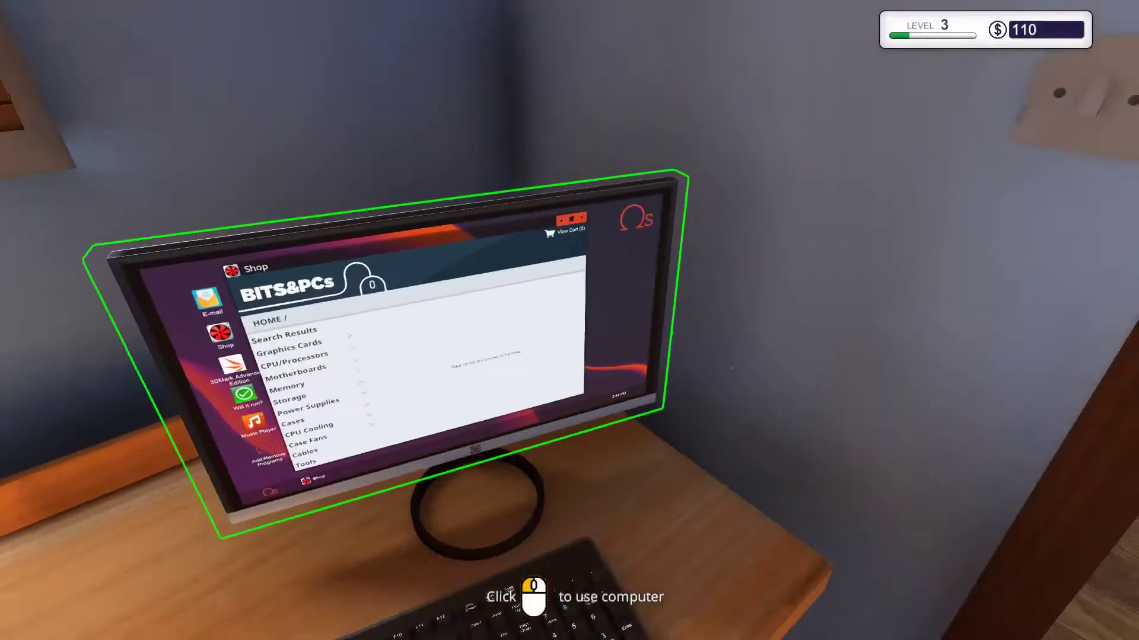
Close the shop and walk into the workshop to start Kerry Jarvis's upgrade PC
click(569, 321)
click(842, 78)
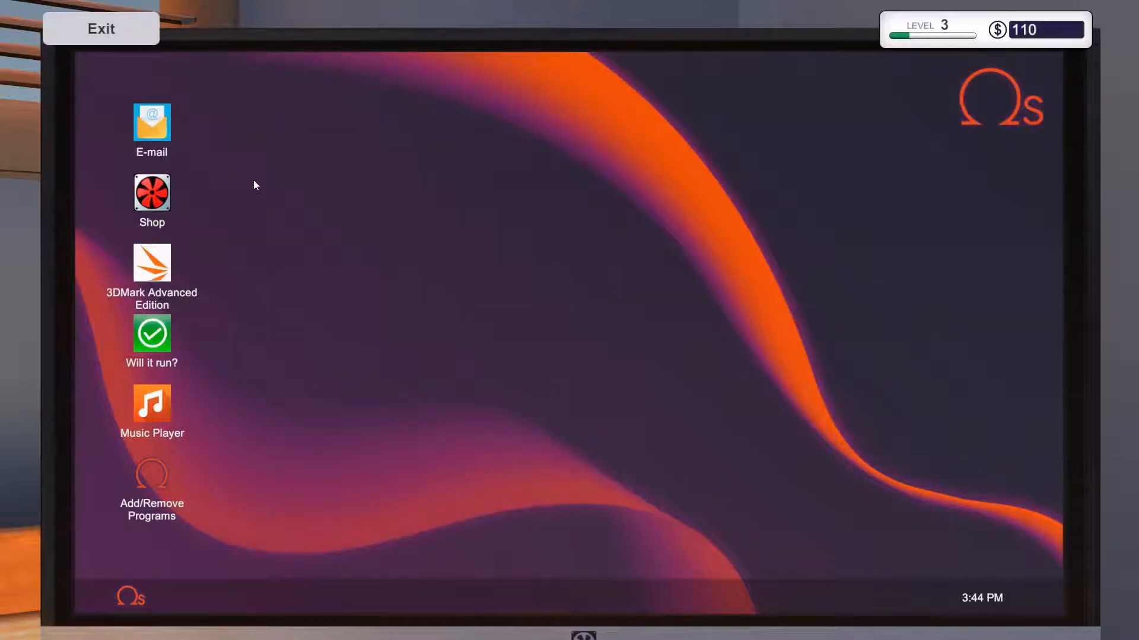
key(Escape)
key(w)
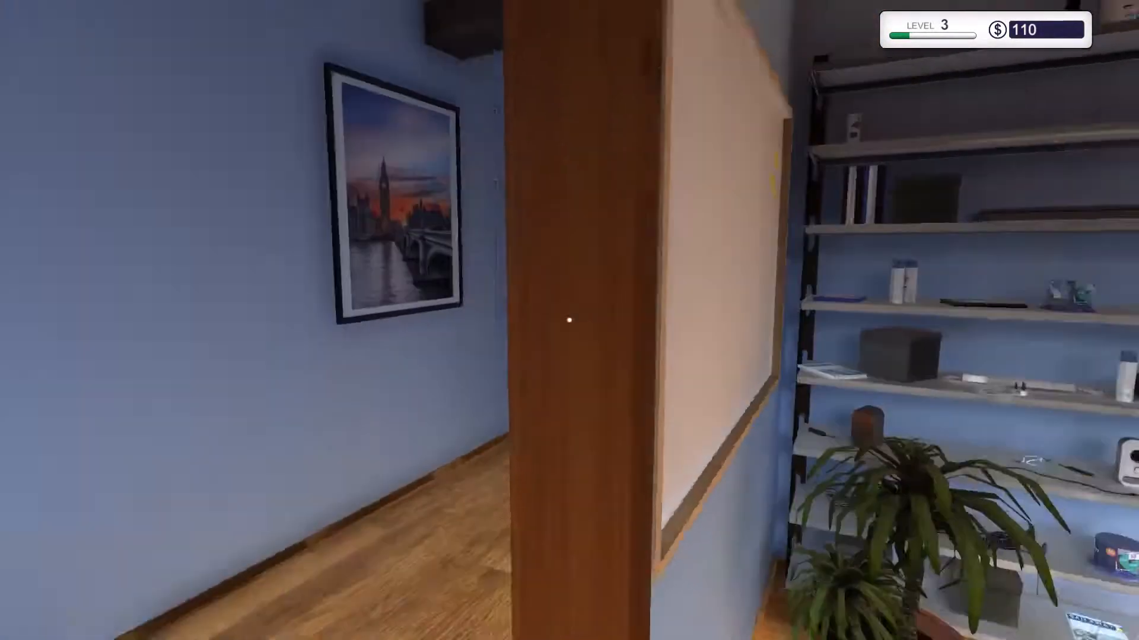
key(w)
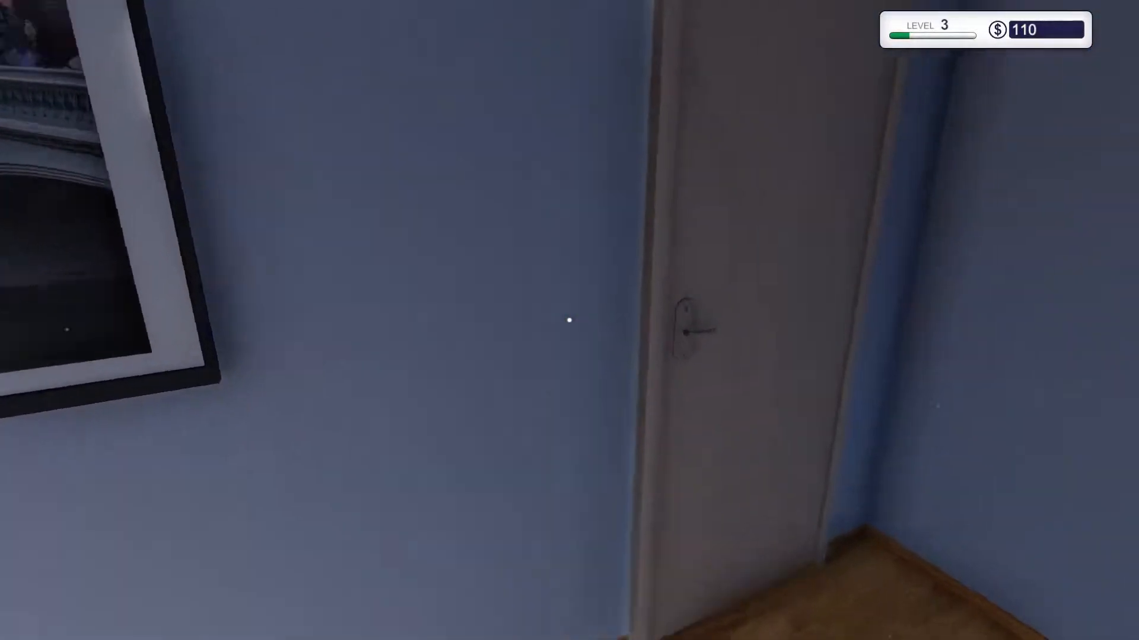
click(569, 320)
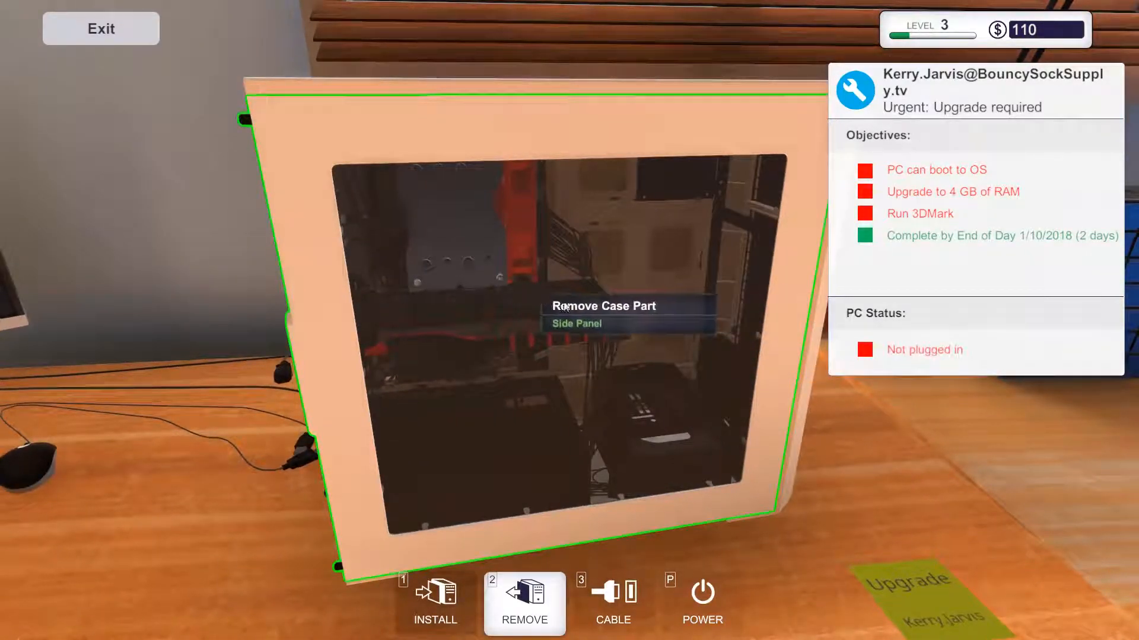
Remove the white case's side panel, release the memory clips and pull the old RAM stick
click(564, 310)
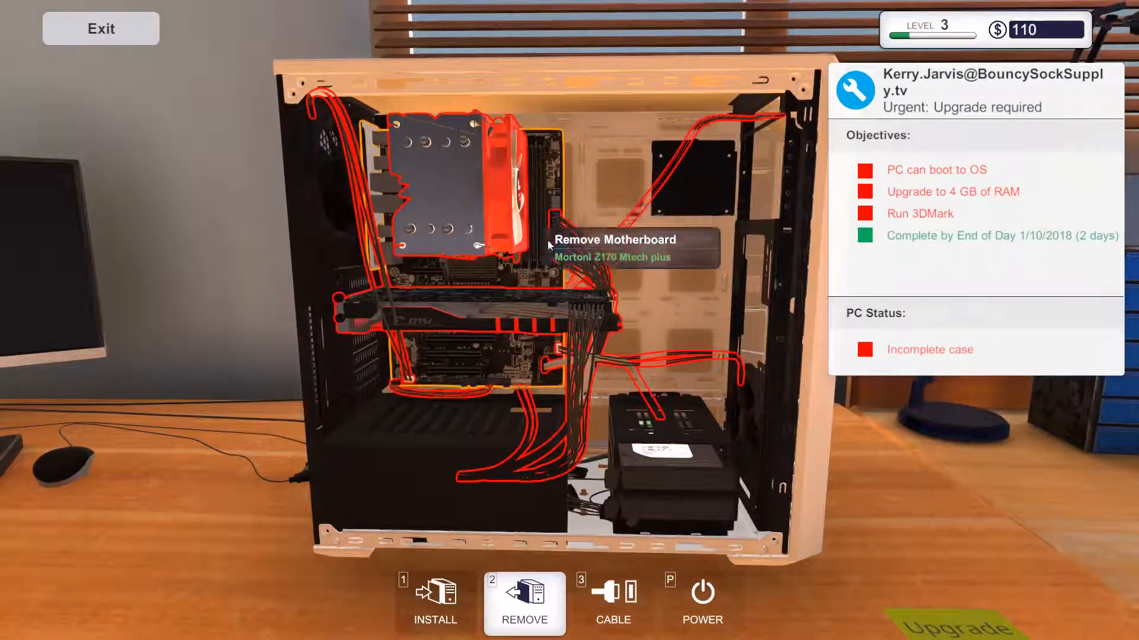
drag(551, 245, 427, 250)
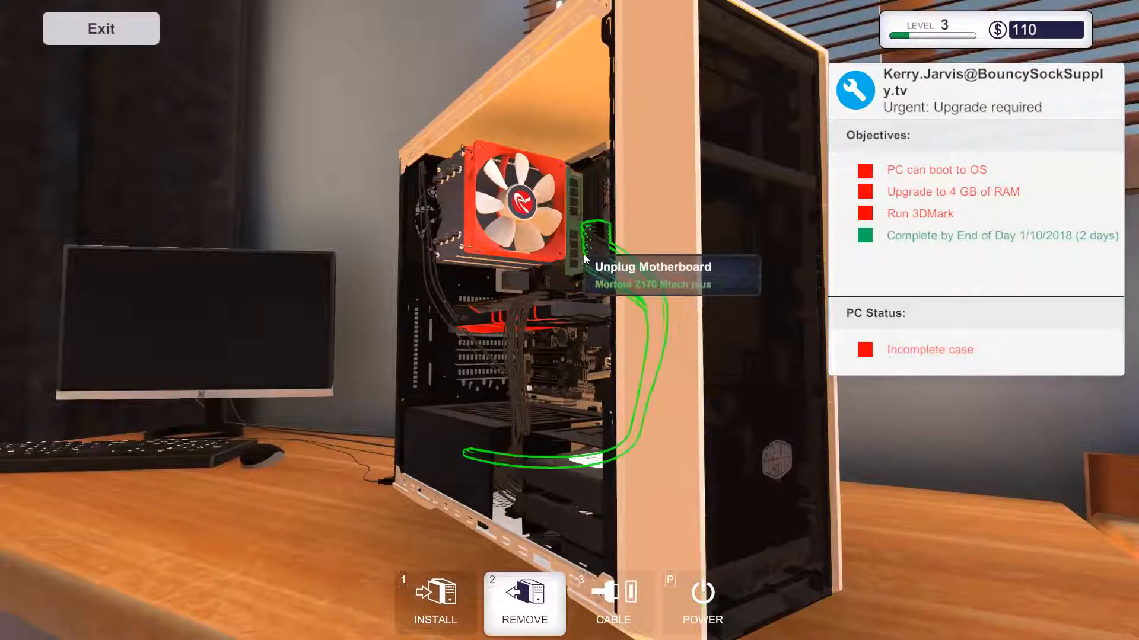
click(574, 281)
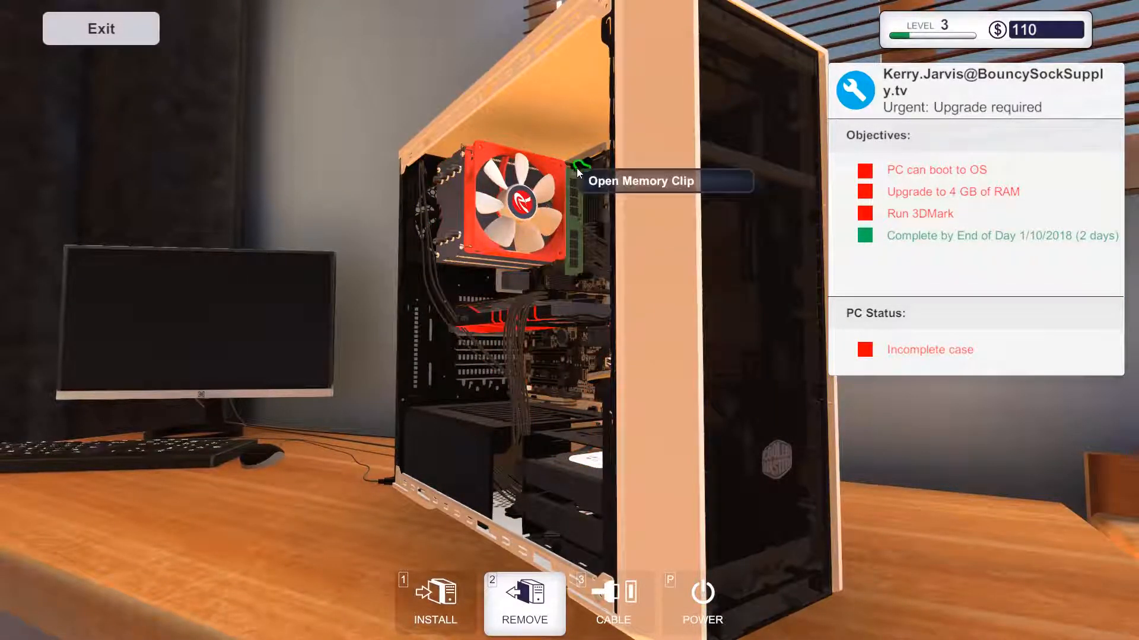
click(576, 167)
click(577, 170)
click(577, 170)
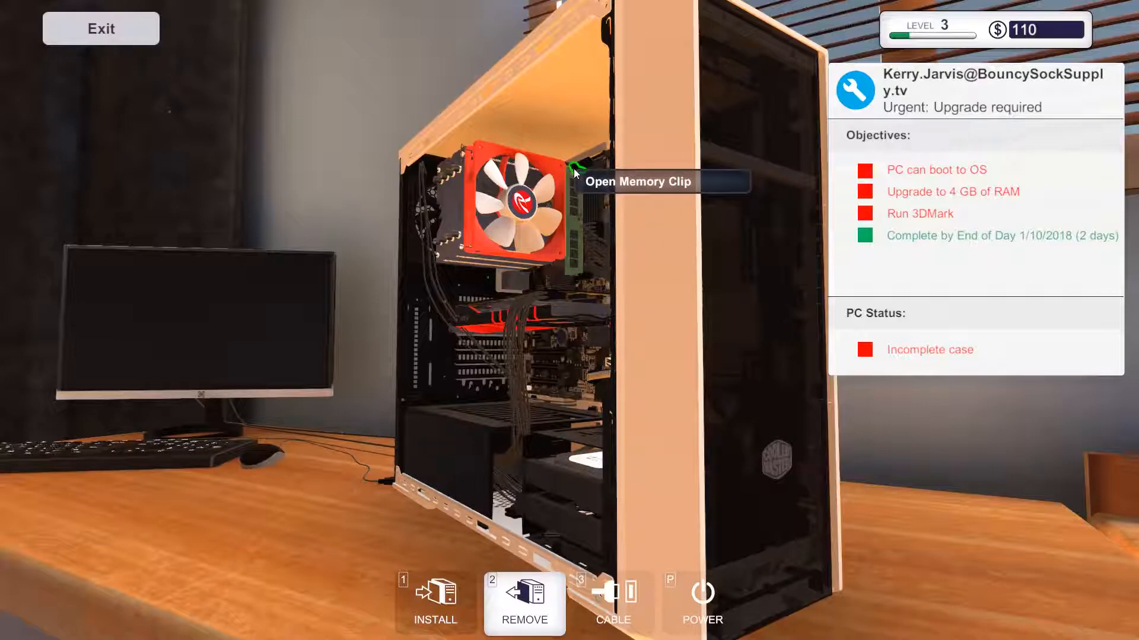
click(578, 208)
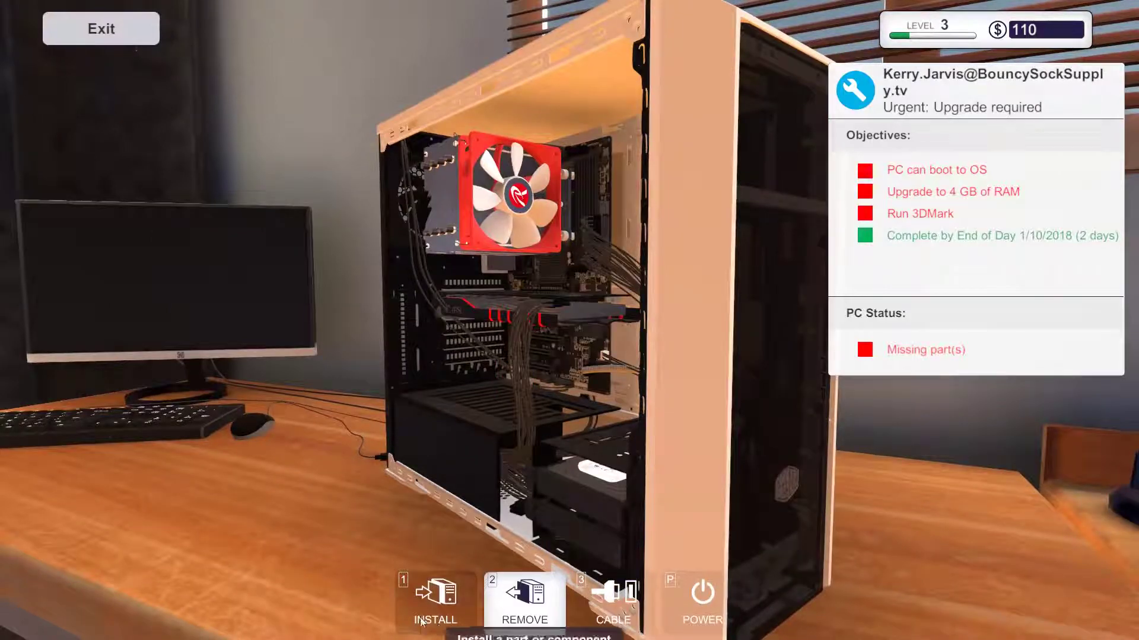
Install the DFL MOTIV8OR 4 GB stick from inventory into the motherboard
click(435, 594)
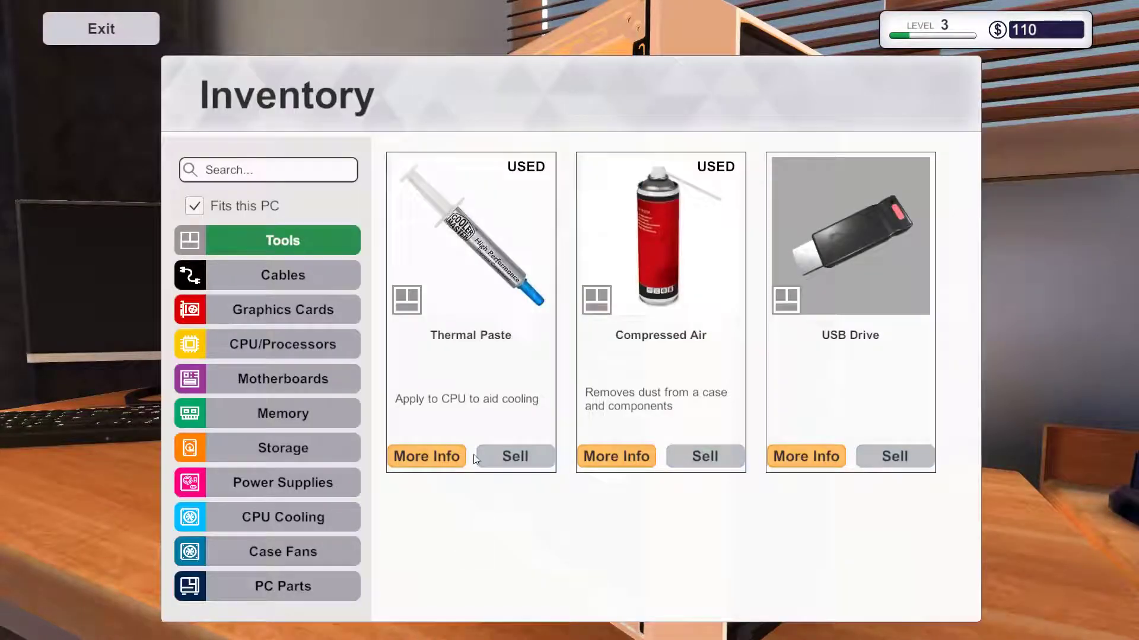
click(277, 405)
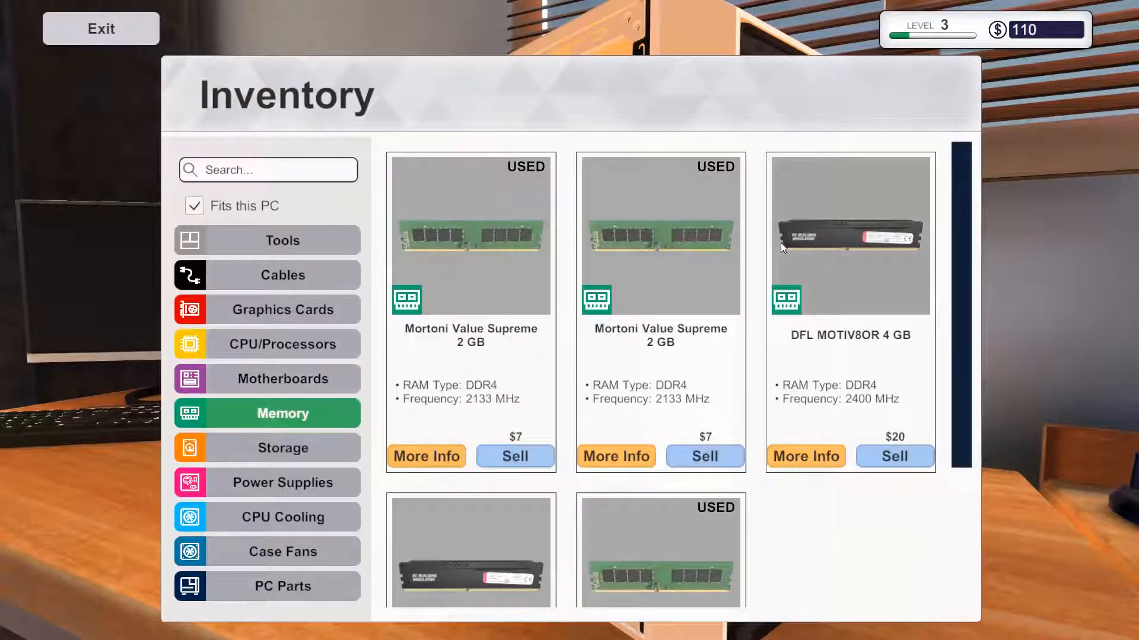
click(810, 314)
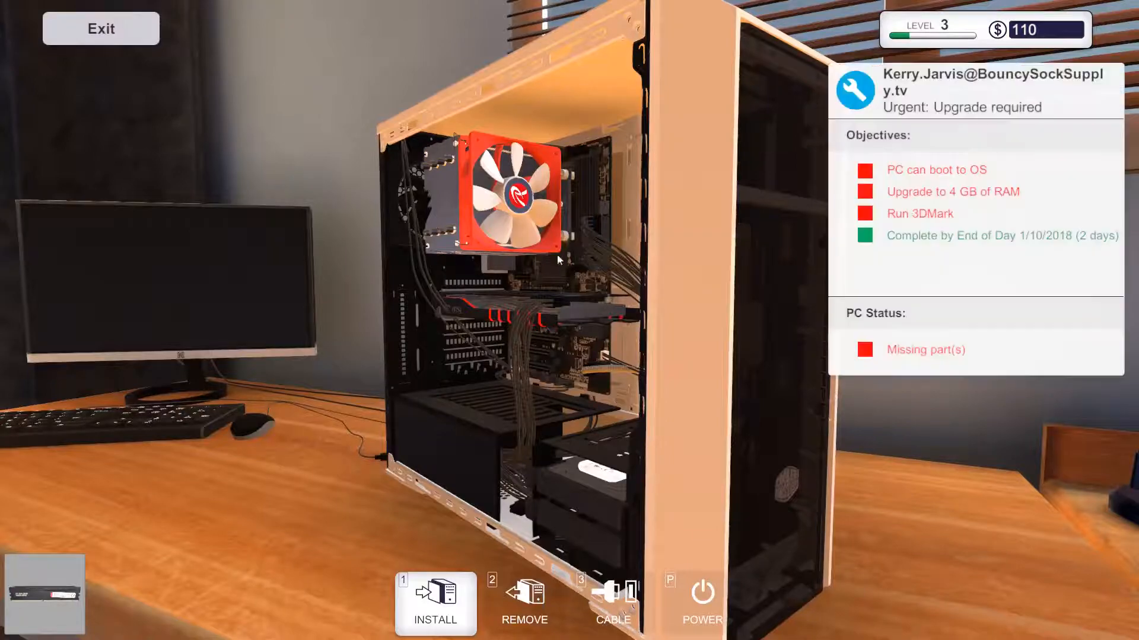
click(565, 249)
key(2)
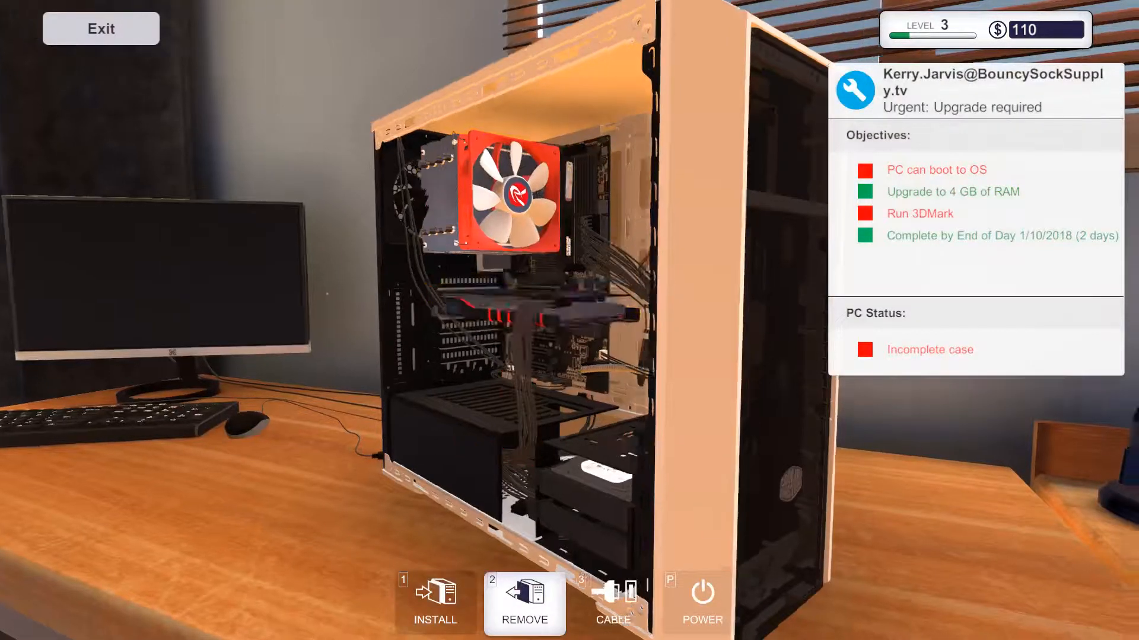
Refit the side panel from inventory onto the white case
drag(564, 250, 497, 179)
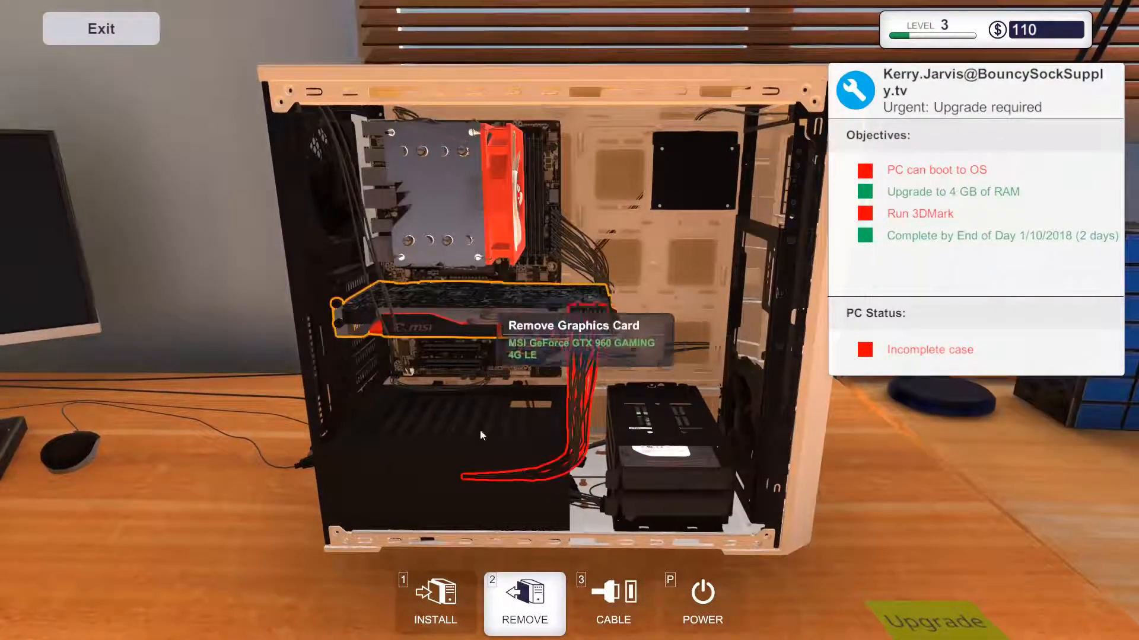
click(450, 624)
click(284, 586)
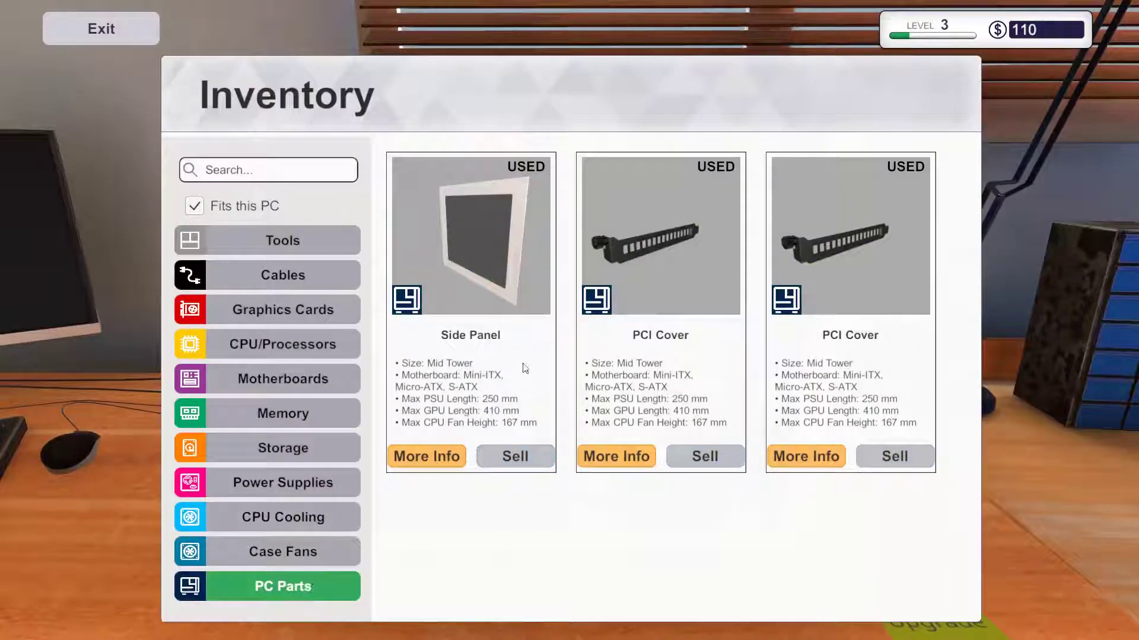
click(480, 278)
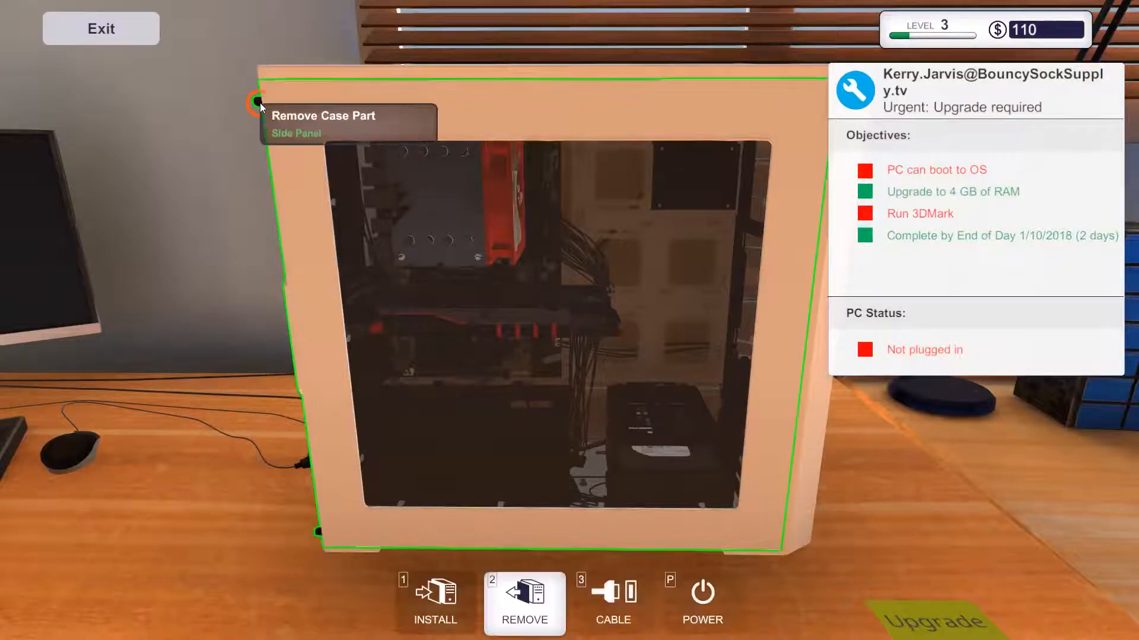
Connect the desk cables, display cable and power cord to the white case's rear ports
key(Left)
key(3)
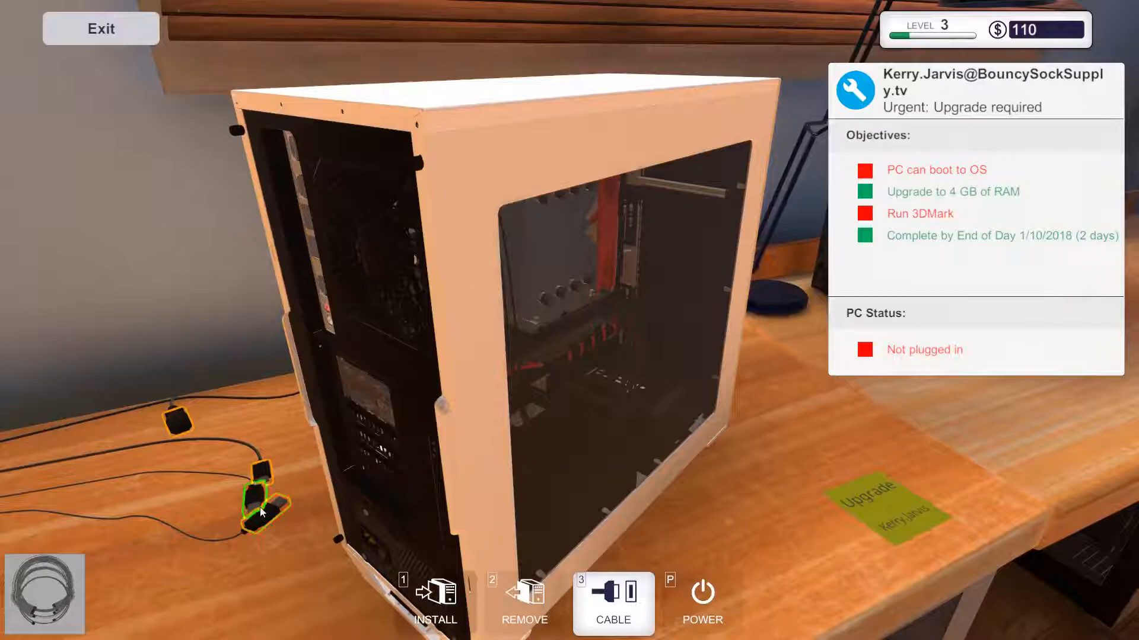
click(262, 512)
click(322, 246)
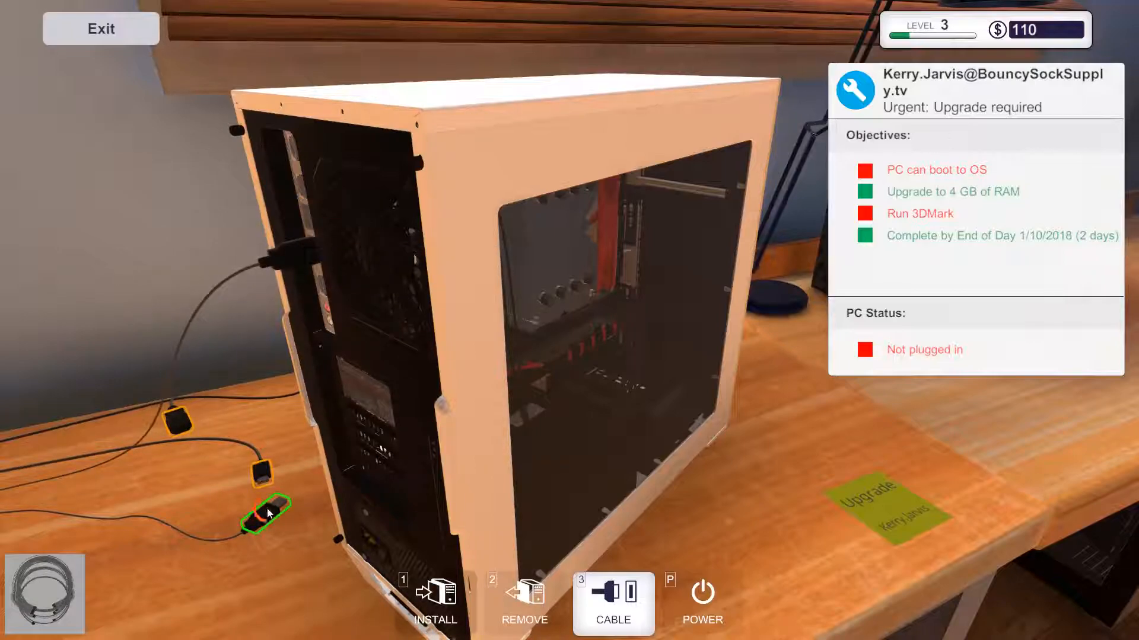
click(267, 508)
click(312, 245)
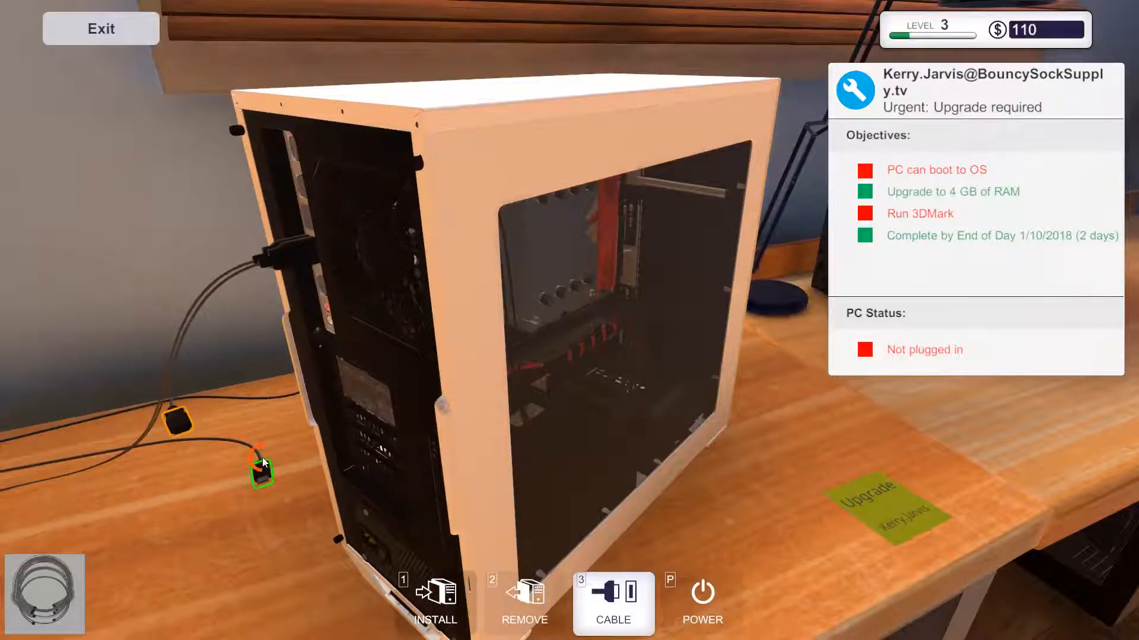
click(263, 457)
click(382, 394)
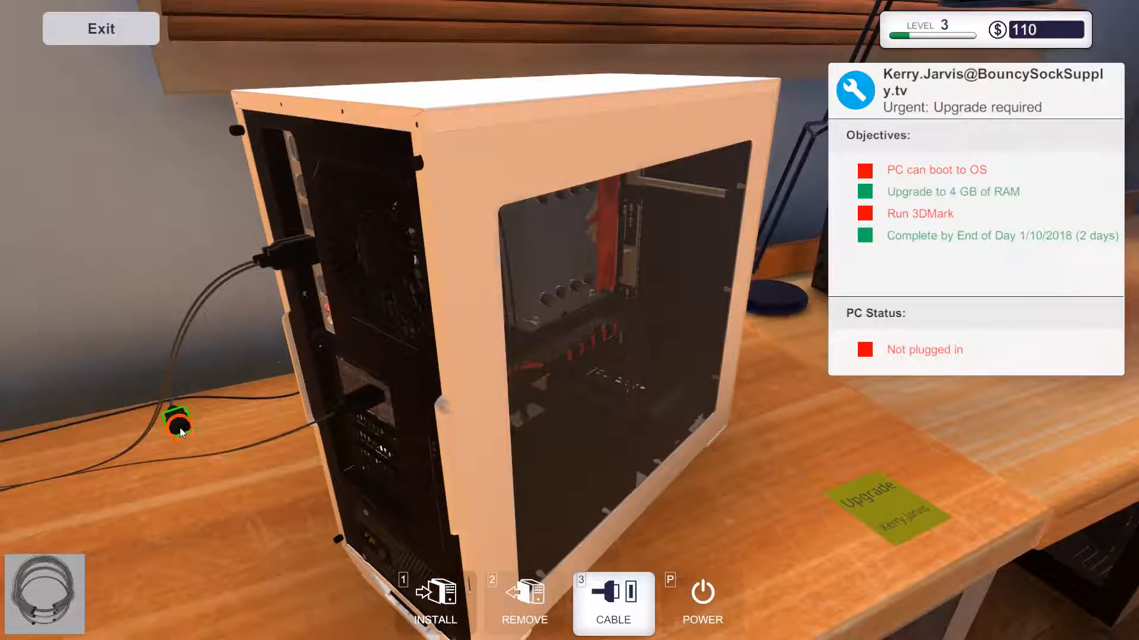
click(370, 538)
Insert the USB Drive from inventory into a rear USB port so the PC is ready to boot
click(436, 596)
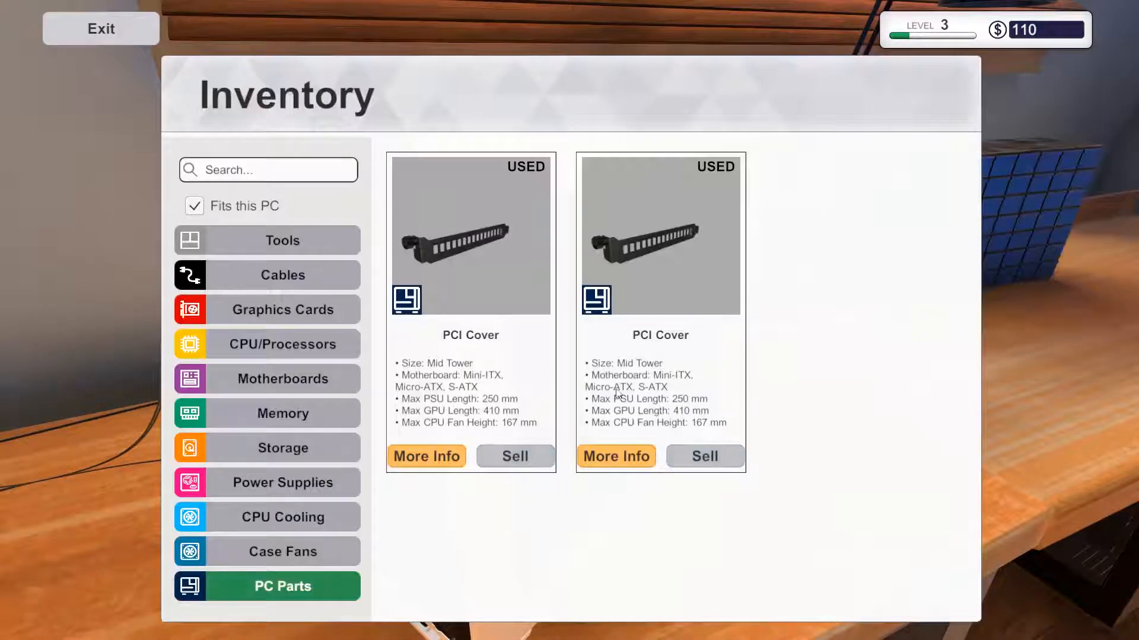
click(288, 245)
click(850, 236)
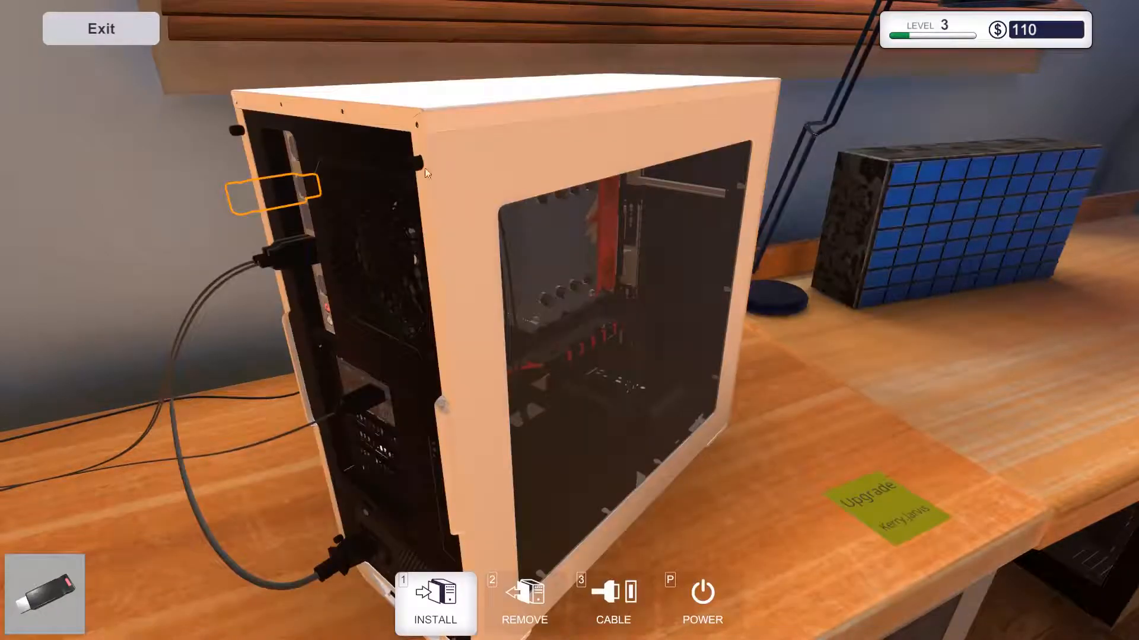
click(293, 184)
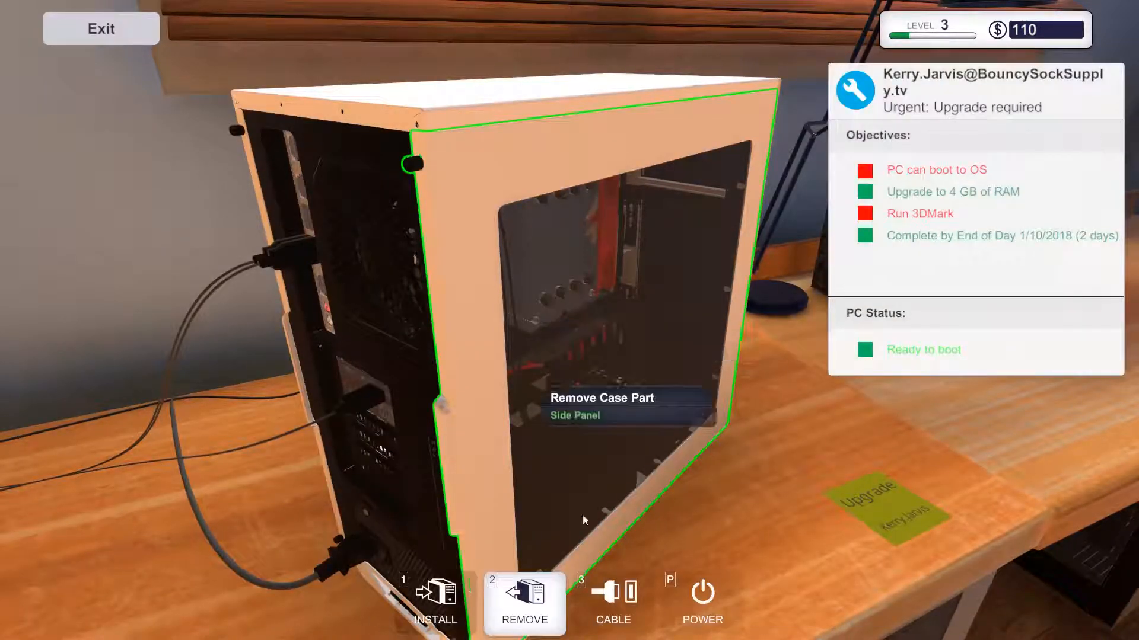
click(445, 618)
click(849, 236)
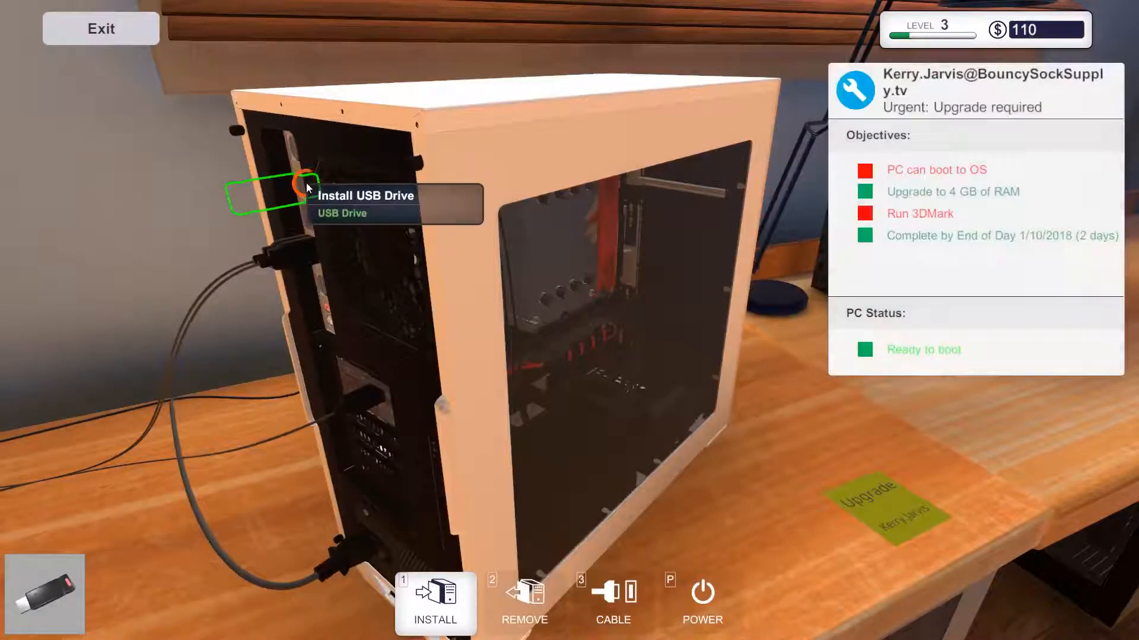
click(307, 182)
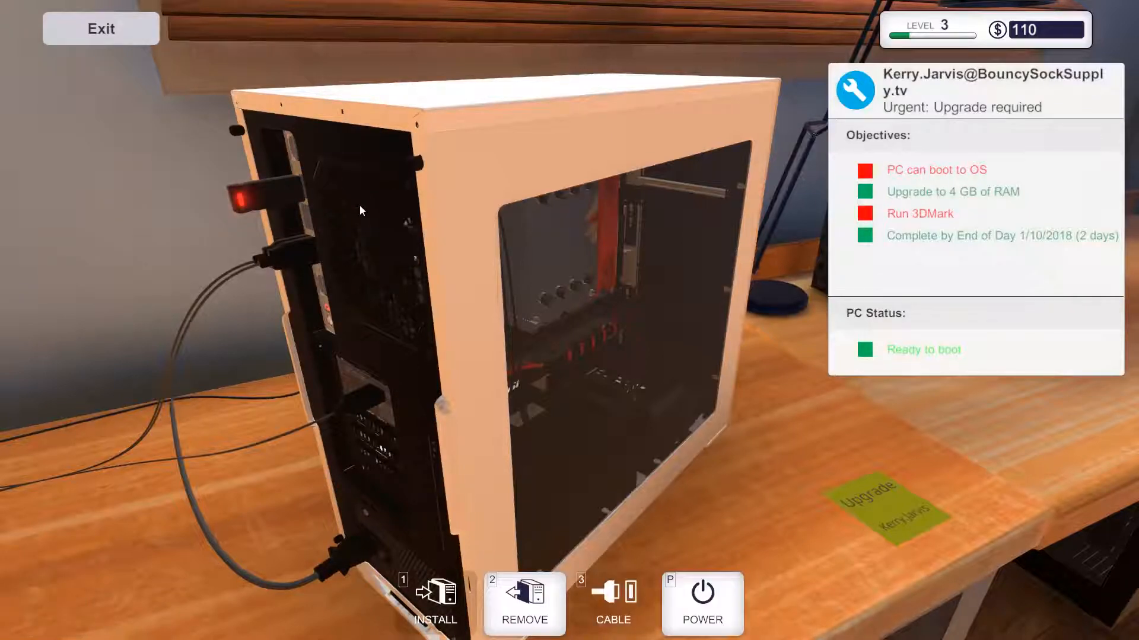
Walk to the black customer PC and remove its side panel
key(Escape)
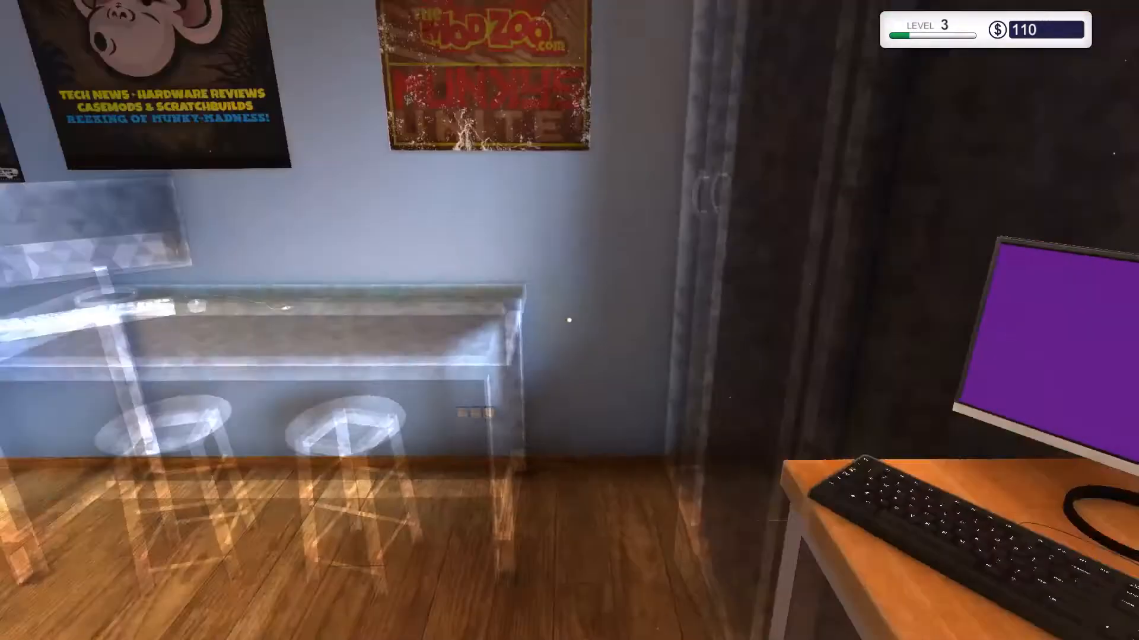
key(w)
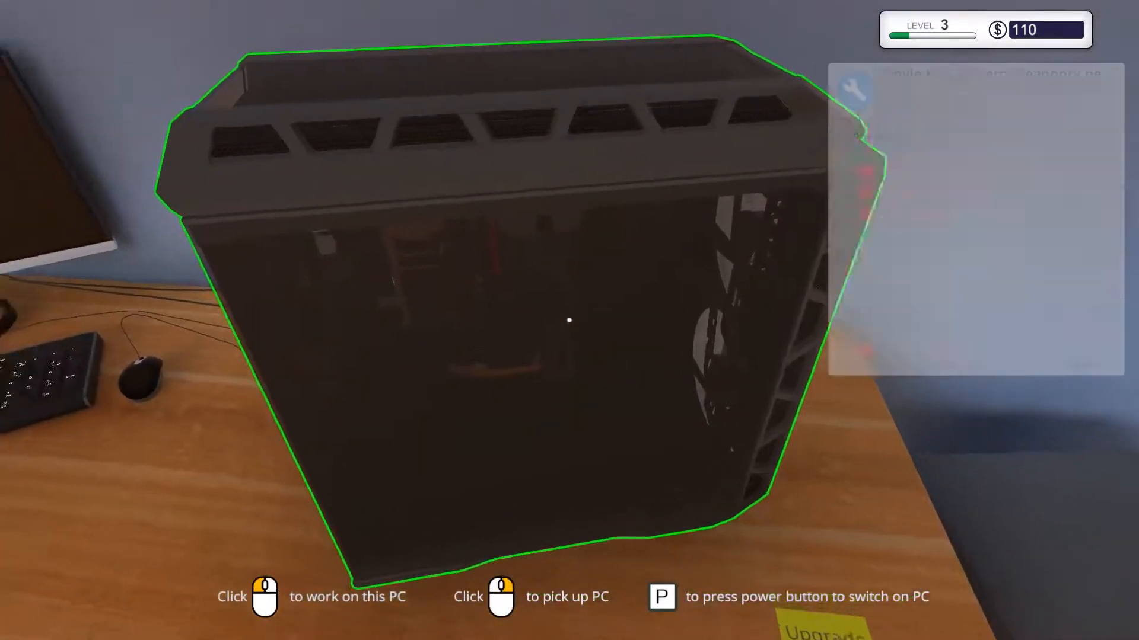
click(569, 320)
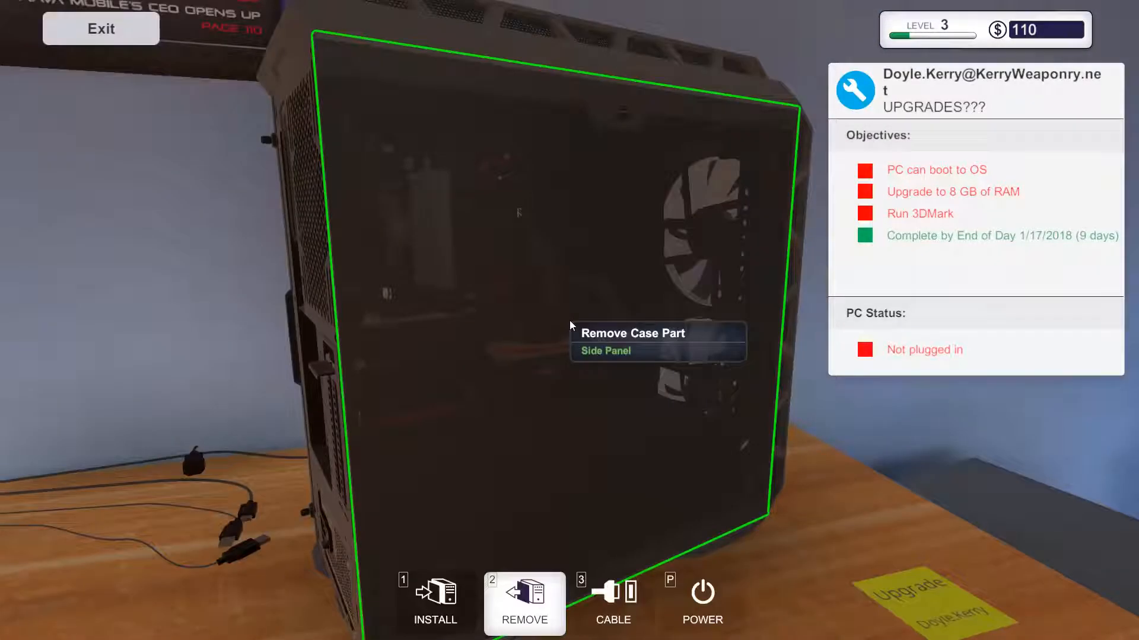
click(624, 122)
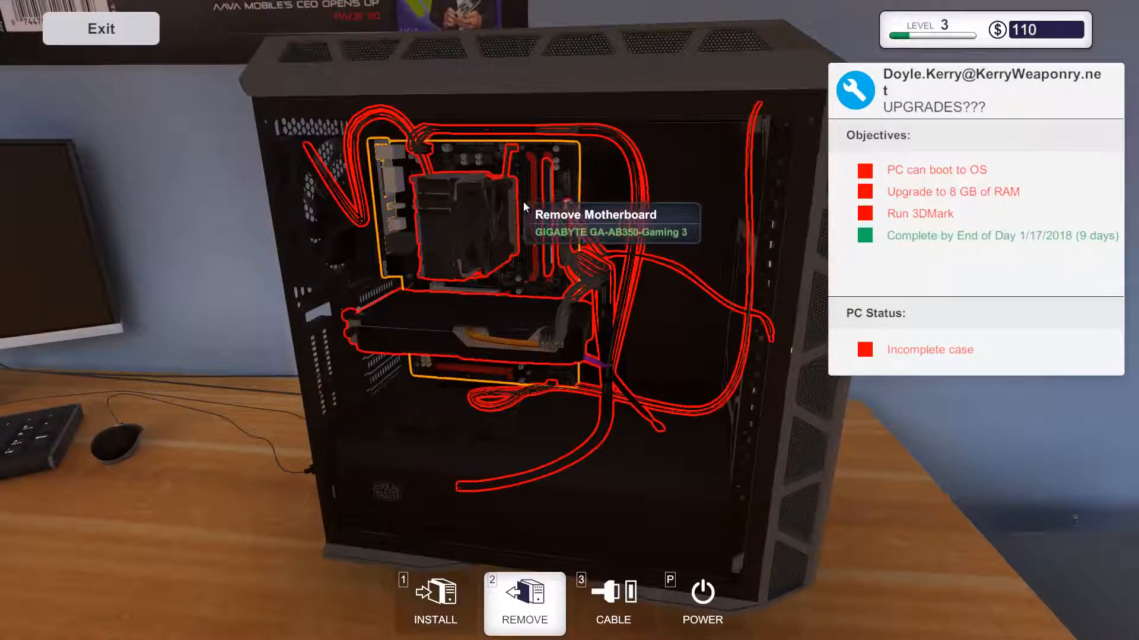
Install 3DMark Advanced Edition on the desk computer via the program installer
key(Escape)
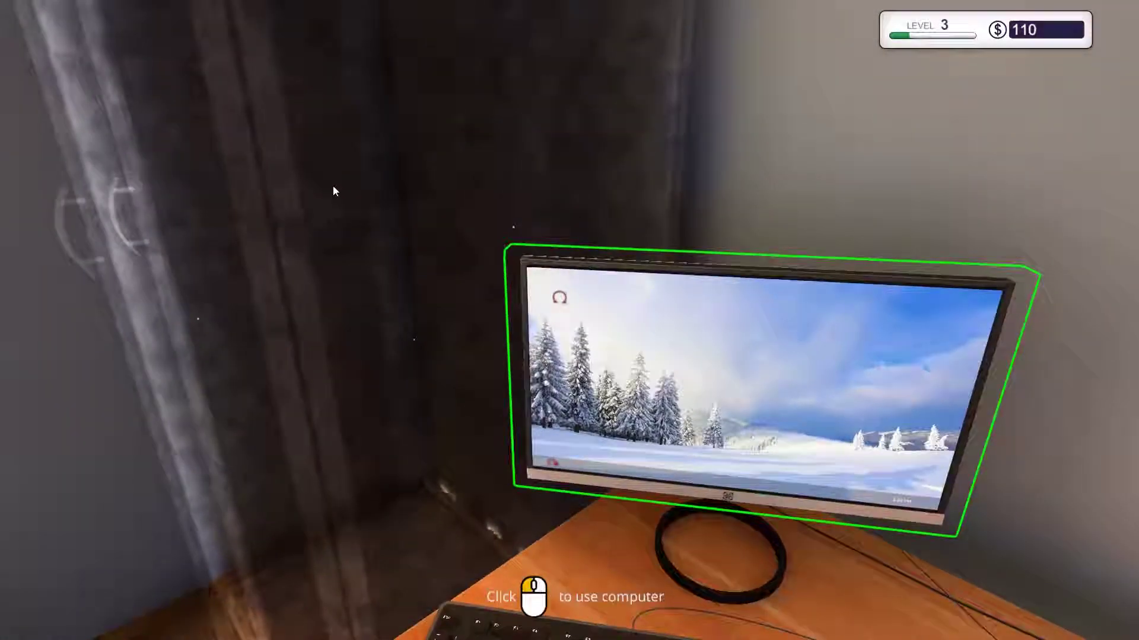
click(335, 191)
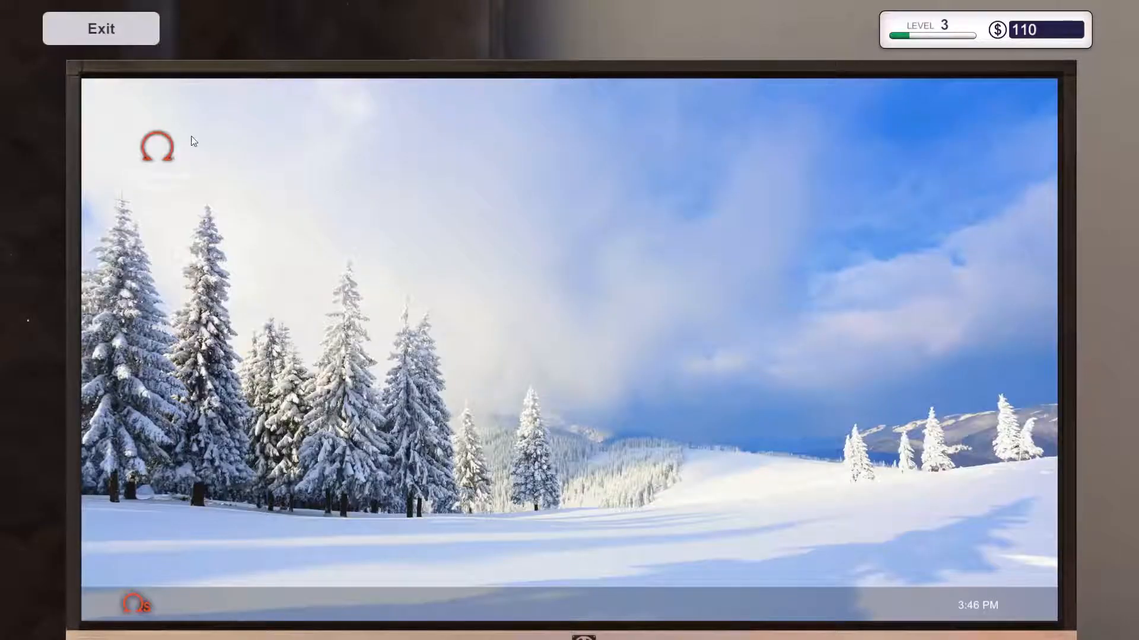
double_click(165, 147)
click(490, 208)
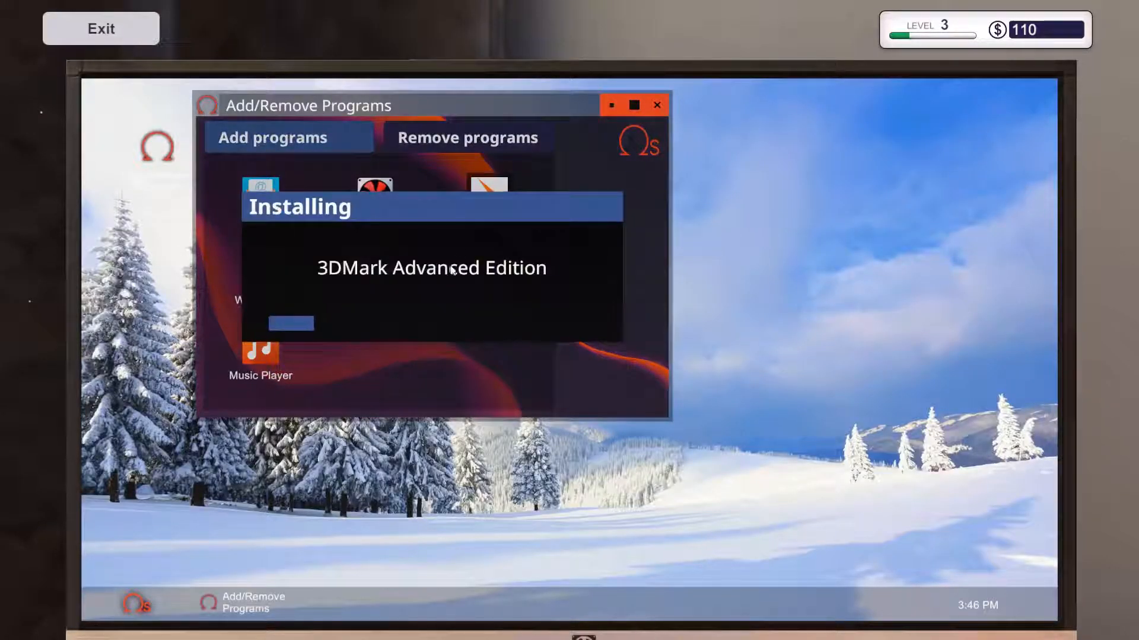
key(Escape)
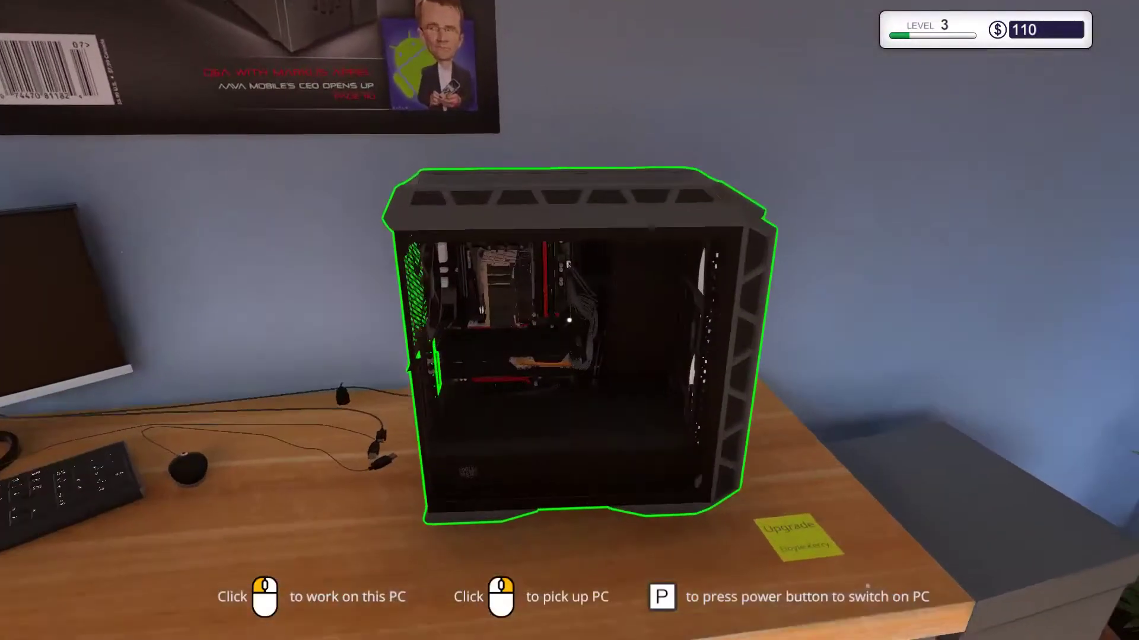
click(569, 321)
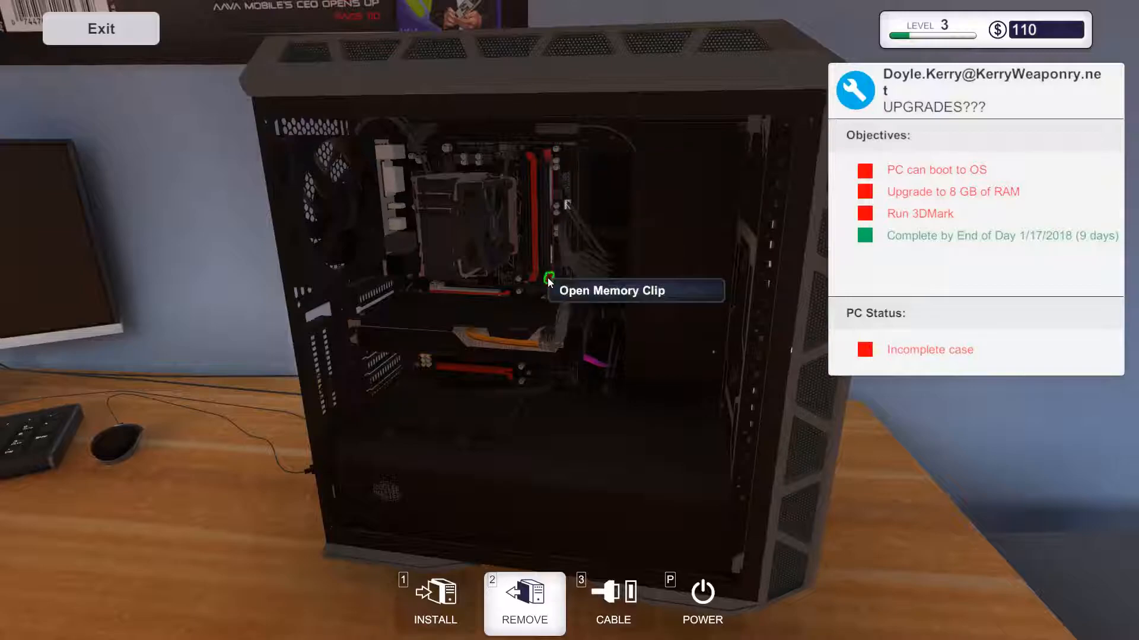
Swap the old RAM for the 8 GB memory stick in the black PC's motherboard
click(549, 249)
click(437, 595)
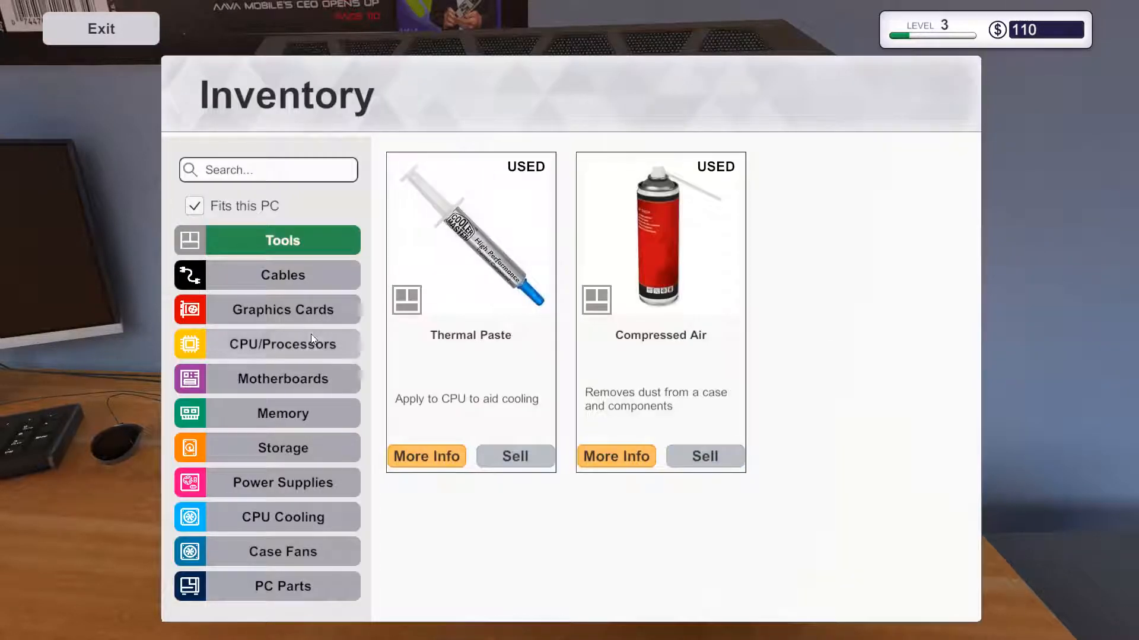
click(314, 415)
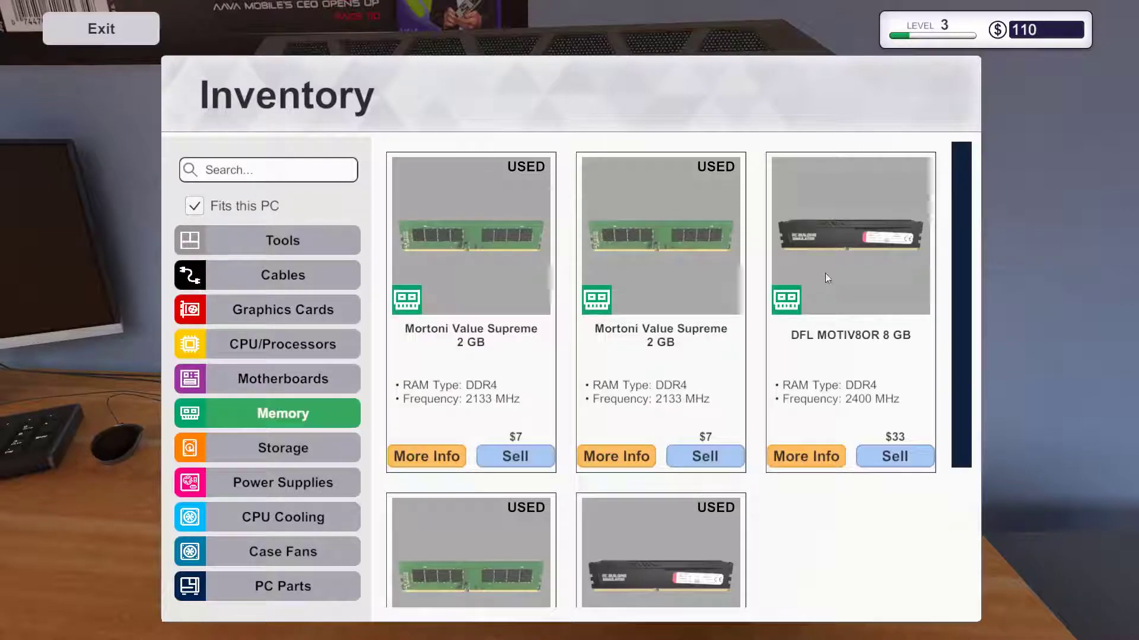
click(827, 304)
click(550, 231)
key(2)
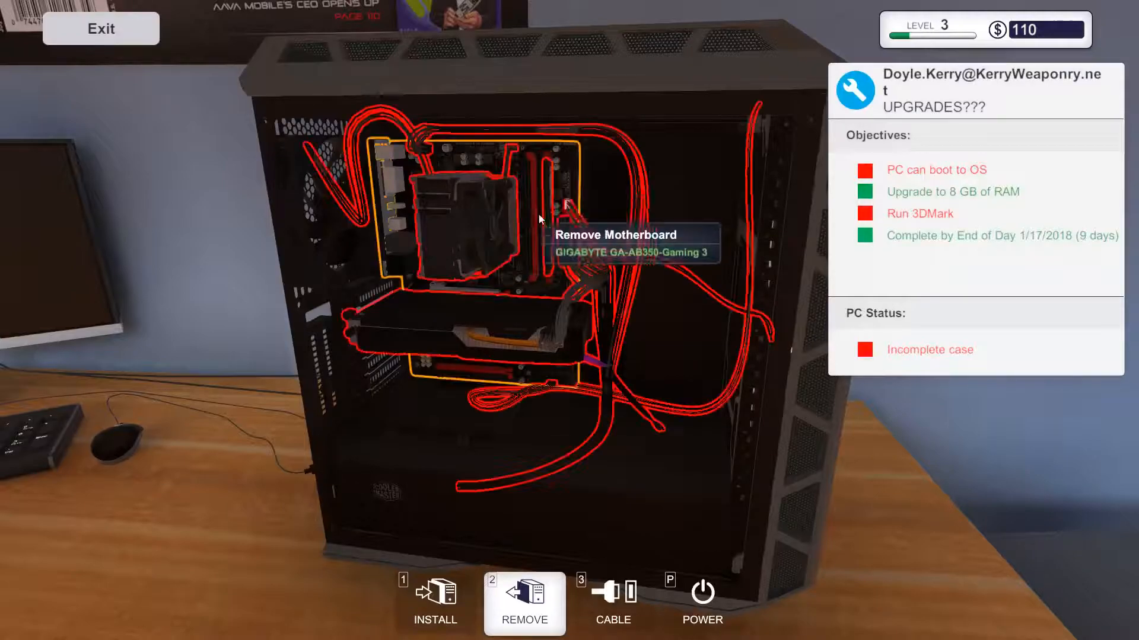
Reattach the side panel from inventory to the black case
click(449, 587)
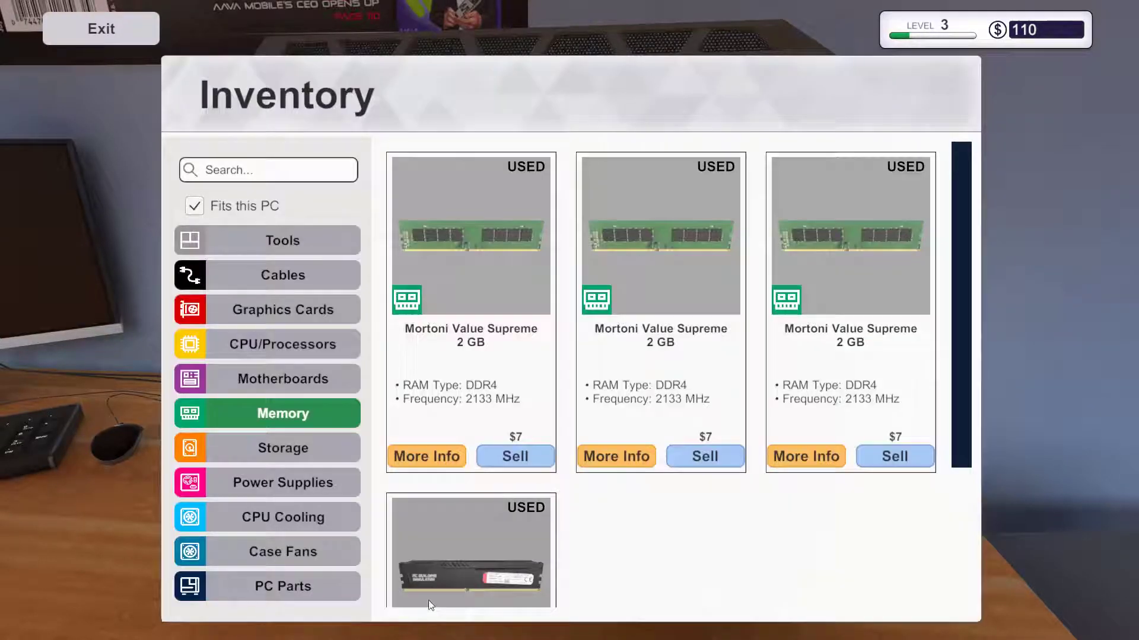
click(322, 586)
click(488, 258)
click(461, 280)
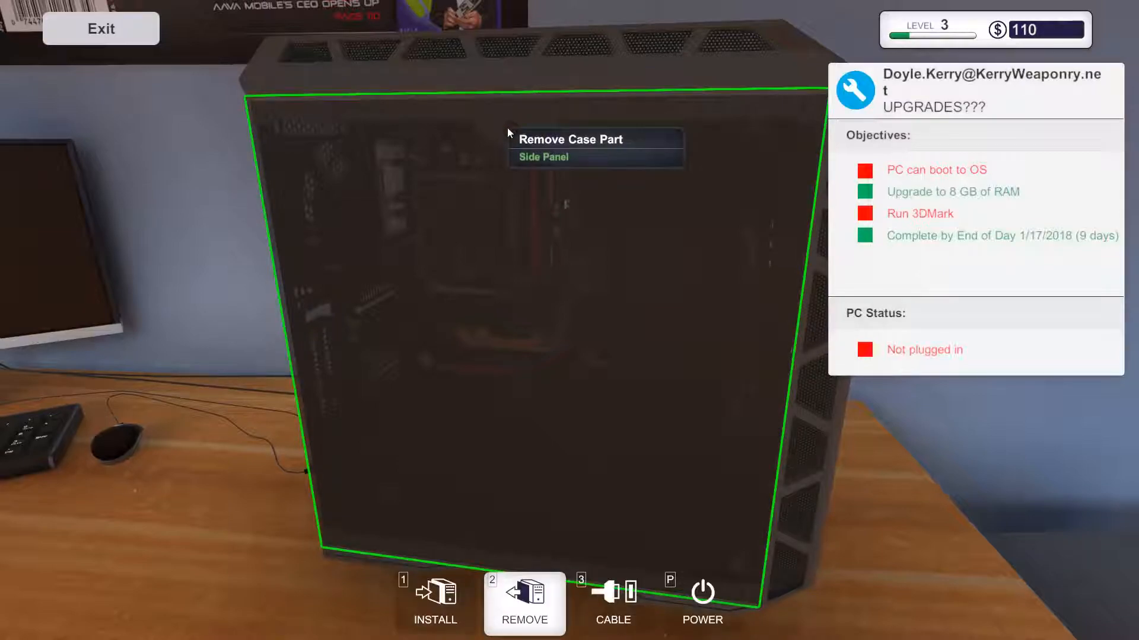
Restart the desk computer to finish the 3DMark install and return to the black PC
key(Escape)
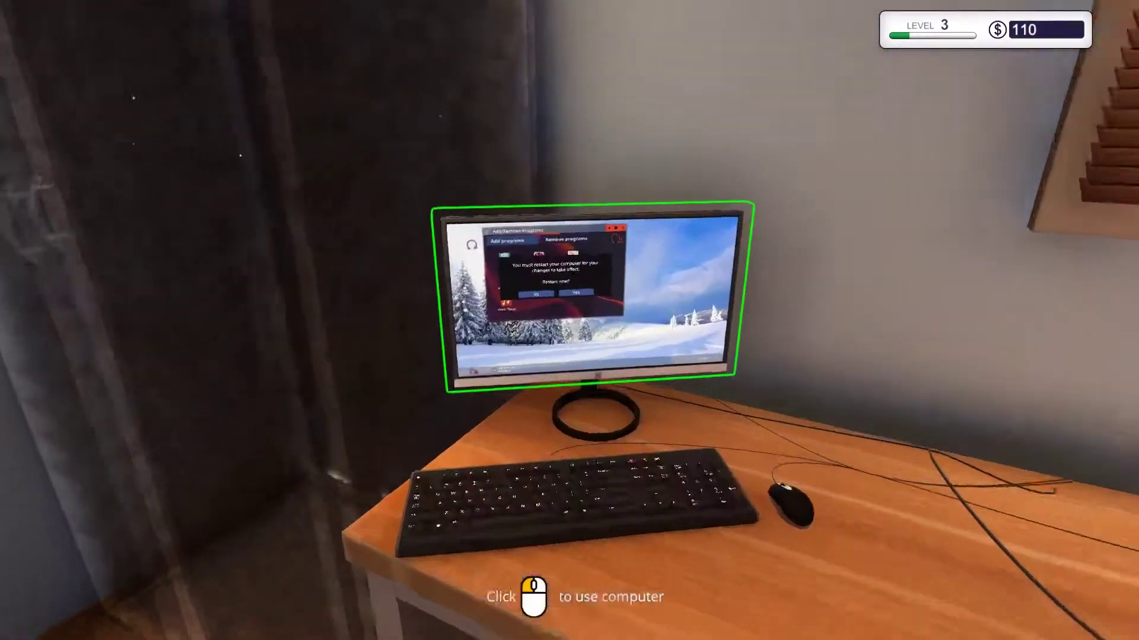
click(570, 321)
click(494, 325)
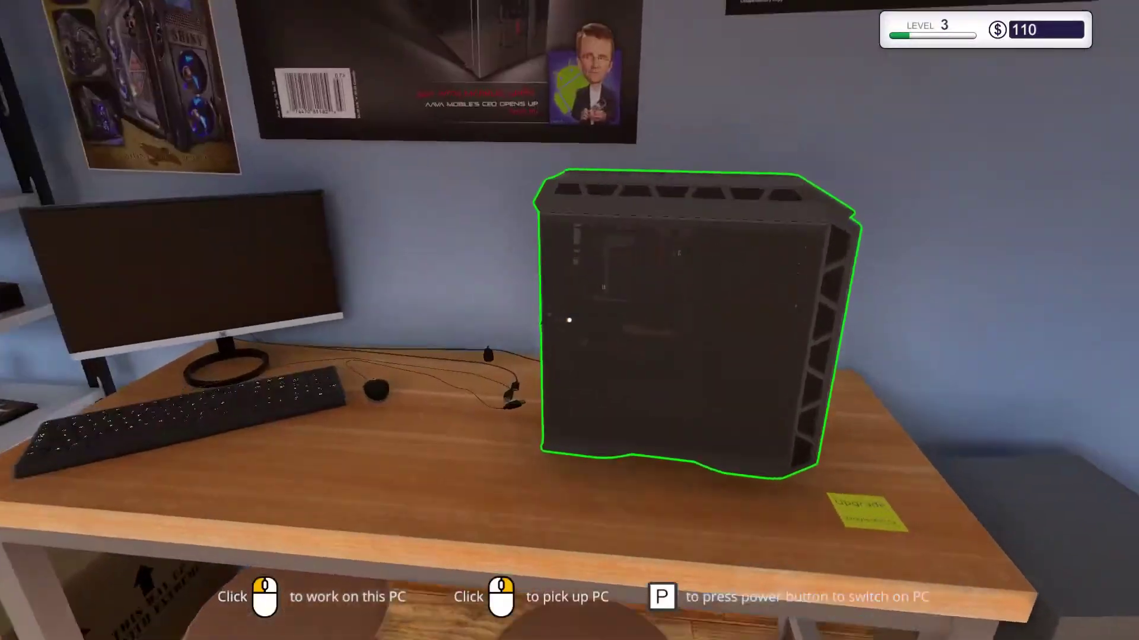
click(569, 320)
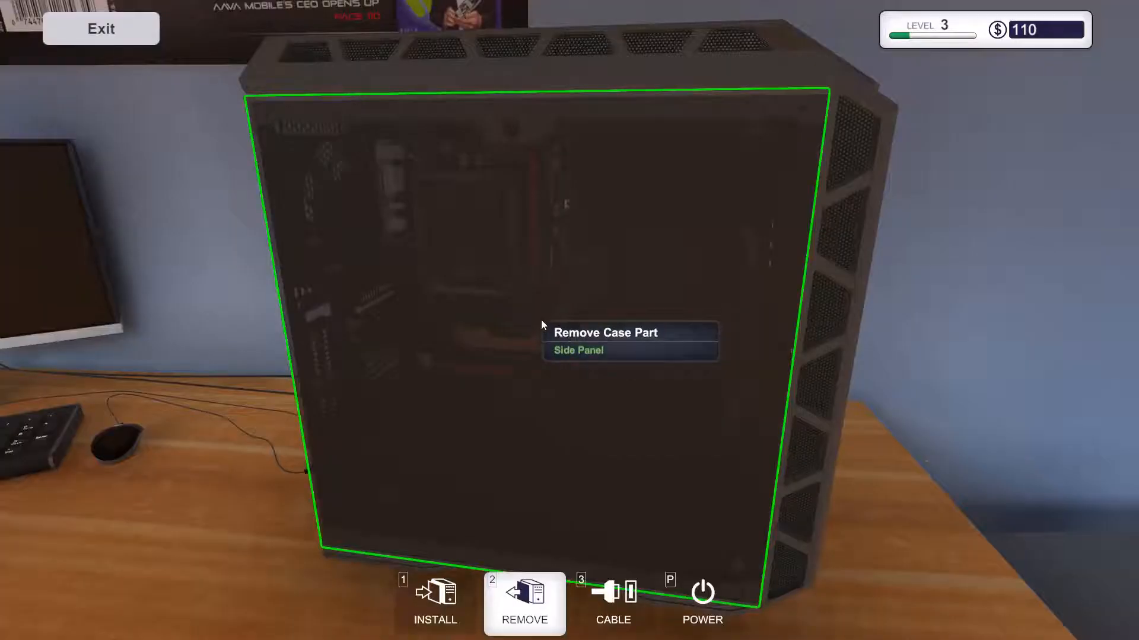
Connect all rear cables and the power plug on the black PC so it reads Ready to boot
click(614, 597)
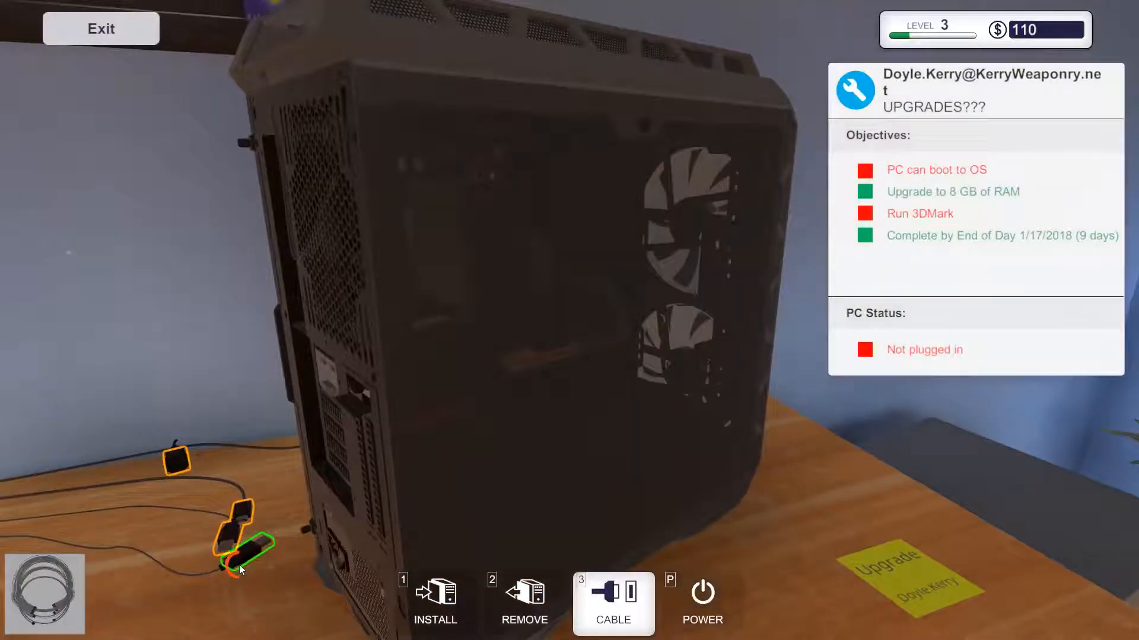
click(239, 565)
click(292, 280)
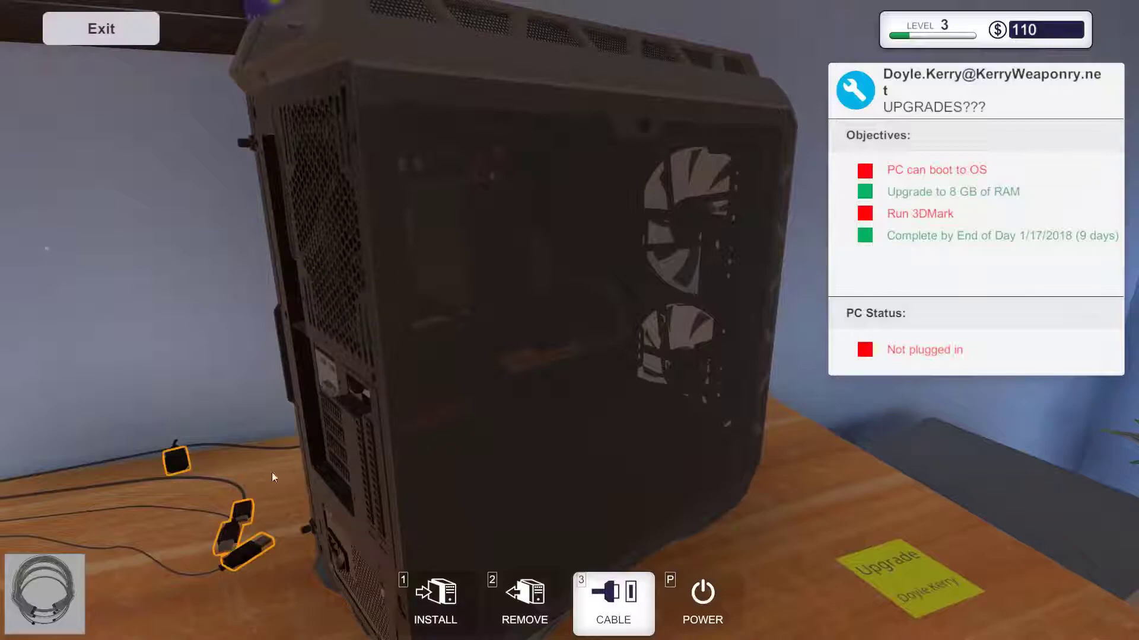
click(248, 558)
click(305, 280)
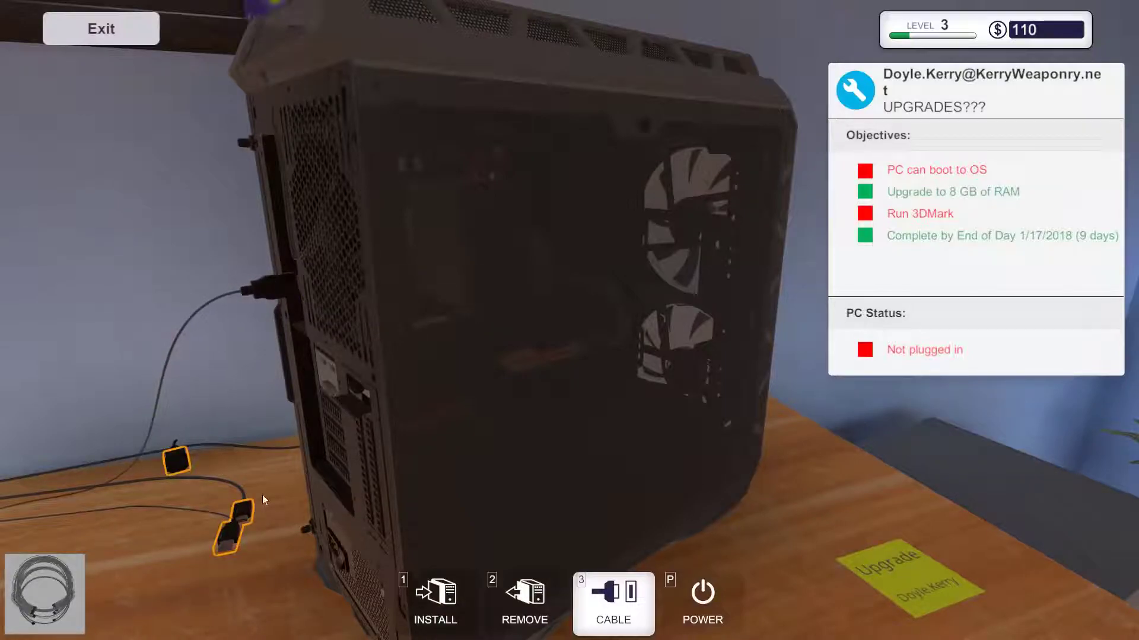
click(233, 529)
click(307, 278)
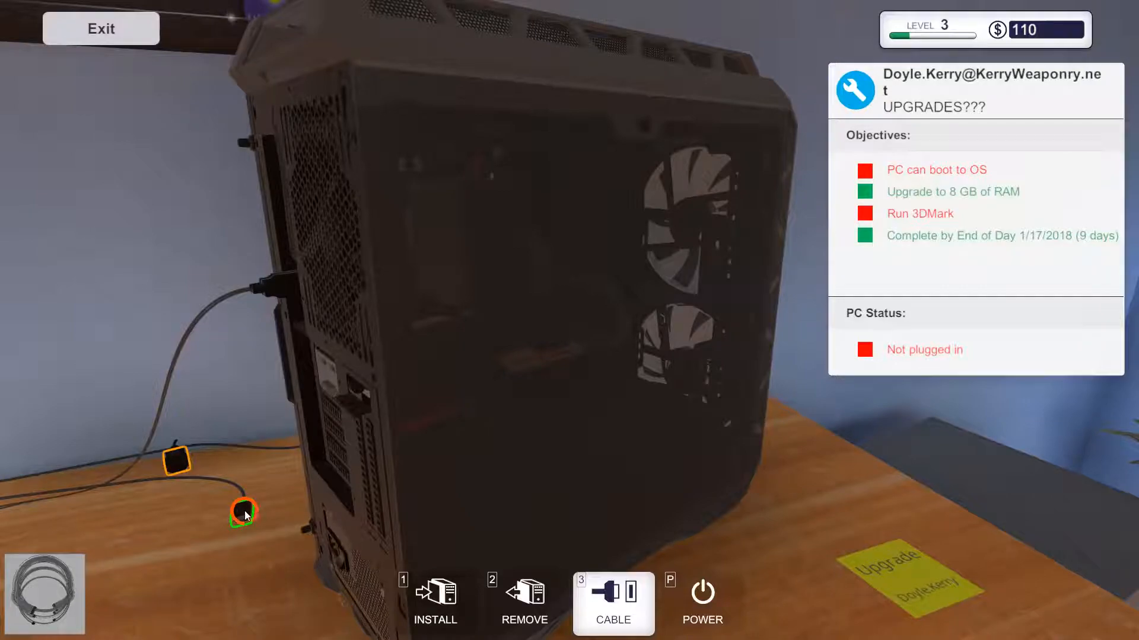
click(245, 511)
click(323, 369)
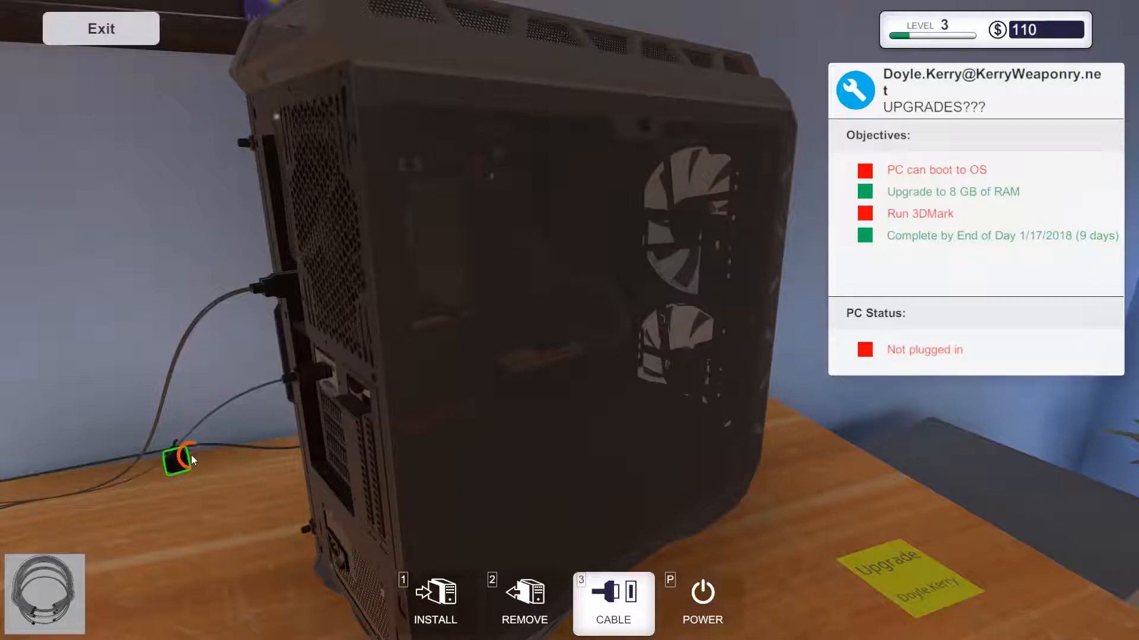
click(334, 542)
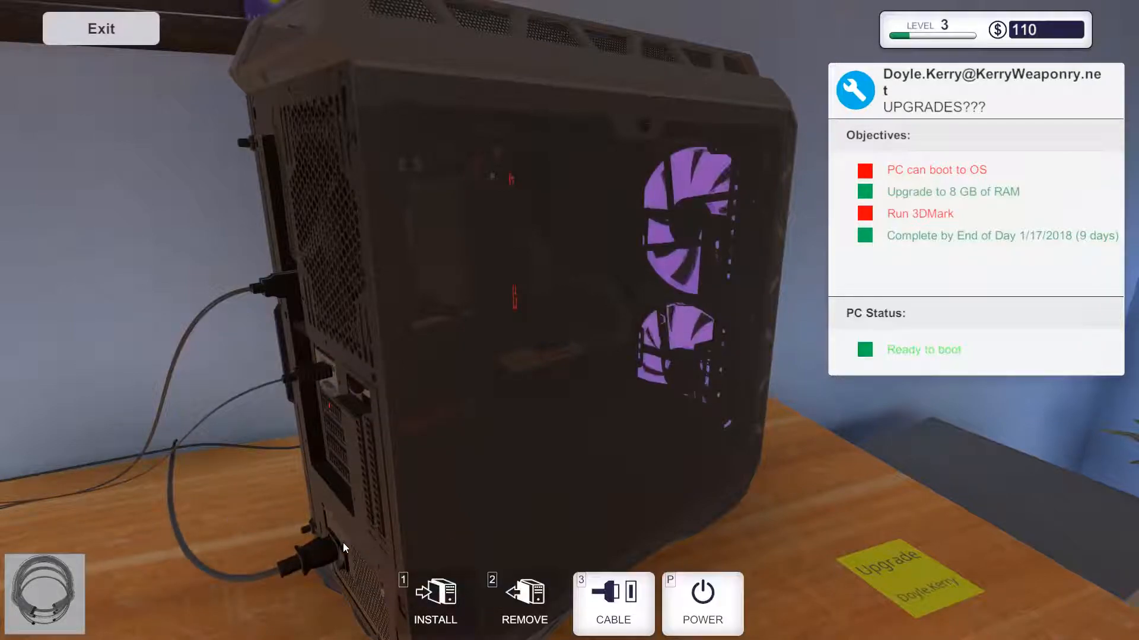
Check the desk computer's desktop, then look through the black PC's inventory and leave
key(Escape)
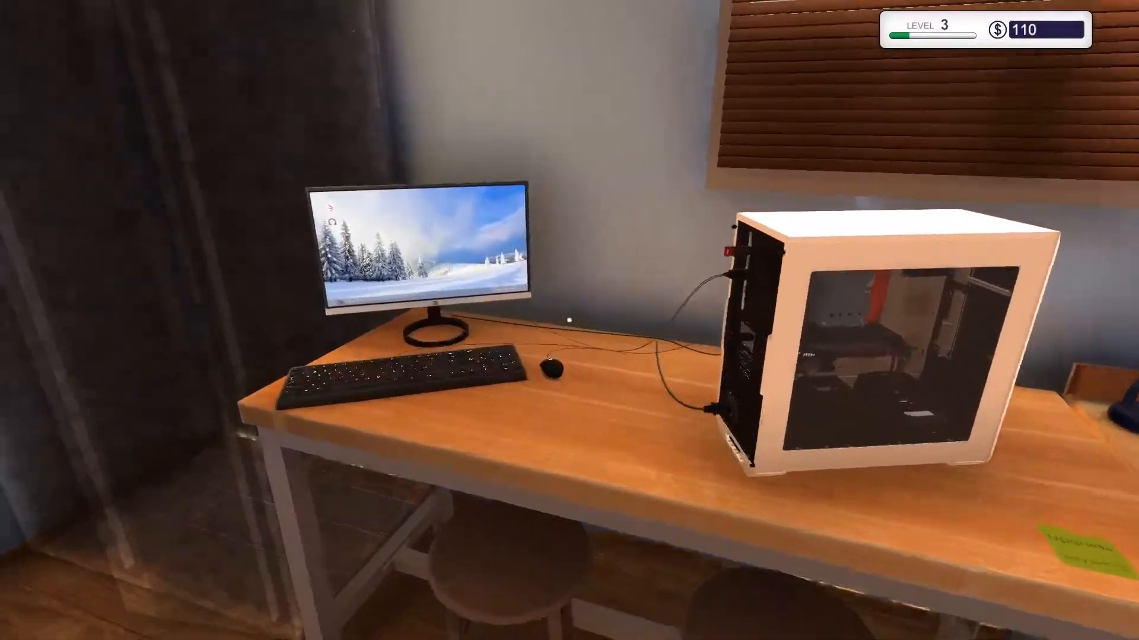
click(570, 320)
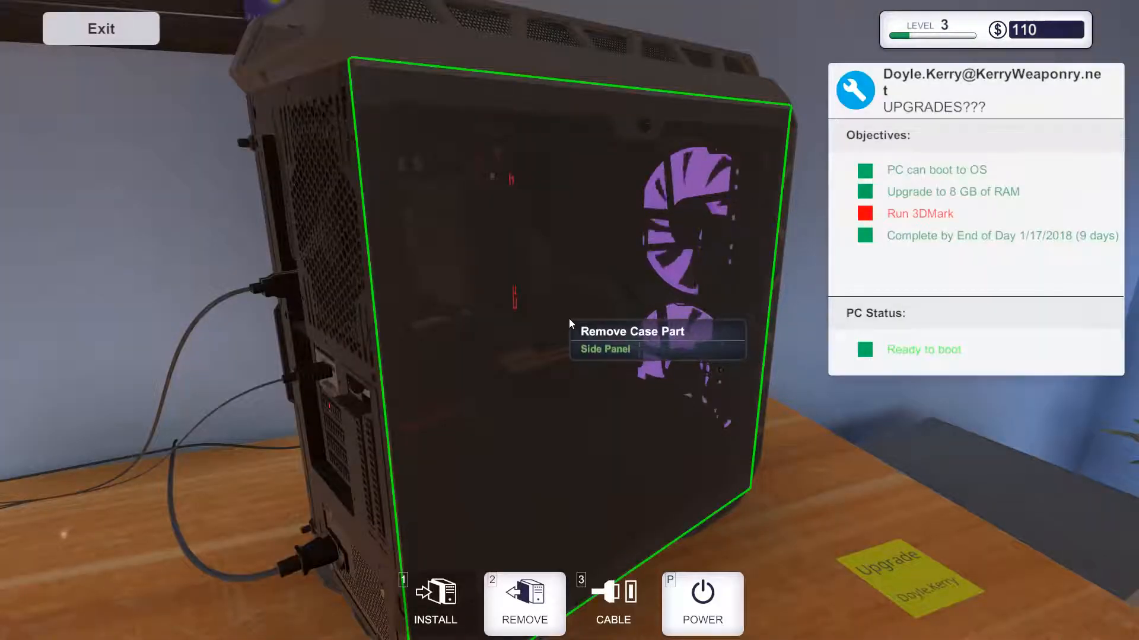
key(Escape)
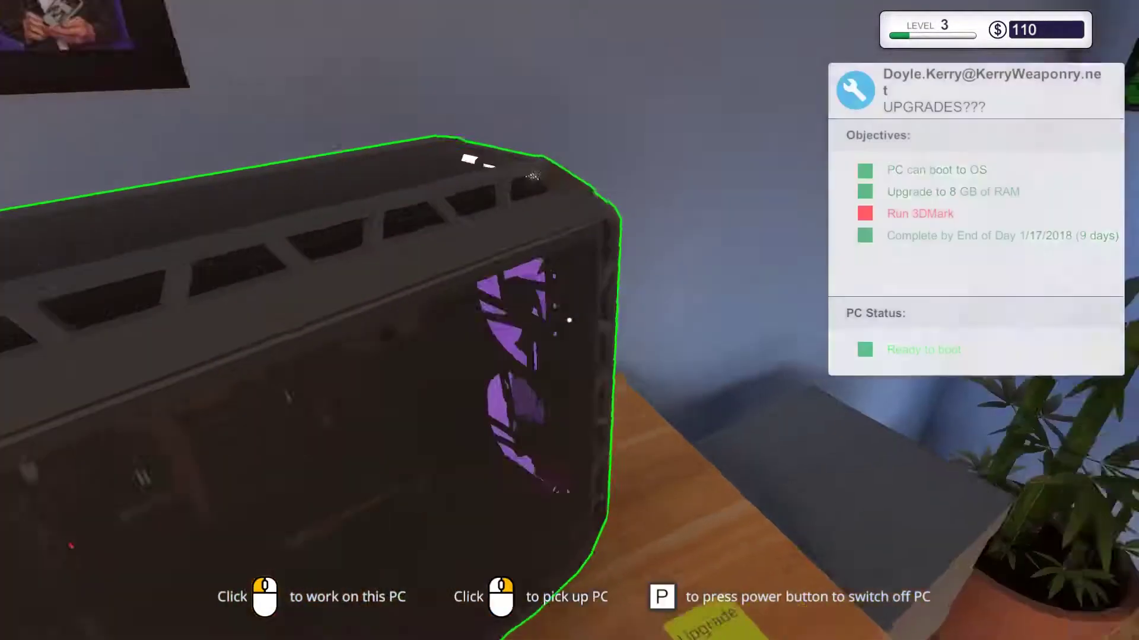
click(570, 320)
click(435, 603)
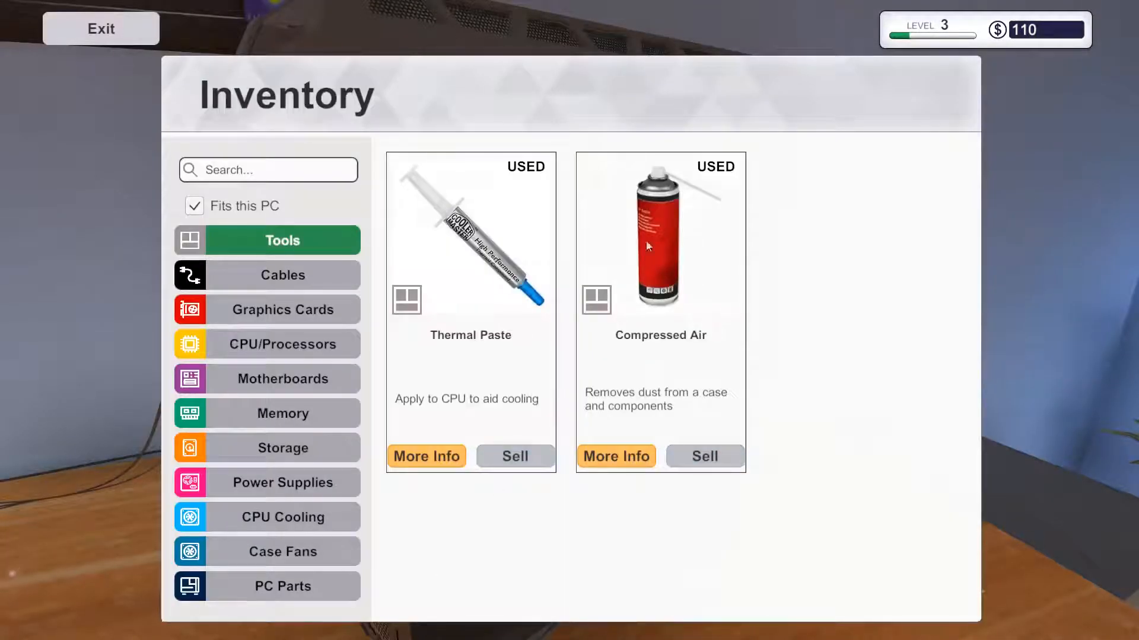
key(Escape)
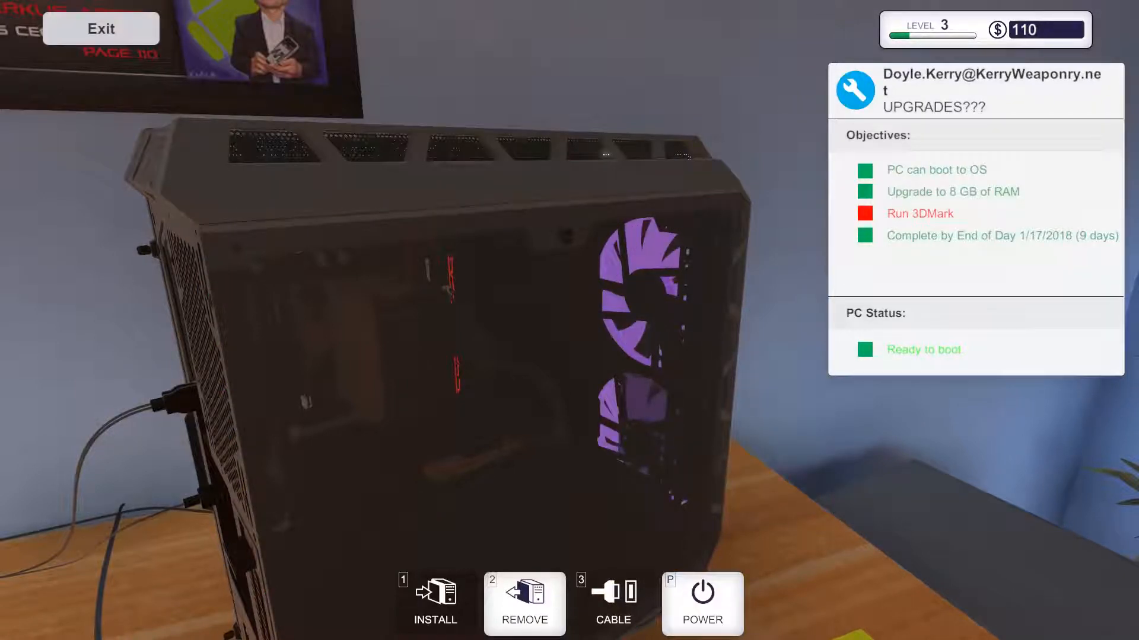
key(Escape)
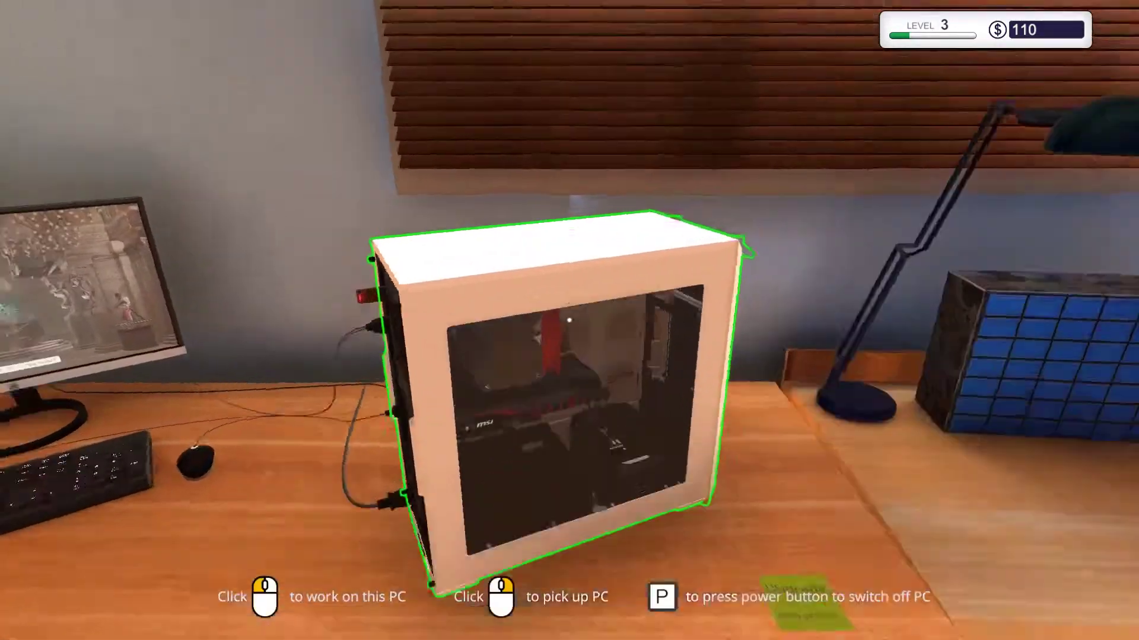
Remove the USB drive from the white PC
click(570, 321)
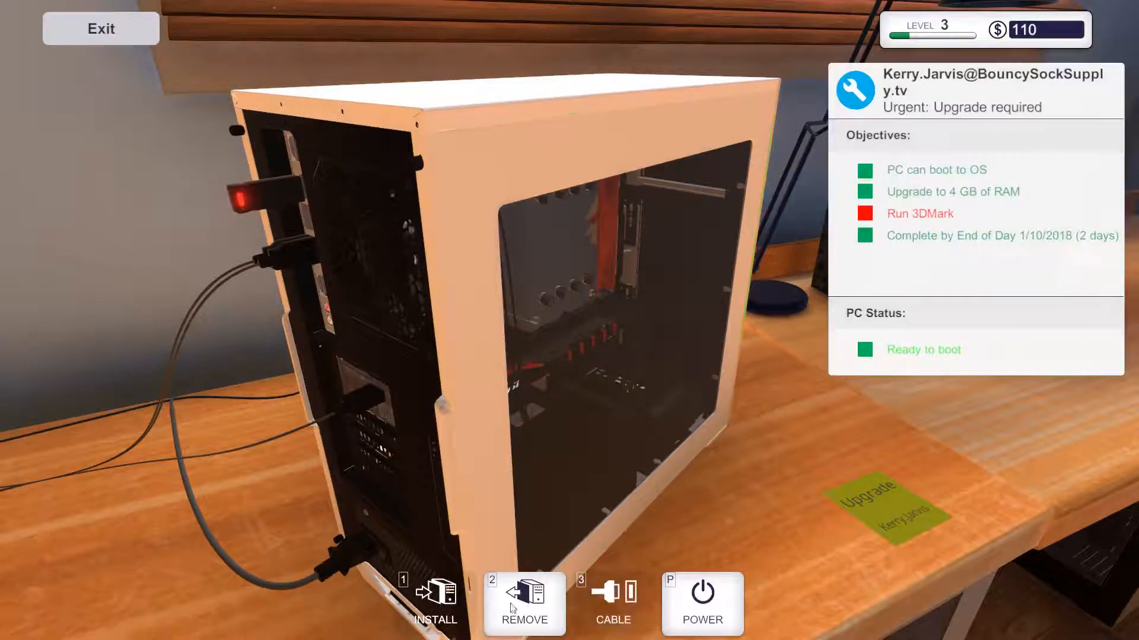
click(260, 199)
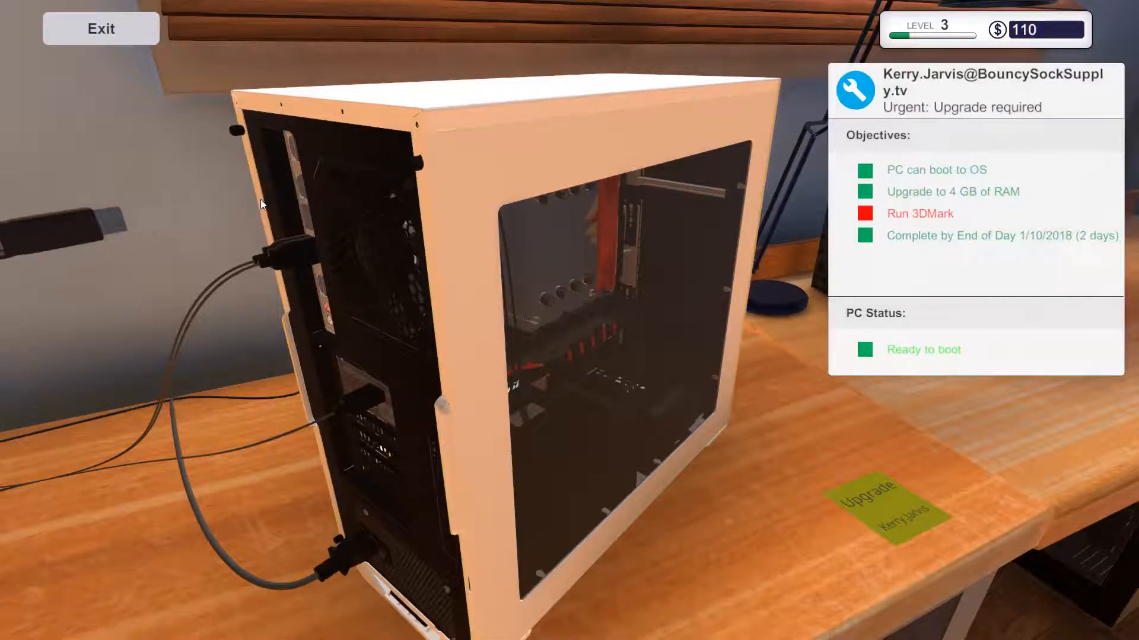
key(Escape)
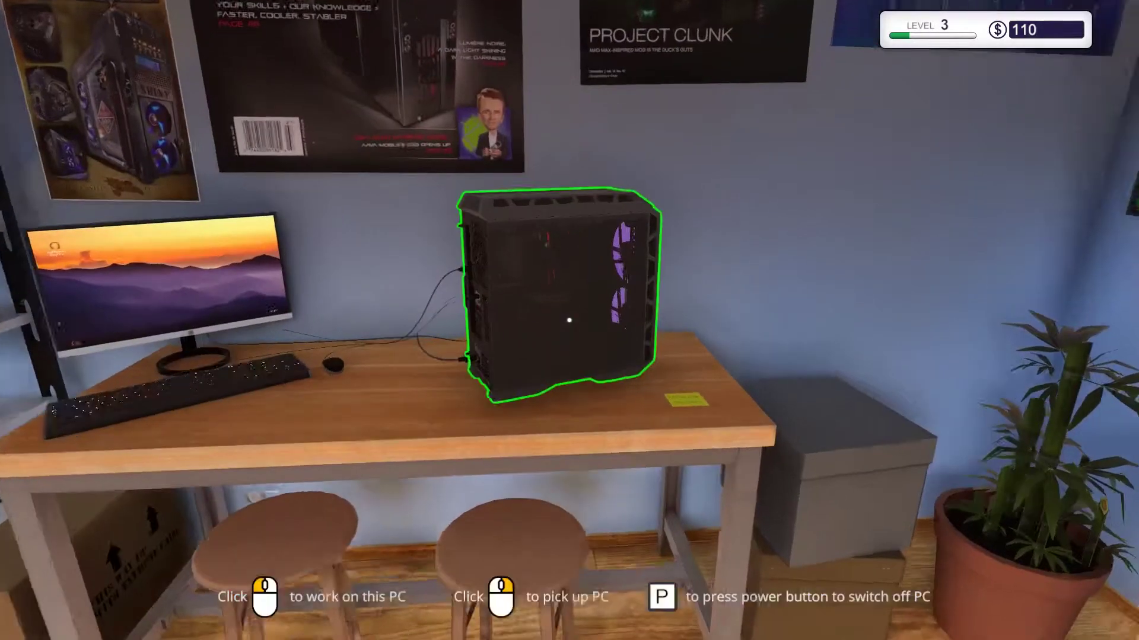
Plug the USB Drive from inventory into the black PC's case port
click(569, 320)
click(435, 597)
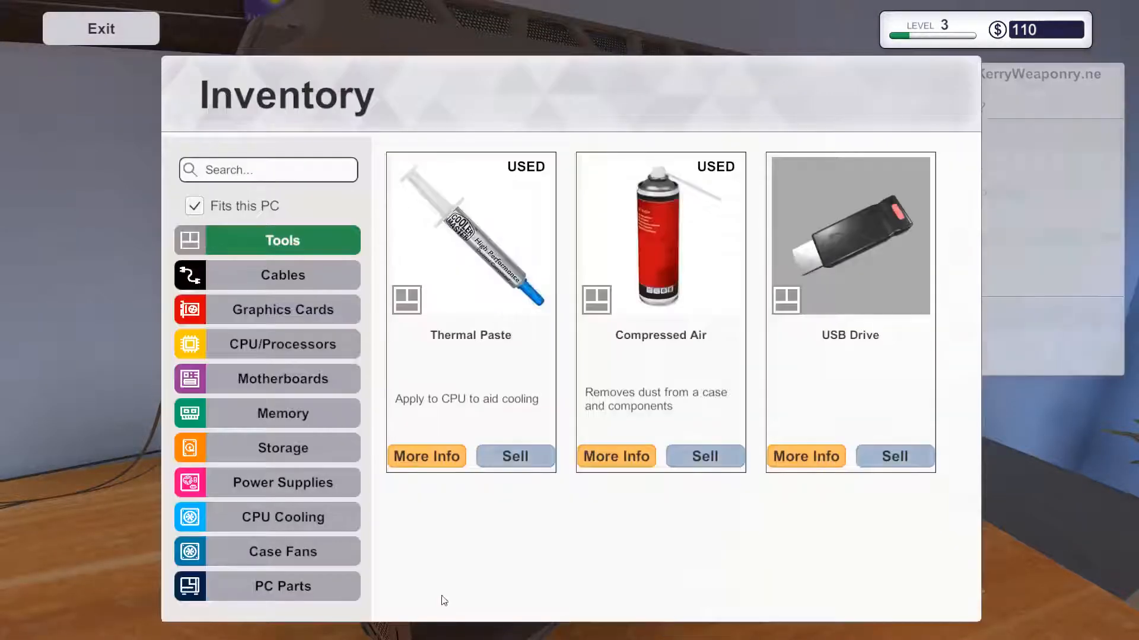
click(851, 258)
click(278, 155)
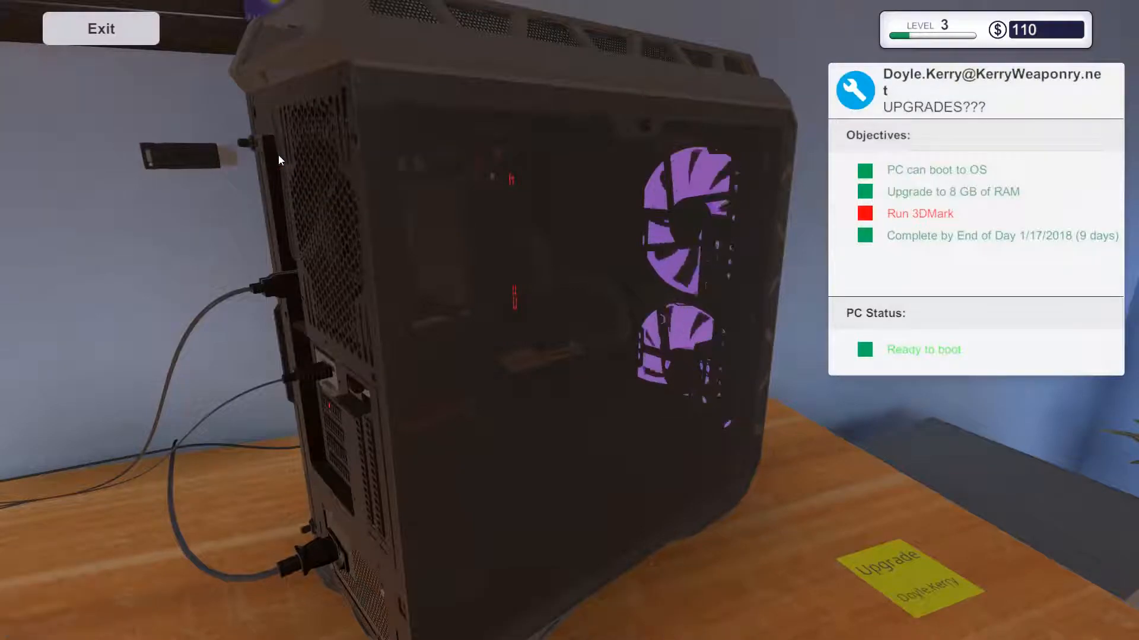
key(2)
key(Escape)
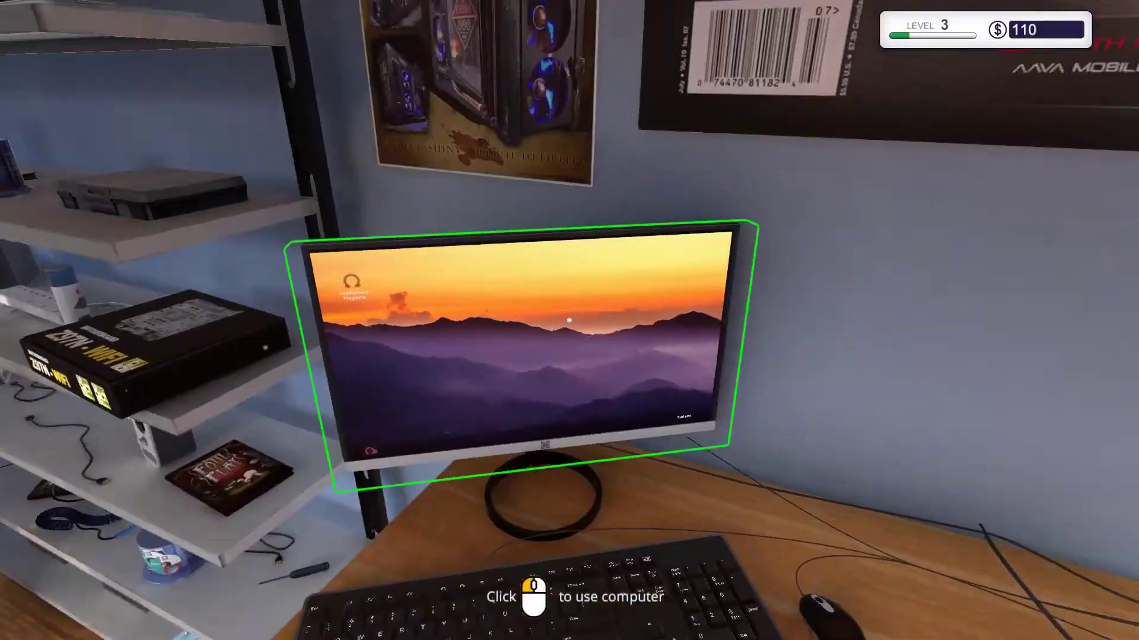
Install 3DMark Advanced Edition via Add/Remove Programs on the customer PC
click(570, 320)
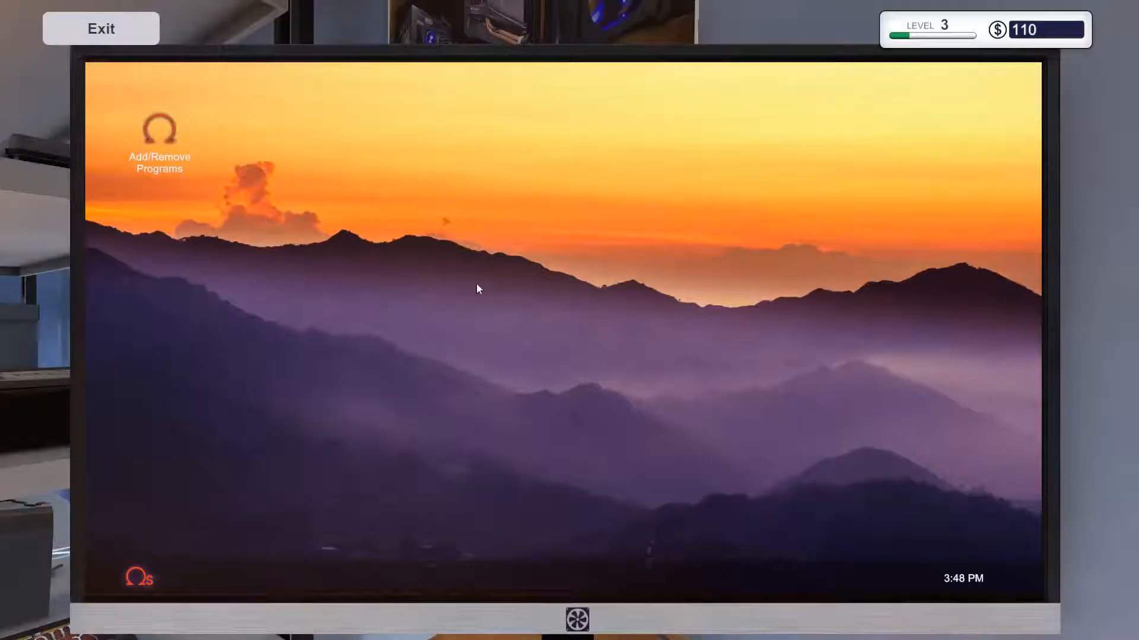
double_click(168, 136)
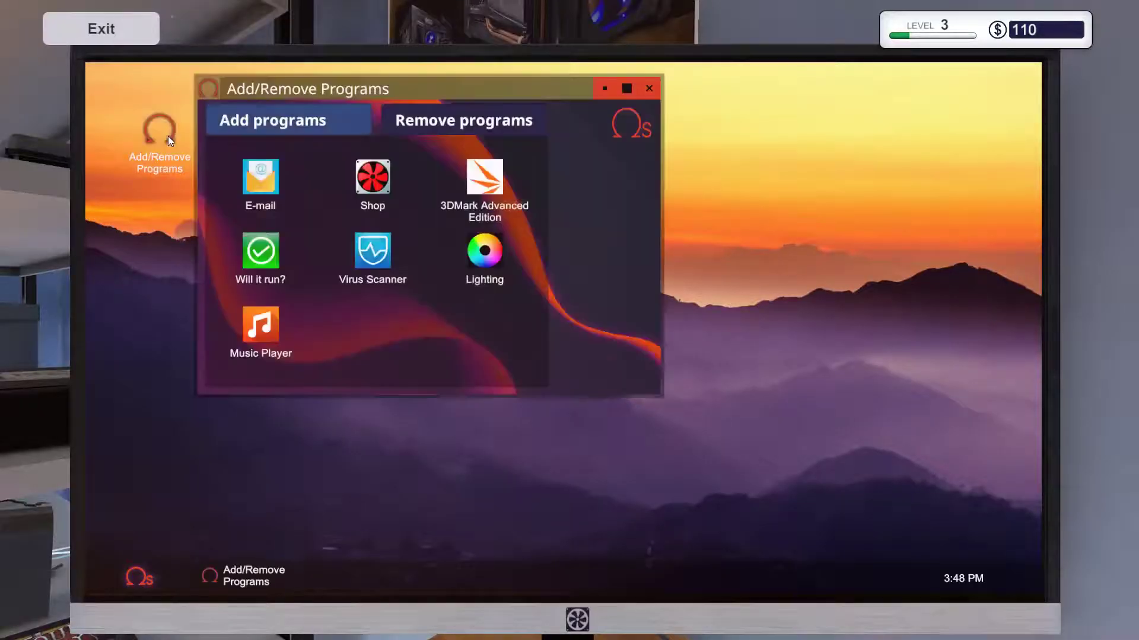
click(469, 182)
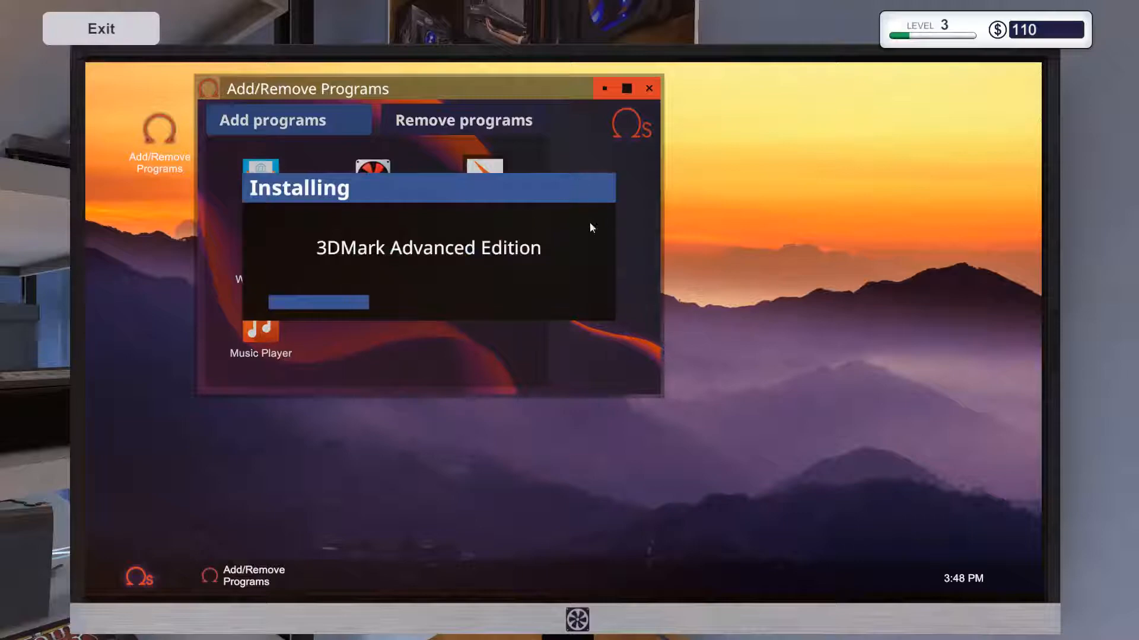
key(Escape)
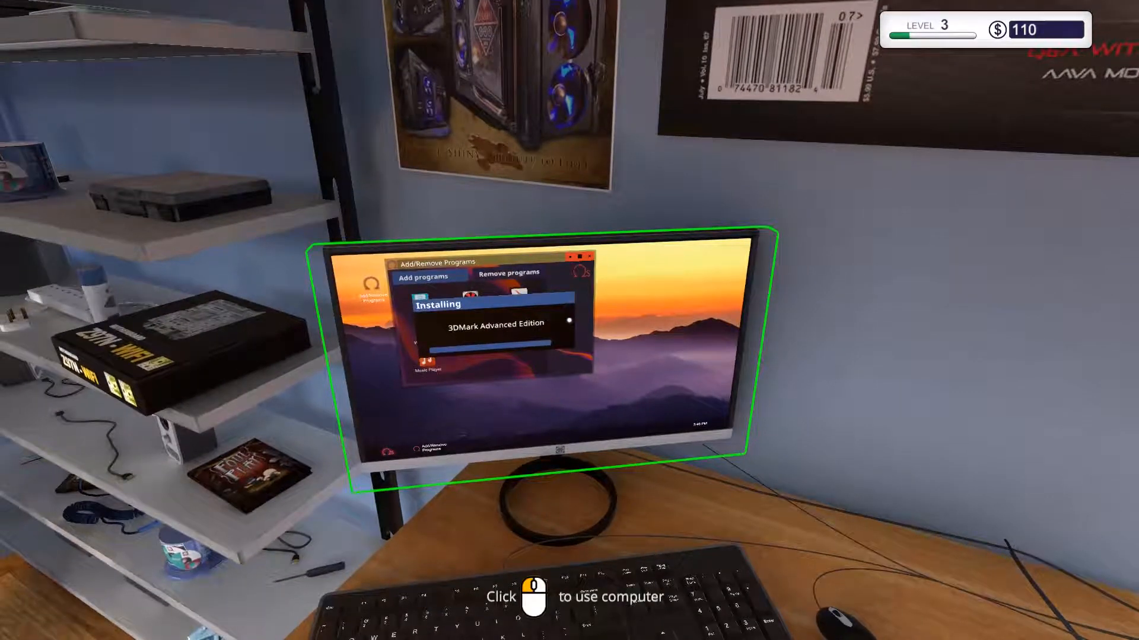
Walk to the other desk and restart its computer to complete the install
key(w)
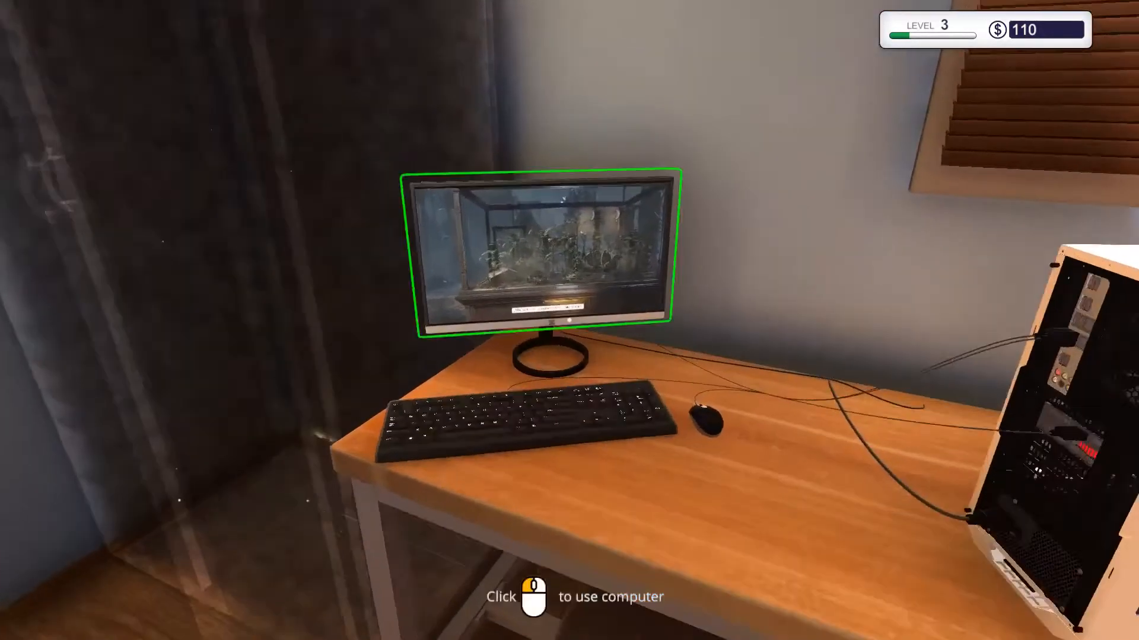
key(w)
click(570, 320)
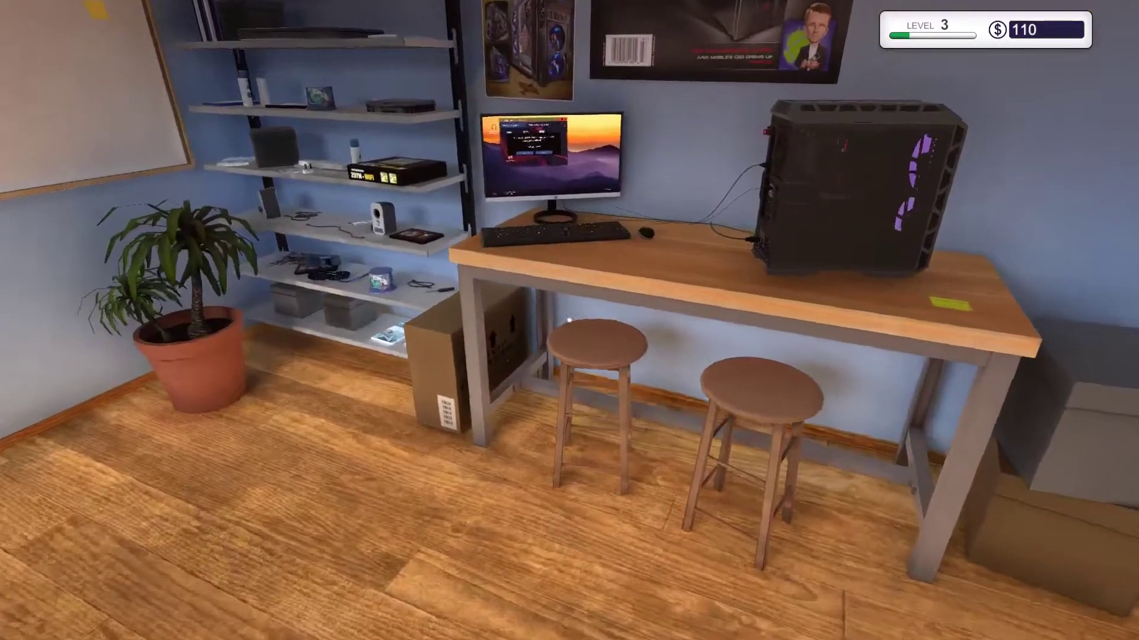
key(w)
click(569, 321)
click(505, 297)
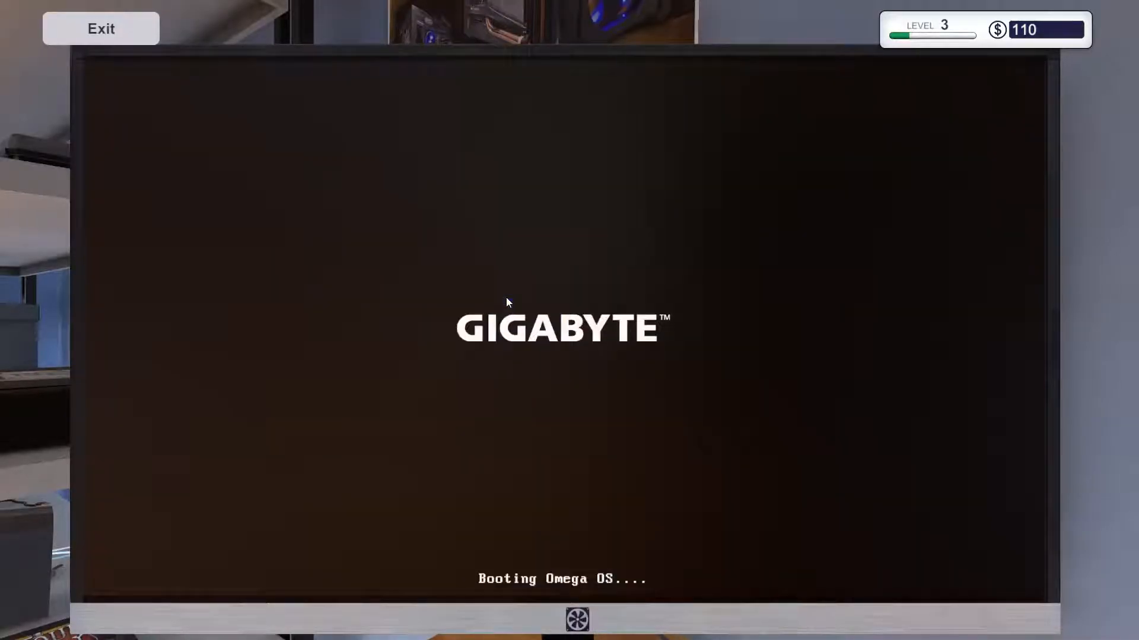
key(Escape)
Walk to the desk with the black PC and bring up its computer's desktop
key(w)
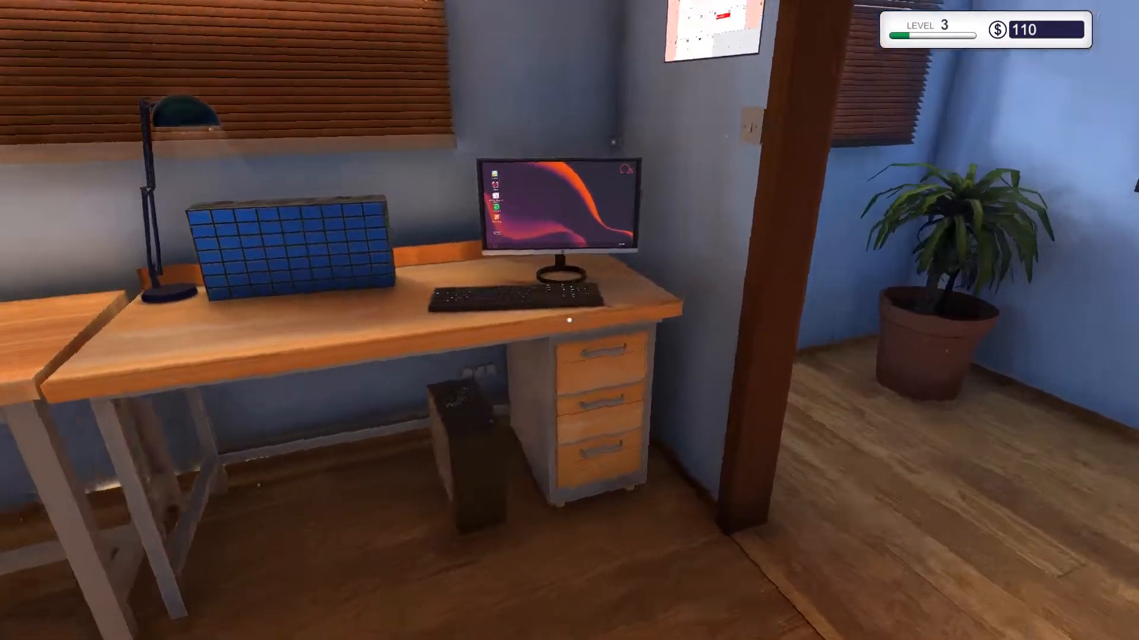
key(w)
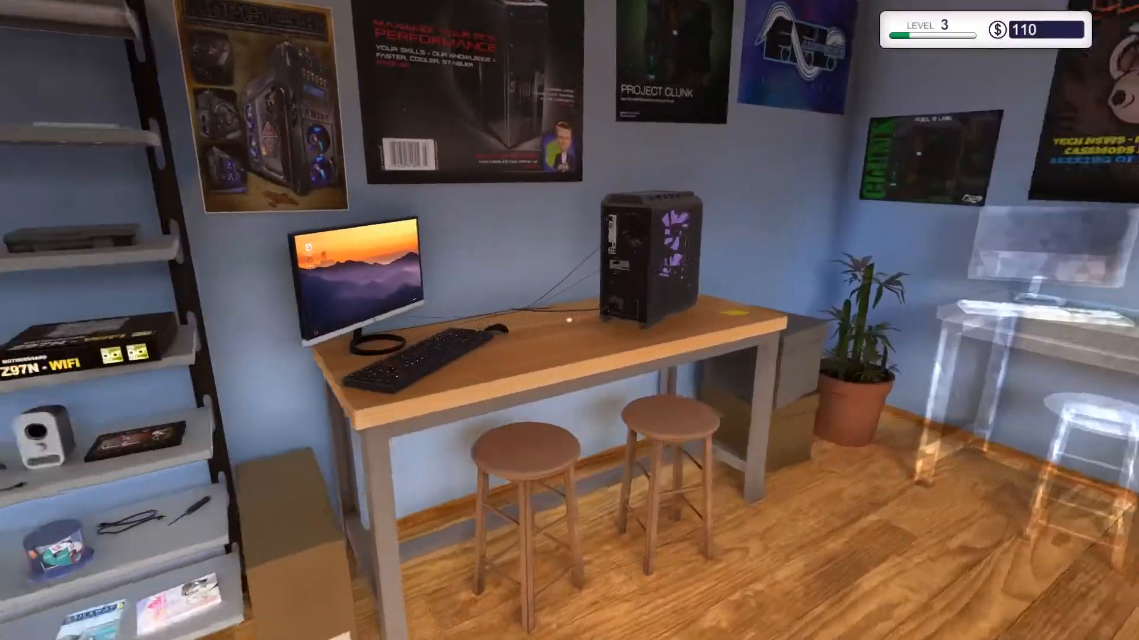
key(w)
click(570, 321)
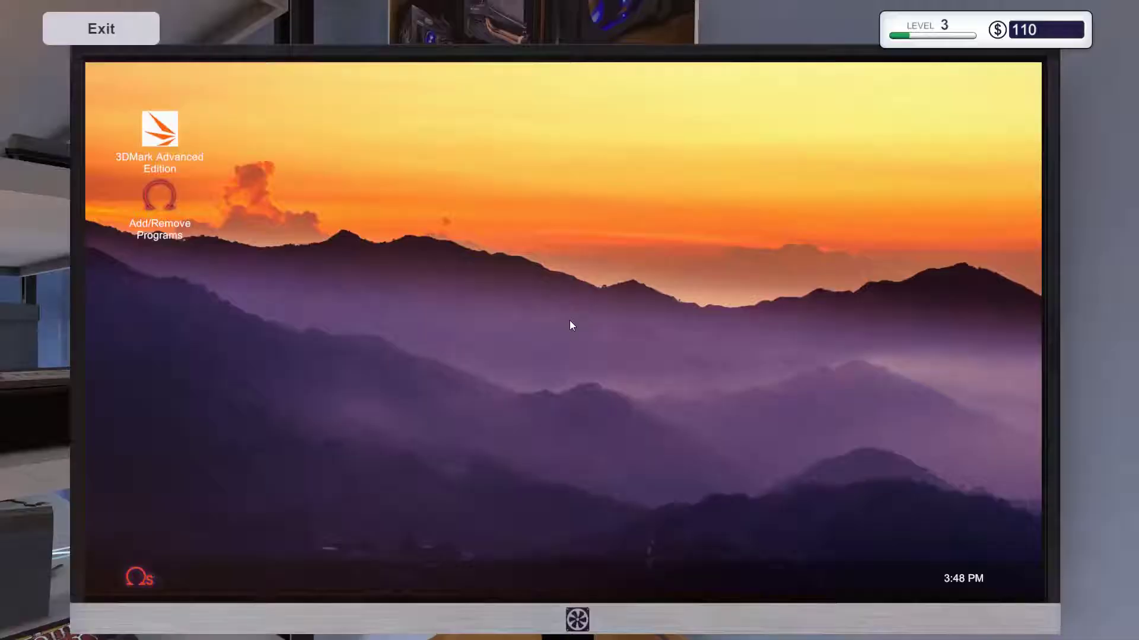
Launch 3DMark Advanced Edition and start a benchmark run on the customer PC
double_click(160, 134)
click(607, 256)
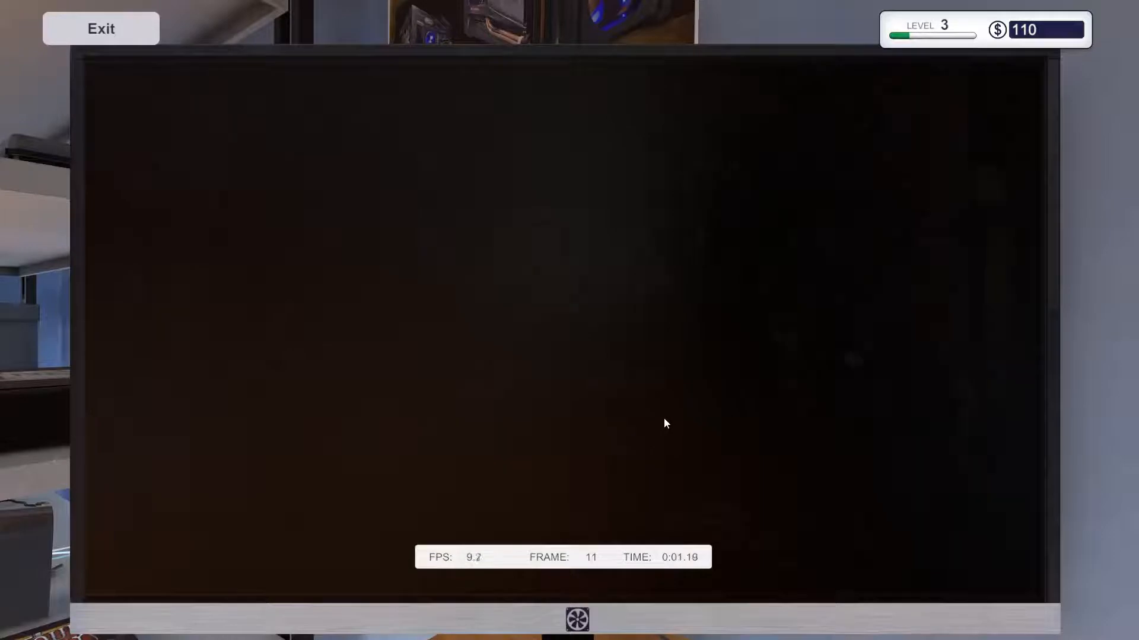
key(Escape)
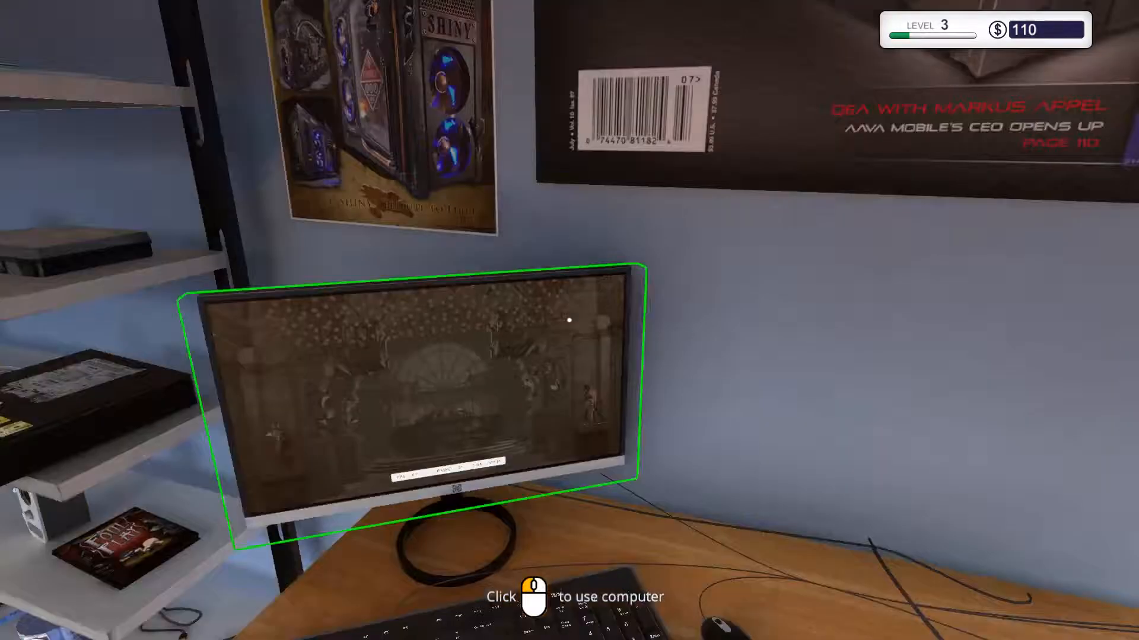
Walk across the workshop to the desk computer and use it to see the 2 222 Time Spy Extreme score
key(w)
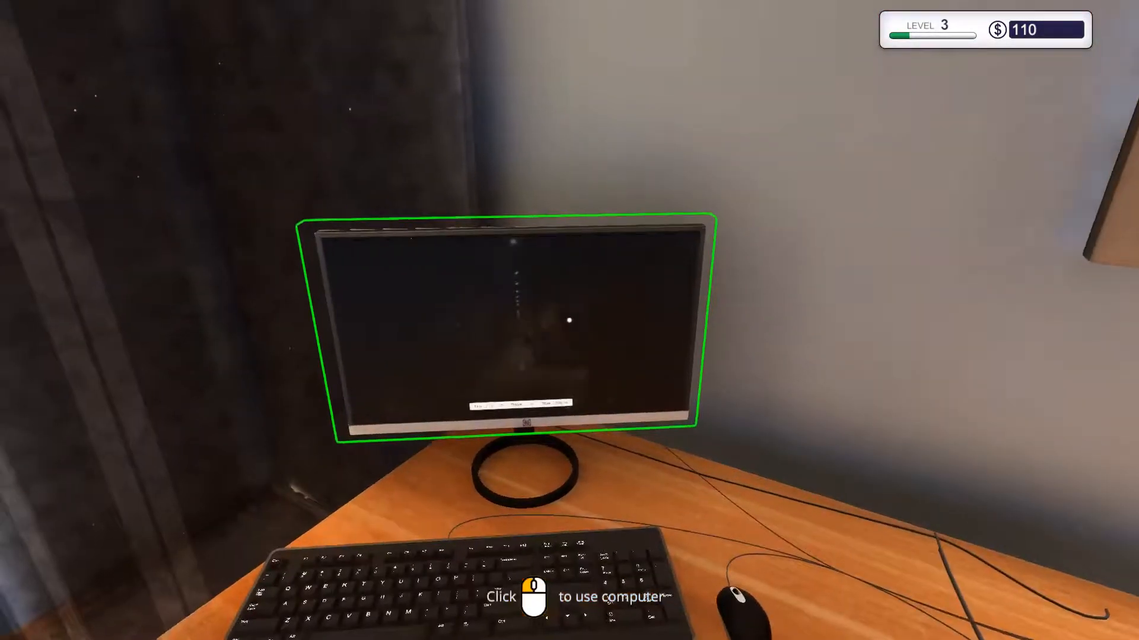
key(w)
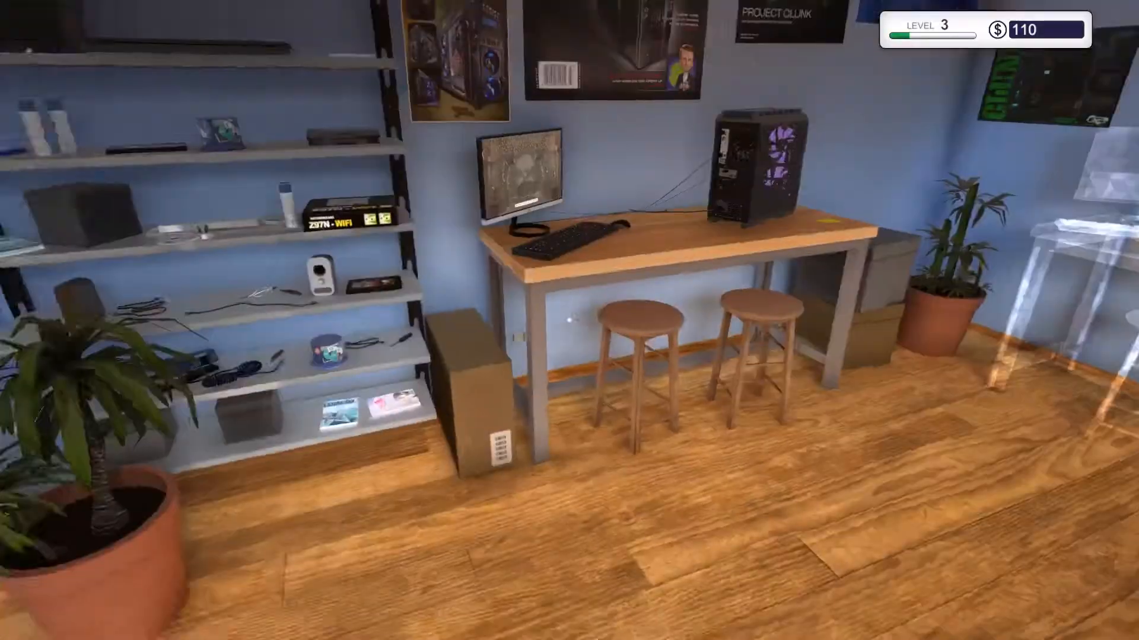
key(w)
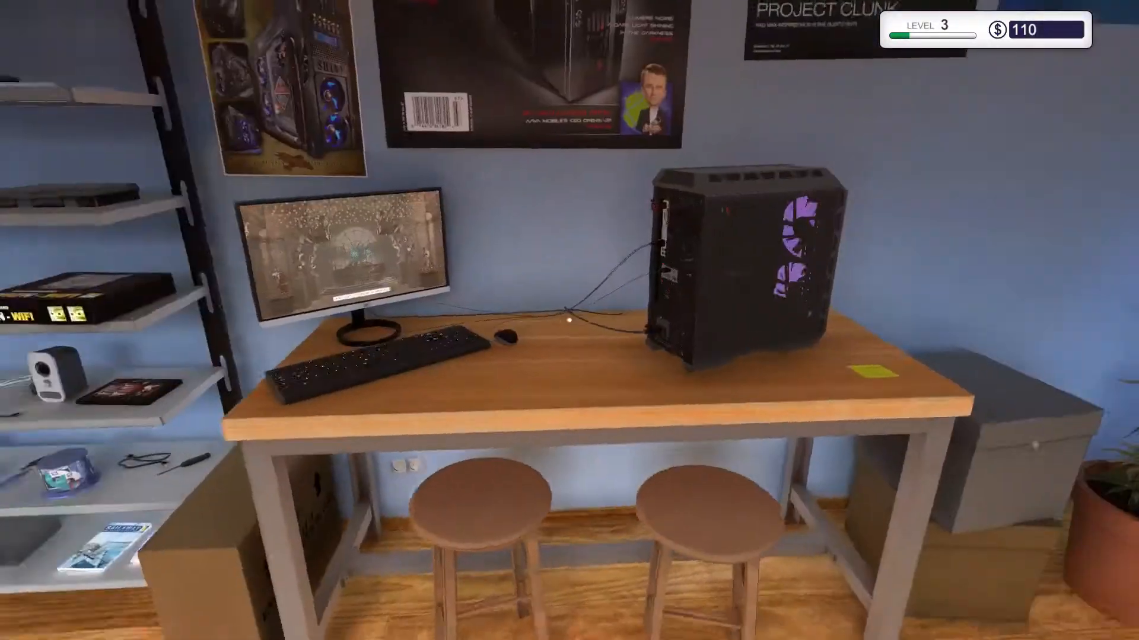
key(w)
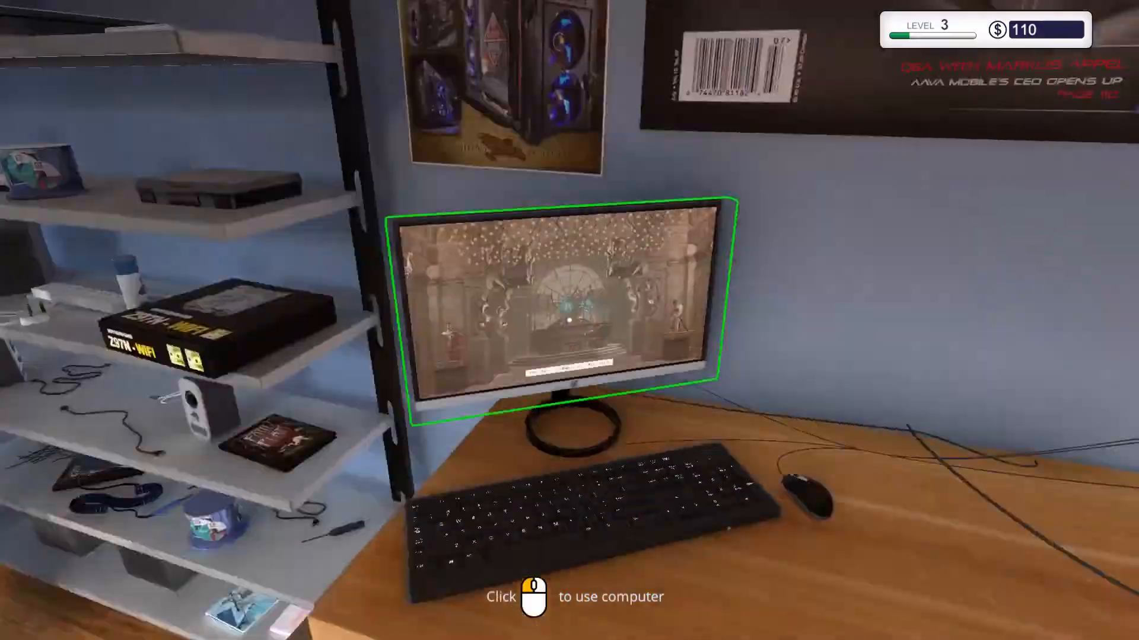
key(w)
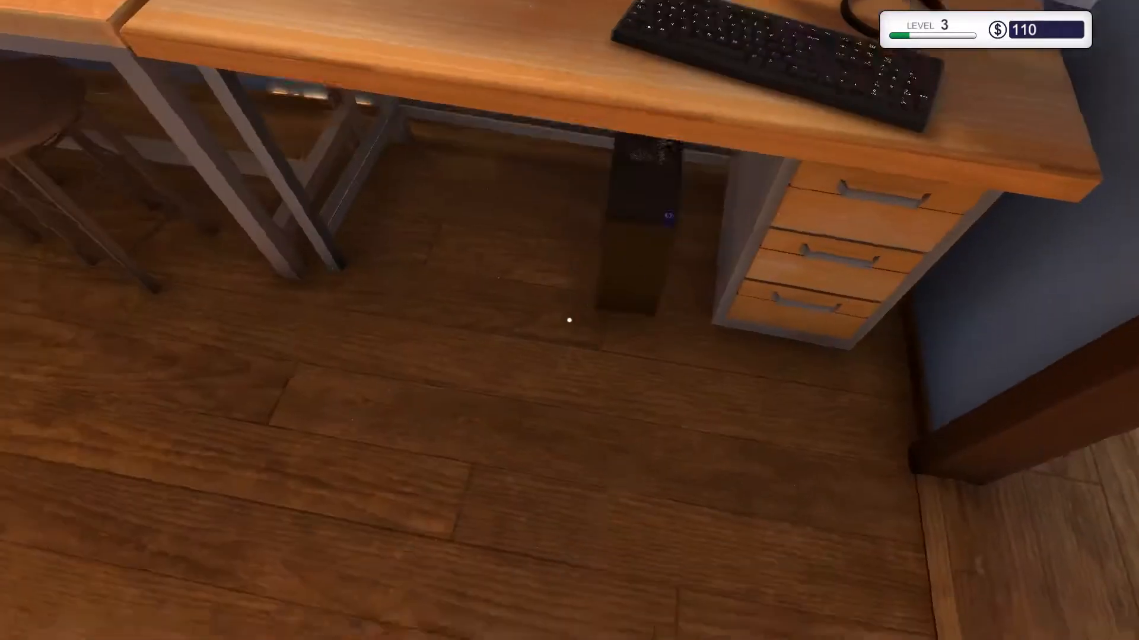
key(w)
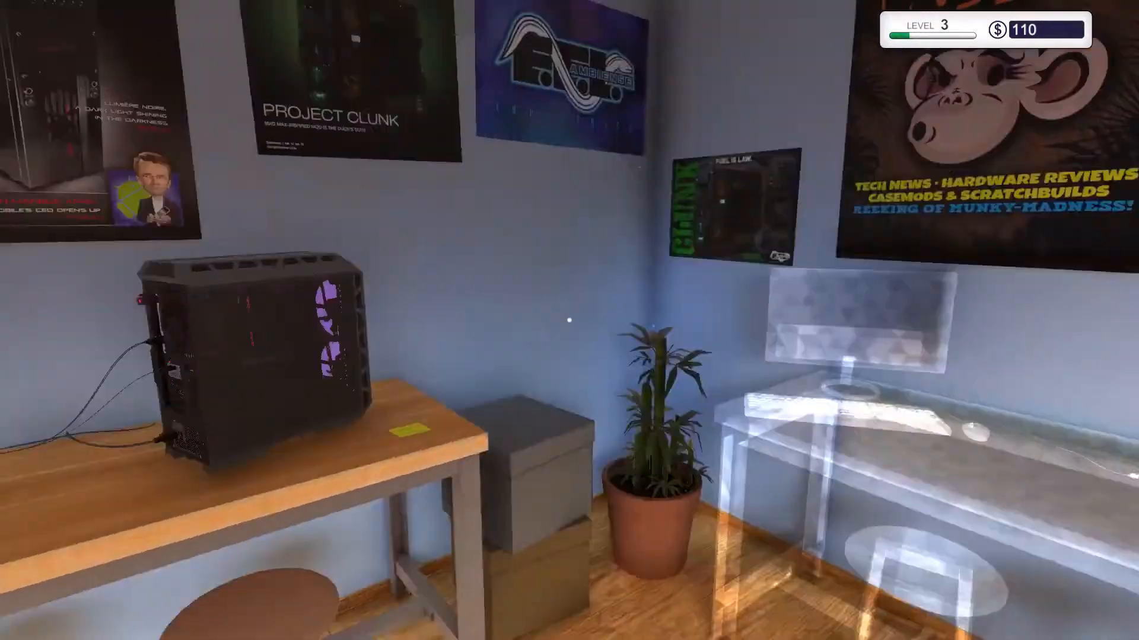
key(w)
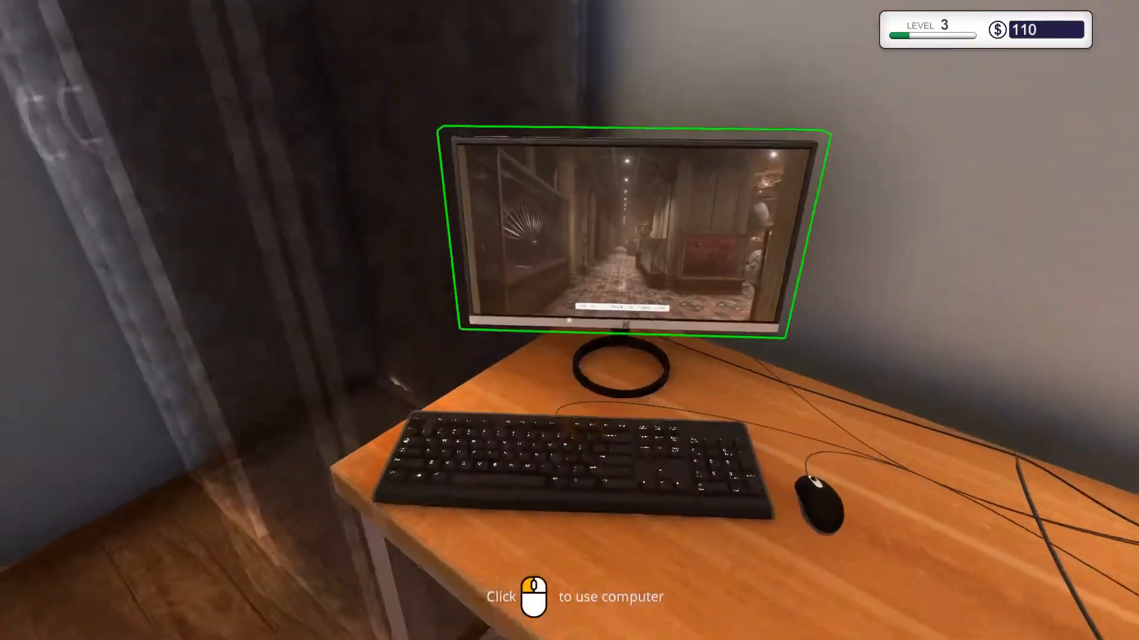
click(569, 320)
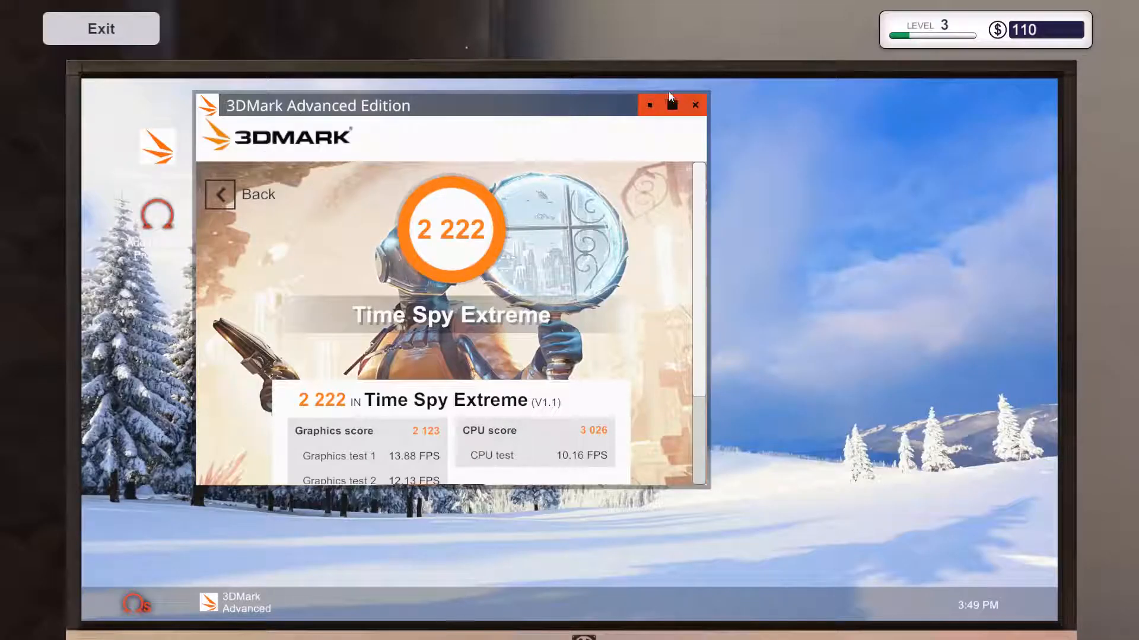
Leave the results screen and carry the tested white PC to the back storage corner
click(692, 105)
key(Escape)
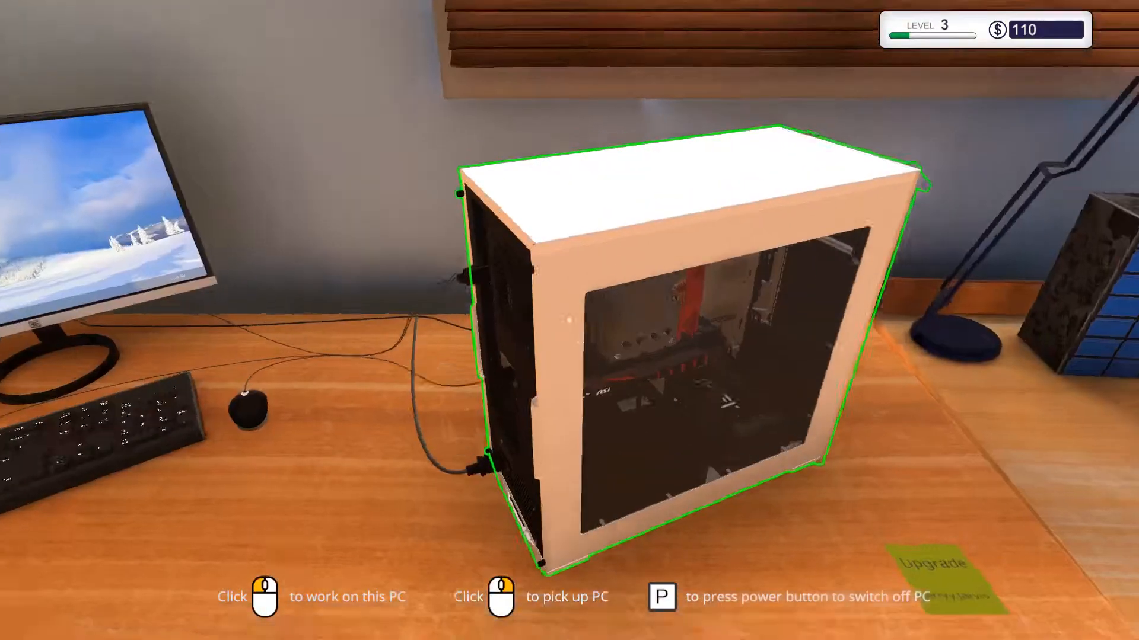
key(w)
right_click(569, 321)
key(w)
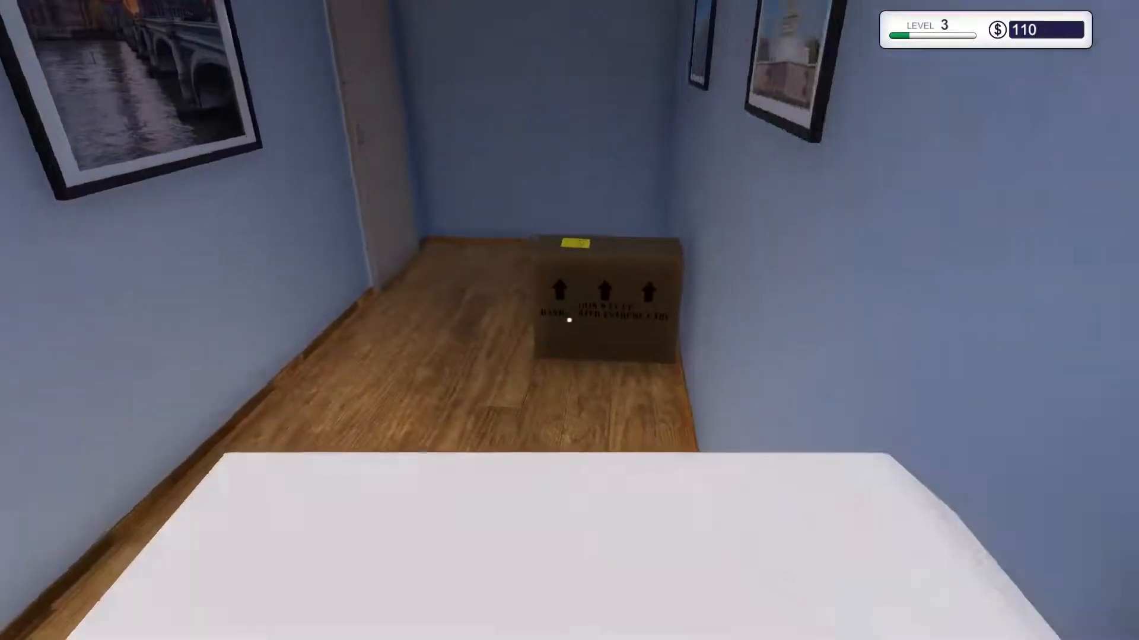
key(w)
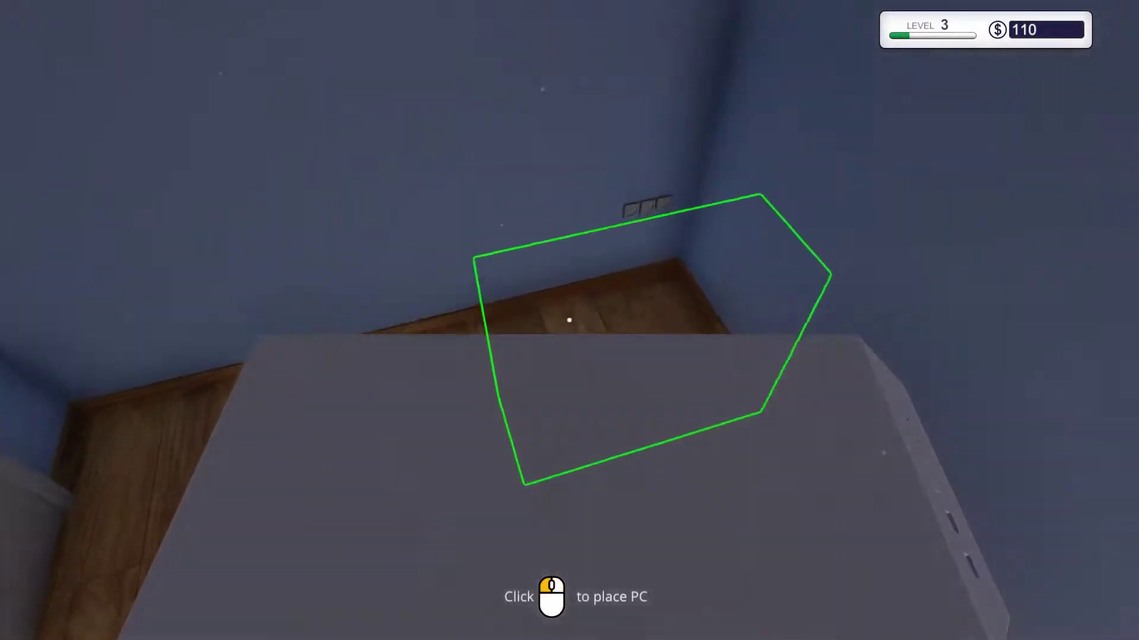
click(570, 321)
Bring the black NZXT PC to the workbench and begin work in cable-connecting mode
click(570, 321)
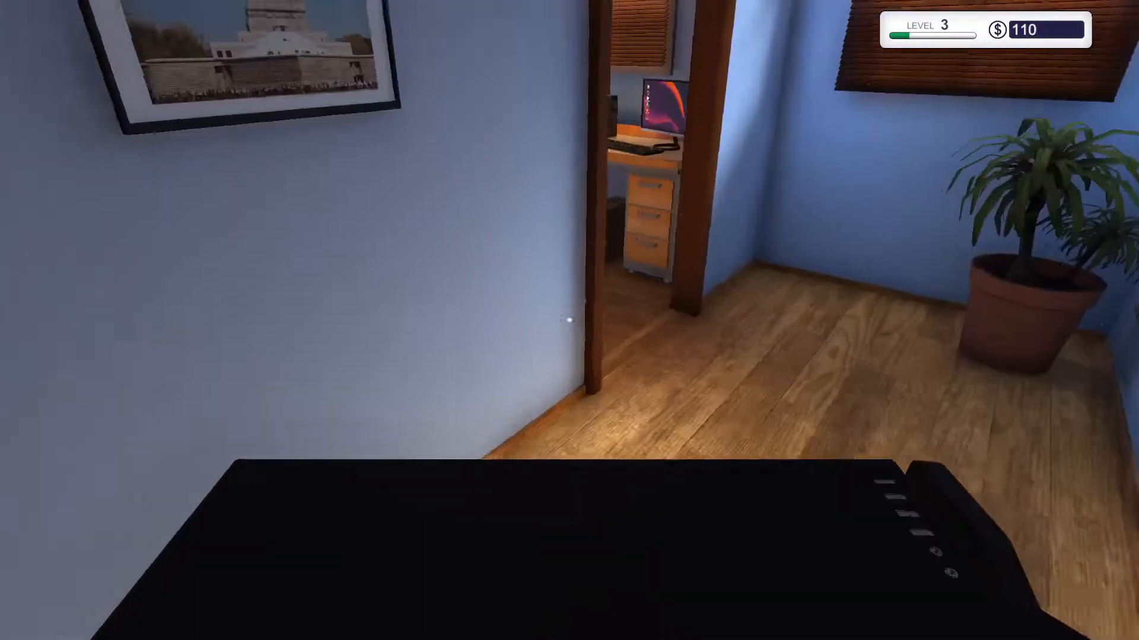
key(w)
key(w)
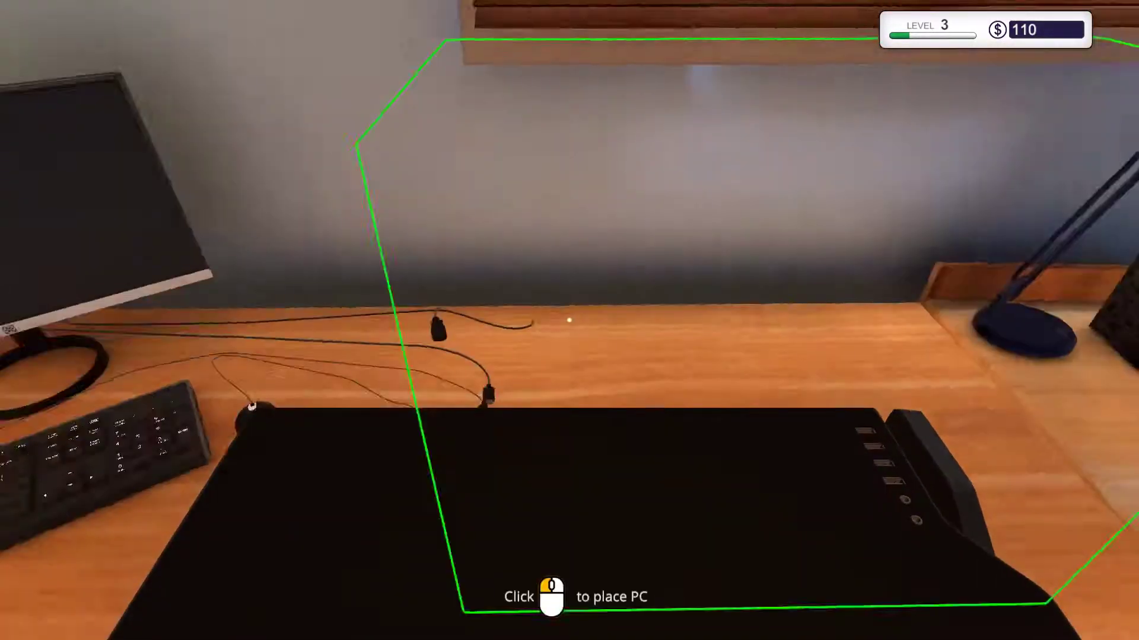
click(570, 319)
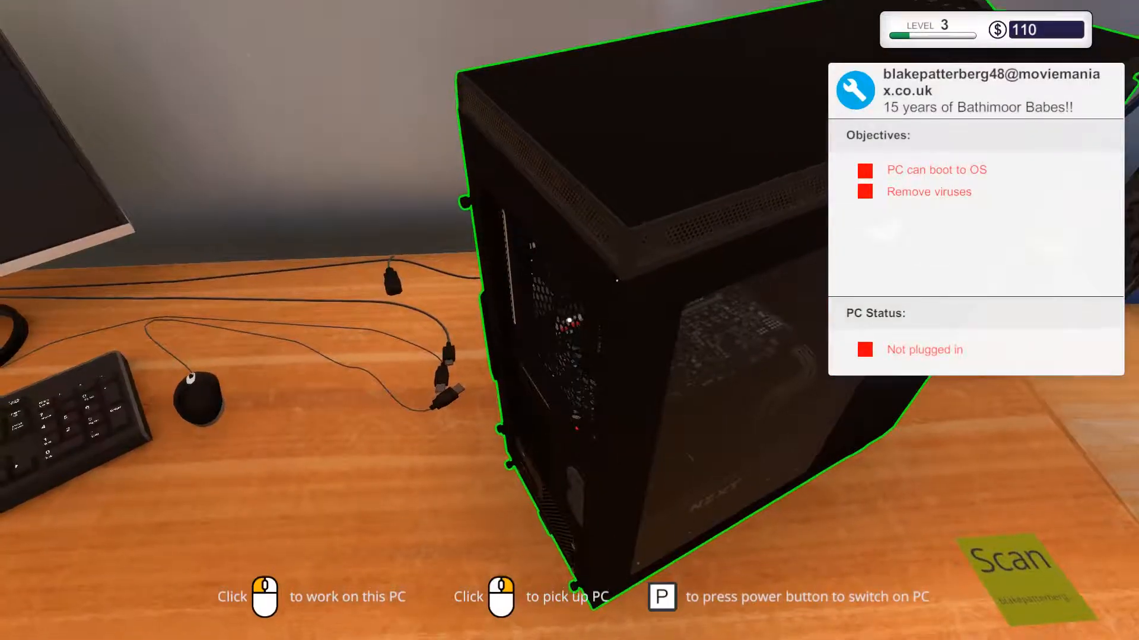
click(569, 320)
key(3)
Plug the loose cables and power lead into the NZXT PC's back panel so it reads Ready to boot
click(276, 529)
click(351, 317)
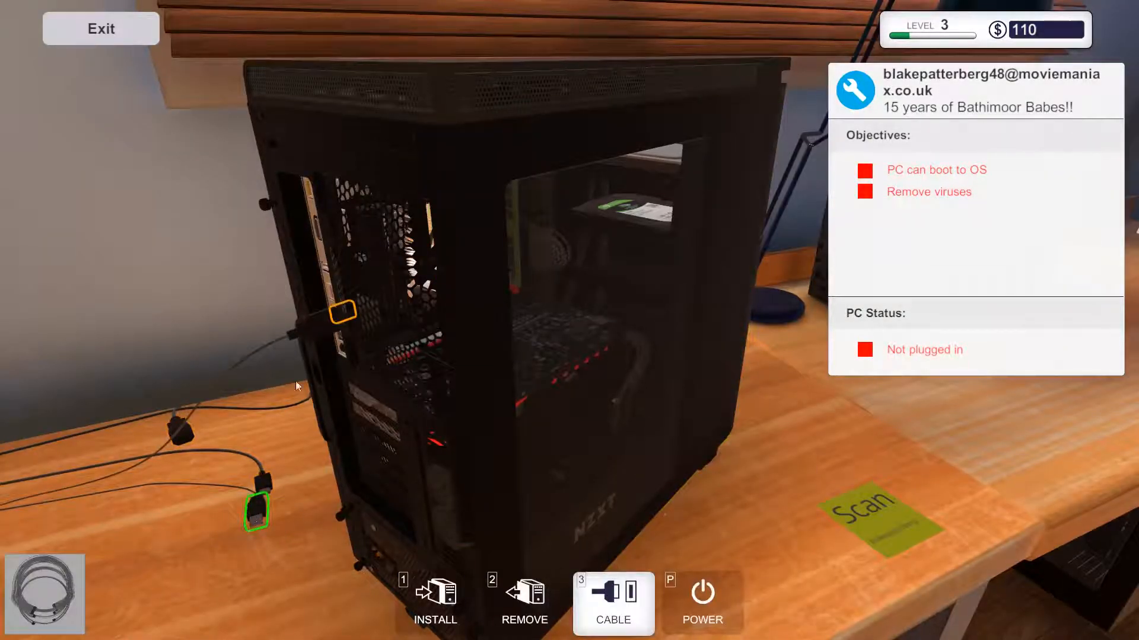
click(335, 312)
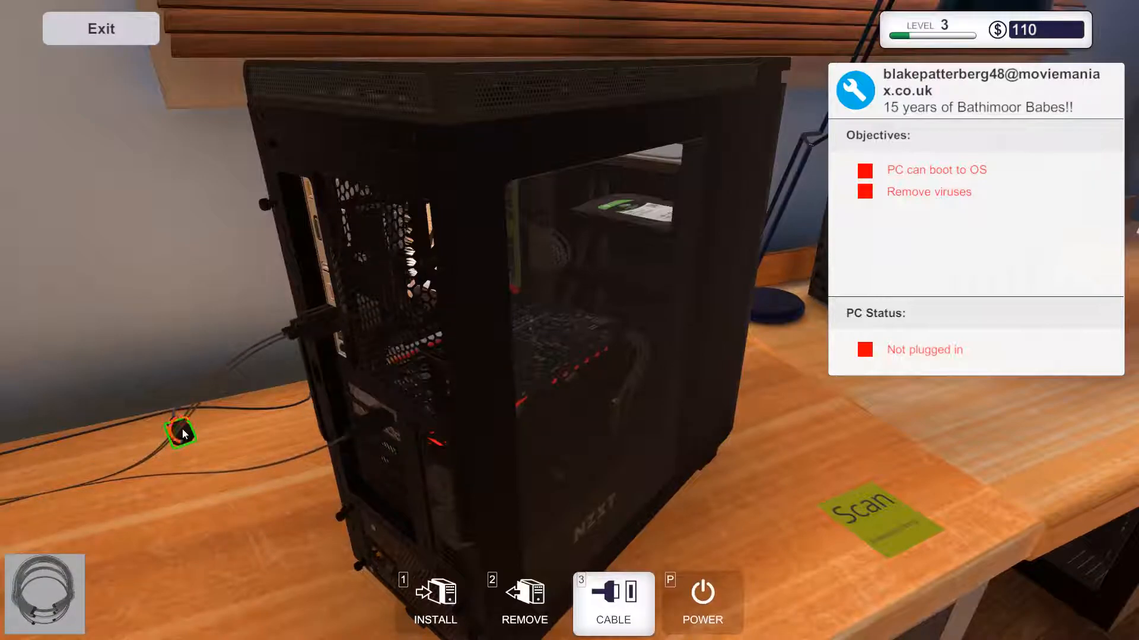
click(374, 553)
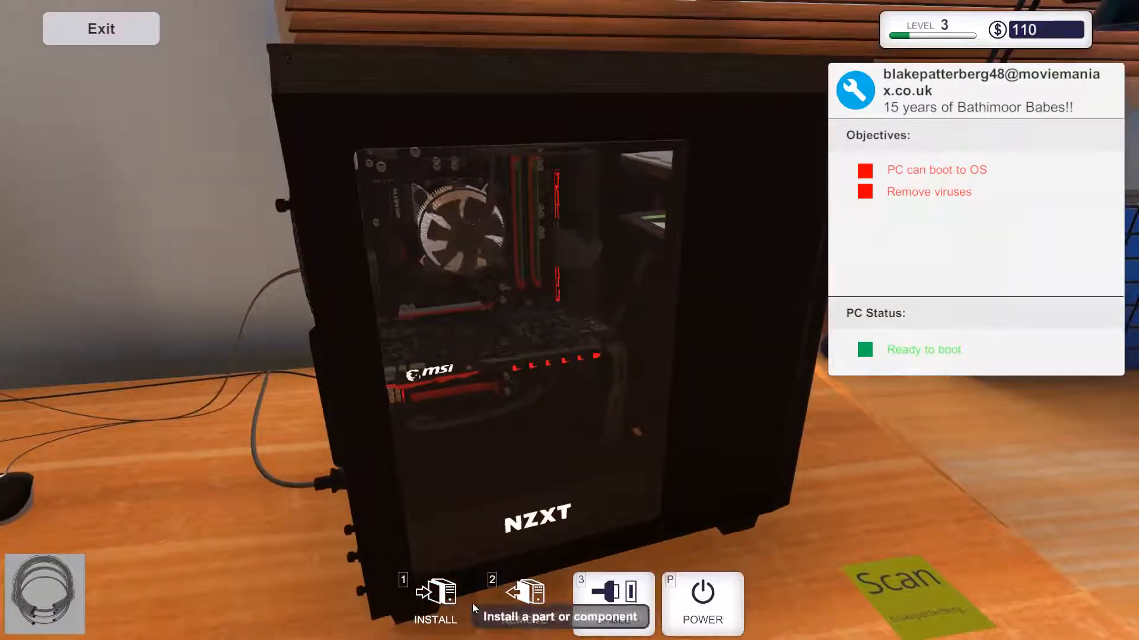
Glance at the parts inventory, then stop working on the NZXT PC
click(473, 603)
key(Escape)
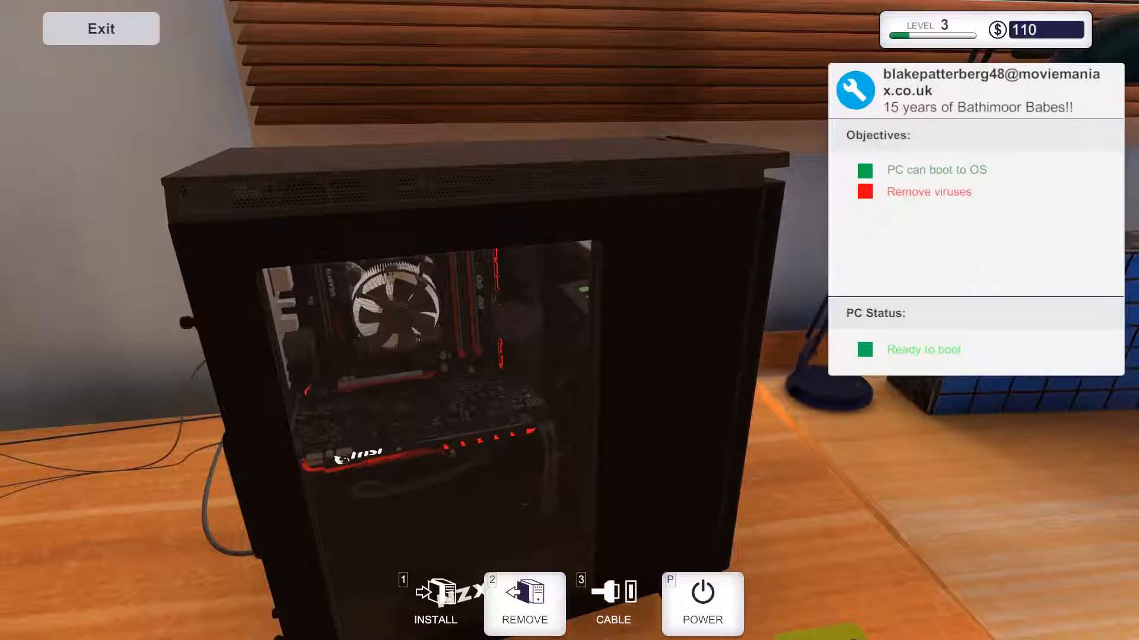
key(Escape)
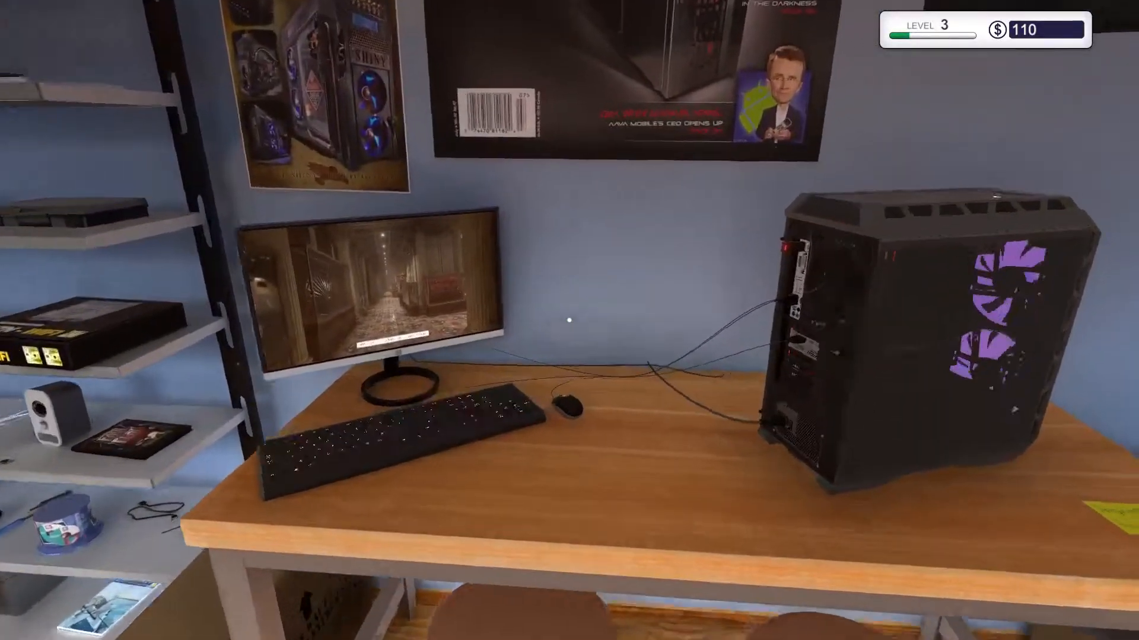
Pull the USB drive out of the upgrade PC
click(569, 321)
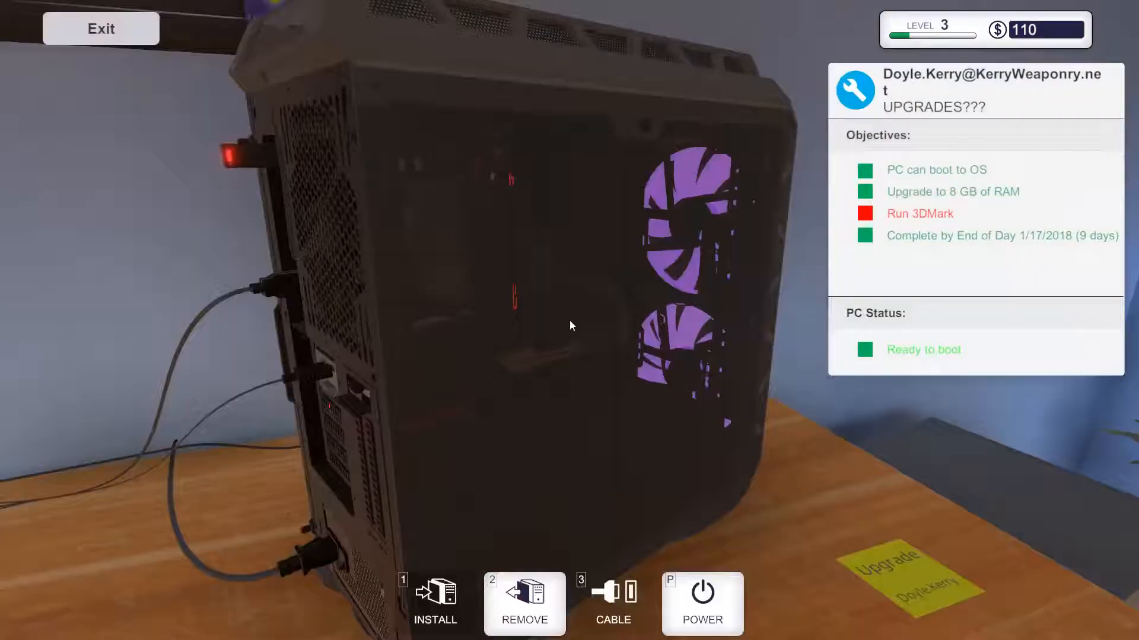
click(257, 155)
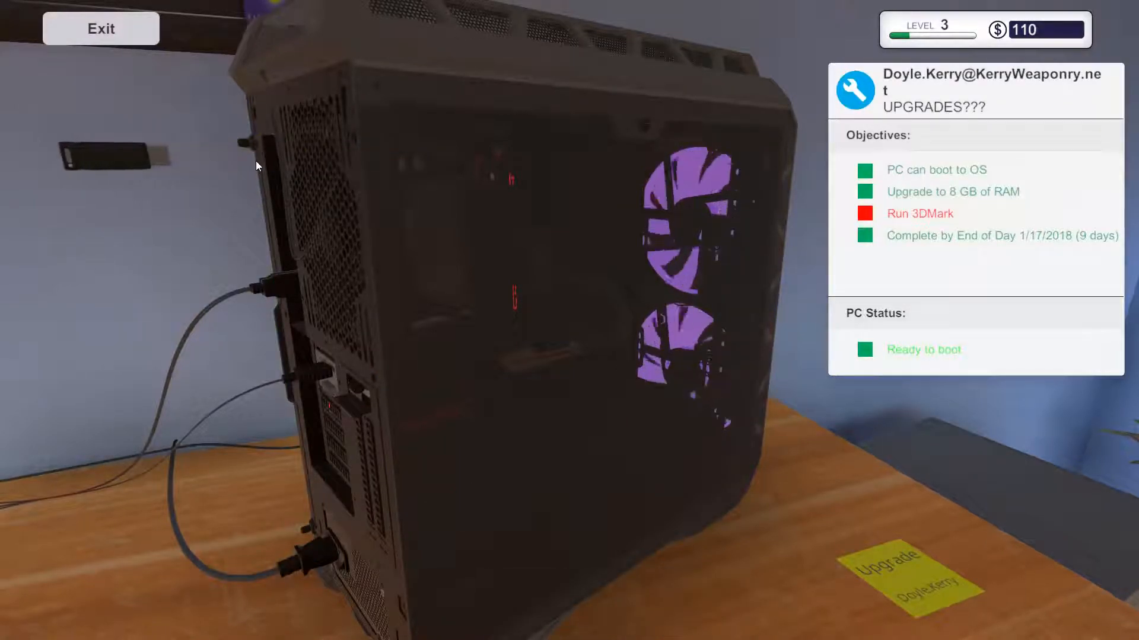
key(Escape)
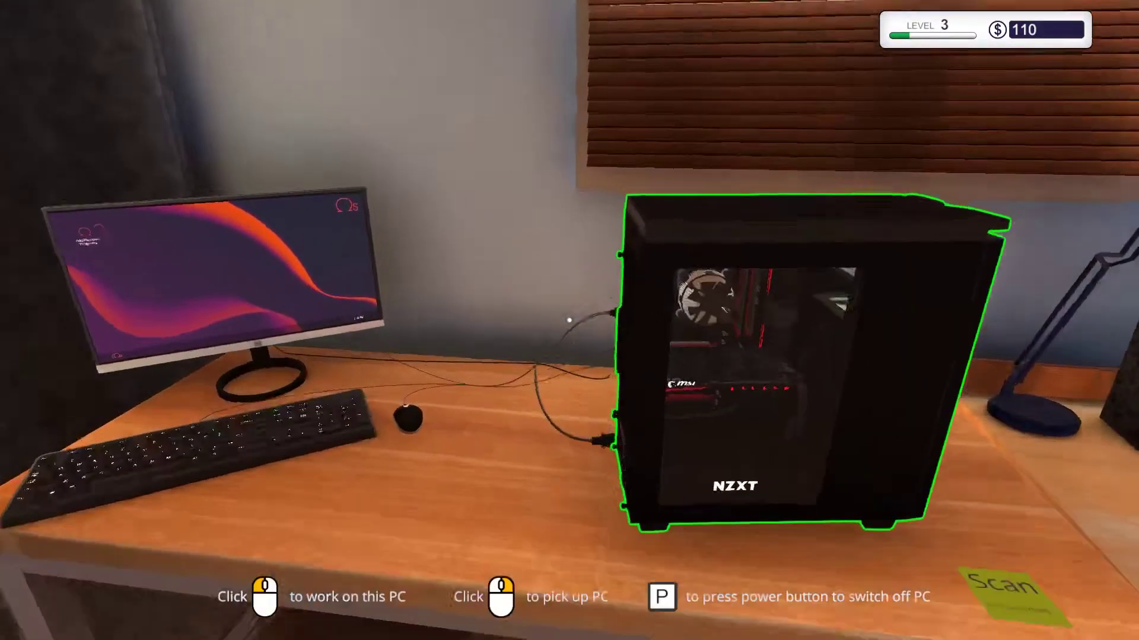
Insert the USB drive from inventory into a rear port on the NZXT PC
click(570, 320)
click(405, 584)
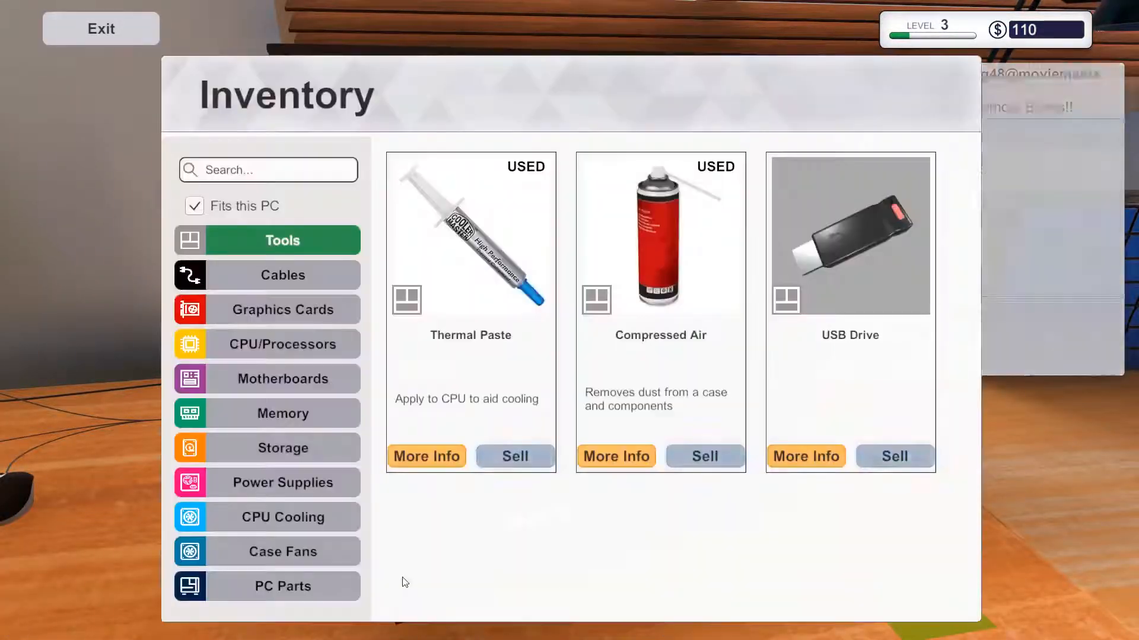
click(830, 282)
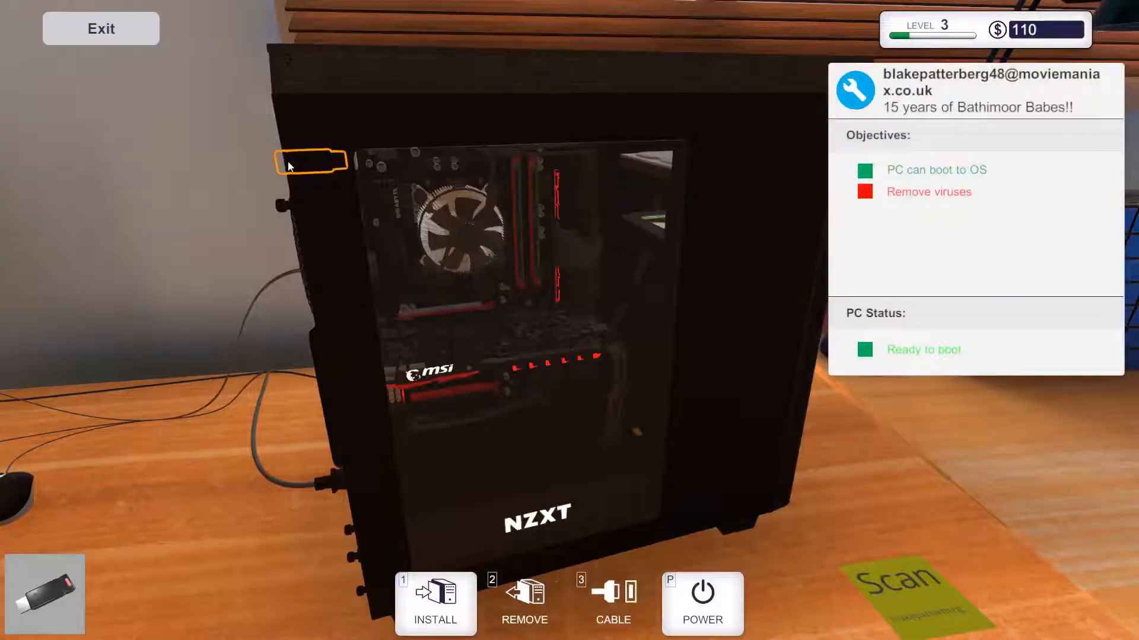
drag(272, 175, 193, 192)
click(283, 178)
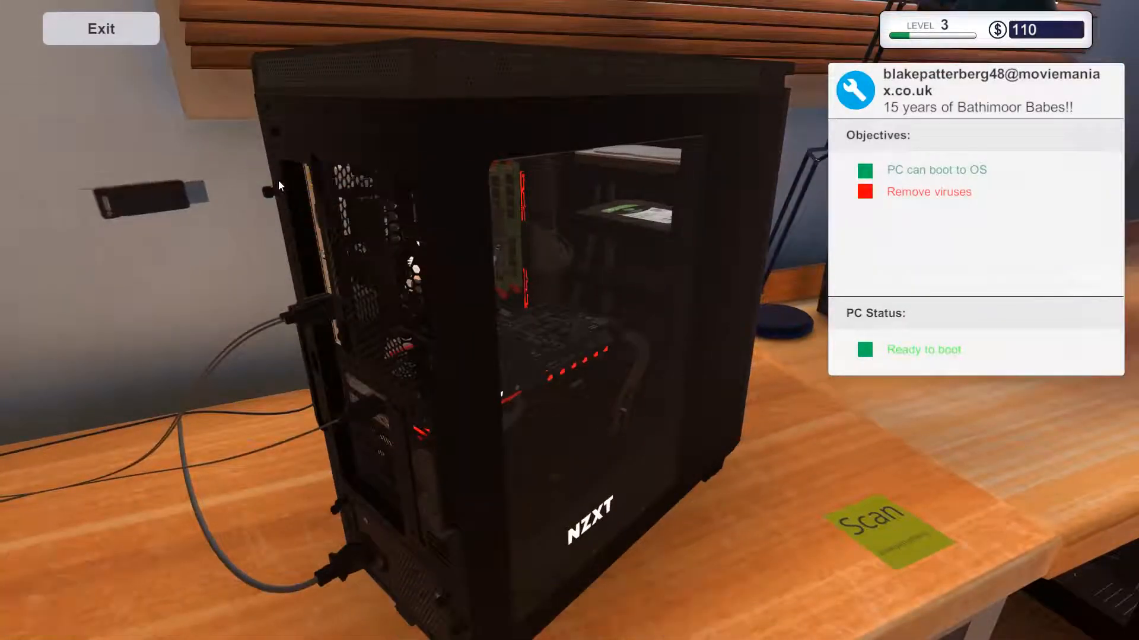
Install Virus Scanner on the NZXT PC's OS, then switch to the upgrade PC's 3DMark results
key(p)
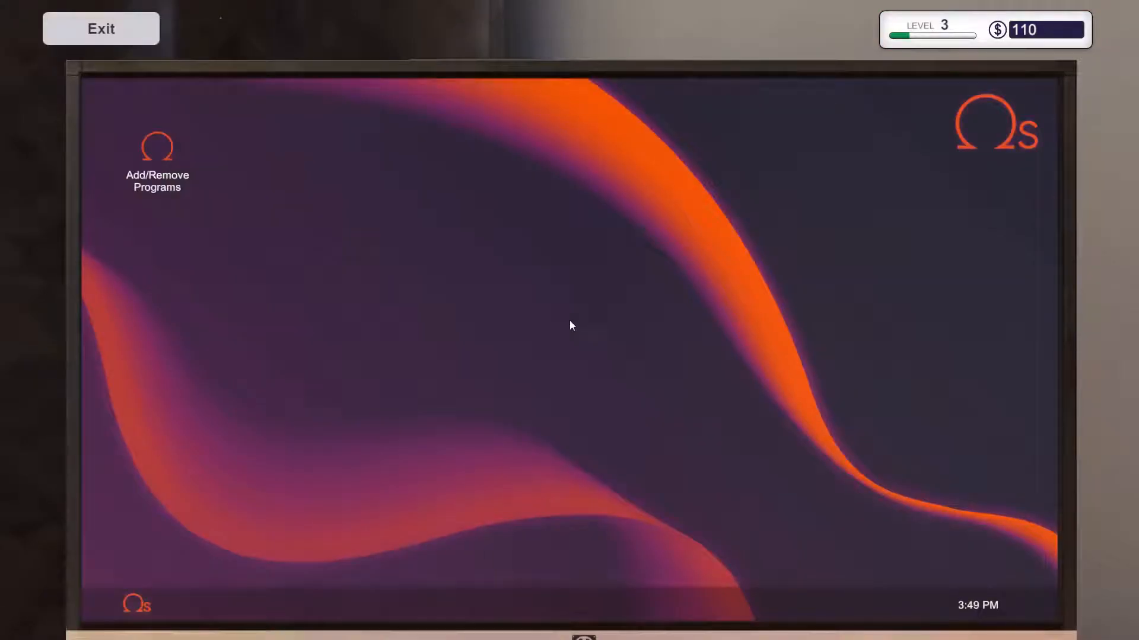
double_click(166, 153)
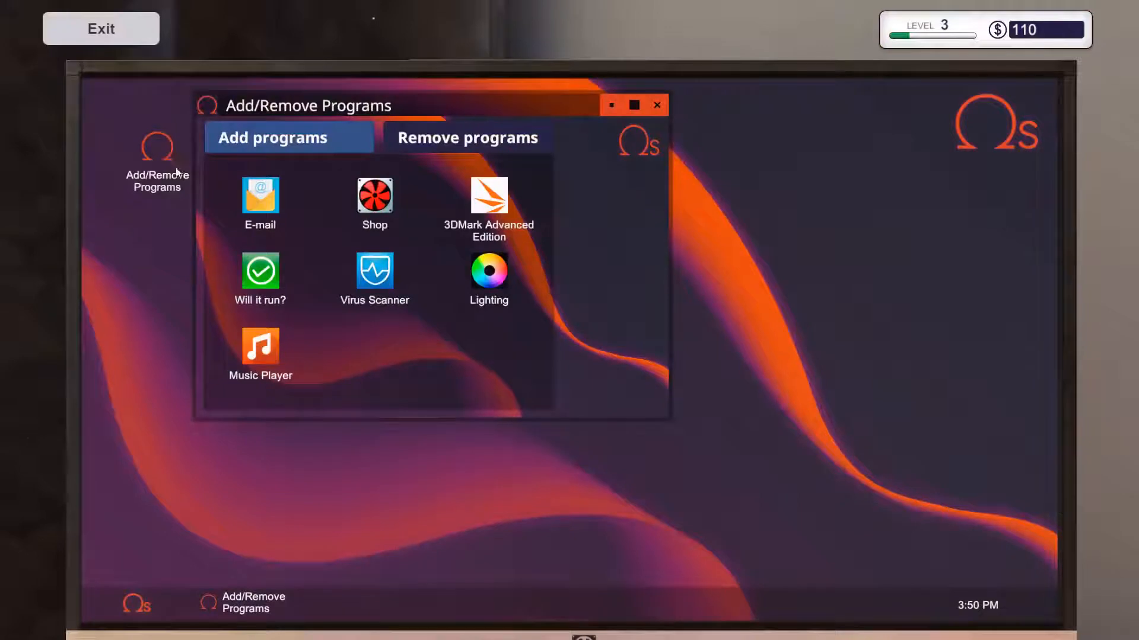
click(365, 267)
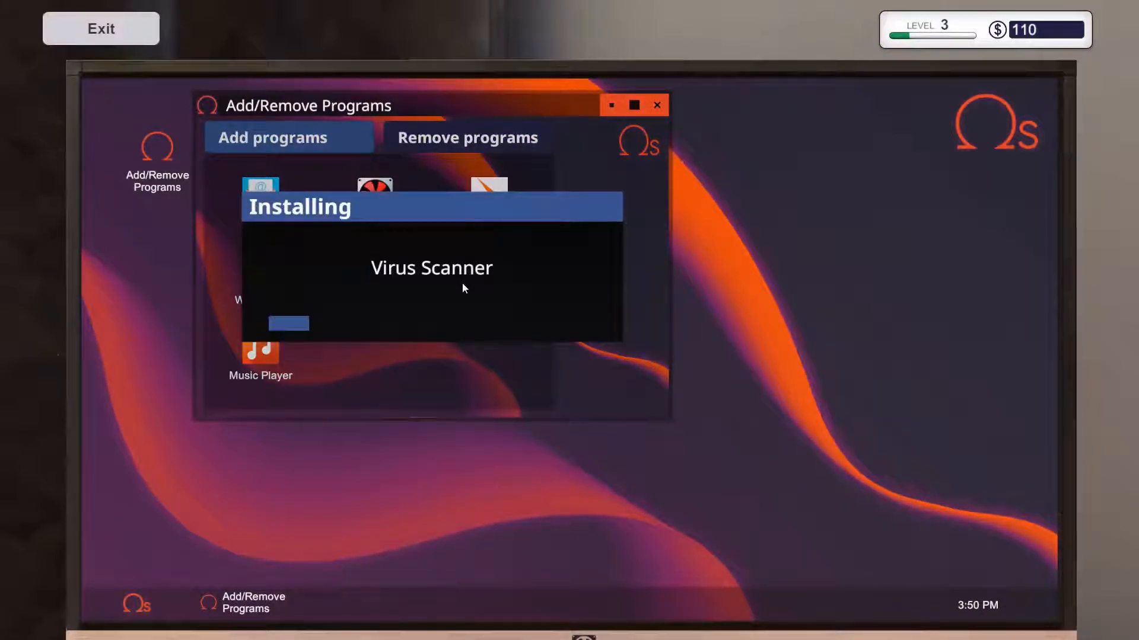
key(Escape)
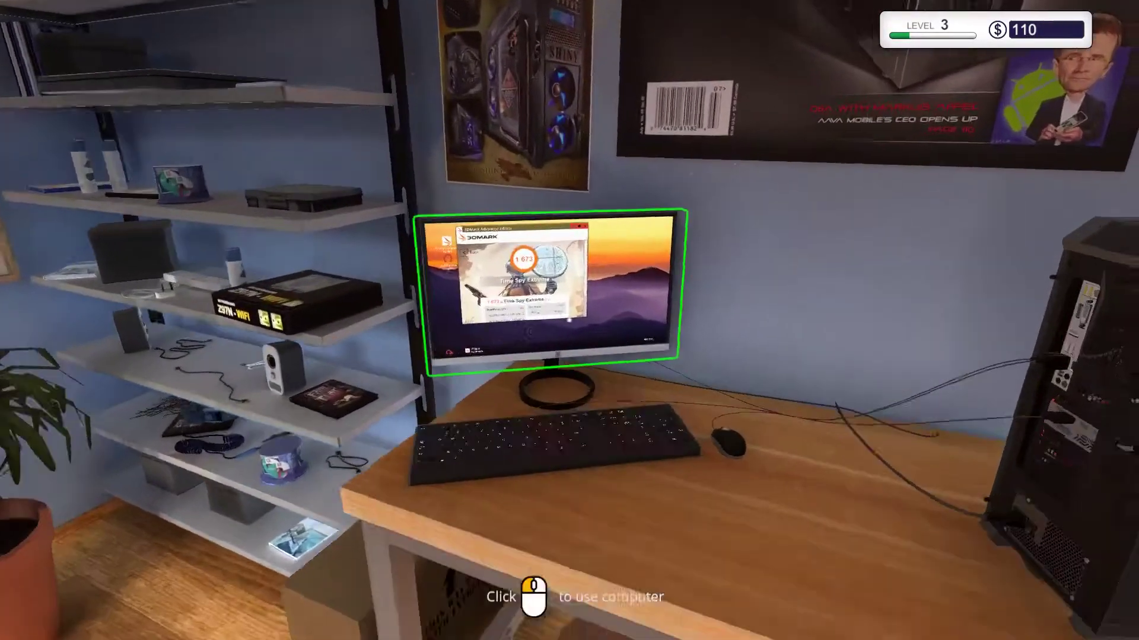
click(569, 320)
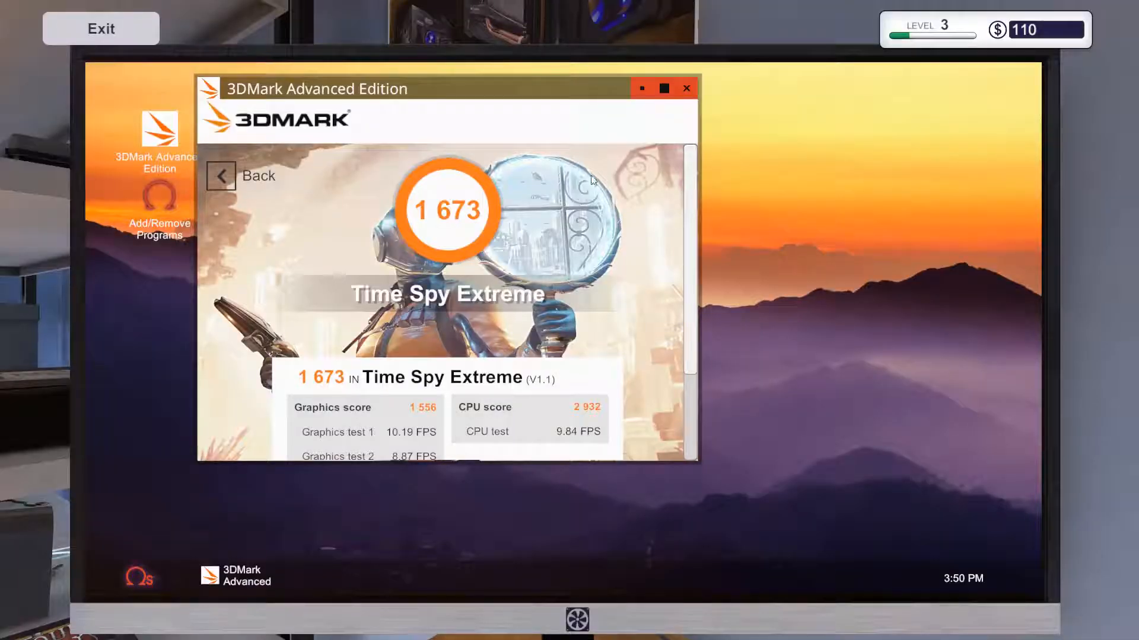
Carry the benchmarked upgrade PC into storage beside the delivery box and walk back to the workshop
click(688, 89)
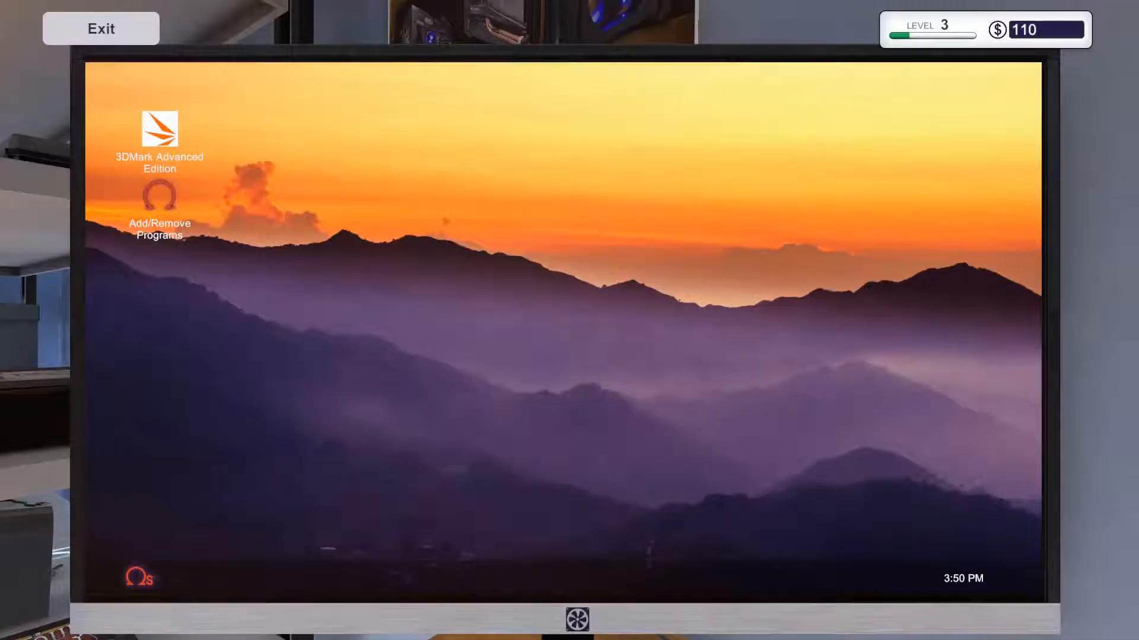
key(Escape)
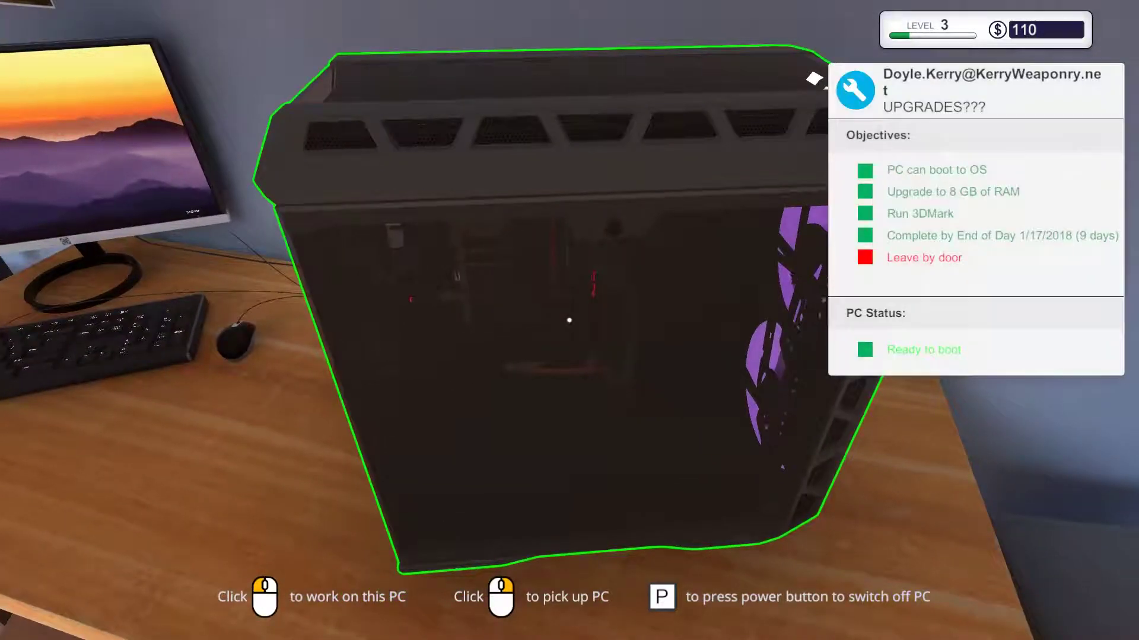
right_click(570, 320)
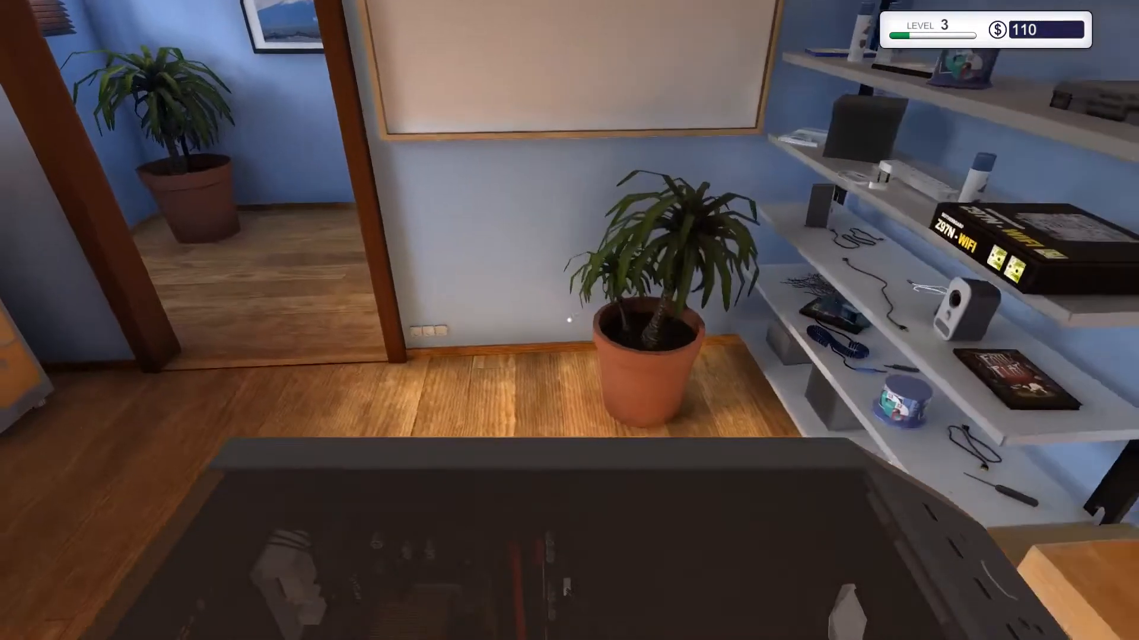
key(w)
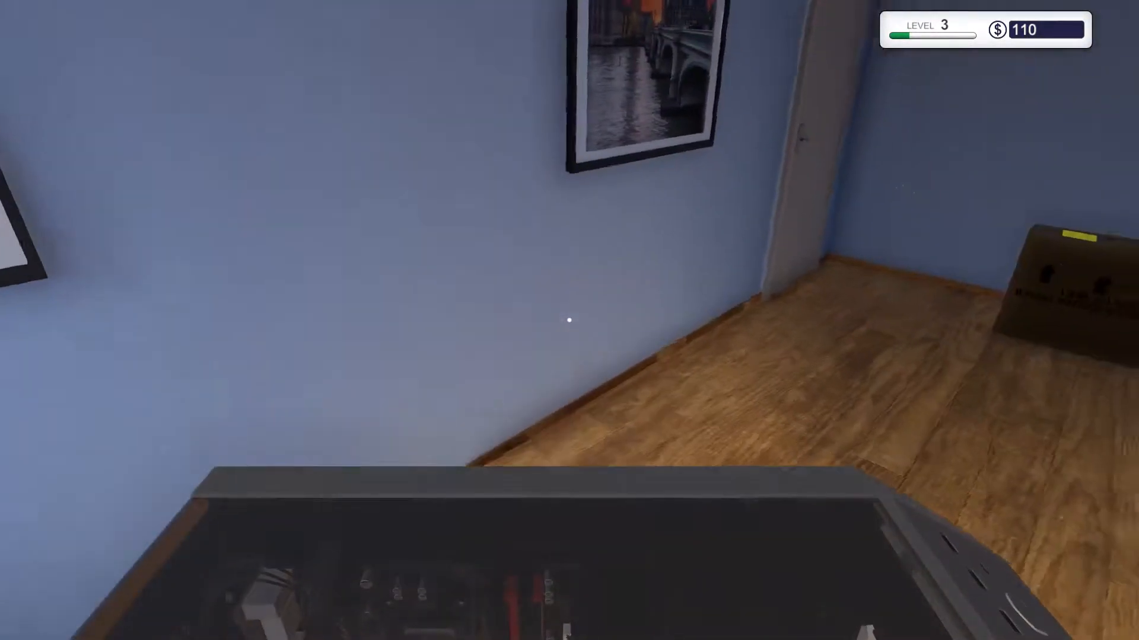
key(w)
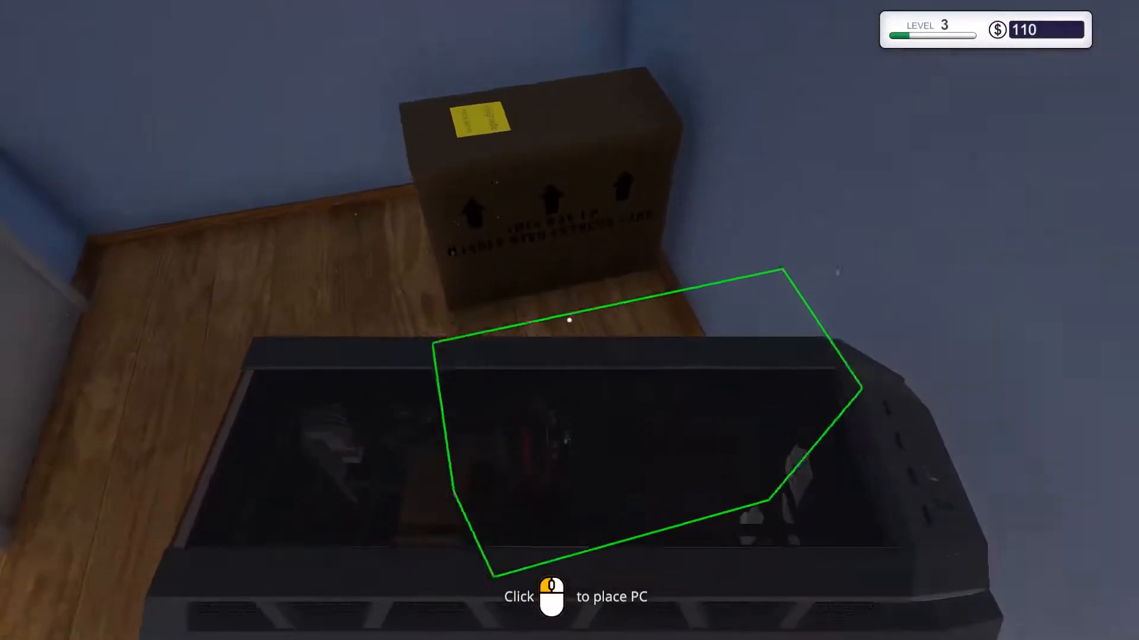
click(569, 320)
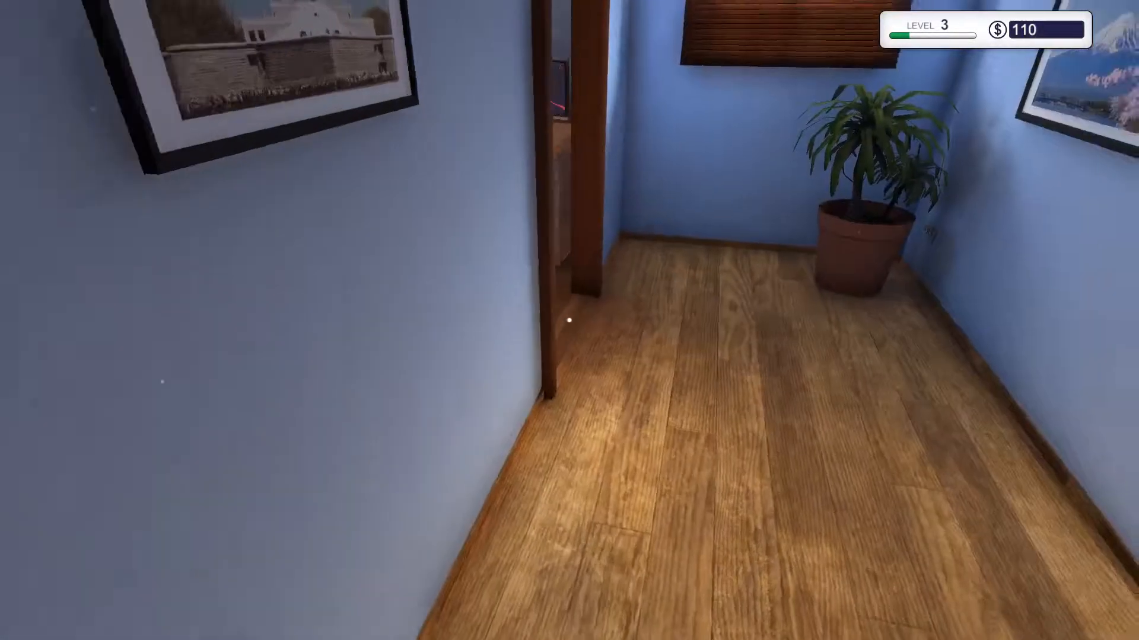
key(w)
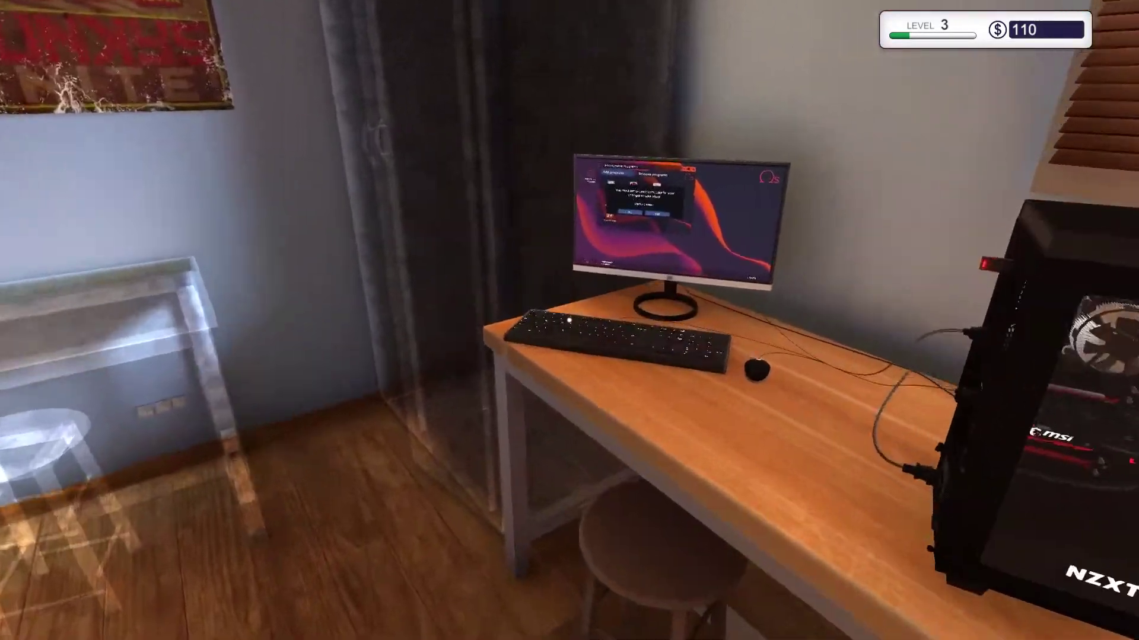
Restart the customer PC to apply program changes, then bring up the office inbox
click(569, 320)
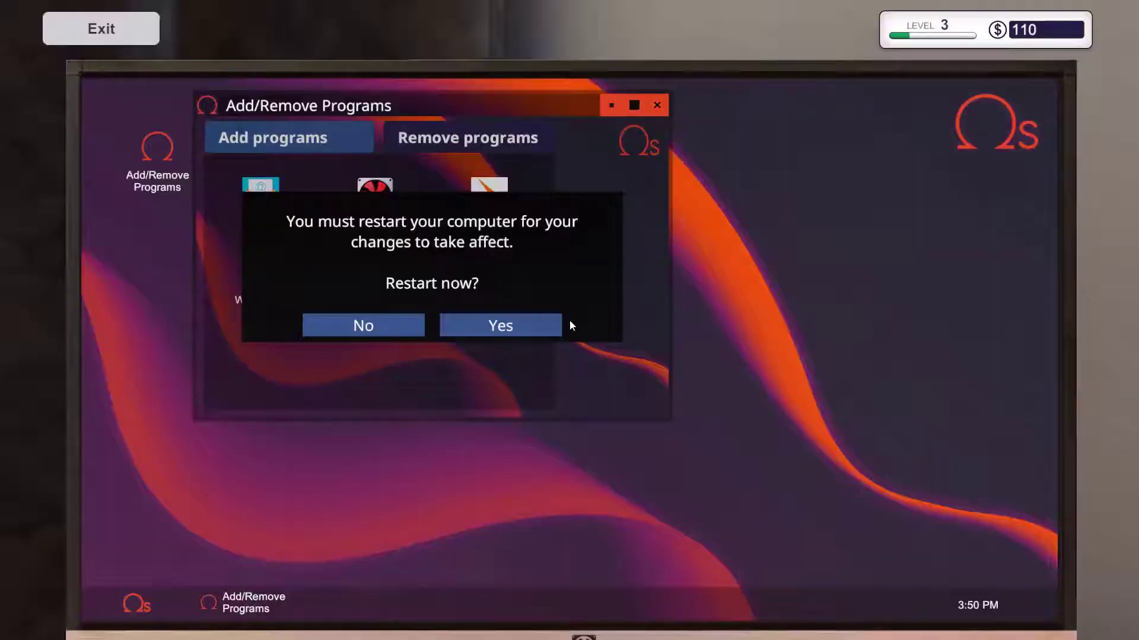
click(499, 325)
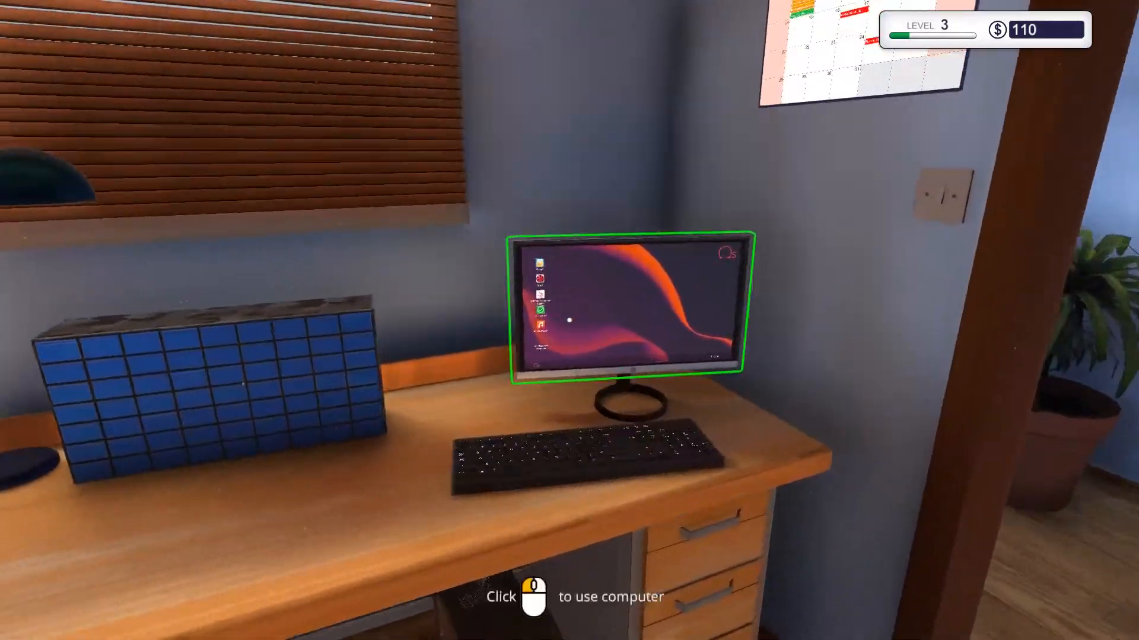
click(570, 321)
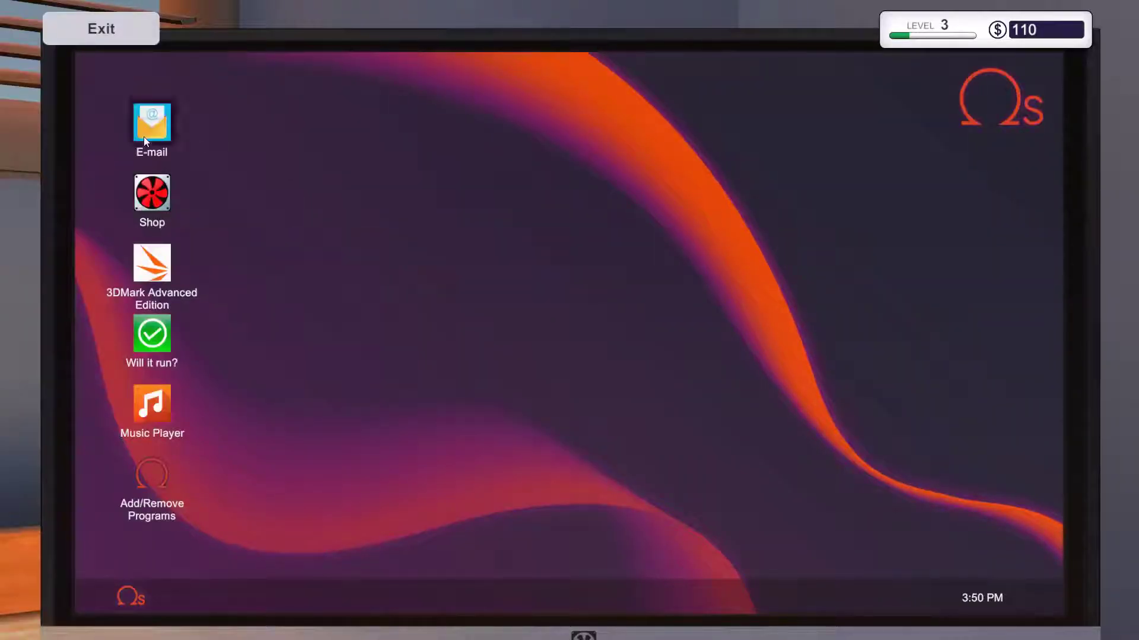
click(144, 139)
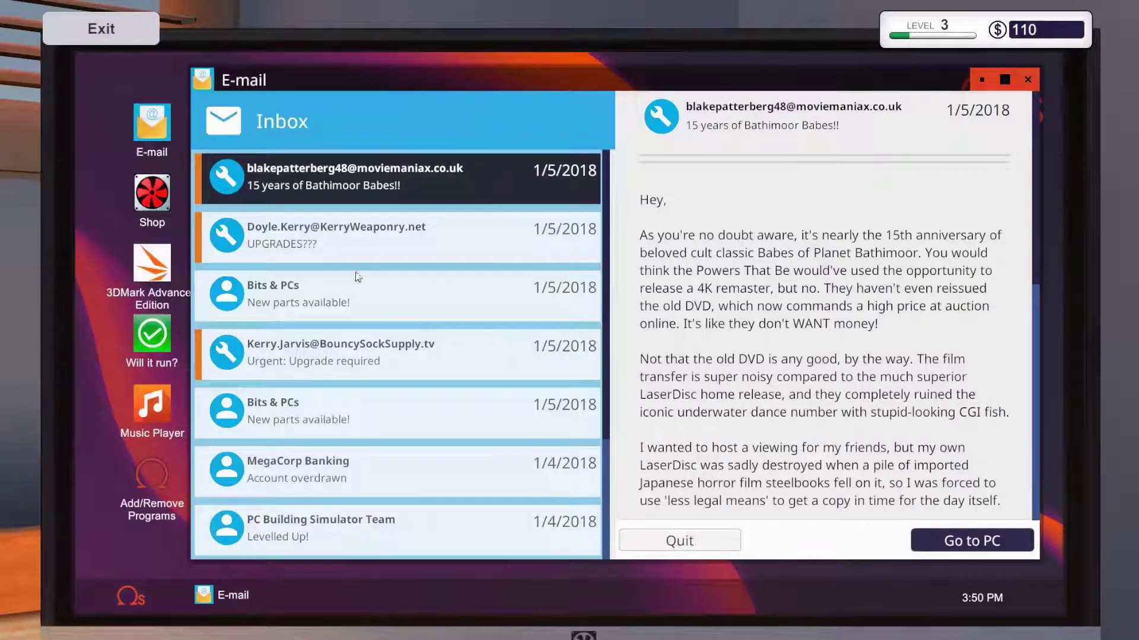
Collect payment for the 4 GB RAM upgrade job and discard its email
click(377, 399)
click(375, 358)
click(979, 543)
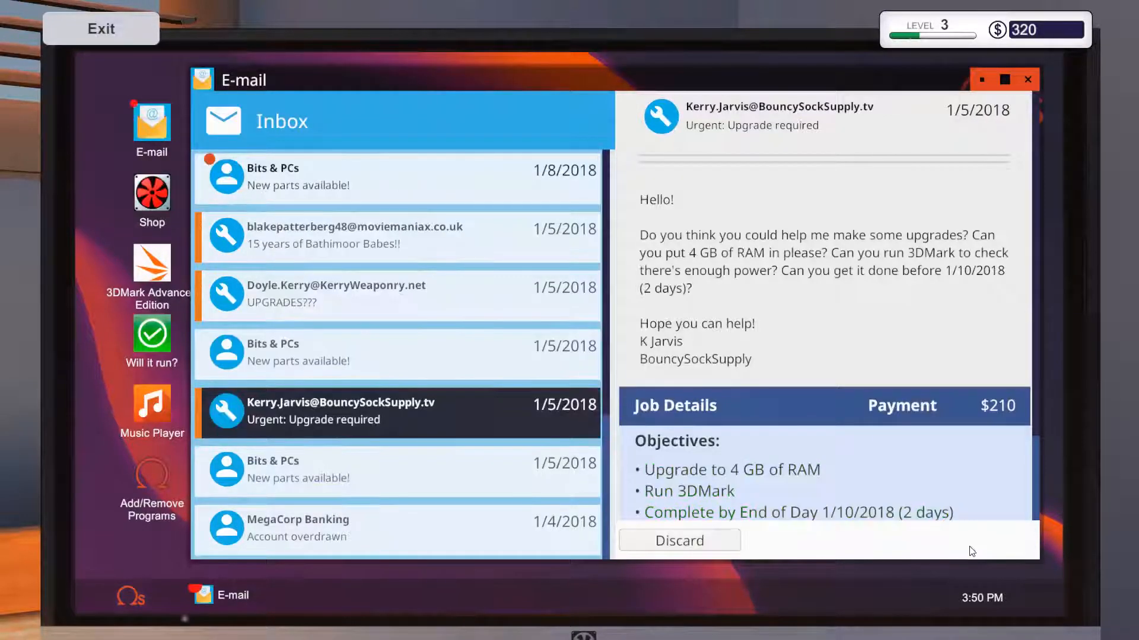
click(705, 540)
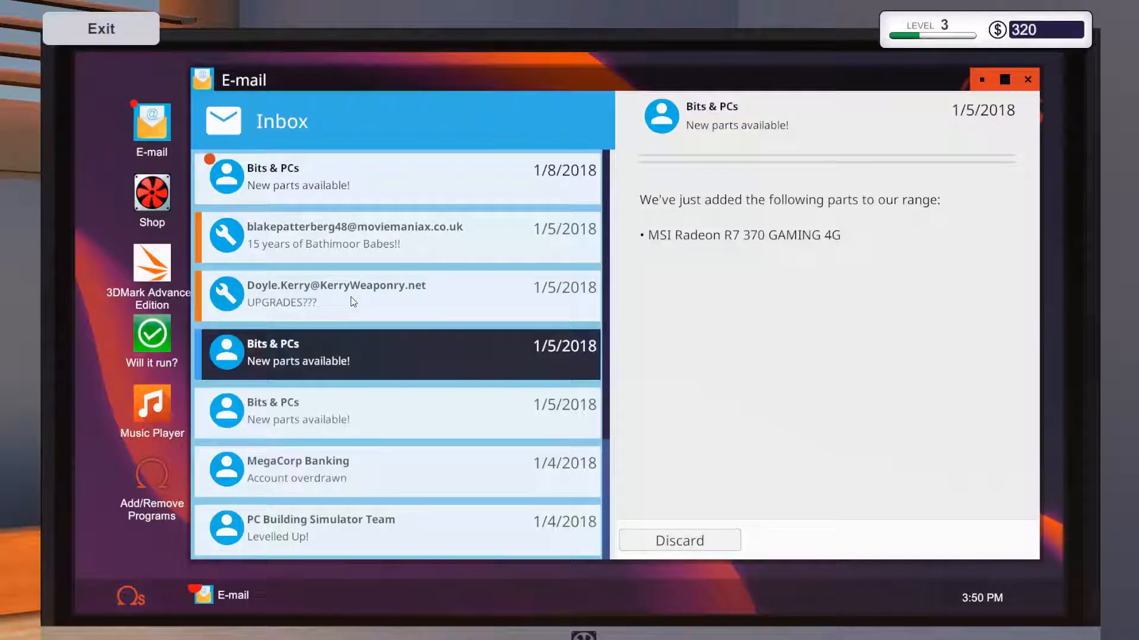
Collect payment for the 8 GB RAM upgrade job and discard its email, lifting cash to $525
click(437, 292)
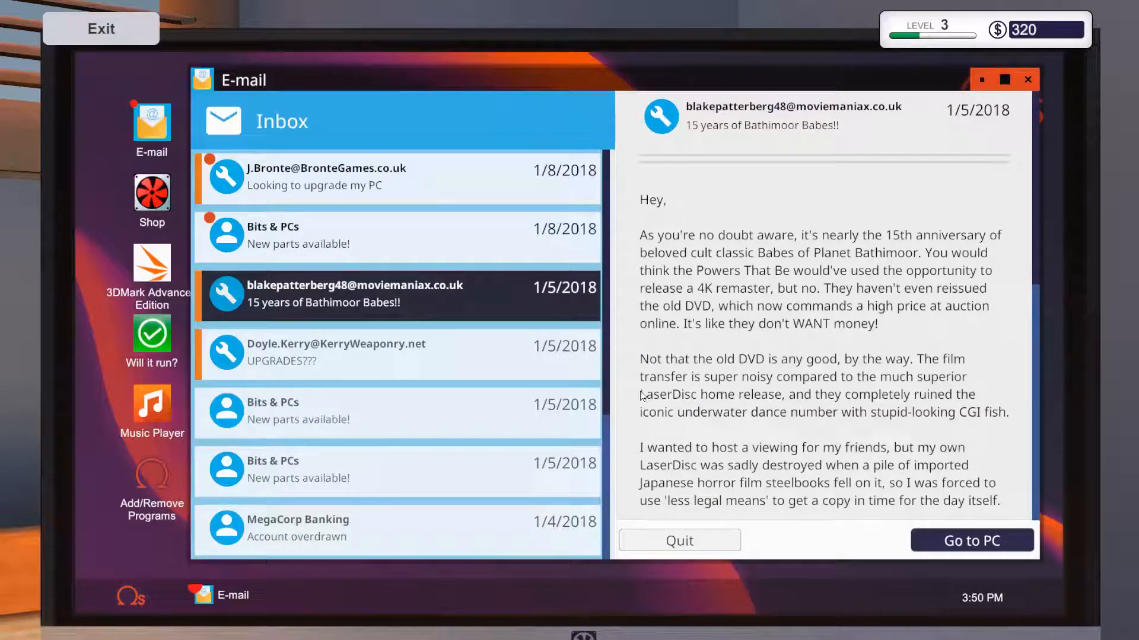
click(384, 354)
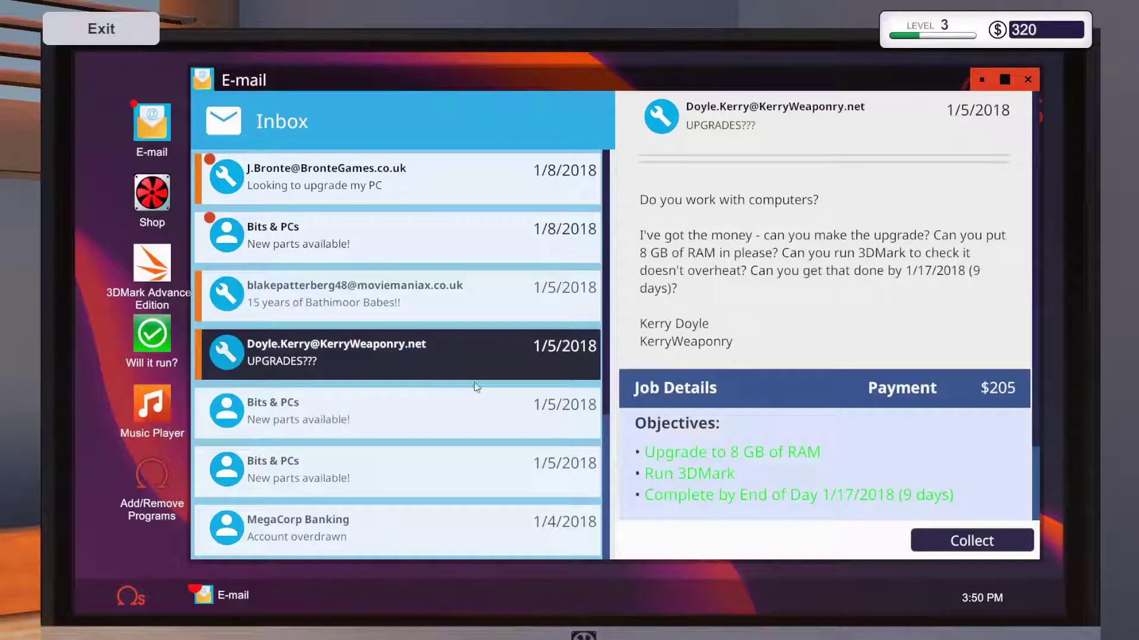
click(965, 541)
click(719, 541)
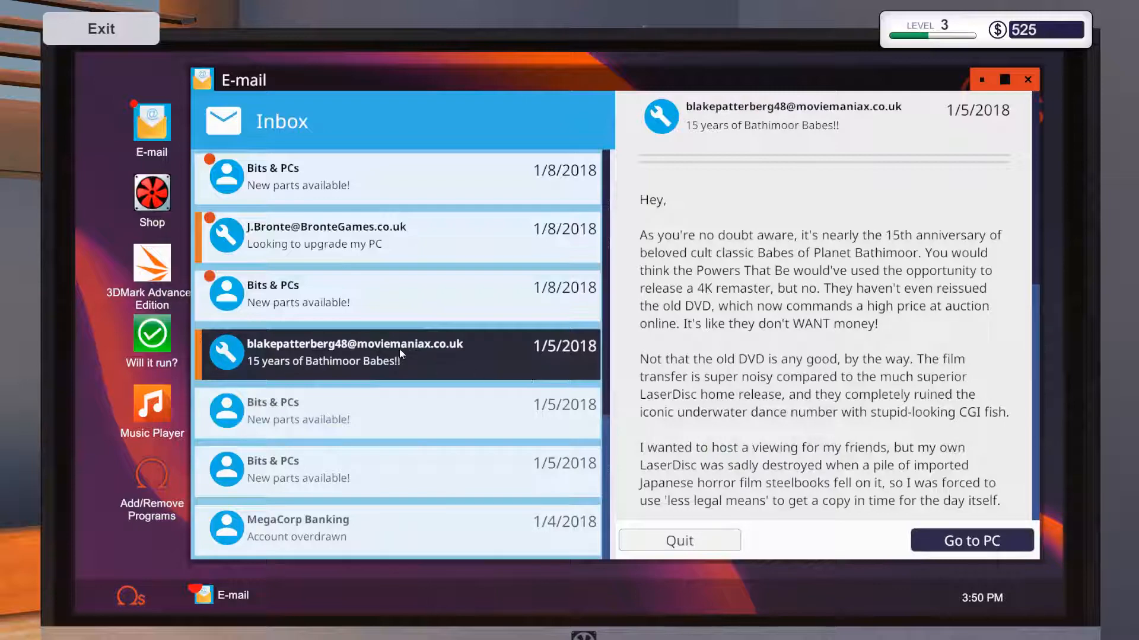
key(Escape)
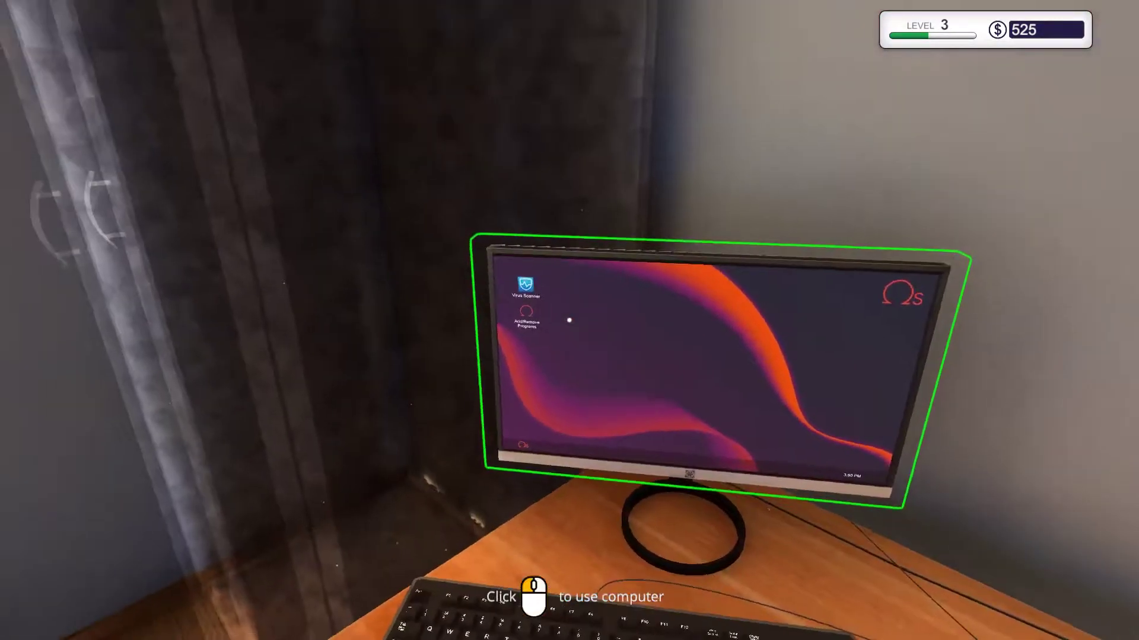
Start a Virus Scanner scan on the customer PC and check the office inbox while it runs
click(570, 320)
double_click(166, 162)
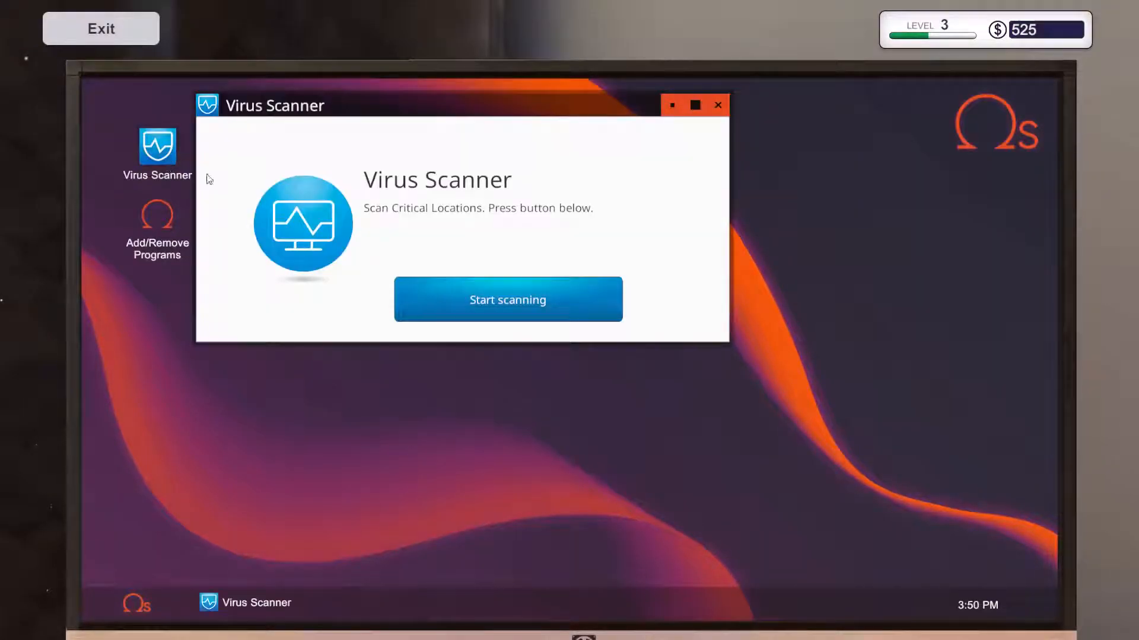
click(522, 304)
key(Escape)
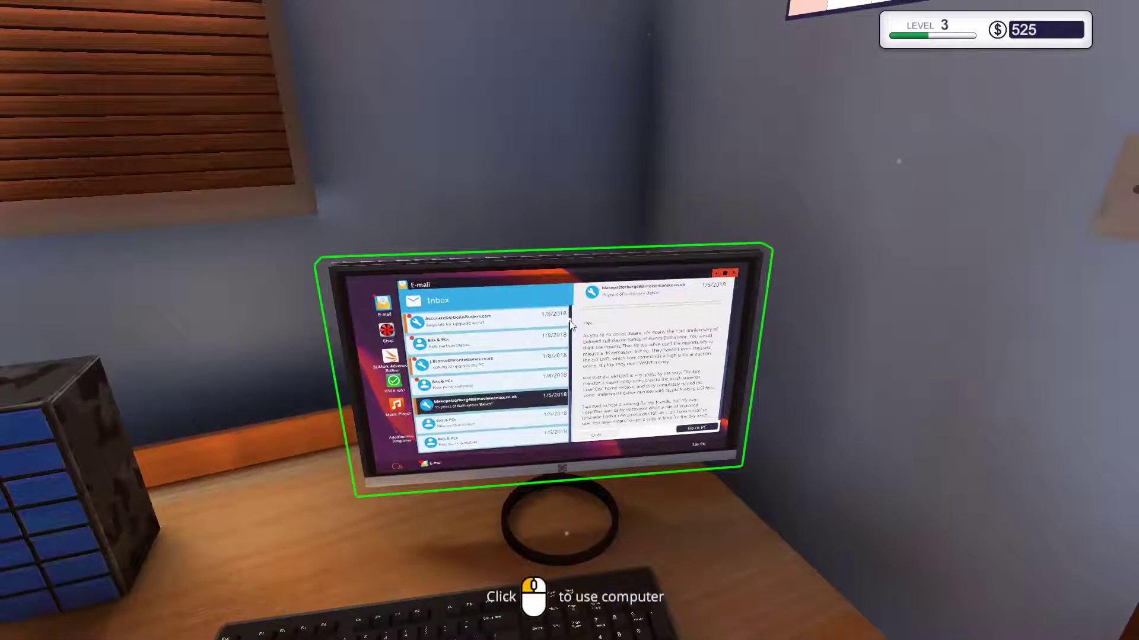
click(570, 326)
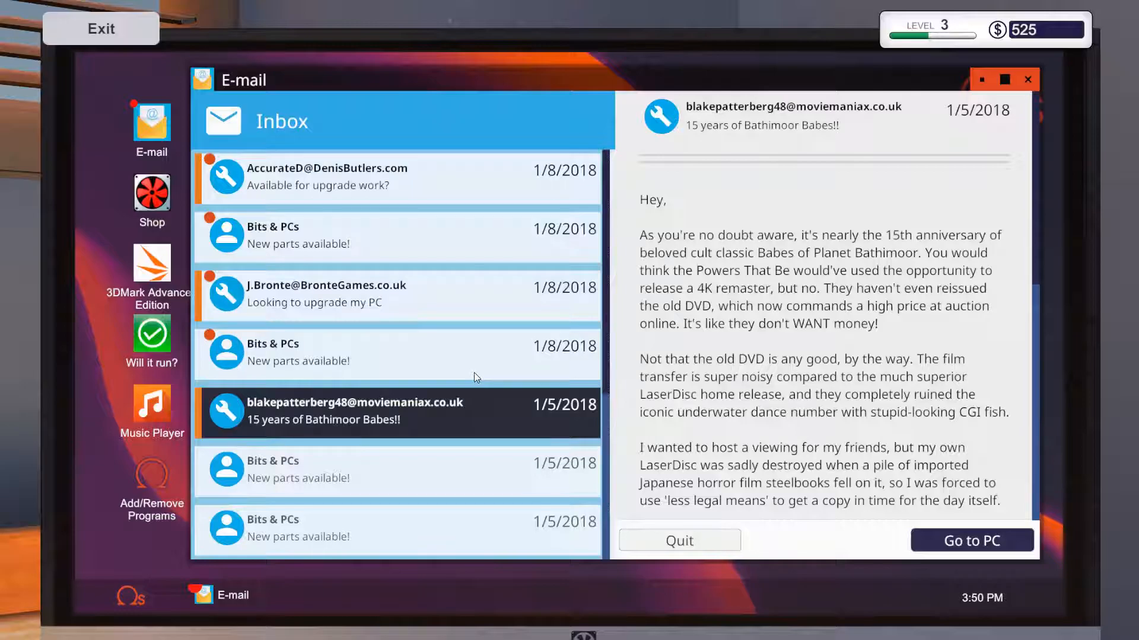
key(Escape)
Clean the 296 infected files found and close Virus Scanner
click(569, 320)
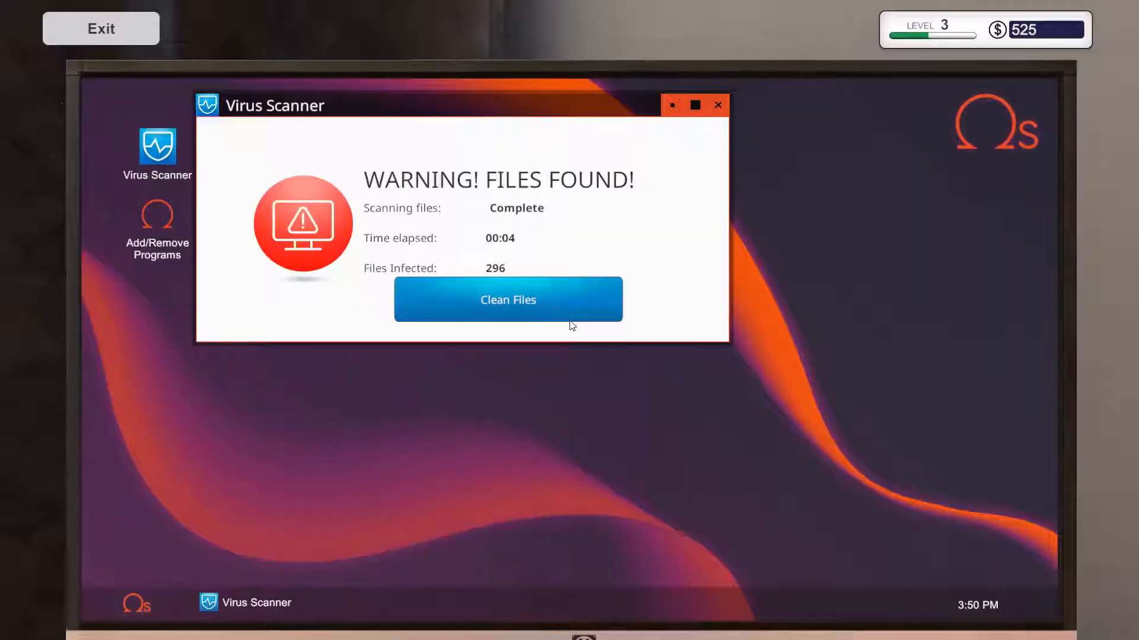
click(521, 312)
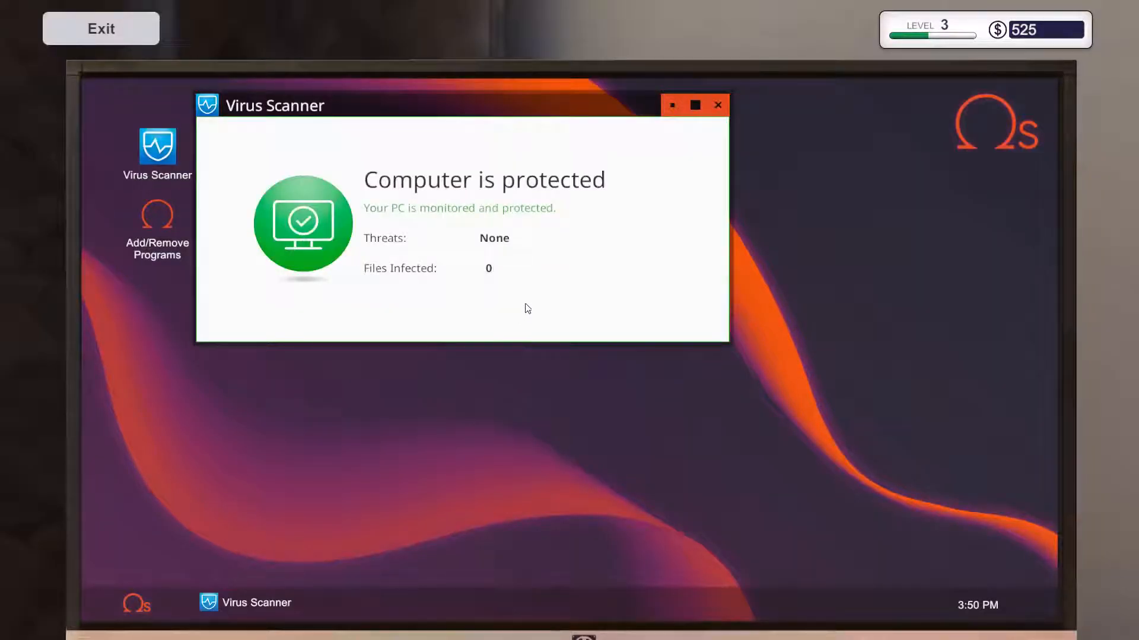
click(719, 105)
key(Escape)
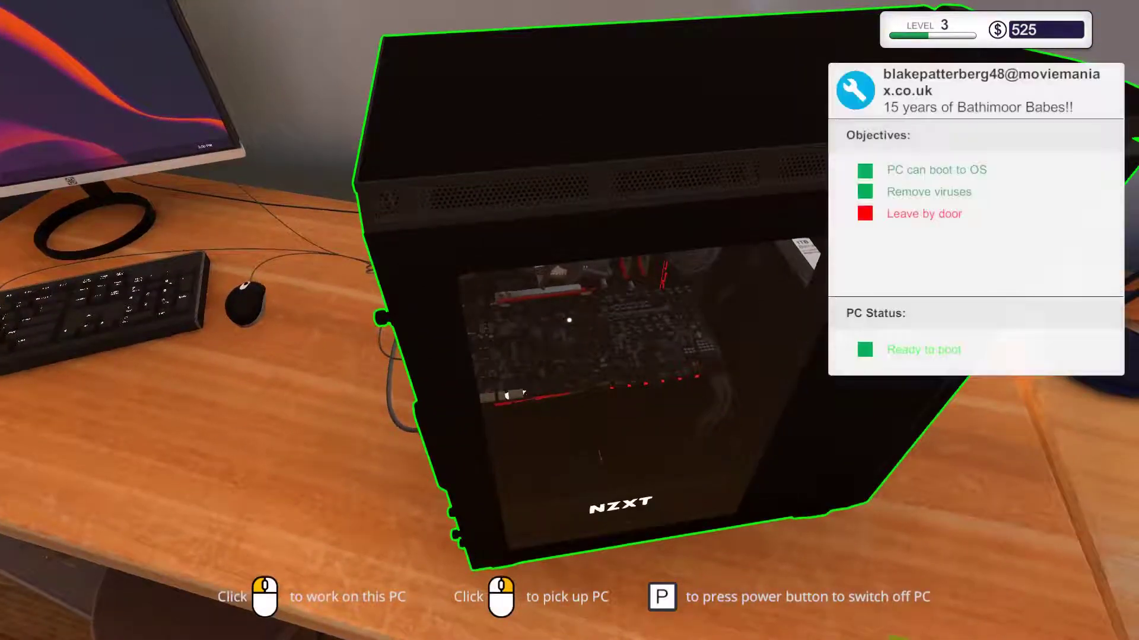
Carry the cleaned PC into the next room, set it down and return to the office computer
right_click(568, 320)
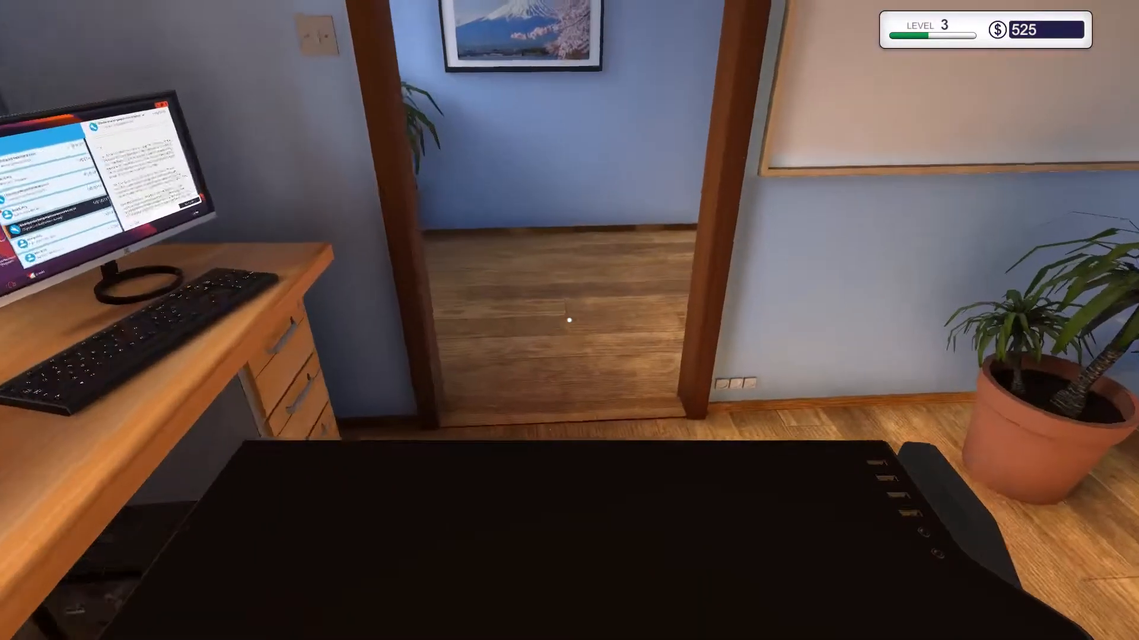
key(w)
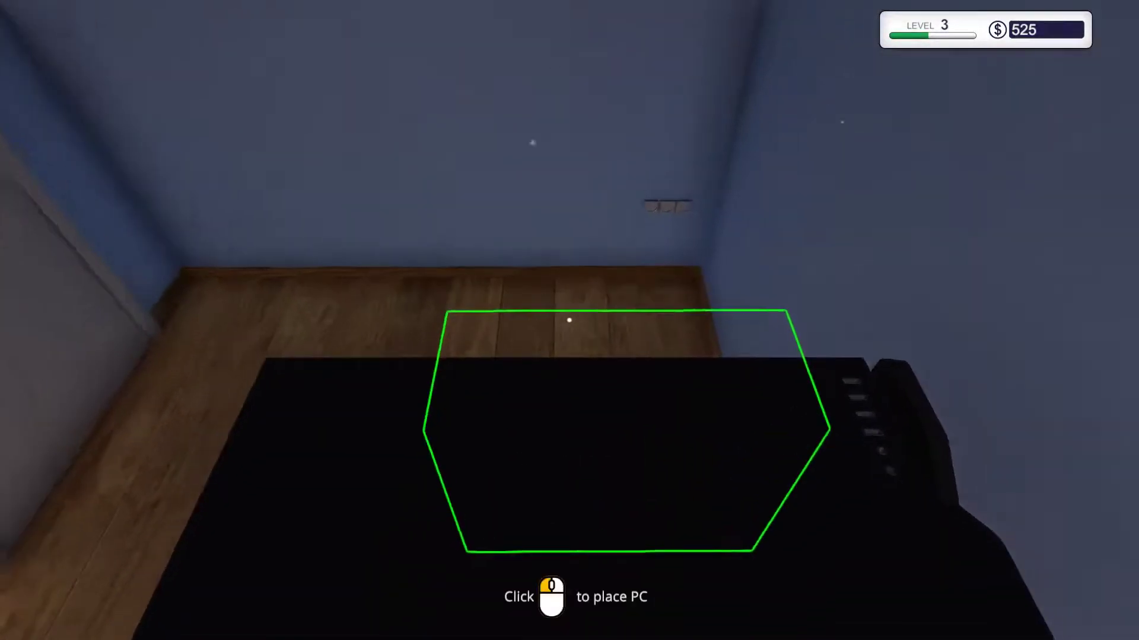
click(569, 319)
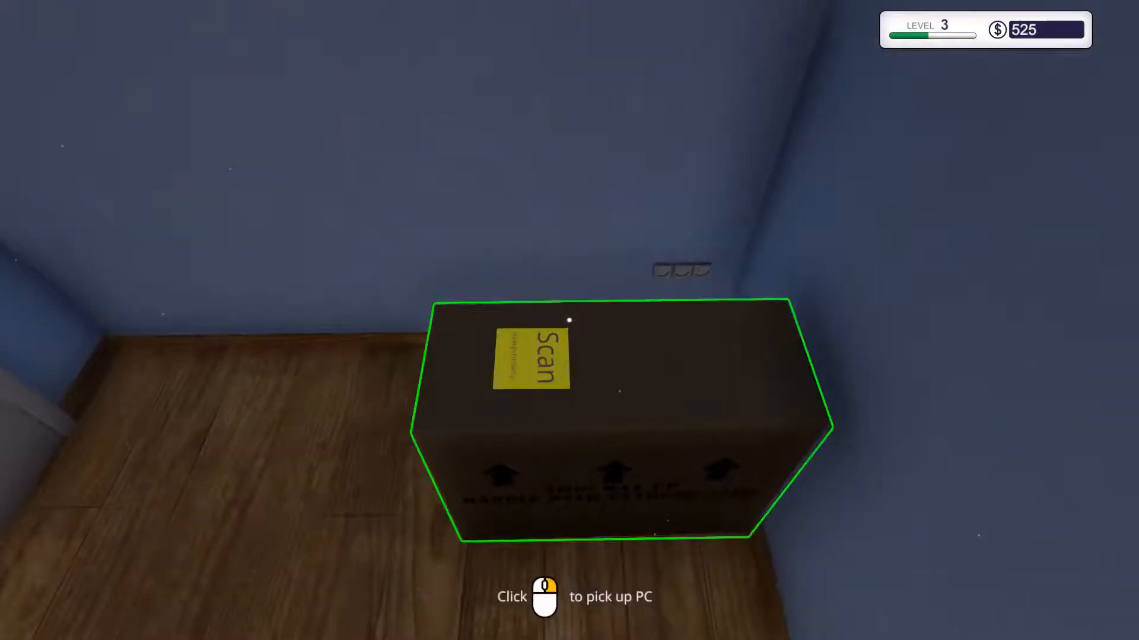
key(w)
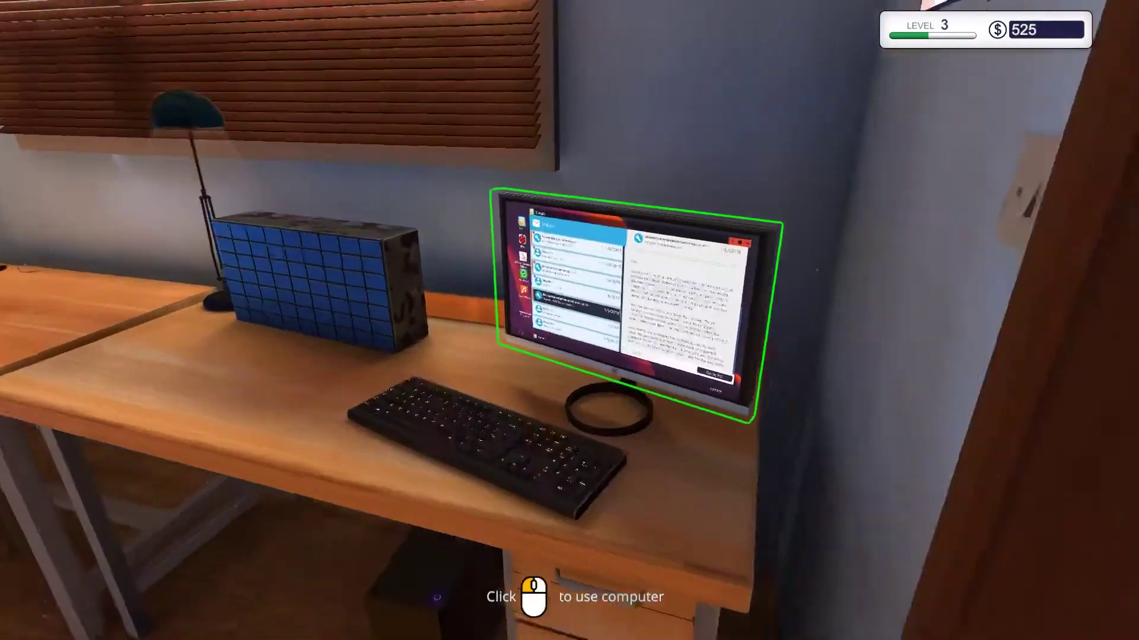
click(569, 321)
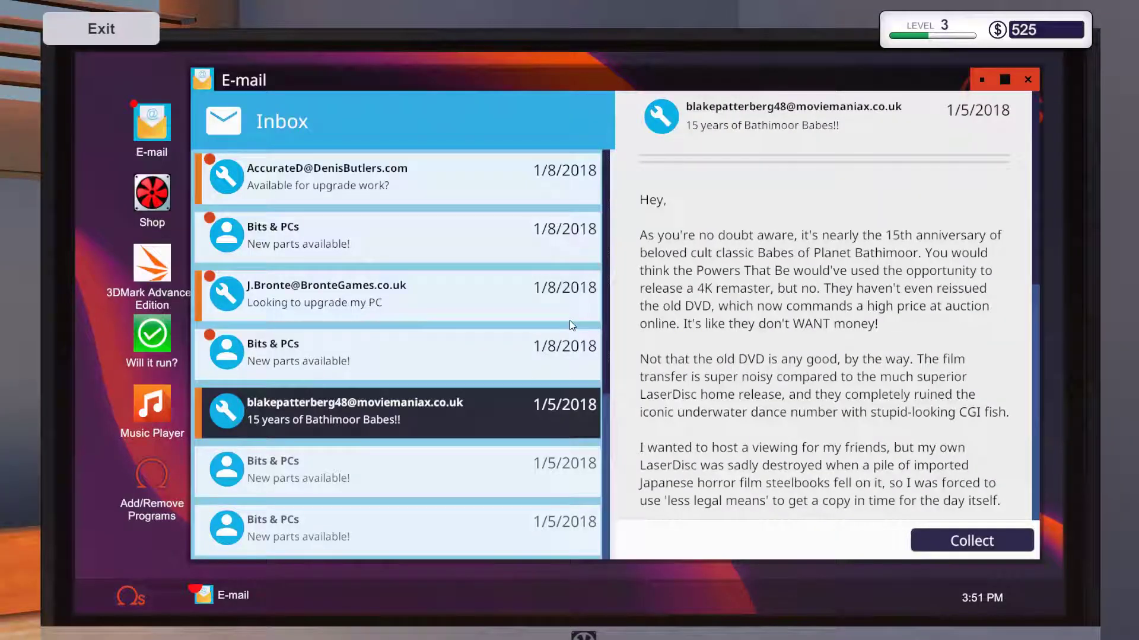
Collect the virus-cleaning payment to reach $635, review the $280 3DMark job email, and enter the Shop
click(975, 549)
click(708, 541)
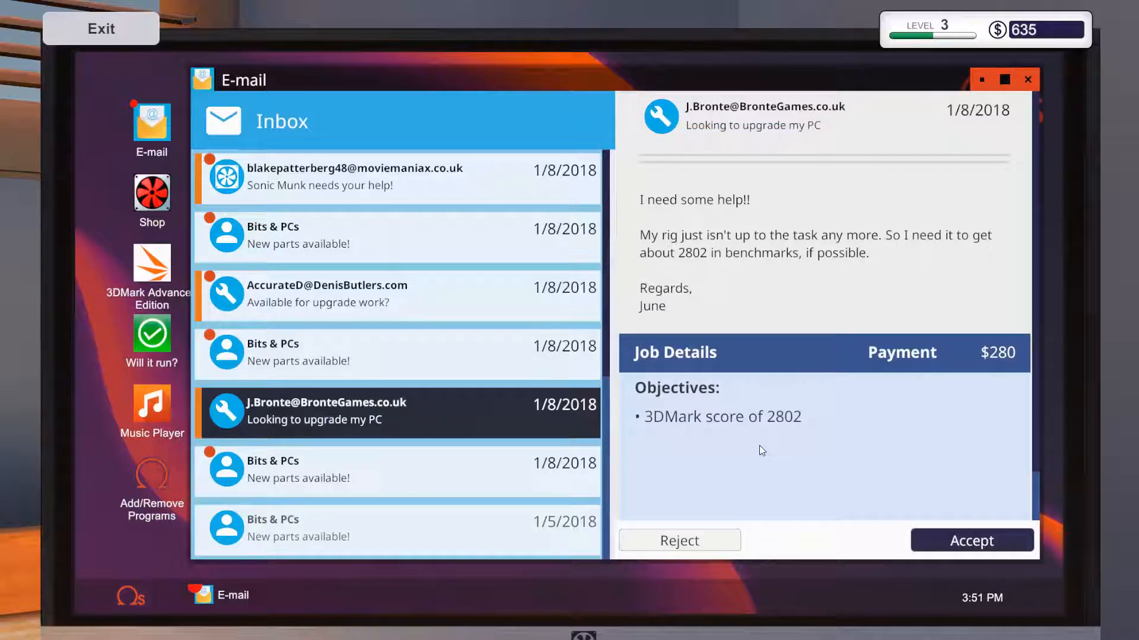
click(516, 480)
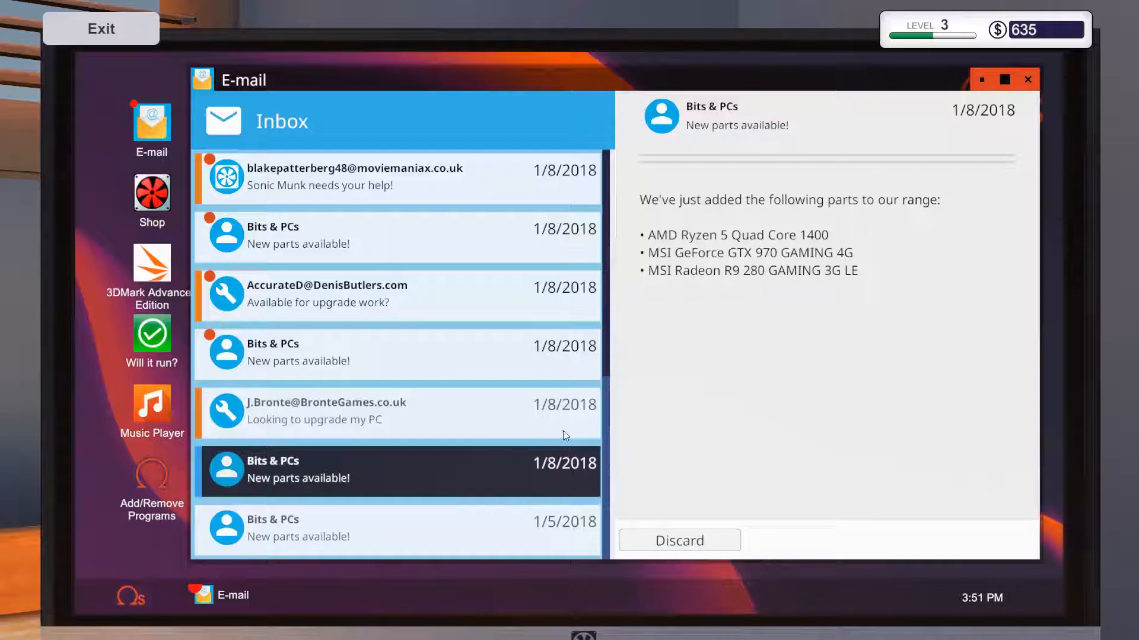
click(522, 399)
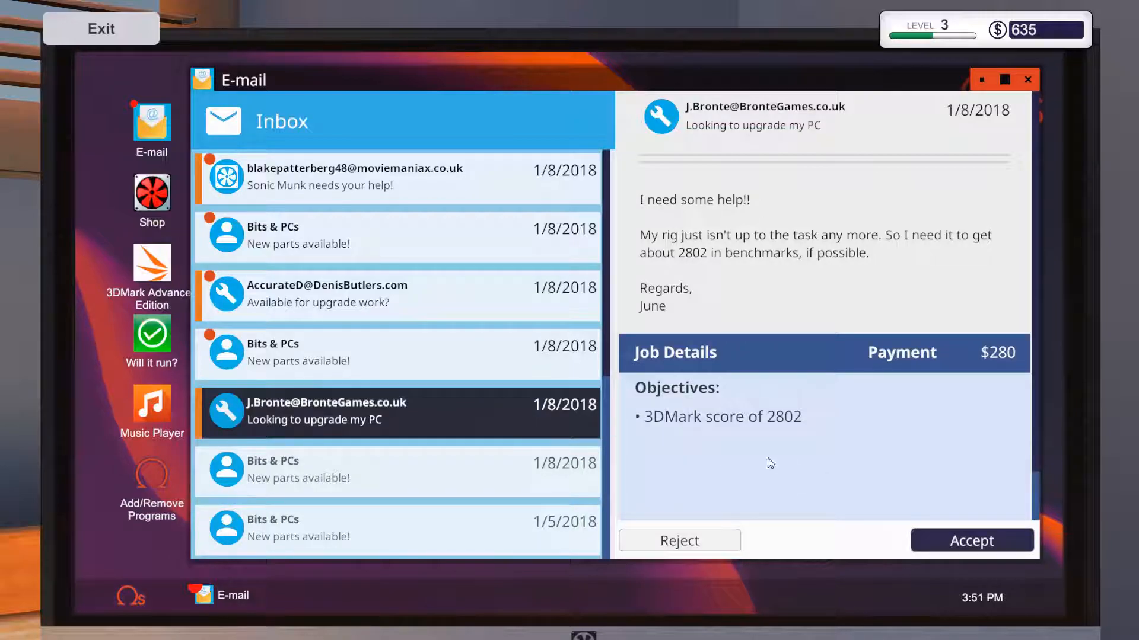
click(151, 196)
scroll(627, 347, down, 1)
scroll(628, 347, down, 1)
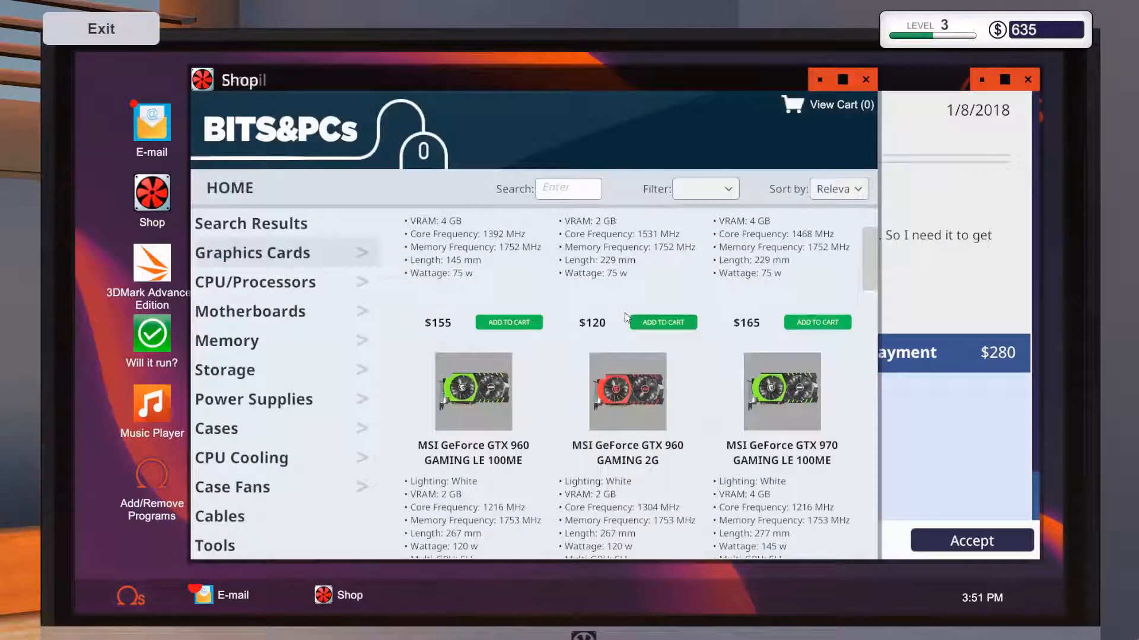
scroll(627, 347, up, 1)
scroll(627, 347, up, 1)
scroll(627, 347, down, 4)
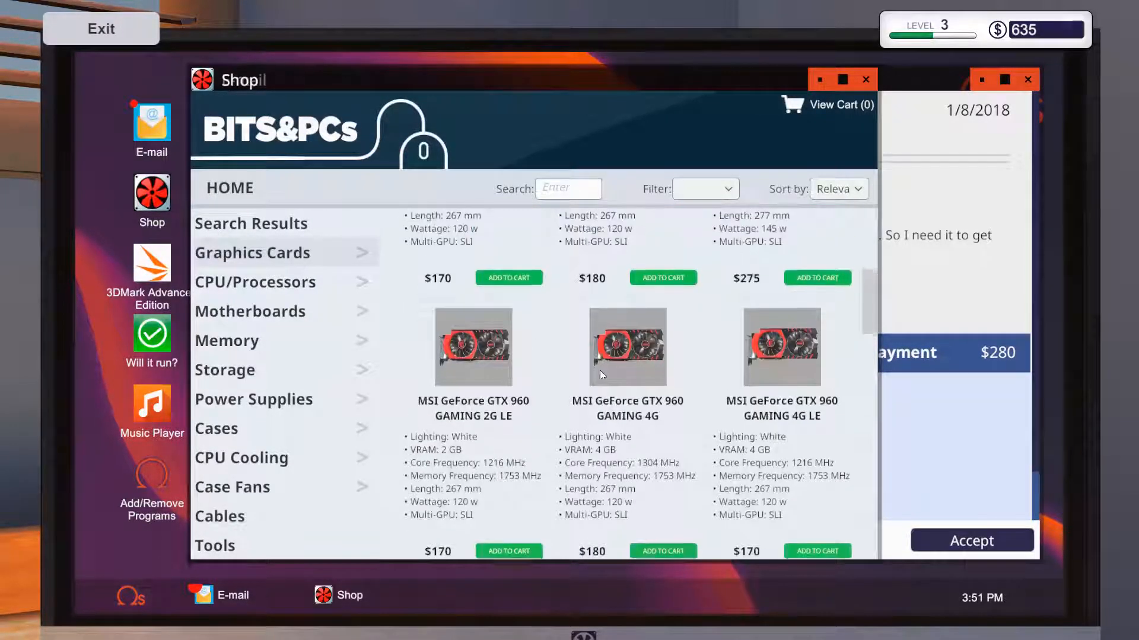
scroll(576, 354, up, 2)
scroll(561, 357, up, 3)
scroll(524, 394, down, 2)
scroll(514, 375, down, 2)
scroll(514, 370, down, 2)
scroll(521, 364, down, 3)
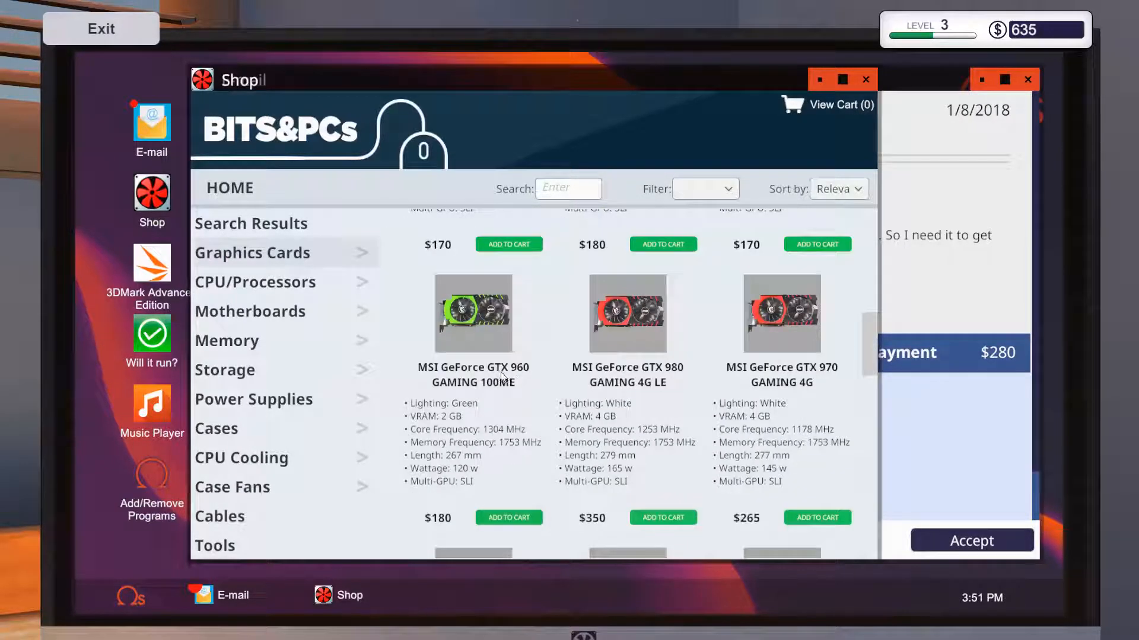
scroll(524, 360, down, 1)
scroll(509, 355, down, 1)
scroll(510, 354, up, 3)
scroll(503, 384, up, 4)
scroll(504, 384, up, 2)
scroll(445, 413, up, 2)
scroll(400, 443, down, 3)
scroll(470, 407, down, 3)
scroll(499, 404, down, 3)
scroll(542, 401, down, 3)
scroll(604, 391, down, 3)
scroll(655, 389, down, 1)
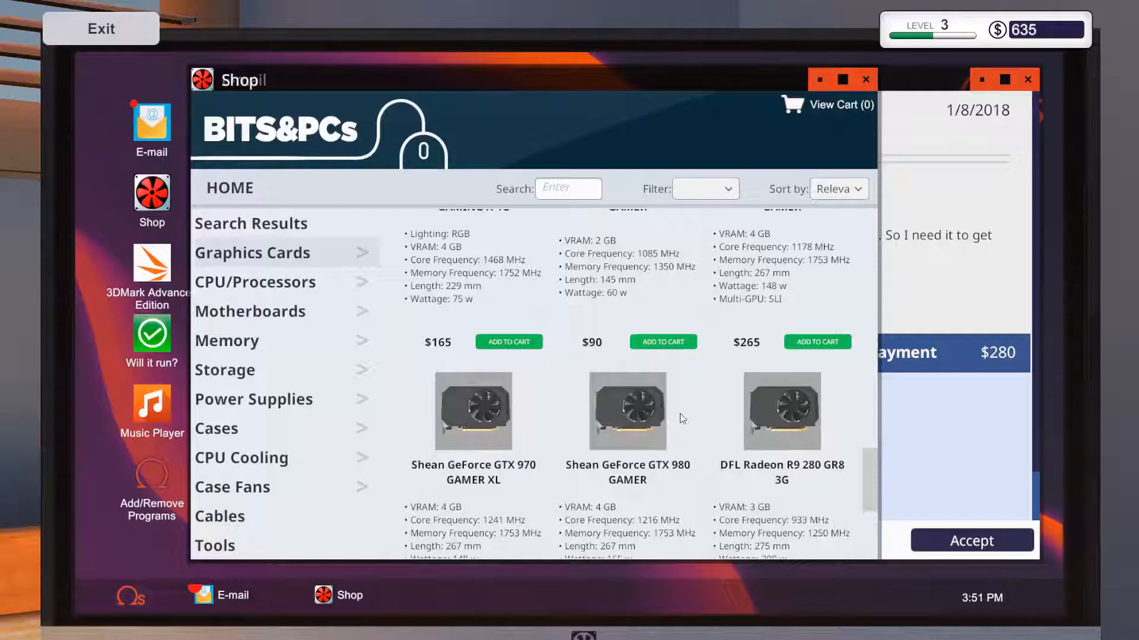
scroll(681, 418, down, 3)
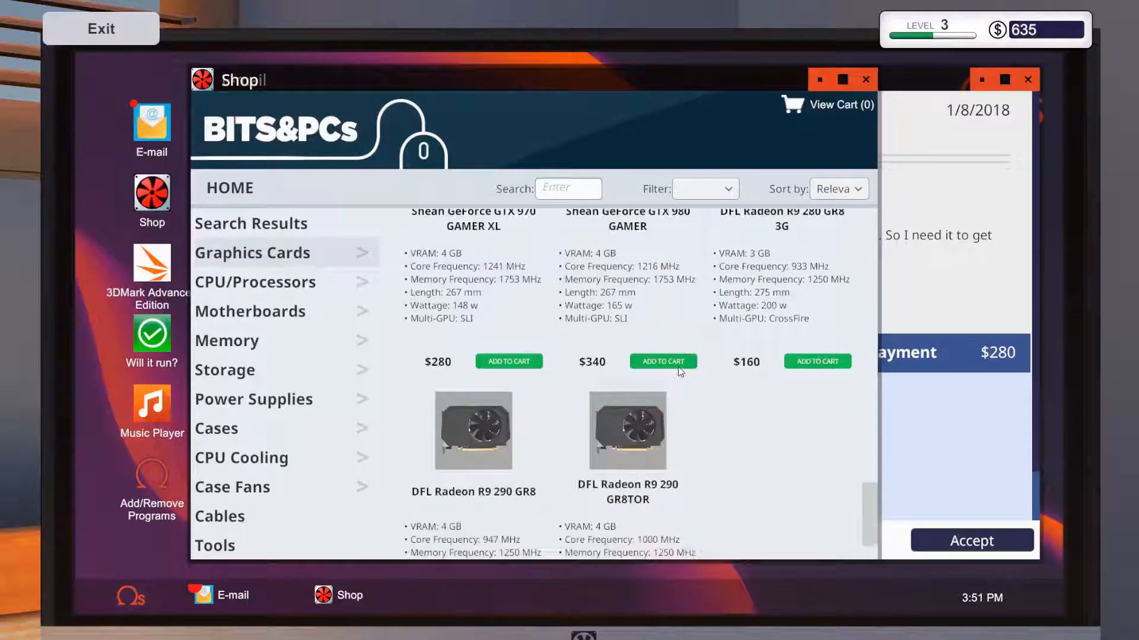
scroll(679, 372, up, 2)
scroll(643, 376, up, 2)
scroll(645, 382, up, 1)
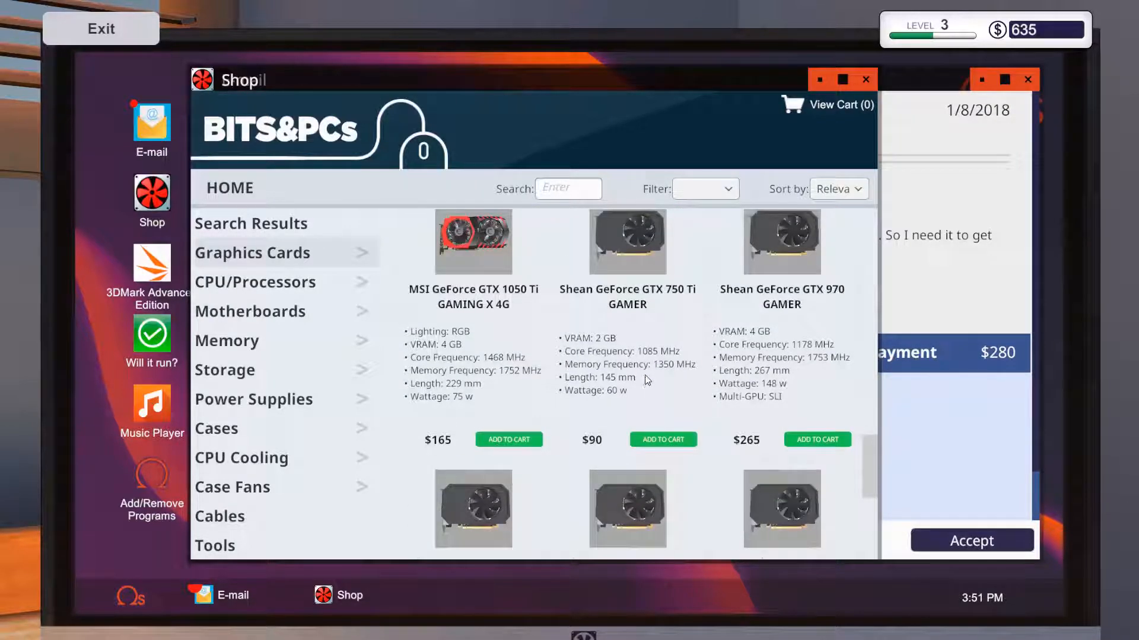
scroll(646, 380, down, 1)
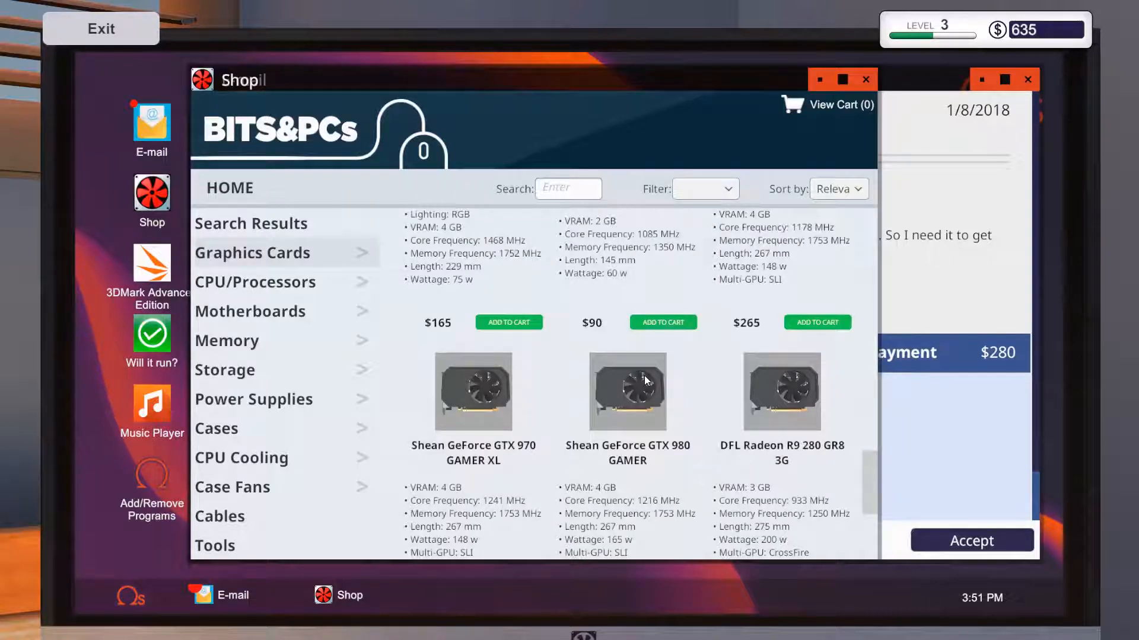
scroll(645, 381, up, 1)
scroll(642, 379, down, 1)
scroll(643, 378, up, 1)
scroll(642, 378, down, 1)
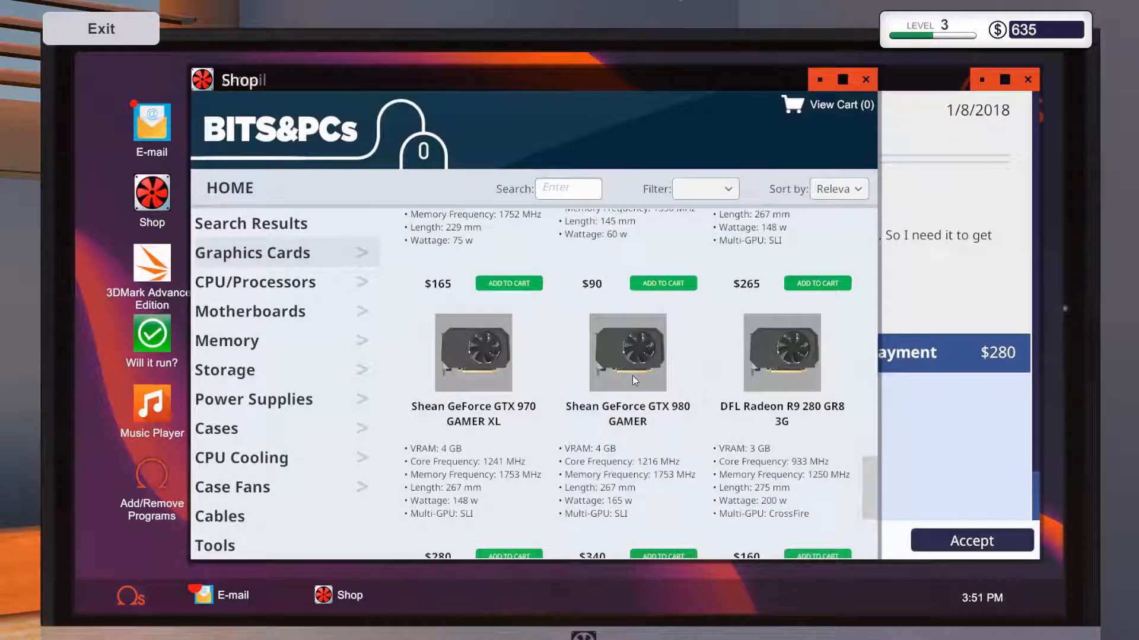
scroll(632, 379, up, 1)
scroll(632, 379, down, 1)
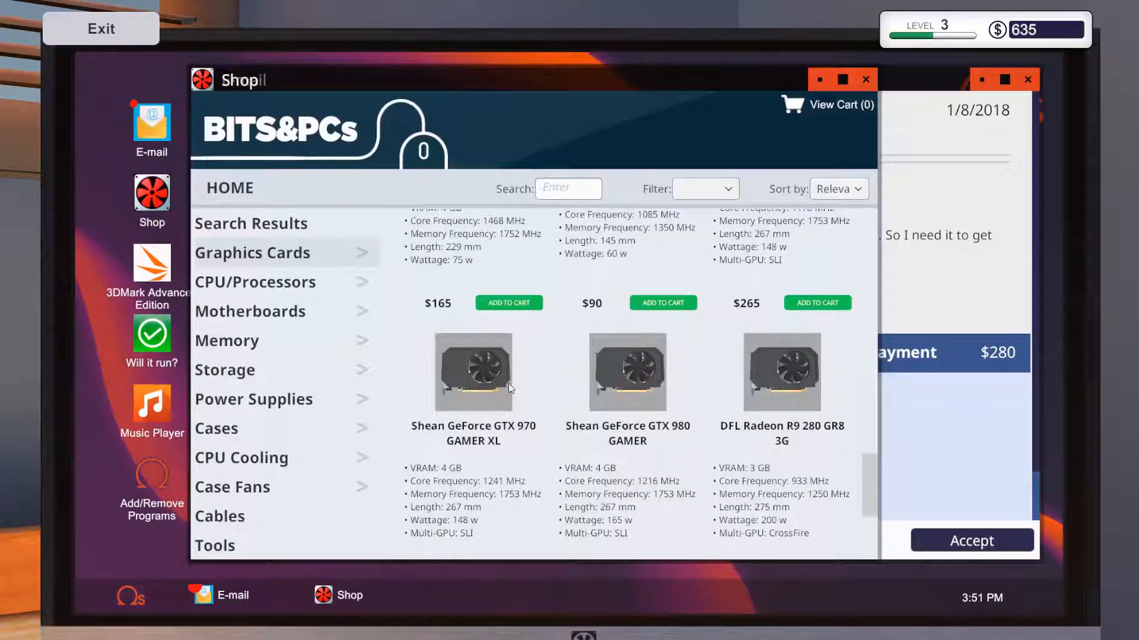
scroll(511, 387, up, 1)
scroll(790, 394, down, 1)
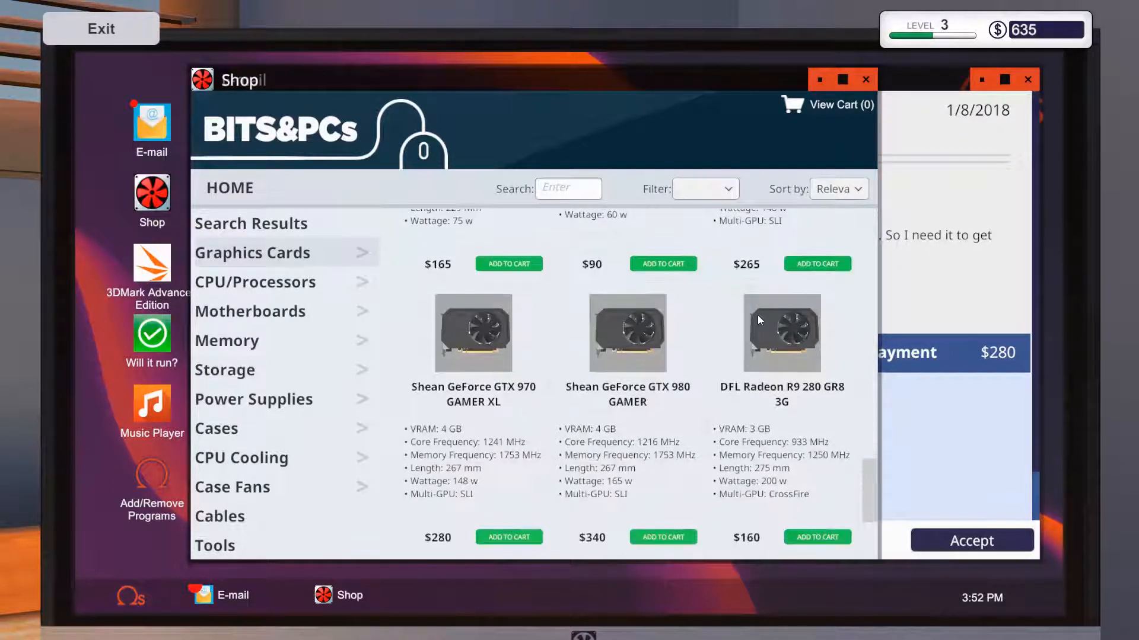
scroll(534, 445, up, 1)
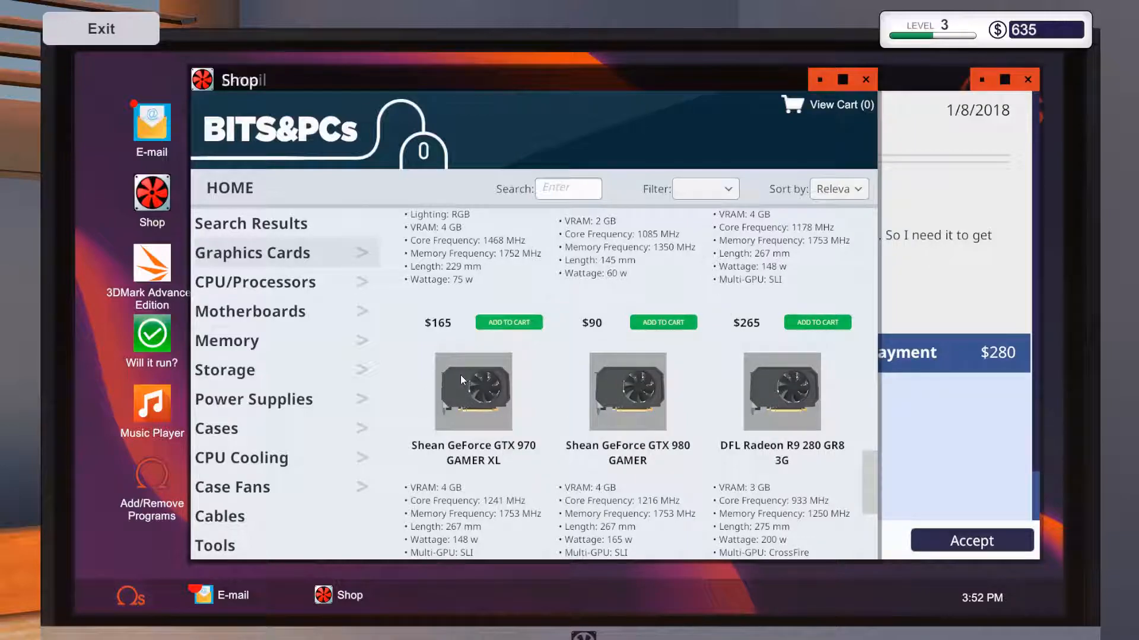
scroll(499, 427, down, 1)
scroll(507, 430, up, 1)
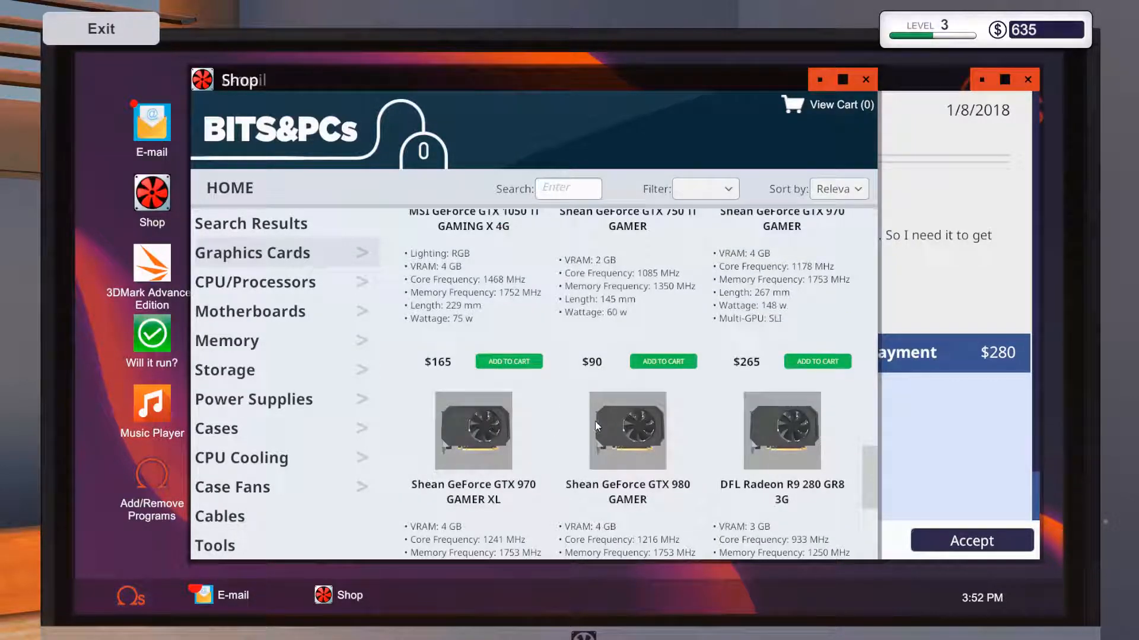
scroll(526, 476, down, 1)
Add the Shean GeForce GTX 970 GAMER XL to the cart for a $310 total and review it
click(524, 498)
click(845, 108)
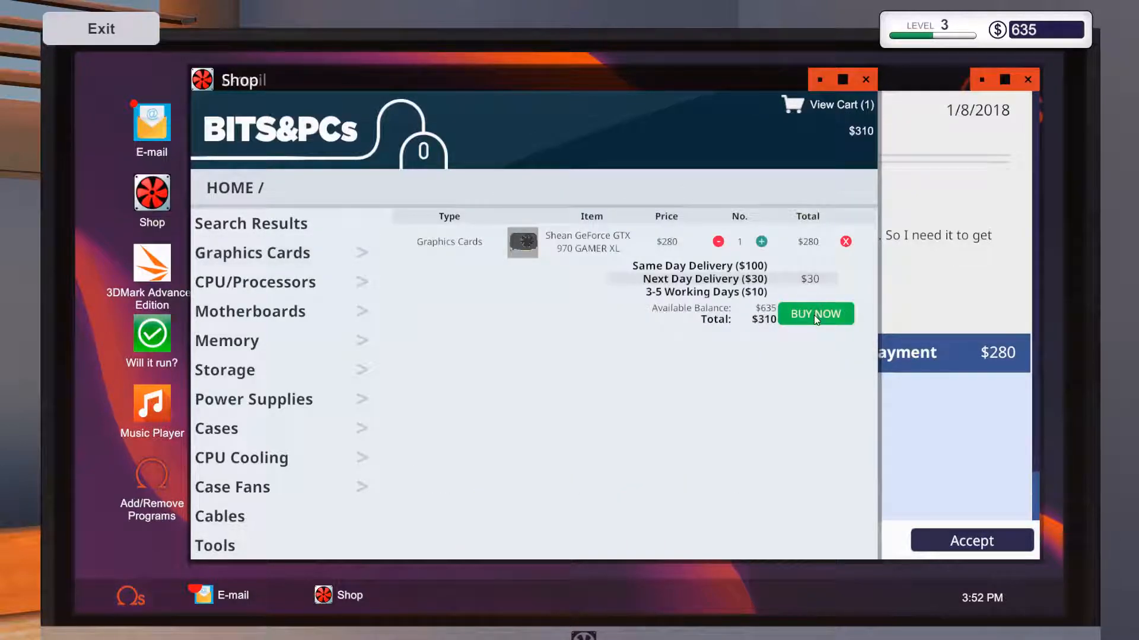
click(1003, 295)
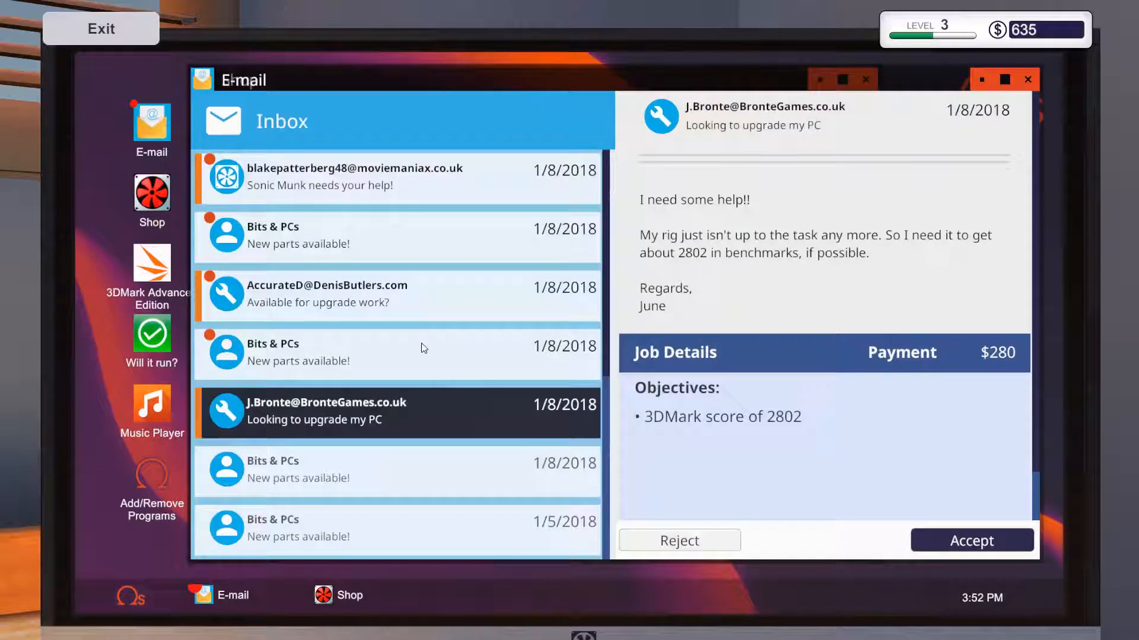
Read the new-parts email and the $195 4 GB RAM upgrade job, then uncover the shop window
click(534, 354)
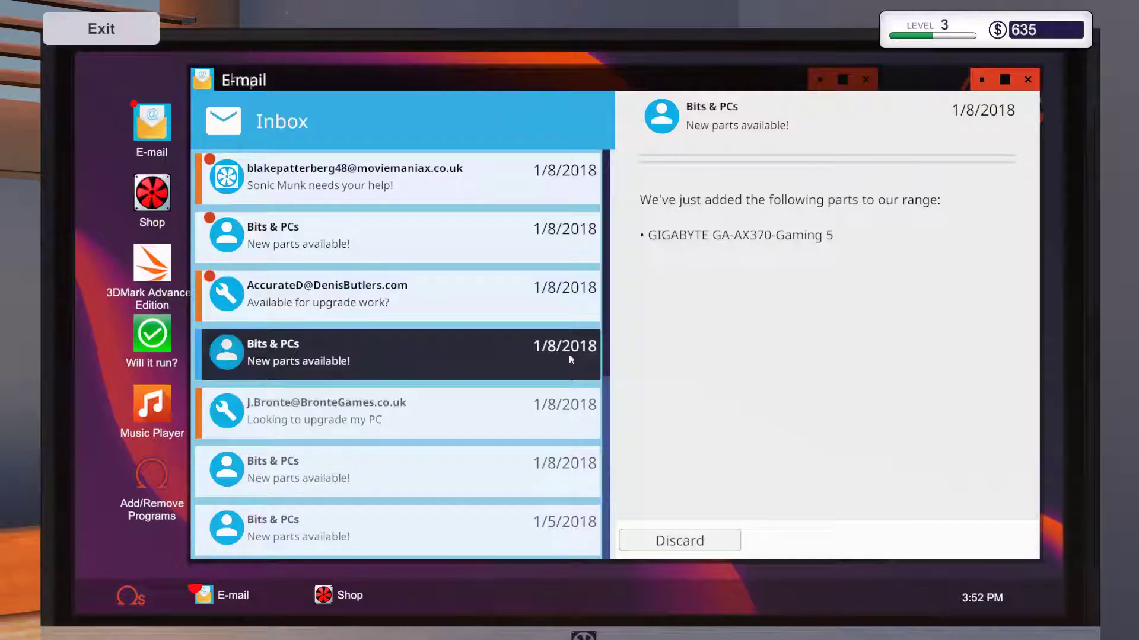
click(386, 300)
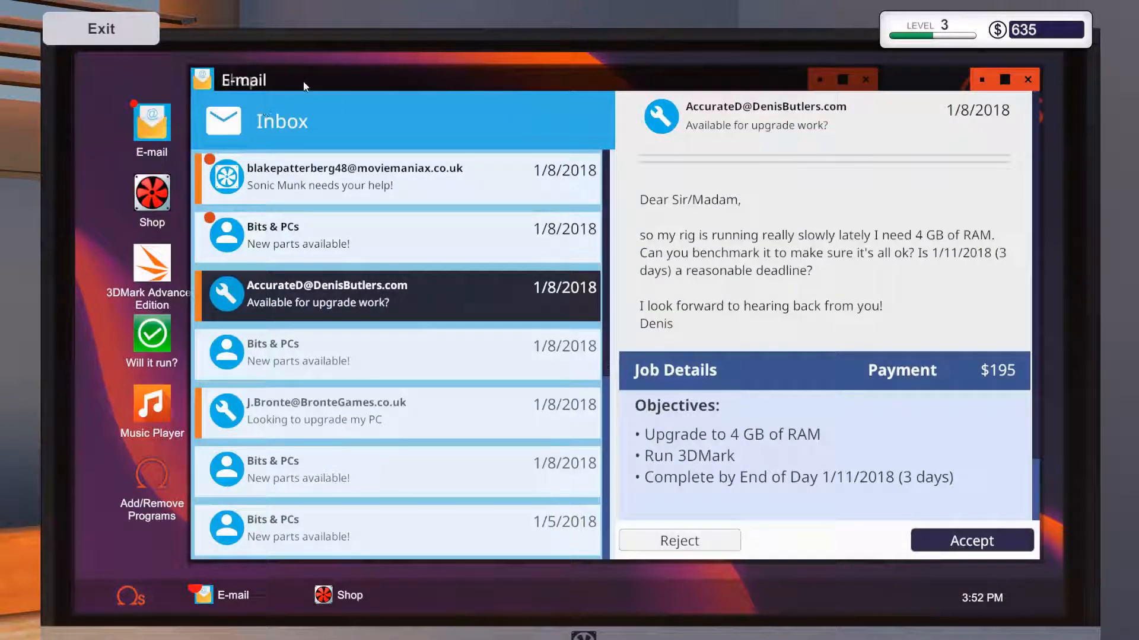
drag(398, 82, 404, 118)
Add the DFL MOTIV8OR 4 GB RAM from the Memory listings, making a $370 cart, and read the latest parts email
drag(392, 79, 290, 67)
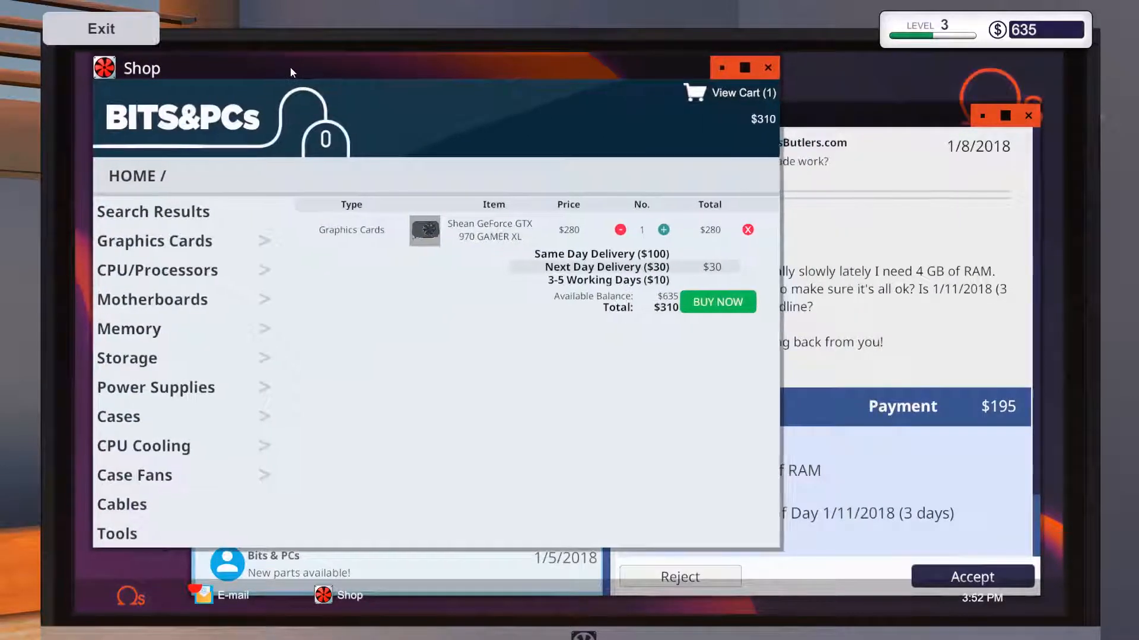
click(165, 334)
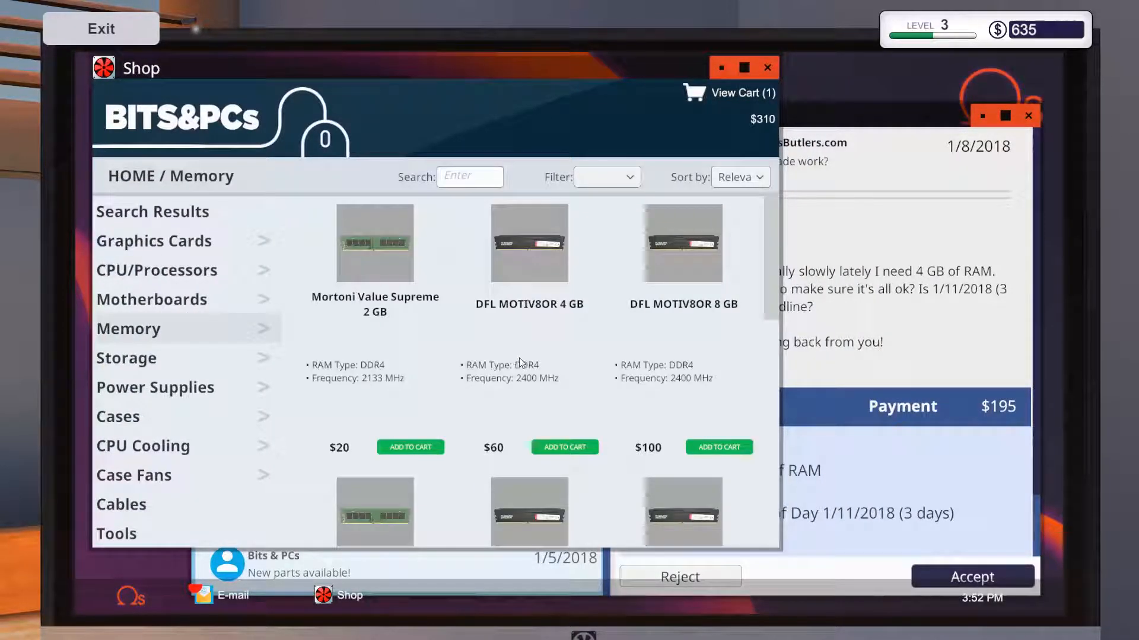
click(563, 448)
click(818, 427)
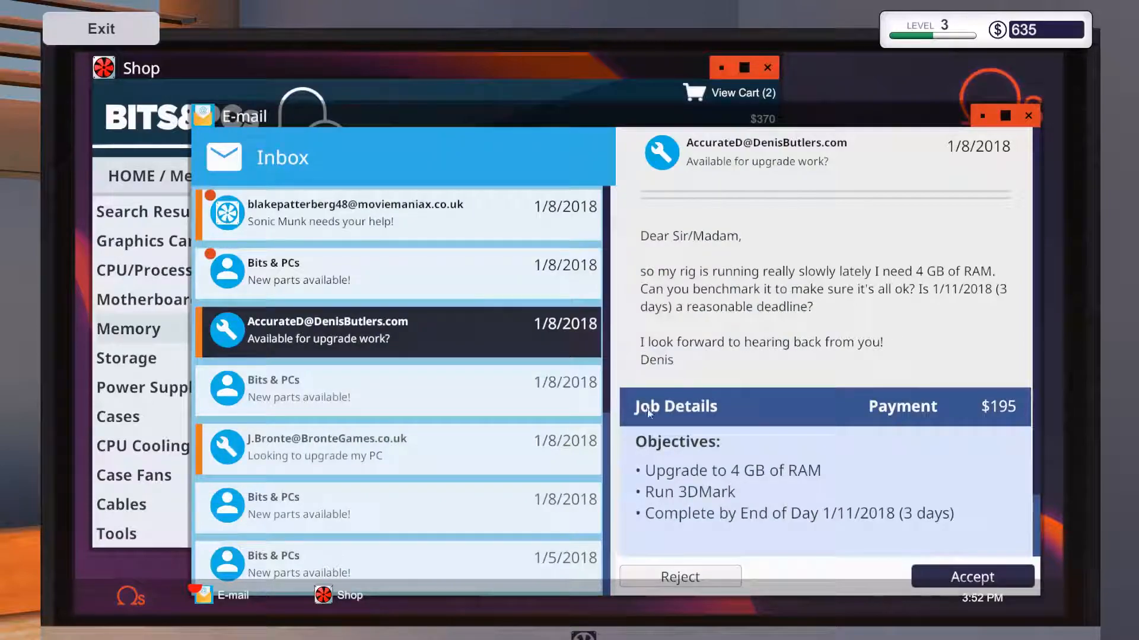
click(320, 276)
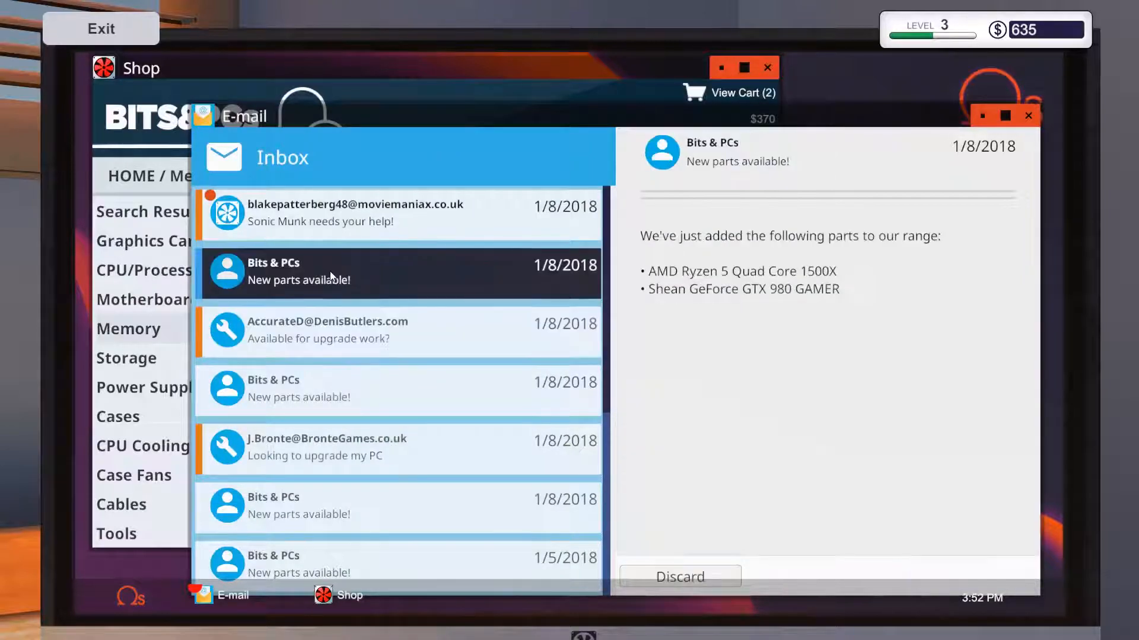
Accept Sonic Munk's $220 hard-drive replacement job from the help request e-mail
click(329, 222)
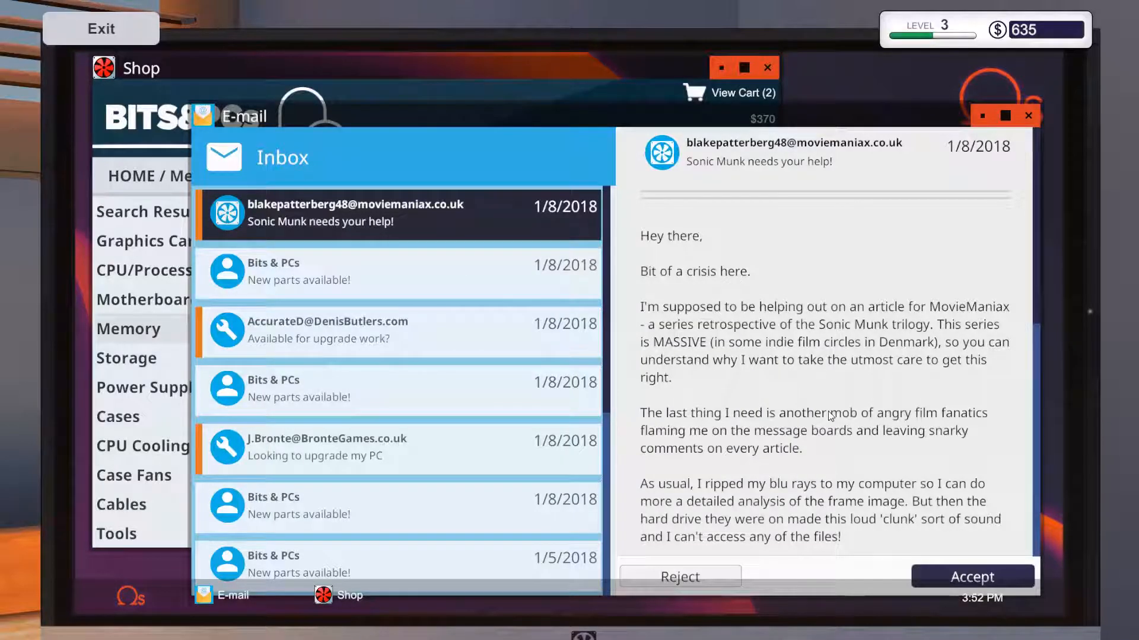
scroll(831, 416, down, 3)
scroll(854, 374, down, 3)
scroll(896, 306, down, 2)
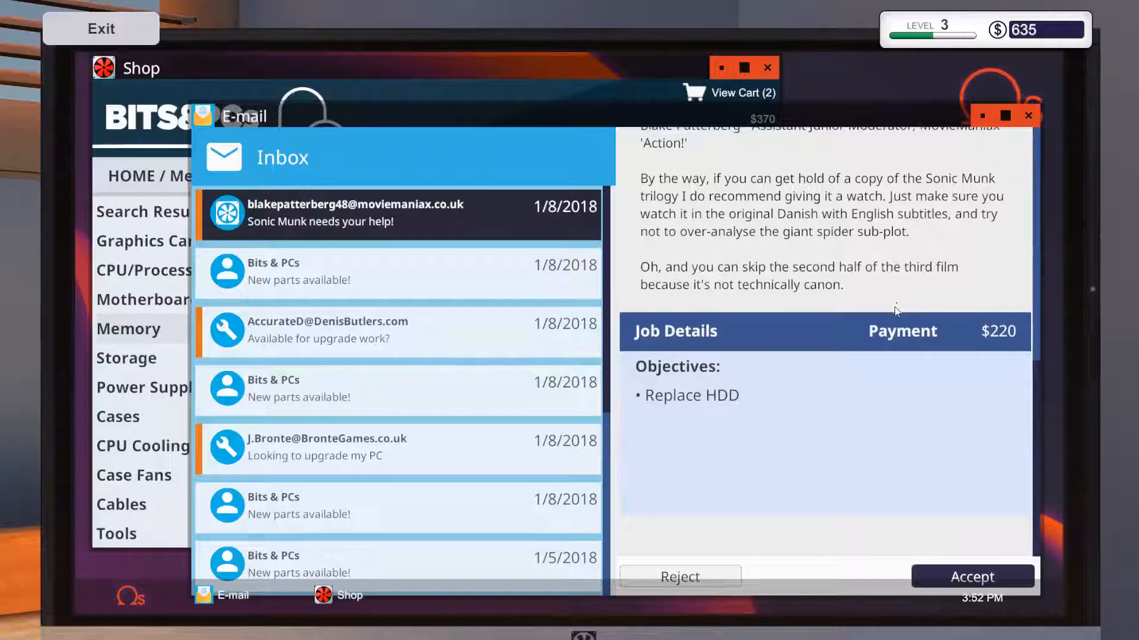
scroll(895, 307, up, 5)
scroll(894, 355, up, 3)
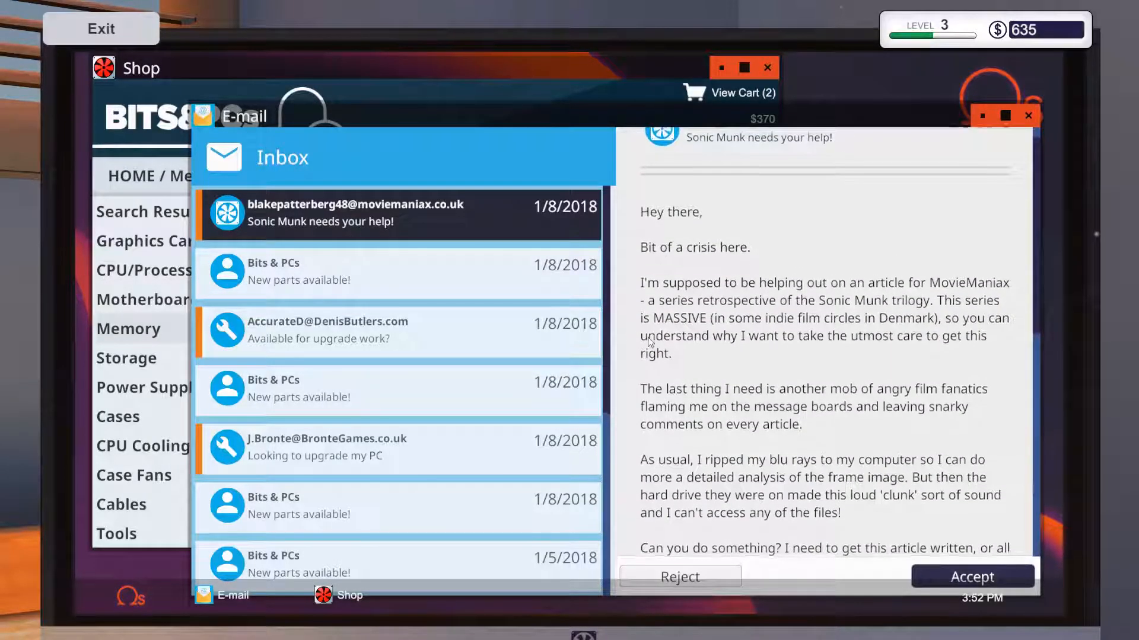
scroll(915, 316, down, 3)
scroll(925, 398, down, 2)
scroll(925, 401, down, 3)
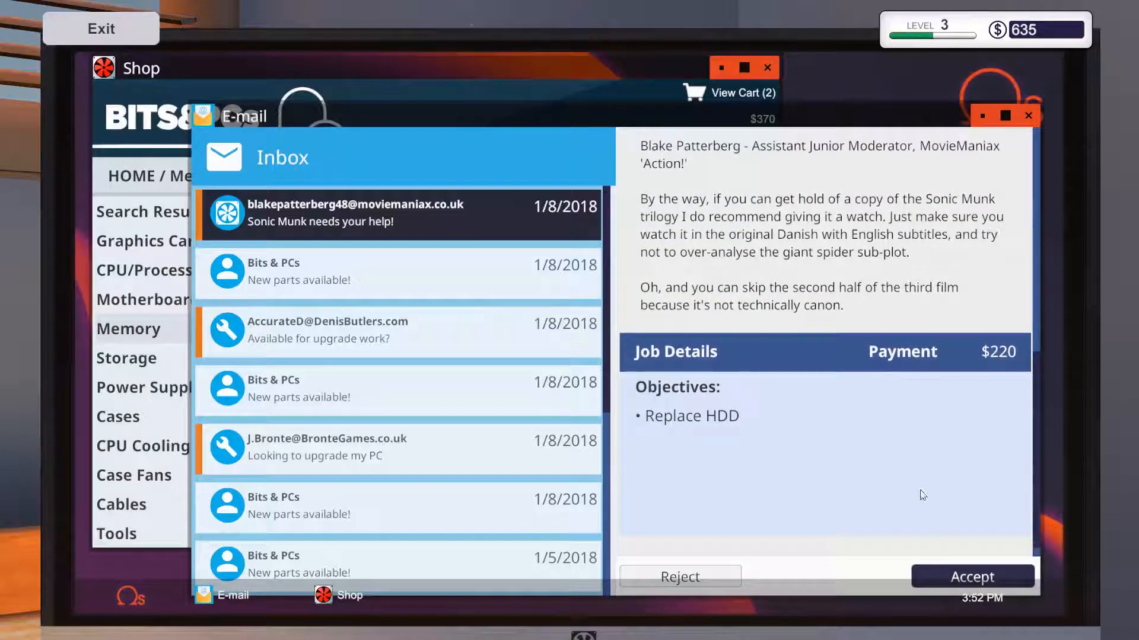
click(959, 572)
Browse the shop's storage drive listings and peek at the filter options without choosing any
click(183, 169)
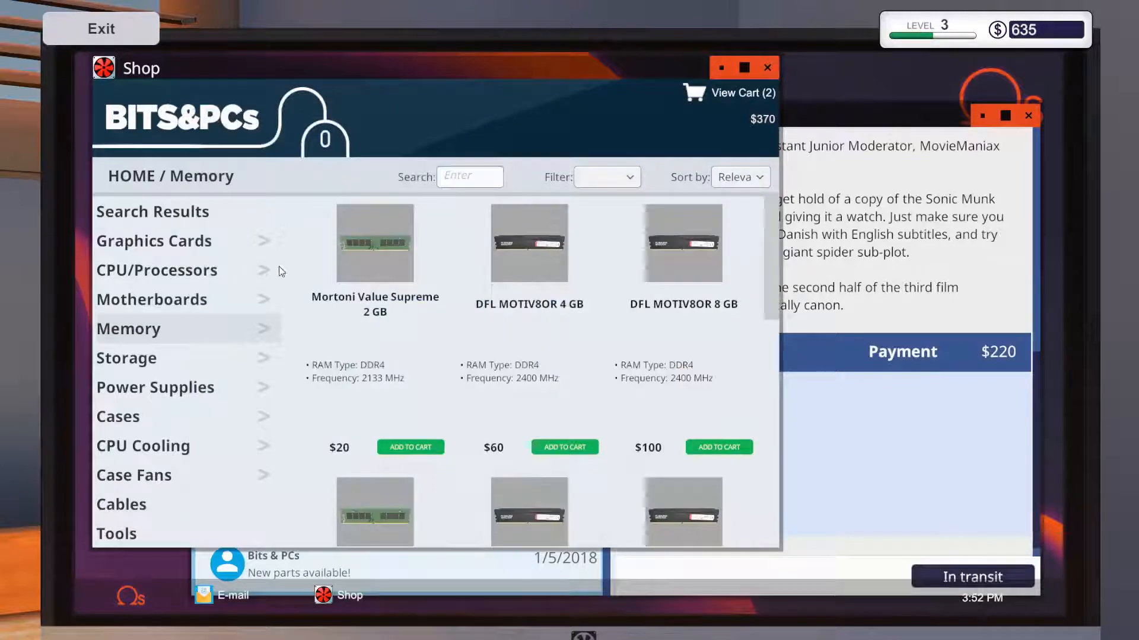
click(175, 369)
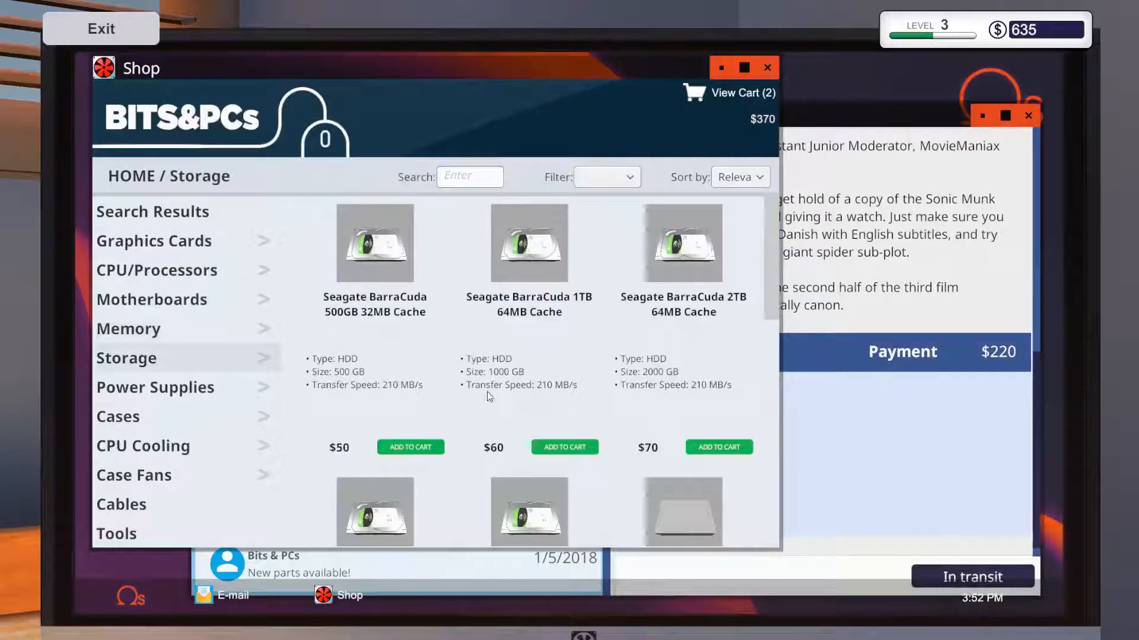
scroll(481, 280, down, 3)
scroll(481, 276, down, 2)
scroll(482, 258, down, 2)
scroll(481, 241, down, 2)
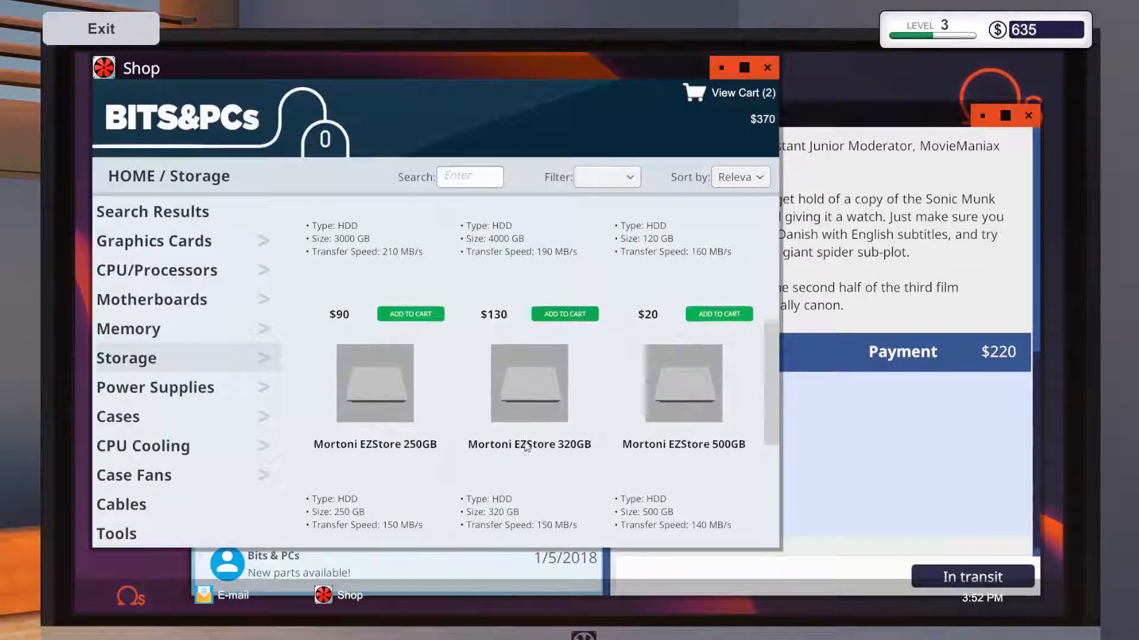
scroll(481, 209, down, 3)
scroll(478, 210, down, 3)
scroll(520, 441, down, 1)
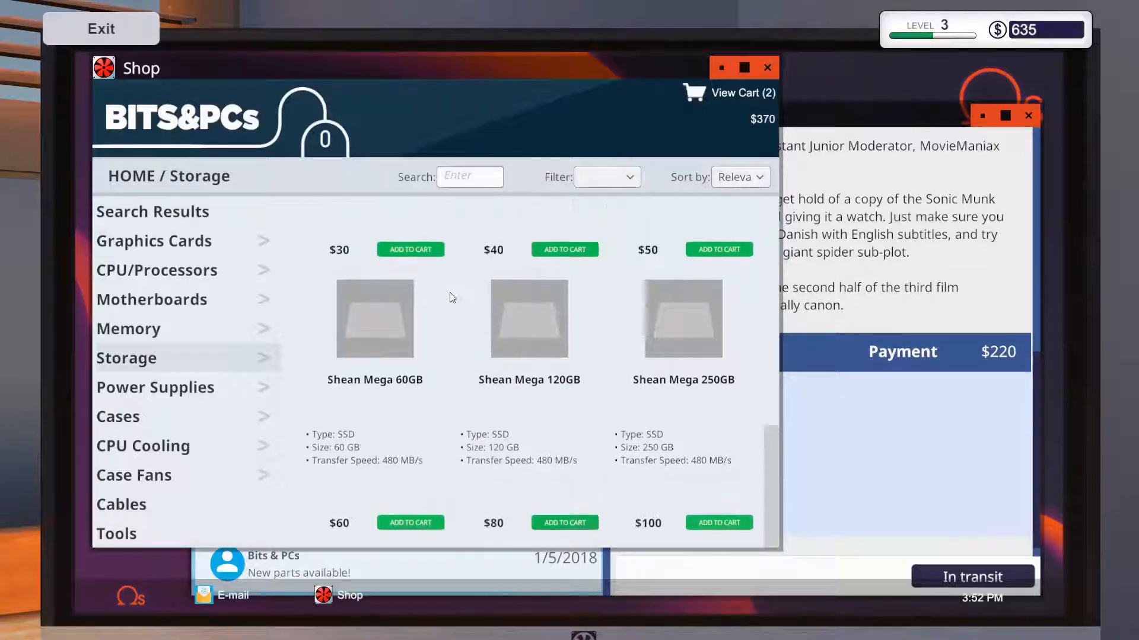
click(608, 178)
click(503, 316)
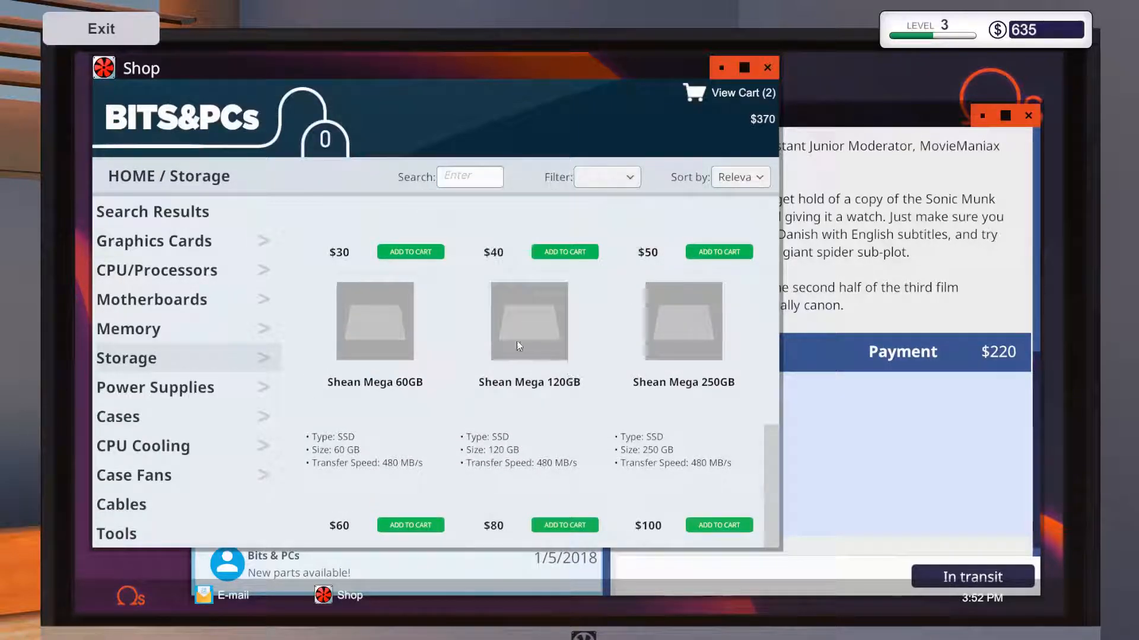
scroll(514, 374, up, 2)
scroll(514, 374, up, 2)
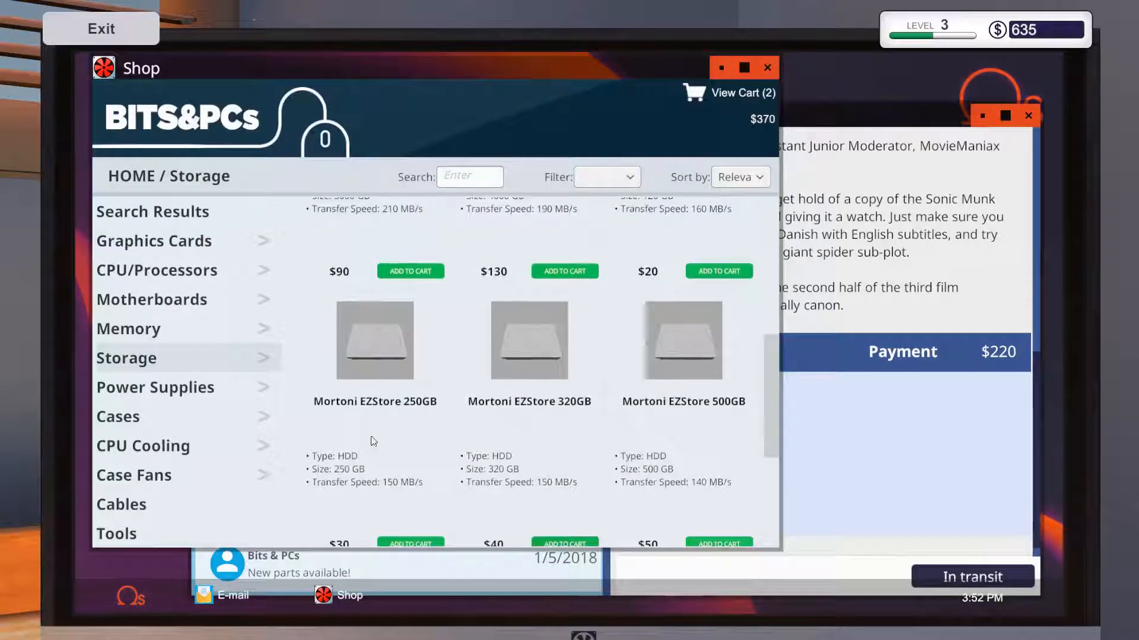
click(856, 420)
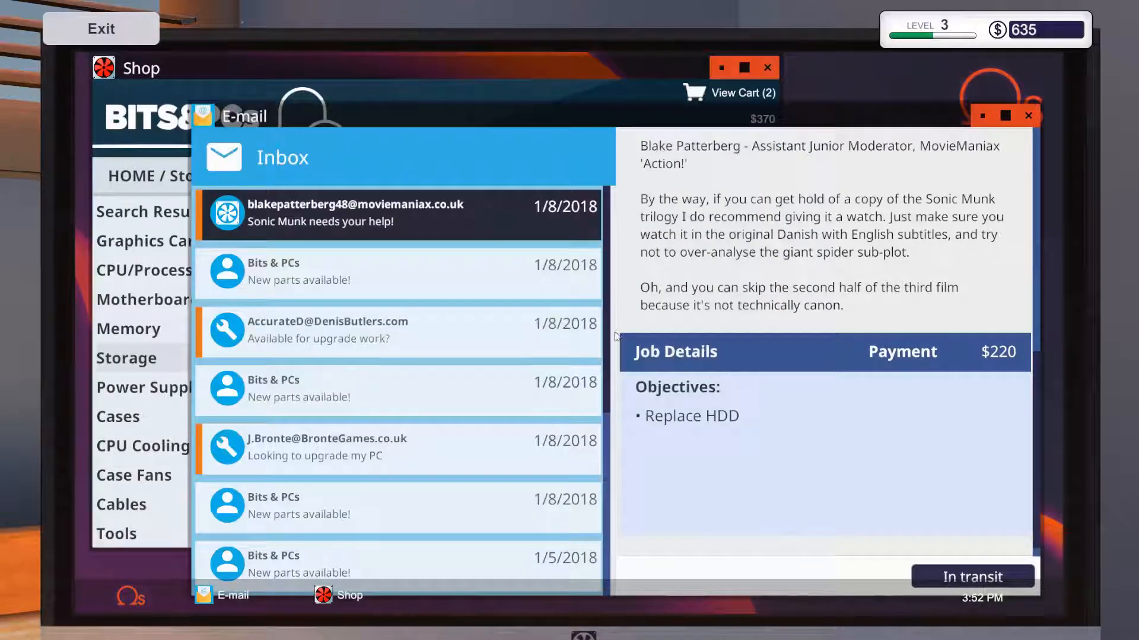
scroll(782, 335, up, 2)
scroll(810, 457, up, 2)
scroll(801, 353, down, 1)
scroll(811, 386, up, 1)
scroll(811, 389, up, 2)
scroll(805, 388, up, 2)
scroll(796, 389, up, 2)
scroll(834, 268, down, 2)
scroll(838, 243, down, 5)
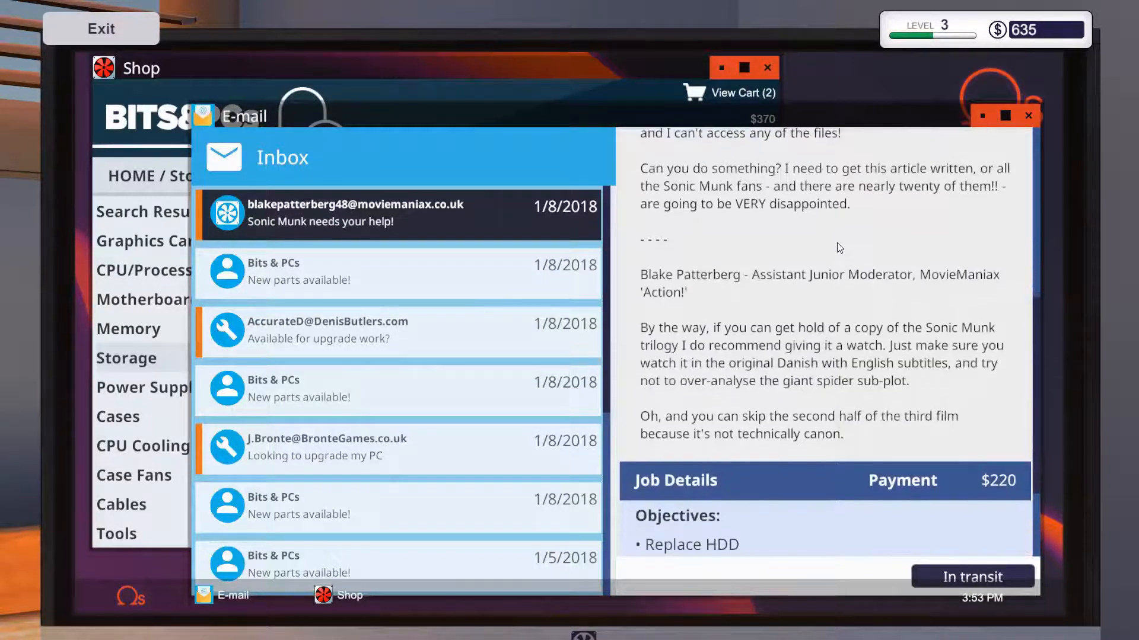
scroll(872, 402, up, 1)
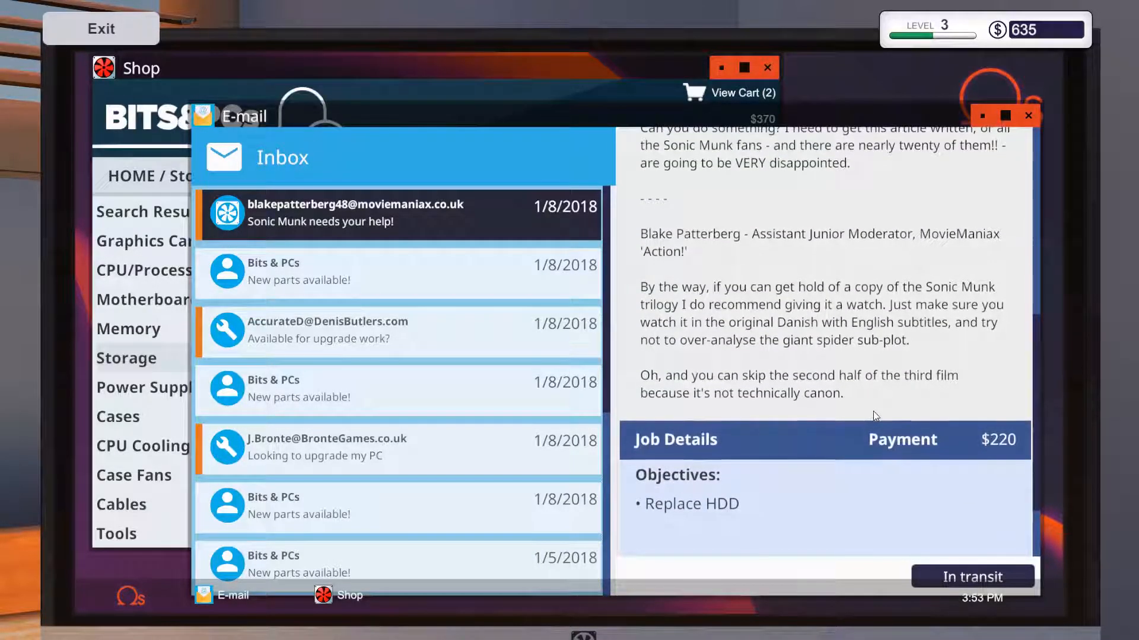
scroll(872, 412, down, 1)
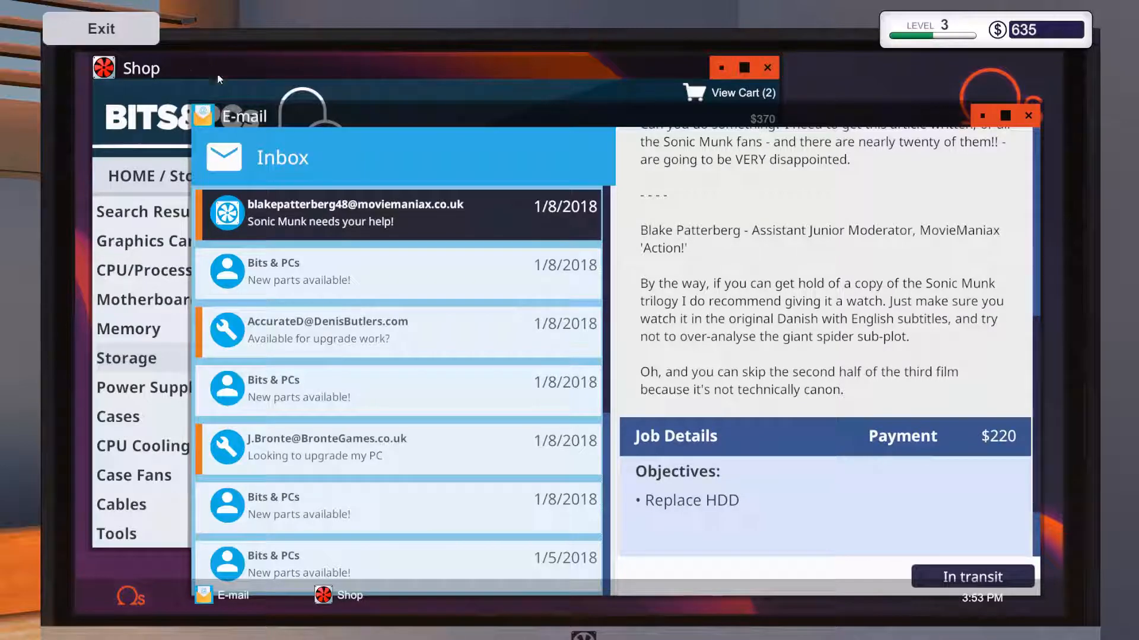
click(409, 327)
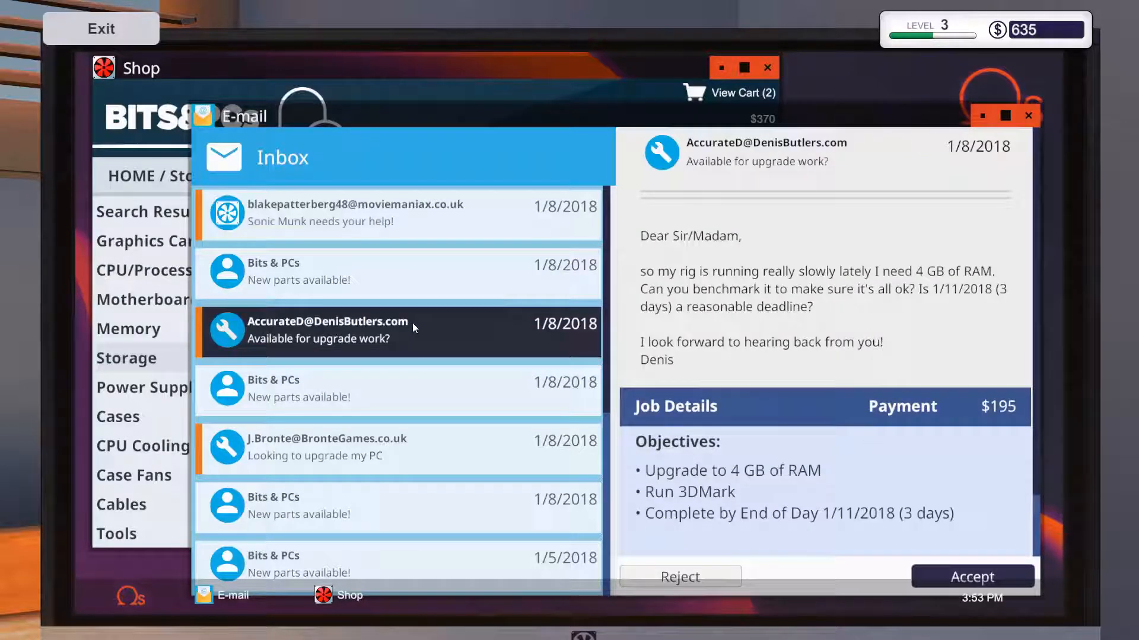
click(387, 443)
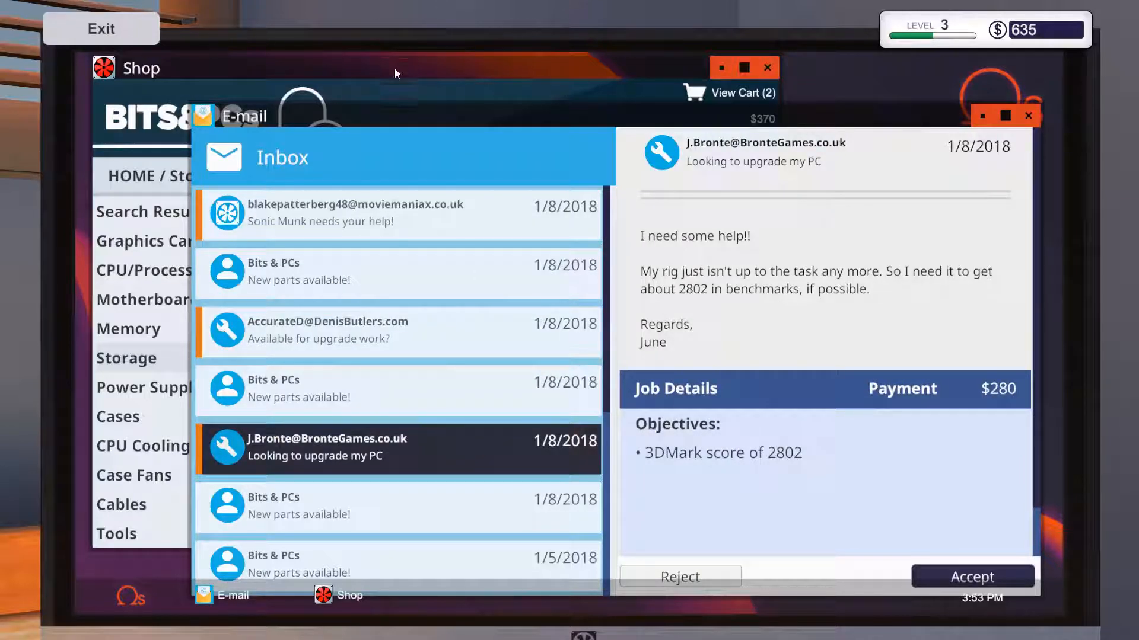
click(396, 333)
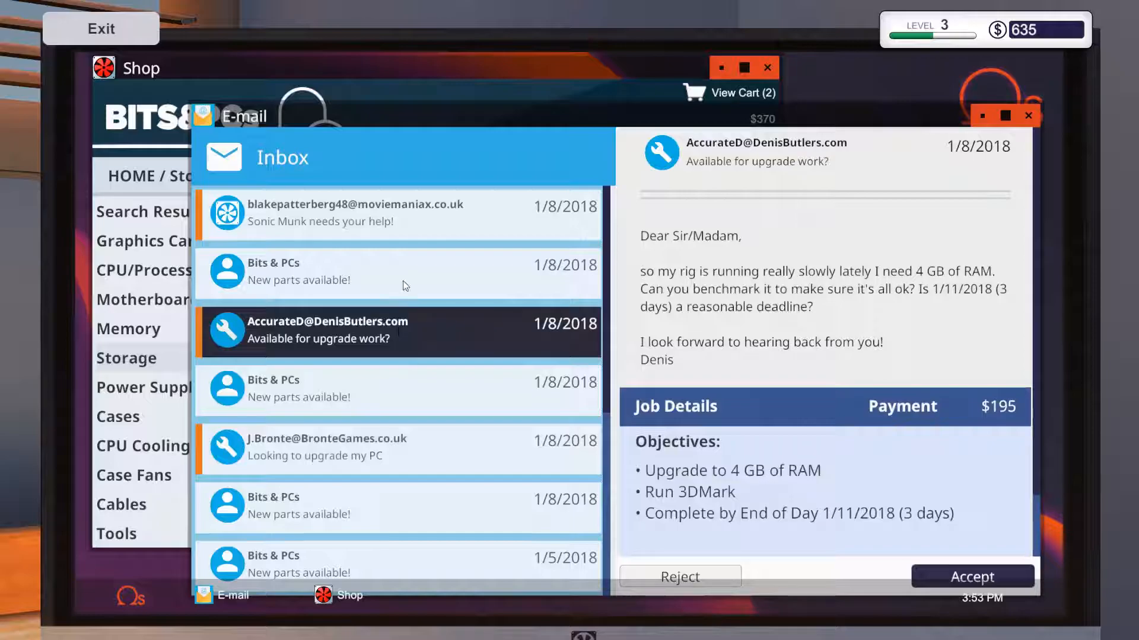
click(404, 233)
scroll(809, 488, down, 5)
Add the Mortoni EZStore 500GB drive to the cart after rechecking the job e-mail
click(262, 84)
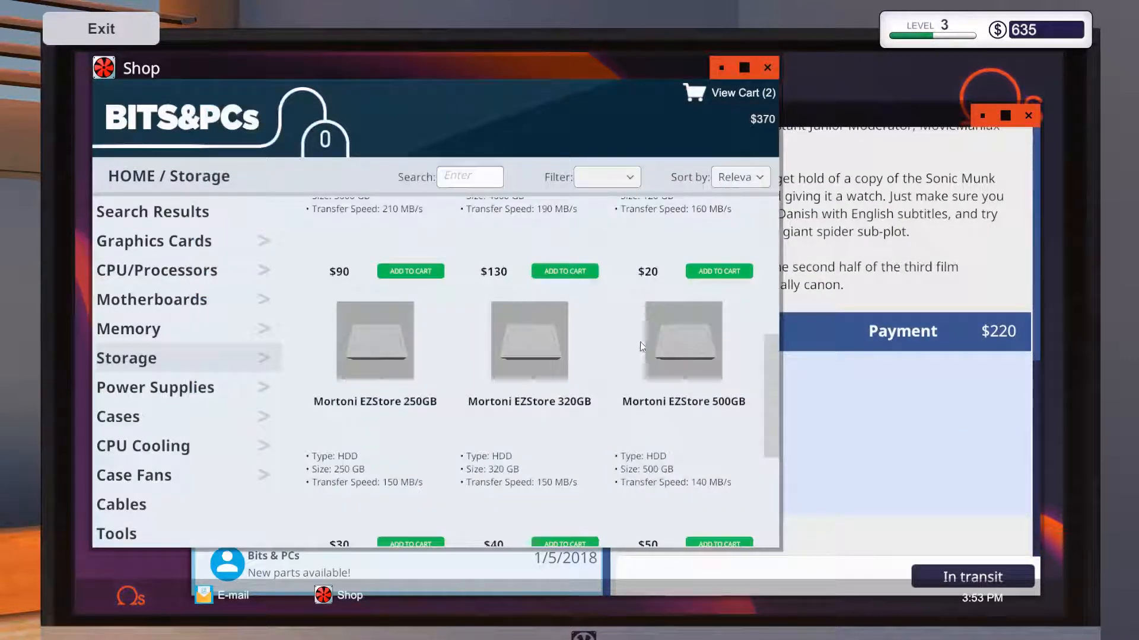
mouse_move(776, 398)
mouse_down()
mouse_move(783, 298)
mouse_move(774, 348)
mouse_up()
click(822, 356)
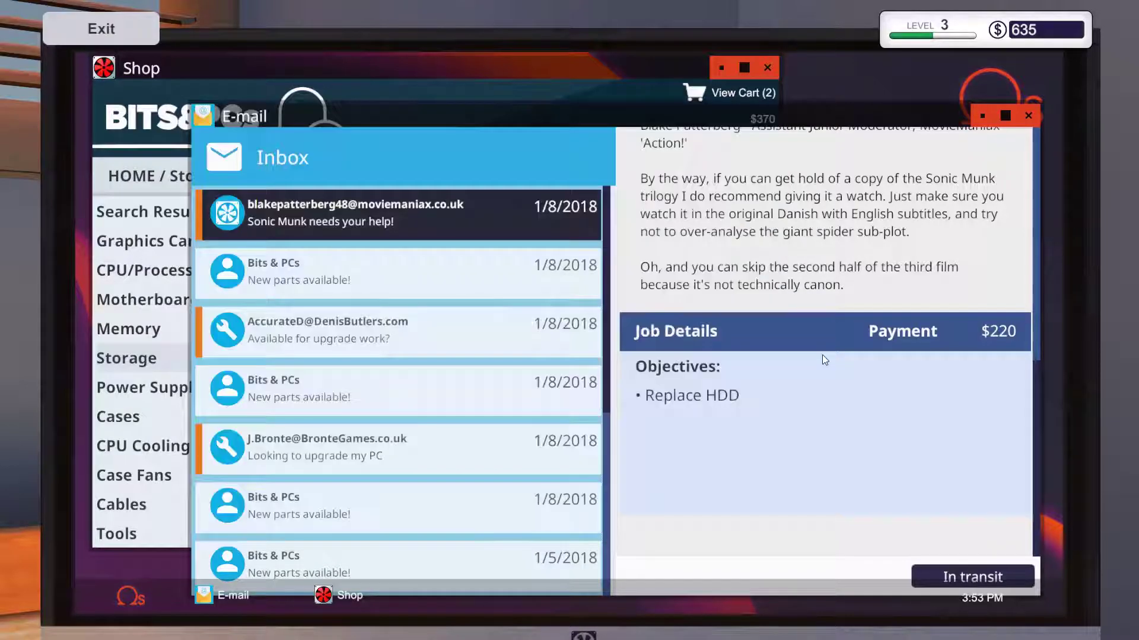
click(497, 76)
drag(776, 404, 770, 440)
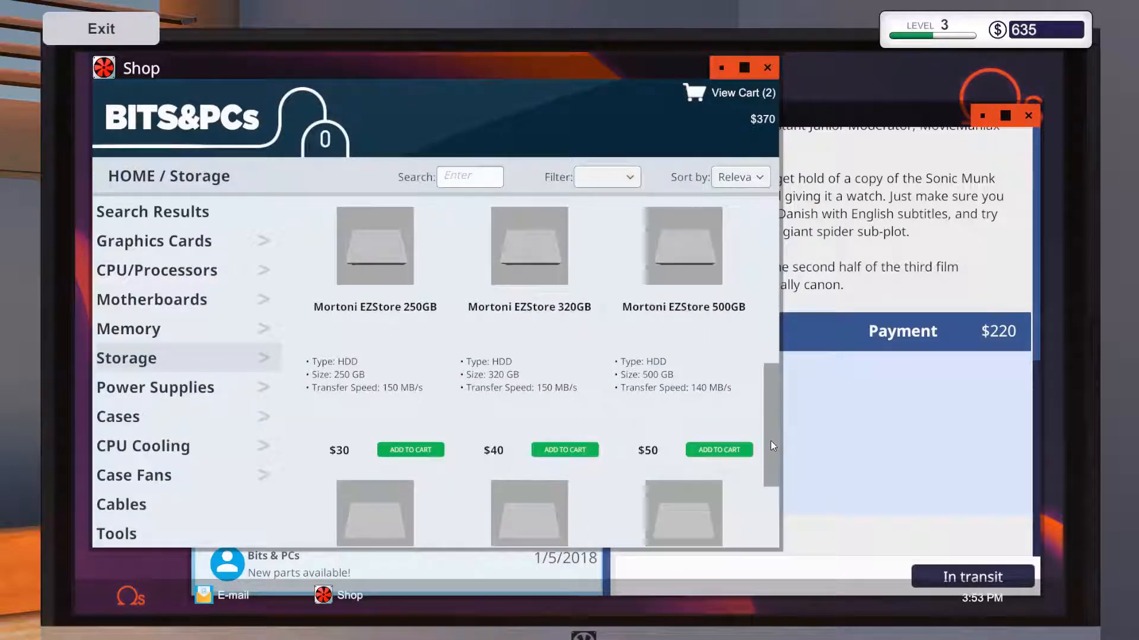
click(713, 449)
Pay for the three carted parts totalling $420 and close the shop
click(711, 106)
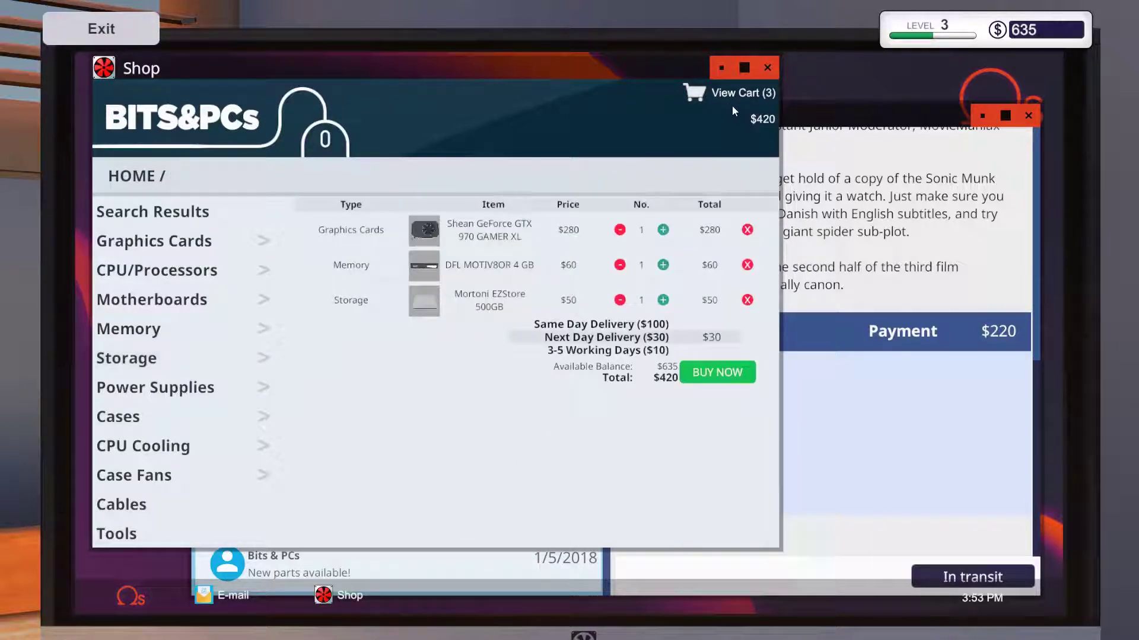
click(717, 378)
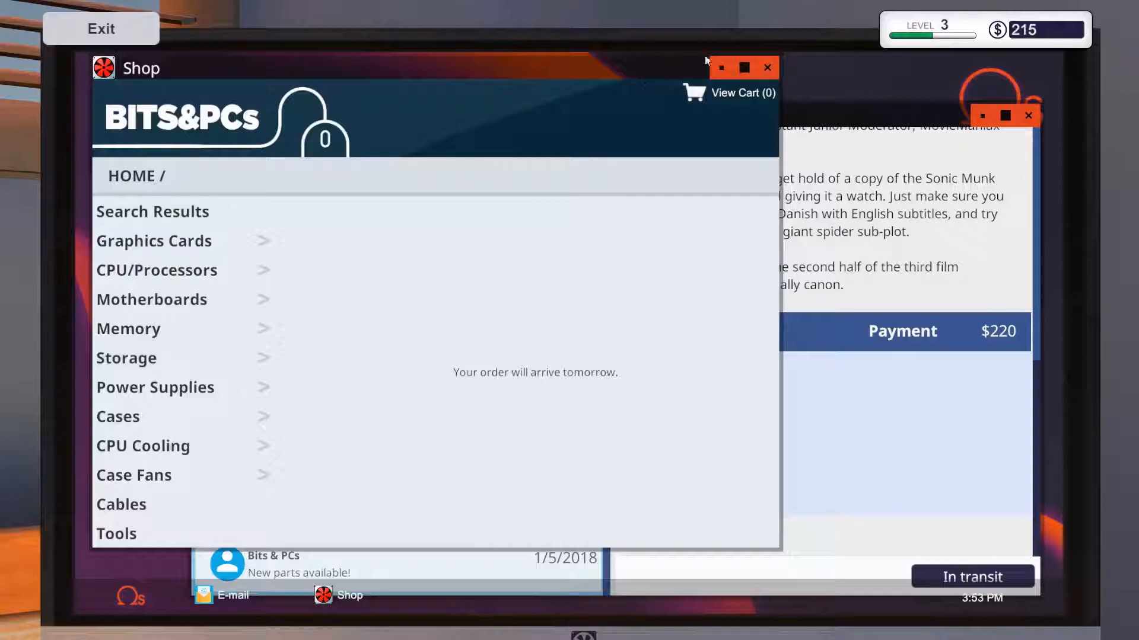
click(768, 69)
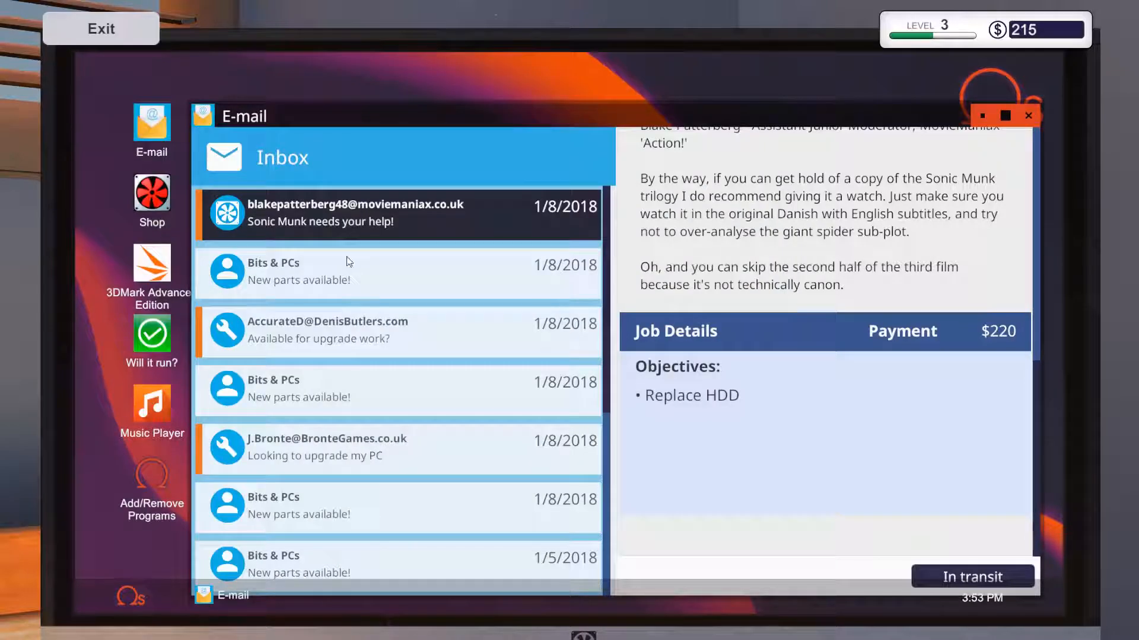
Leave the computer, glance at the wall calendar and walk back to the desks
click(1029, 116)
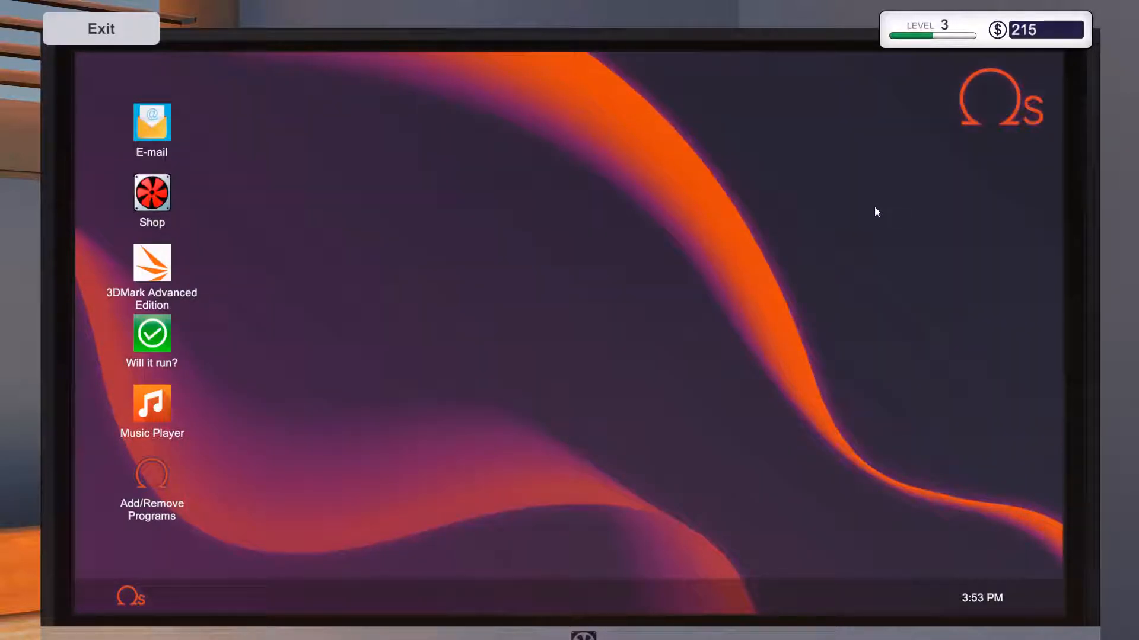
key(Escape)
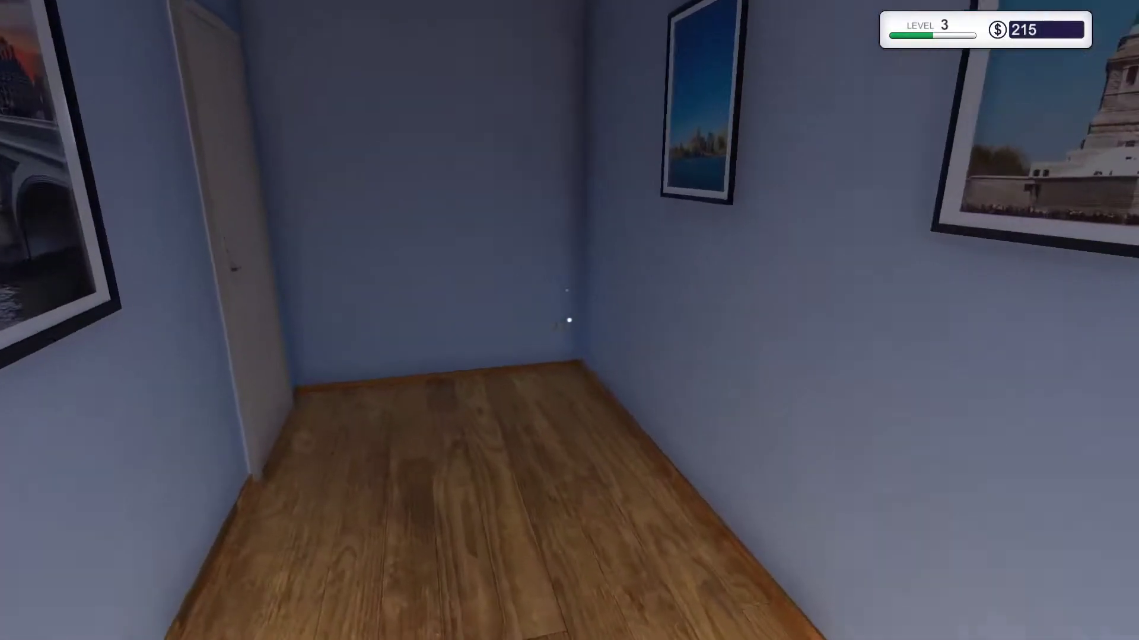
key(w)
click(569, 320)
key(Escape)
key(w)
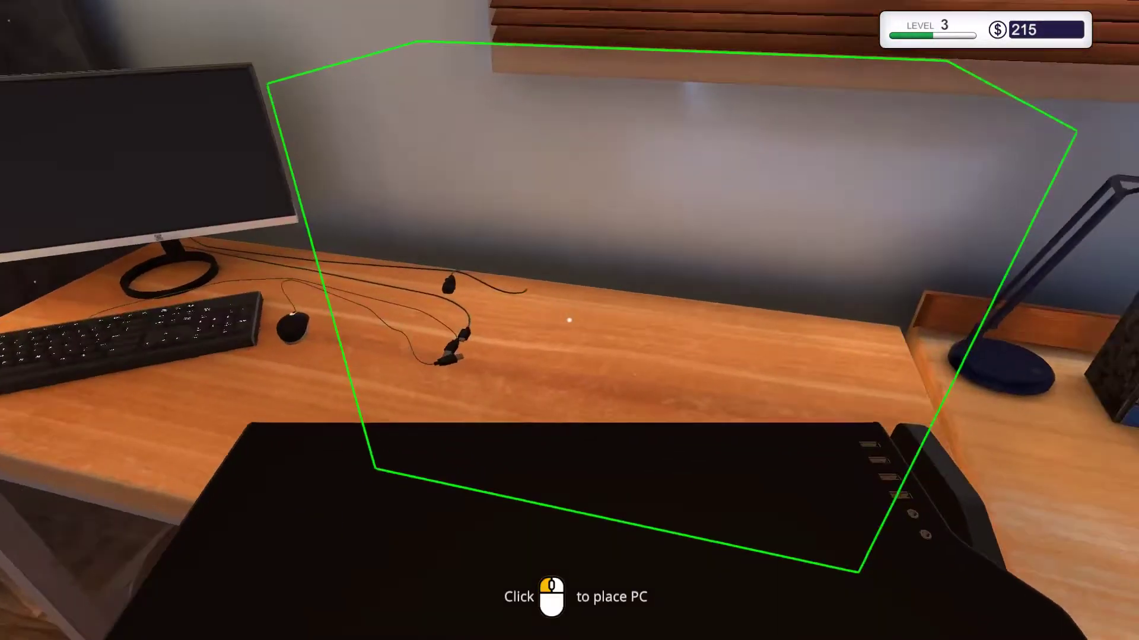
Set the carried Sonic Munk PC on the workbench, check its objectives, and sit at the office computer
click(570, 321)
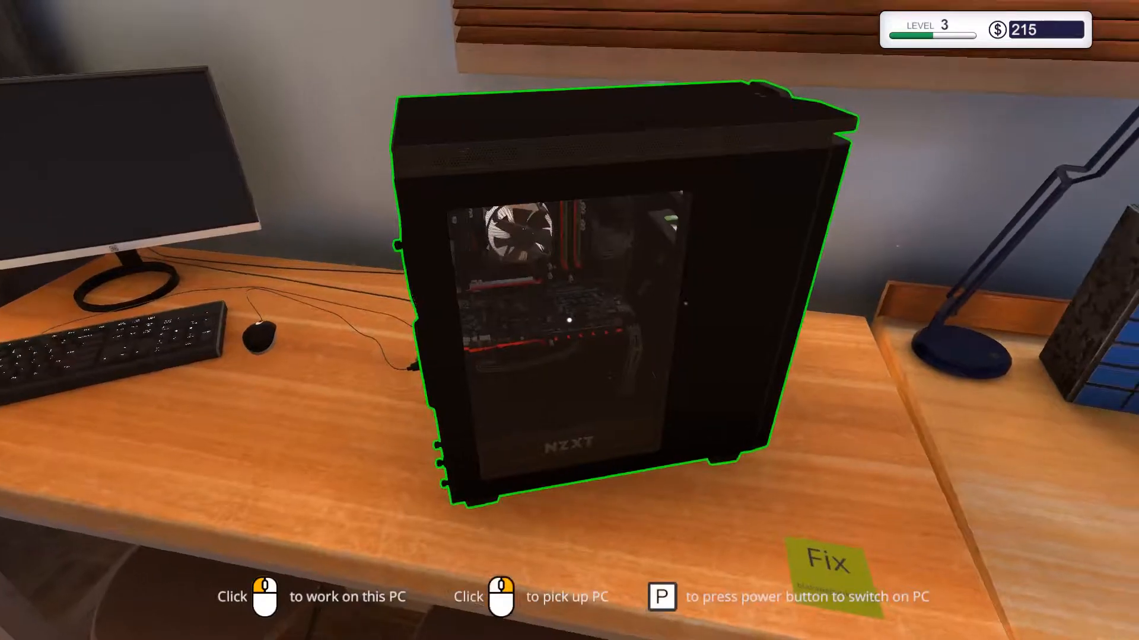
key(w)
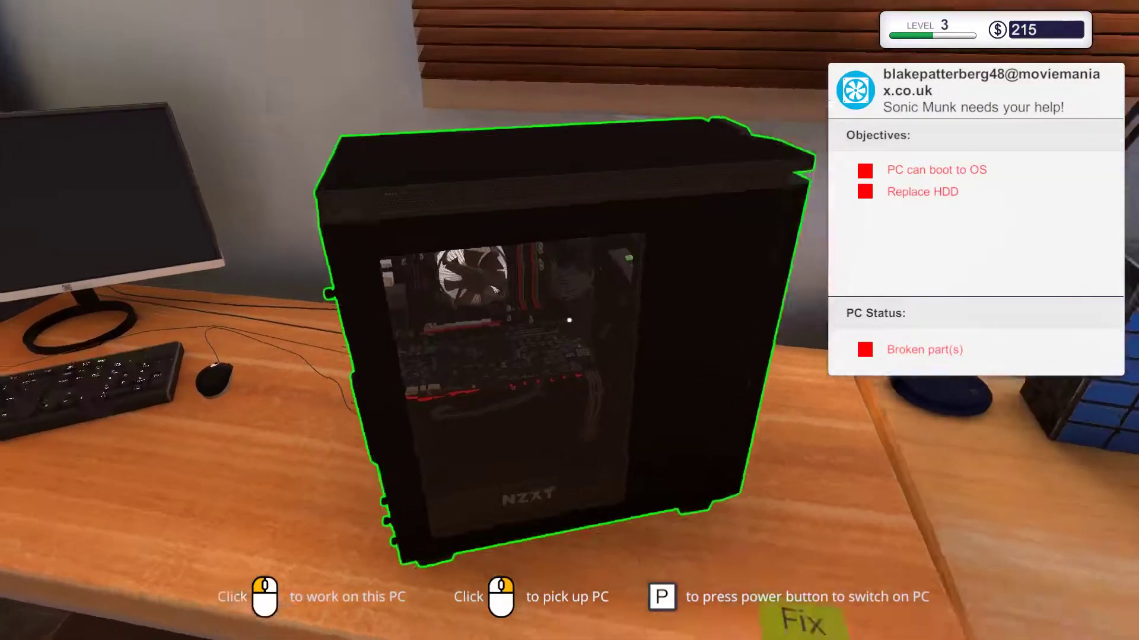
right_click(570, 320)
click(570, 321)
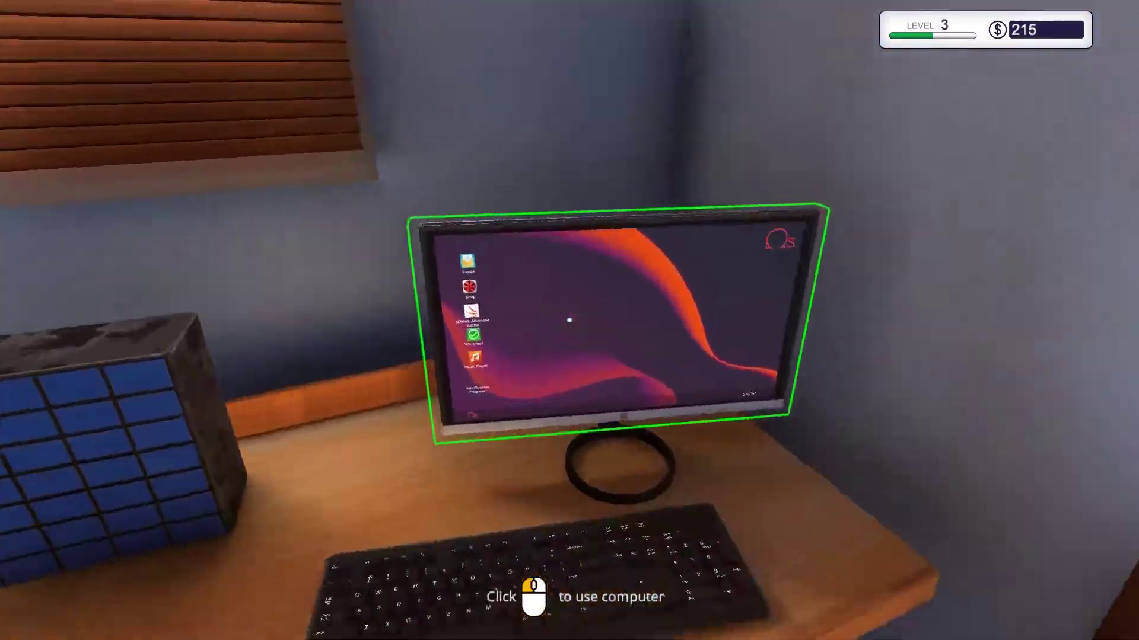
click(569, 320)
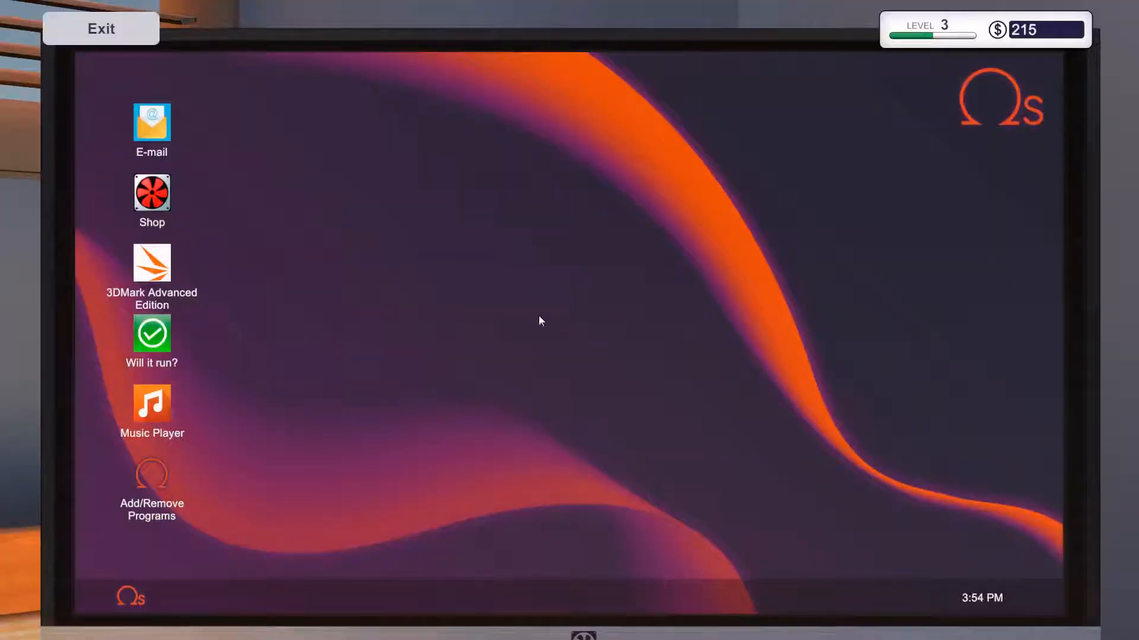
Accept the 4 GB RAM upgrade job and the 3DMark score job from the inbox
double_click(164, 130)
click(351, 297)
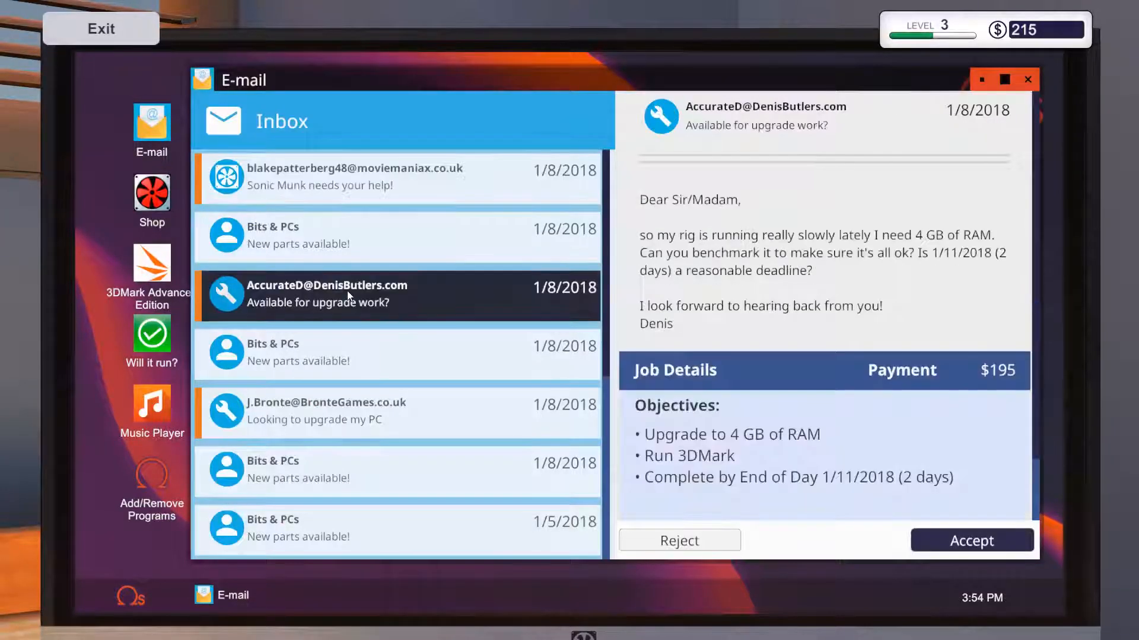
click(951, 544)
click(372, 405)
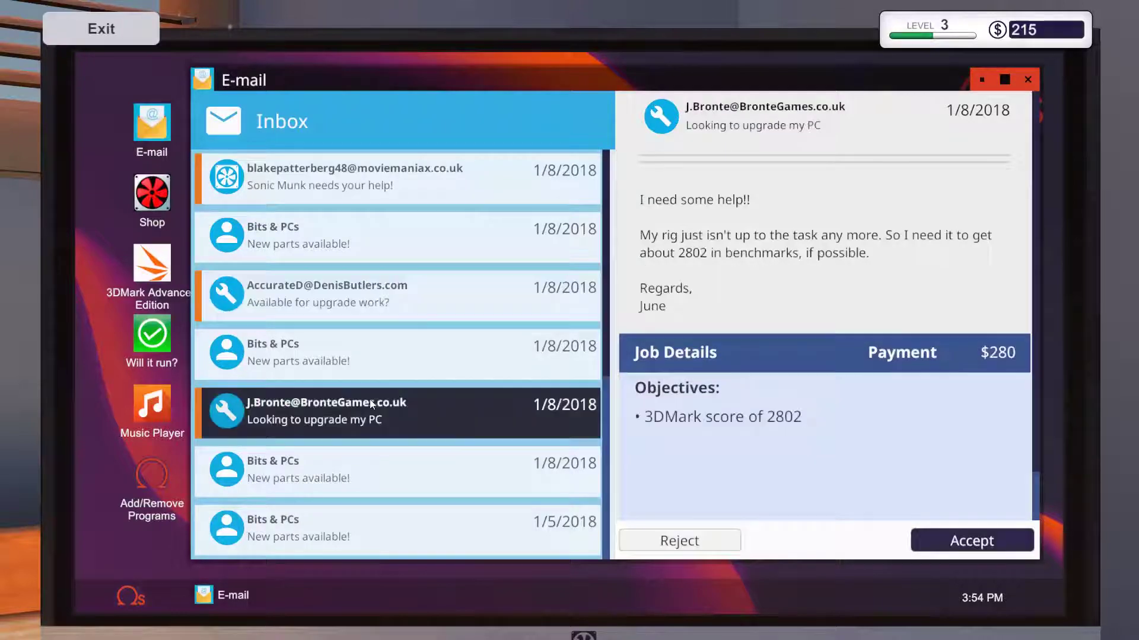
click(961, 539)
Reread the Sonic Munk job e-mail, then check deadlines on the January wall calendar
key(Escape)
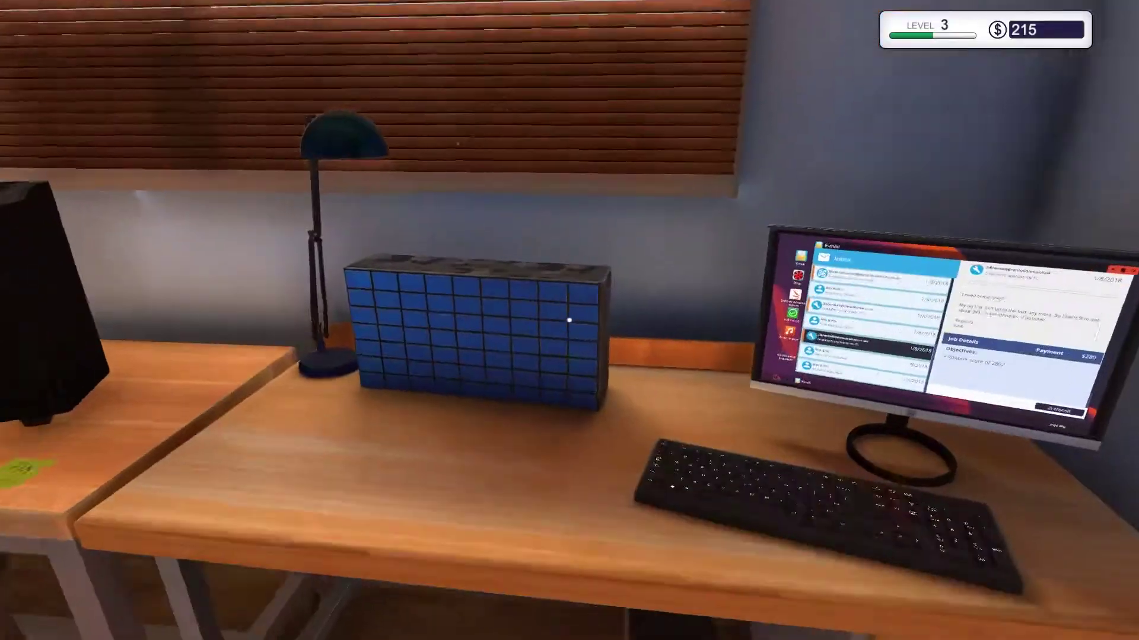
click(569, 320)
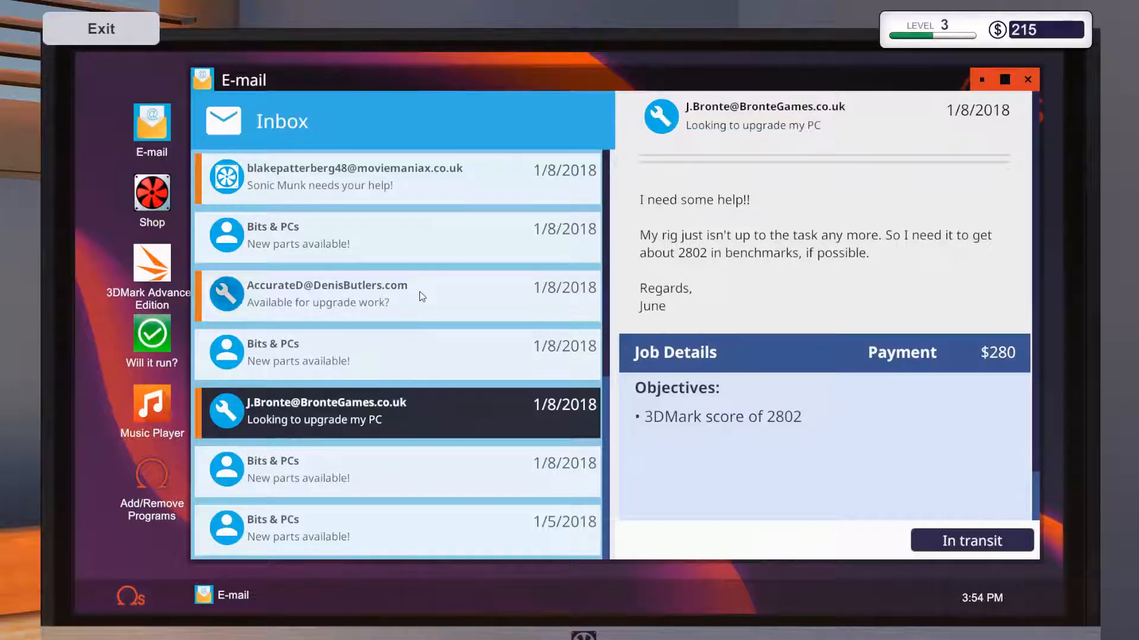
click(420, 290)
click(386, 186)
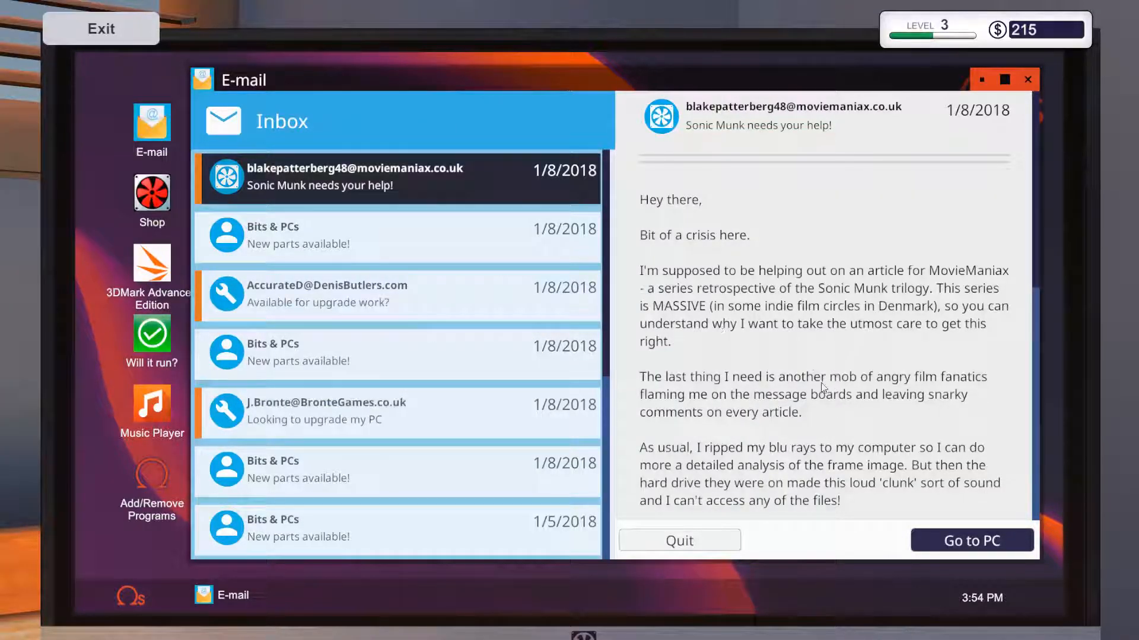
scroll(800, 427, down, 1)
scroll(814, 436, down, 3)
scroll(829, 422, down, 1)
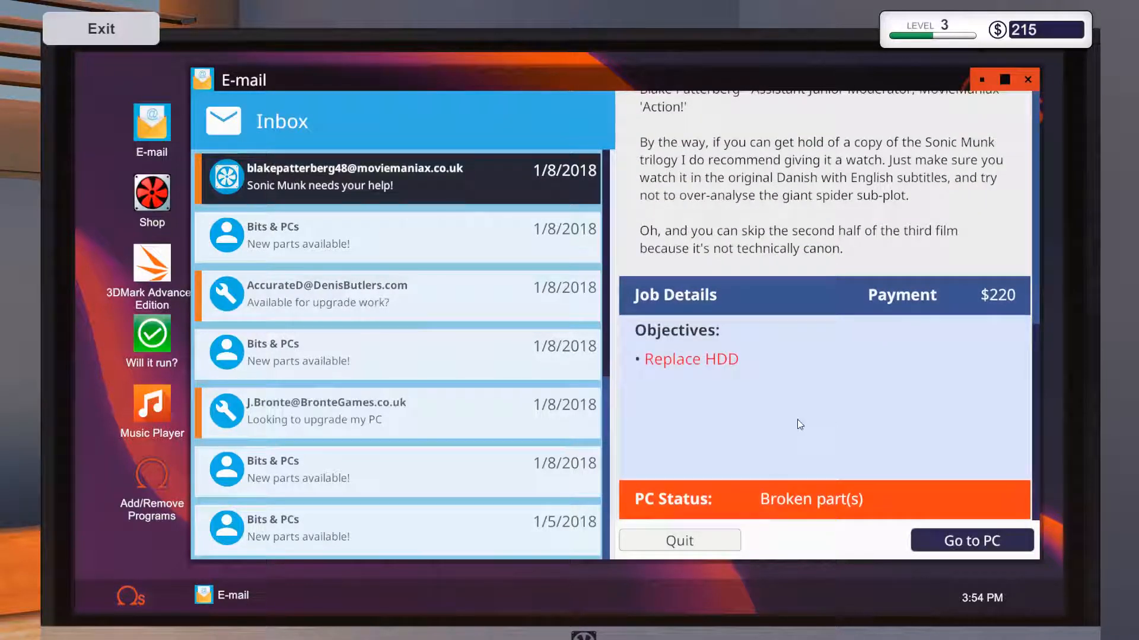
key(Escape)
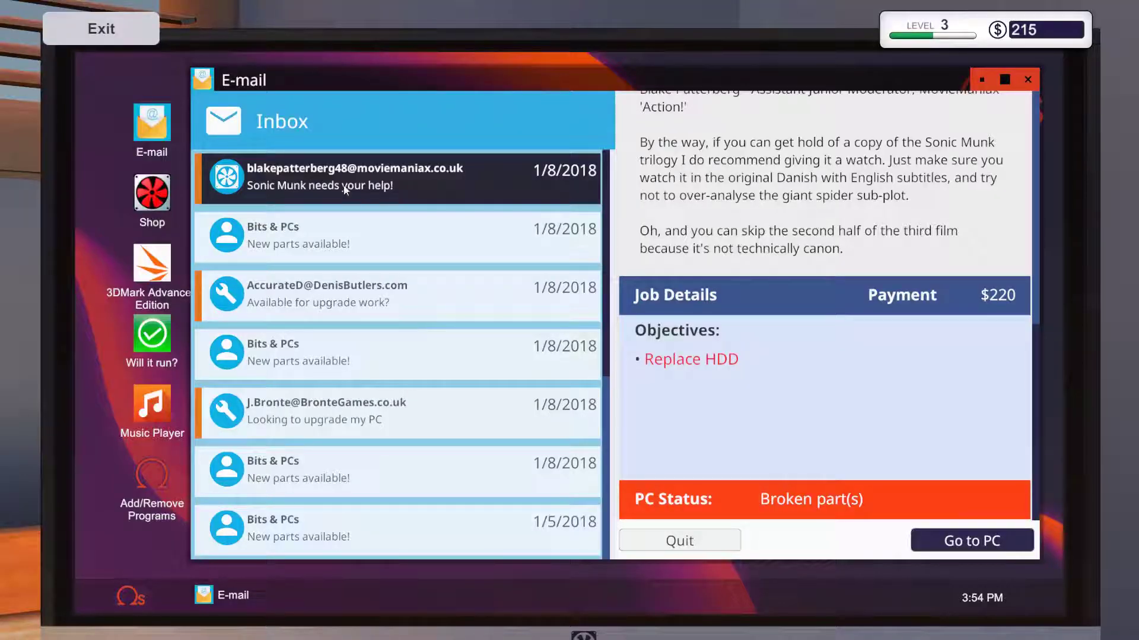
key(Escape)
click(569, 321)
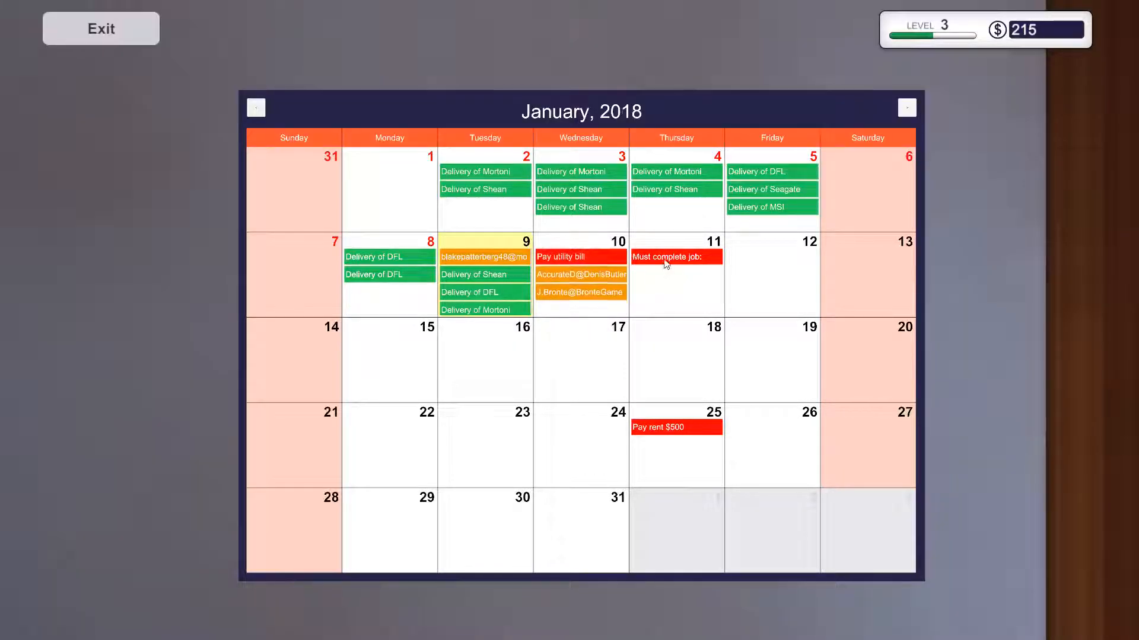
key(Escape)
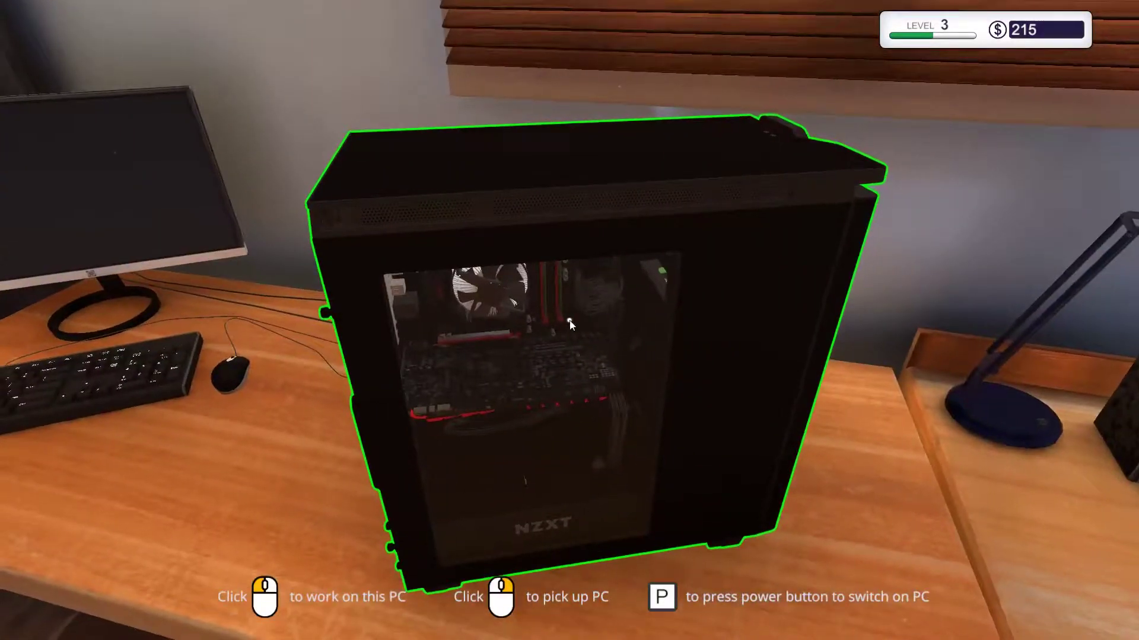
Start working on the customer PC in Remove mode and take off both side panels
click(570, 320)
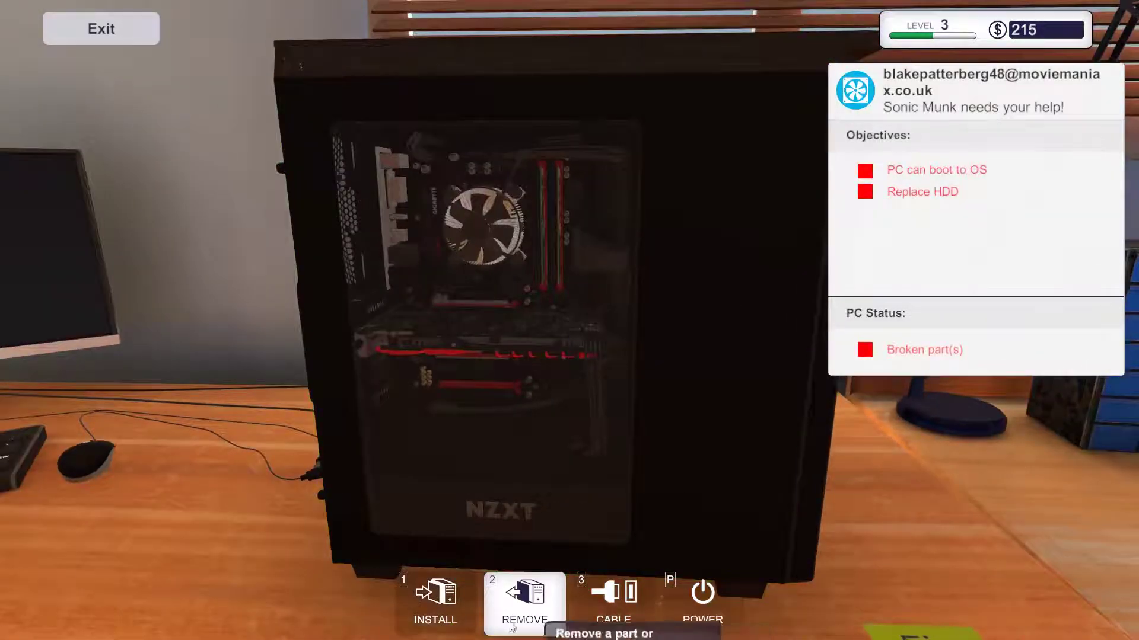
click(511, 628)
drag(353, 436, 424, 283)
click(424, 284)
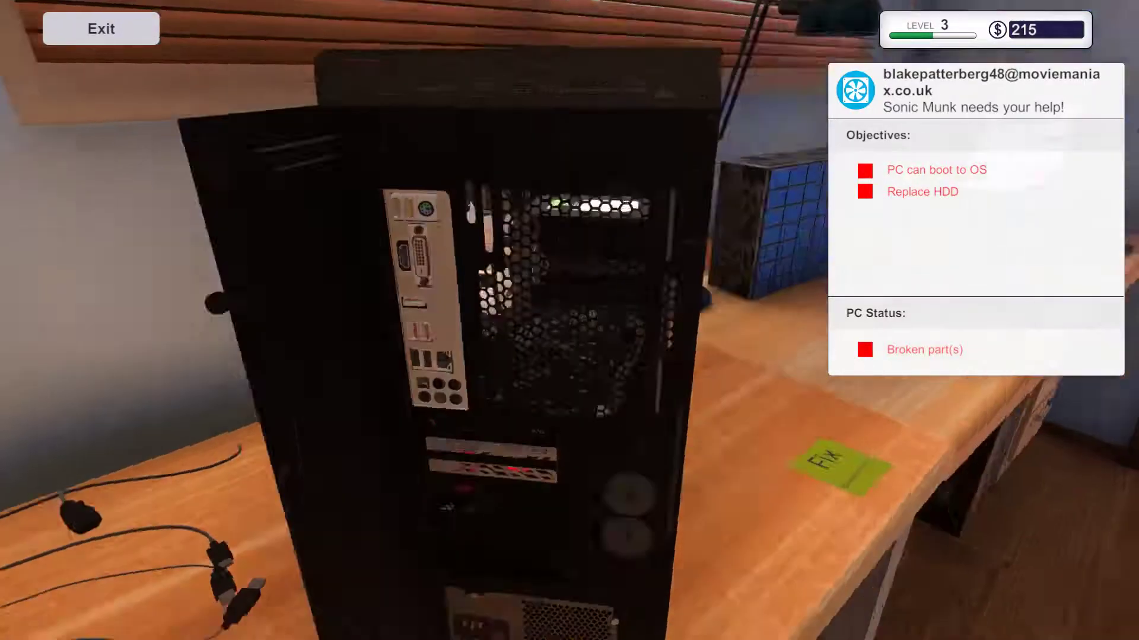
drag(625, 636, 351, 130)
click(351, 130)
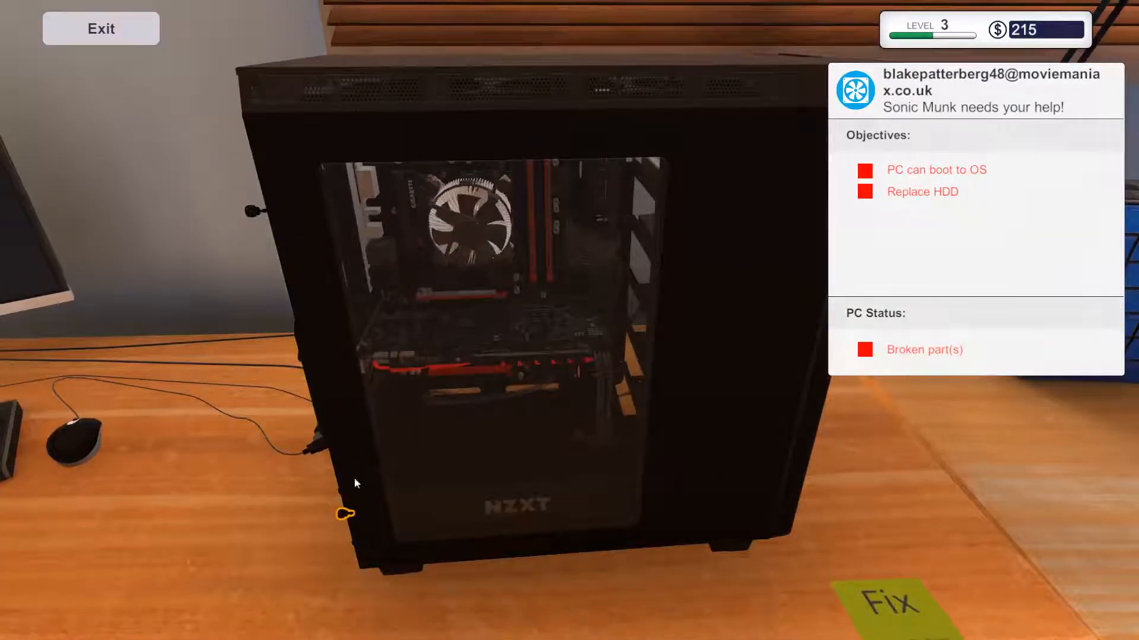
click(344, 513)
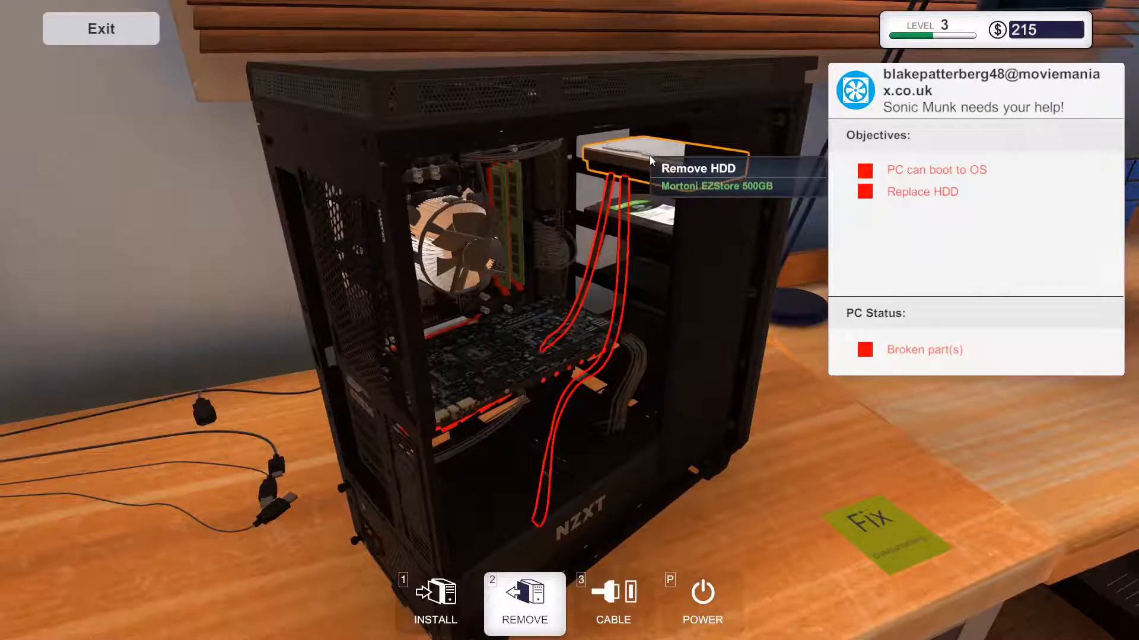
Unplug and pull out the broken Mortoni EZStore 500GB hard drive
click(625, 191)
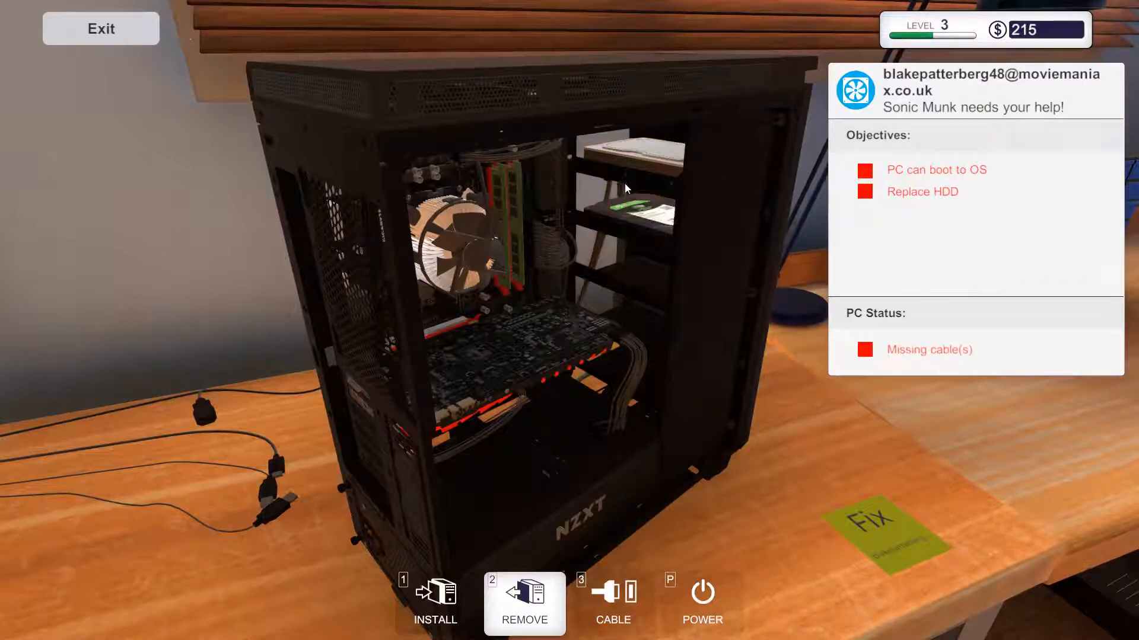
click(610, 182)
click(642, 158)
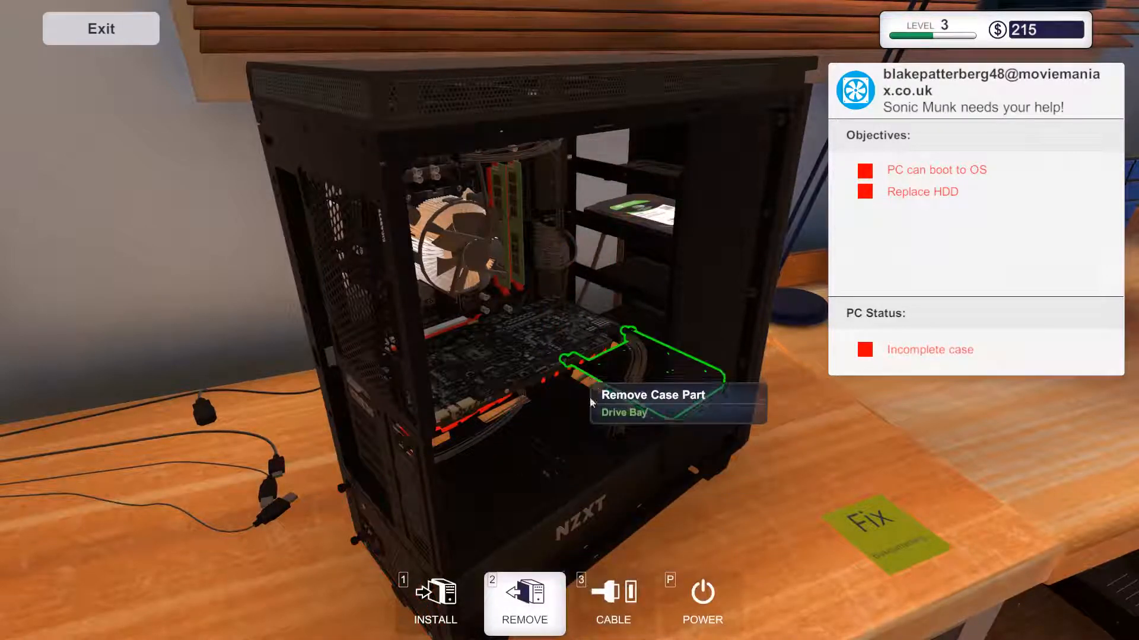
Install the working Mortoni EZStore 500GB from inventory into the empty drive bay
click(438, 594)
click(284, 585)
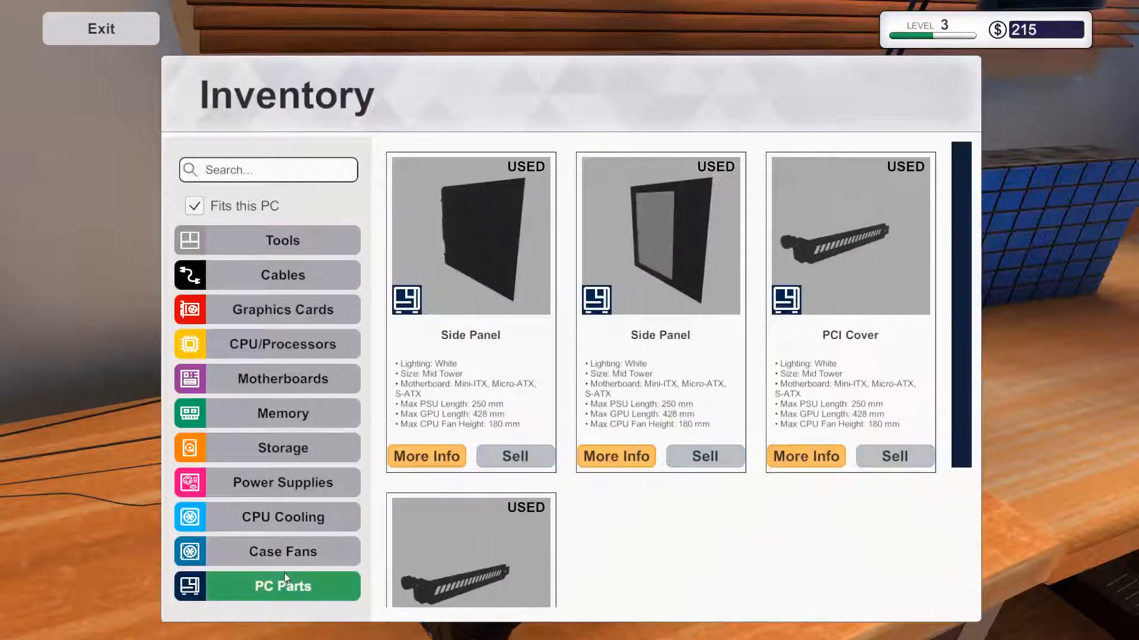
click(285, 553)
click(271, 437)
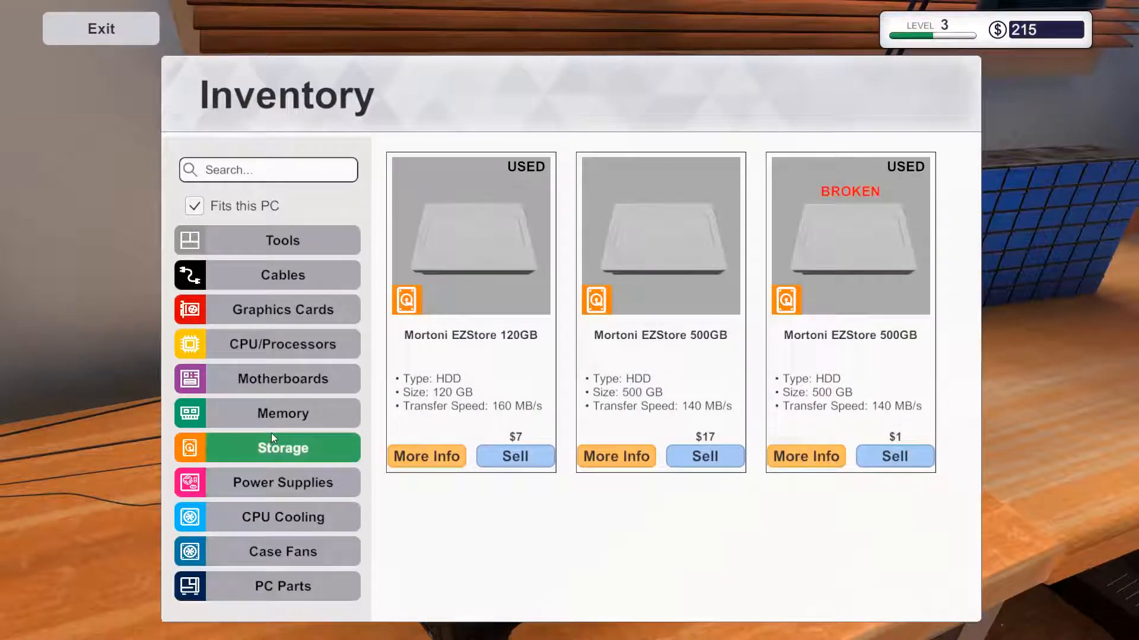
click(636, 256)
key(Tab)
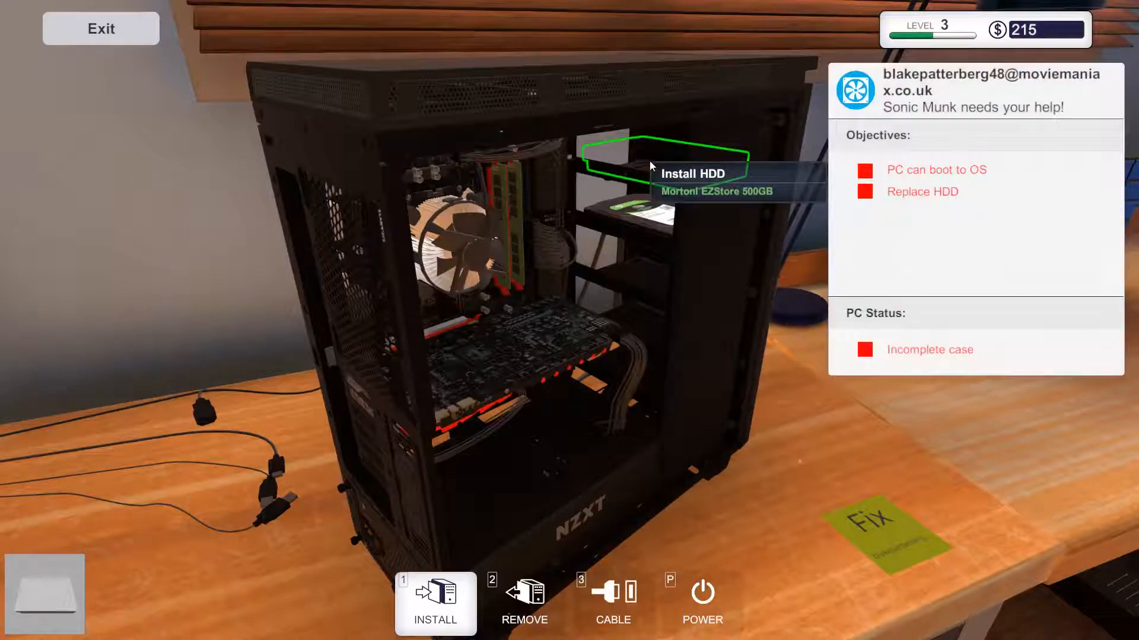
click(629, 267)
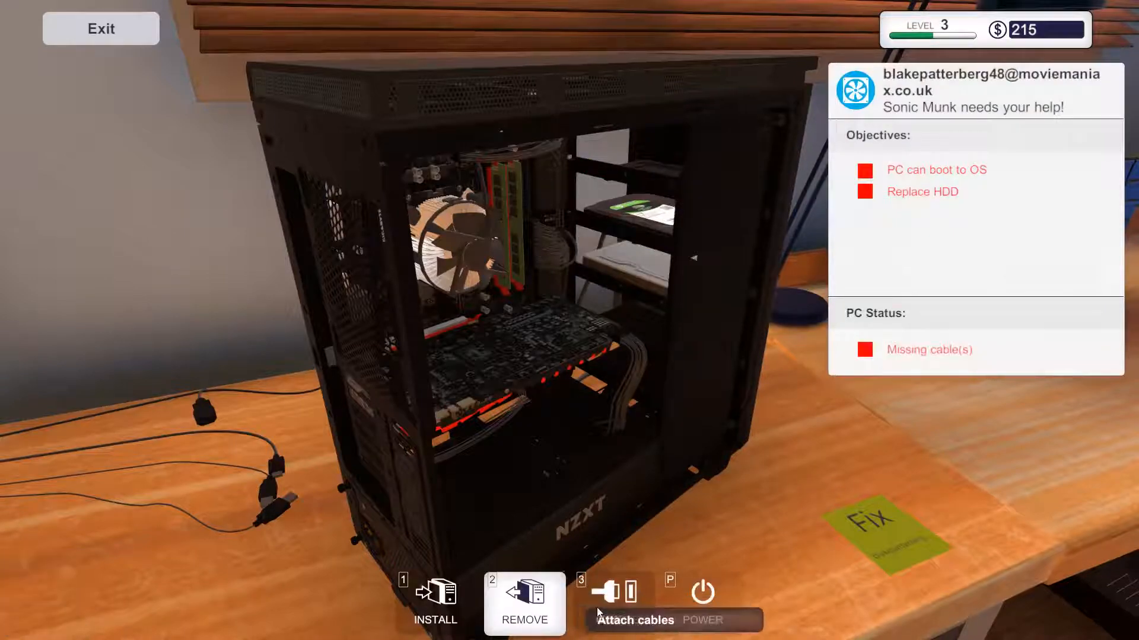
Cable the new hard drive to the motherboard, completing the Replace HDD objective
click(610, 605)
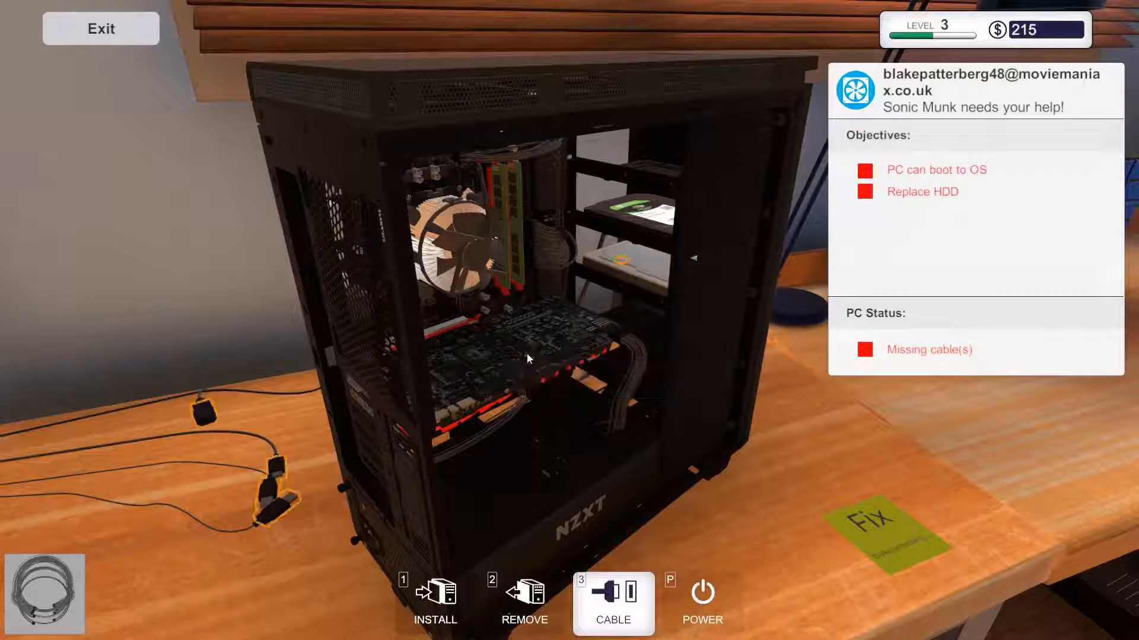
click(619, 261)
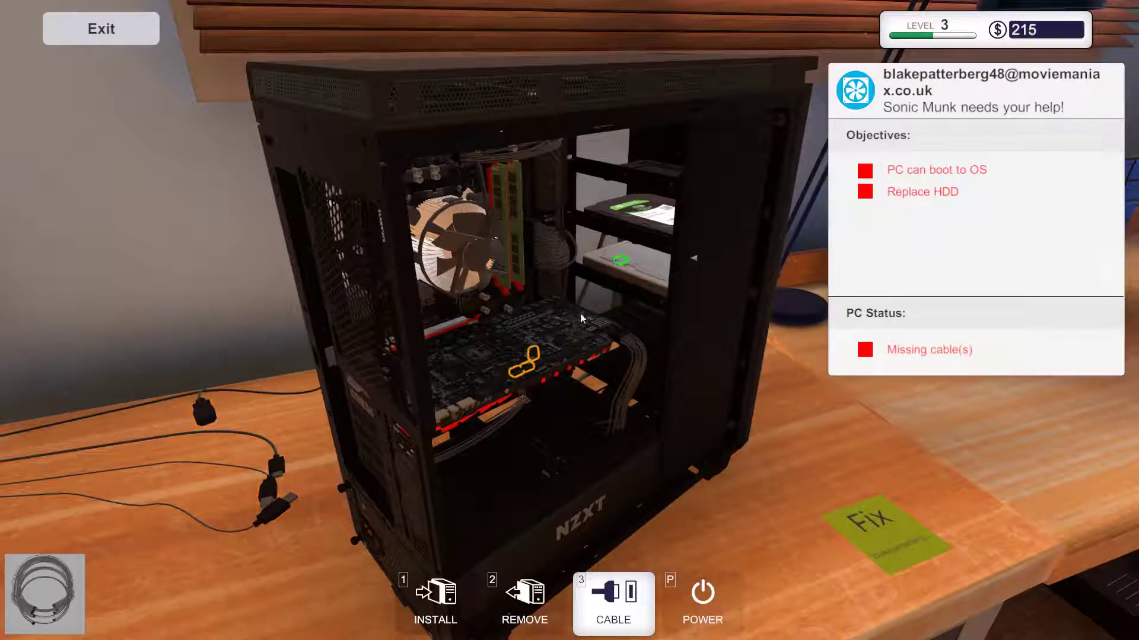
click(537, 351)
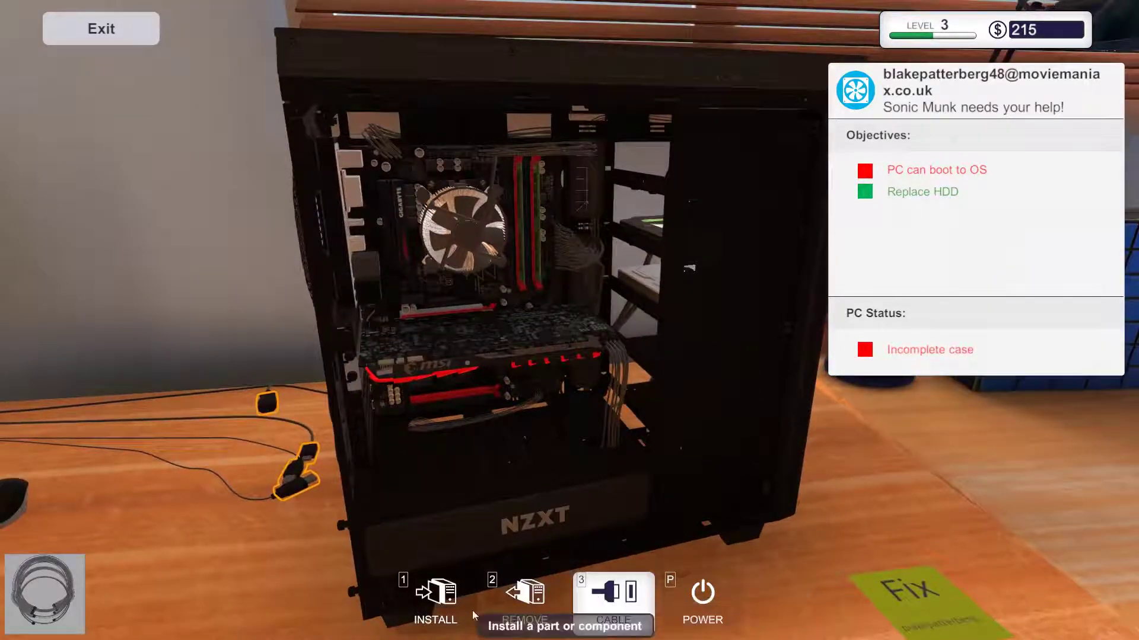
Refit both side panels onto the Sonic Munk case from the inventory's case parts
click(474, 616)
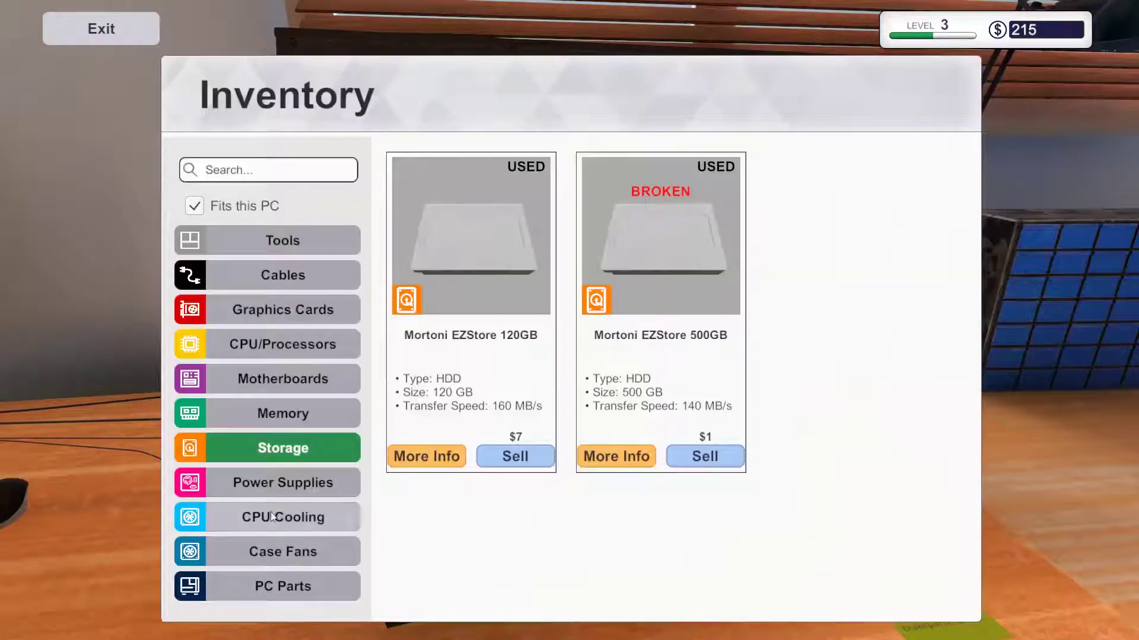
click(288, 580)
click(500, 224)
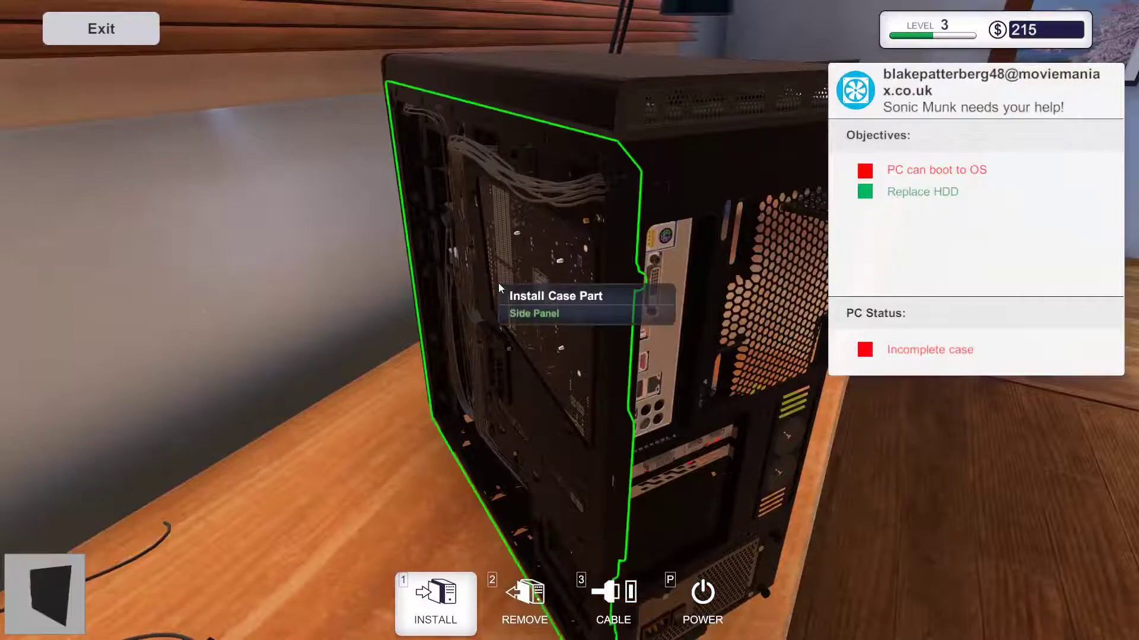
click(498, 283)
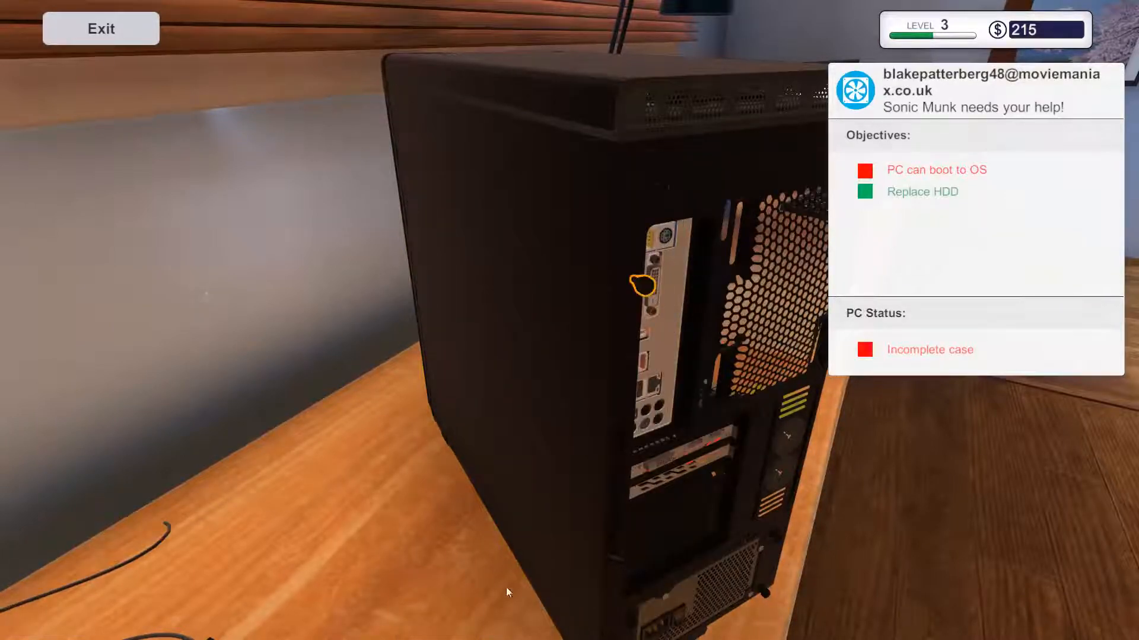
click(660, 307)
click(607, 600)
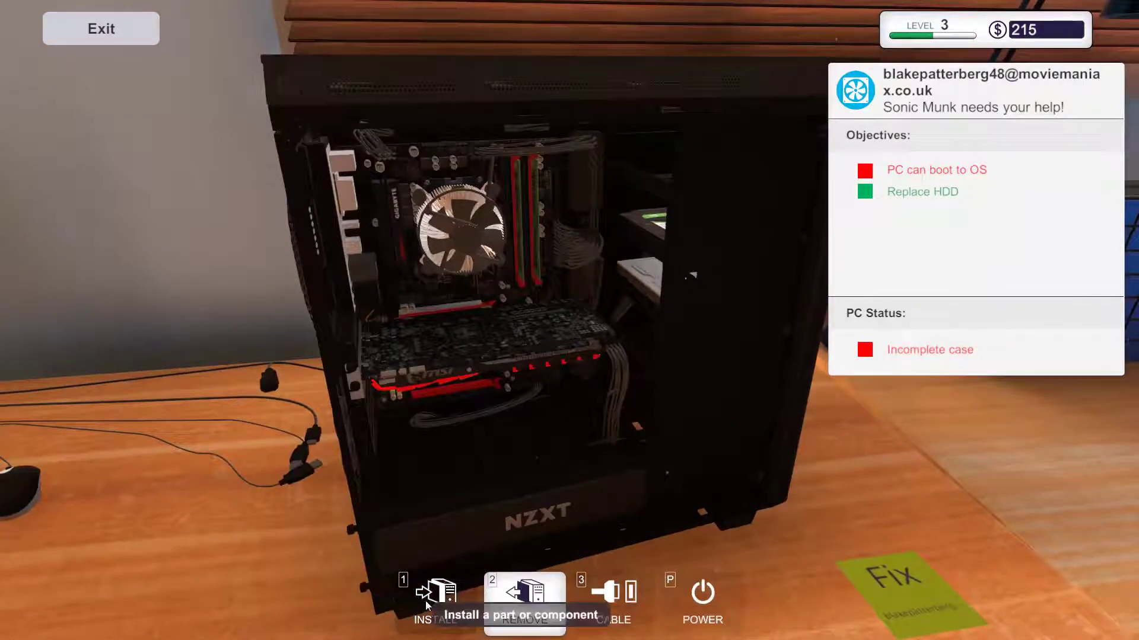
click(428, 605)
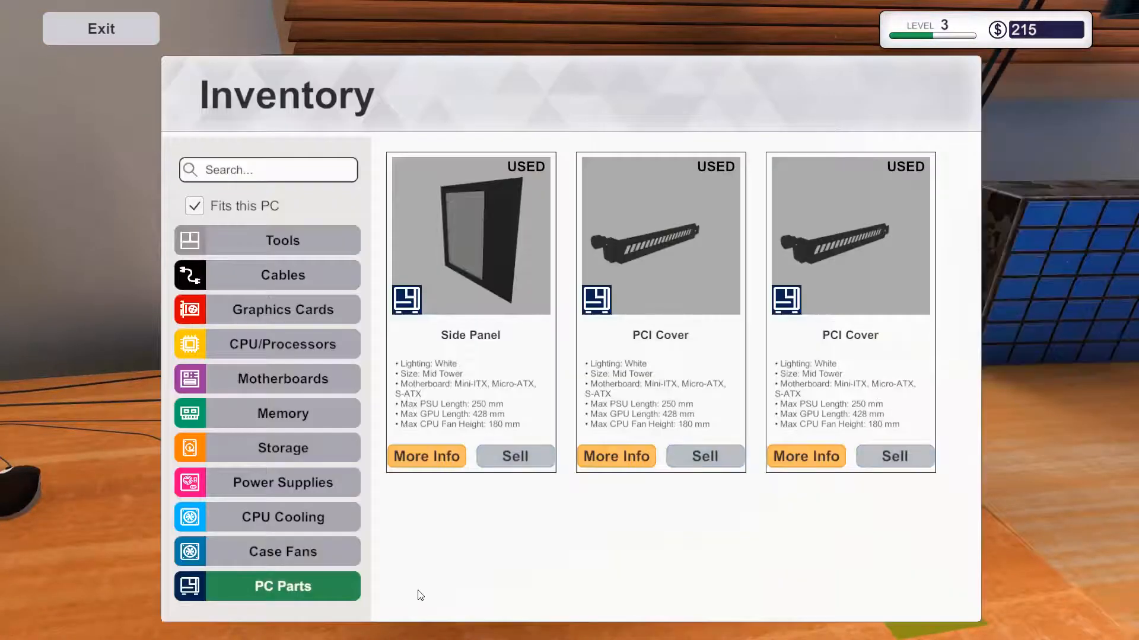
click(491, 249)
click(586, 306)
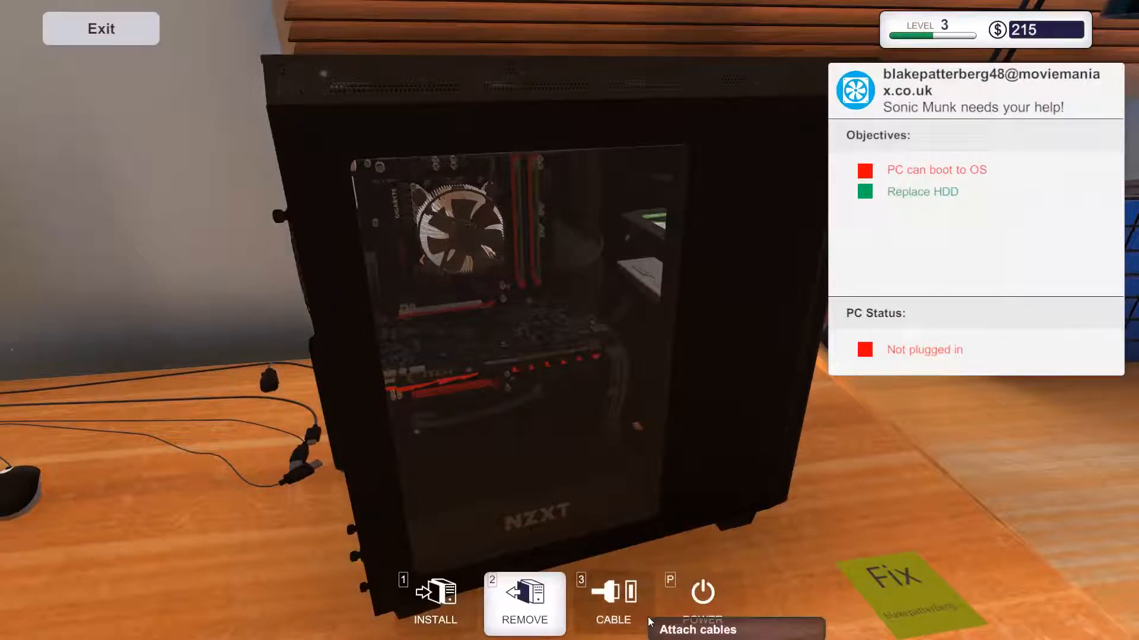
Plug the cable lying on the desk into the back of the case
click(613, 601)
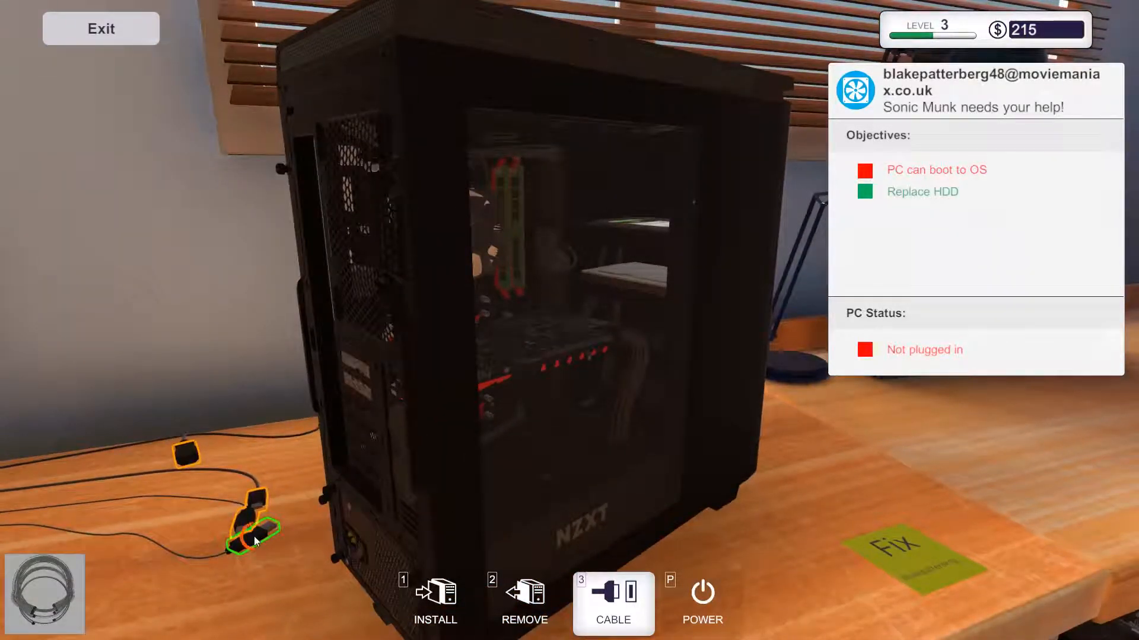
click(255, 540)
click(345, 281)
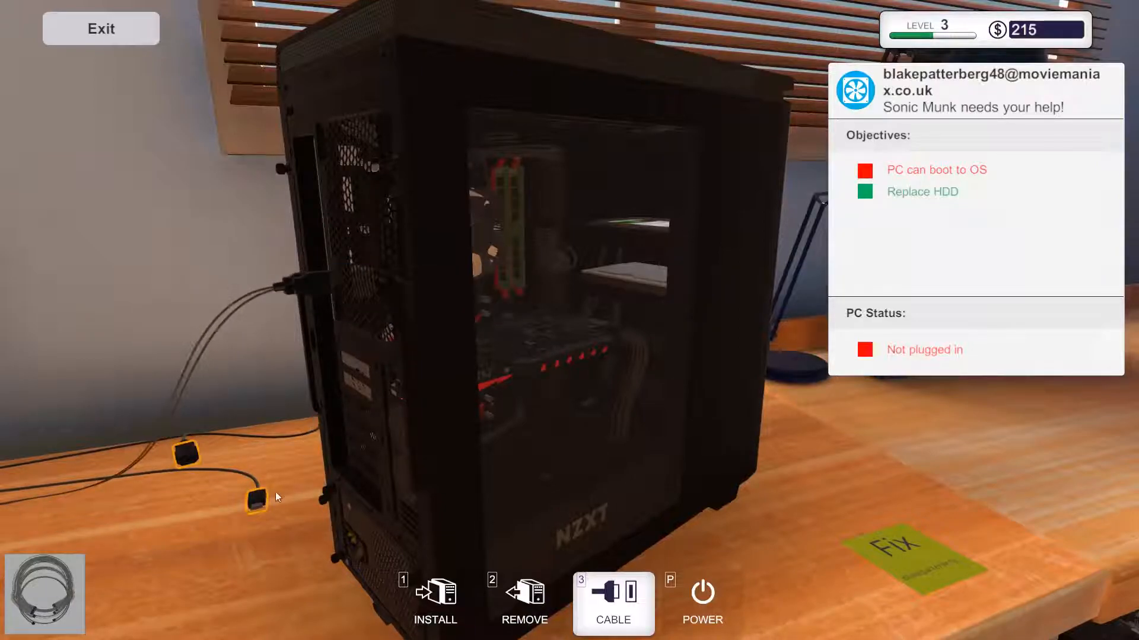
Finish the $220 job, discard its e-mail, and accept the $340 gaming-rig-stuck-at-BIOS diagnosis job
click(363, 383)
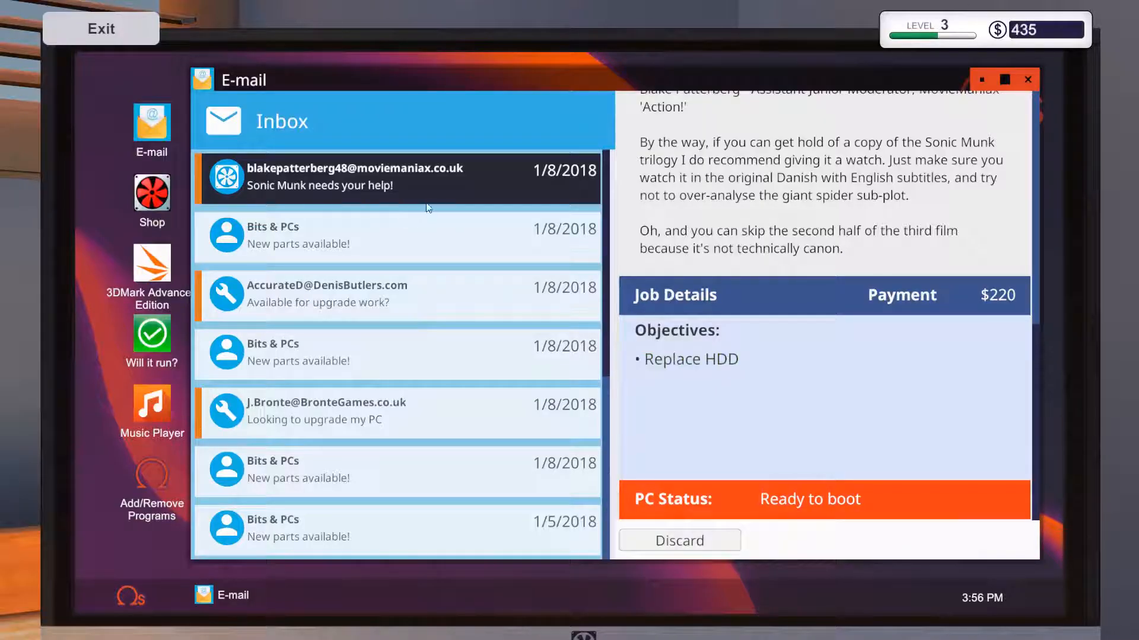
click(715, 547)
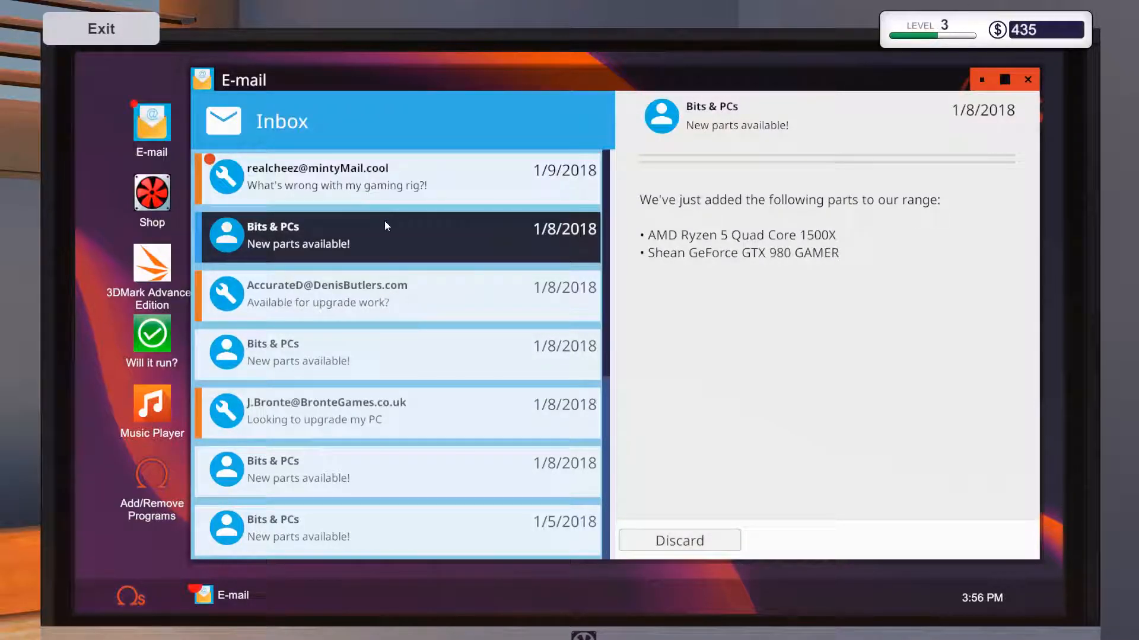
click(353, 183)
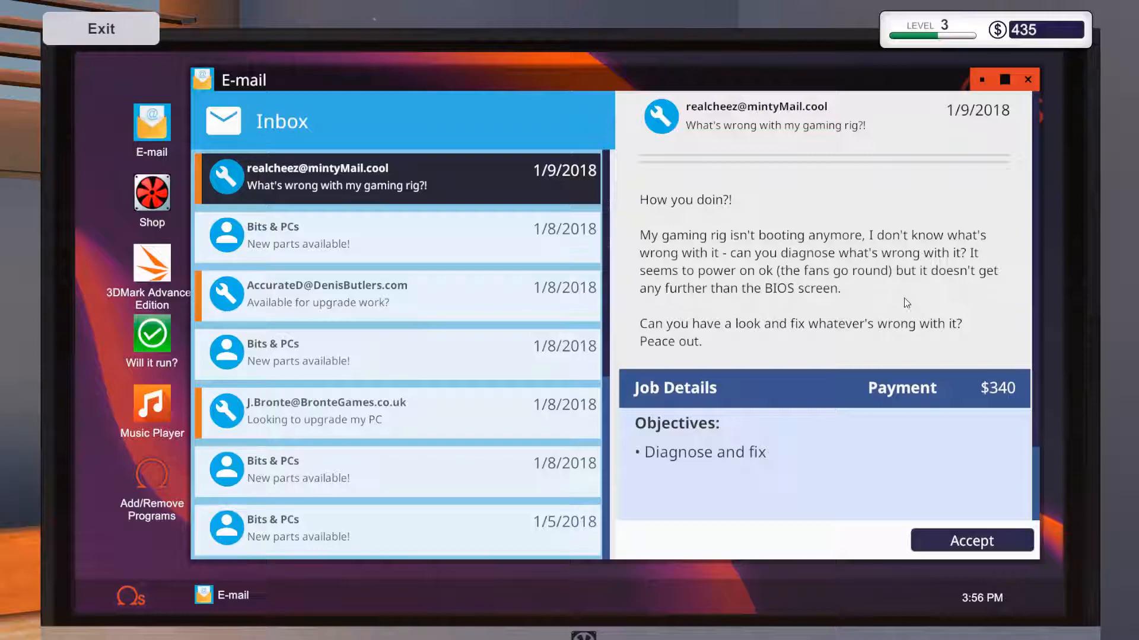
scroll(906, 307, down, 3)
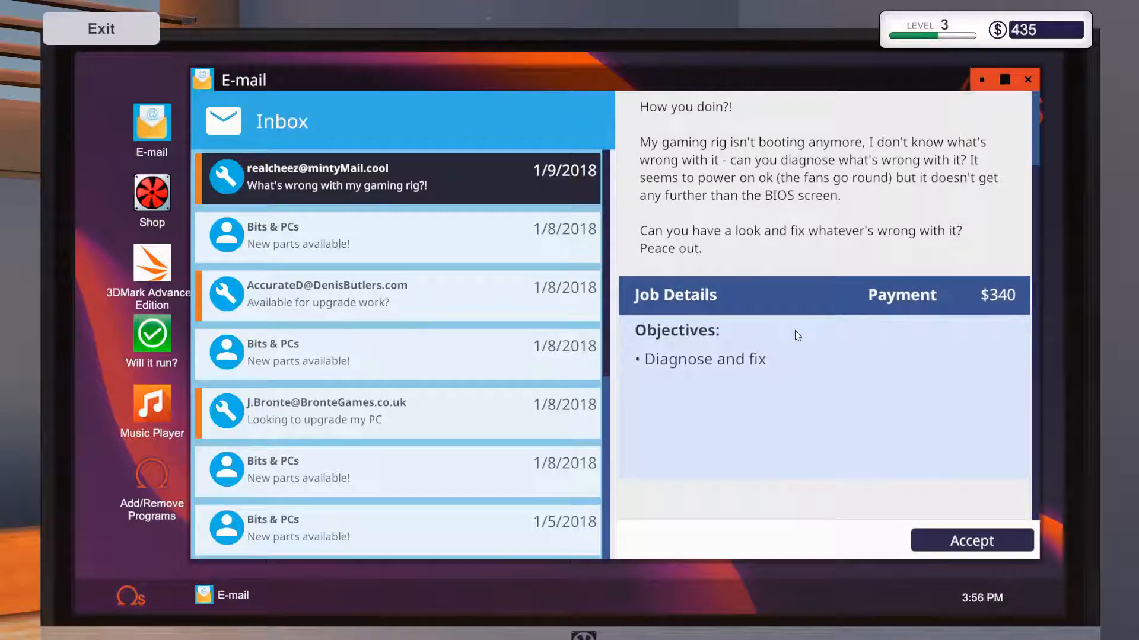
scroll(794, 330, up, 3)
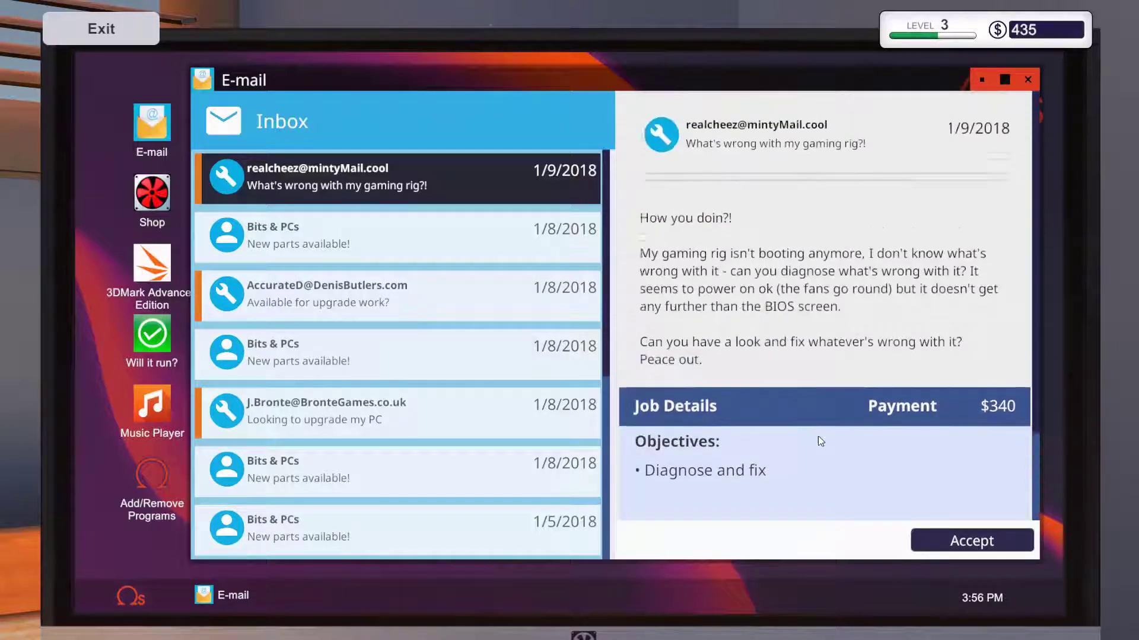
click(970, 544)
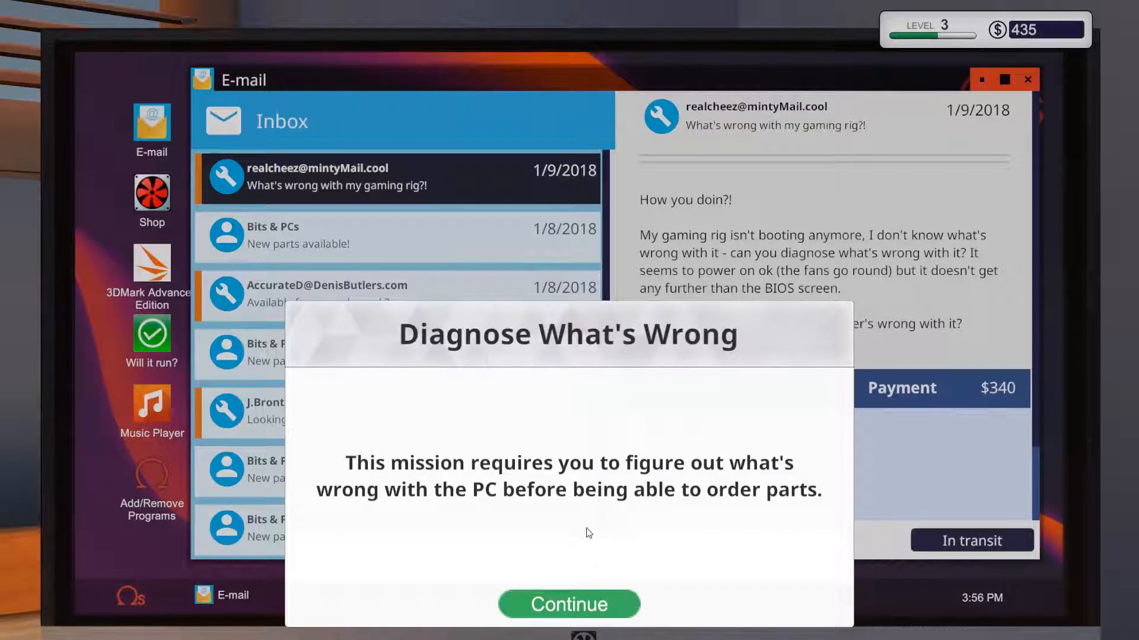
click(584, 605)
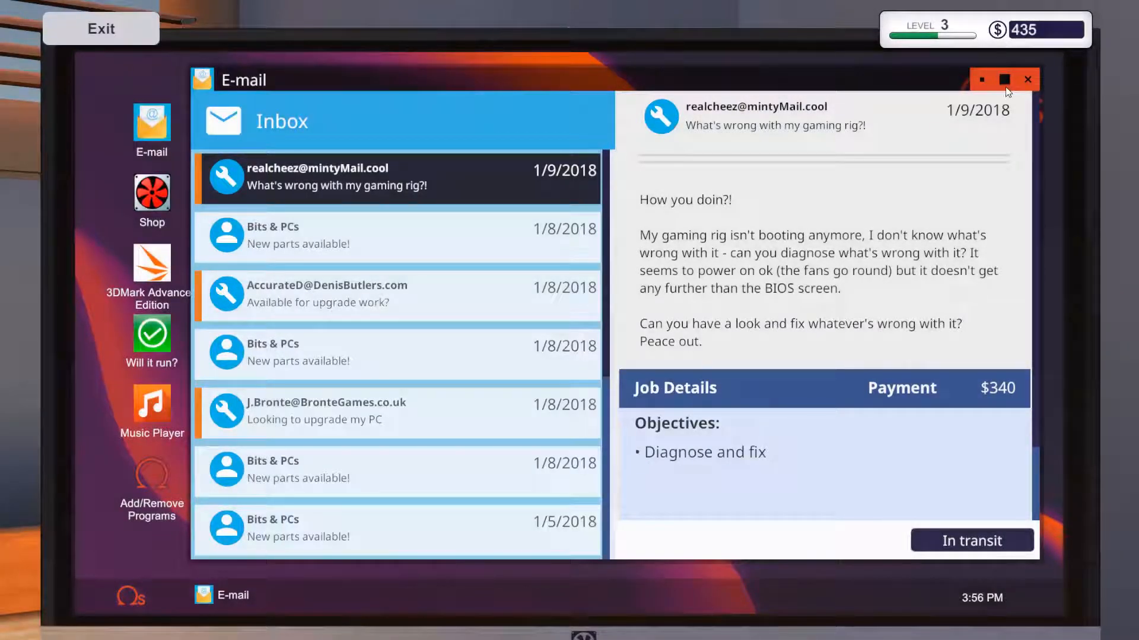
End the day at the workshop door and go to work on Wednesday, January 10
key(Escape)
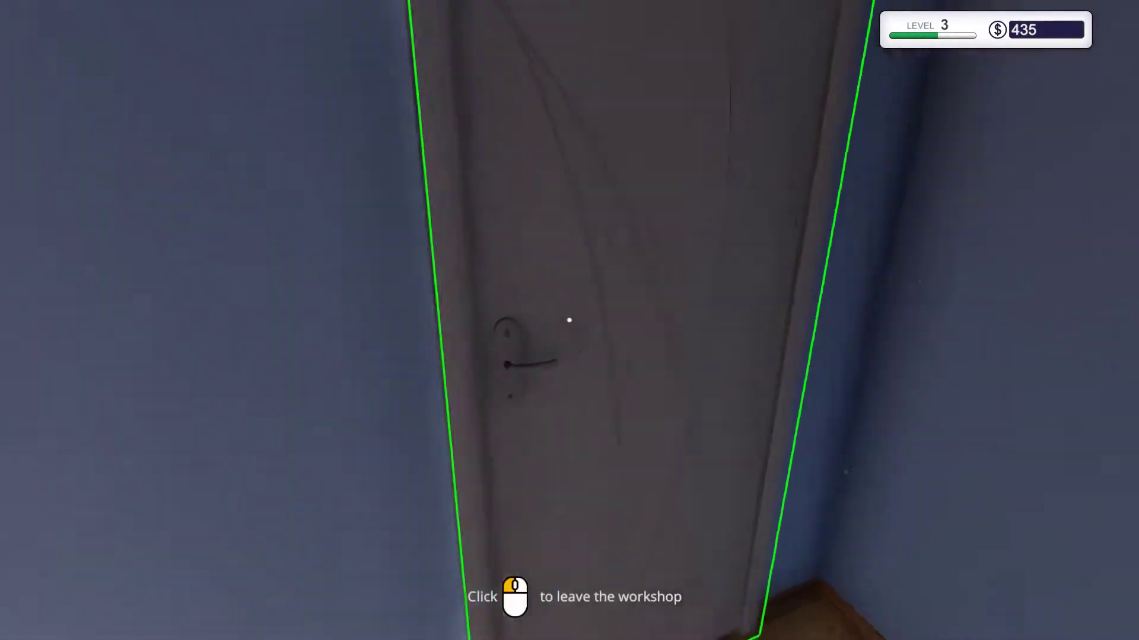
click(570, 320)
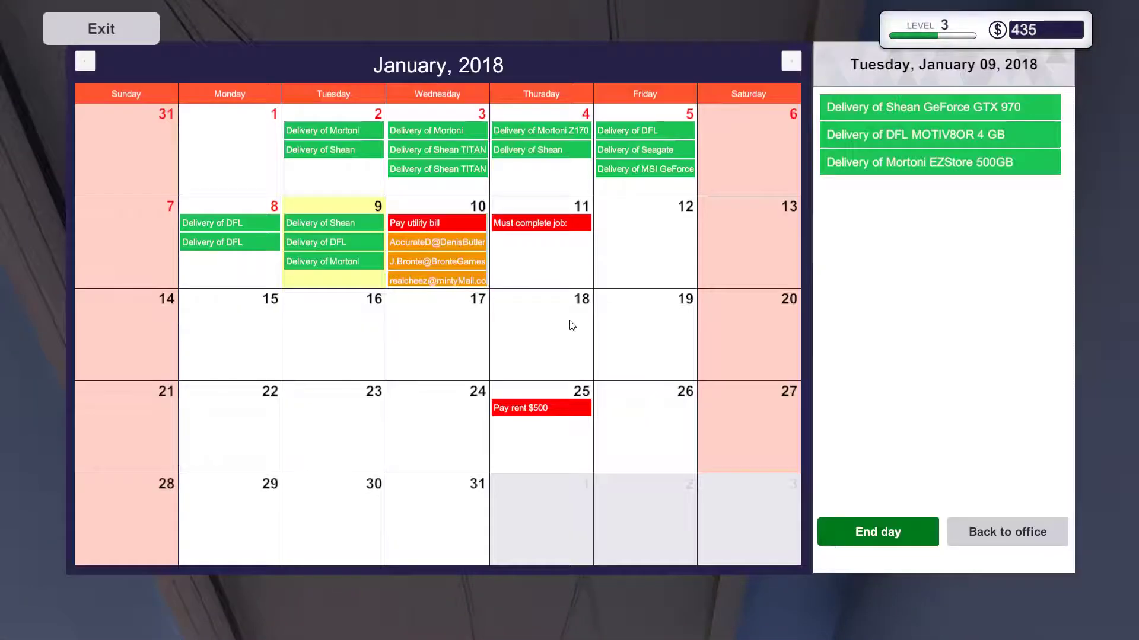
click(859, 535)
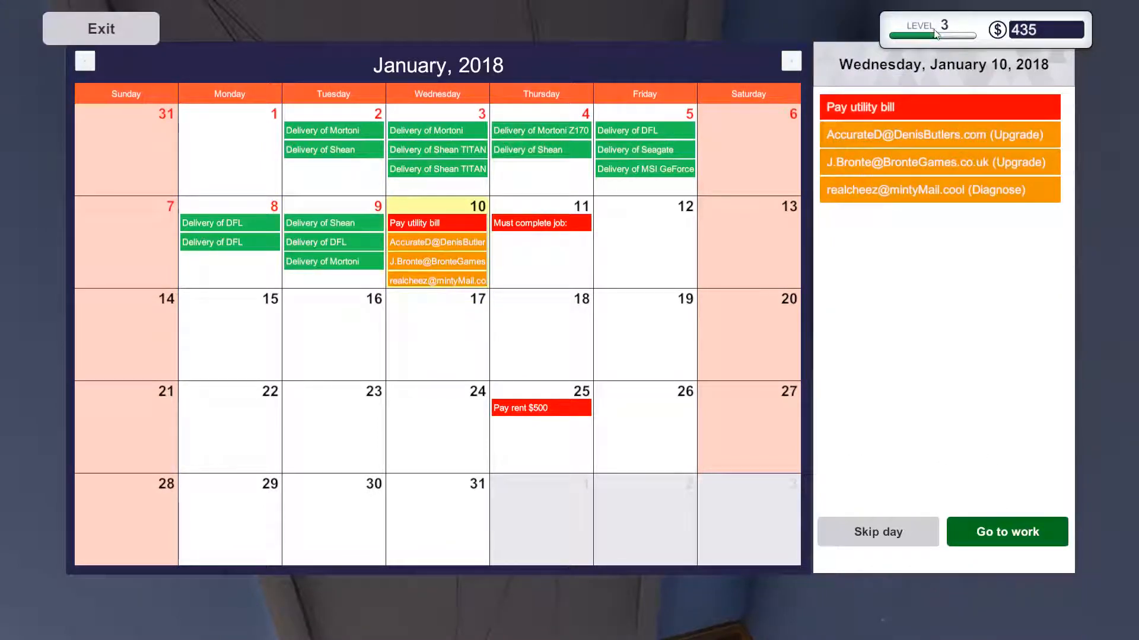
click(1002, 523)
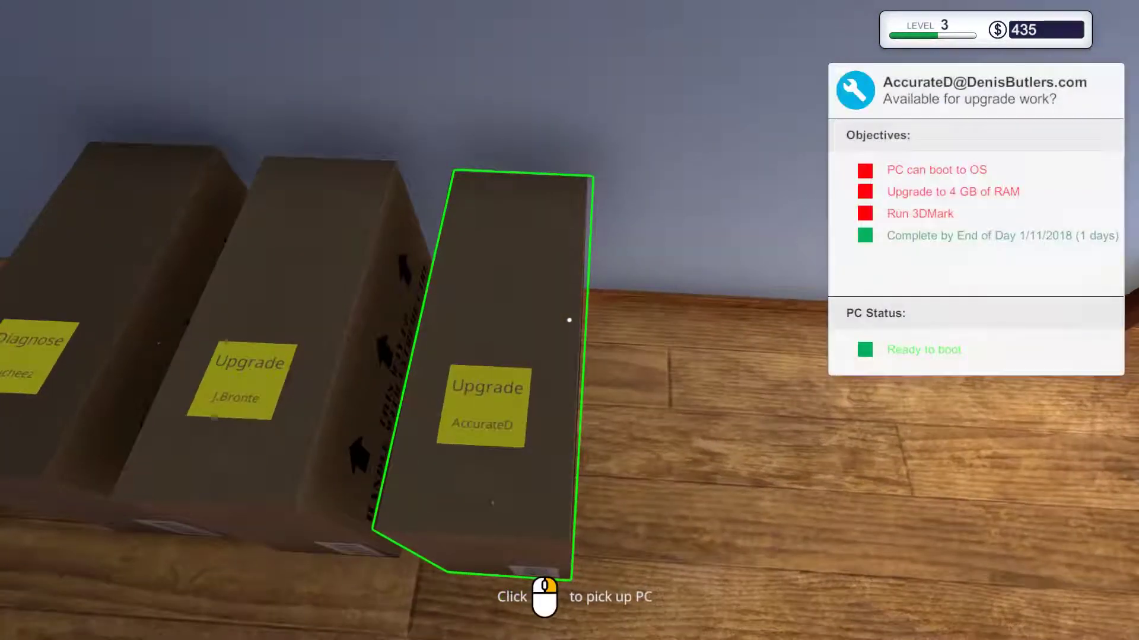
Carry the customer's PC box onto the workbench and sit down at the office computer
click(569, 320)
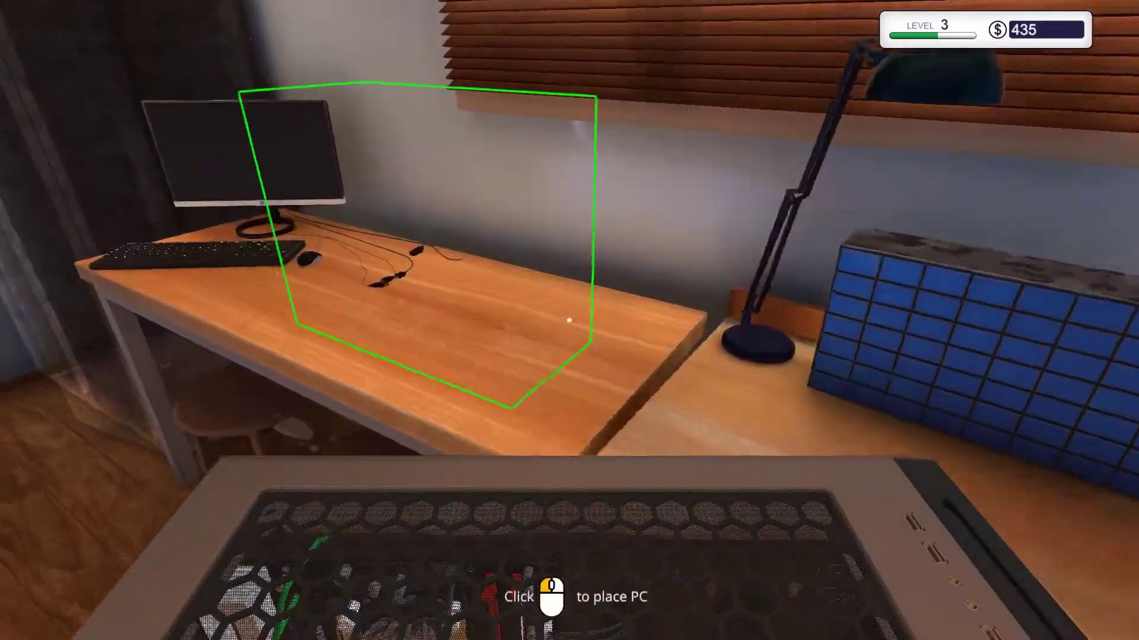
click(569, 320)
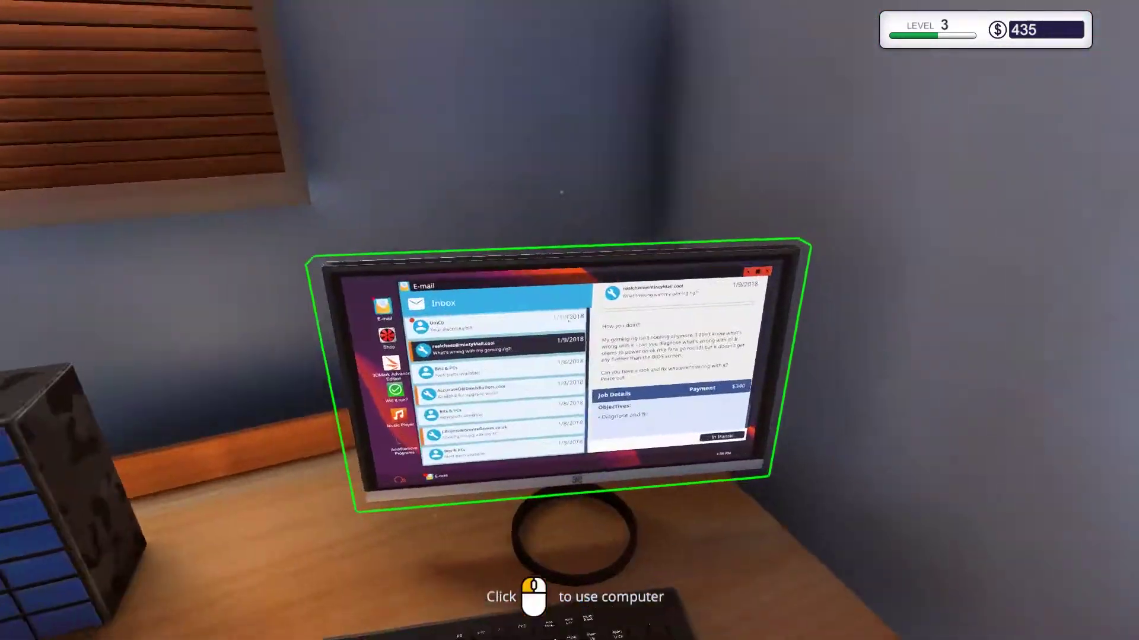
click(570, 321)
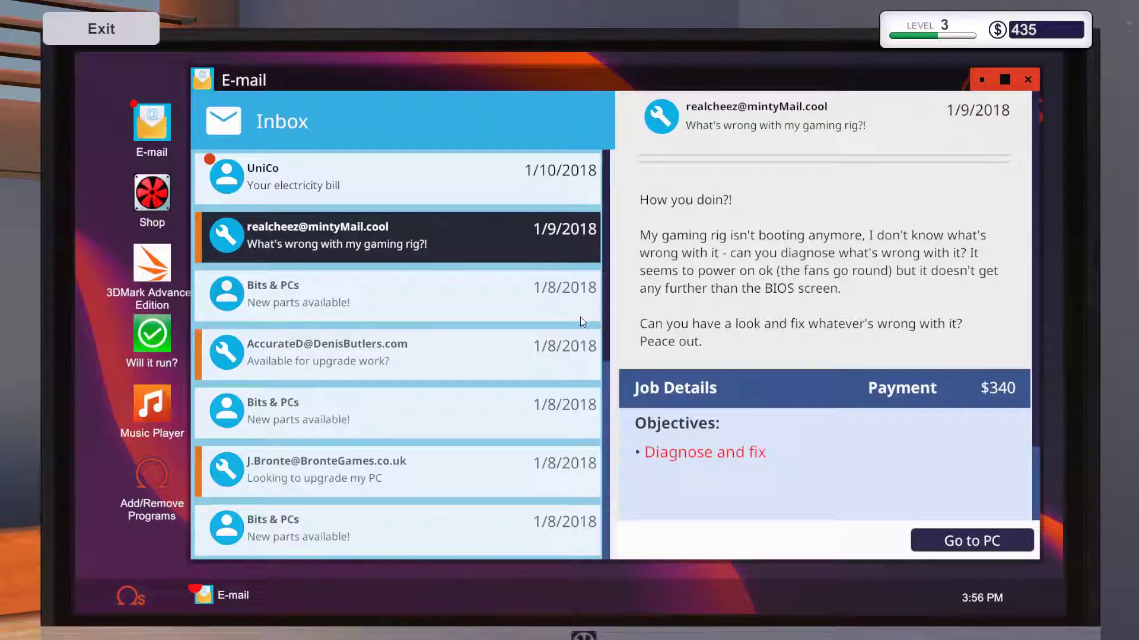
Pay the $96 UniCo electricity bill, discard it, and read the PC and 4 GB RAM upgrade requests
click(367, 178)
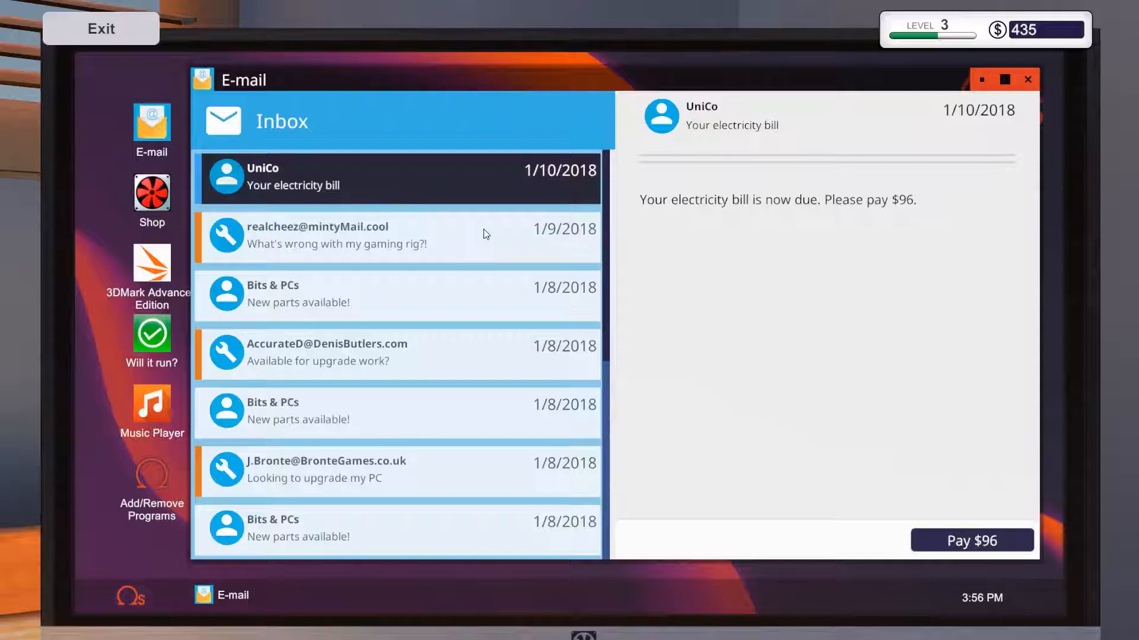
click(987, 549)
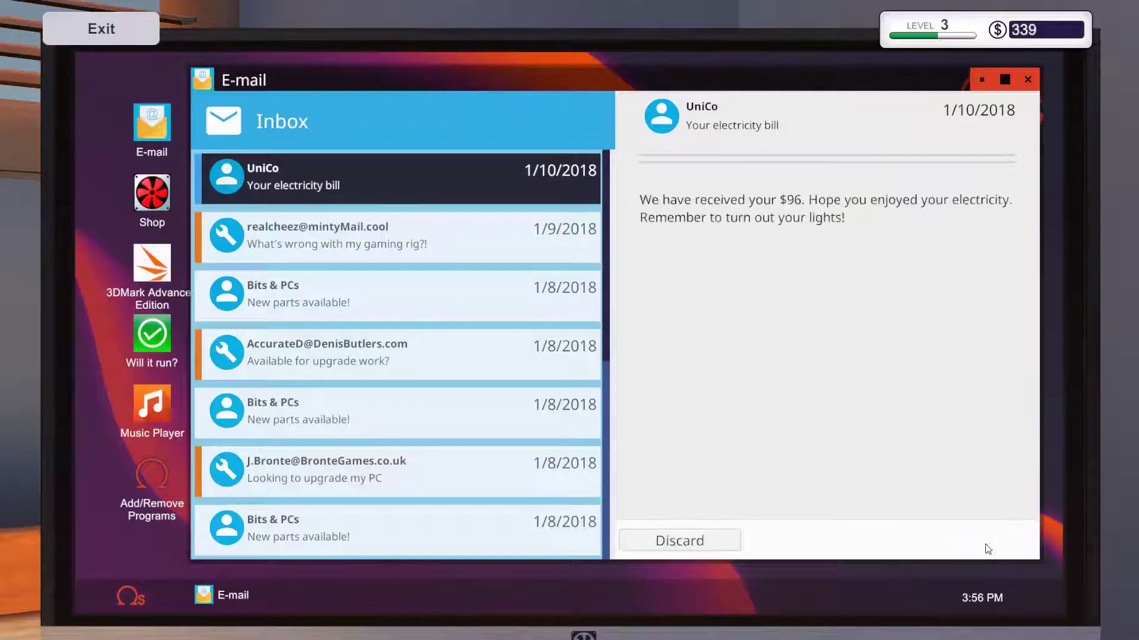
click(671, 542)
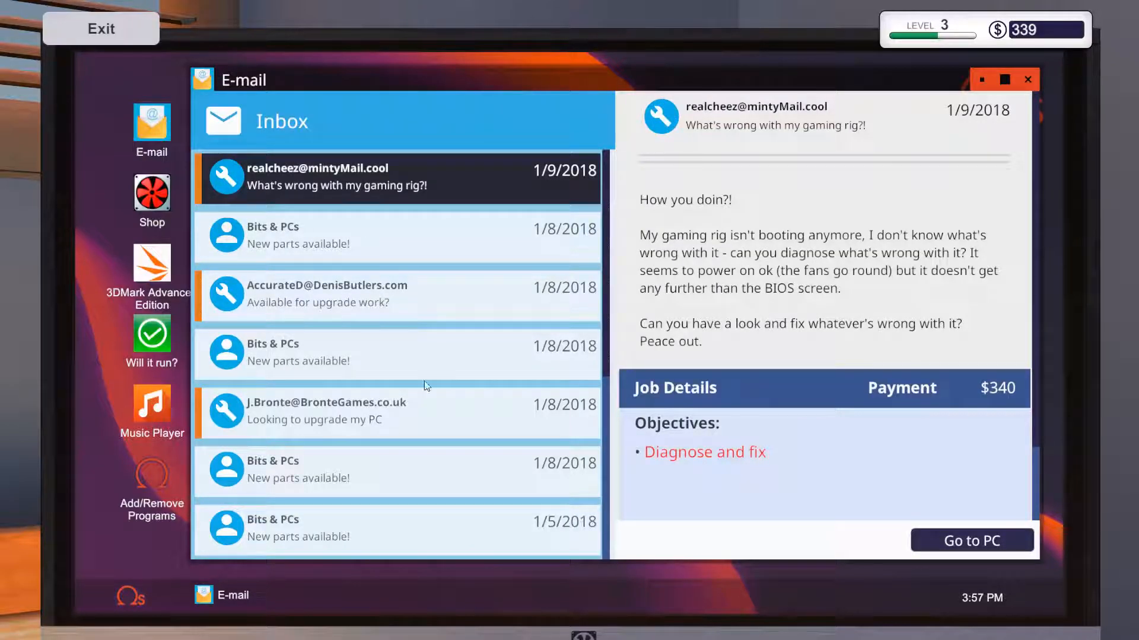
click(425, 418)
click(423, 303)
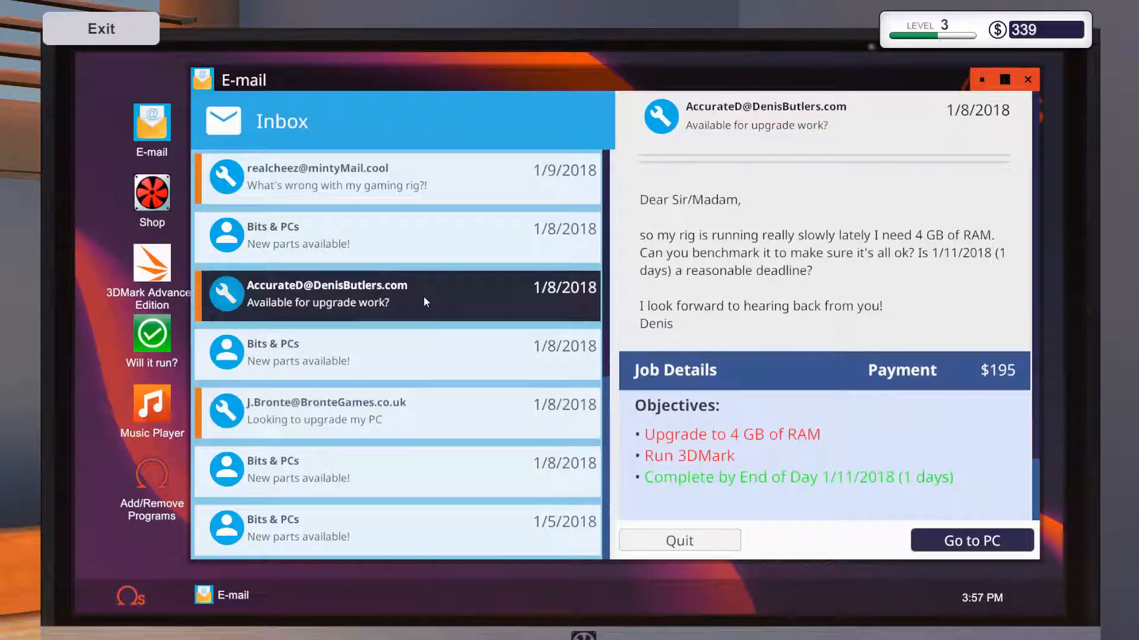
key(Escape)
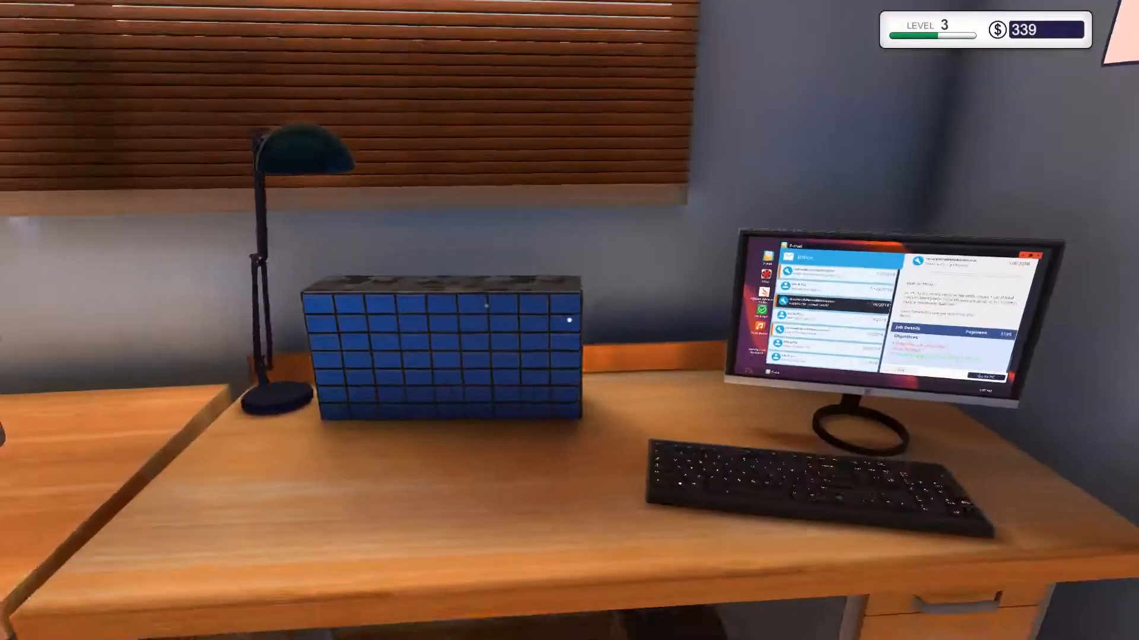
Fetch J.Bronte's Upgrade PC box from the hallway and set it squarely on the workshop desk
key(w)
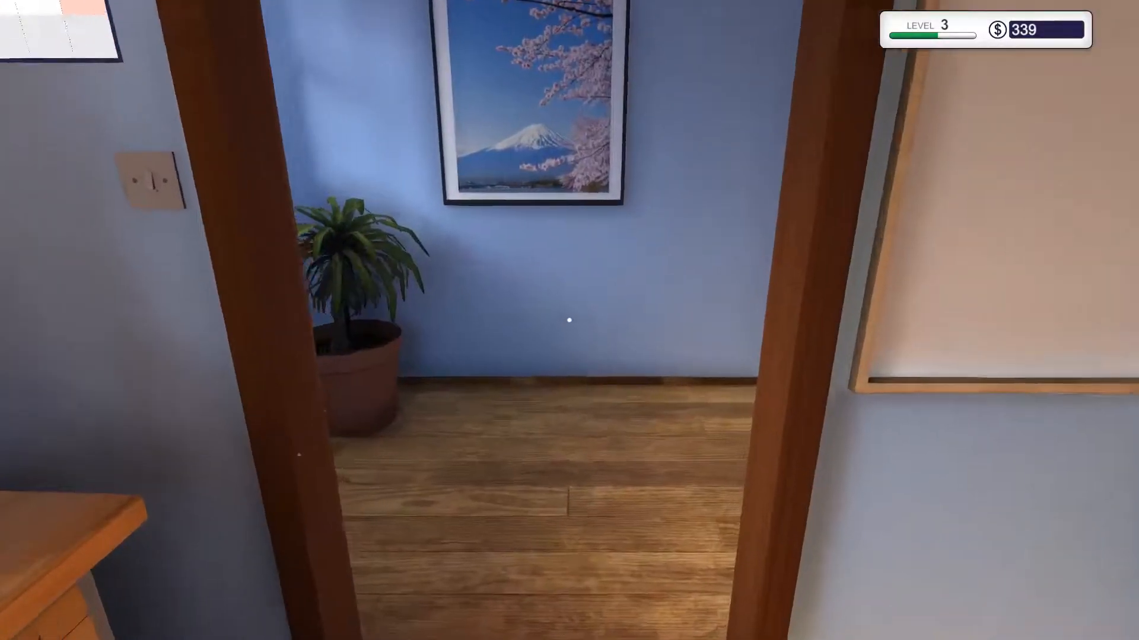
key(w)
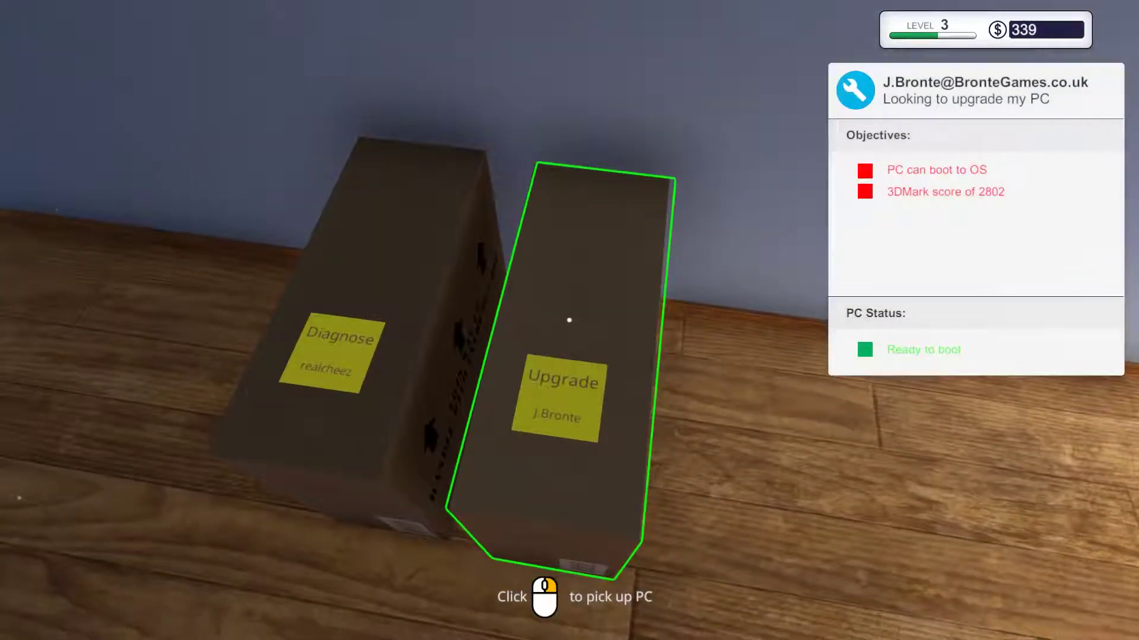
click(569, 321)
key(w)
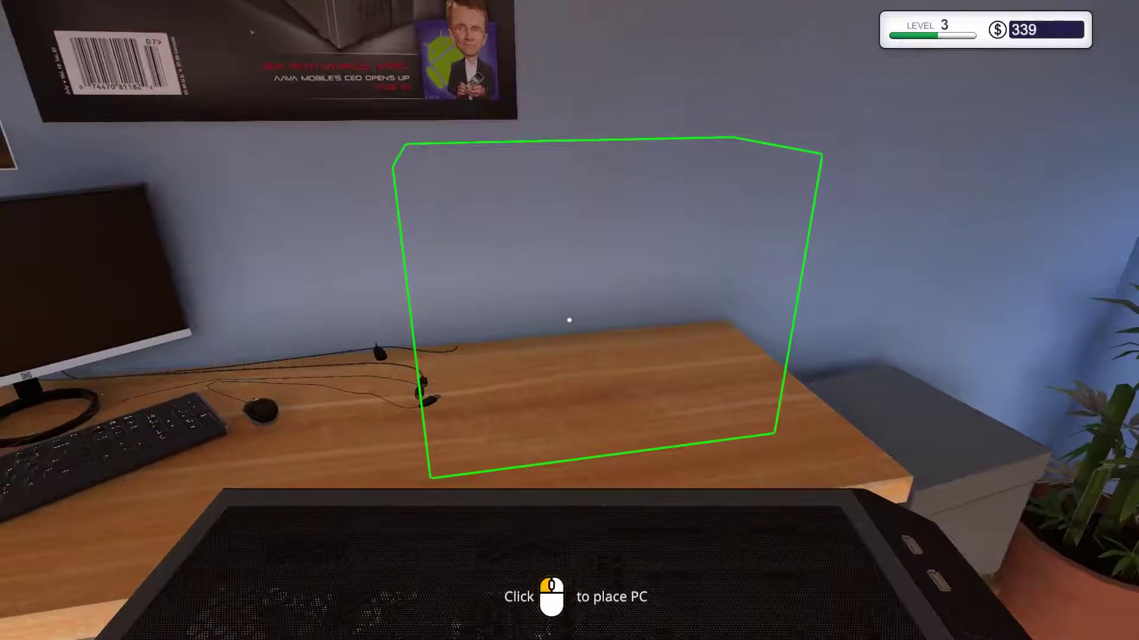
click(569, 320)
right_click(569, 320)
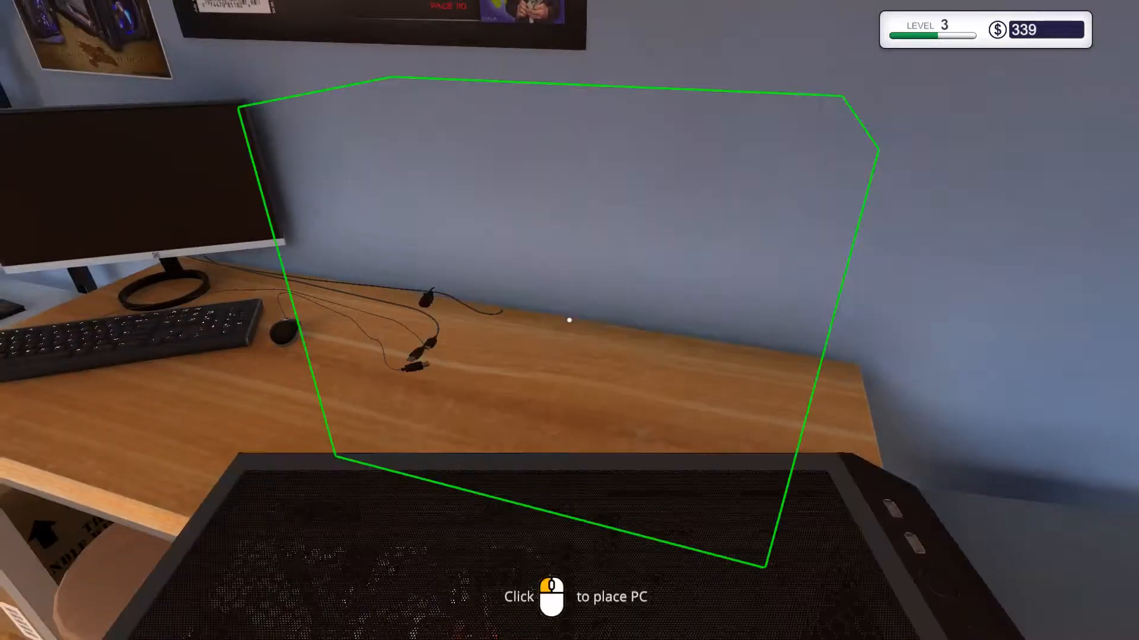
click(569, 320)
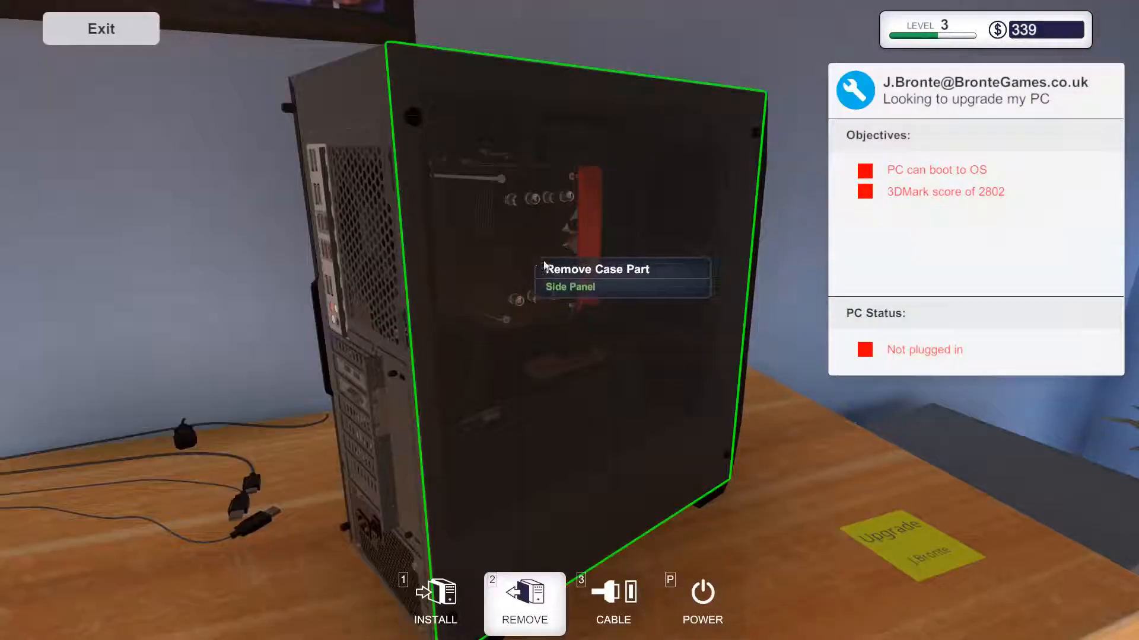
Unscrew and take off the side panel, exposing the GTX 1050 Ti inside
click(569, 229)
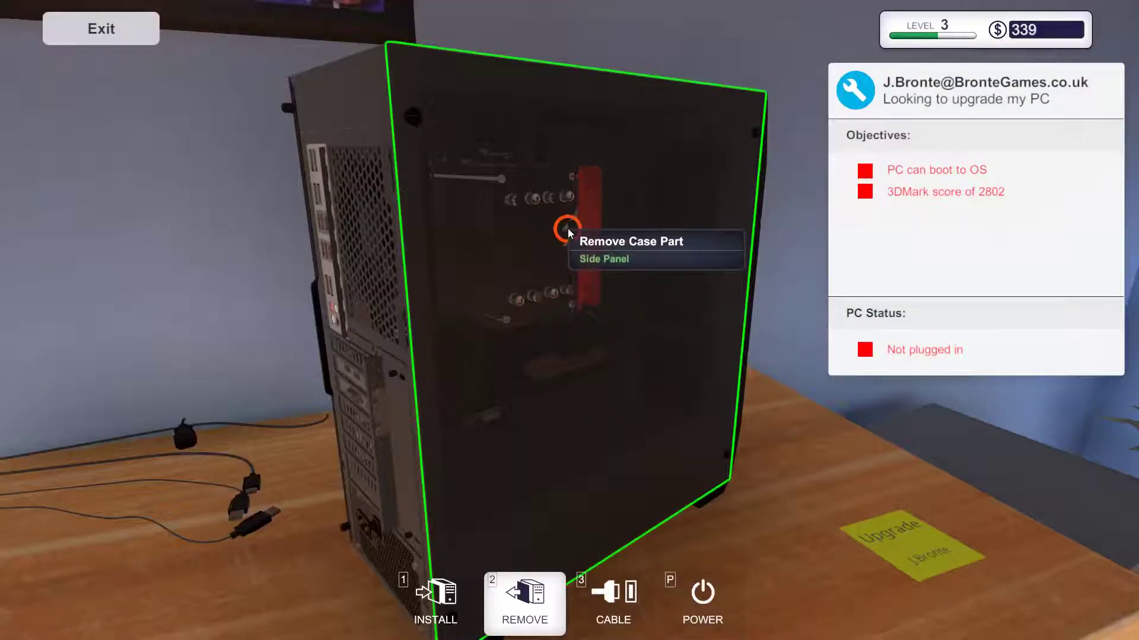
click(416, 115)
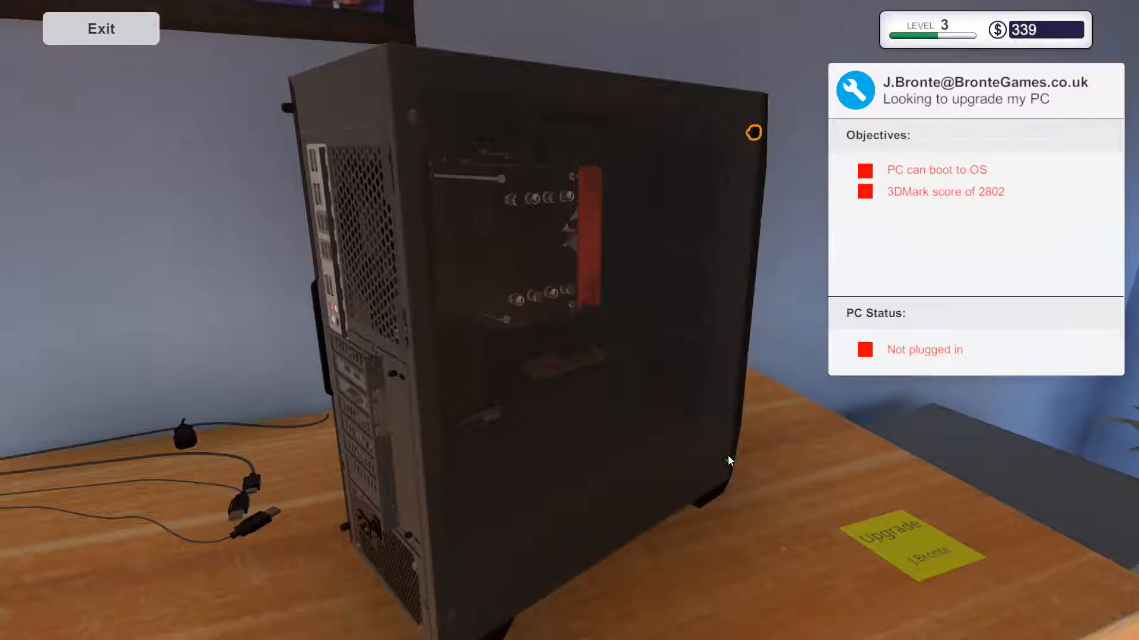
click(756, 131)
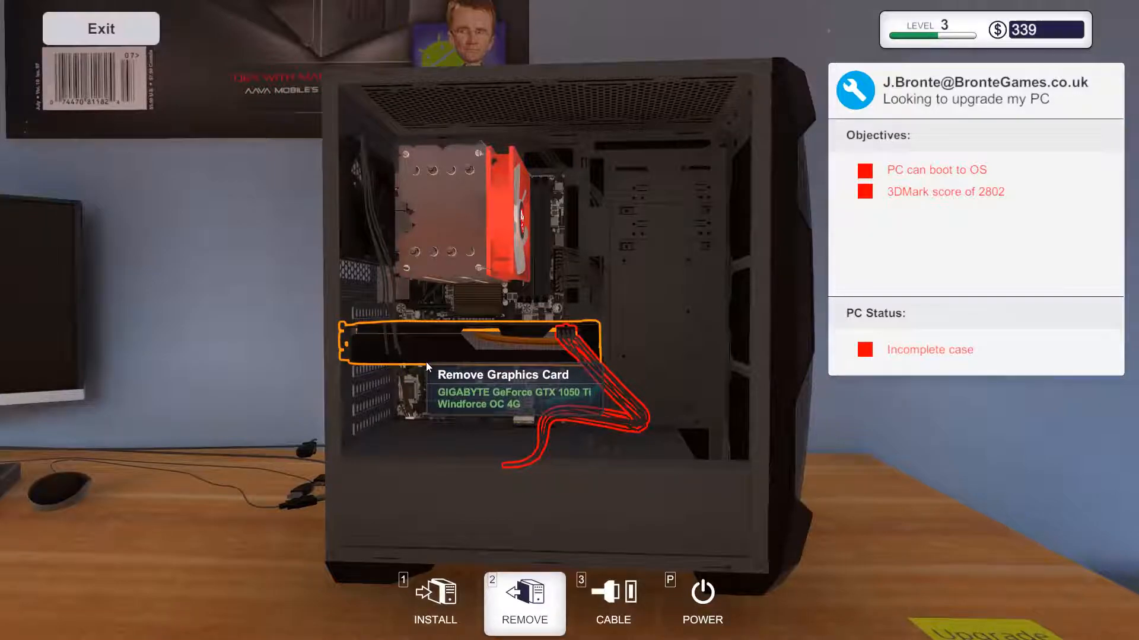
drag(427, 362, 464, 321)
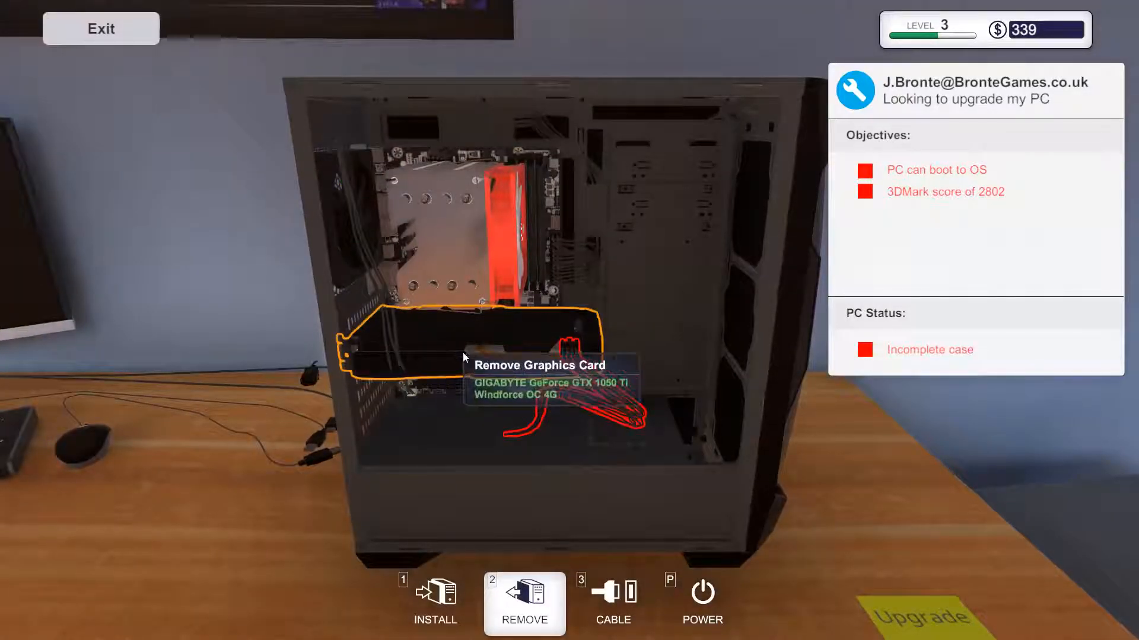
Unplug and pull out the GIGABYTE GTX 1050 Ti, then pick the stored Shean GeForce GTX 970 GAMER XL
click(576, 356)
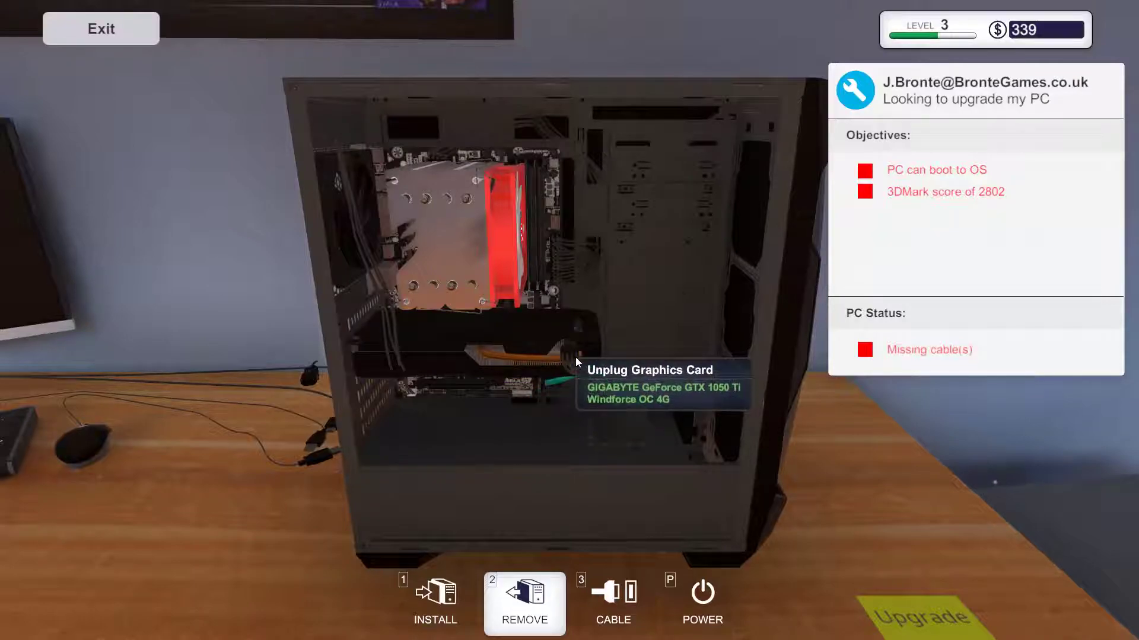
click(493, 346)
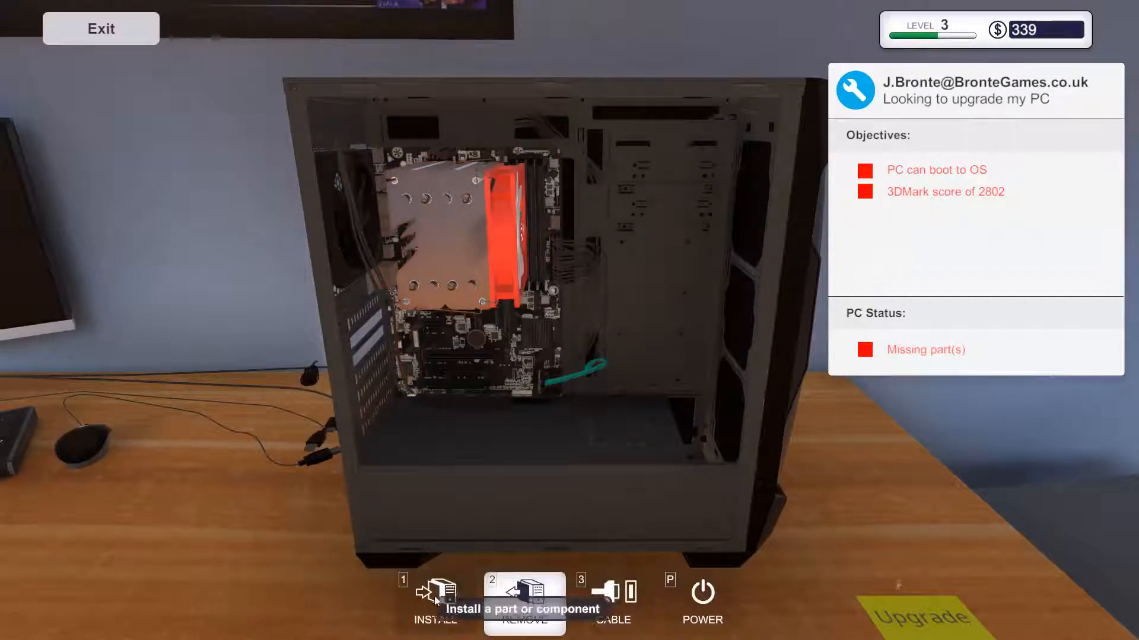
click(437, 594)
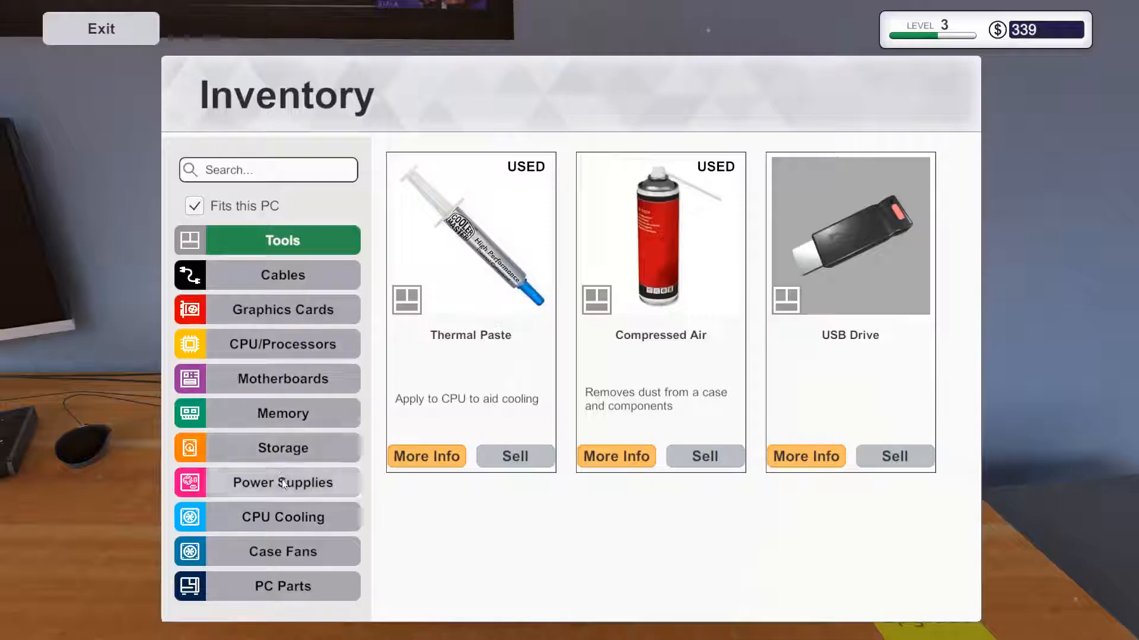
click(303, 311)
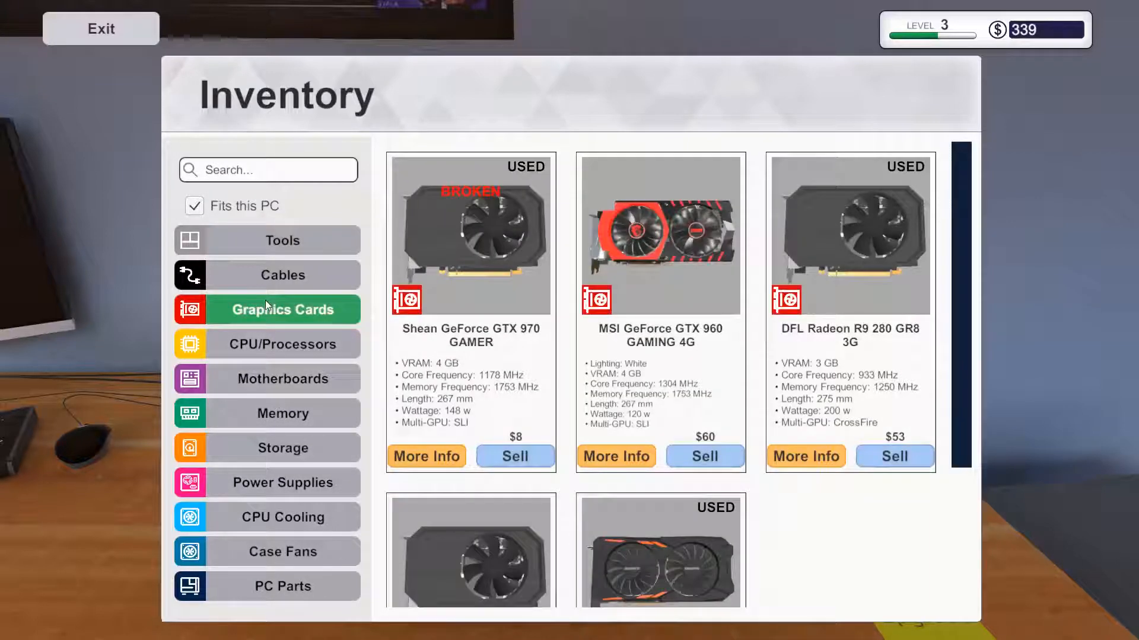
scroll(710, 472, down, 2)
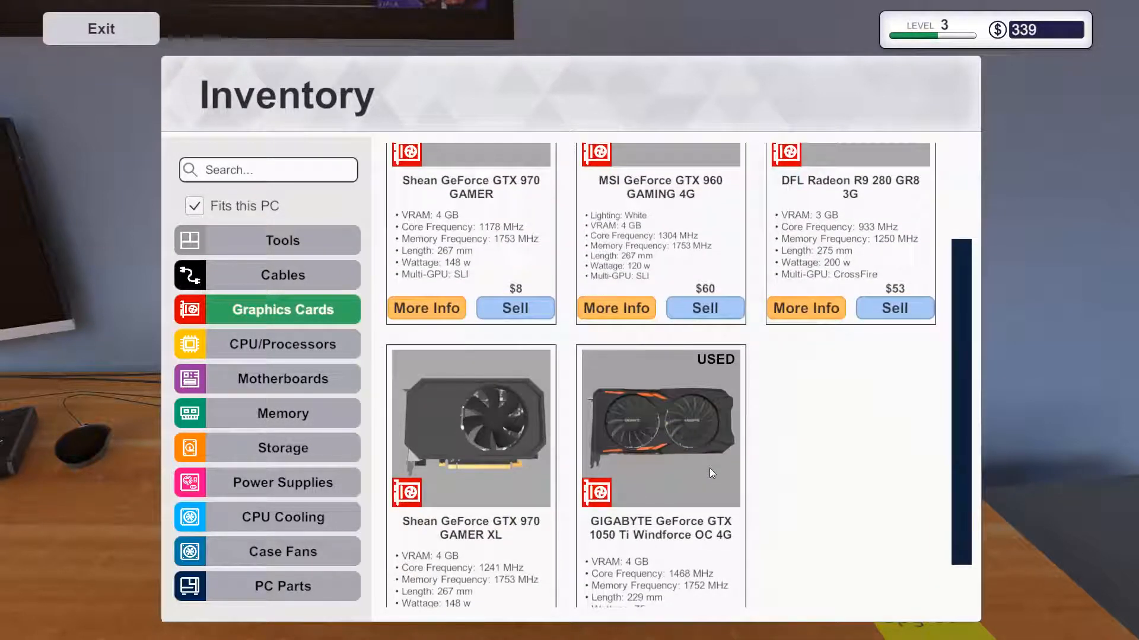
scroll(691, 465, down, 1)
scroll(686, 419, up, 2)
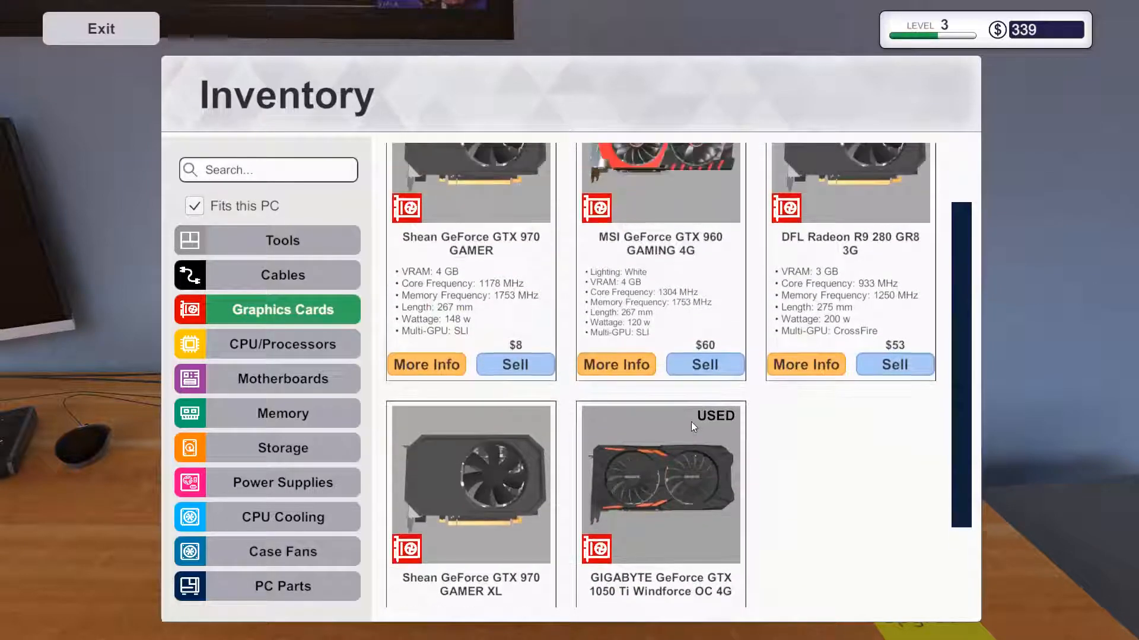
scroll(690, 422, up, 1)
scroll(681, 484, down, 1)
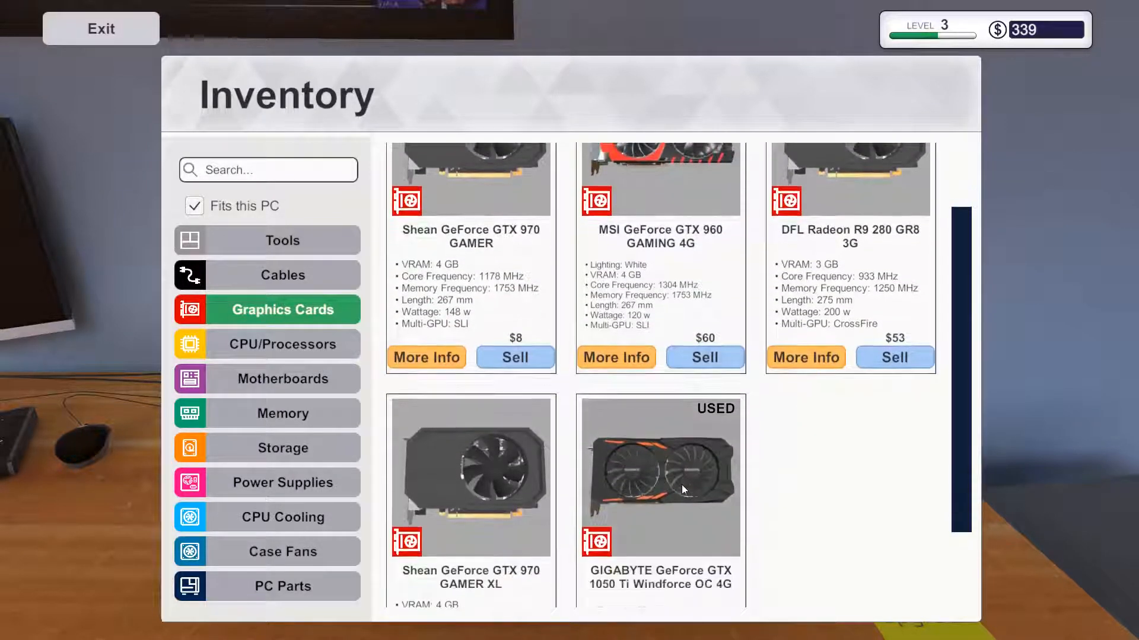
scroll(681, 485, down, 2)
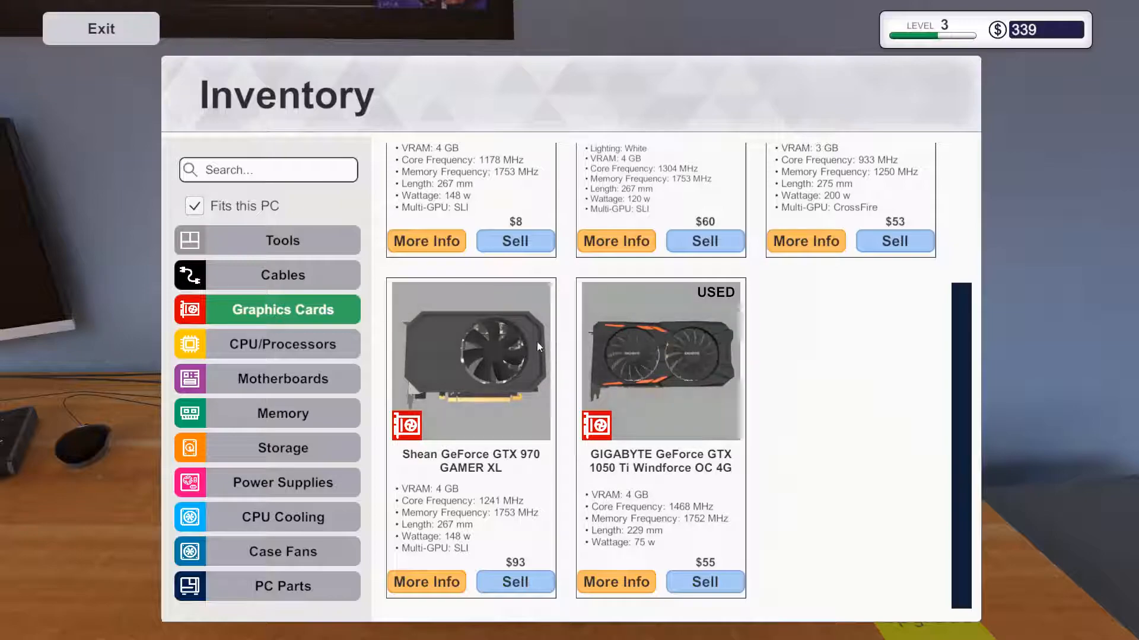
click(484, 351)
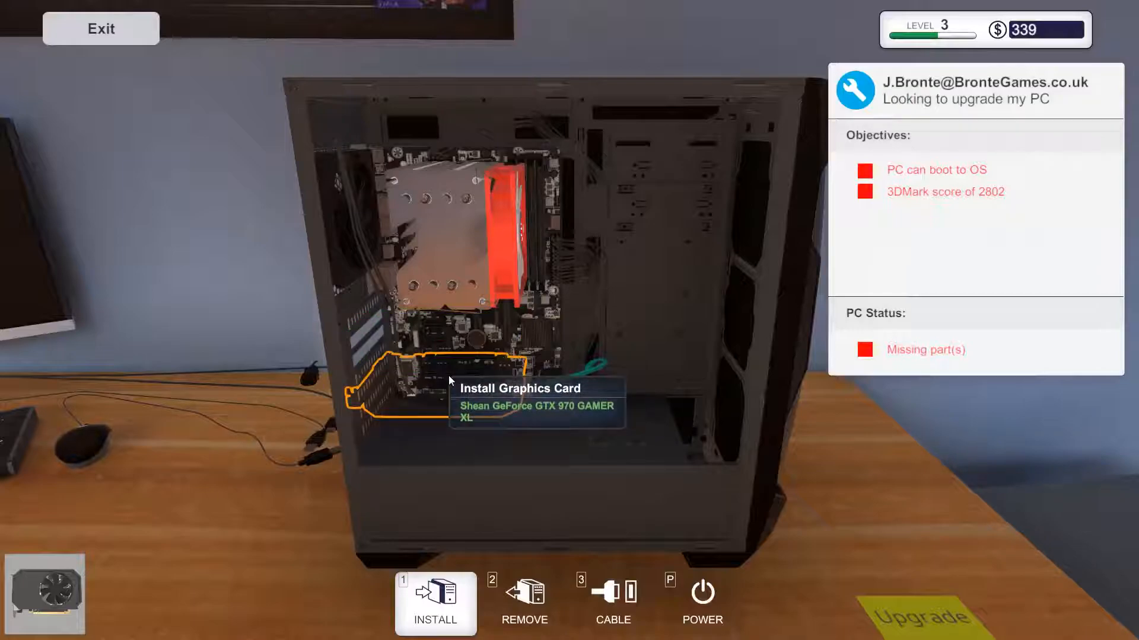
click(435, 600)
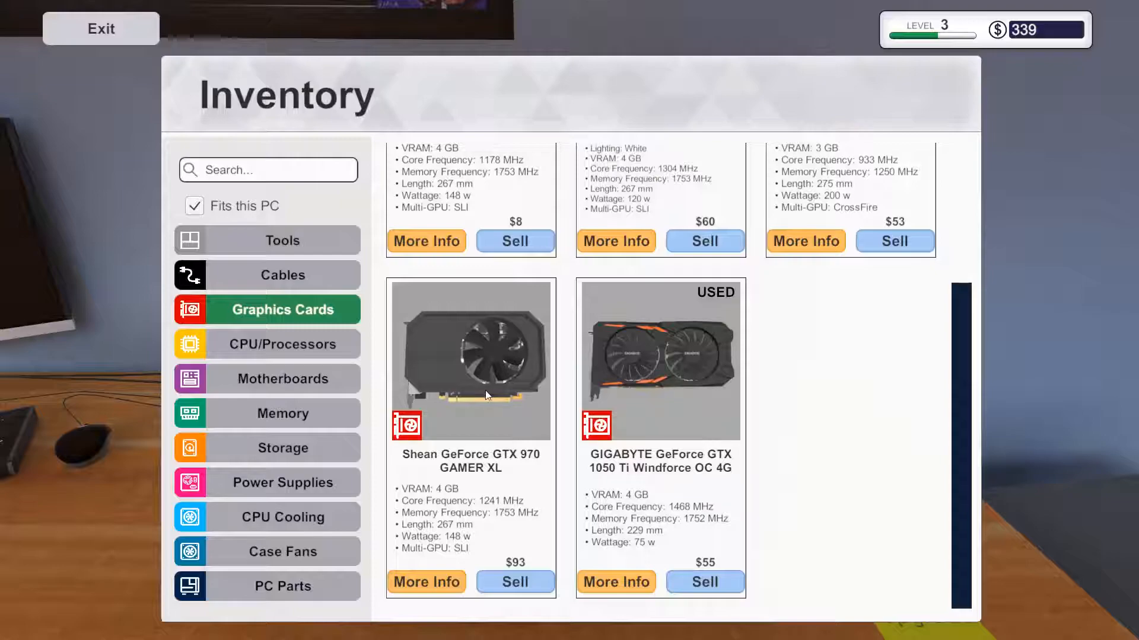
Seat the Shean GeForce GTX 970 GAMER XL in the empty PCIe slot
key(Escape)
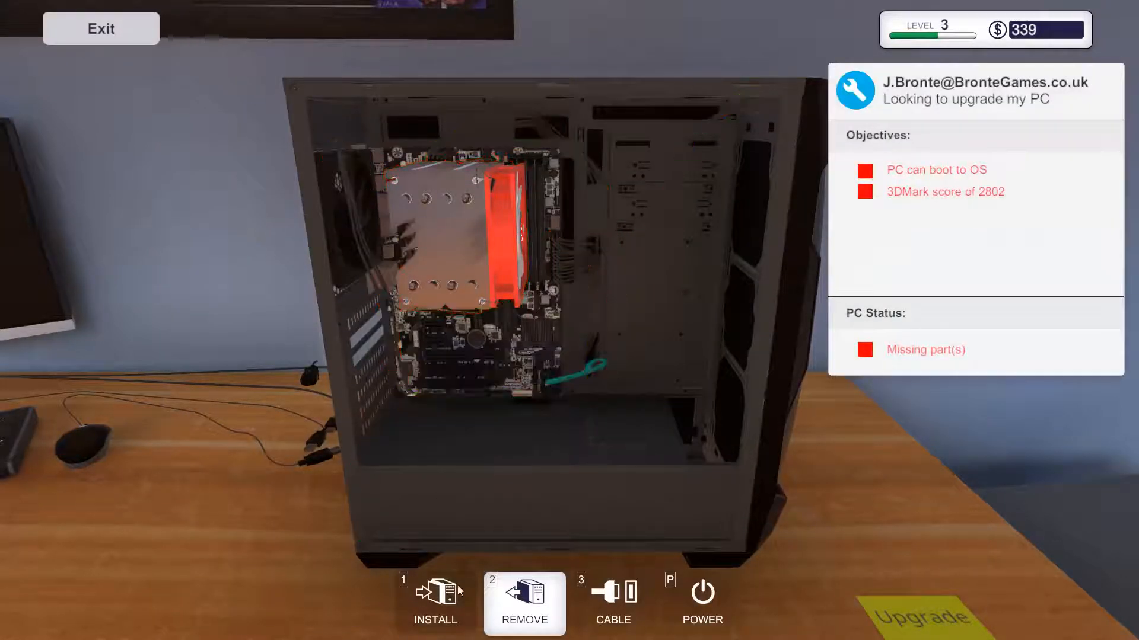
click(436, 601)
click(415, 359)
click(423, 332)
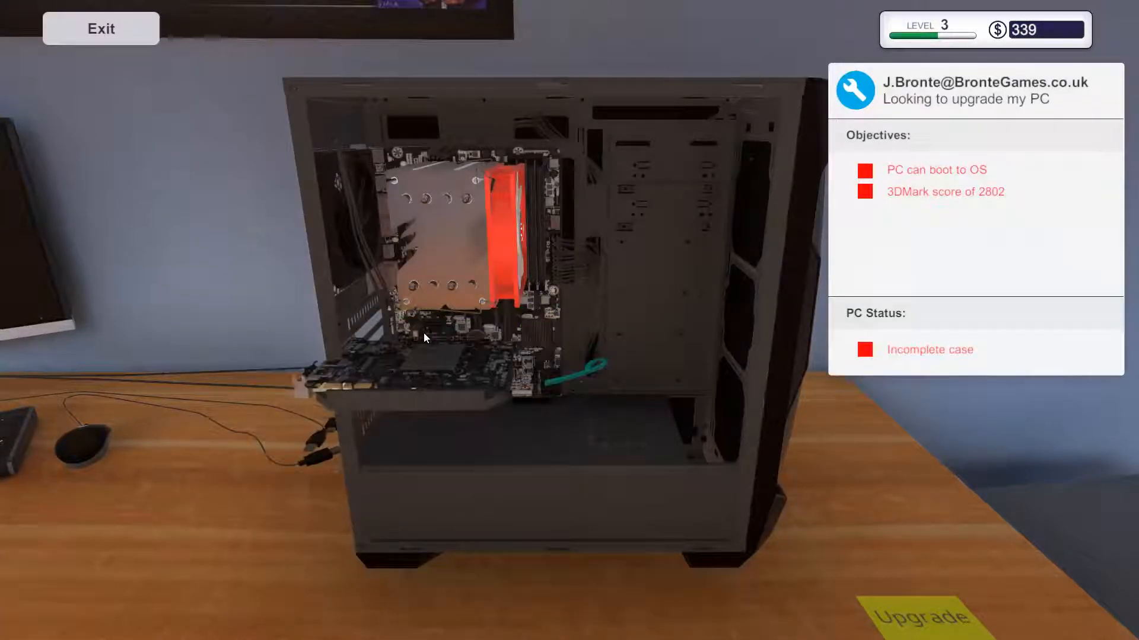
key(2)
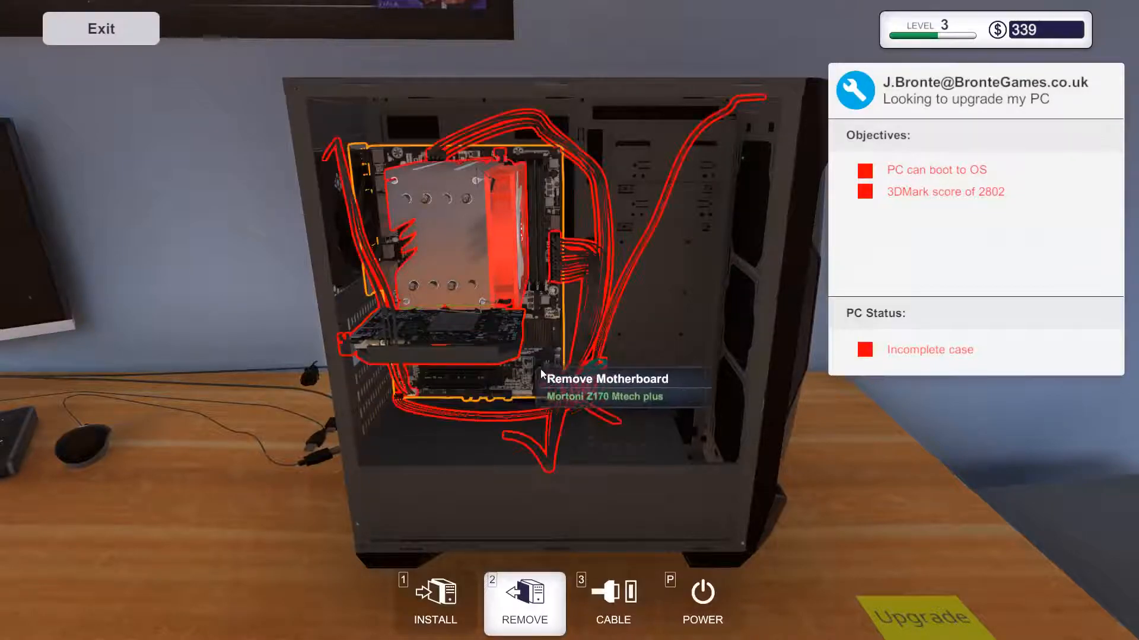
Check the inventory's processors, memory, power supplies and graphics cards for parts that fit
click(612, 597)
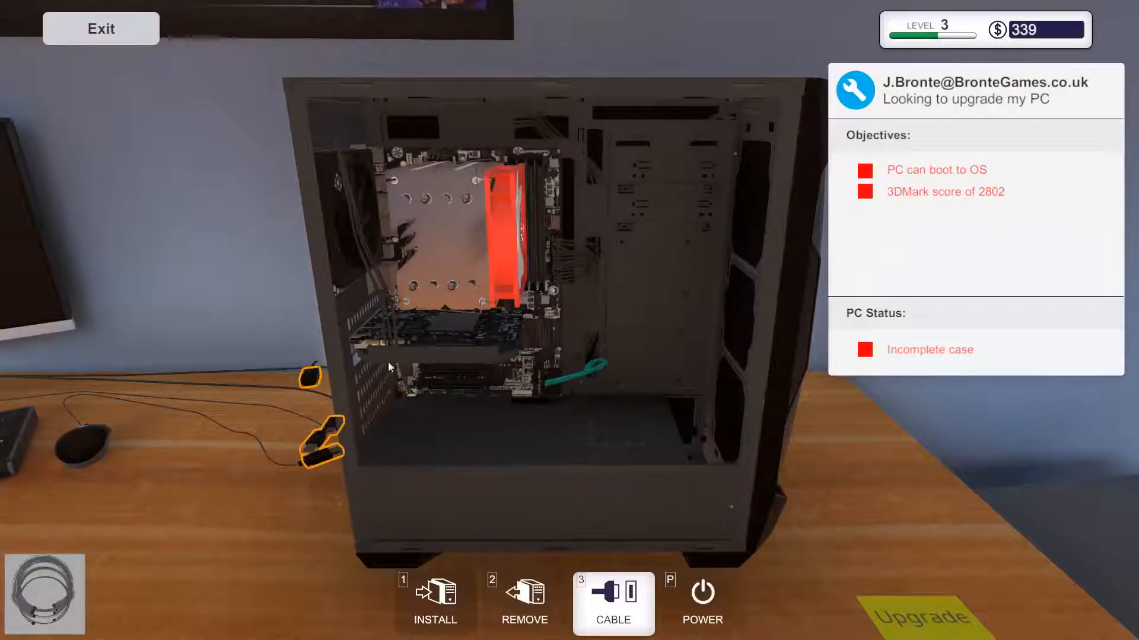
click(429, 589)
key(Tab)
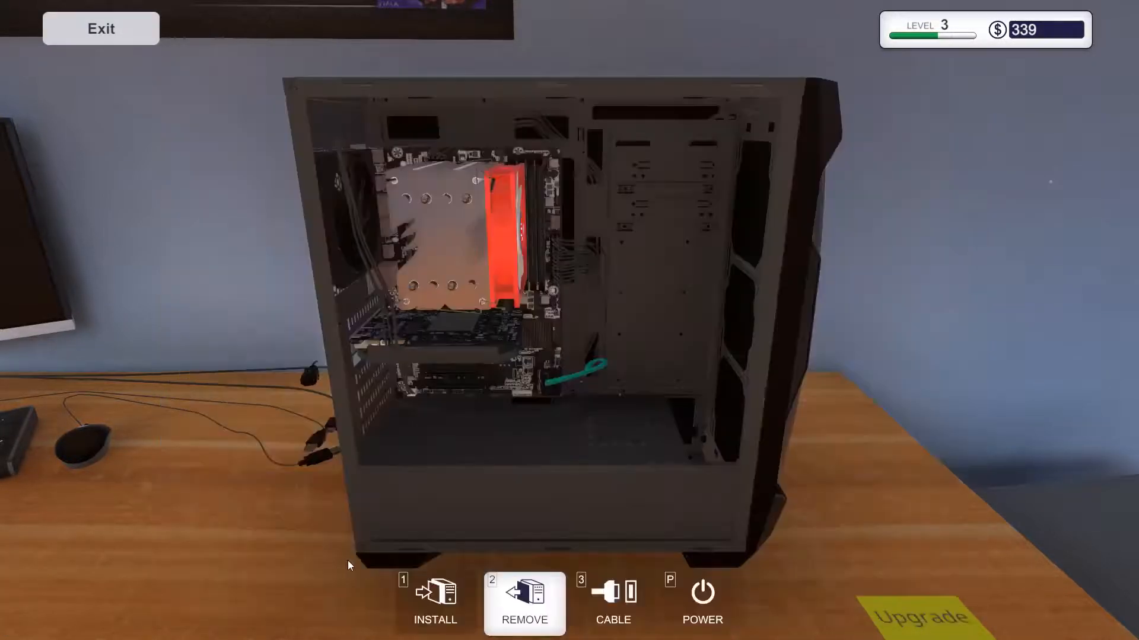
key(Tab)
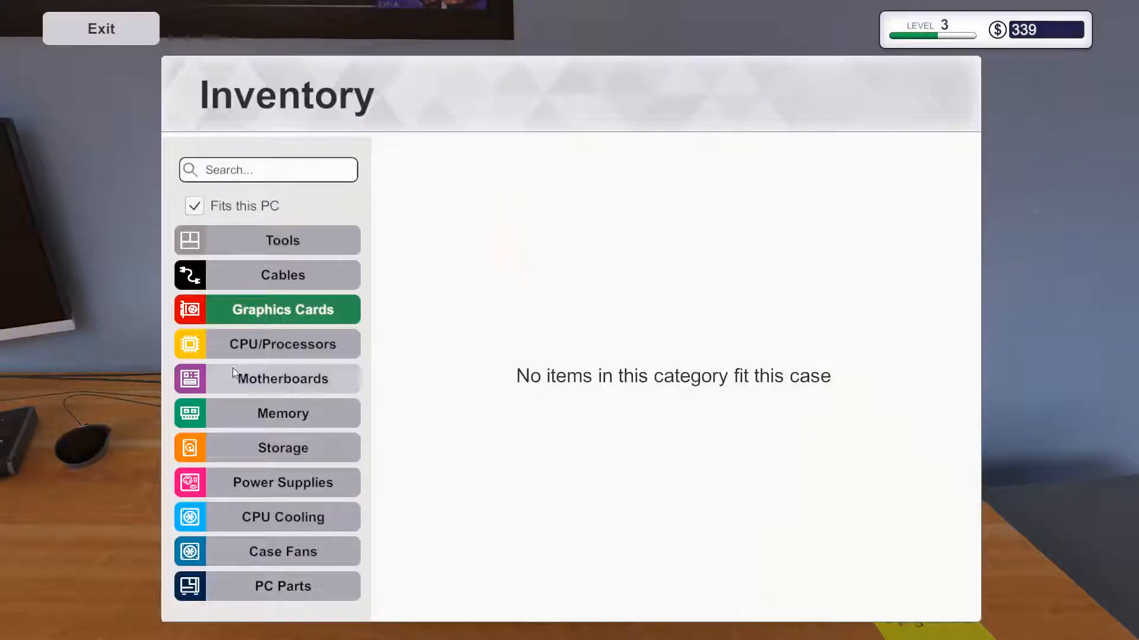
click(257, 339)
click(271, 414)
click(284, 482)
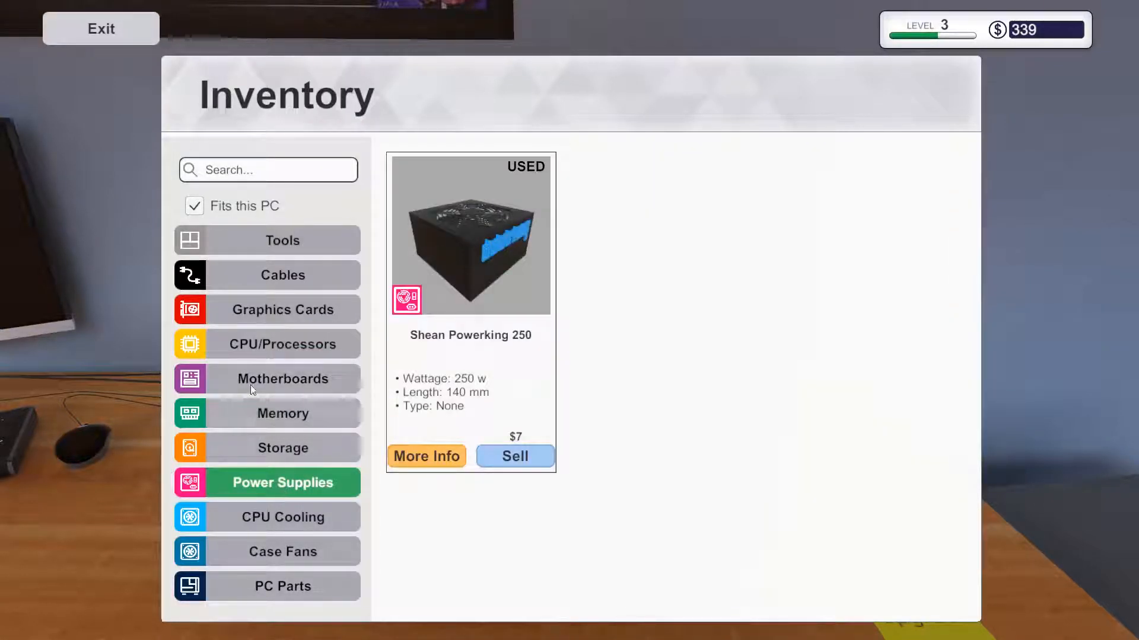
click(250, 345)
click(247, 307)
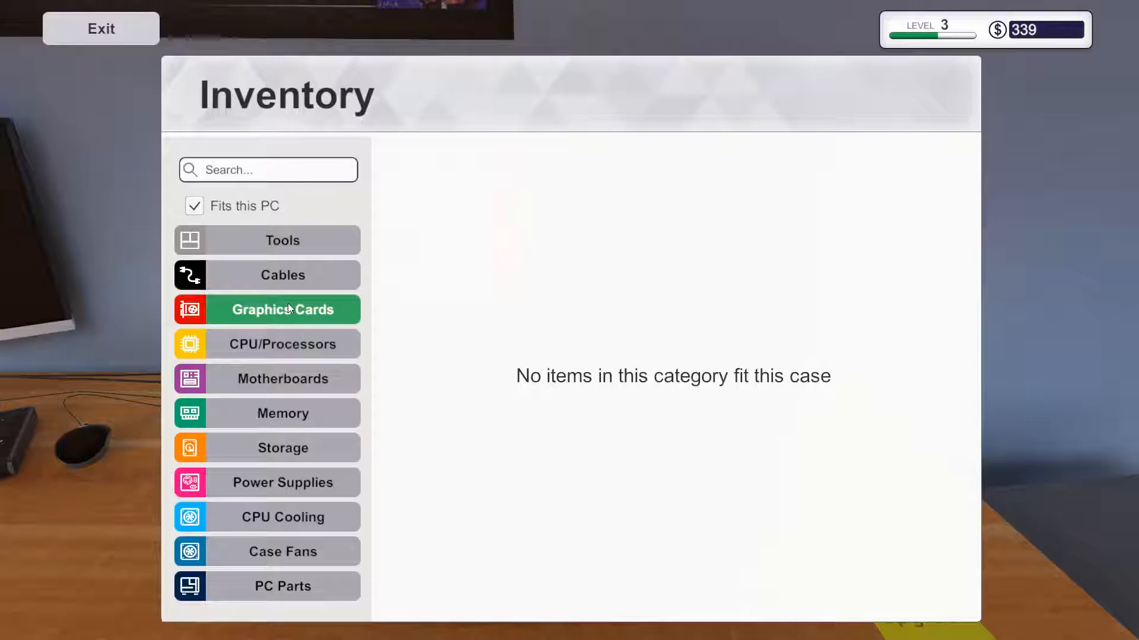
Check the stored case parts, CPU coolers and case fans, ending on PC Parts
click(311, 583)
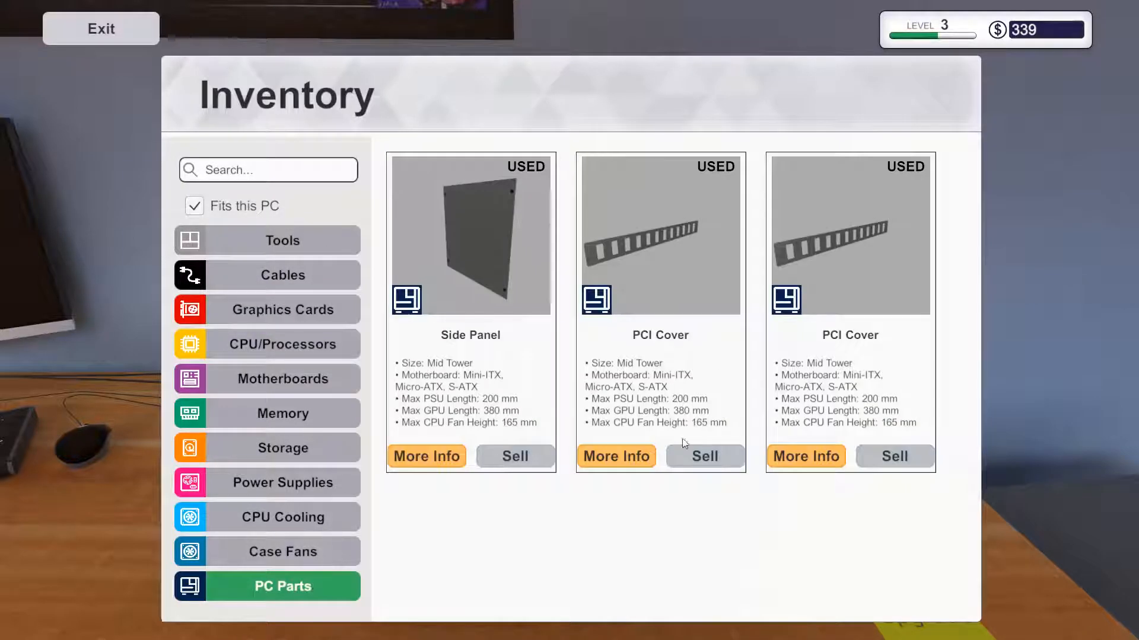
click(298, 519)
click(294, 551)
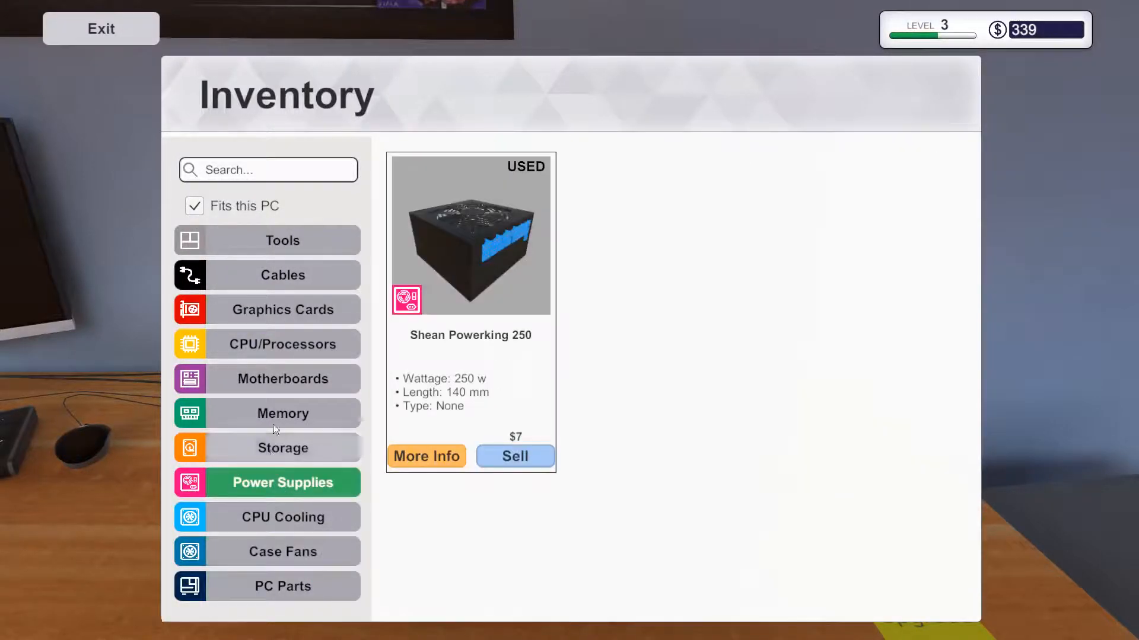
key(Escape)
click(435, 596)
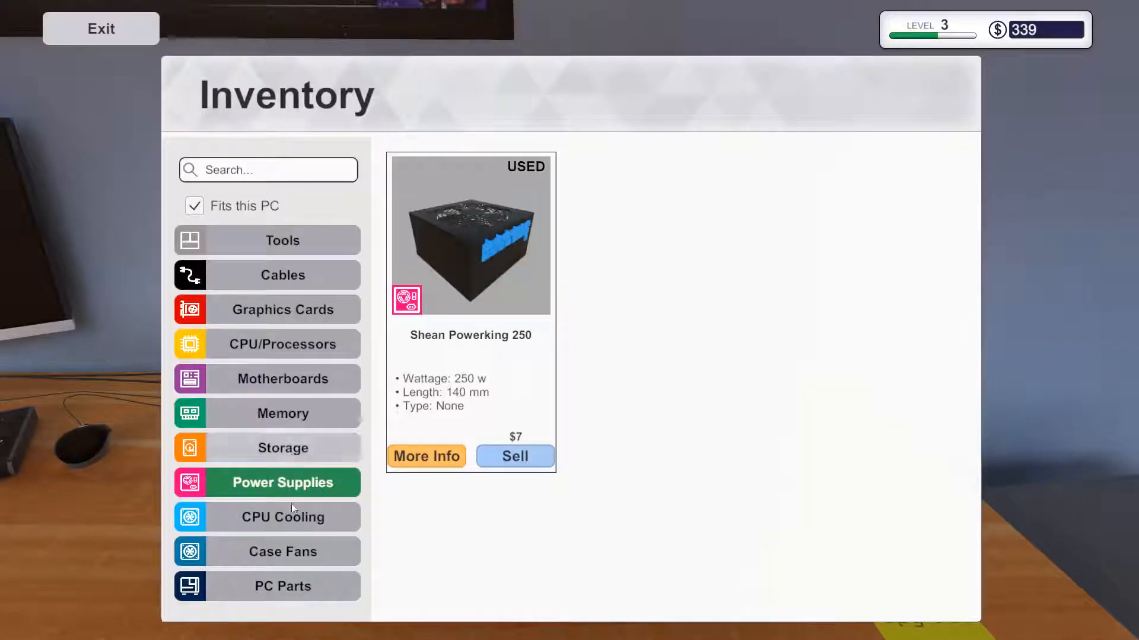
click(294, 552)
click(304, 579)
key(2)
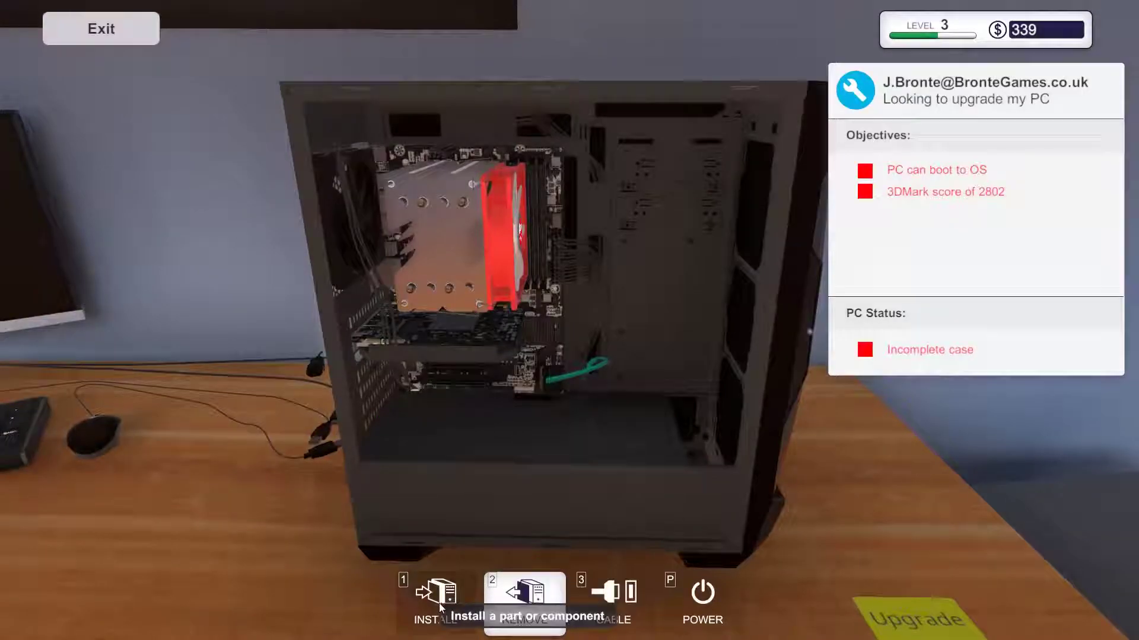
click(439, 603)
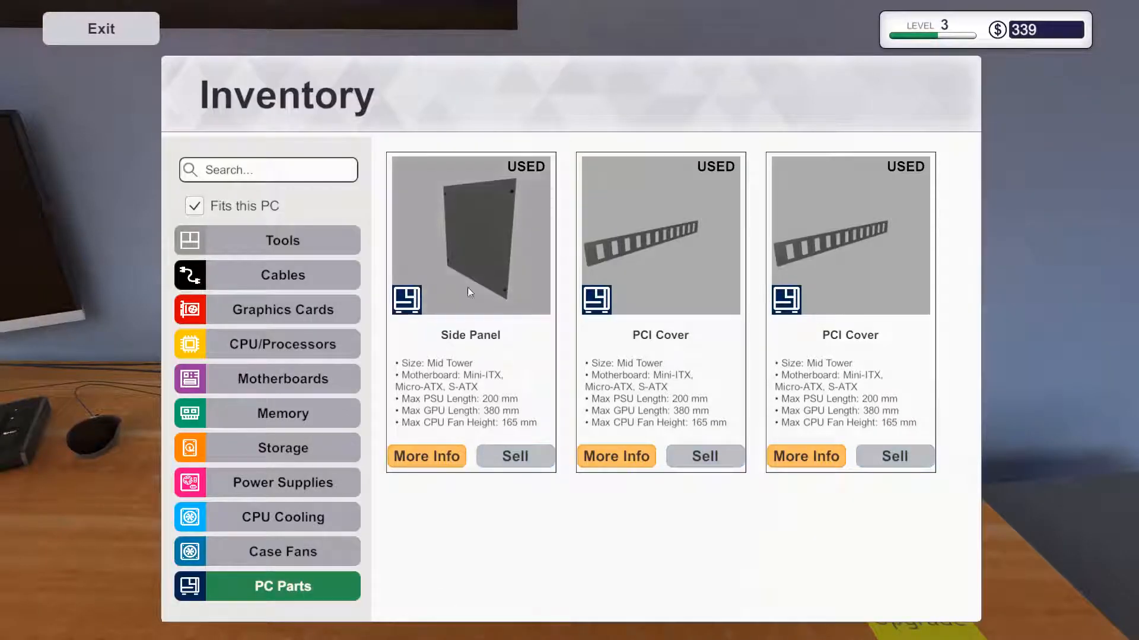
Fit the used Mortoni Value Supreme 2 GB stick into the open memory slot
key(Escape)
drag(338, 262, 572, 192)
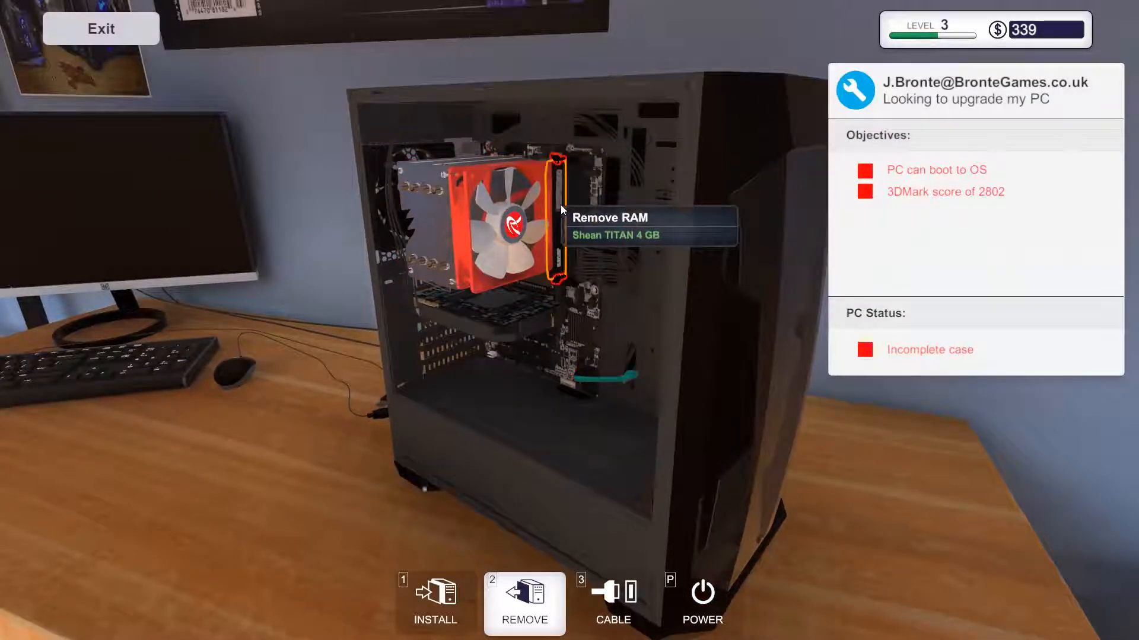
click(560, 204)
click(429, 601)
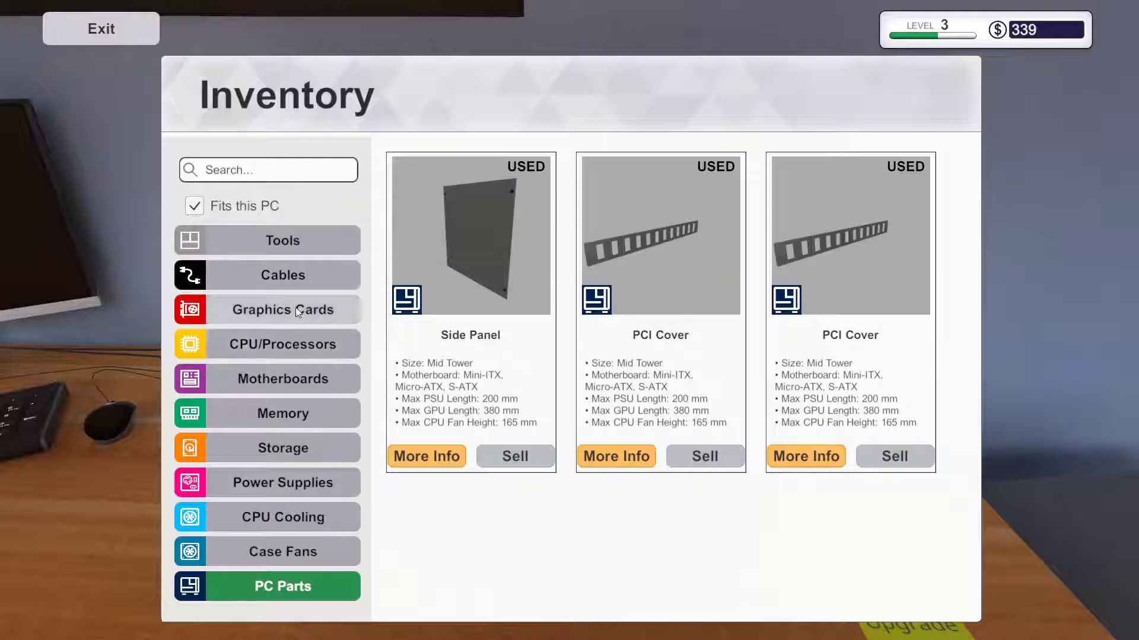
click(280, 379)
click(277, 413)
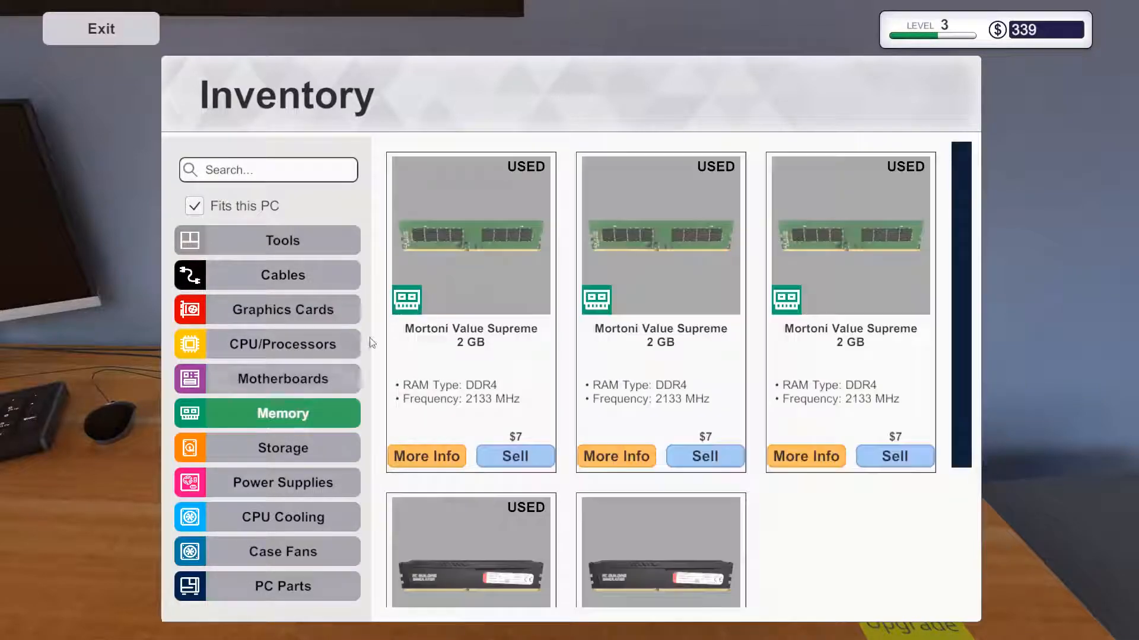
click(477, 242)
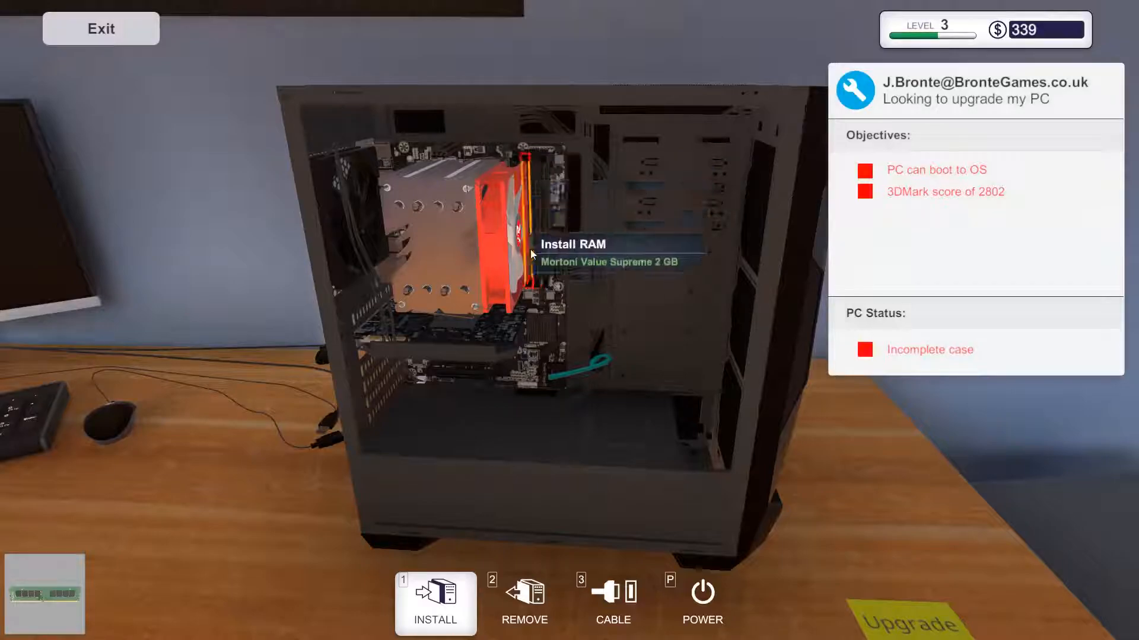
click(537, 289)
click(536, 256)
Bring up the stored case parts to retrieve the side panel
key(2)
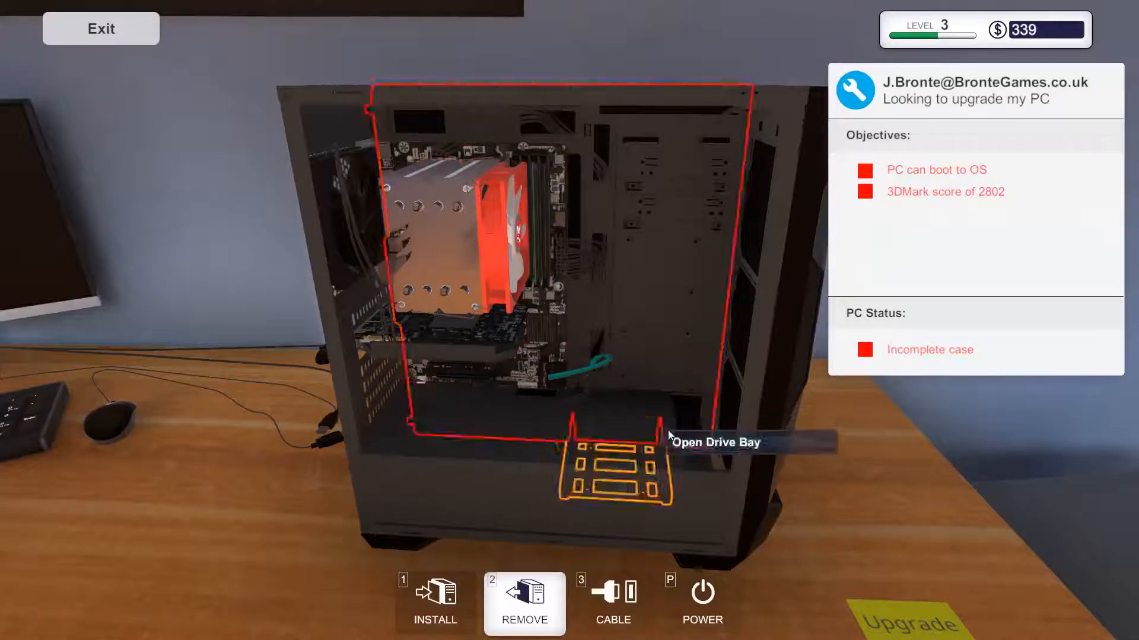
click(435, 596)
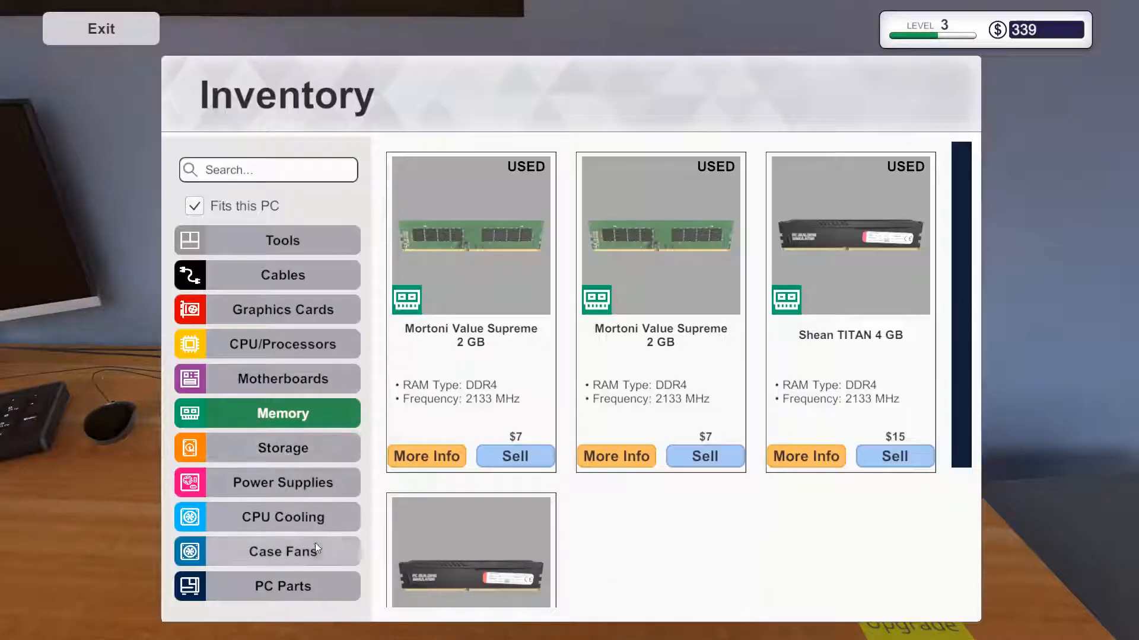
click(307, 584)
Refit the side panel, plug in the motherboard, display and PSU power cables, and power the PC on
click(457, 280)
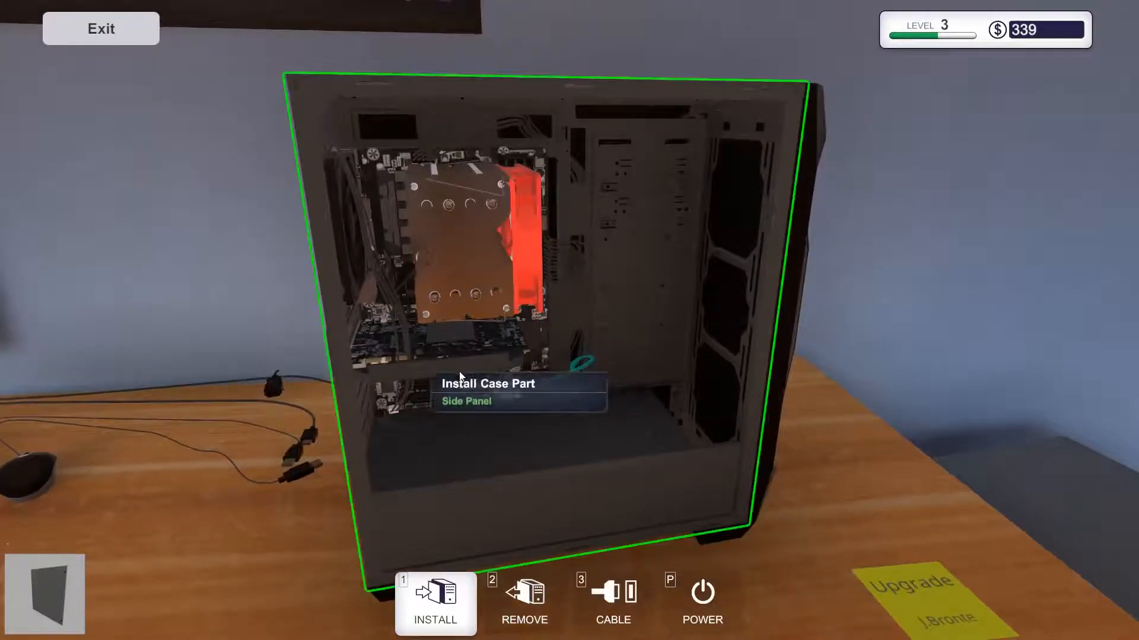
click(460, 370)
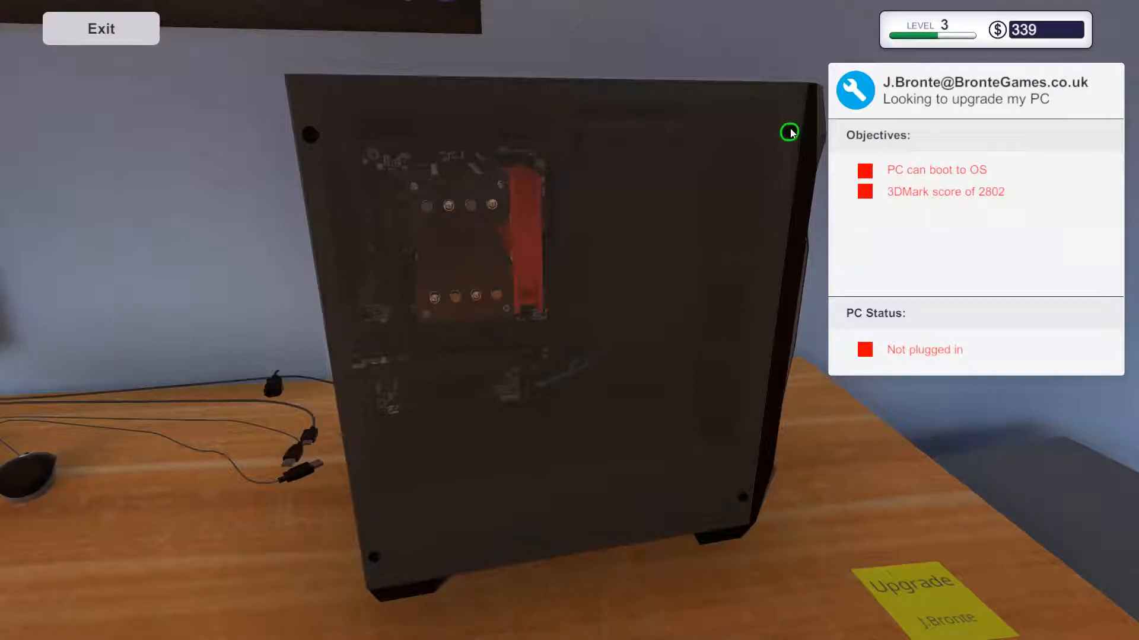
click(614, 598)
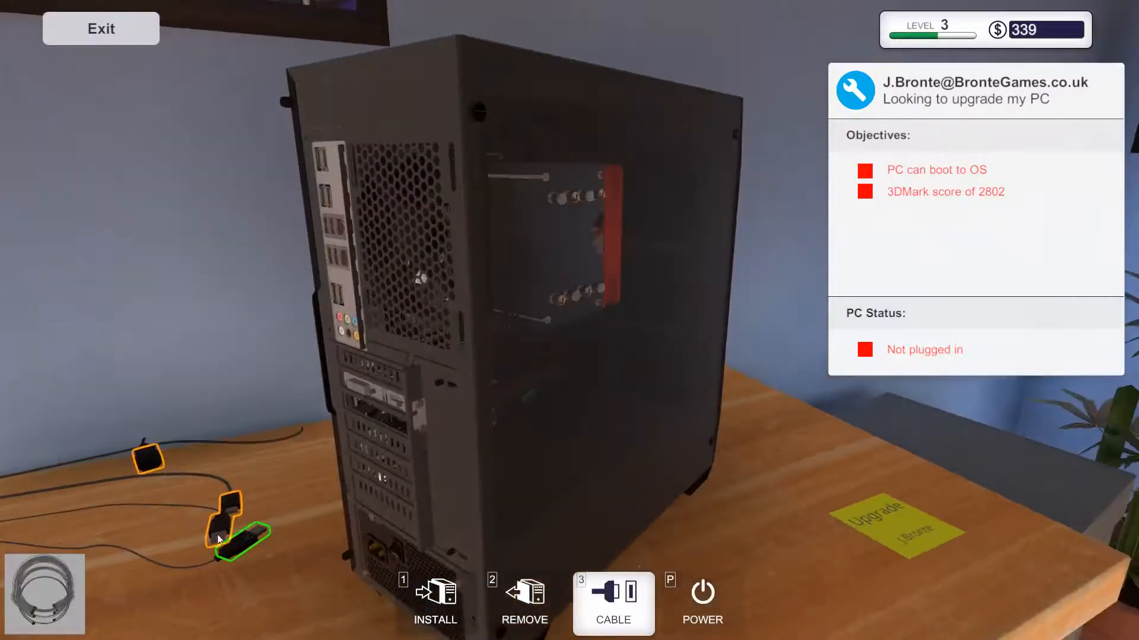
click(350, 255)
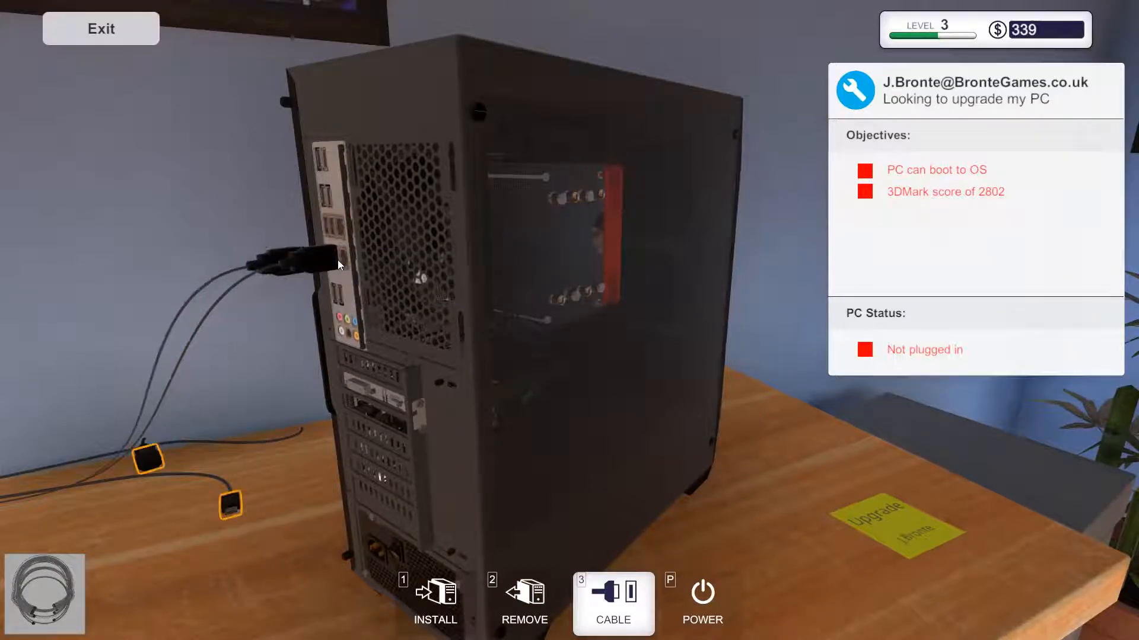
click(387, 408)
click(157, 457)
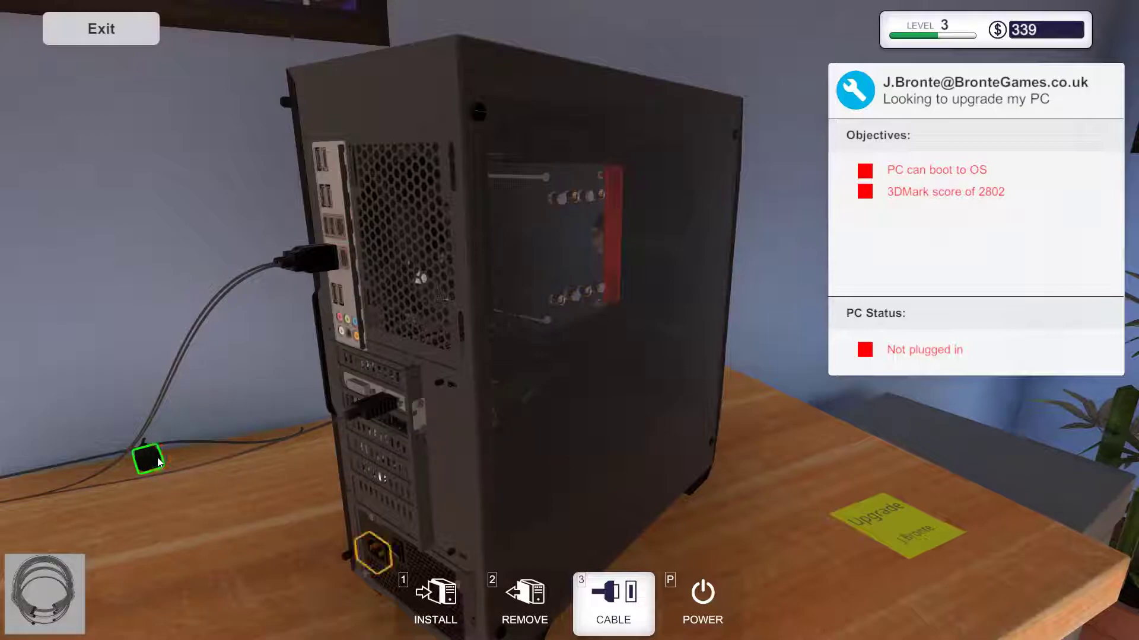
click(365, 552)
key(p)
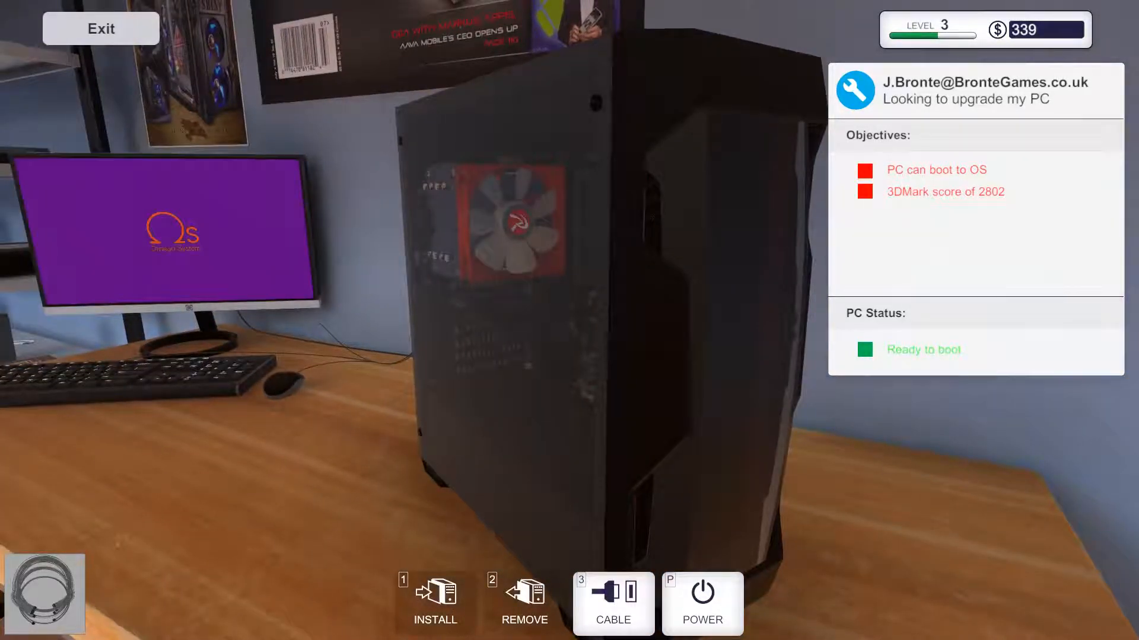
Move to the second customer's PC and unscrew and remove its side panel
key(Escape)
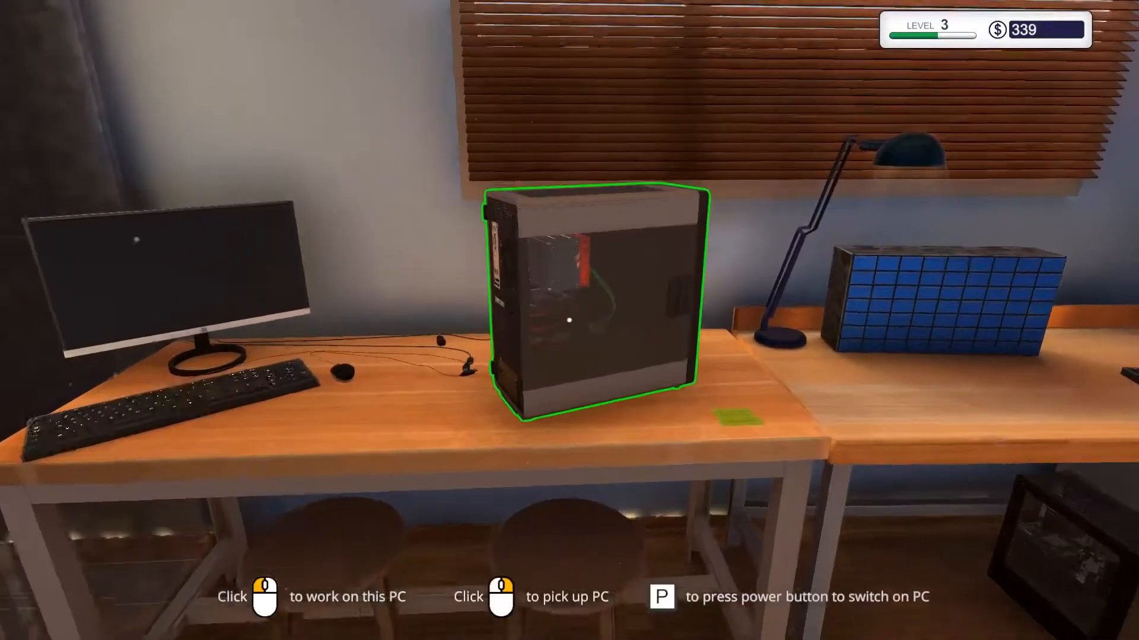
key(w)
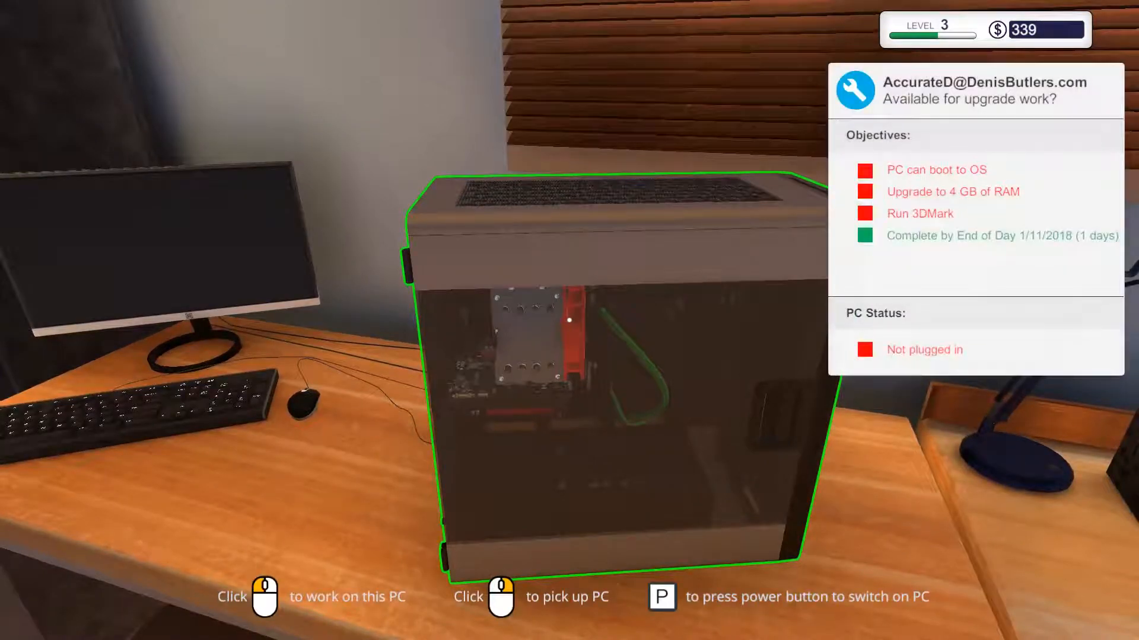
click(570, 321)
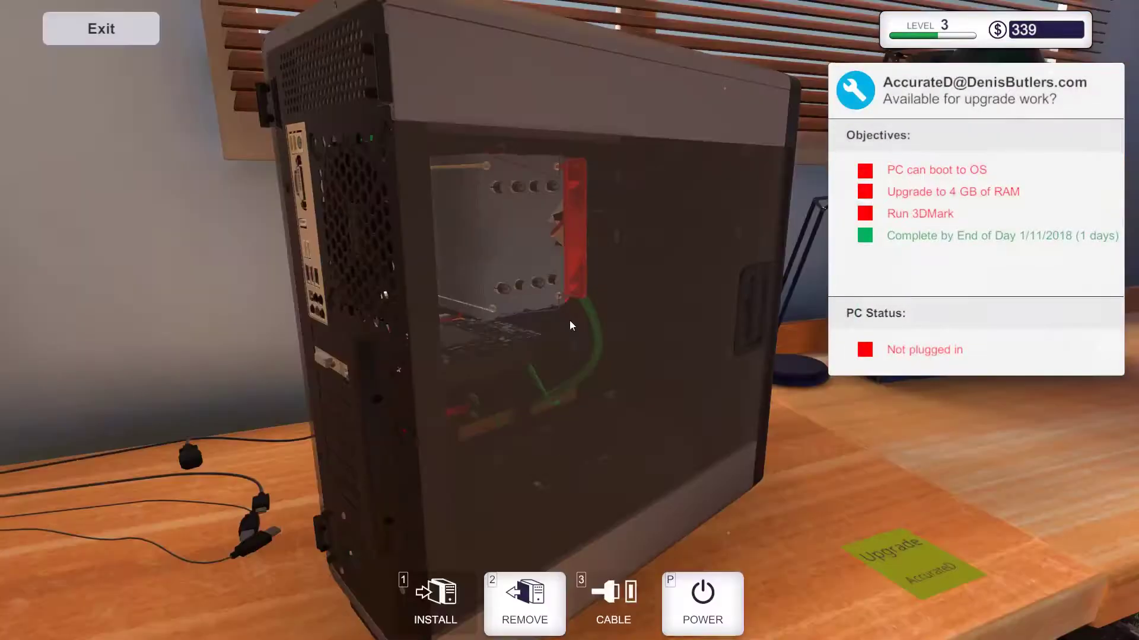
click(511, 315)
click(377, 53)
drag(370, 92, 607, 452)
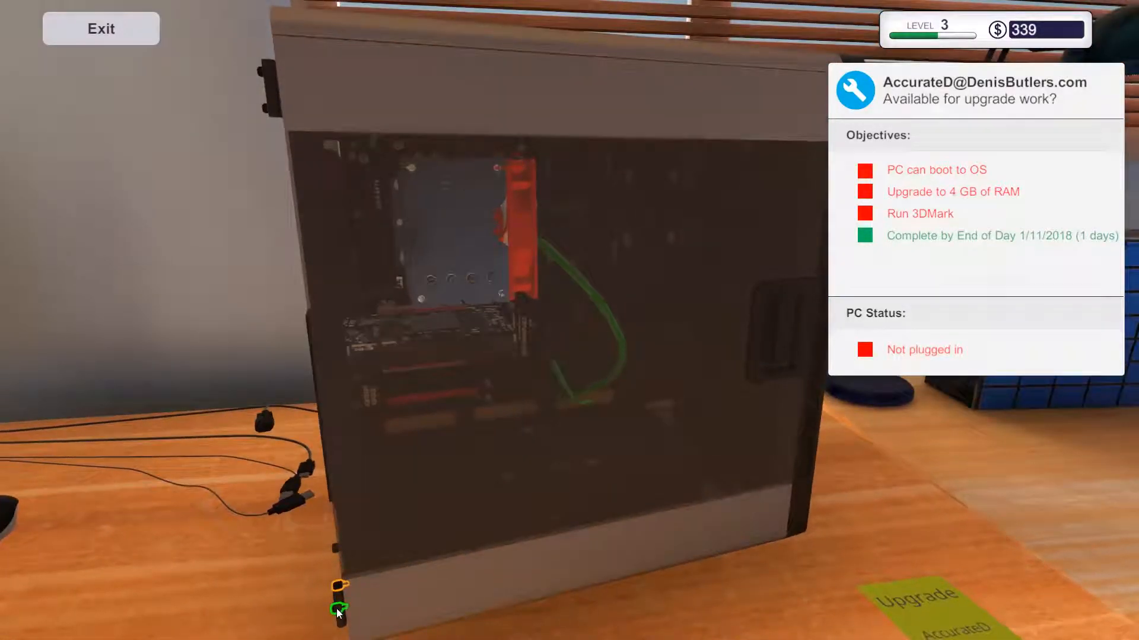
click(340, 582)
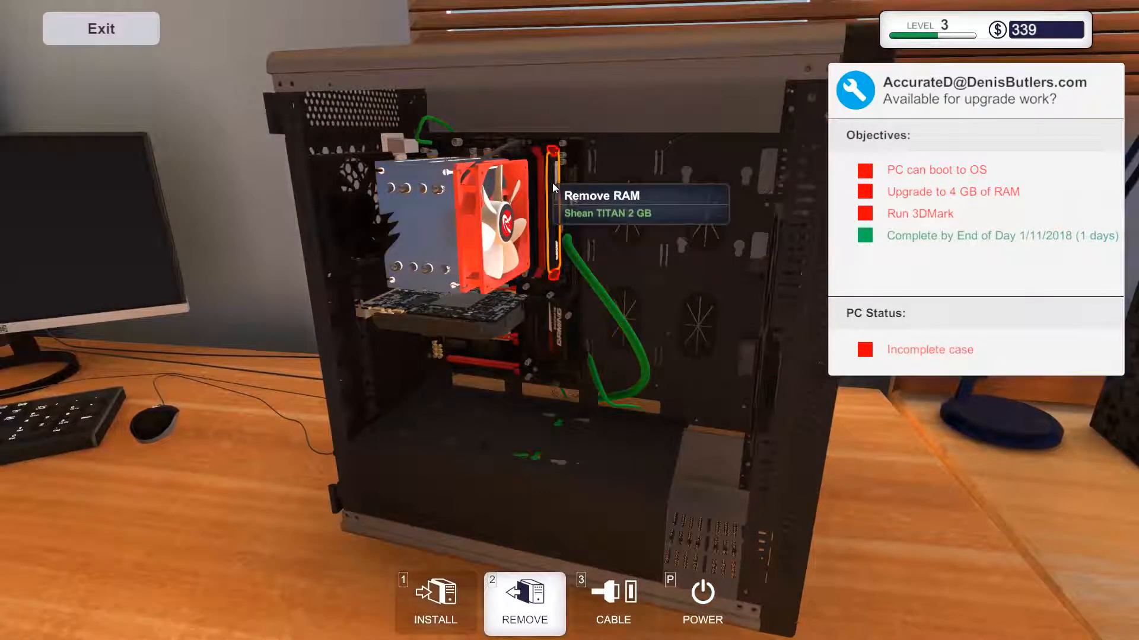
Pull the 2 GB Shean TITAN stick and seat the Shean TITAN 4 GB in its slot
click(552, 182)
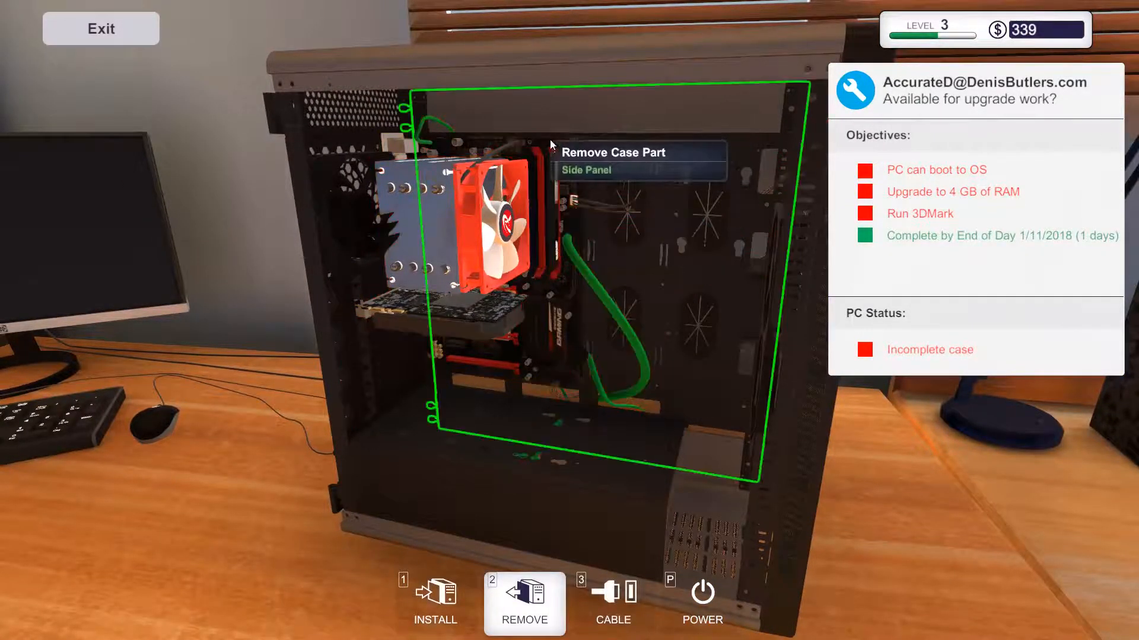
click(558, 275)
click(551, 226)
click(436, 601)
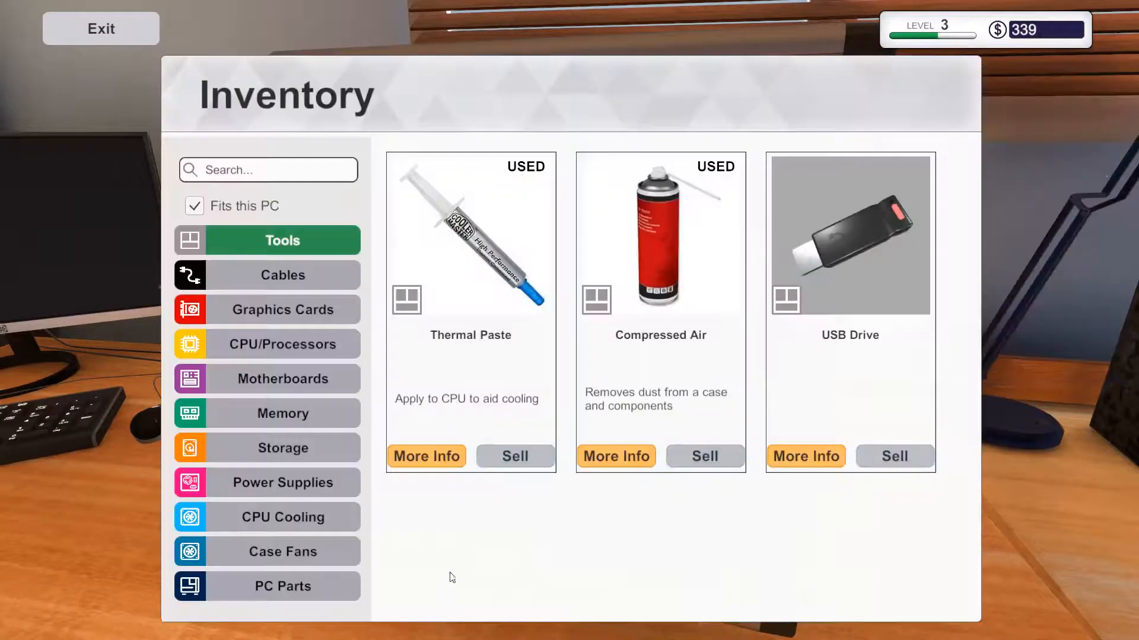
click(294, 378)
click(298, 413)
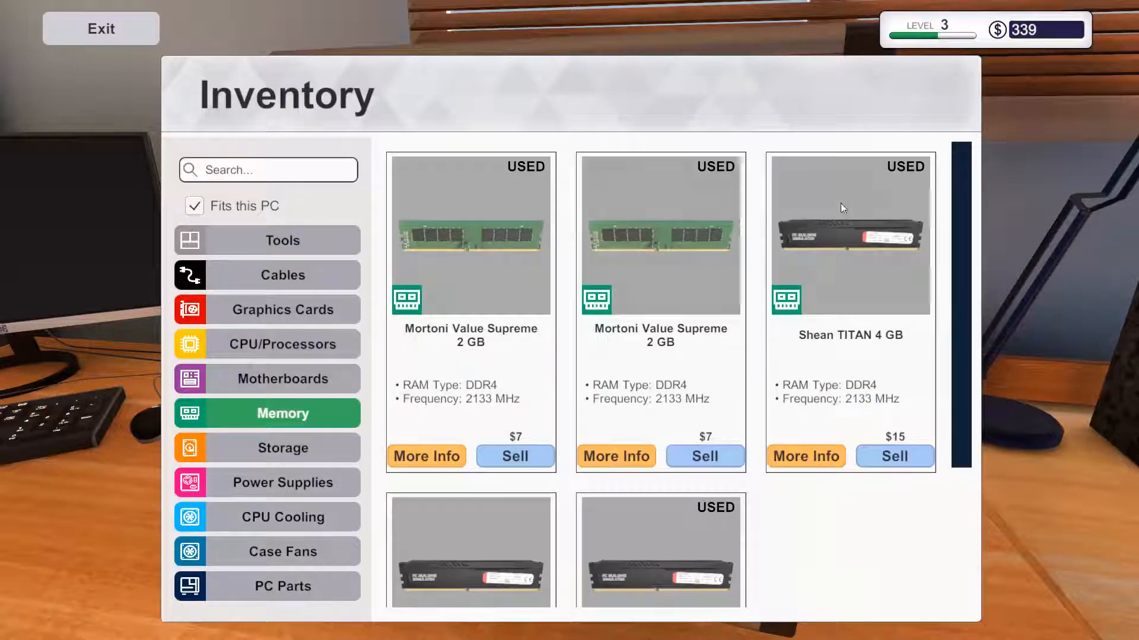
click(843, 234)
click(554, 208)
Fit the side panel back onto the upgraded PC's case
key(2)
drag(423, 466, 560, 322)
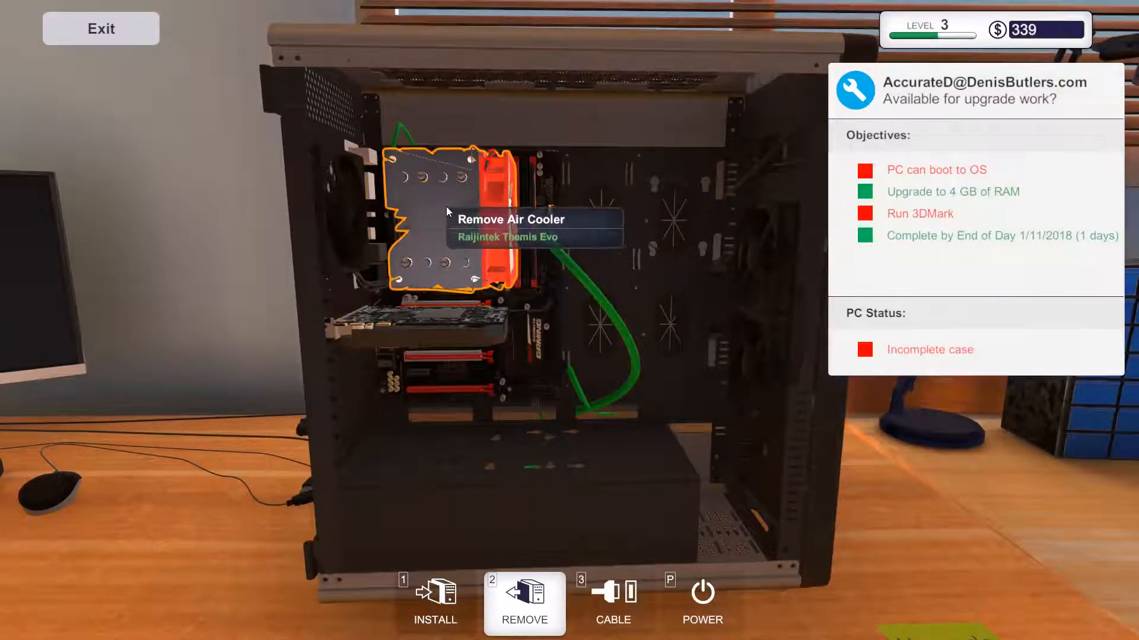
key(i)
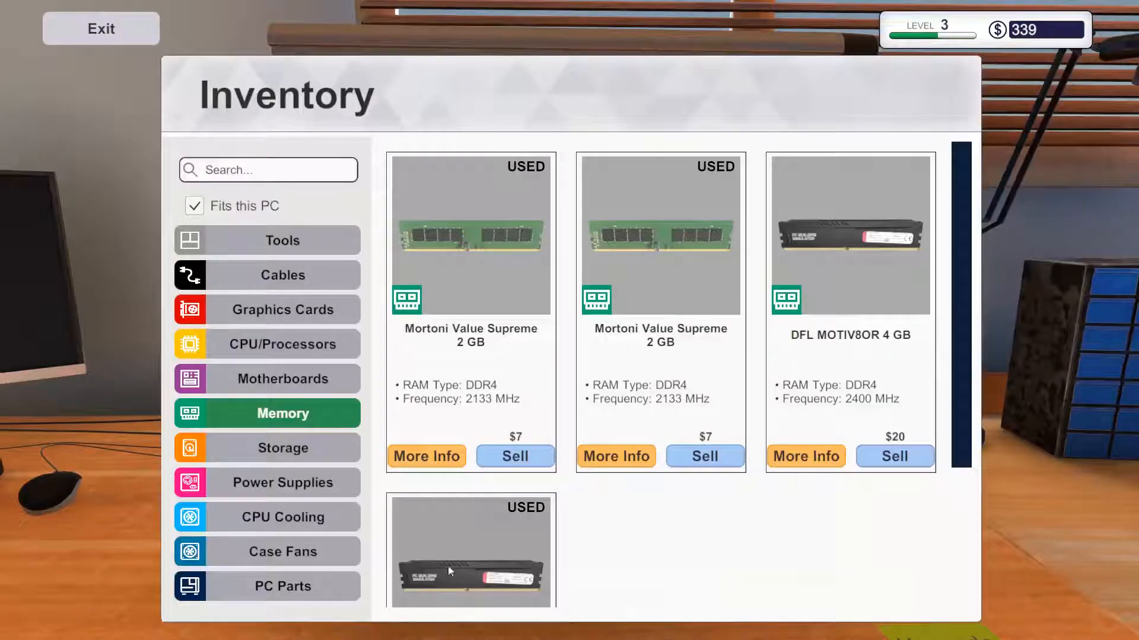
click(322, 595)
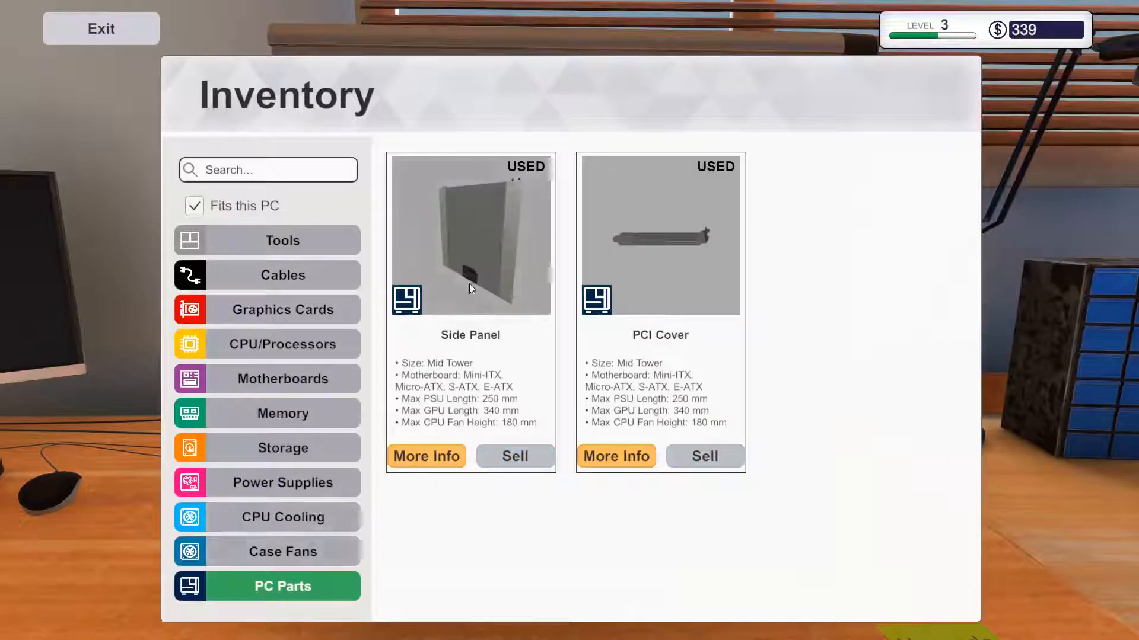
click(472, 270)
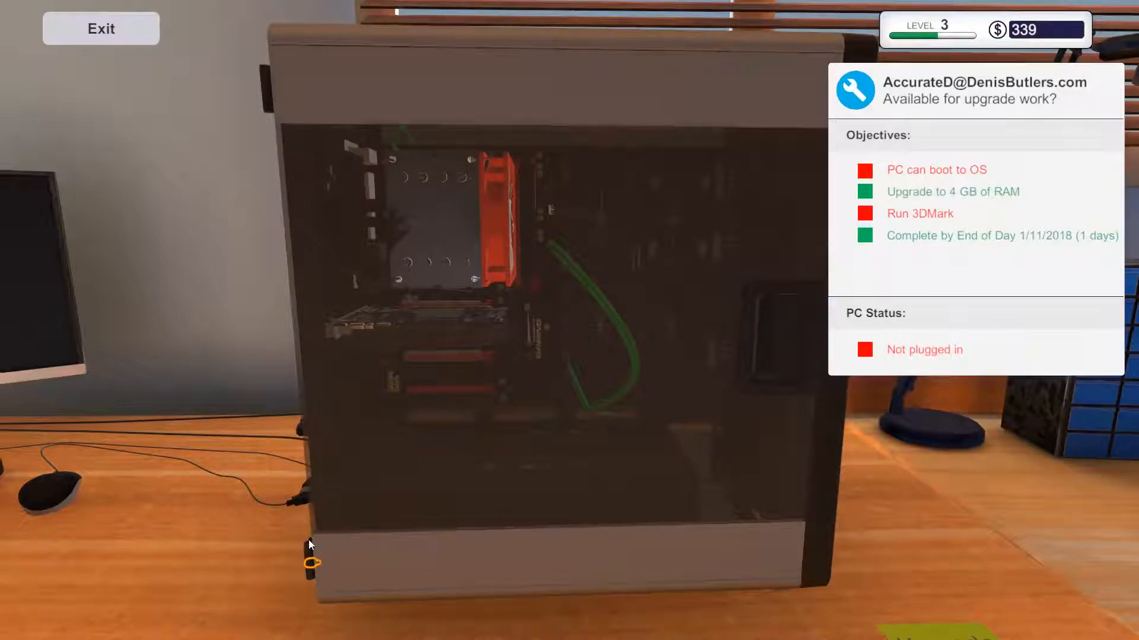
Tighten the panel screws, plug in the motherboard and PSU cables, and power the PC on
click(311, 569)
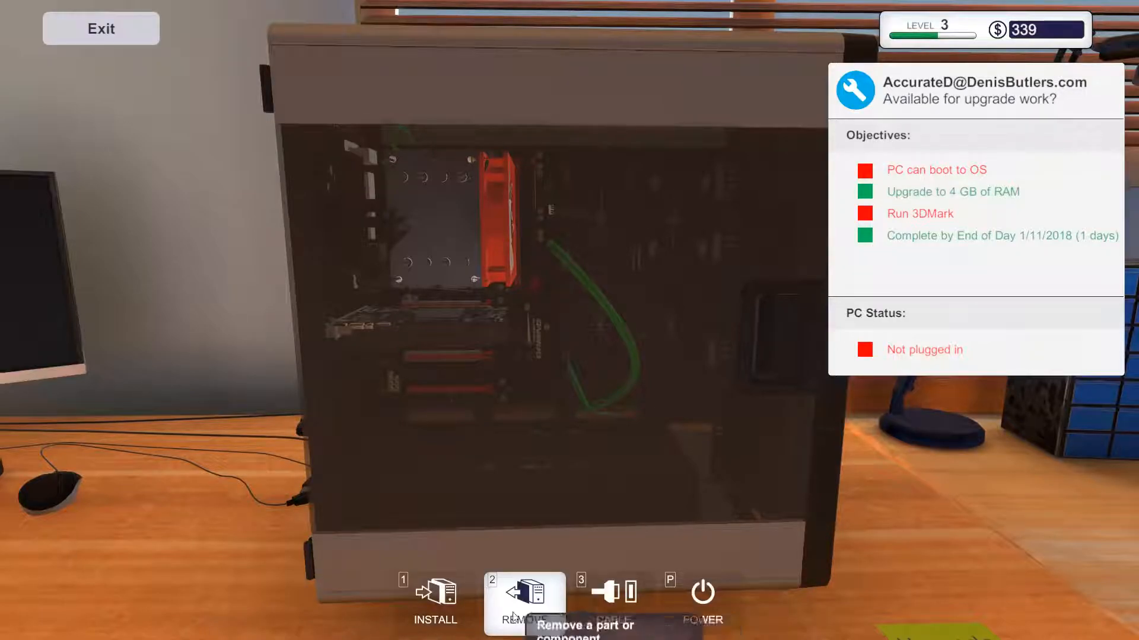
click(612, 595)
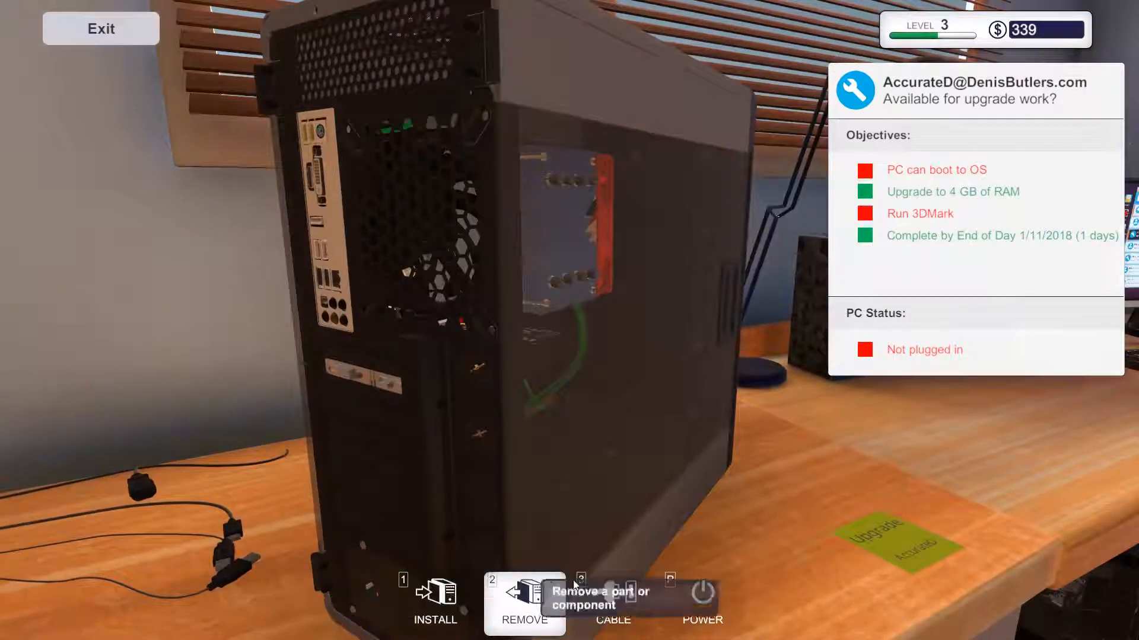
click(338, 291)
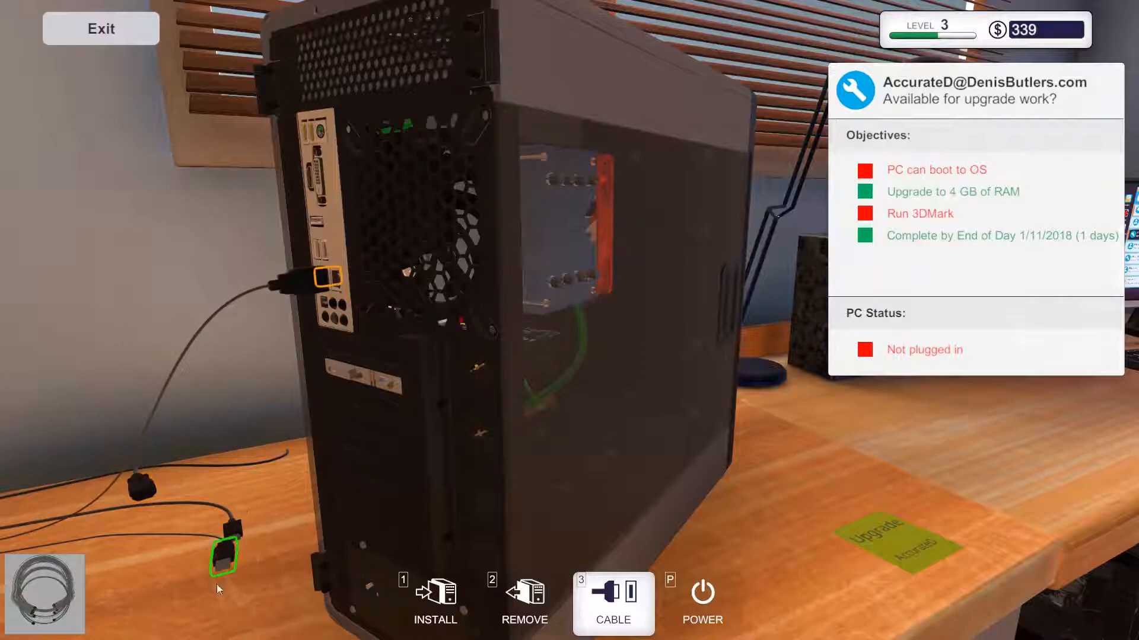
click(324, 281)
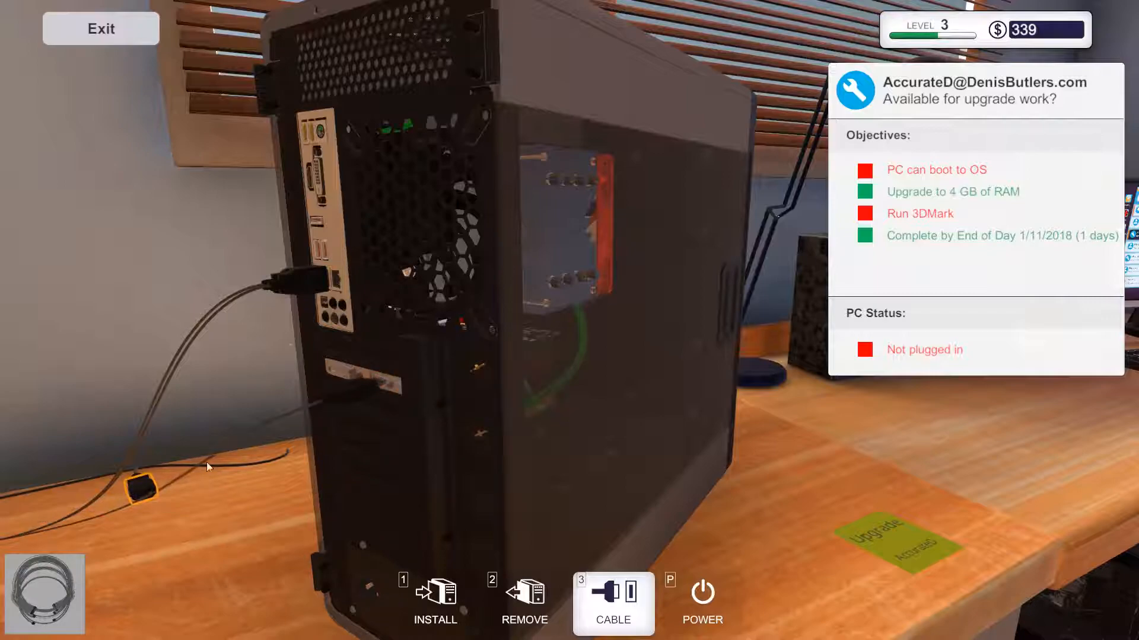
click(384, 575)
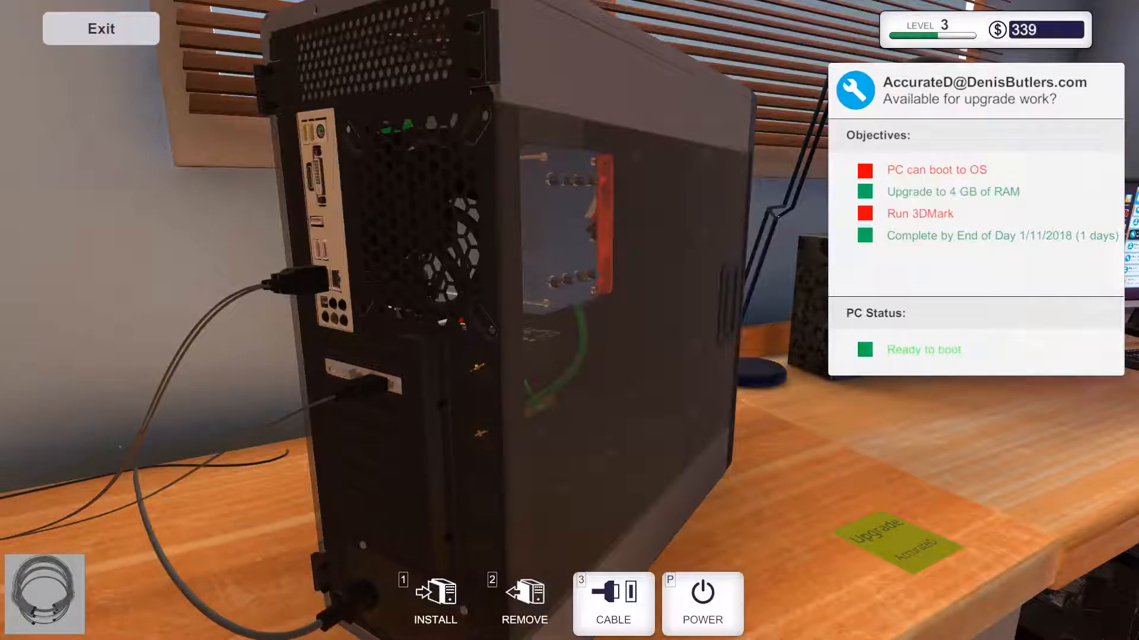
key(Escape)
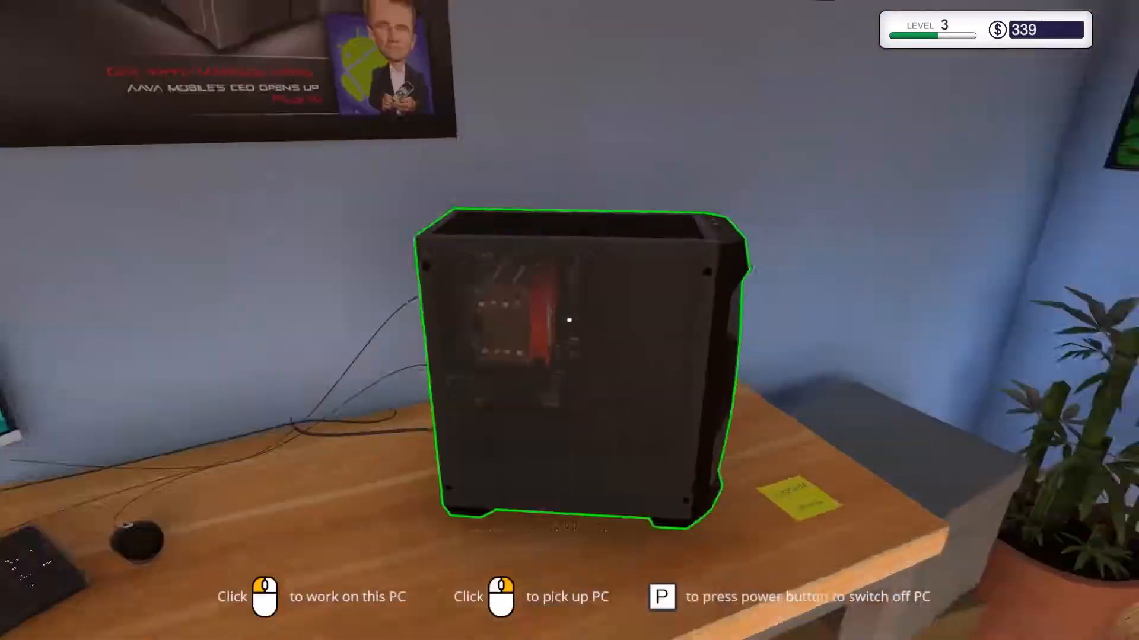
click(569, 320)
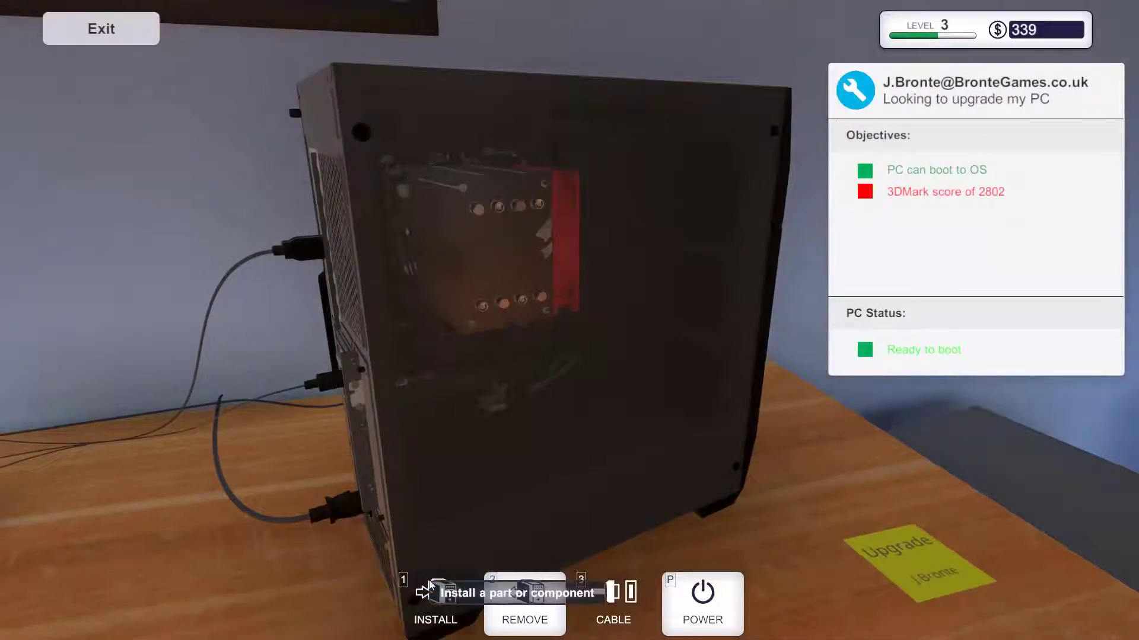
click(435, 595)
click(782, 187)
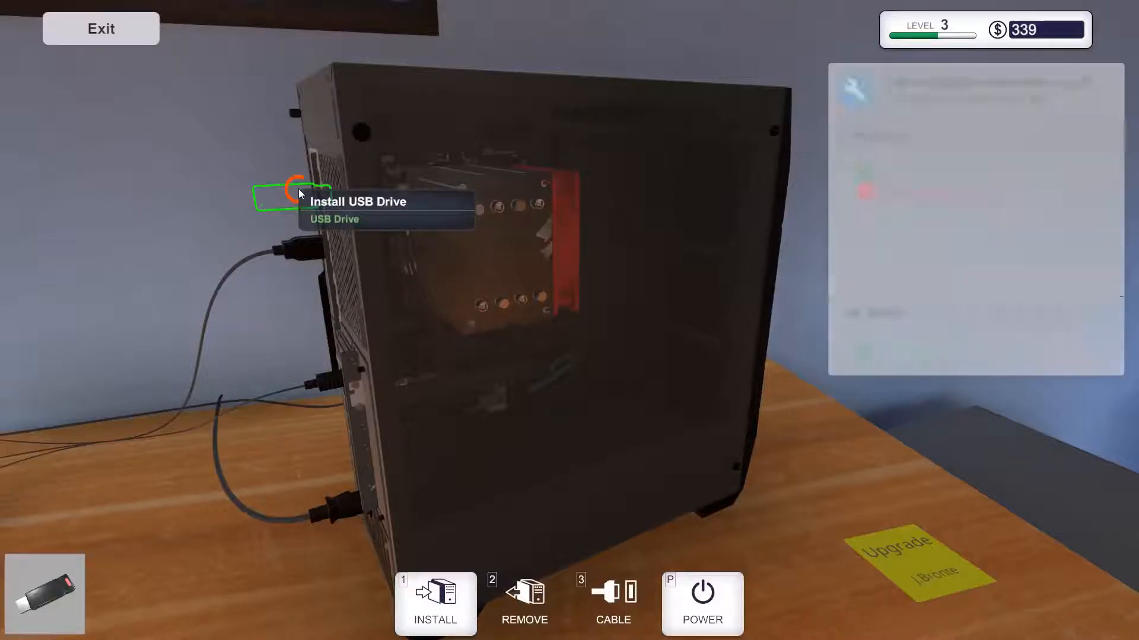
click(298, 190)
key(Escape)
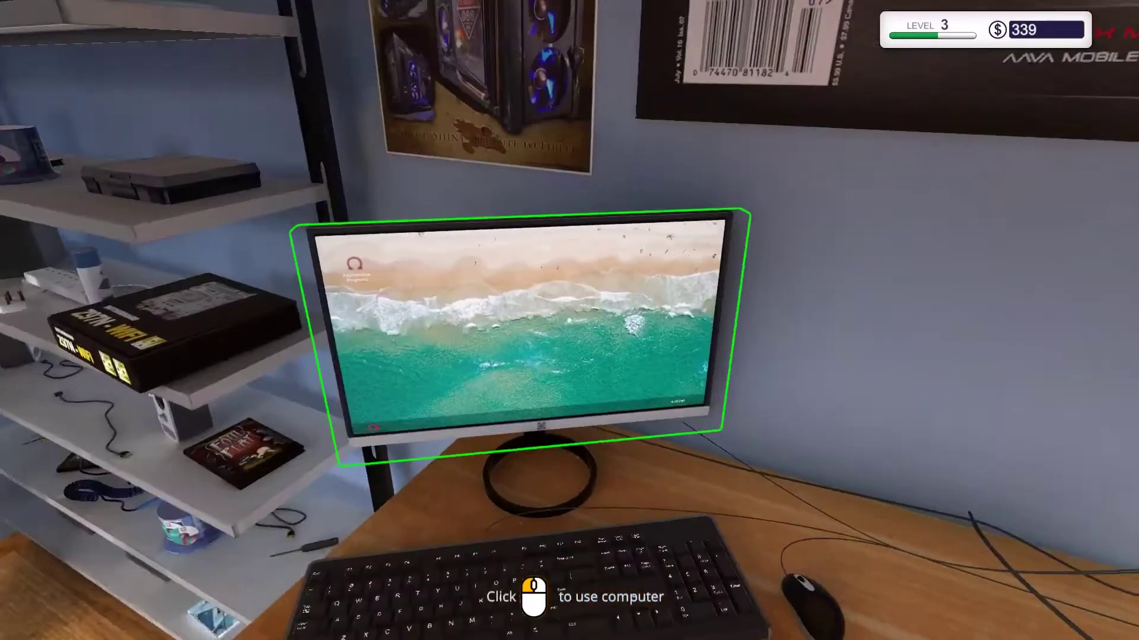
Install 3DMark Advanced Edition from Add/Remove Programs on the customer's desktop
click(569, 320)
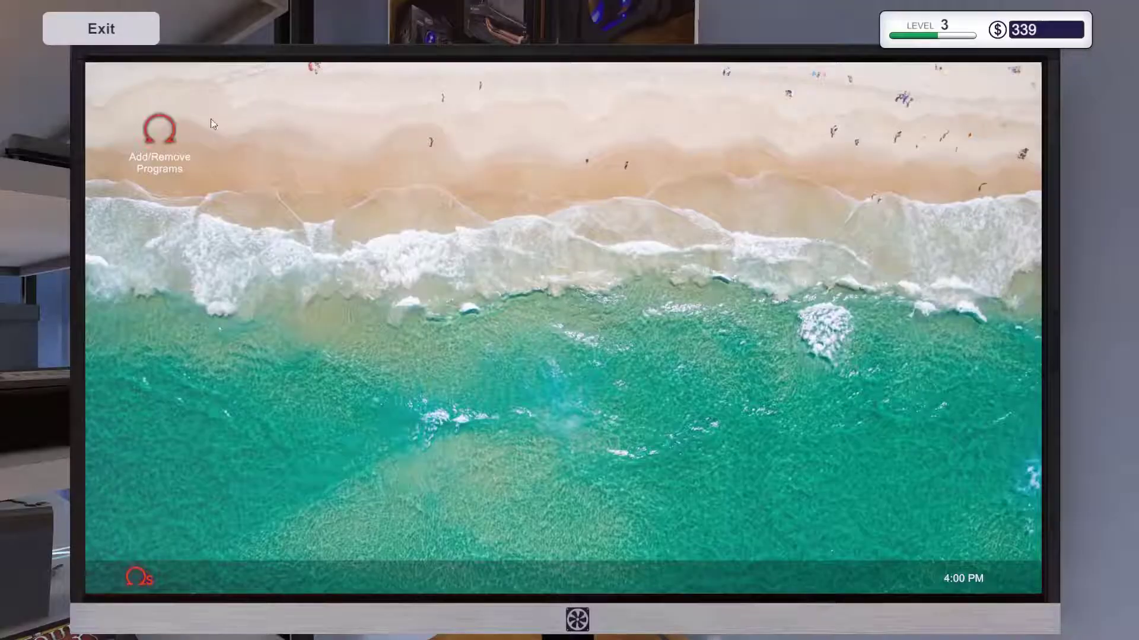
double_click(159, 136)
click(471, 178)
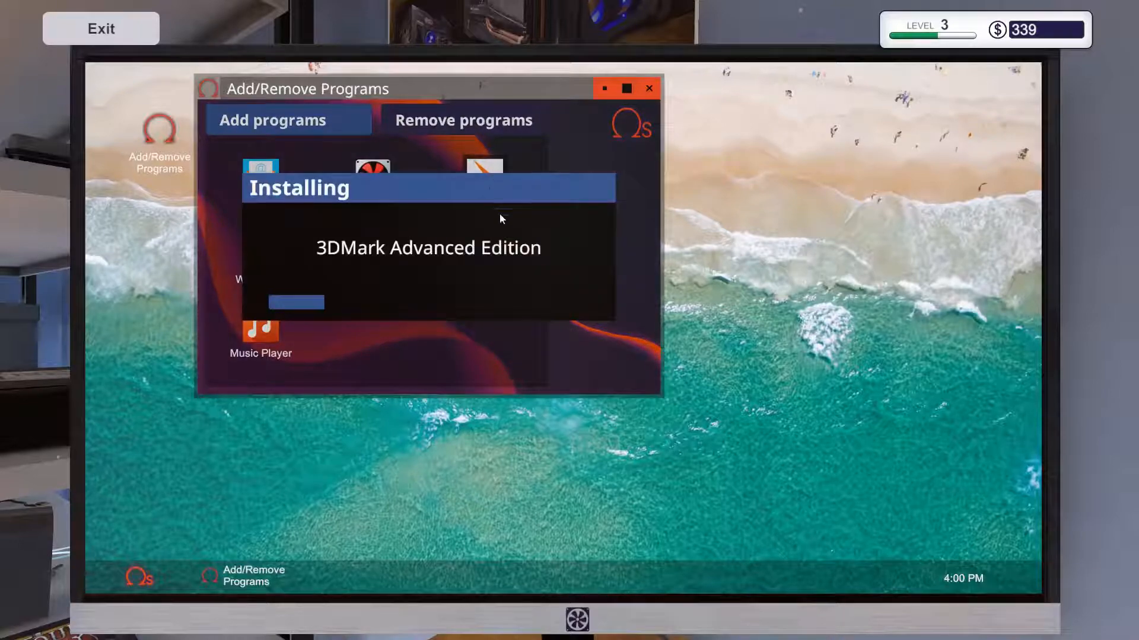
key(Escape)
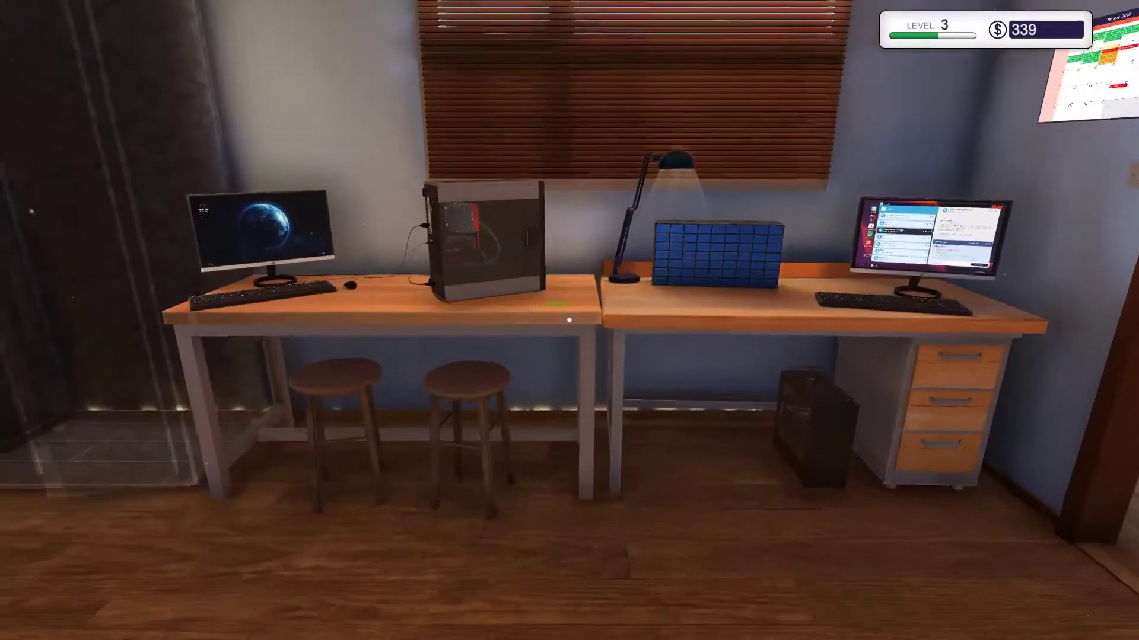
key(w)
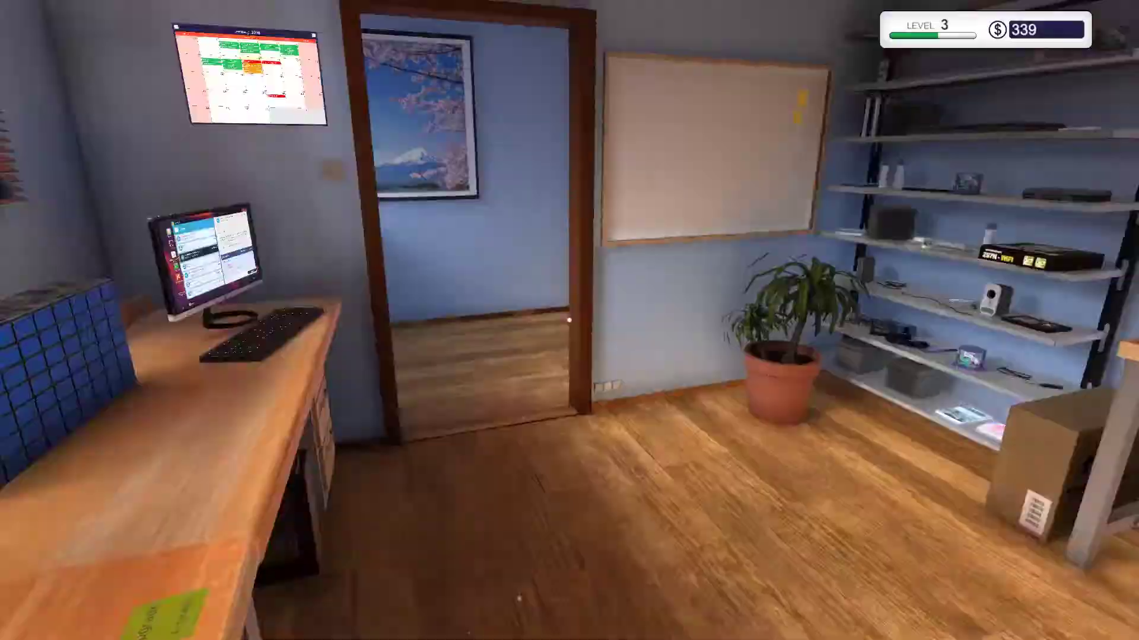
Confirm the restart prompt so the customer's PC reboots after the install
key(w)
click(570, 320)
click(496, 303)
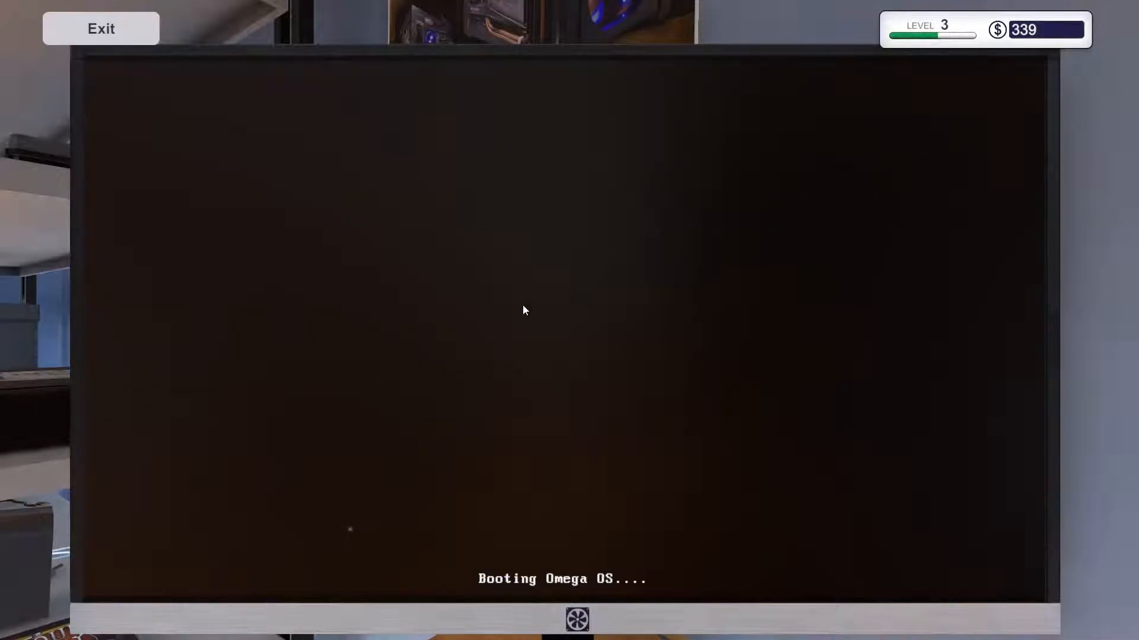
key(Escape)
Pull the USB drive out of the rear port, returning it to inventory
click(570, 320)
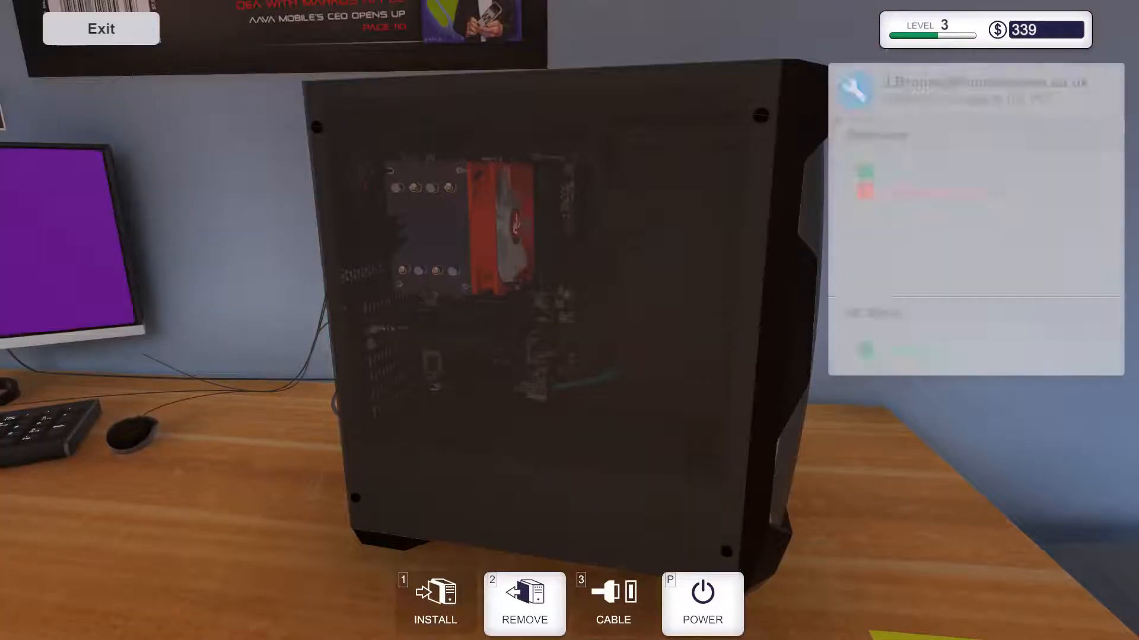
drag(460, 553, 261, 449)
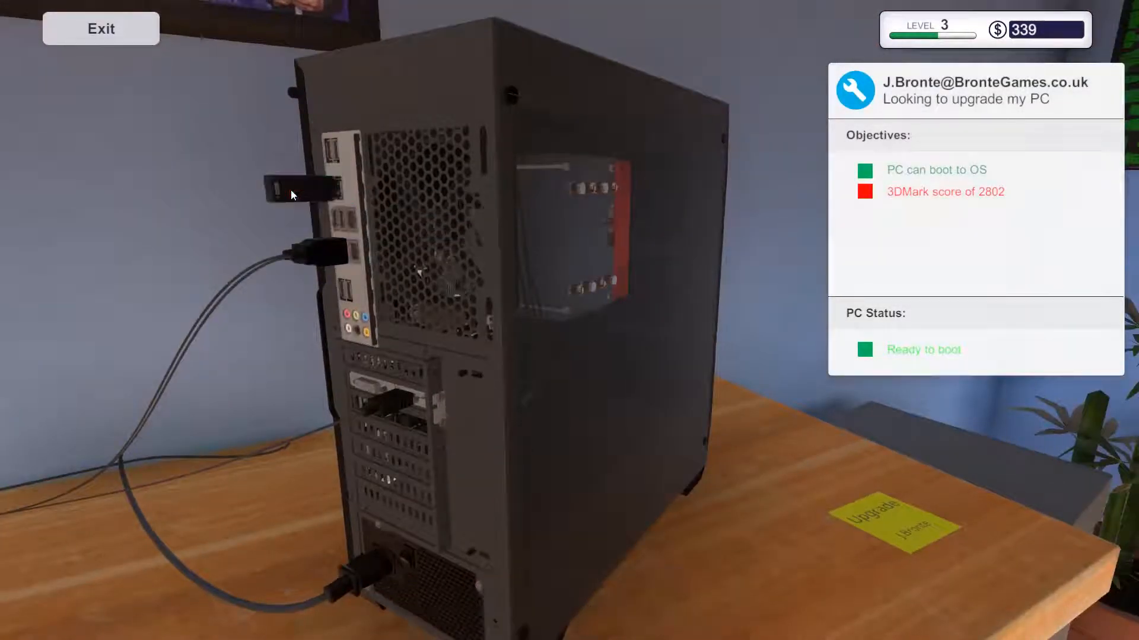
click(310, 179)
click(699, 606)
Launch 3DMark Advanced Edition and start the Time Spy benchmark
click(569, 320)
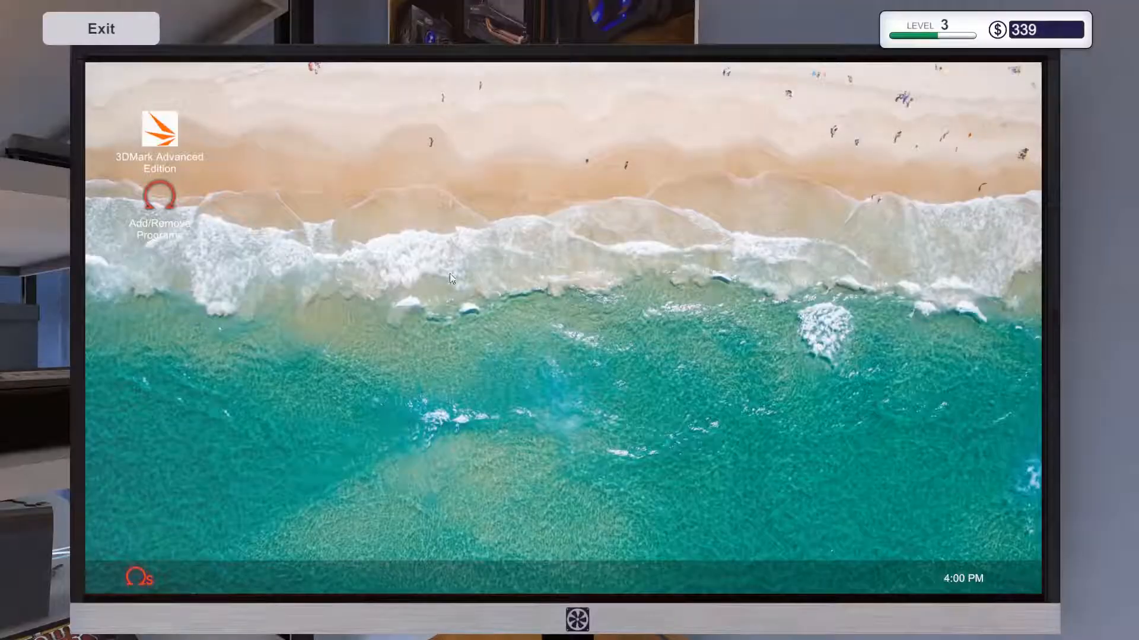
double_click(171, 141)
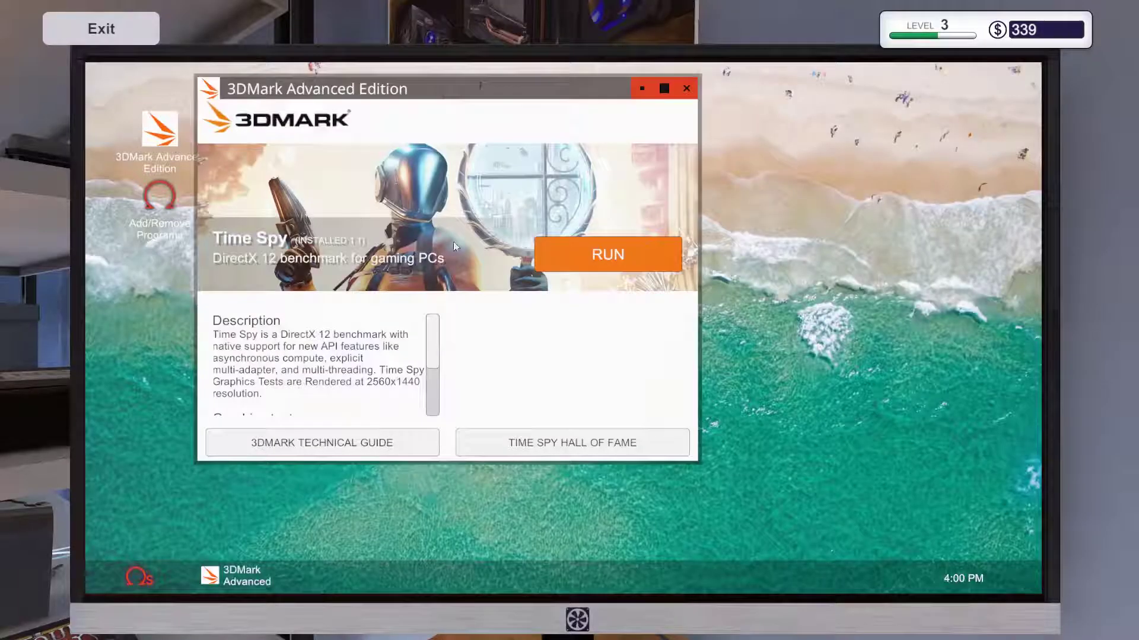
click(599, 254)
key(Escape)
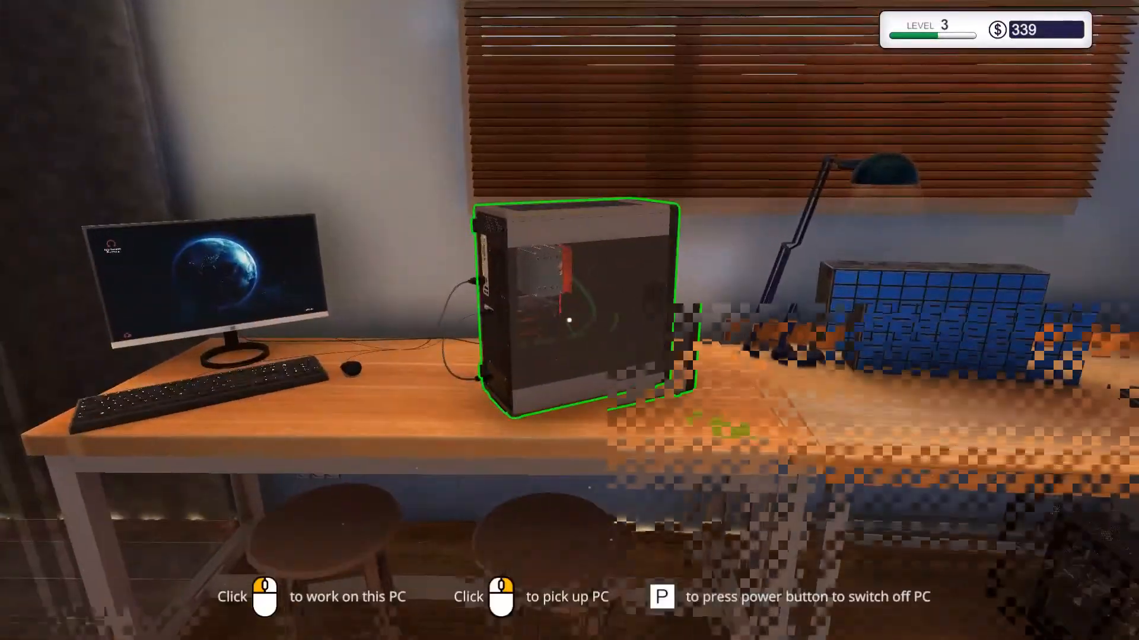
Plug the USB Drive from Inventory into the second upgrade PC
click(569, 320)
click(437, 597)
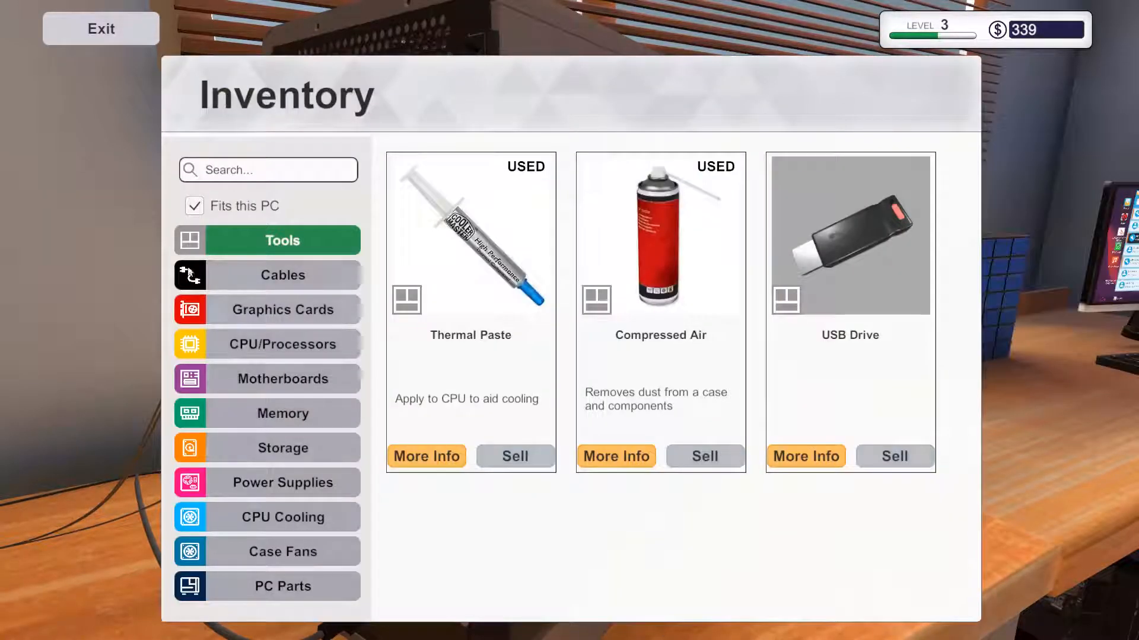
click(901, 248)
click(314, 151)
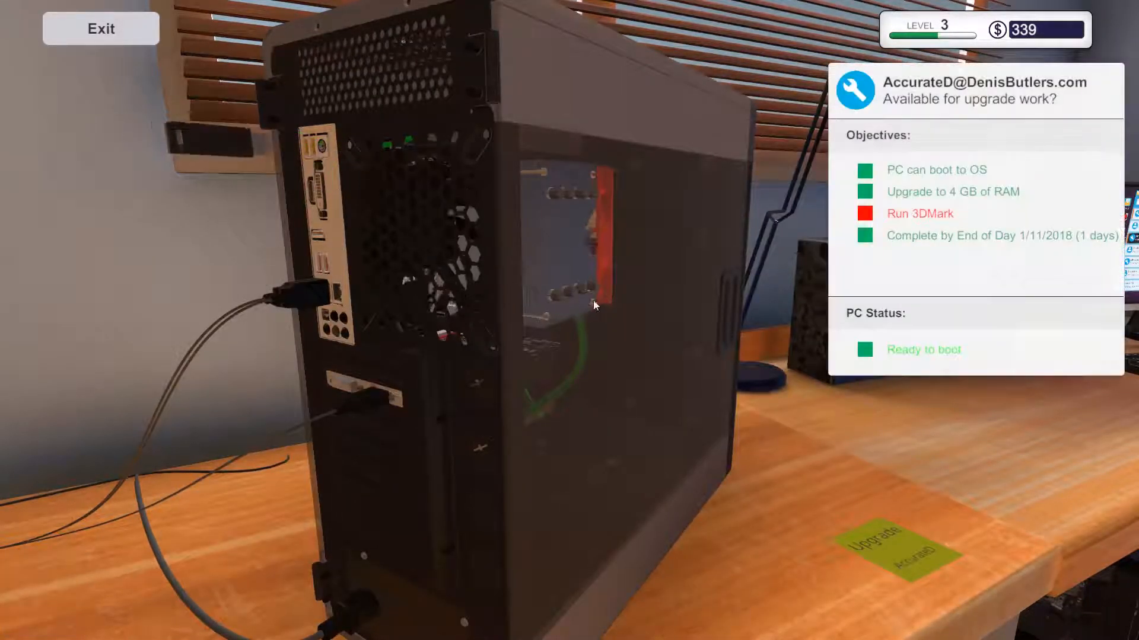
key(Escape)
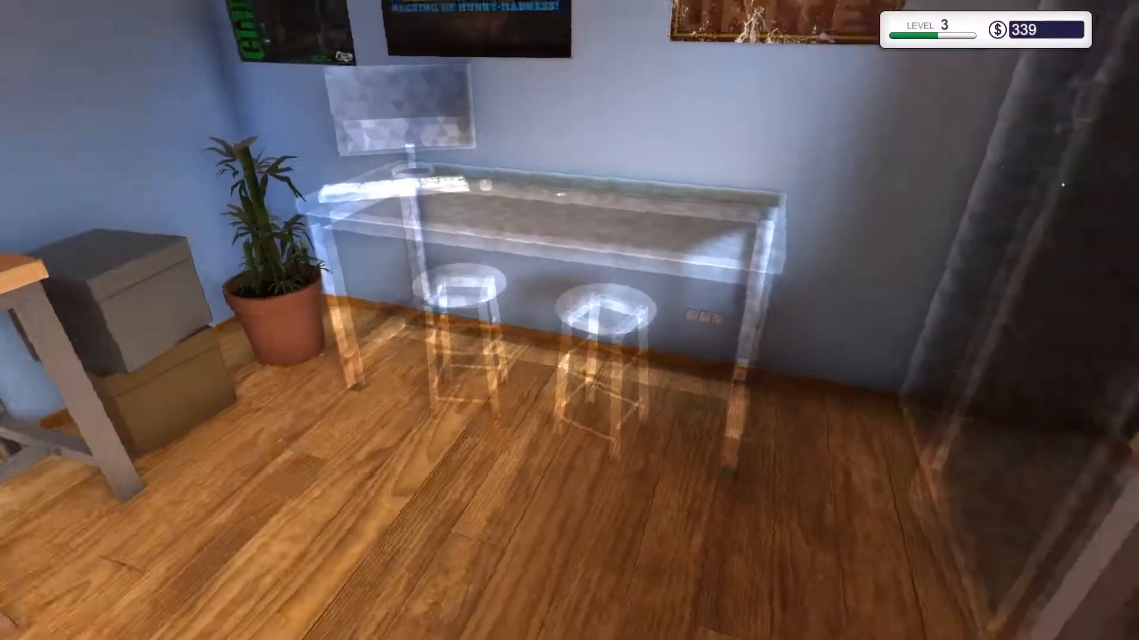
Unpack the delivered box in the hallway containing realcheez's Diagnose PC
key(w)
key(w)
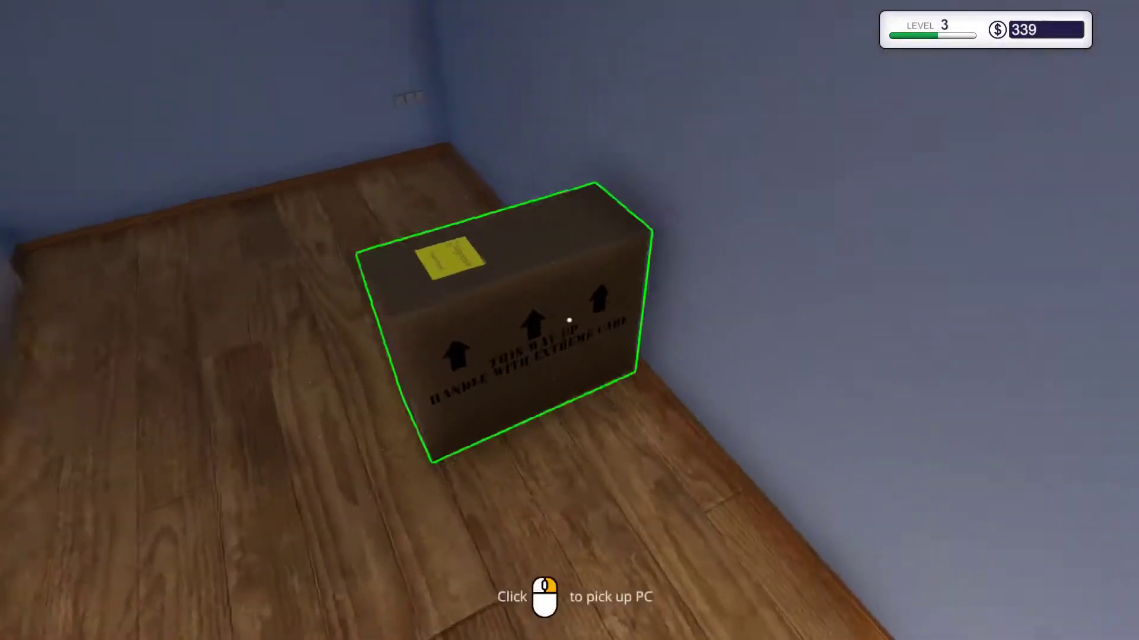
click(570, 320)
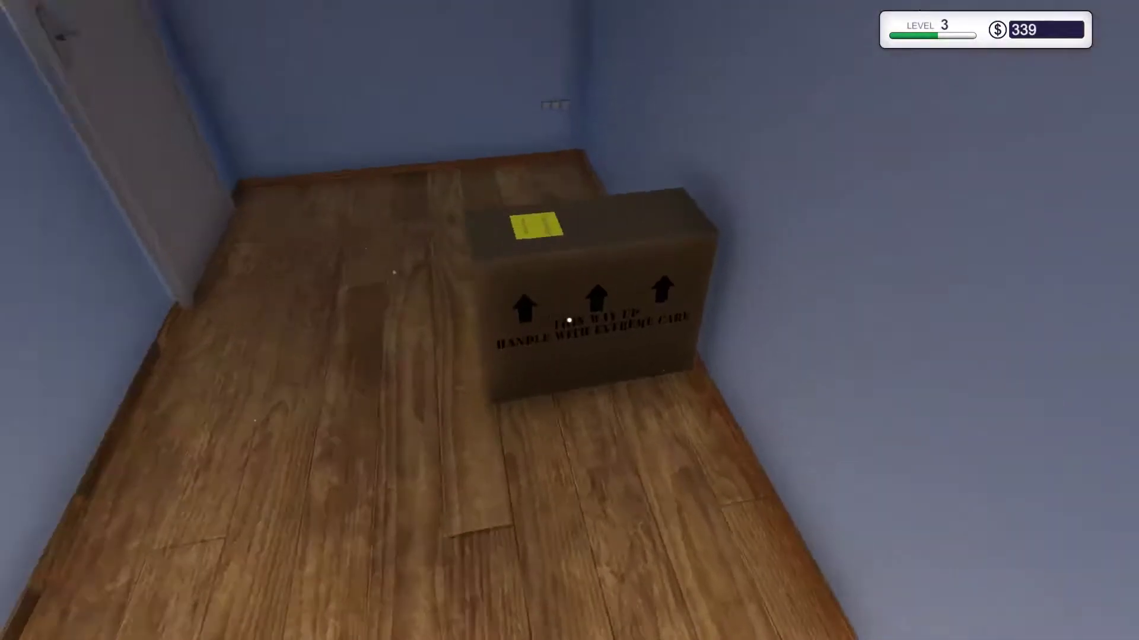
click(570, 320)
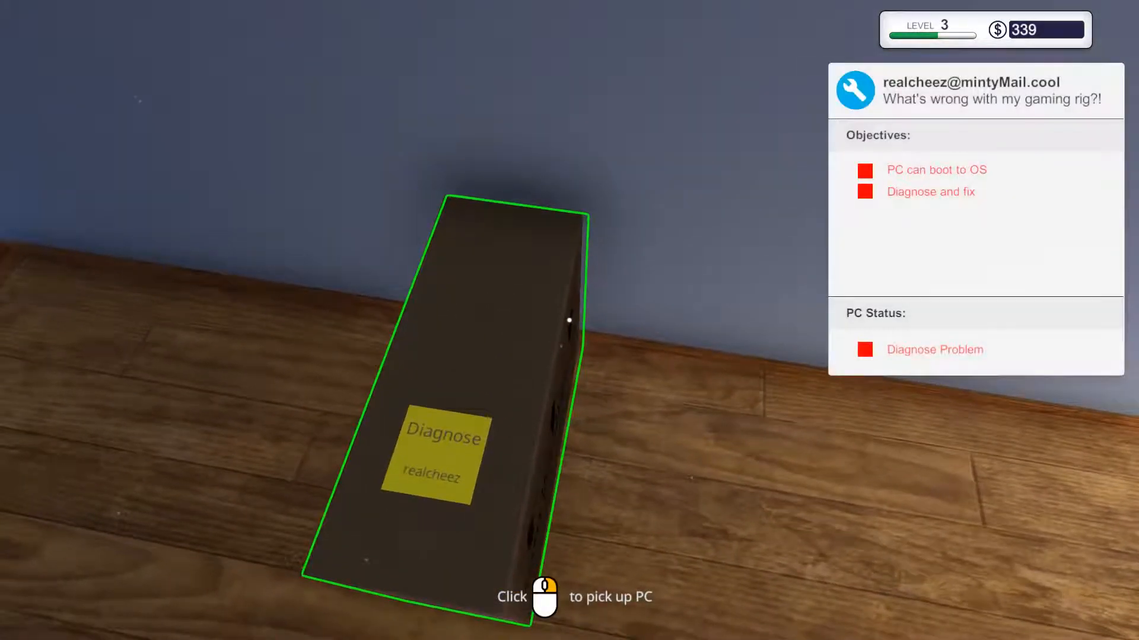
key(w)
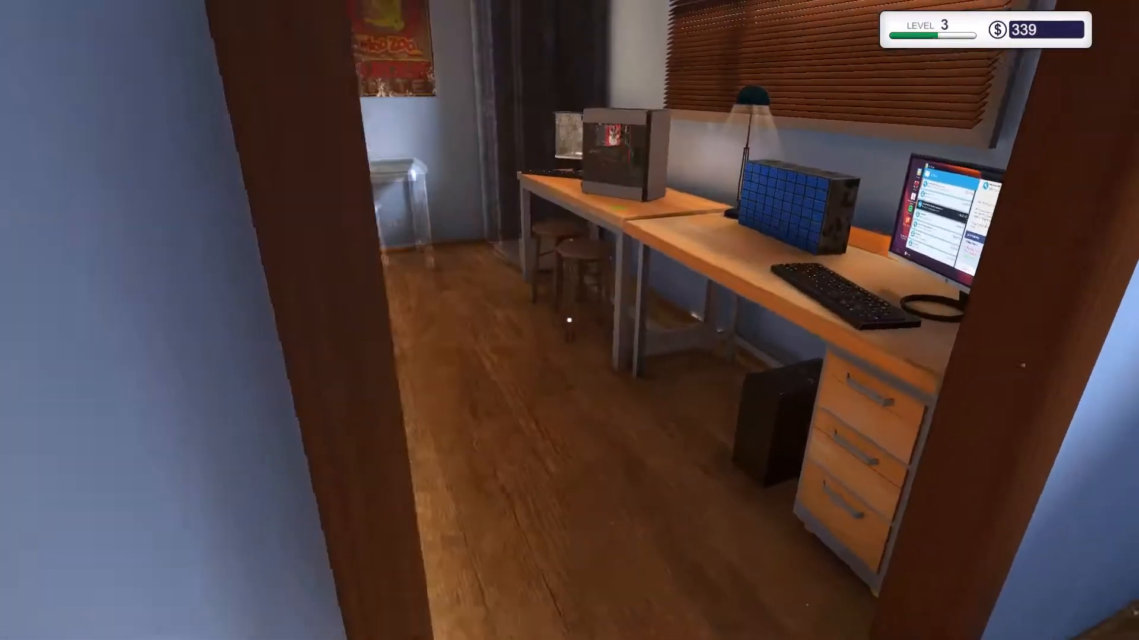
key(w)
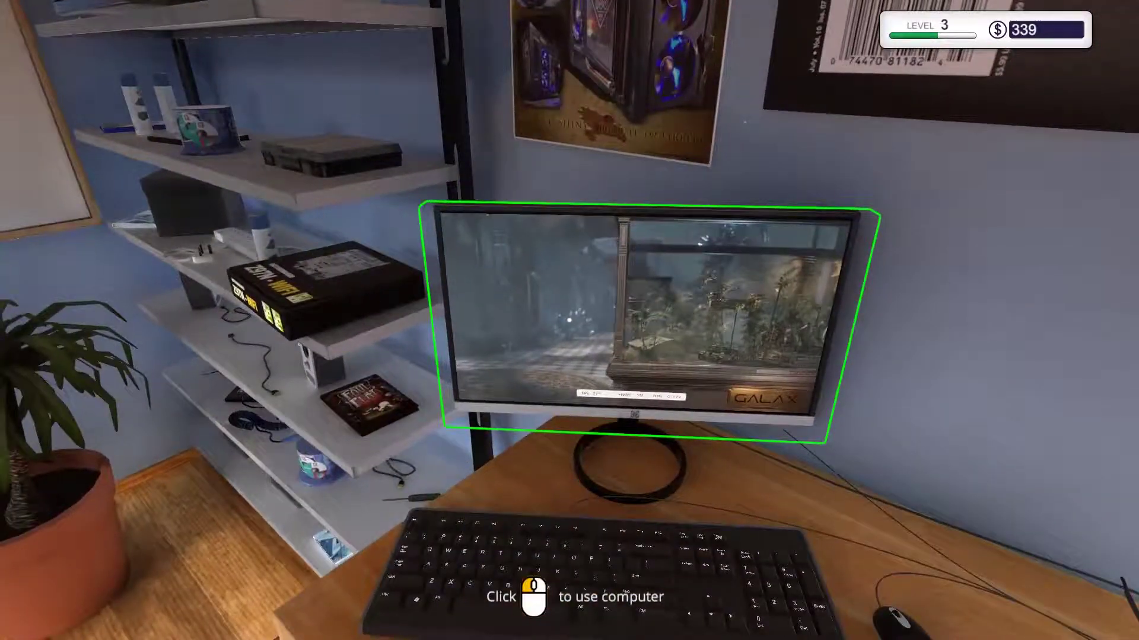
click(569, 320)
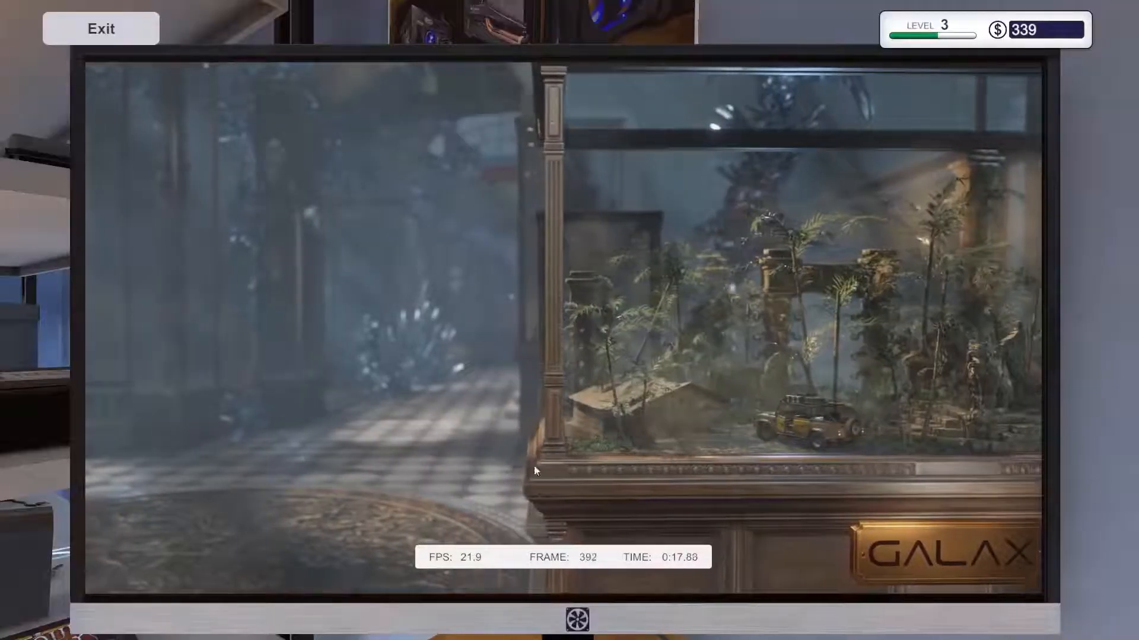
key(Escape)
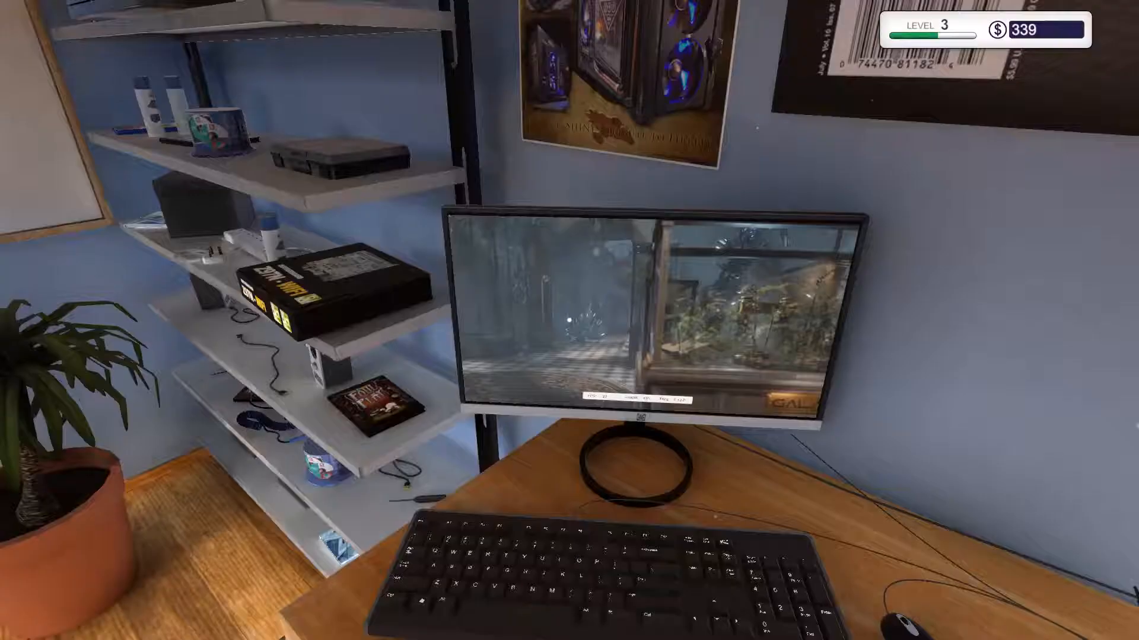
key(w)
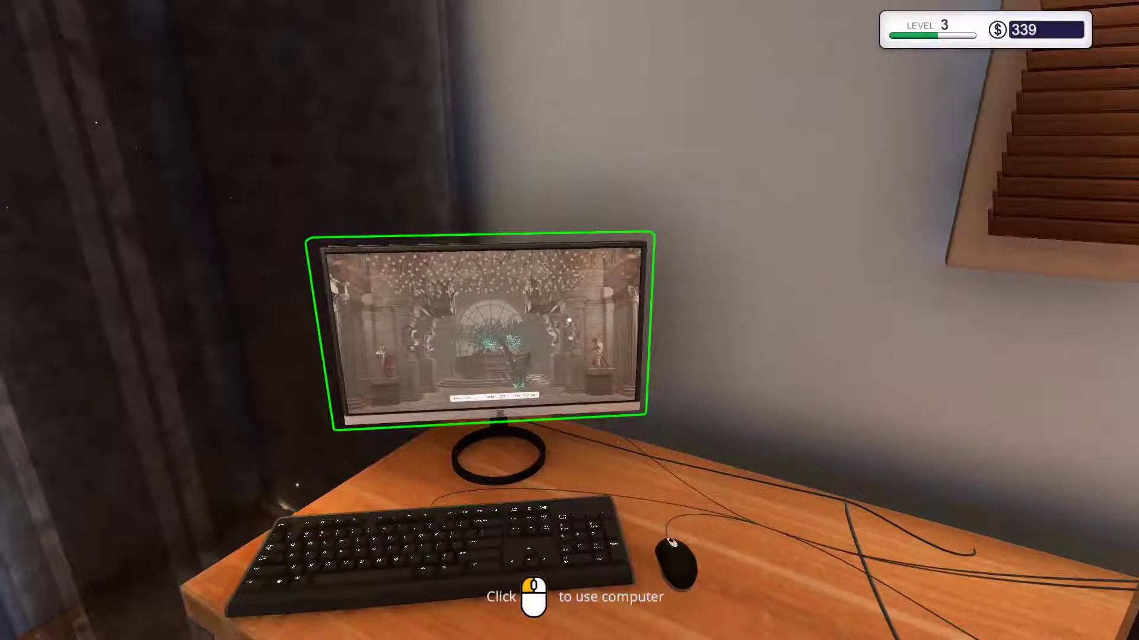
click(570, 320)
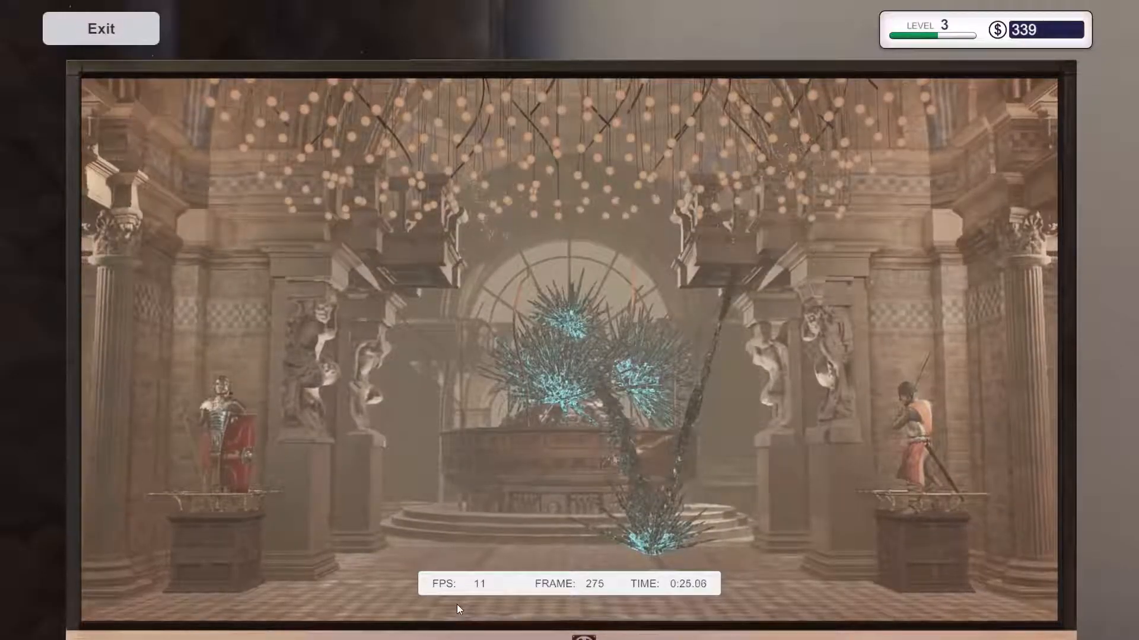
key(Escape)
click(569, 320)
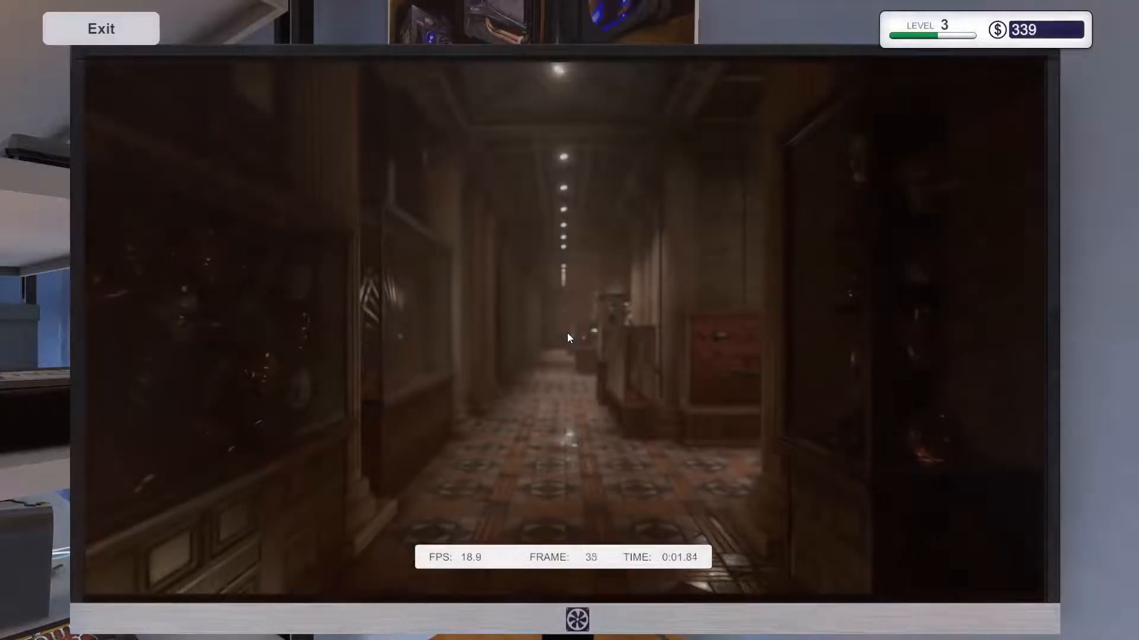
key(Escape)
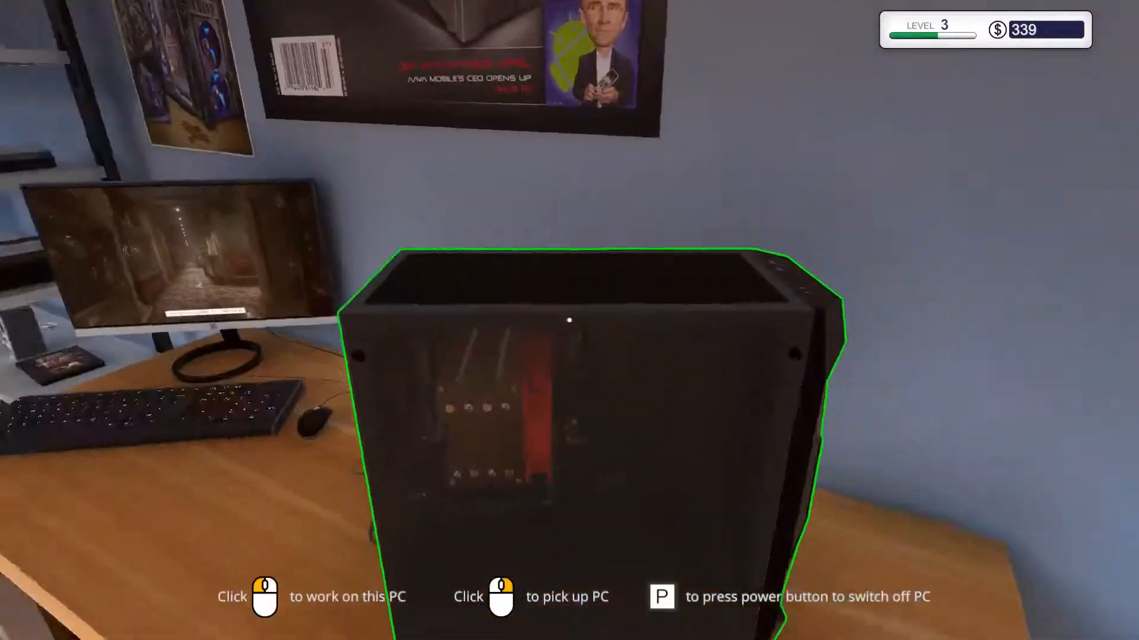
key(w)
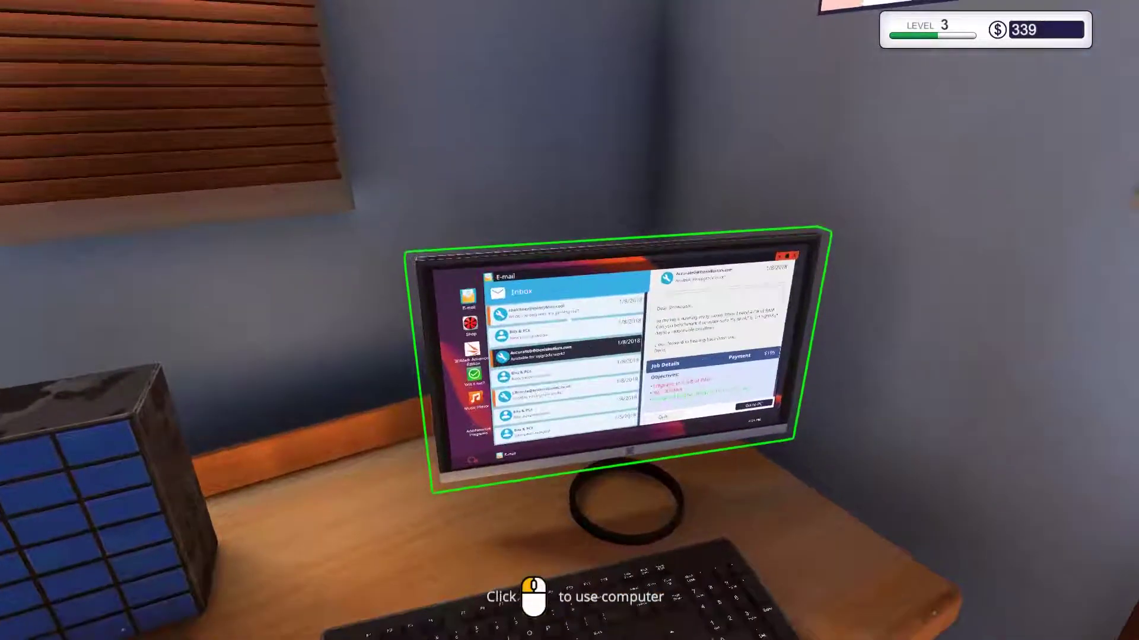
Read the e-mail job asking for a 3DMark score of 2802
click(569, 321)
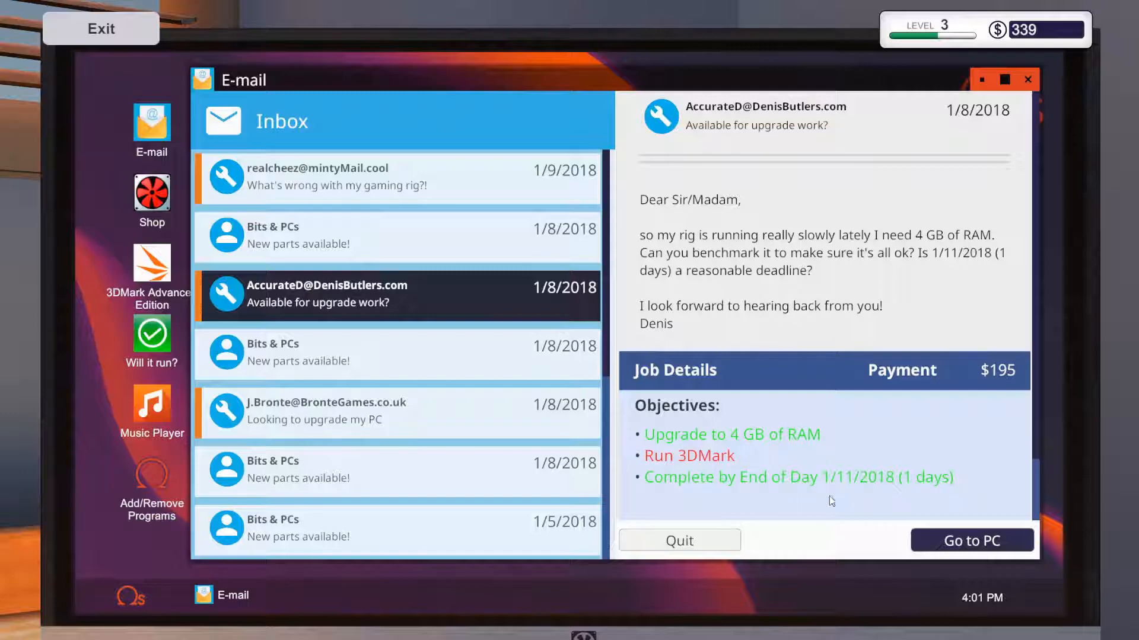
click(953, 542)
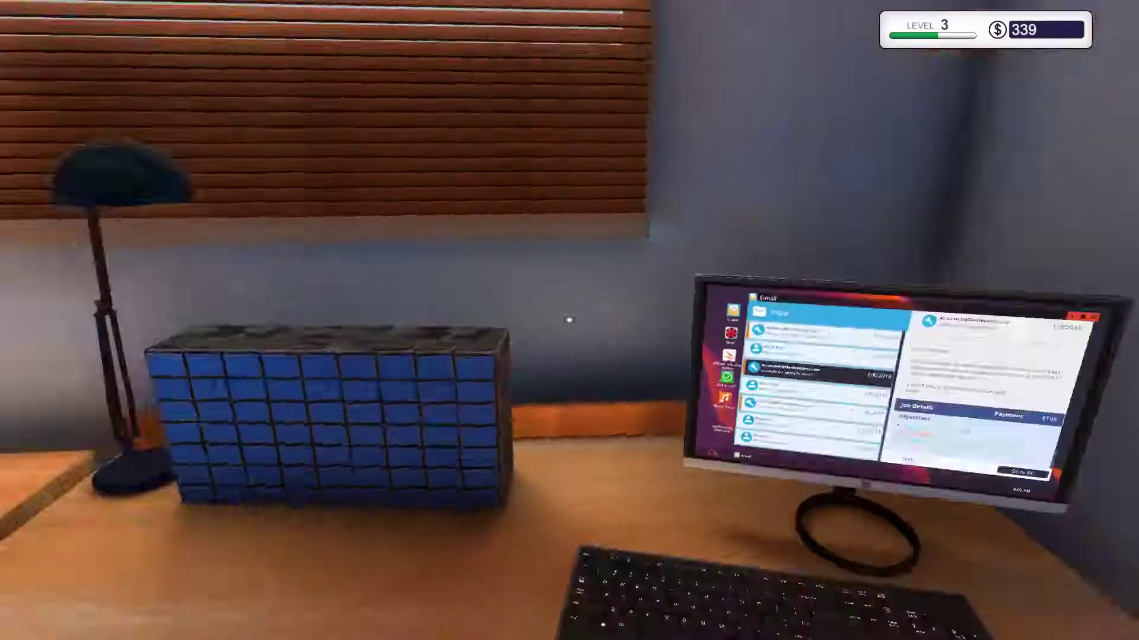
click(570, 321)
click(434, 418)
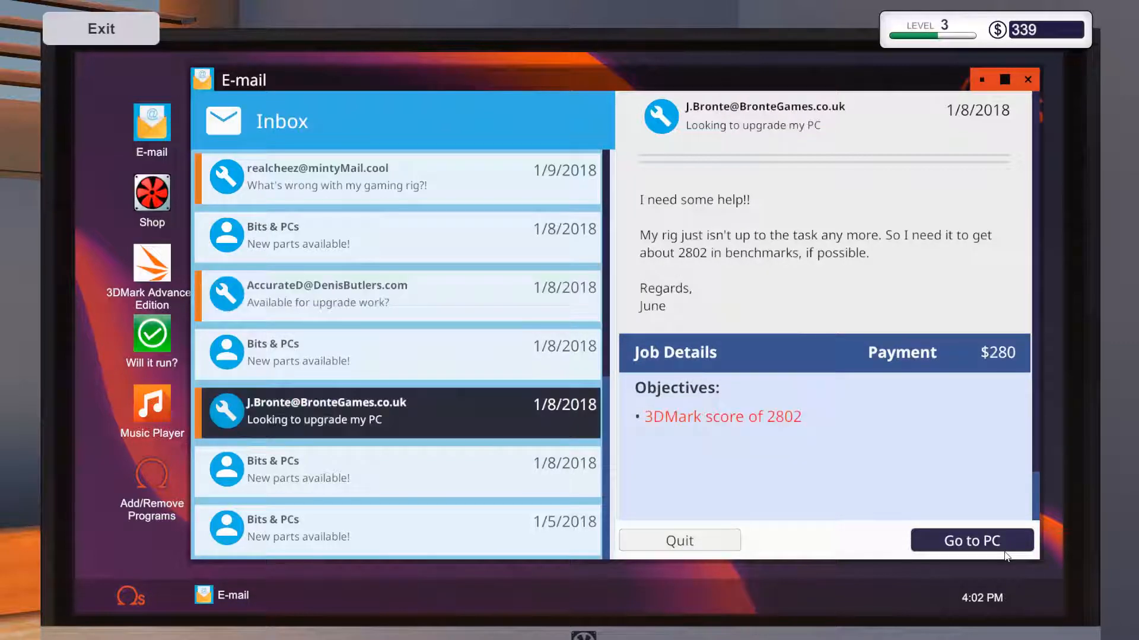
click(972, 541)
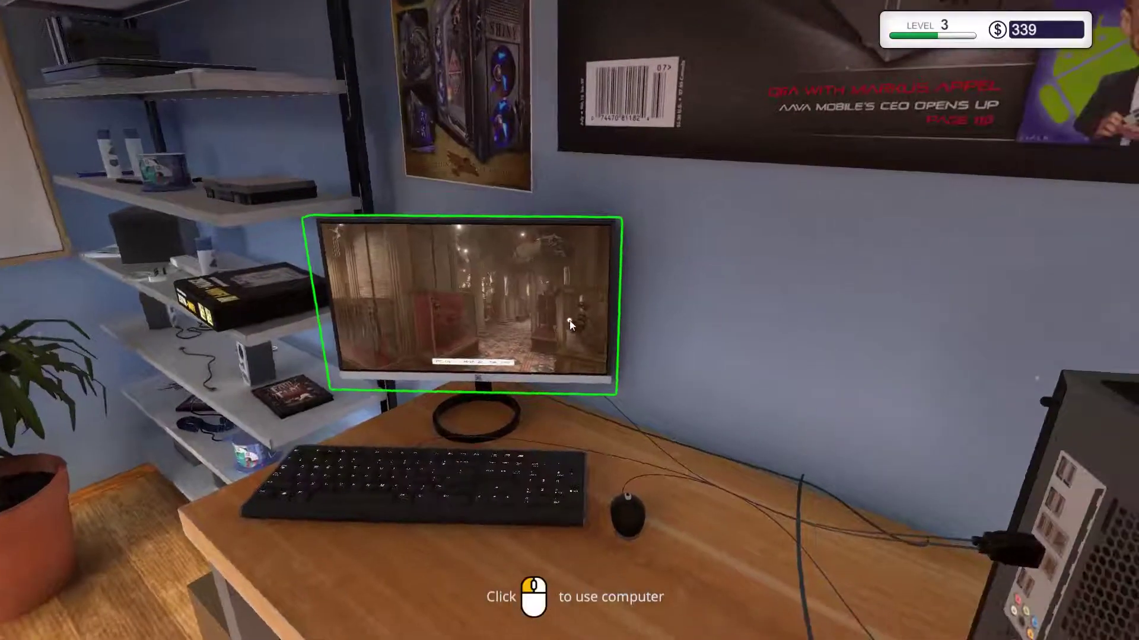
View the 3DMark Time Spy Extreme result of 2,927 on the desk computer, meeting the 2802 objective
click(569, 321)
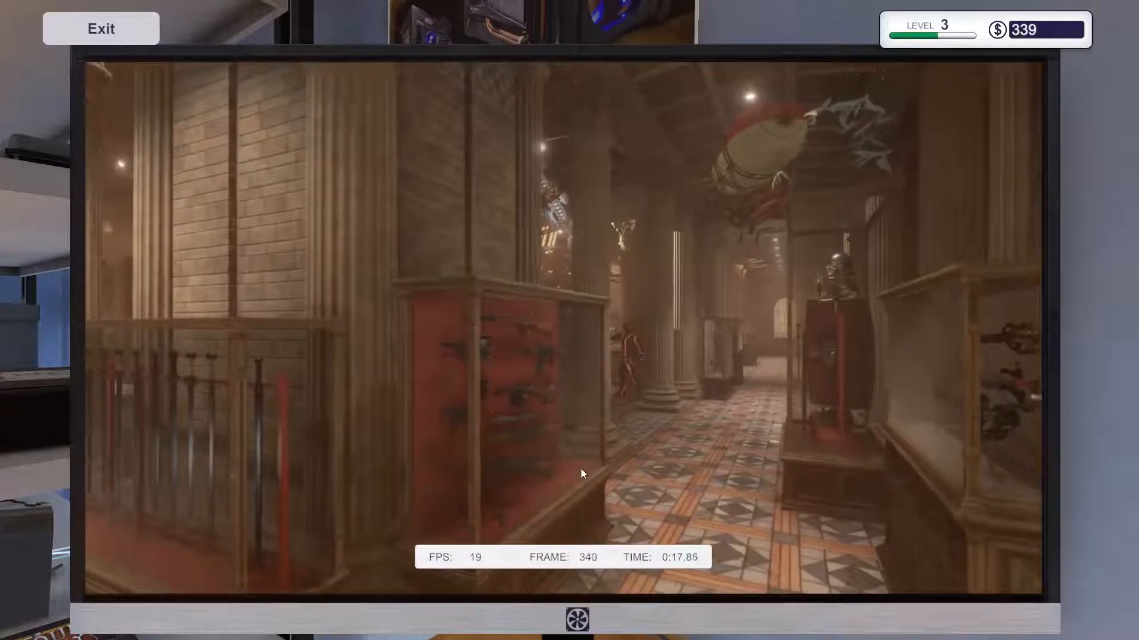
key(Escape)
key(w)
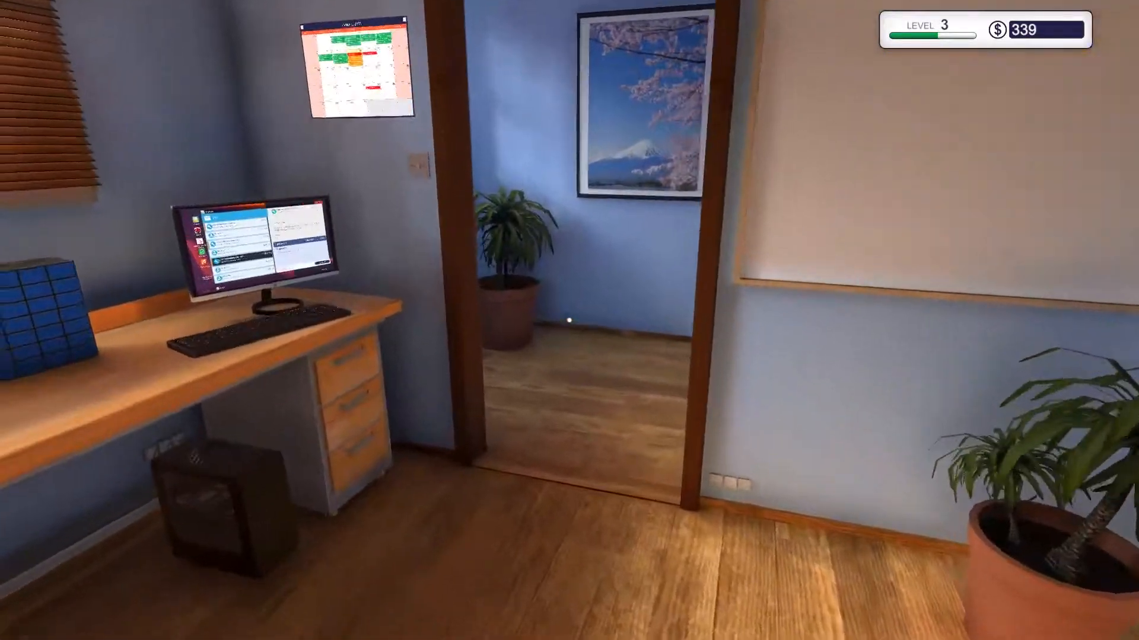
key(w)
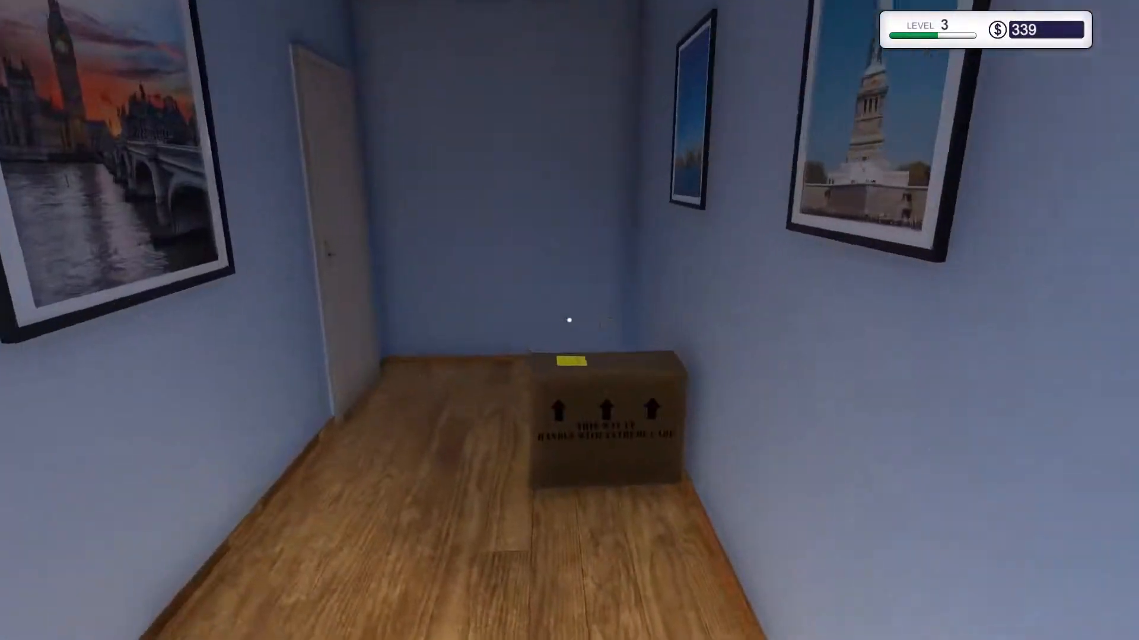
key(w)
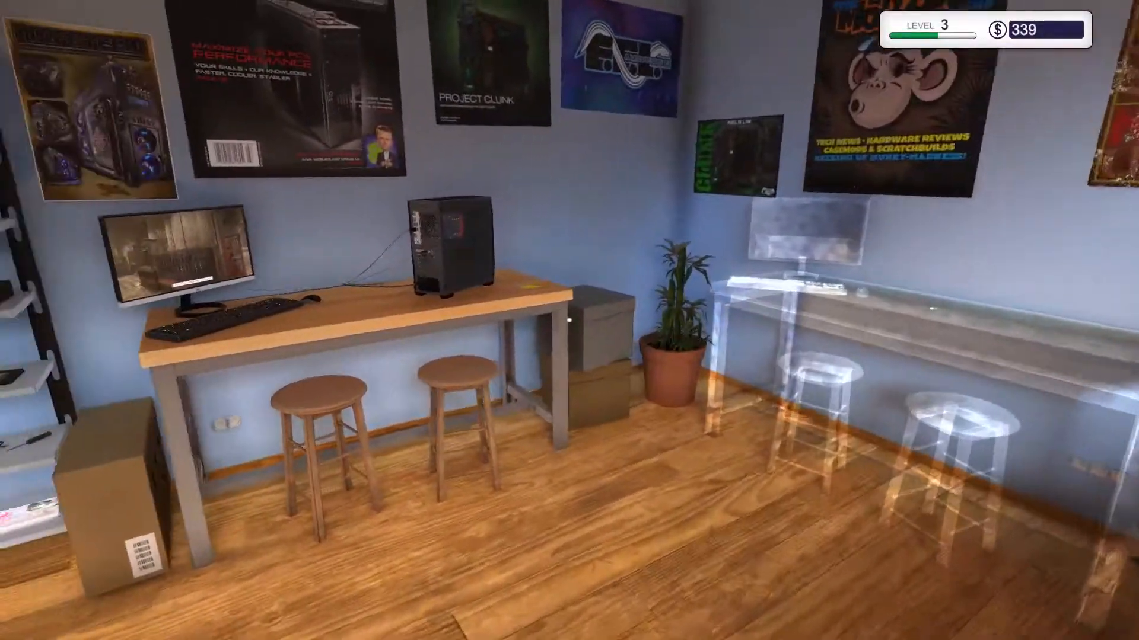
key(w)
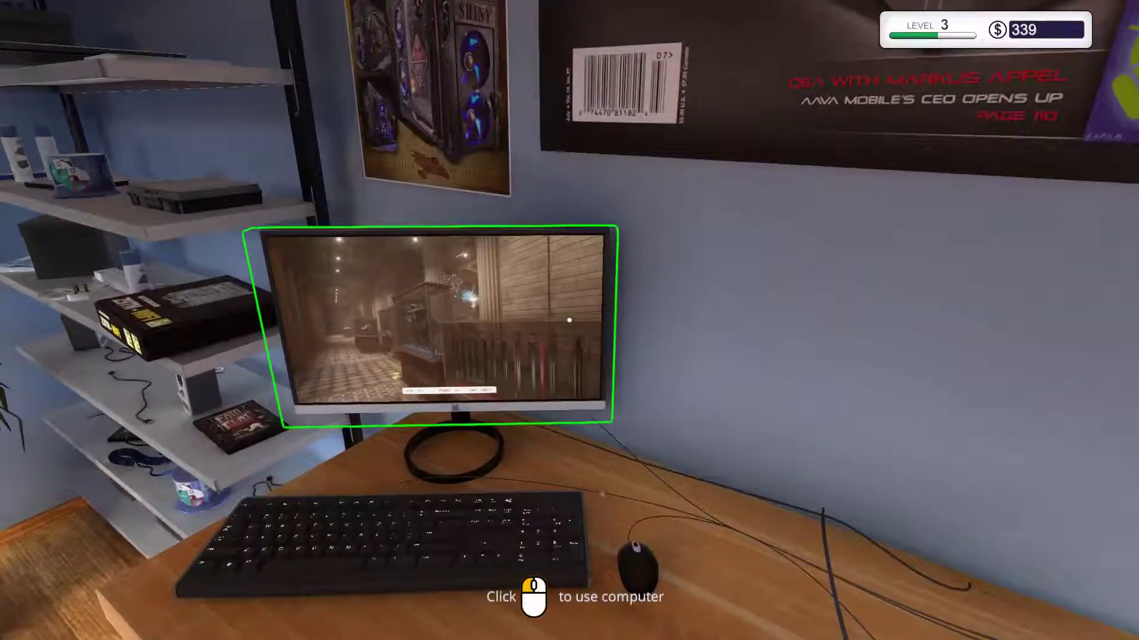
click(569, 321)
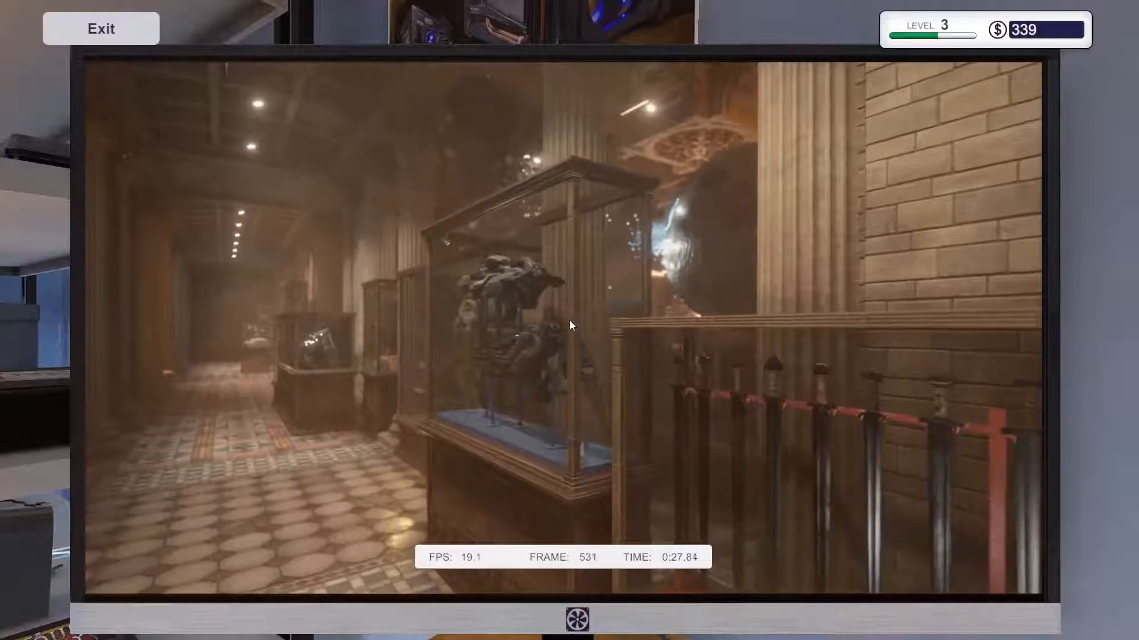
key(Escape)
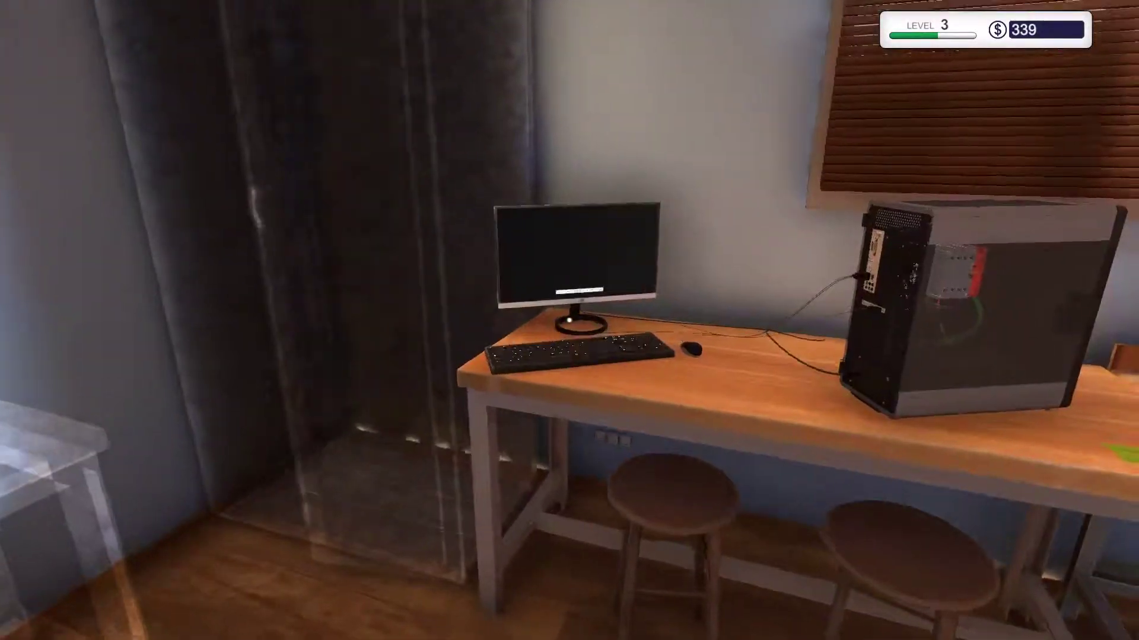
key(w)
click(570, 321)
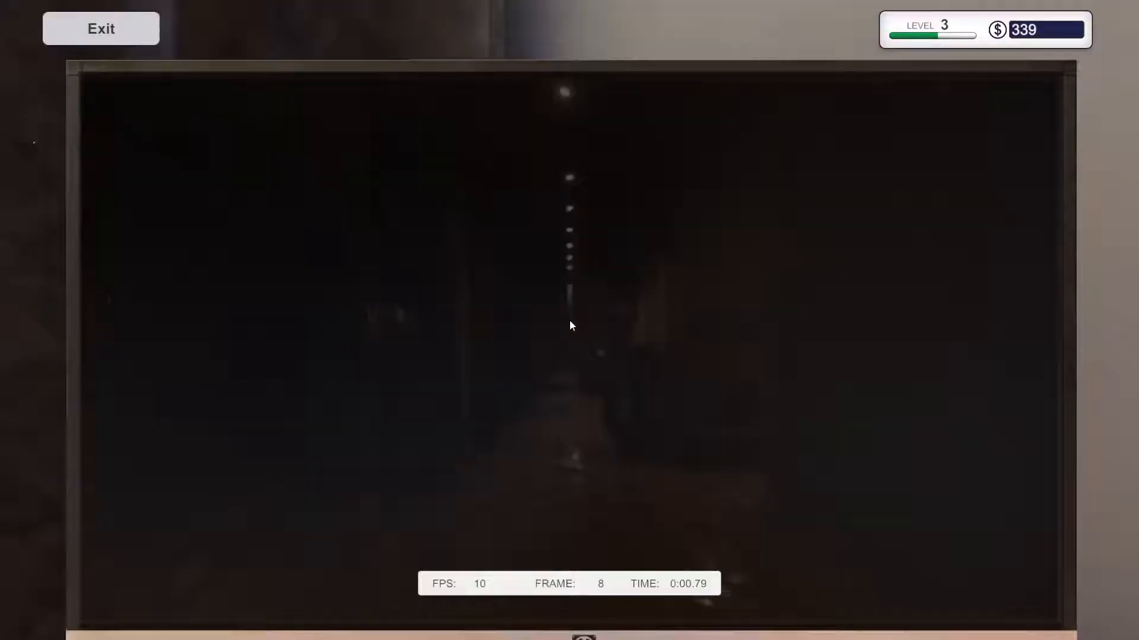
key(Escape)
key(w)
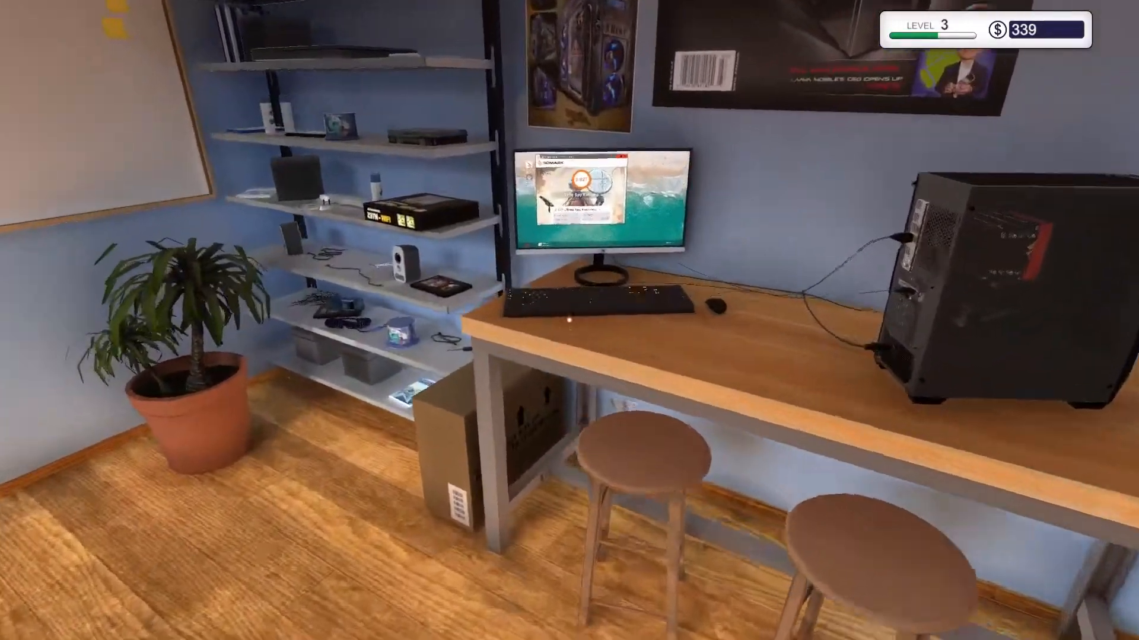
click(569, 321)
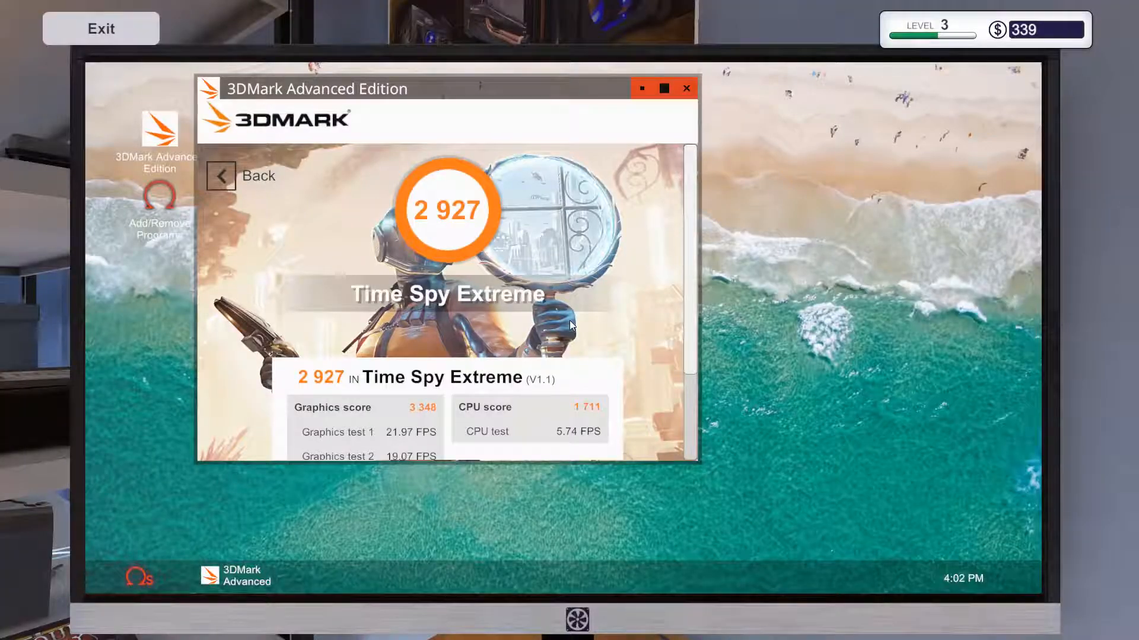
key(Escape)
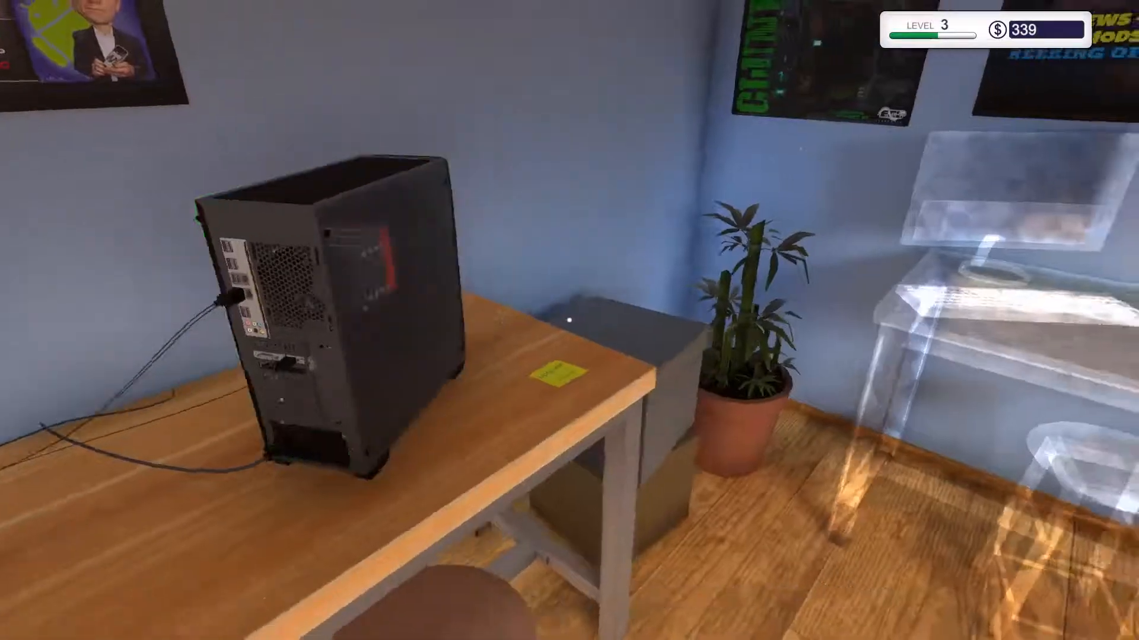
key(w)
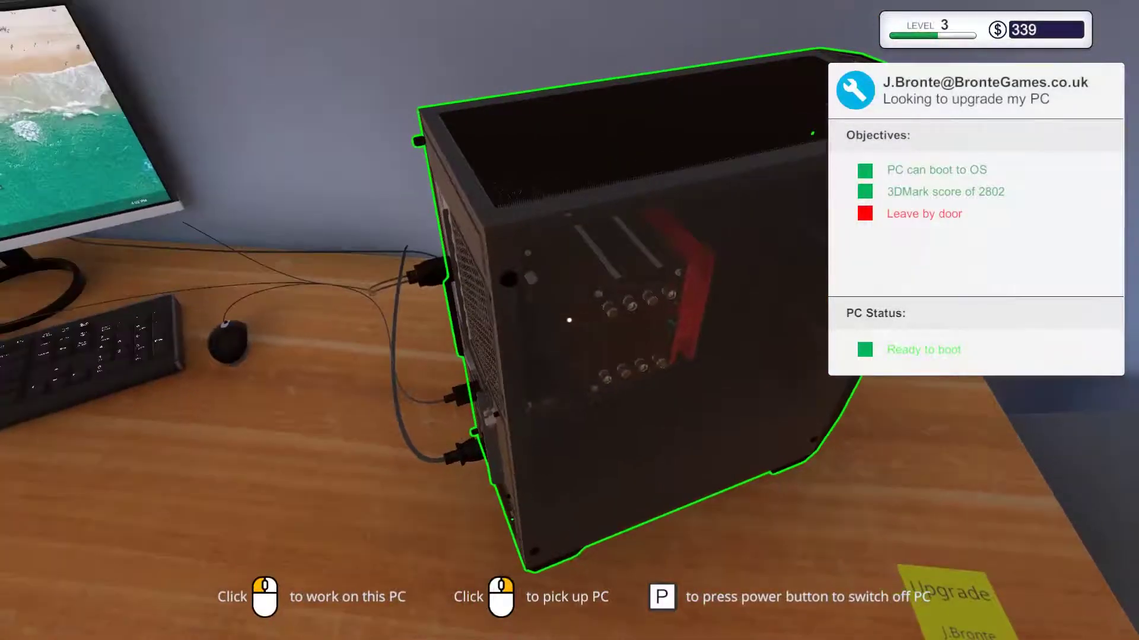
right_click(569, 320)
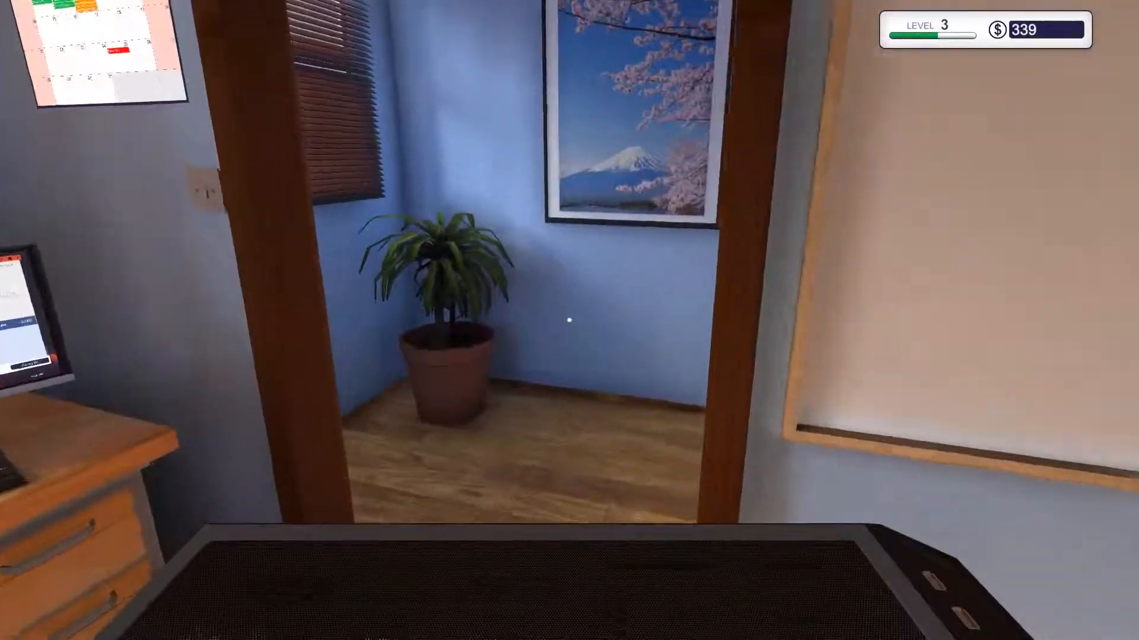
key(w)
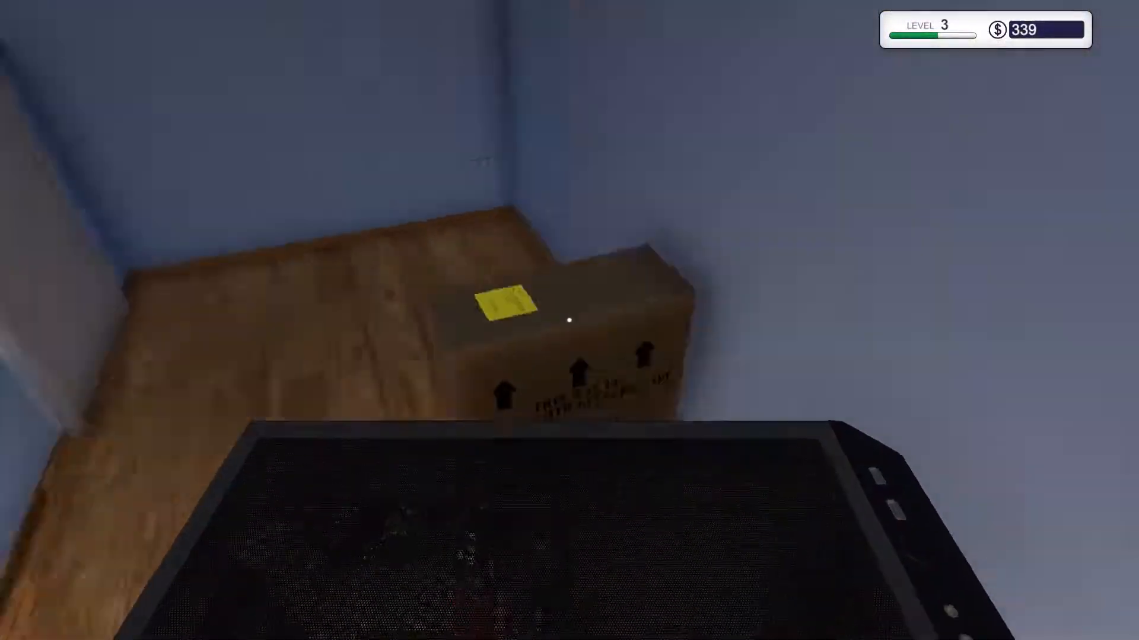
click(569, 320)
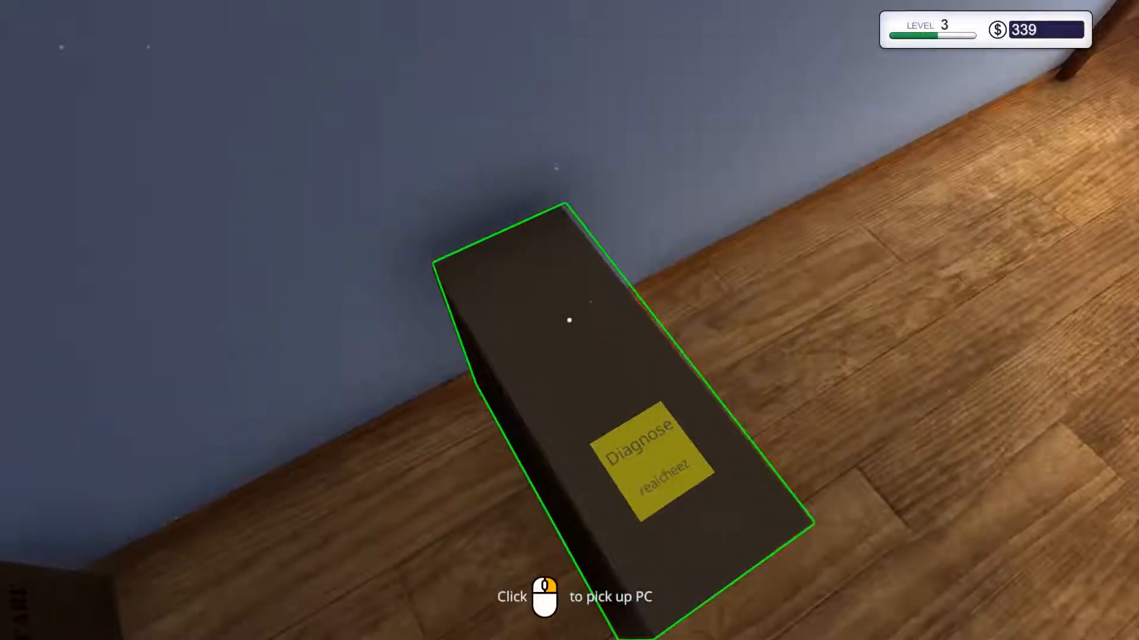
Place realcheez's Diagnose PC on the workbench, bringing up its diagnosis brief
click(569, 320)
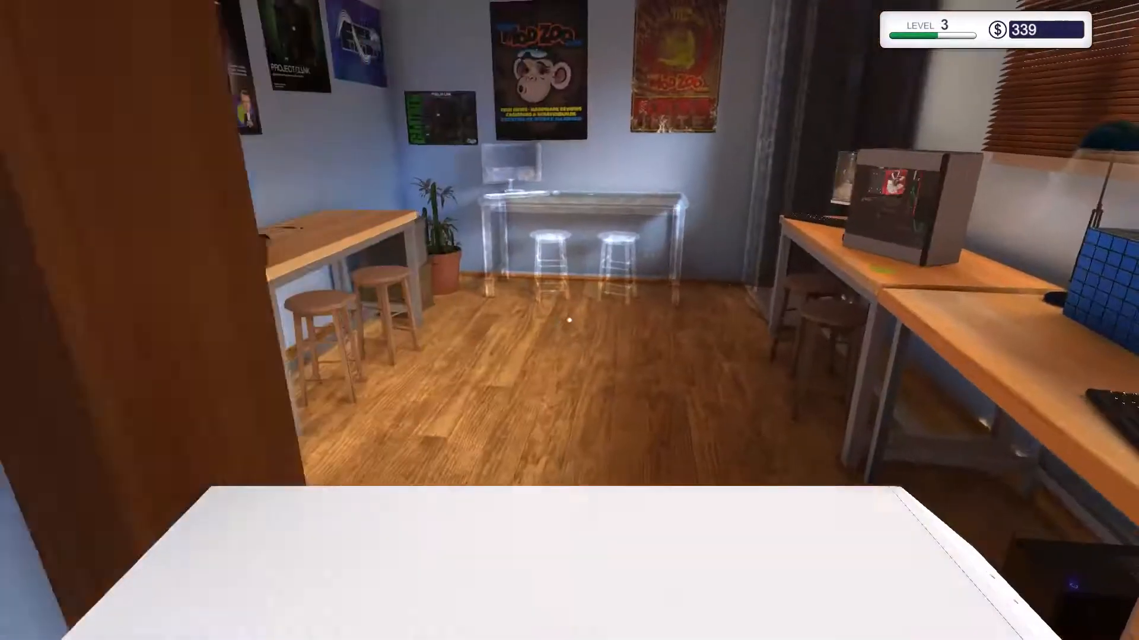
key(w)
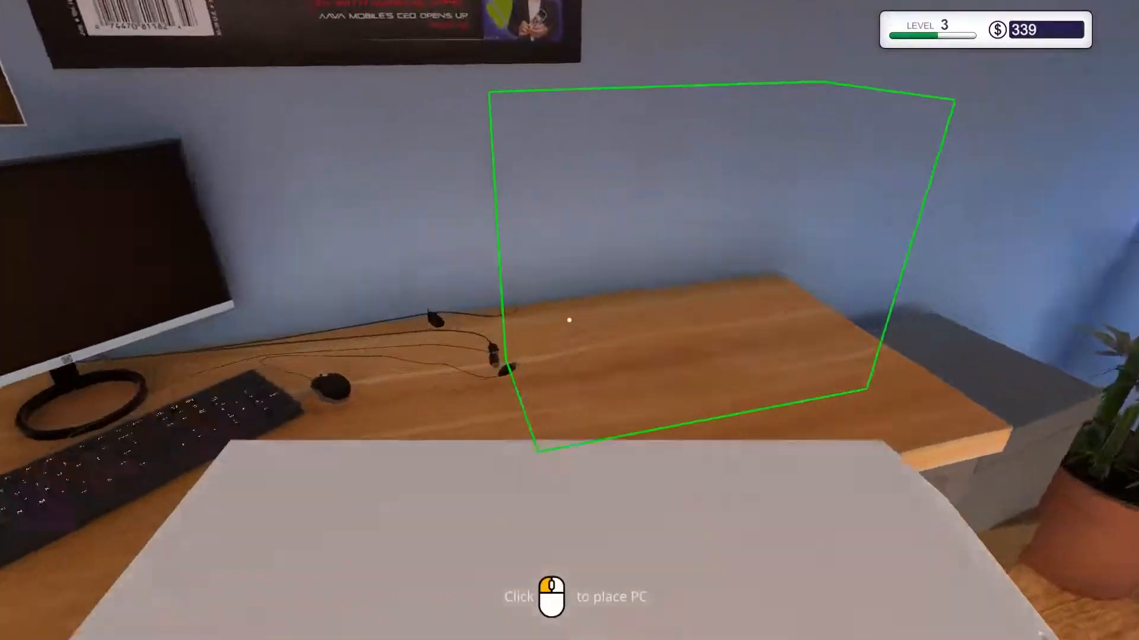
click(569, 320)
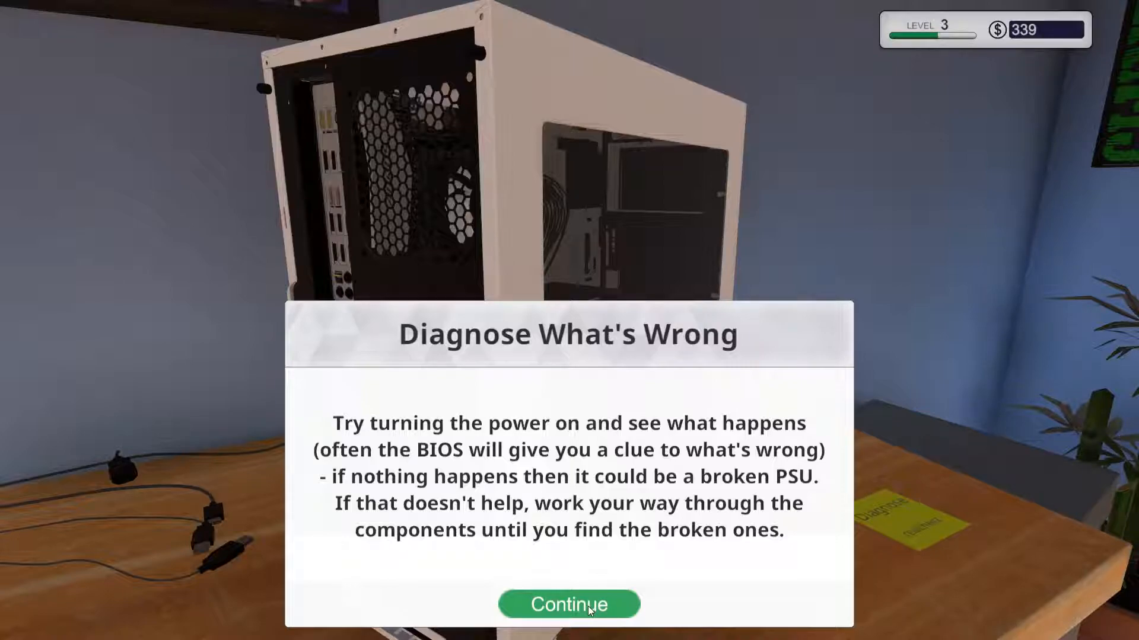
Connect the monitor, graphics card, rear motherboard and PSU power cables to the Diagnose PC
click(588, 606)
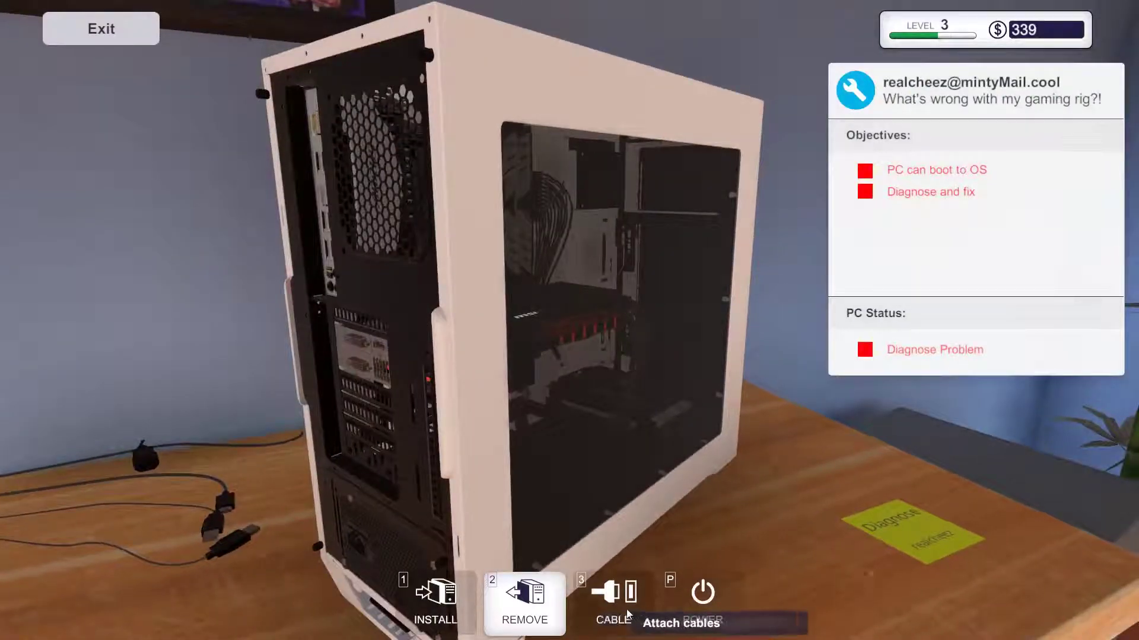
click(627, 603)
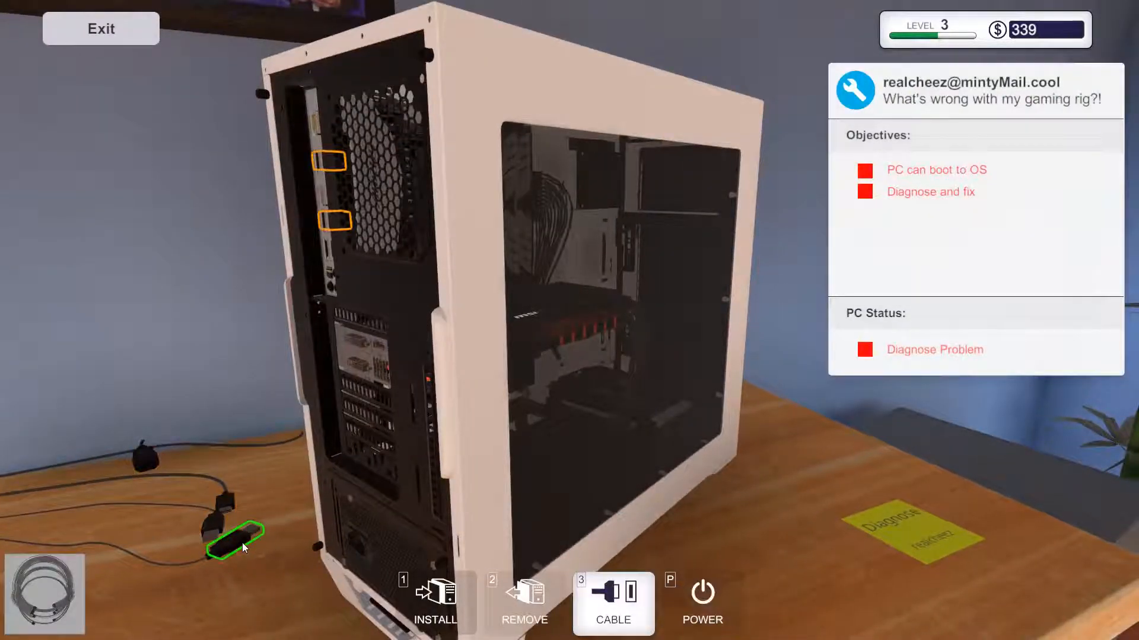
click(335, 220)
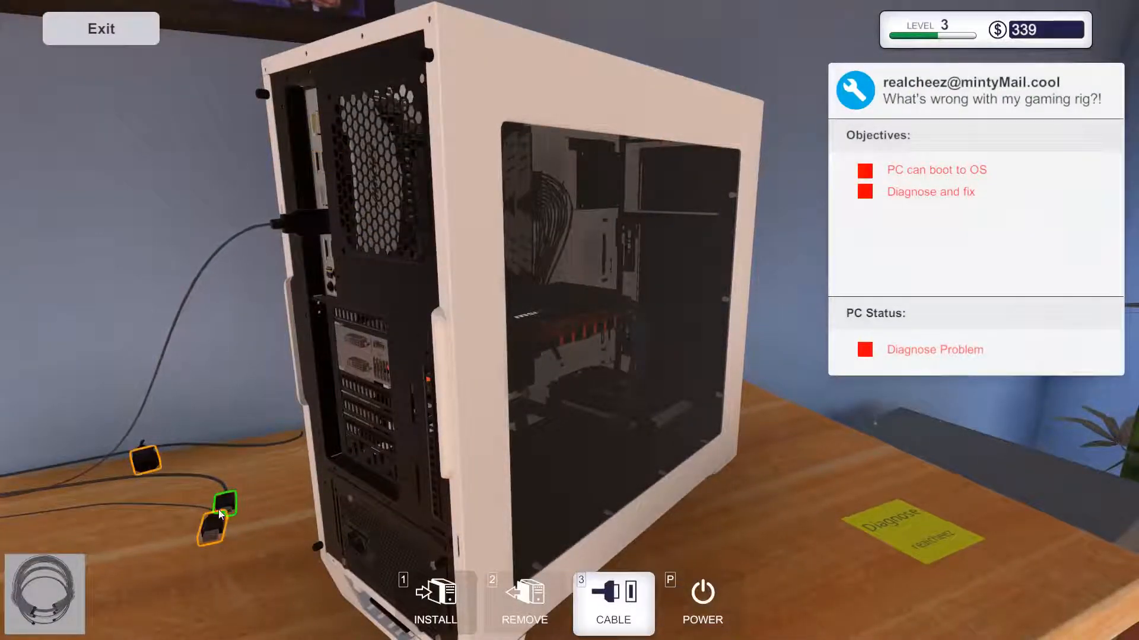
click(366, 357)
click(226, 502)
click(372, 343)
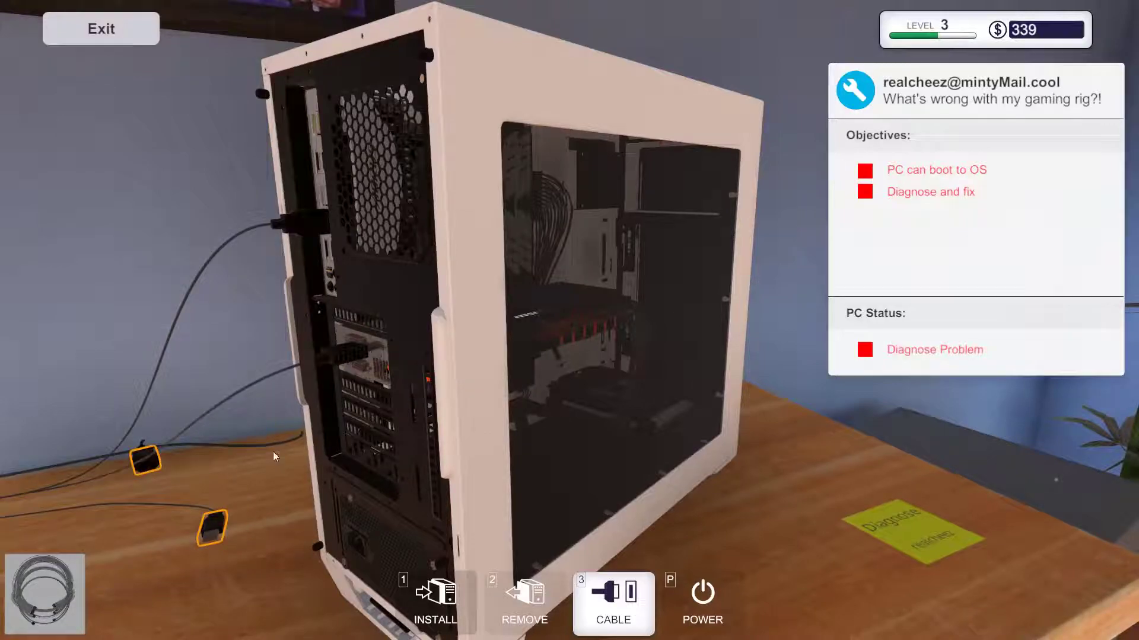
click(211, 523)
click(331, 218)
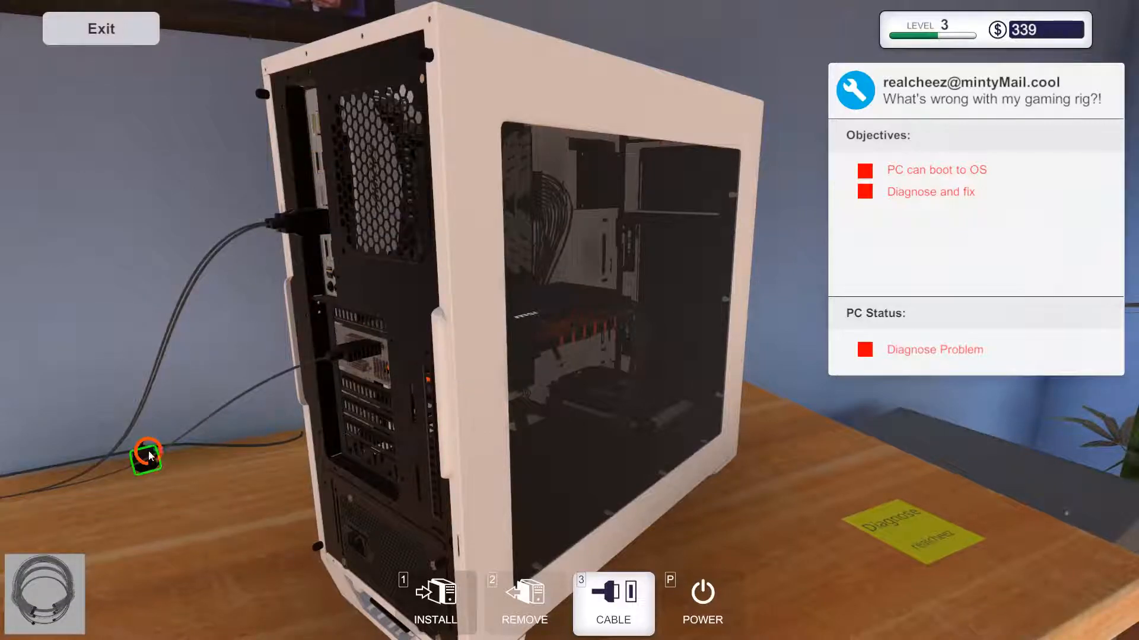
click(149, 456)
click(361, 561)
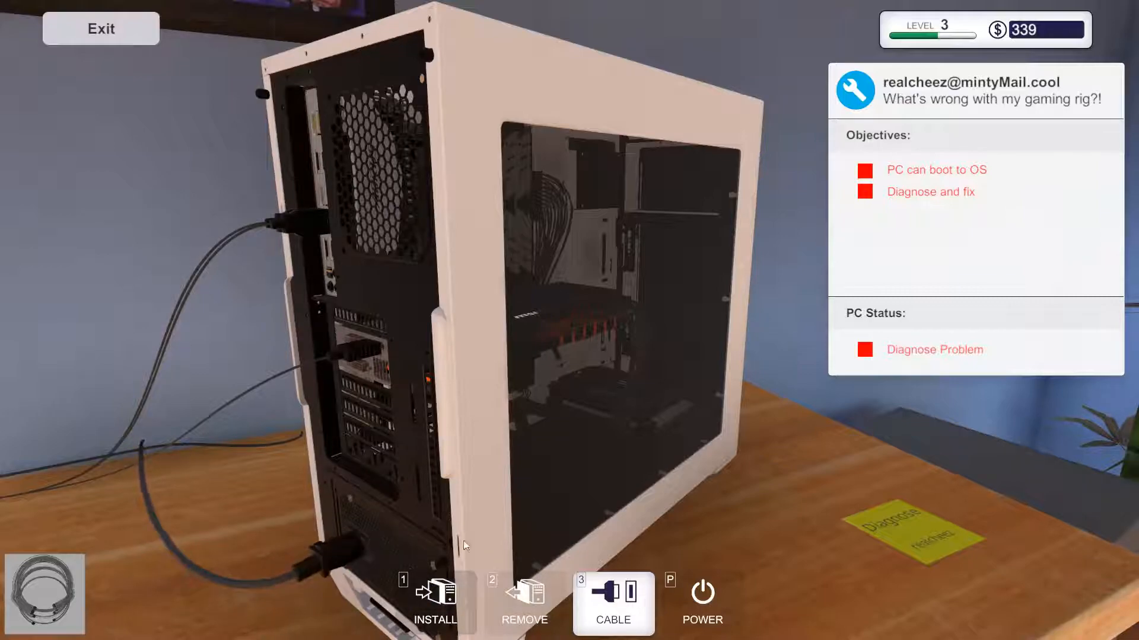
Power on the PC and read the GIGABYTE boot error 'No cpu found'
key(p)
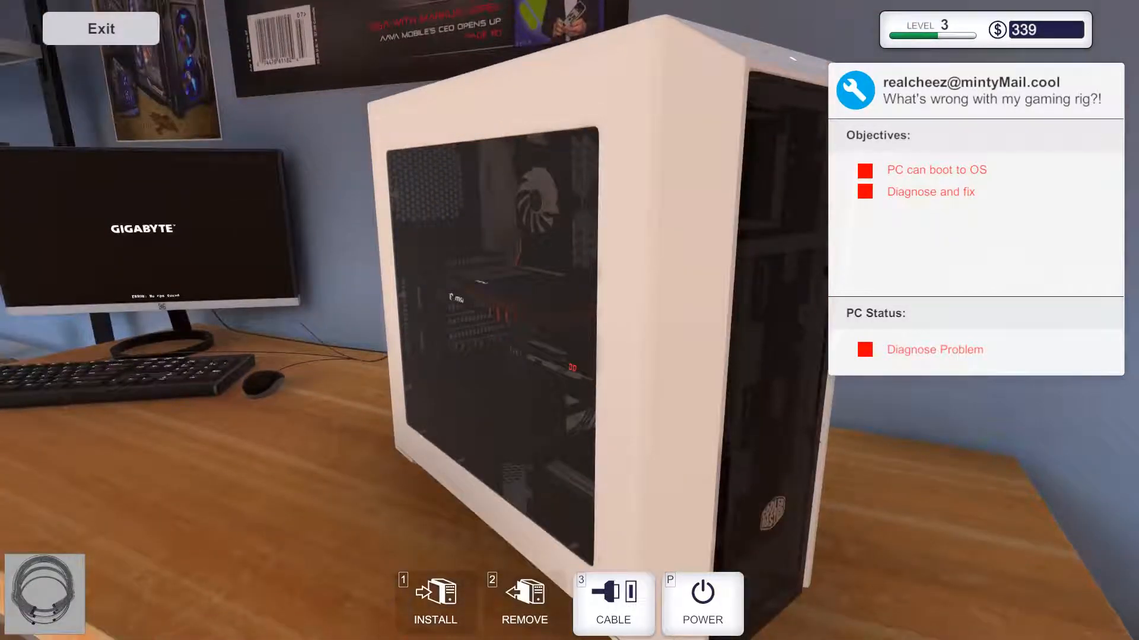
key(Escape)
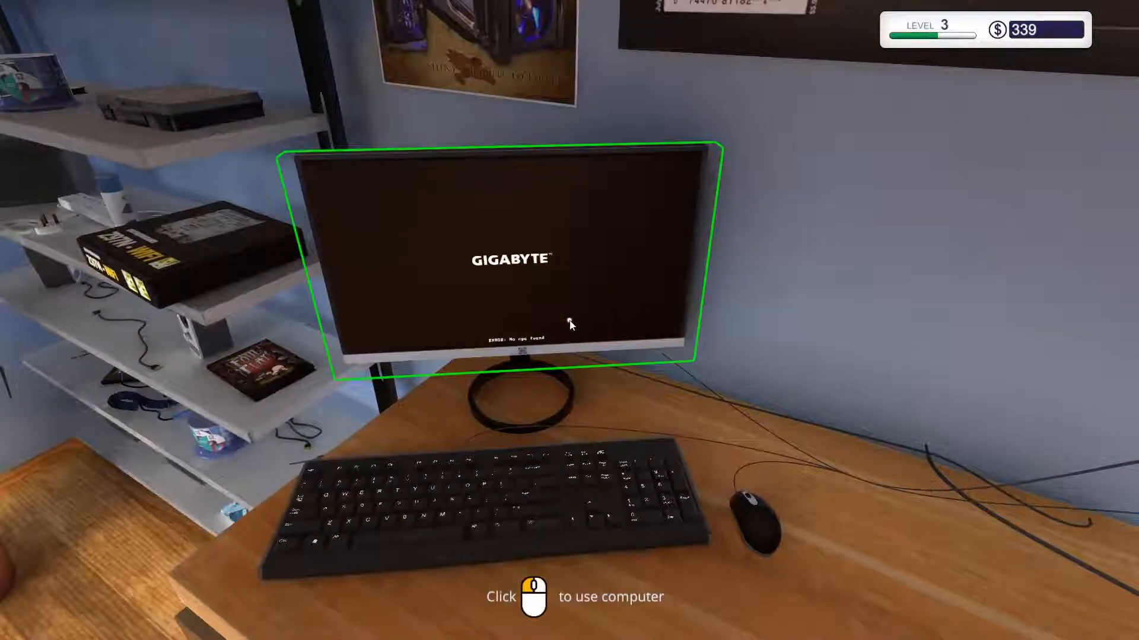
click(570, 325)
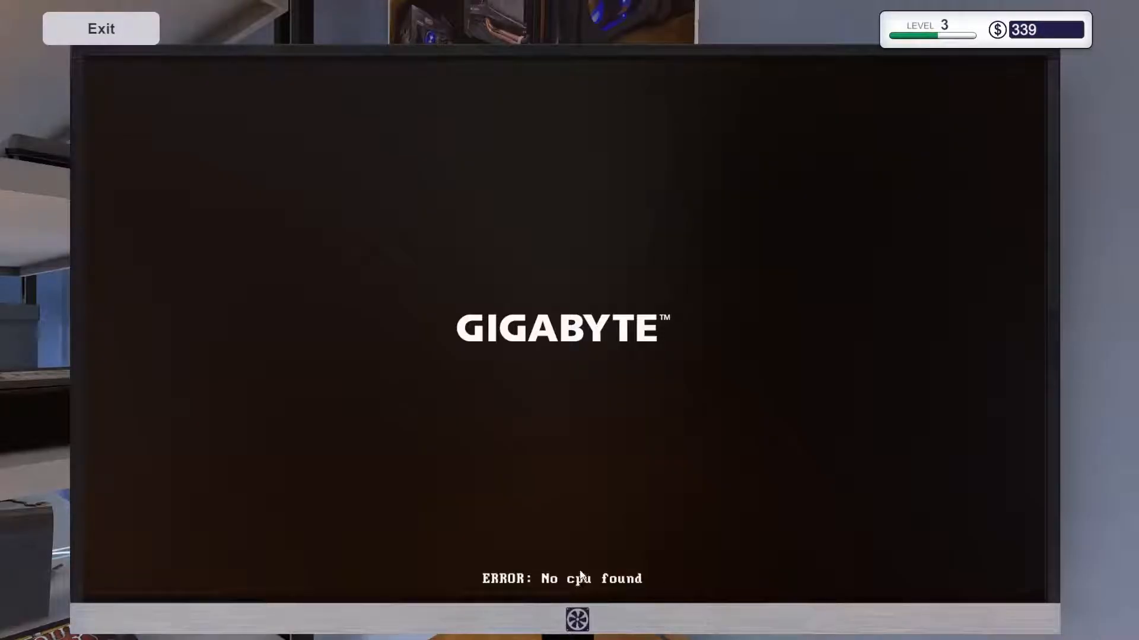
key(Escape)
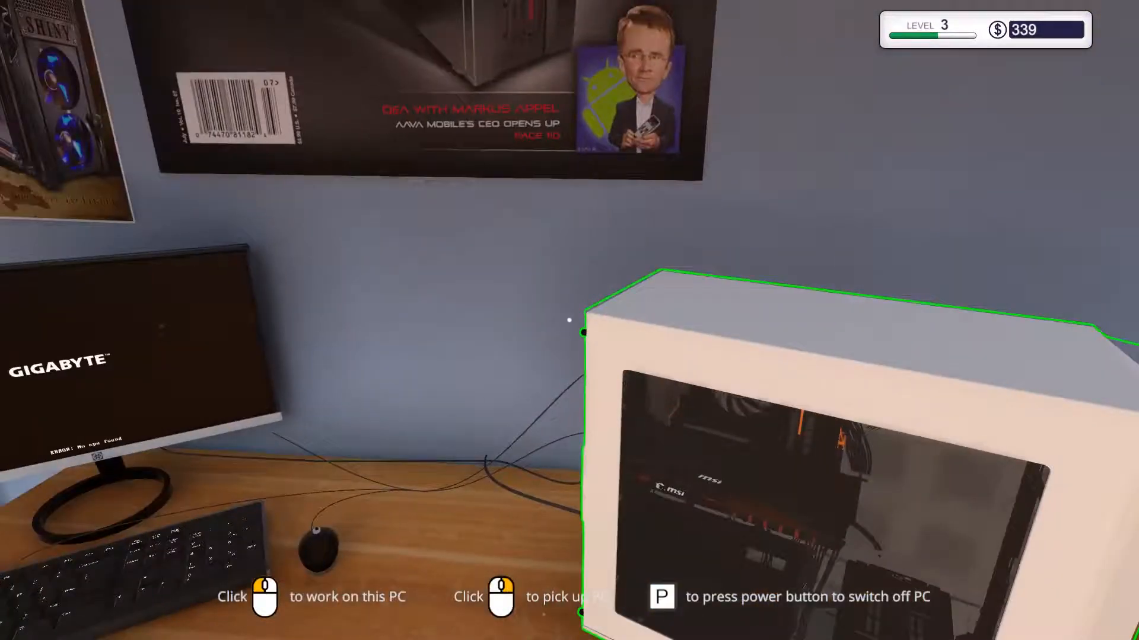
Start removing the side panel, undoing one of its screws
click(570, 320)
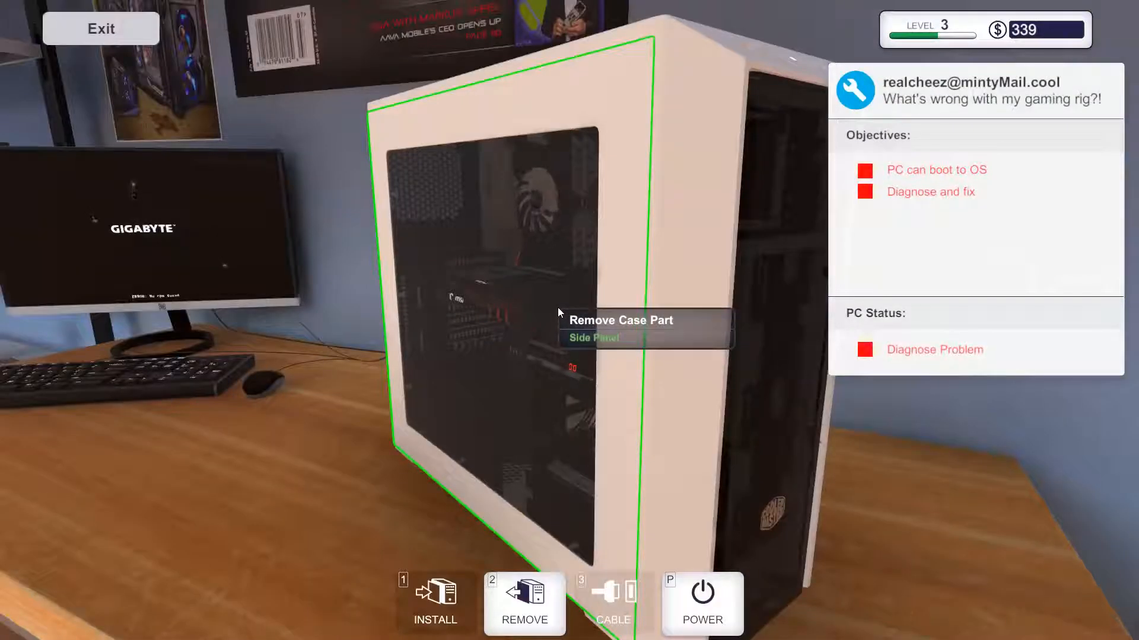
key(a)
click(490, 321)
click(264, 105)
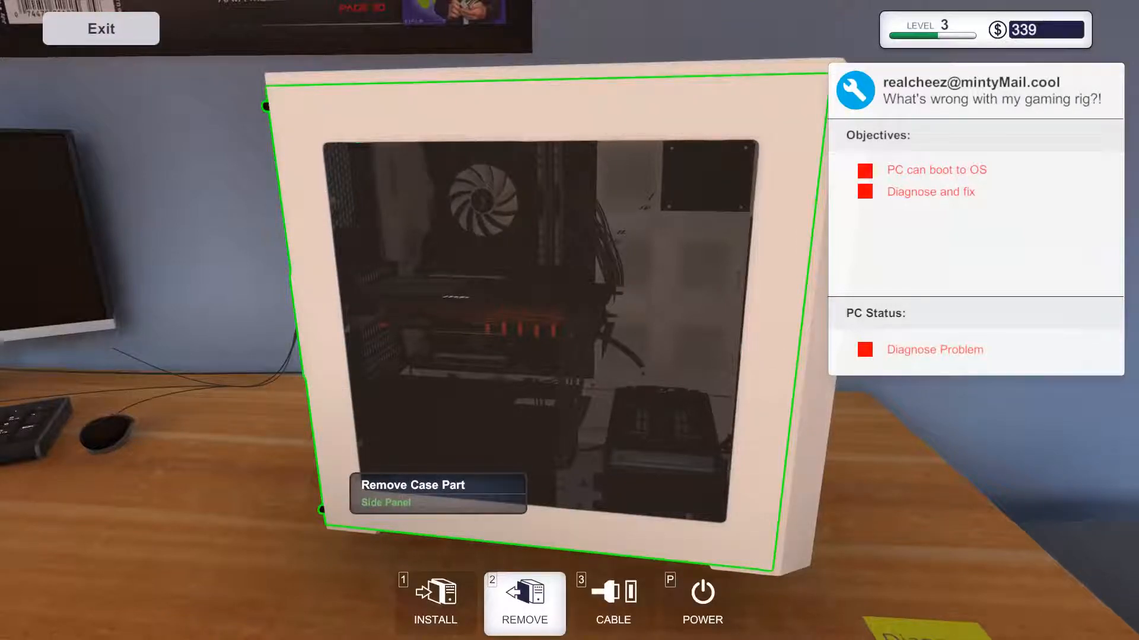
key(Escape)
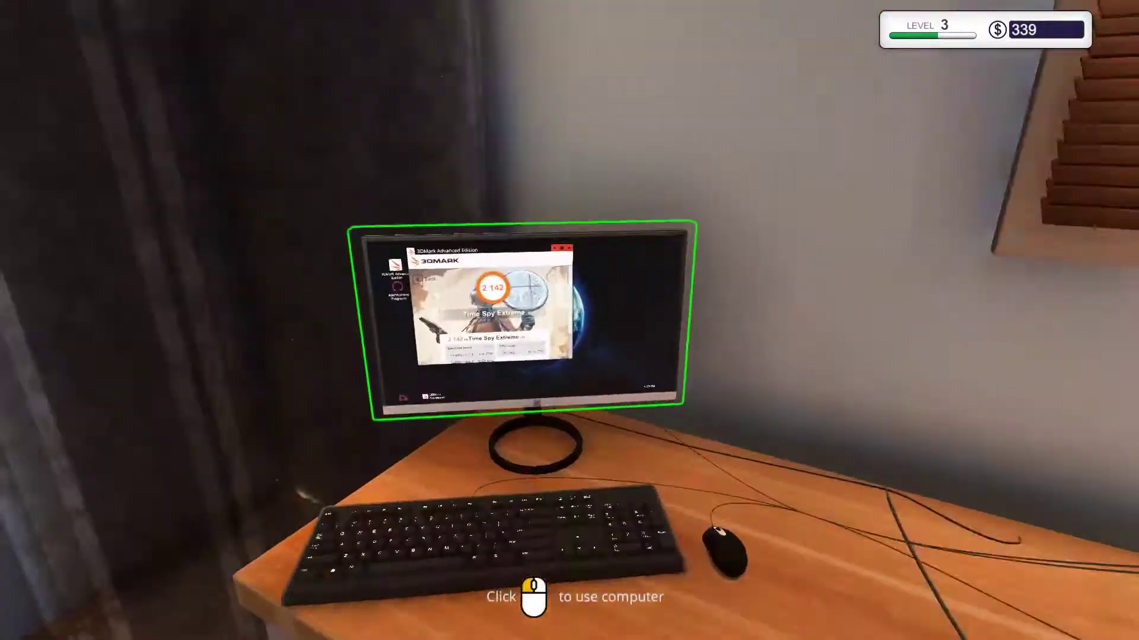
Close the 3DMark results showing 2,142 on the other computer
click(569, 321)
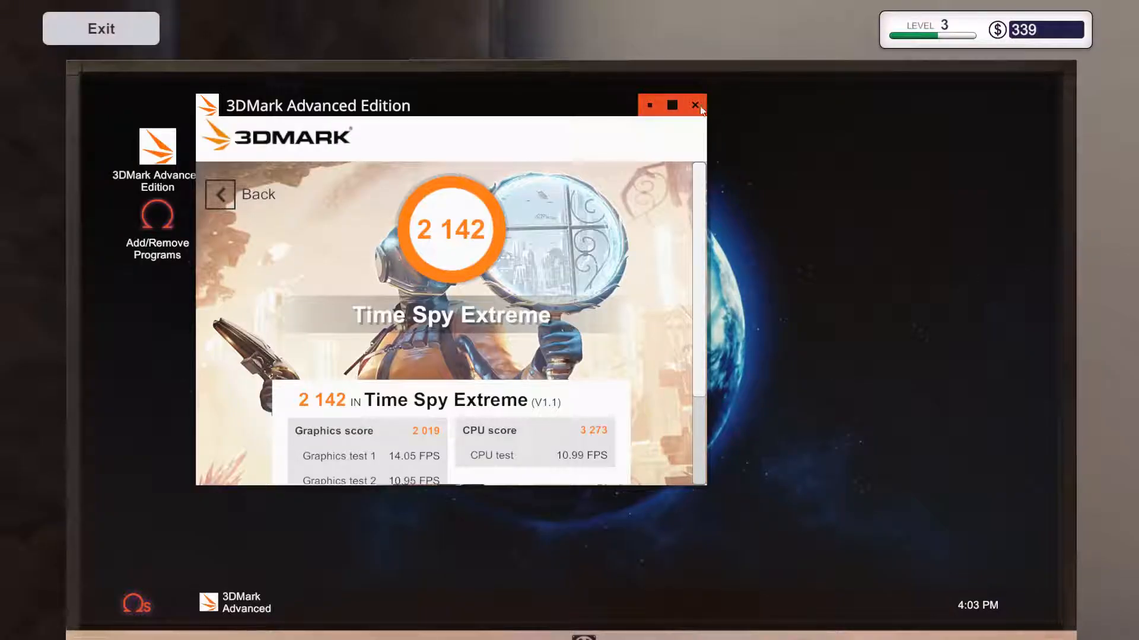
click(699, 105)
key(Escape)
Carry the finished customer PC into the hallway beside the outgoing boxes
right_click(569, 321)
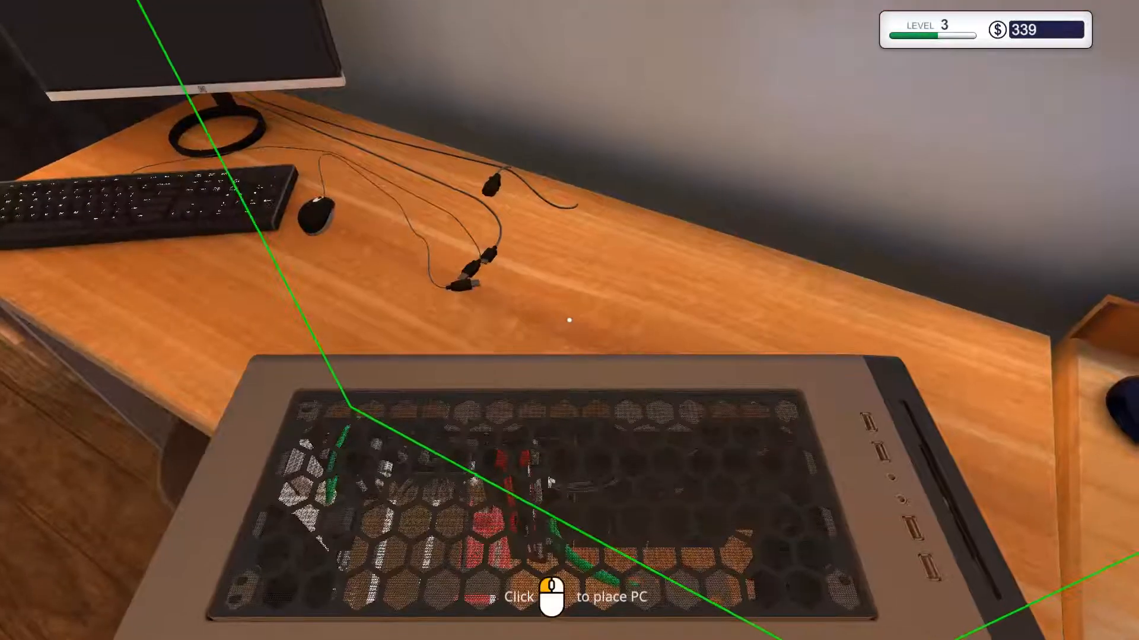
key(w)
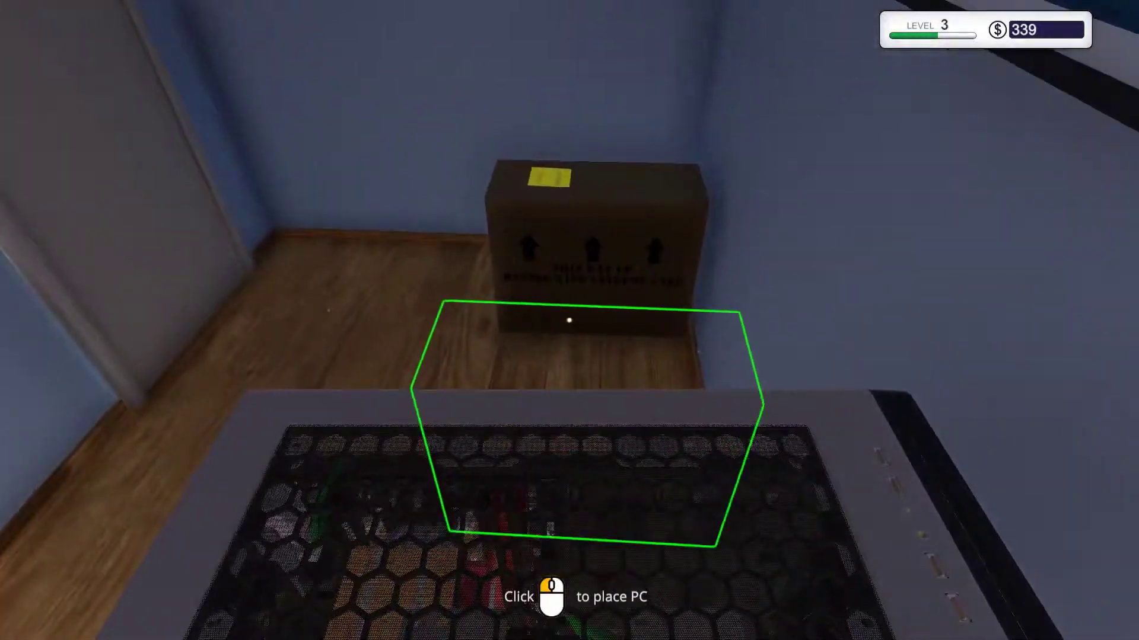
click(570, 320)
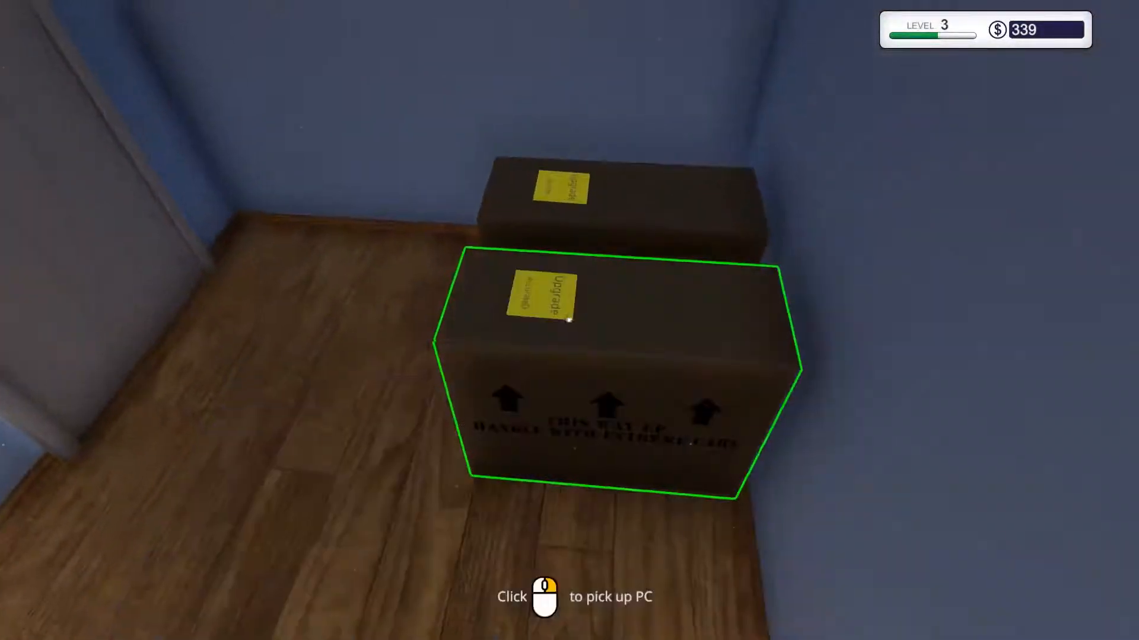
key(w)
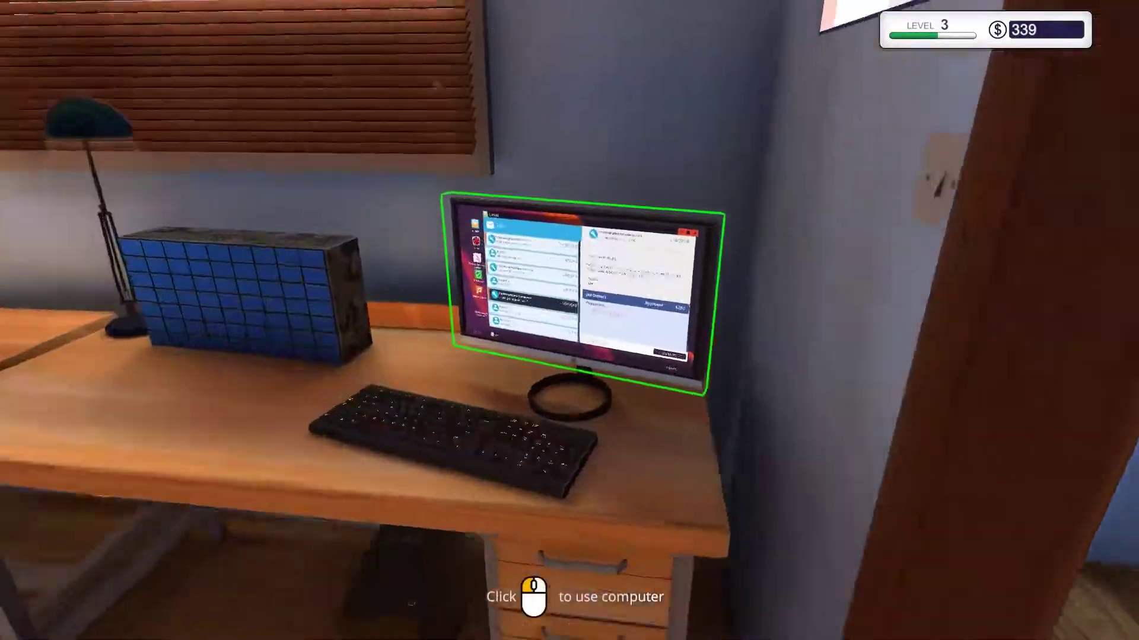
Collect payment for both finished jobs, raising the balance to $814, and discard their emails
click(569, 321)
click(966, 545)
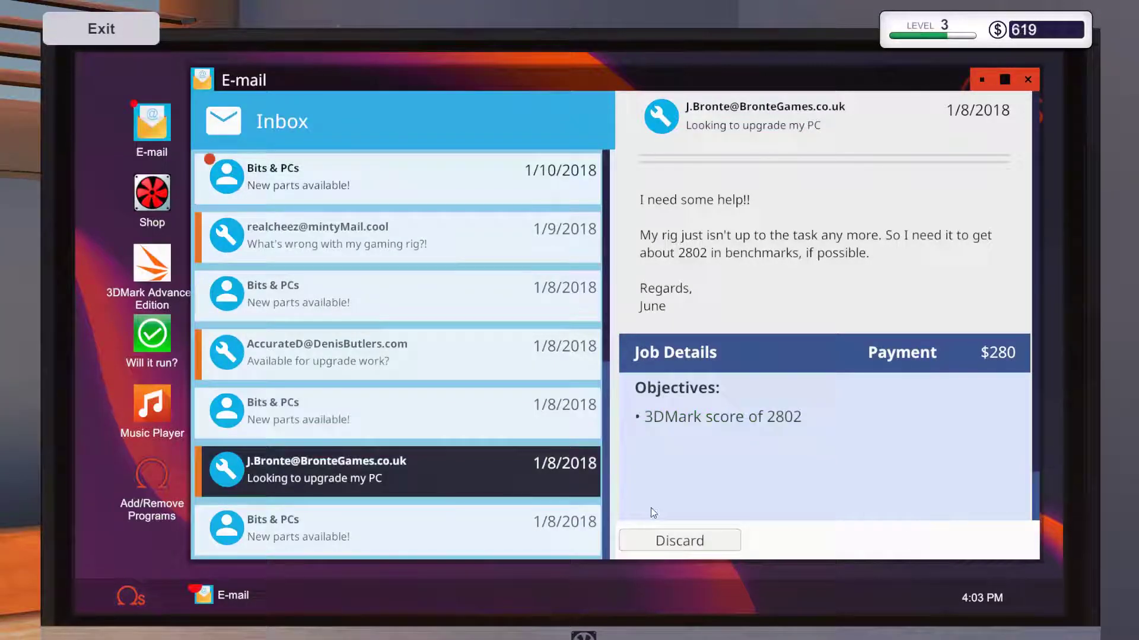
click(727, 539)
click(339, 354)
click(969, 537)
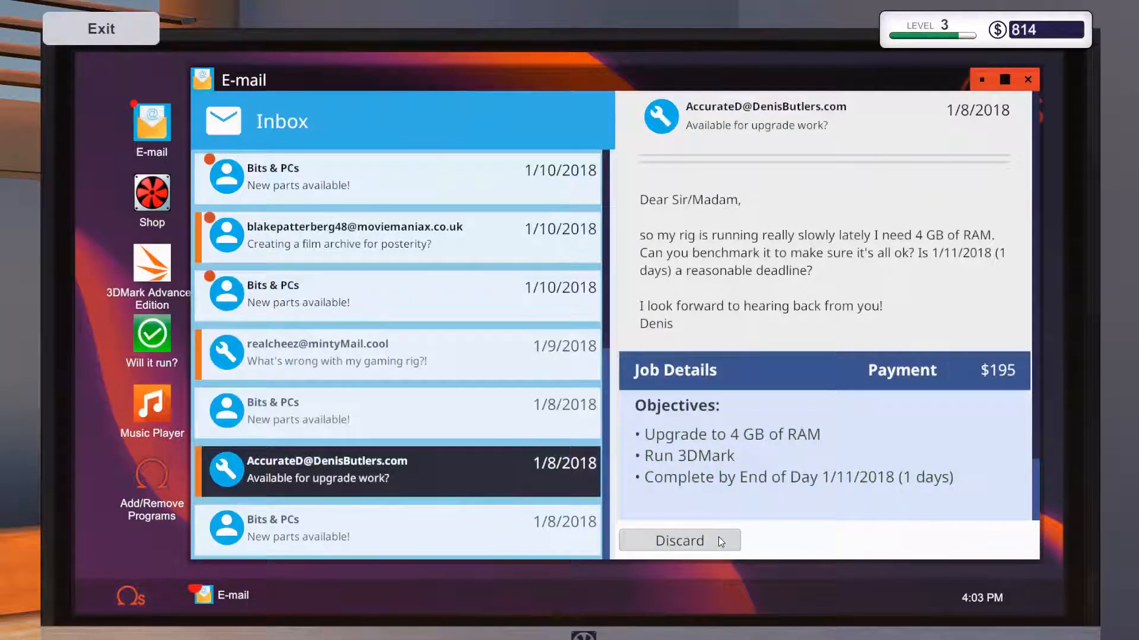
click(721, 542)
key(Escape)
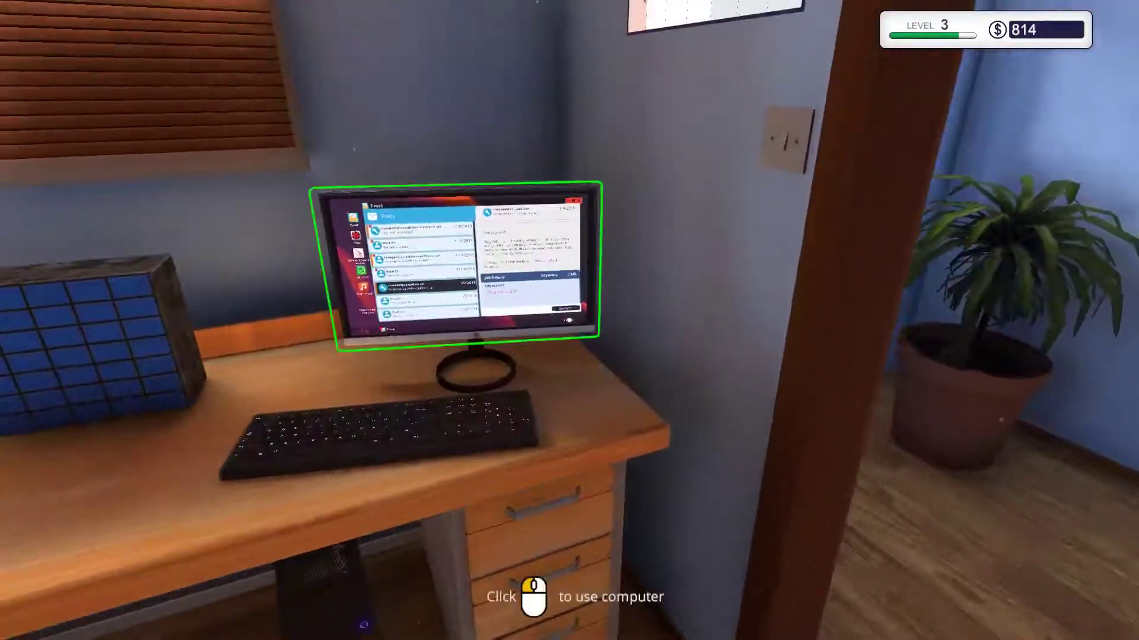
Read the new parts announcement and discard the film archive email
click(570, 320)
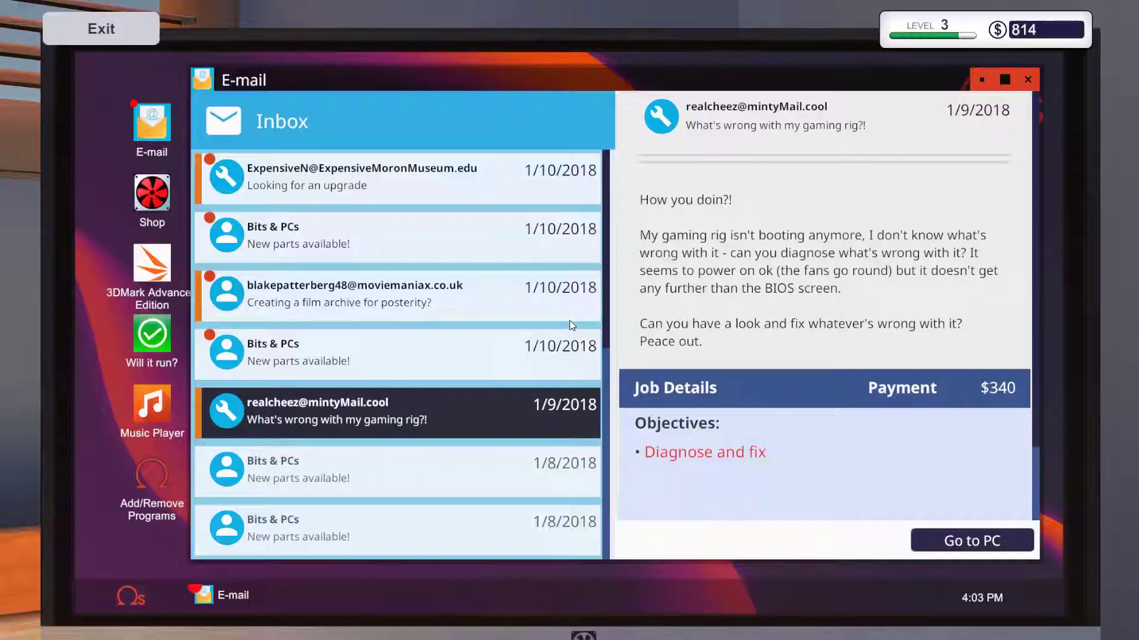
click(379, 309)
click(366, 342)
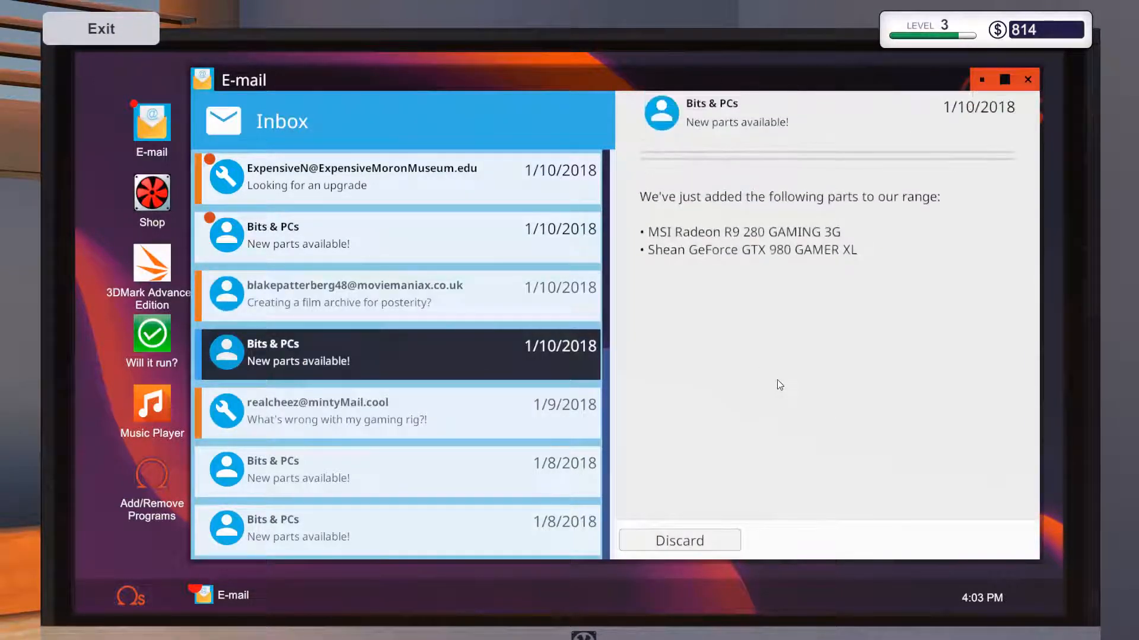
click(336, 344)
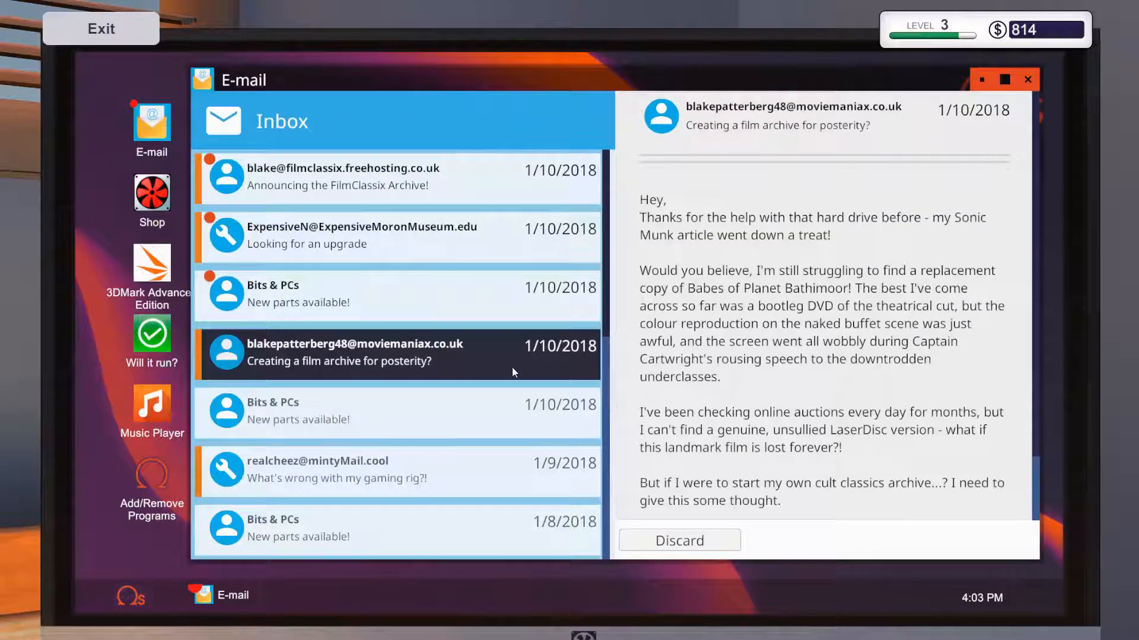
scroll(704, 342, down, 2)
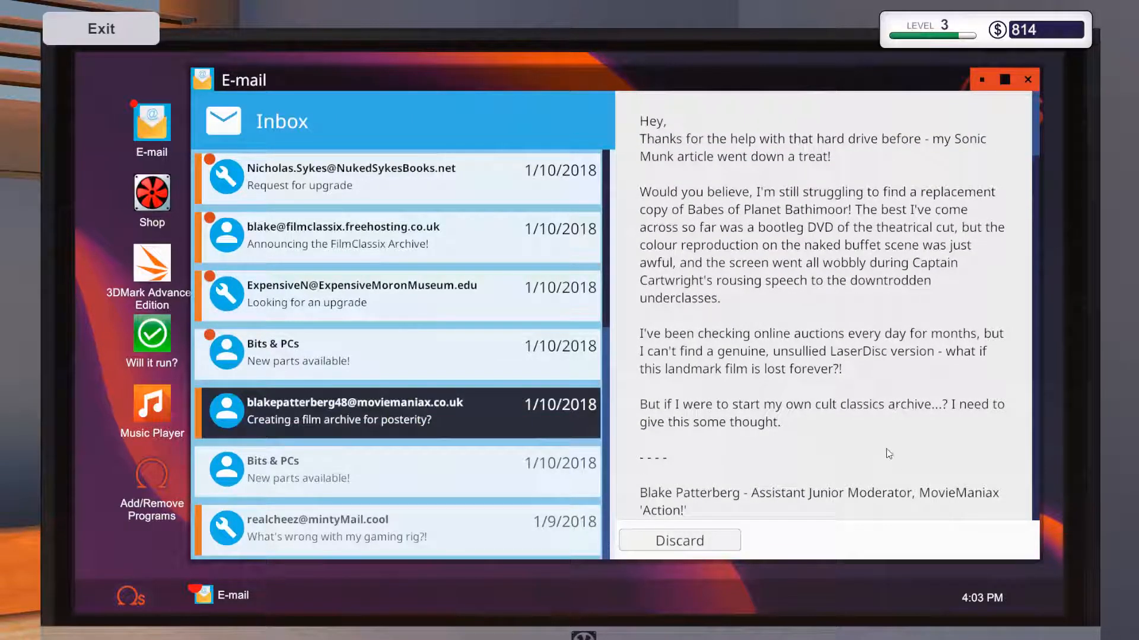
scroll(887, 454, down, 2)
scroll(804, 312, up, 2)
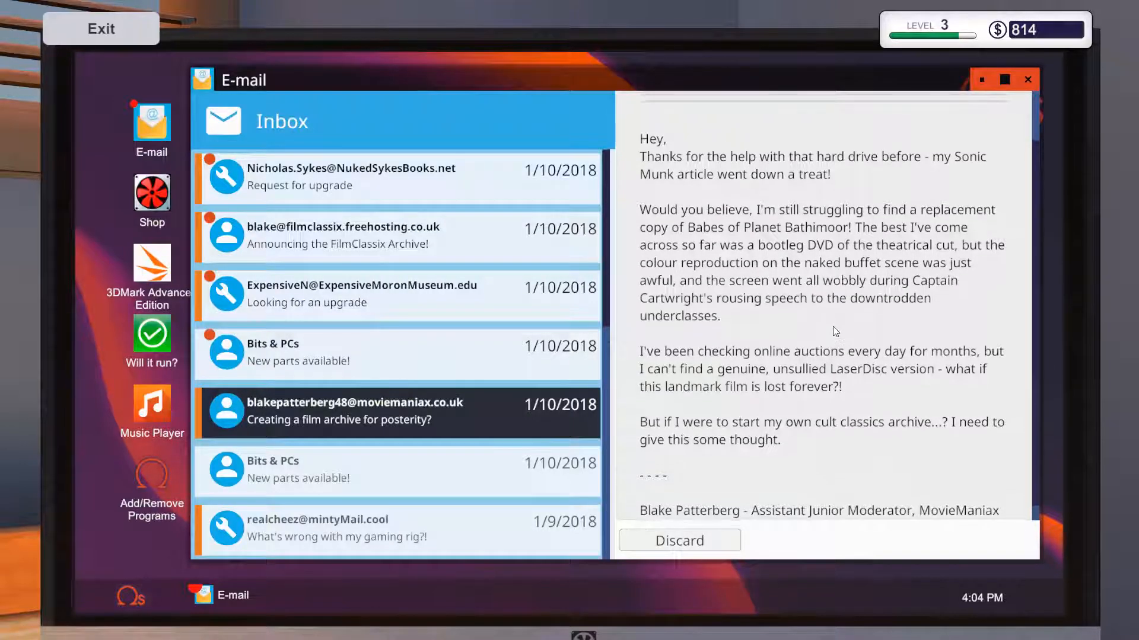
scroll(836, 294, up, 1)
scroll(854, 220, down, 2)
scroll(855, 220, up, 1)
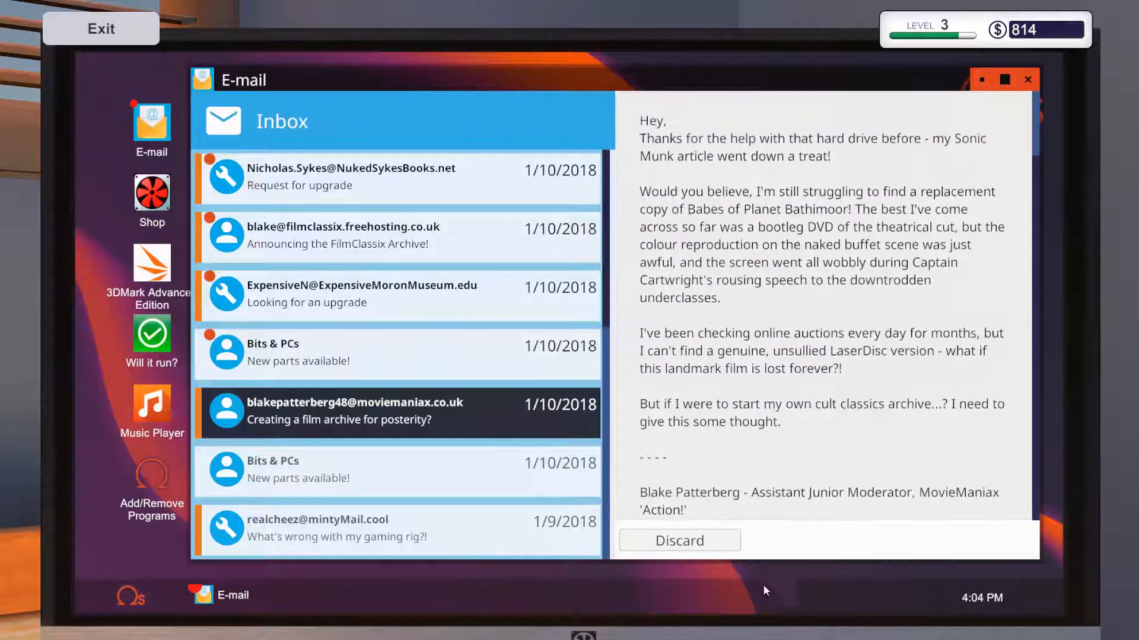
click(679, 541)
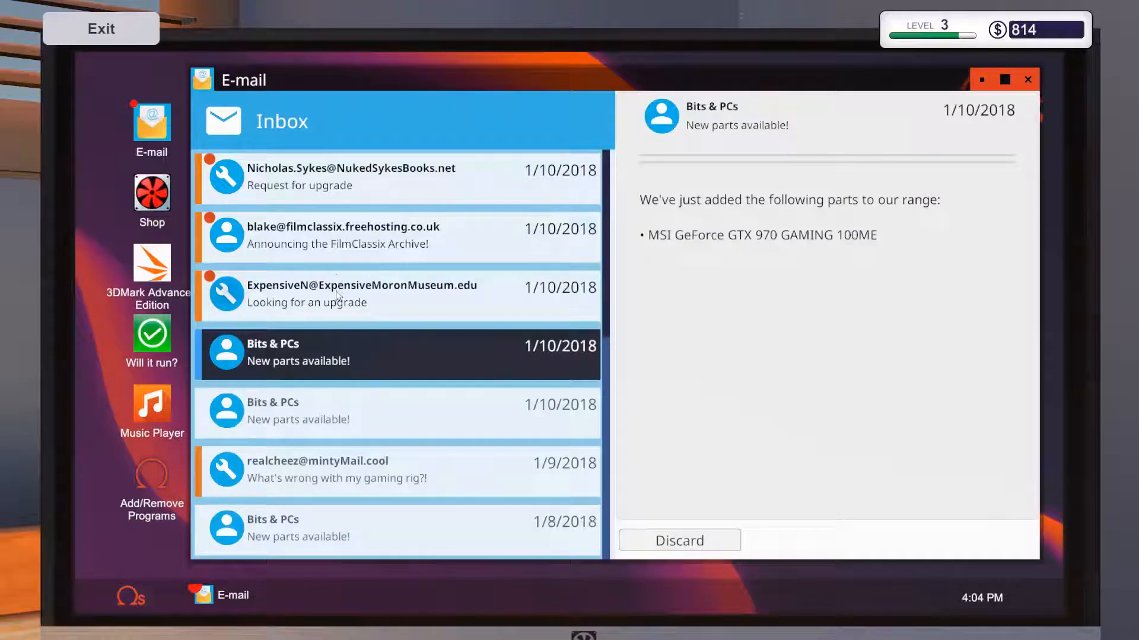
Accept both 4 GB RAM upgrade jobs and discard the archive announcement email
click(342, 304)
scroll(845, 481, down, 2)
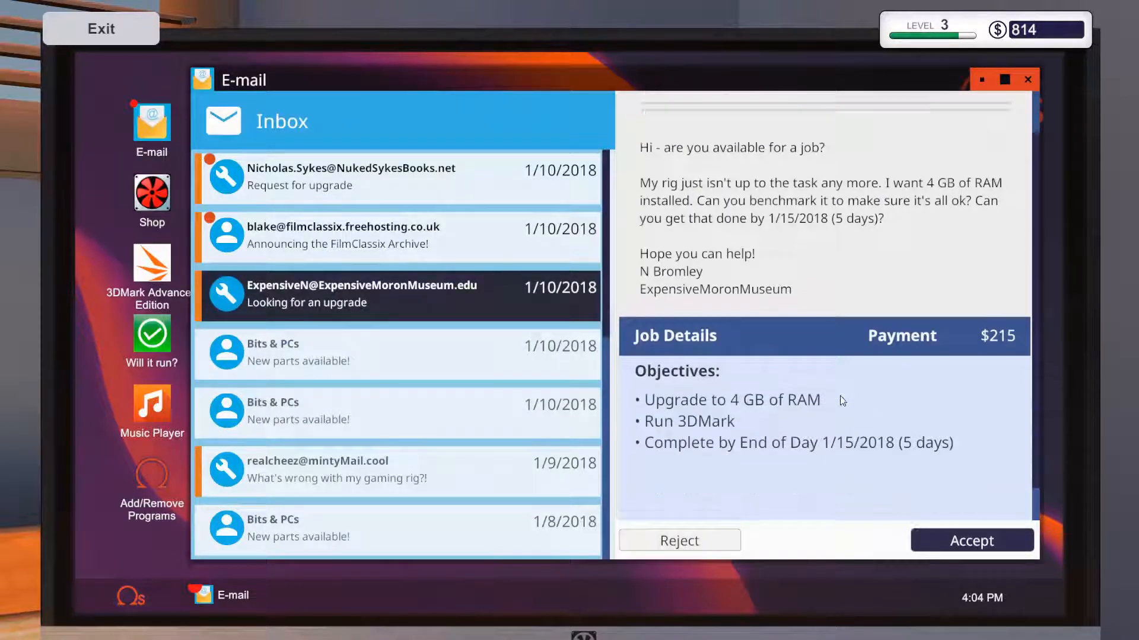
click(964, 544)
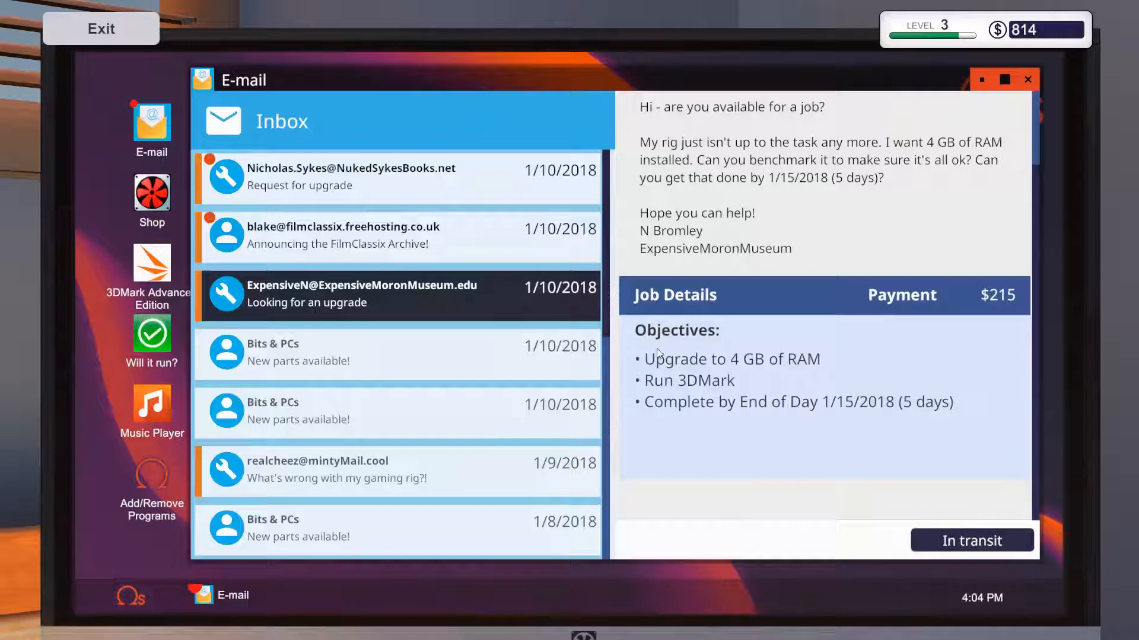
click(428, 247)
scroll(849, 392, down, 5)
scroll(858, 178, down, 4)
scroll(859, 156, up, 2)
click(703, 542)
click(375, 198)
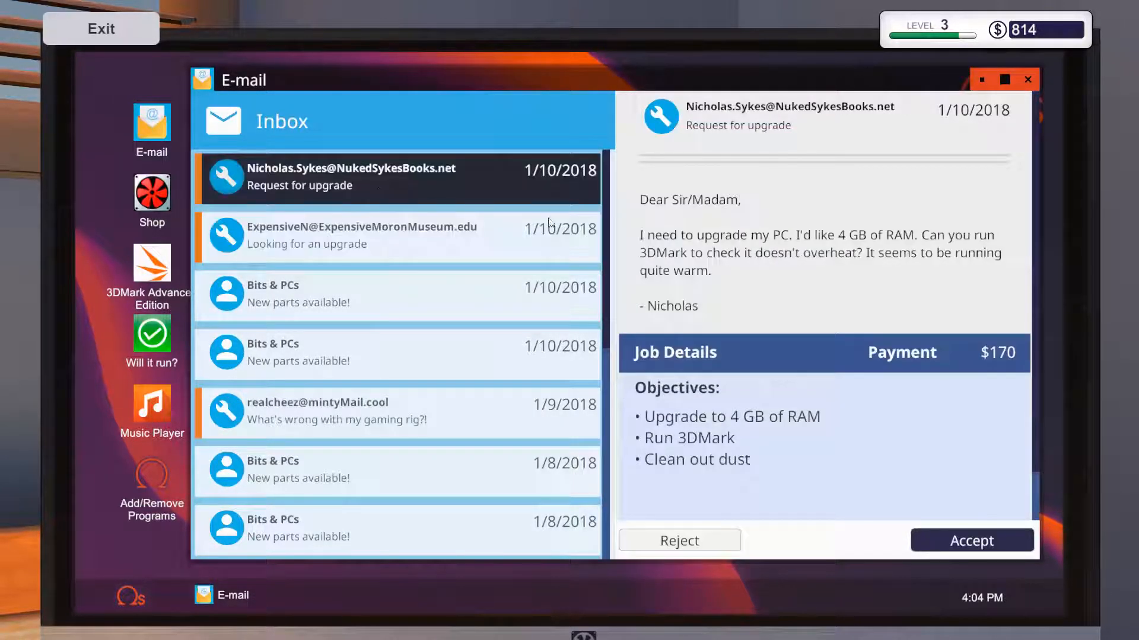
click(965, 545)
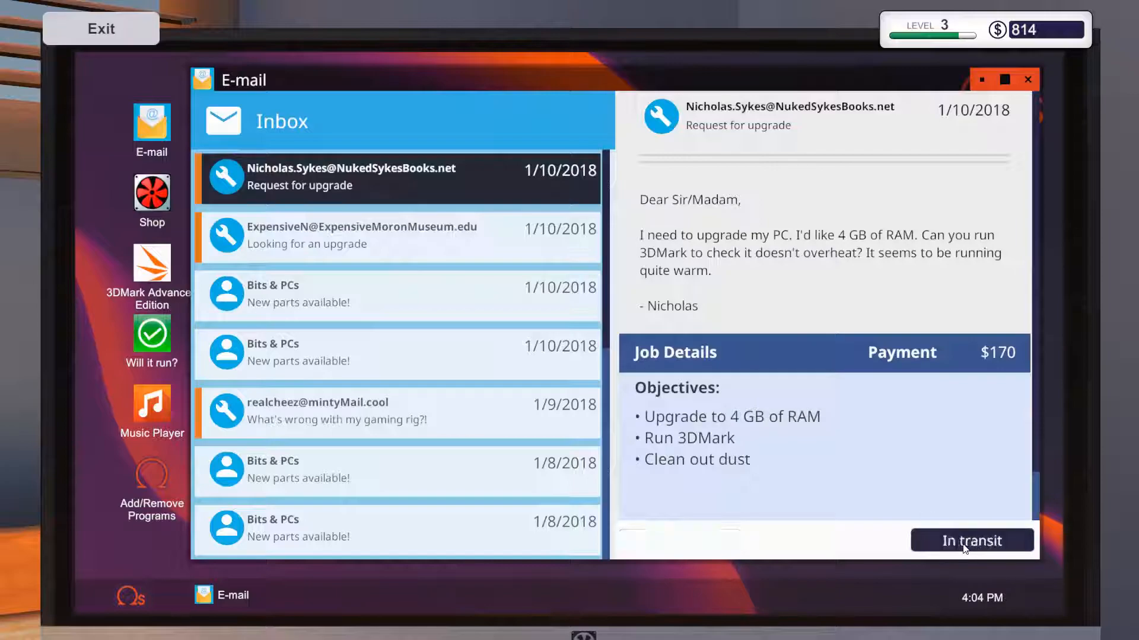
Buy two DFL MOTIV8OR 4 GB memory sticks from the Shop, dropping the balance to $664
click(153, 204)
click(761, 322)
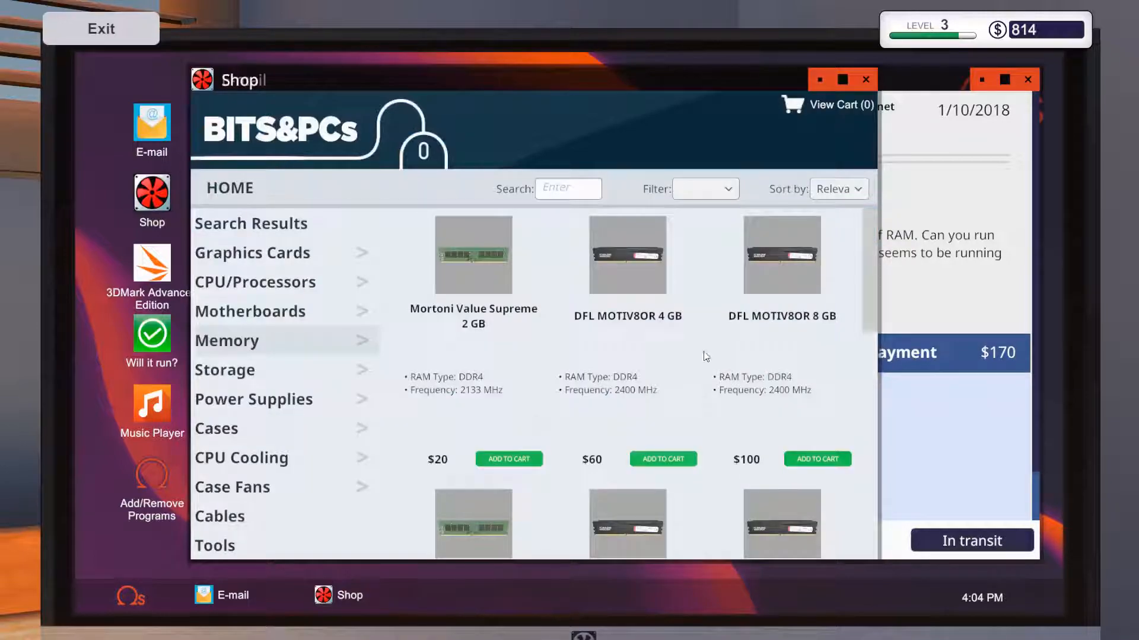
click(664, 458)
click(850, 103)
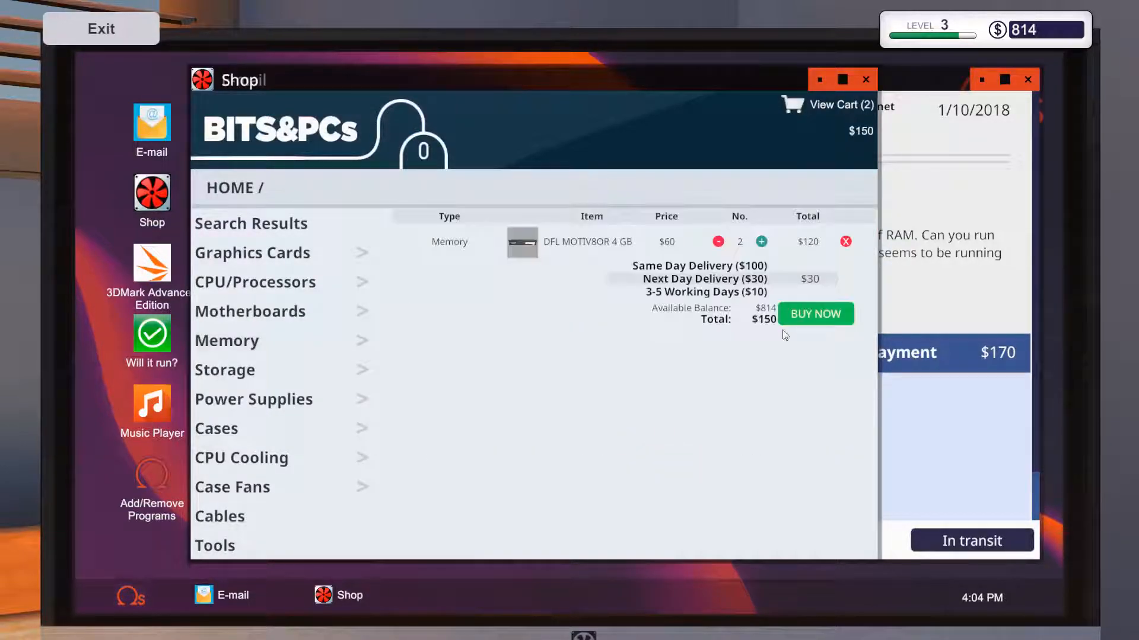
click(812, 314)
click(866, 80)
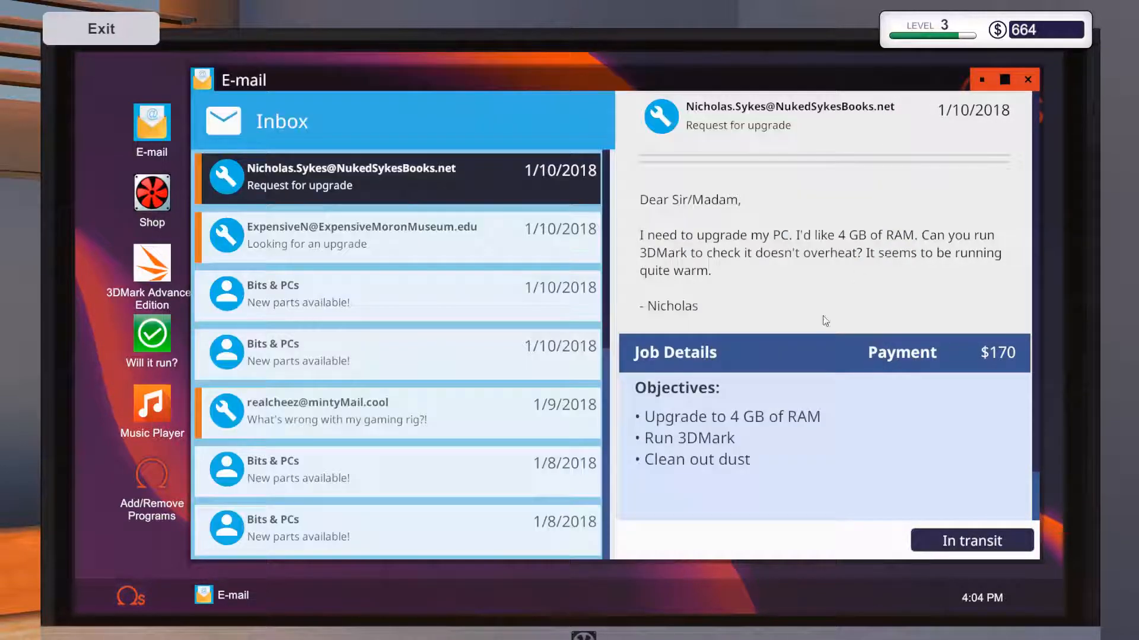
key(Escape)
key(w)
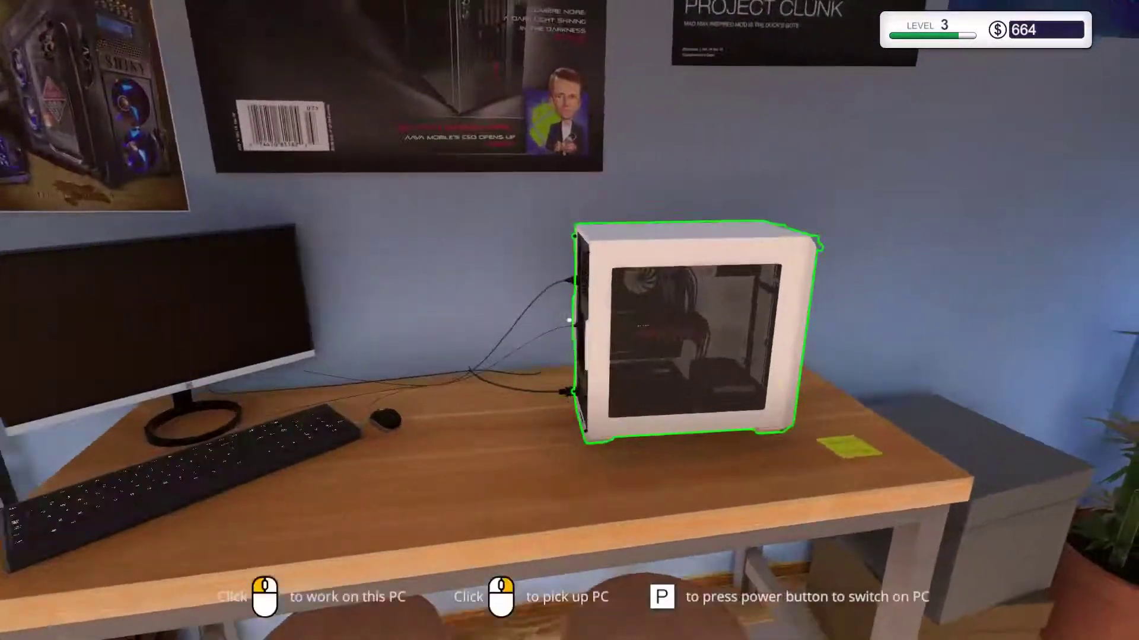
click(569, 320)
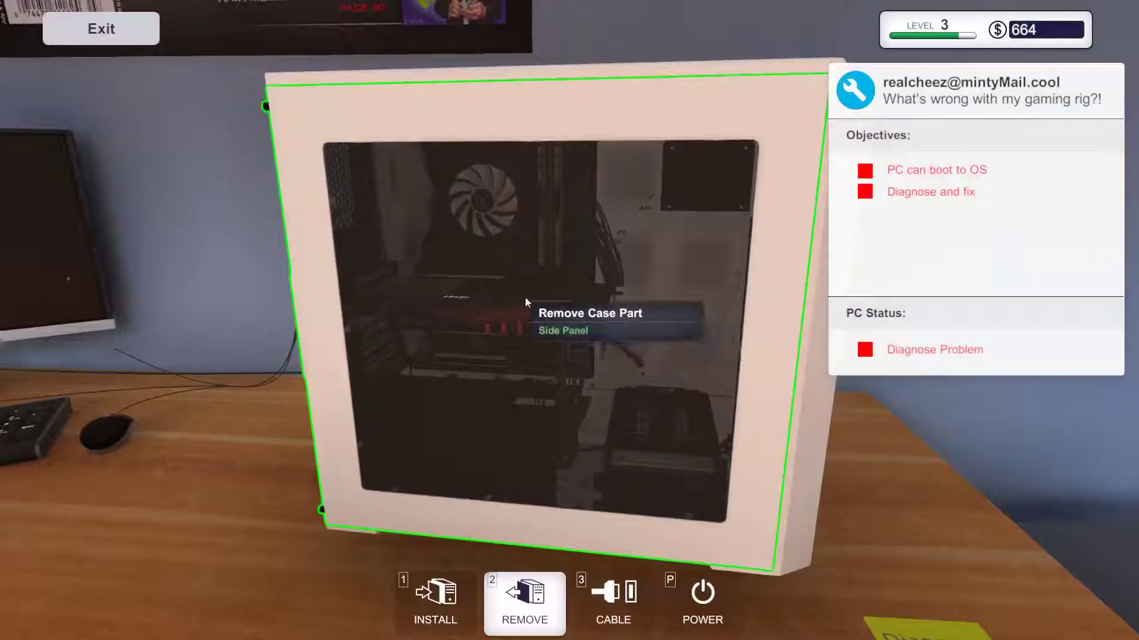
click(525, 303)
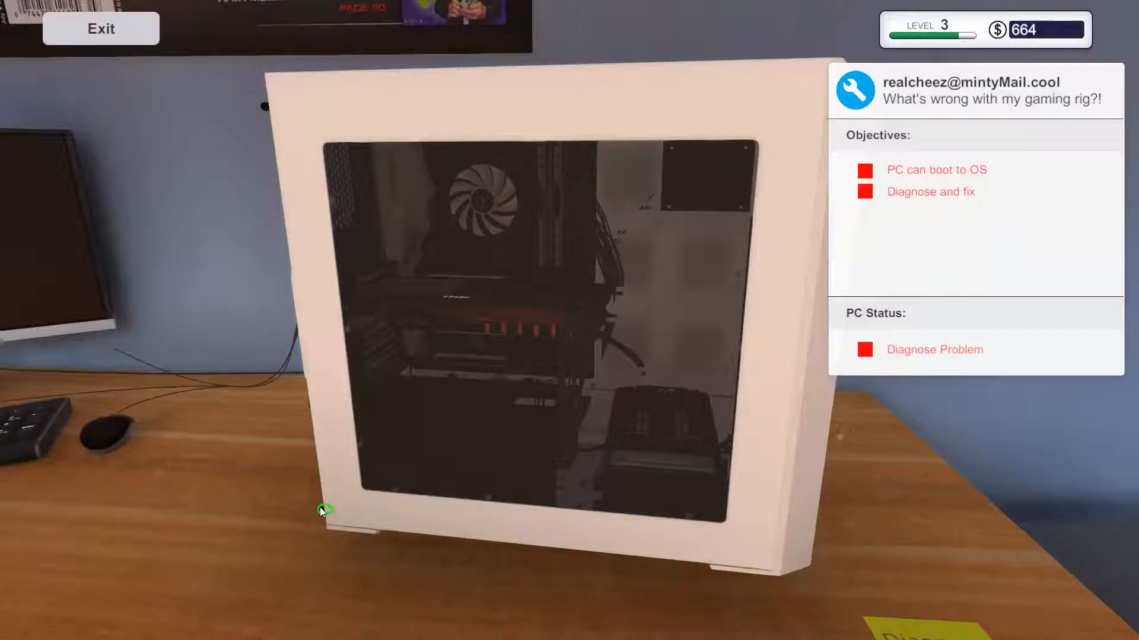
click(320, 508)
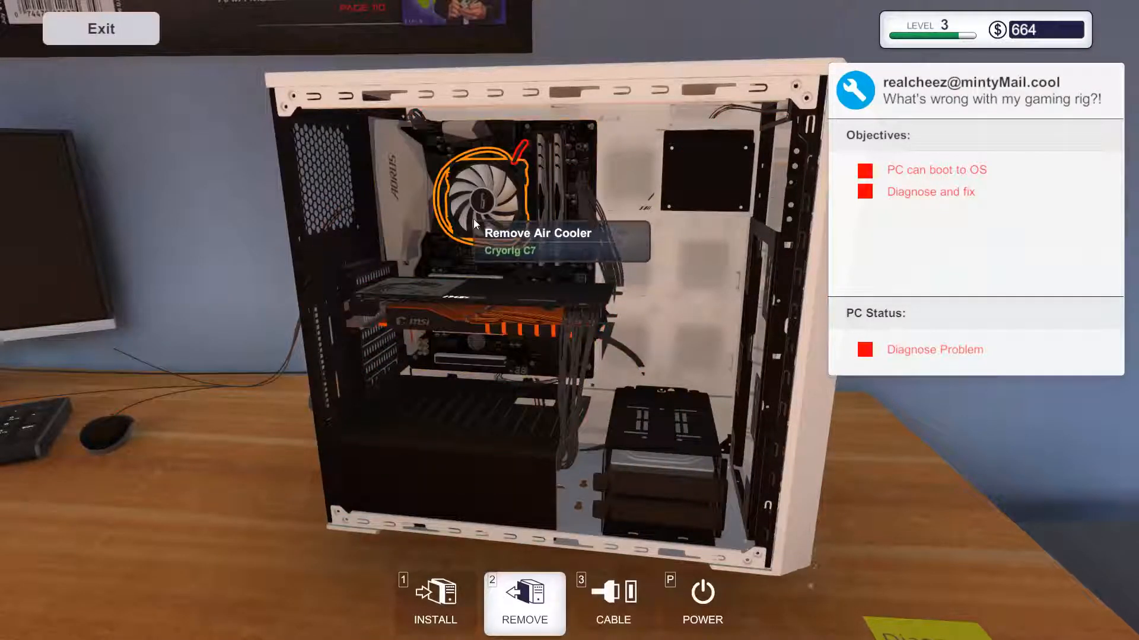
click(494, 195)
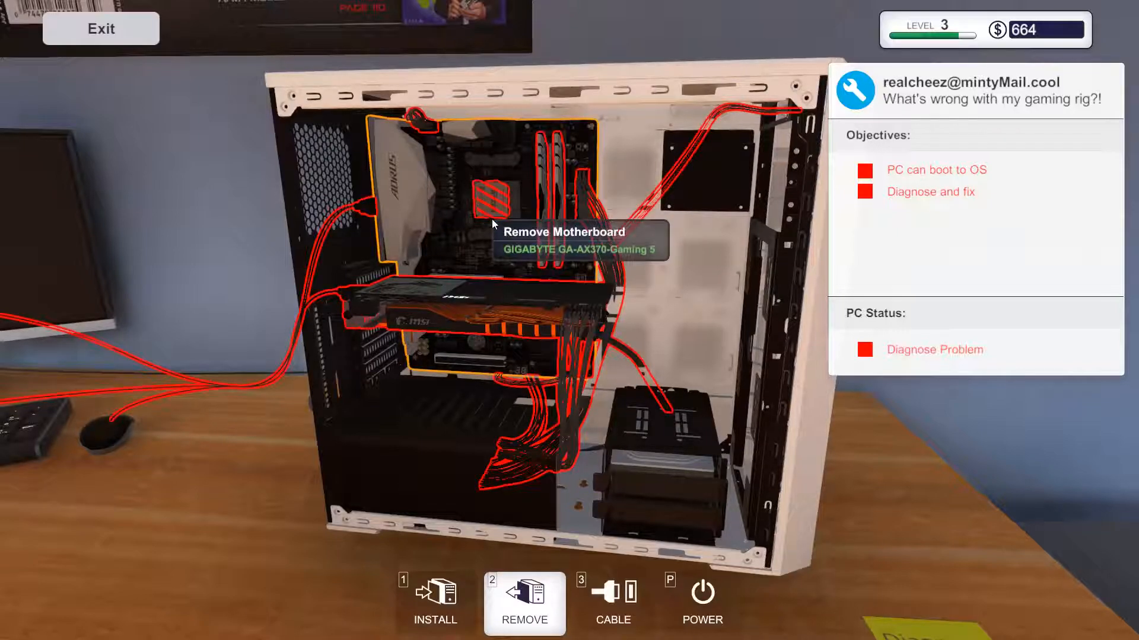
click(487, 193)
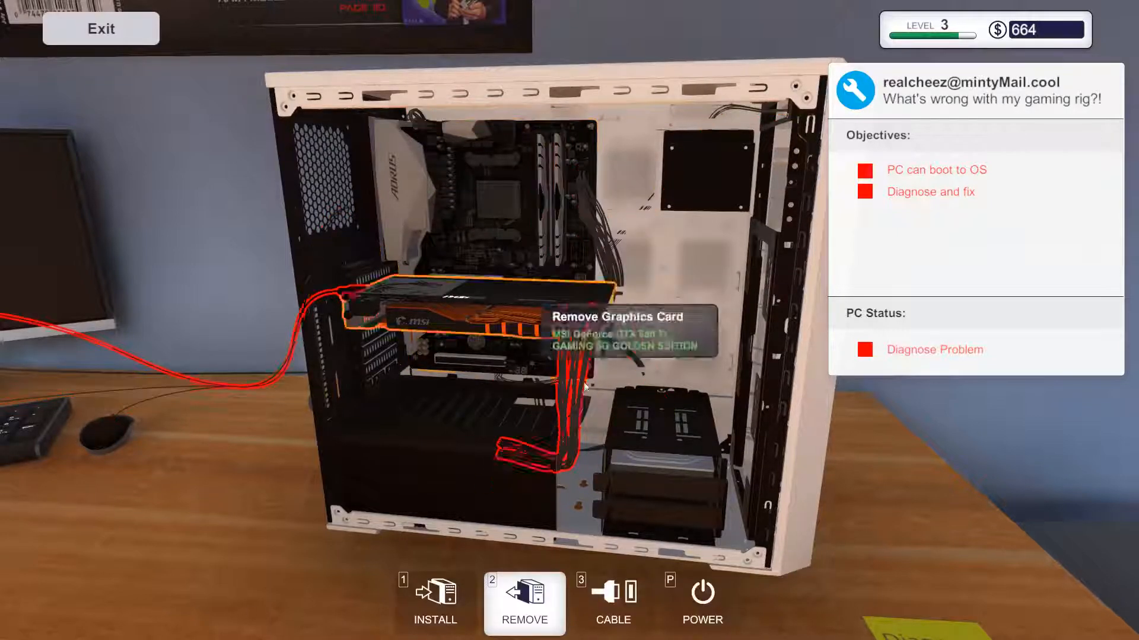
Find the removed Ryzen 5 1500X under CPU/Processors in Inventory, shown as broken
click(438, 598)
click(254, 584)
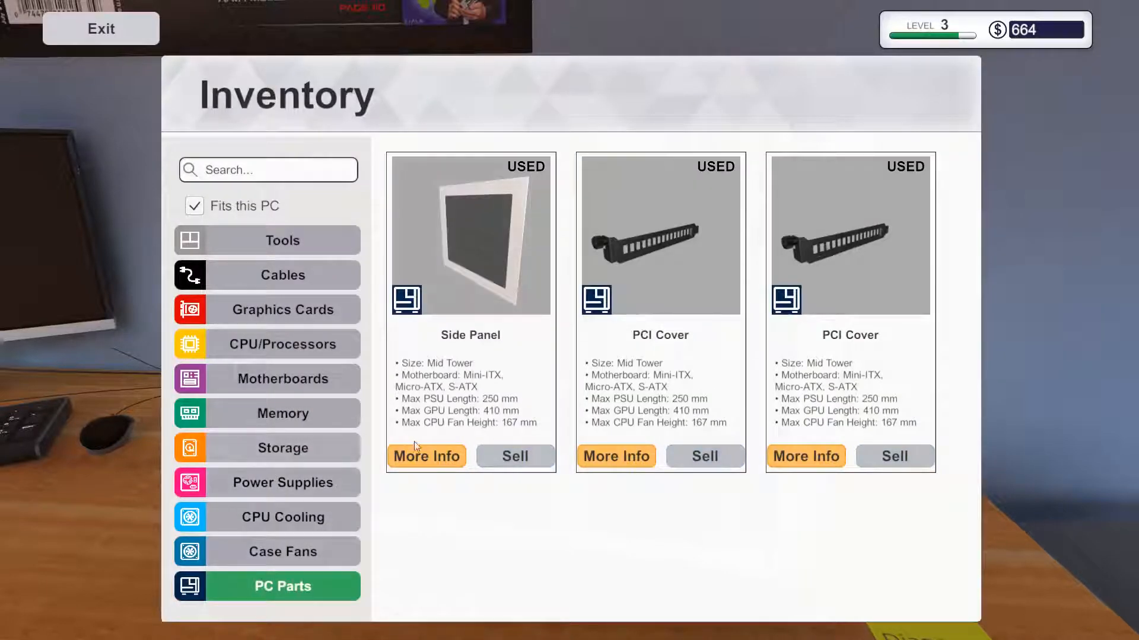
click(275, 347)
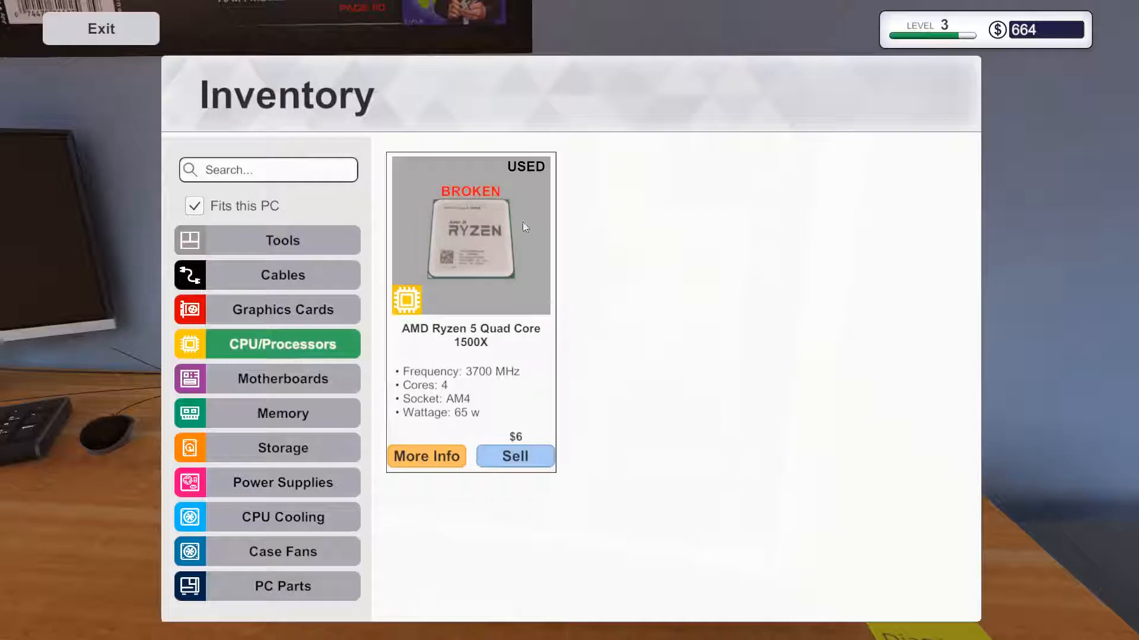
click(525, 228)
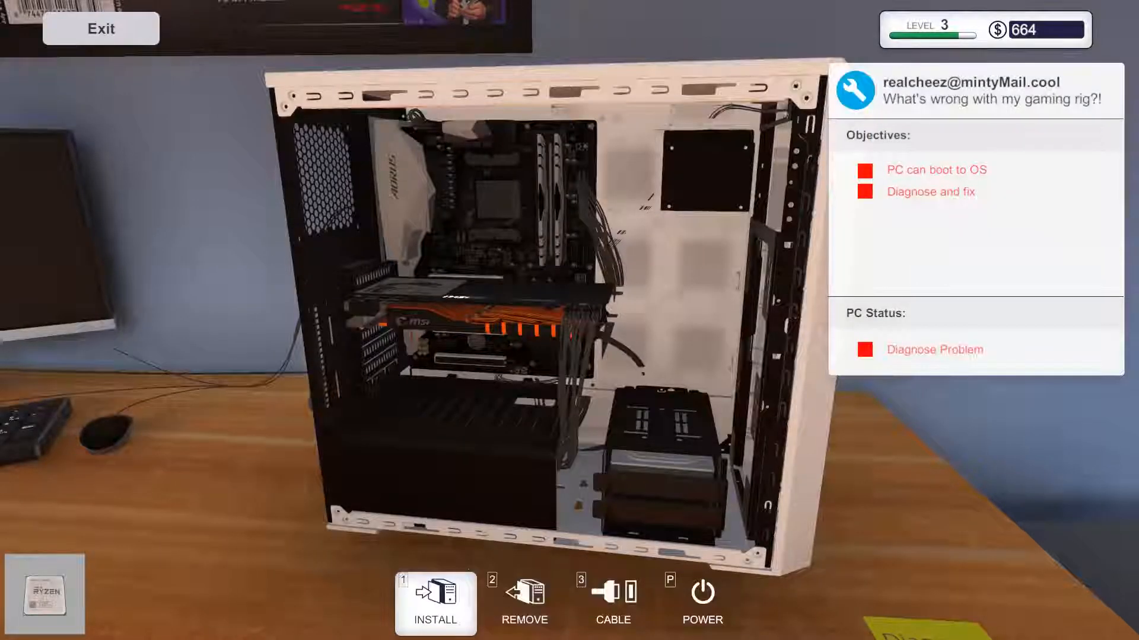
Step away to the desk computer and return to the customer PC
key(Escape)
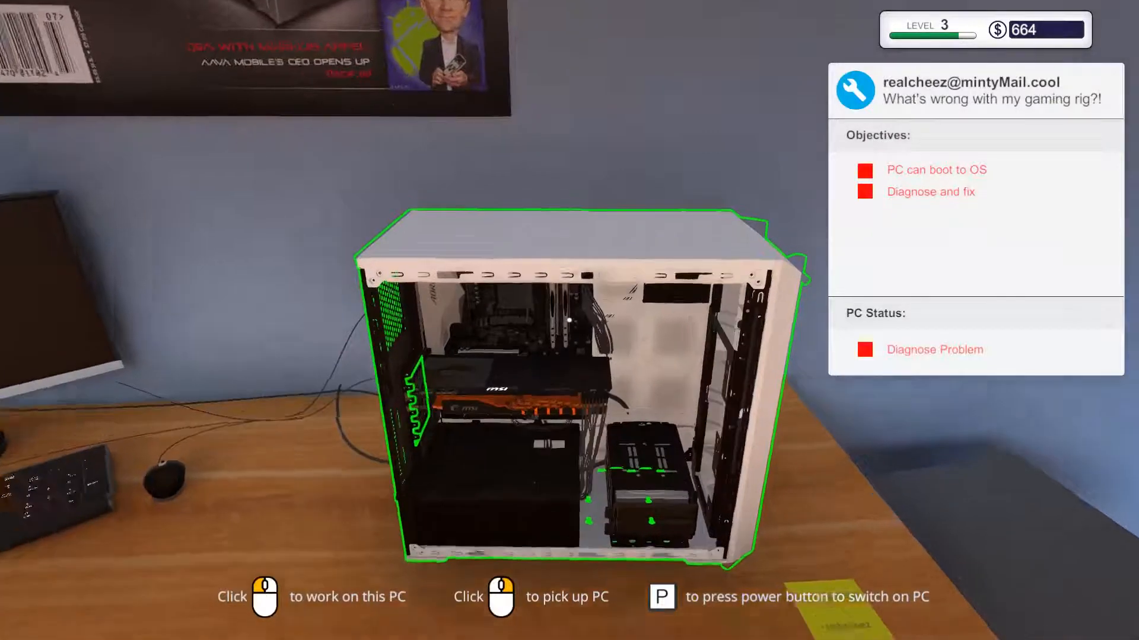
key(s)
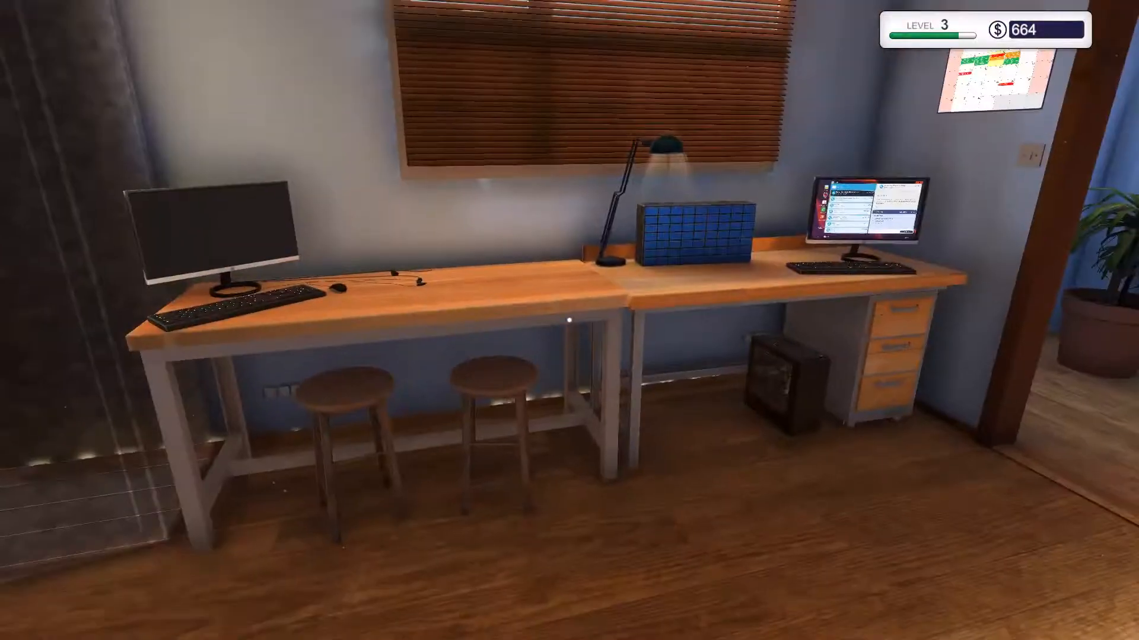
key(Escape)
key(Escape)
key(w)
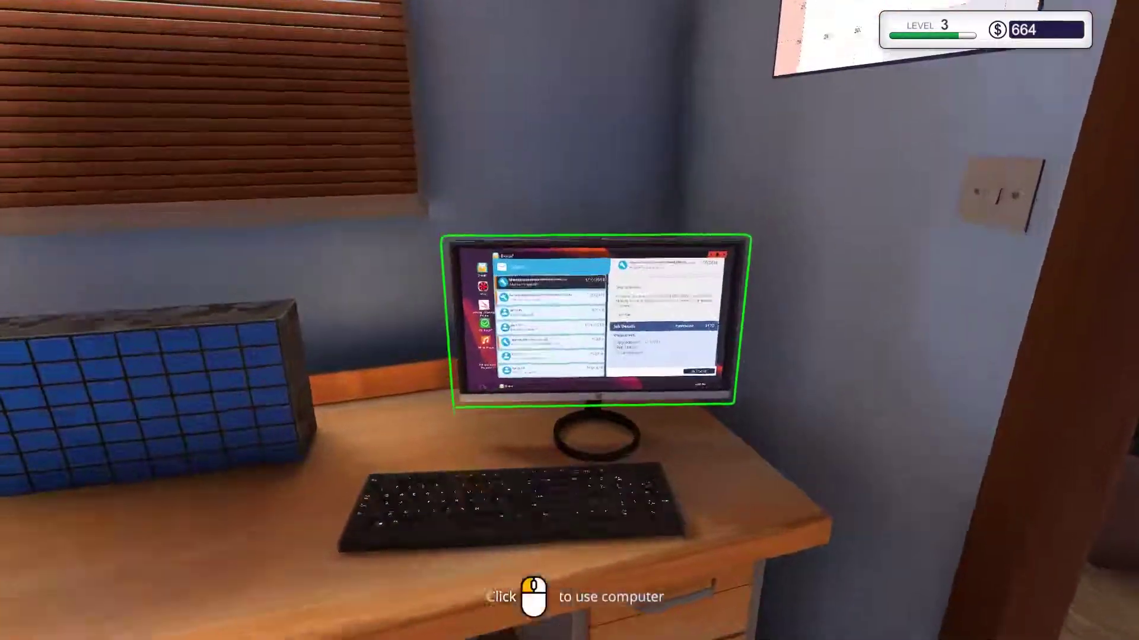
click(569, 320)
key(Escape)
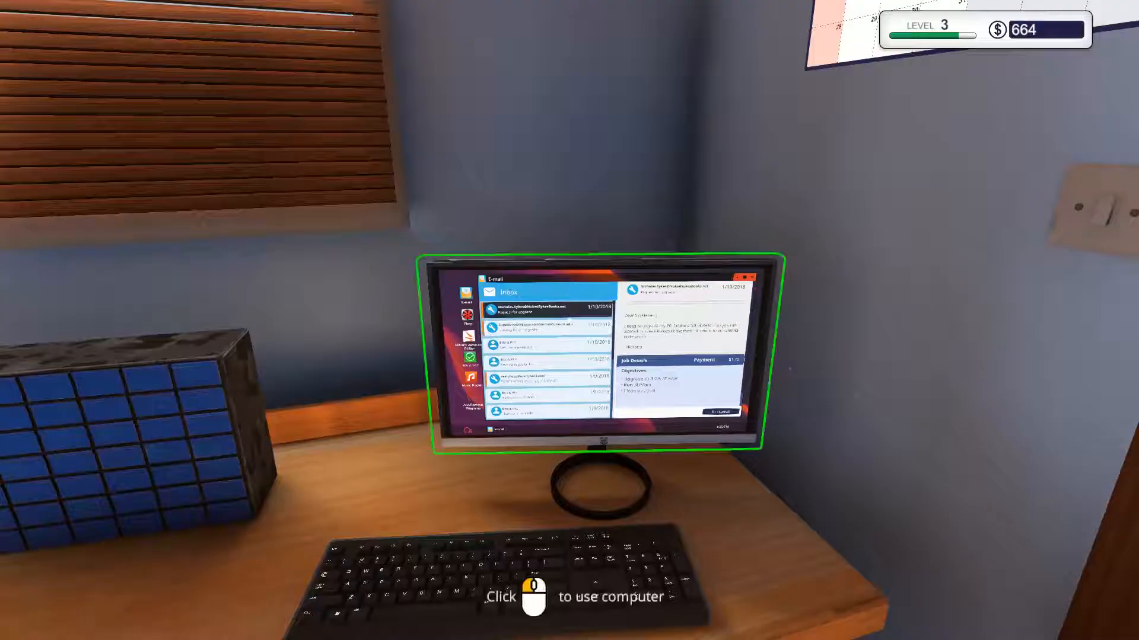
key(s)
key(w)
Check CPU/Processors in Inventory to confirm the Ryzen 5 Quad Core 1500X is broken
click(569, 320)
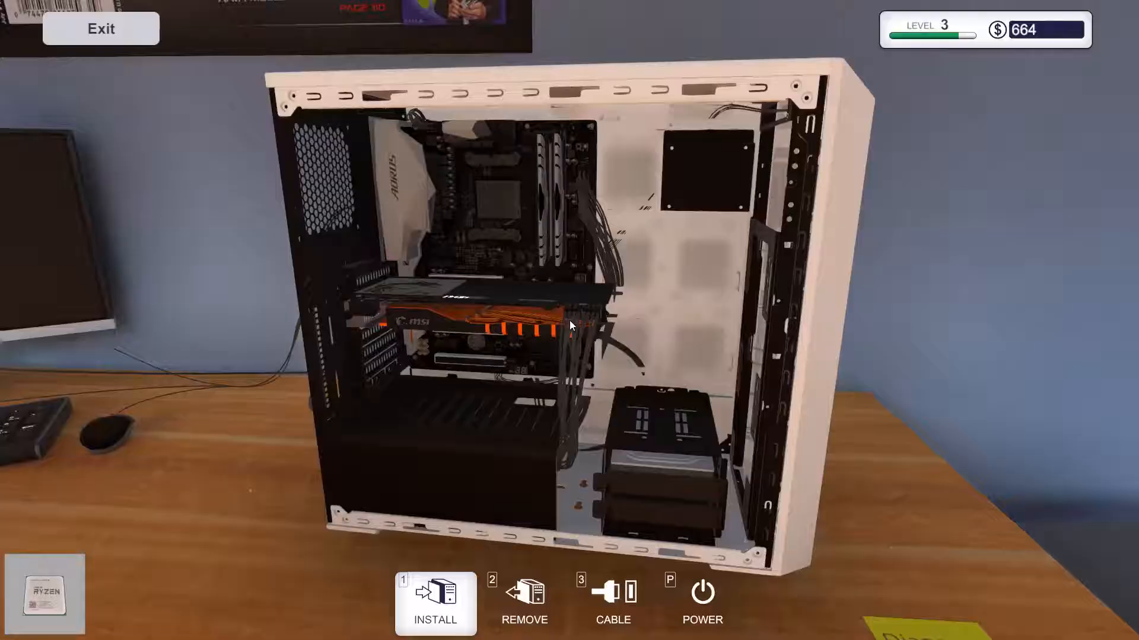
key(Escape)
key(Tab)
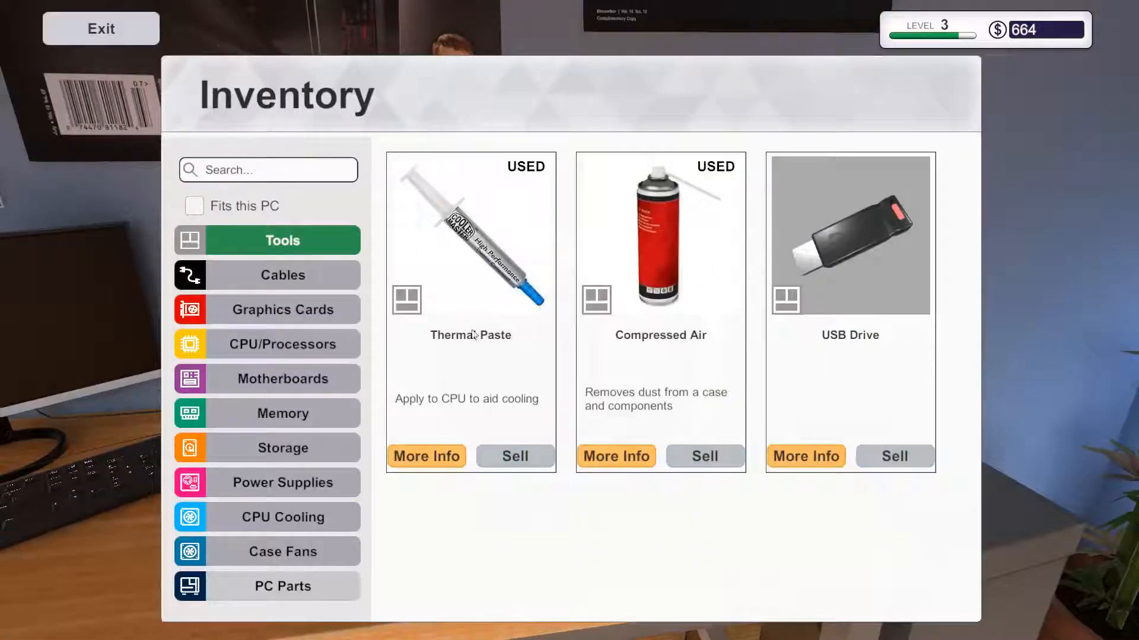
click(294, 340)
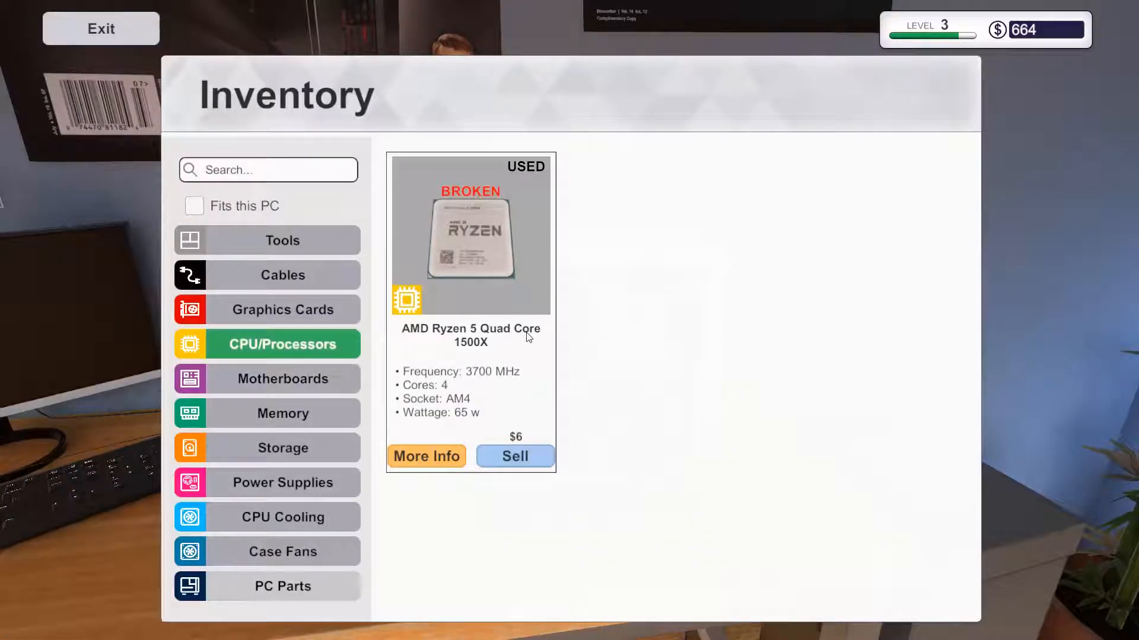
key(Tab)
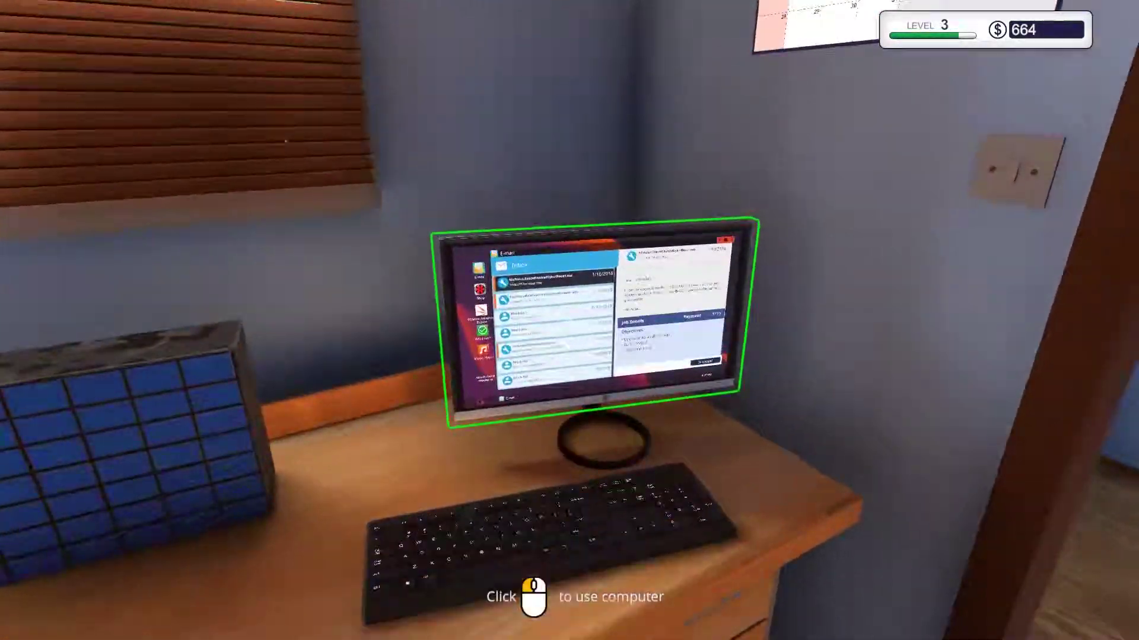
Find the AMD Ryzen 5 Quad Core 1500X under CPU/Processors in the Shop
click(569, 321)
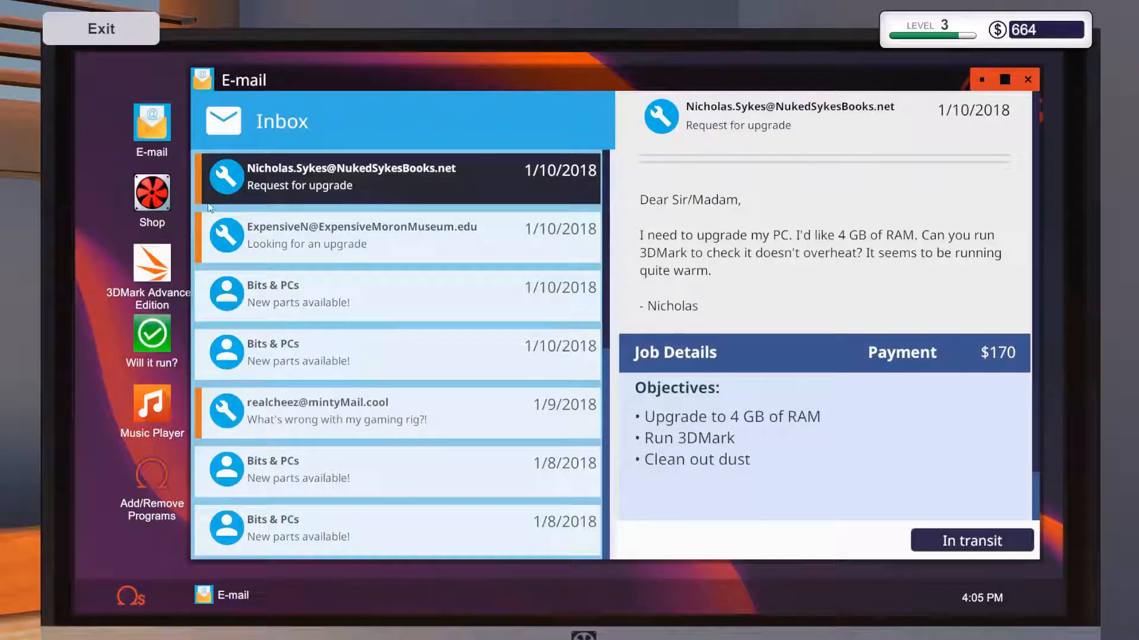
click(159, 186)
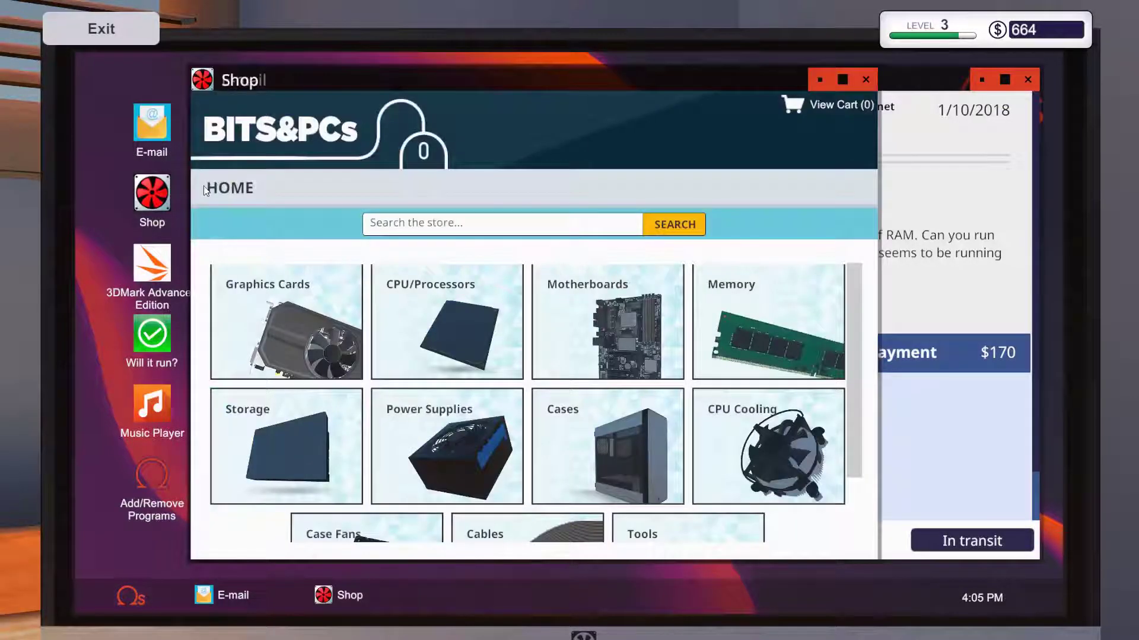
click(444, 319)
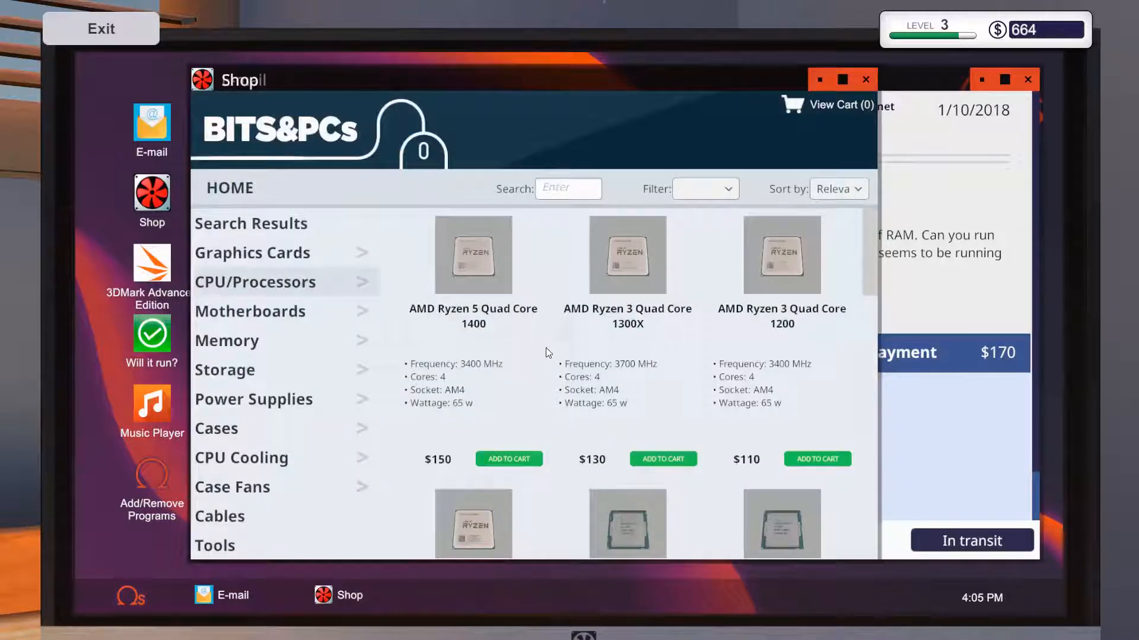
scroll(727, 331, down, 1)
scroll(727, 331, down, 1)
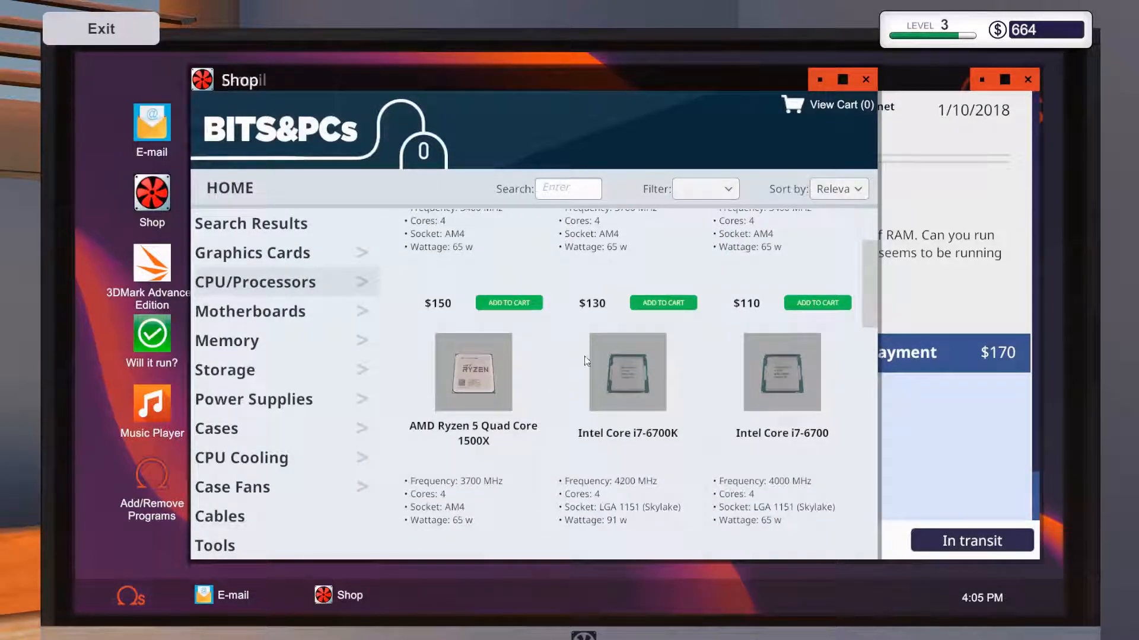
click(481, 372)
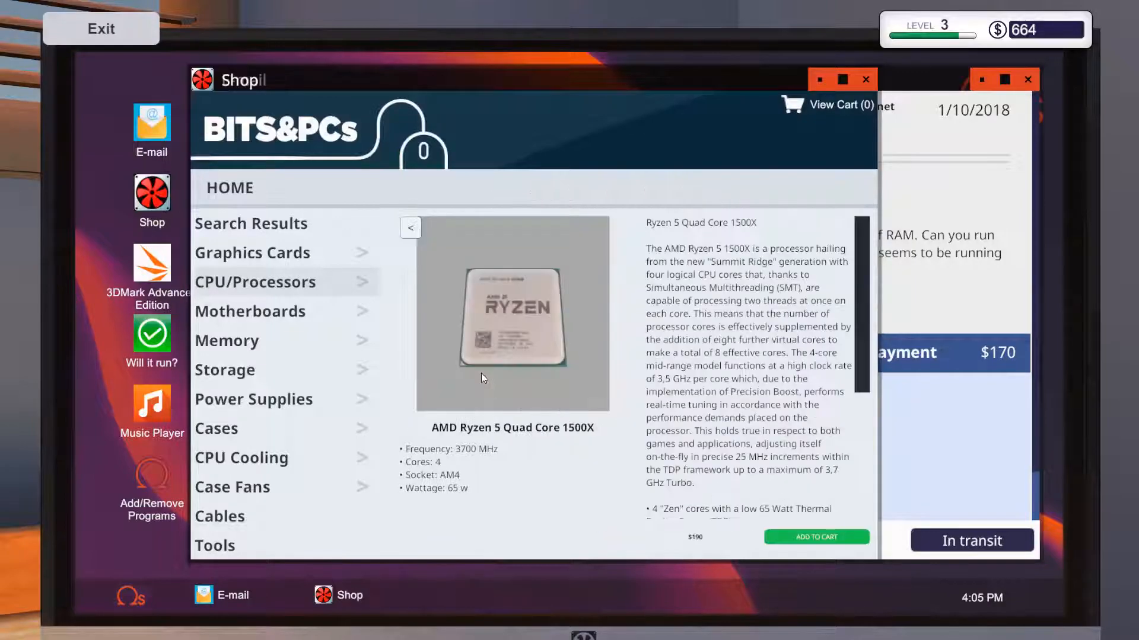
Buy the replacement Ryzen 5 1500X for next-day delivery, leaving $444
click(826, 537)
click(829, 106)
click(808, 323)
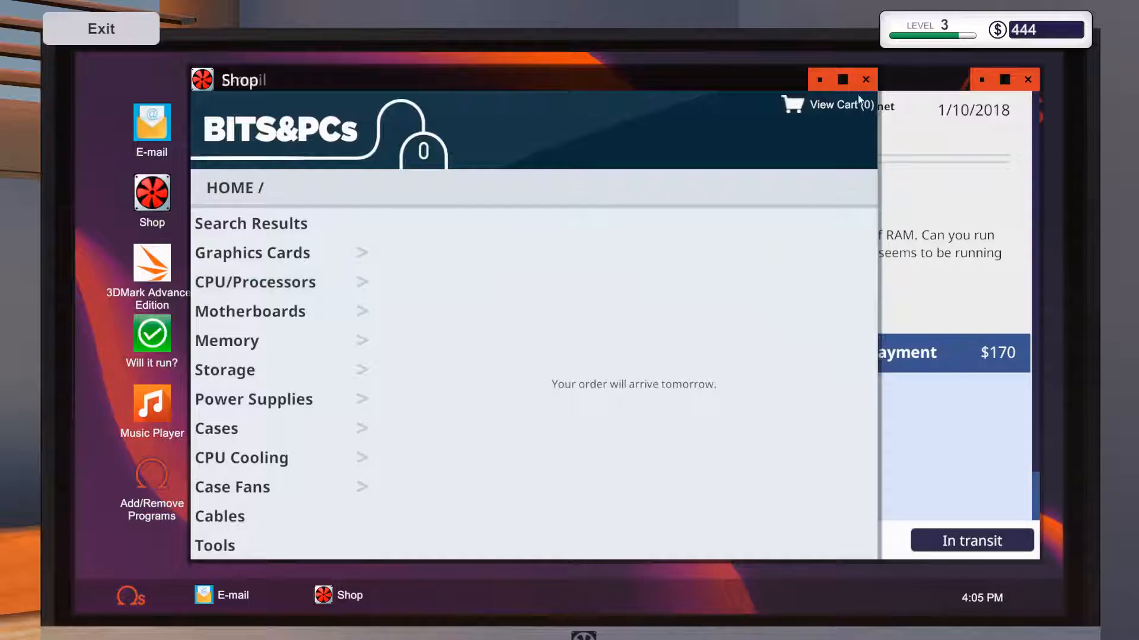
click(865, 80)
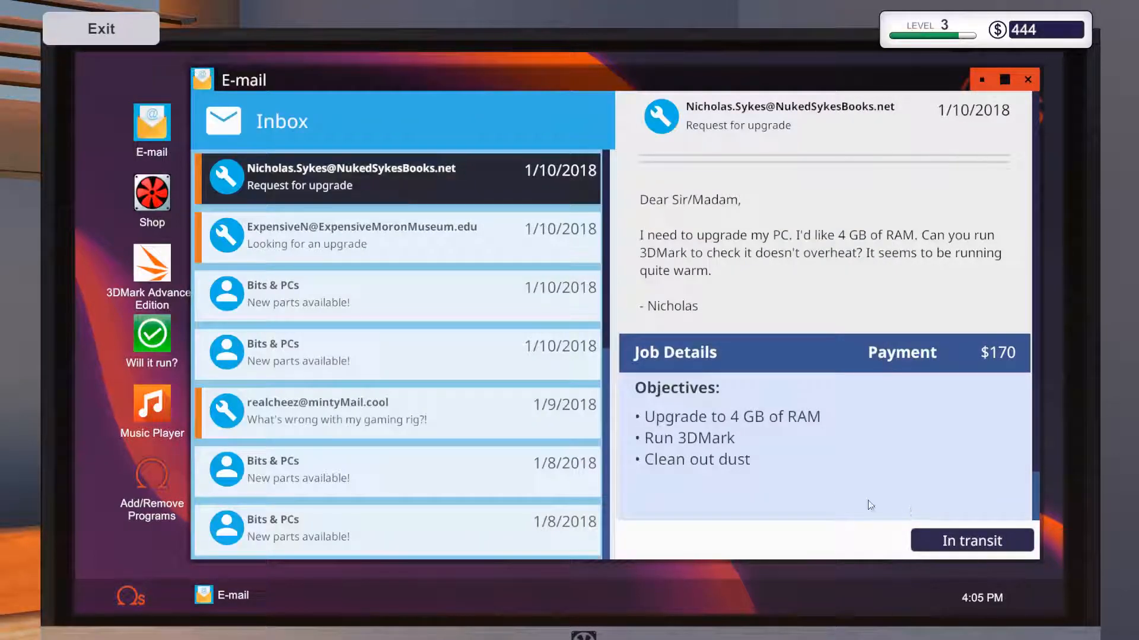
Review the gaming rig repair job email and check the January calendar before heading to the hallway
click(369, 232)
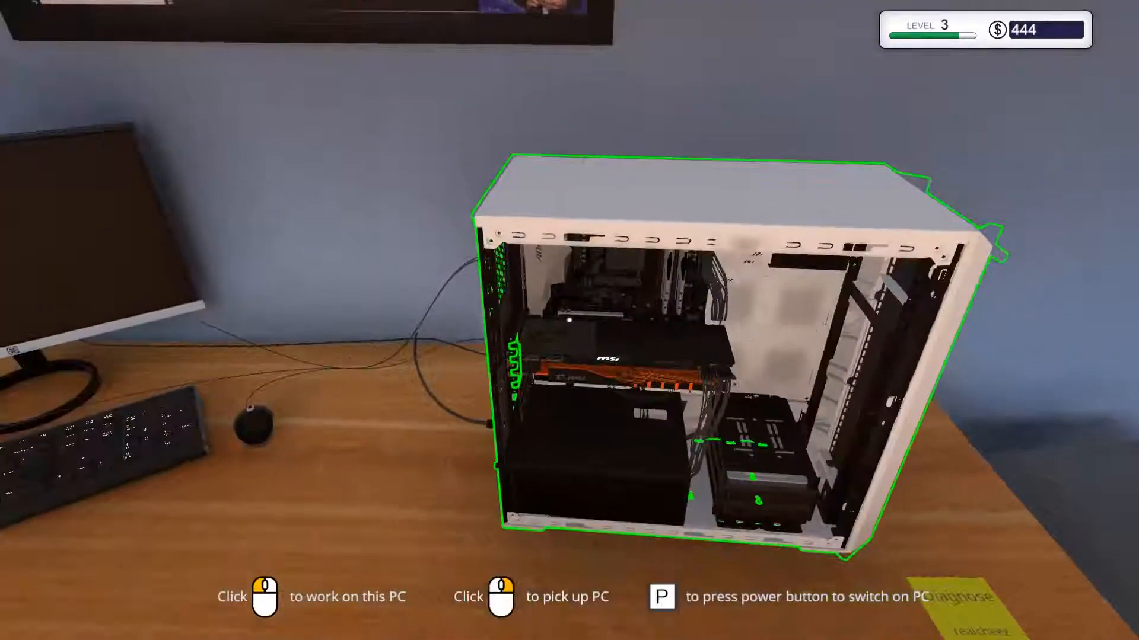
key(w)
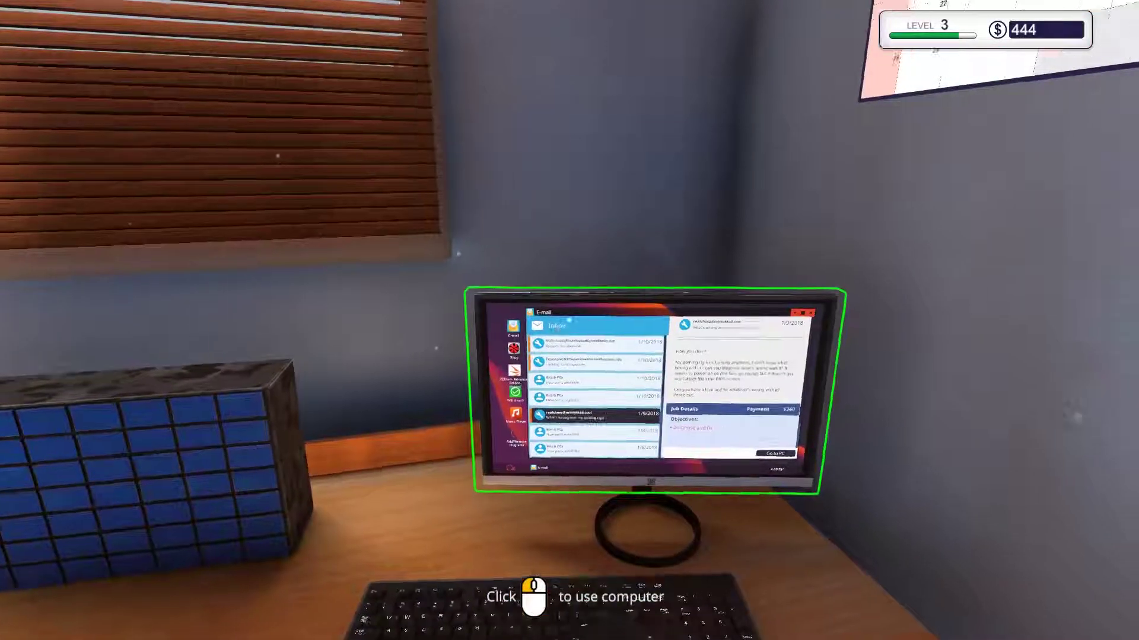
click(569, 321)
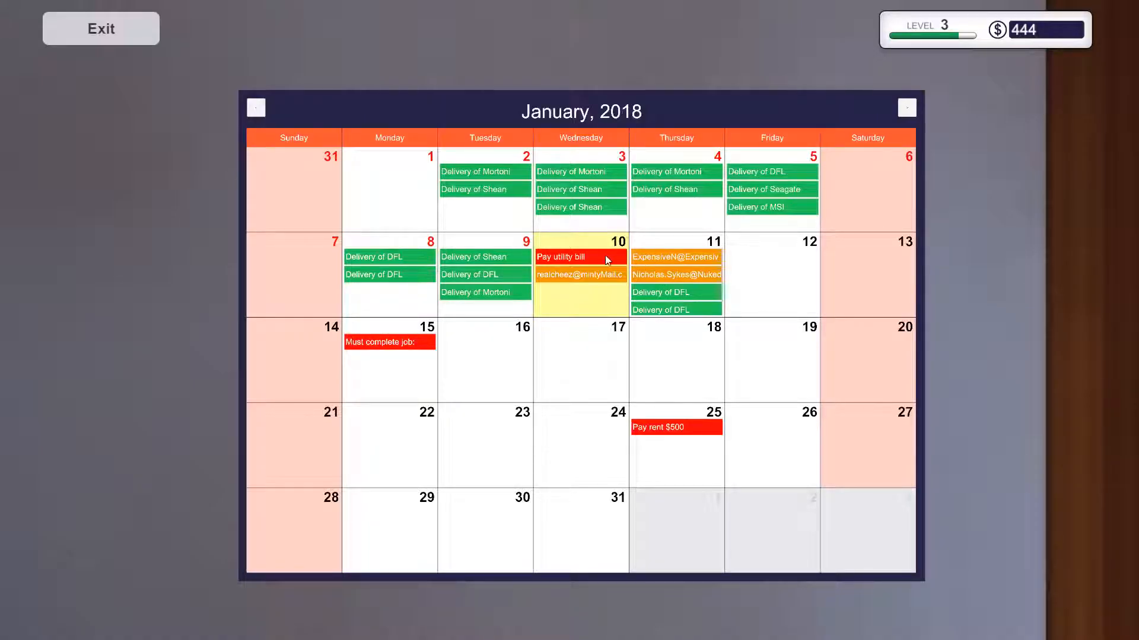
key(Escape)
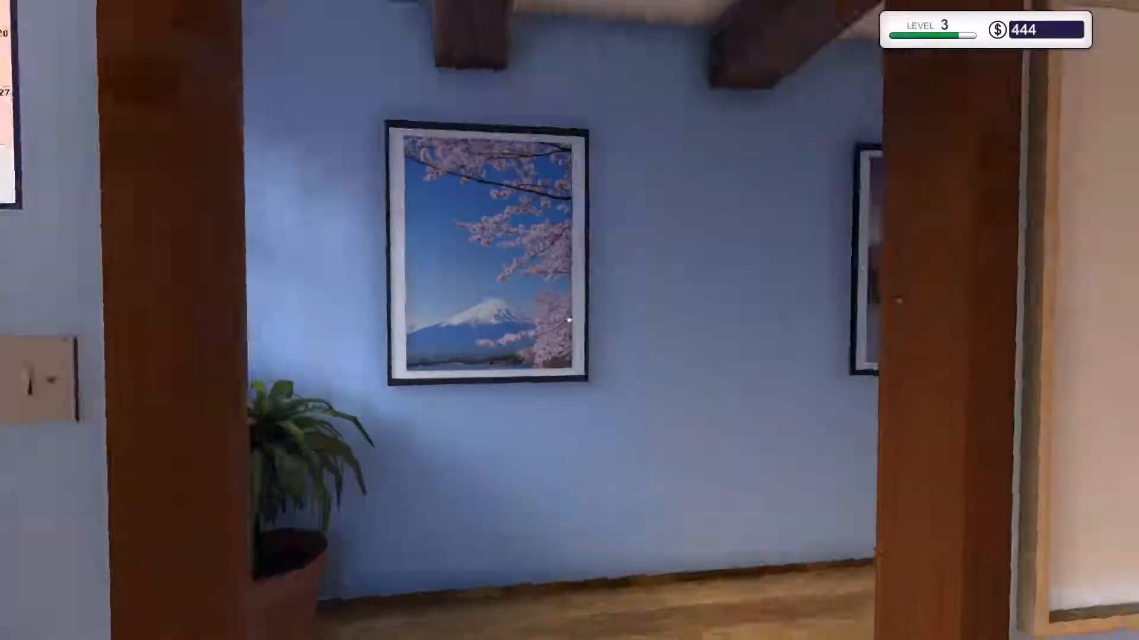
key(w)
key(w)
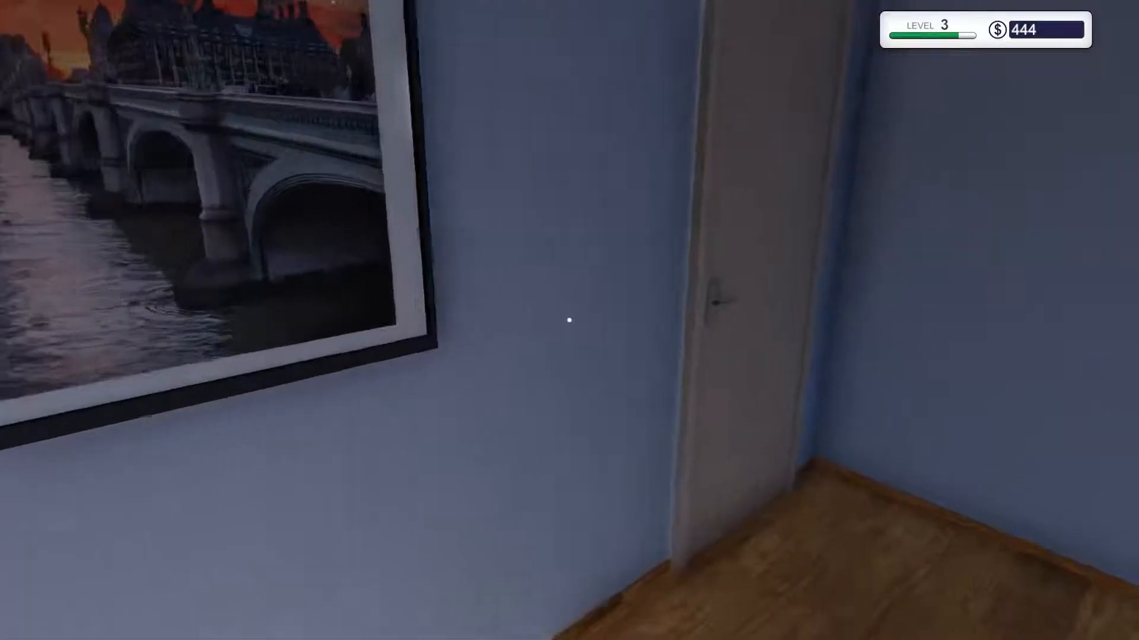
End the current day at the hallway door and go to work the next morning, Thursday January 11
click(569, 321)
click(892, 532)
click(1007, 533)
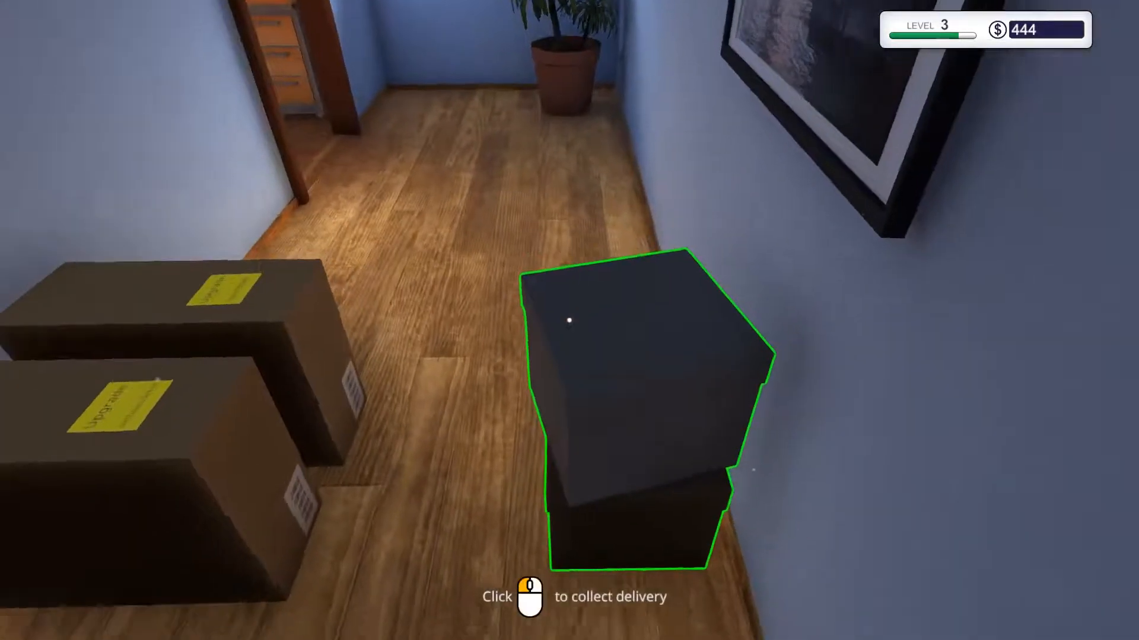
Walk back through the office into the workshop to resume the repair
key(w)
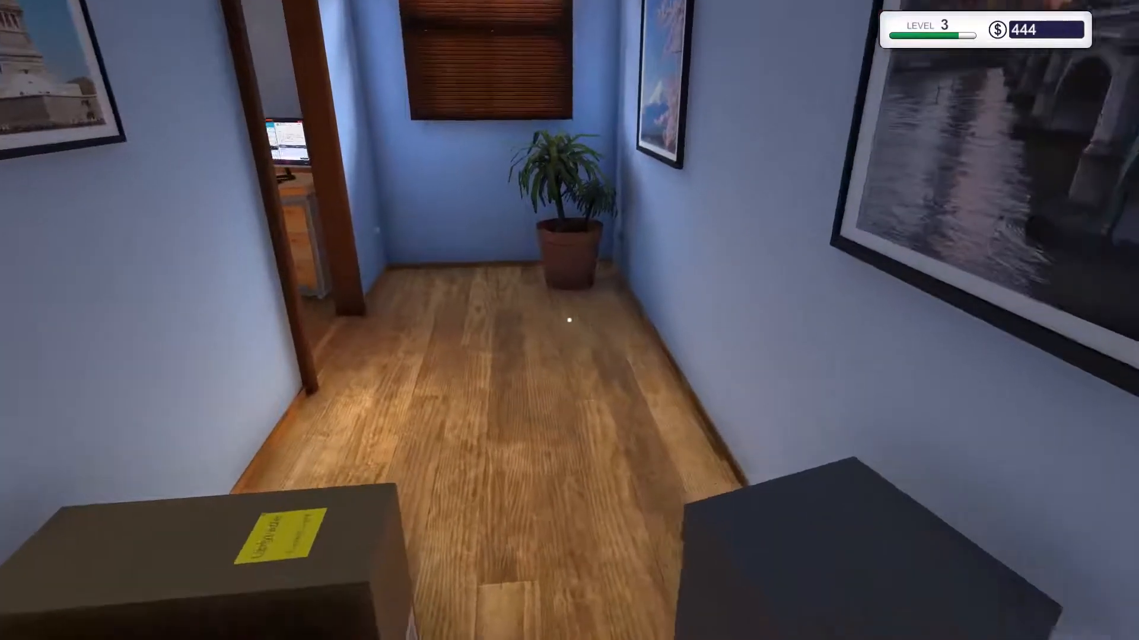
key(w)
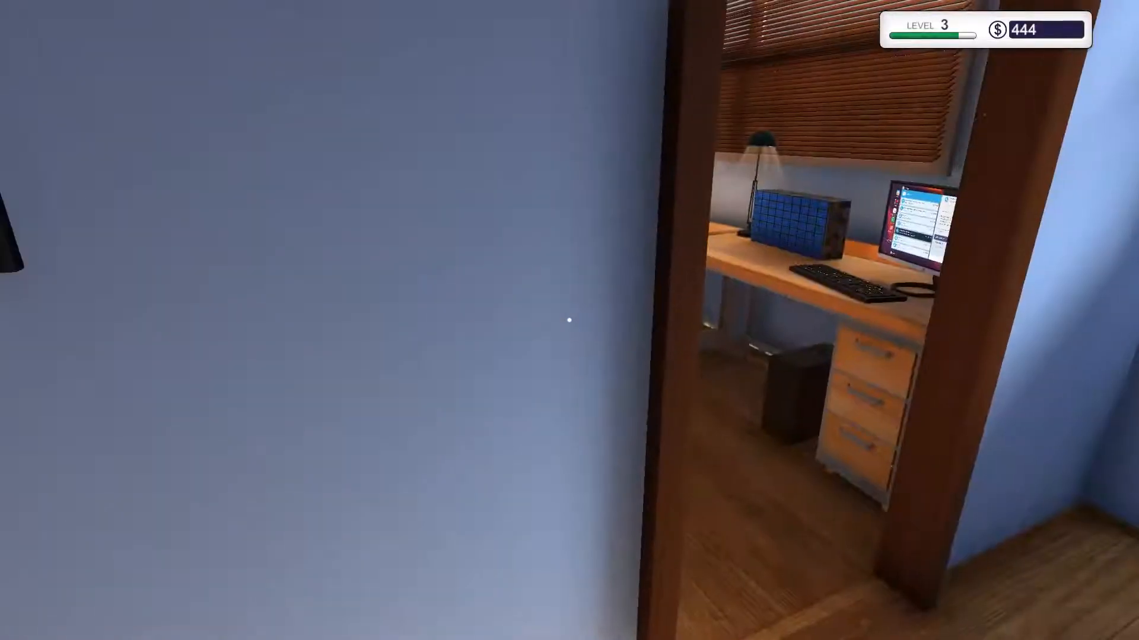
key(w)
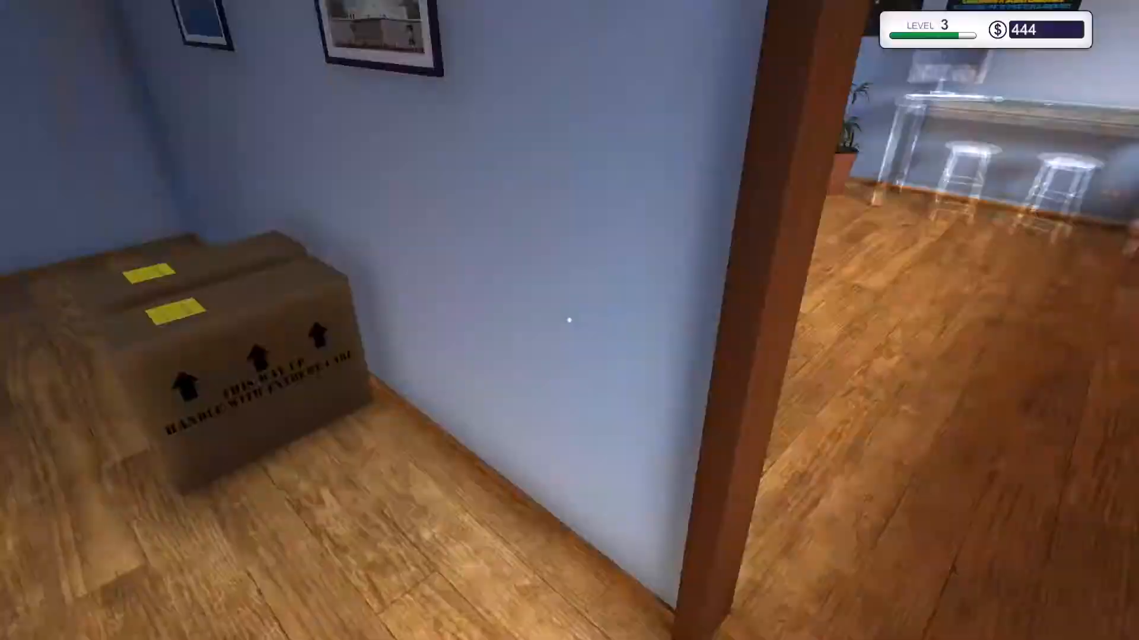
key(w)
key(w)
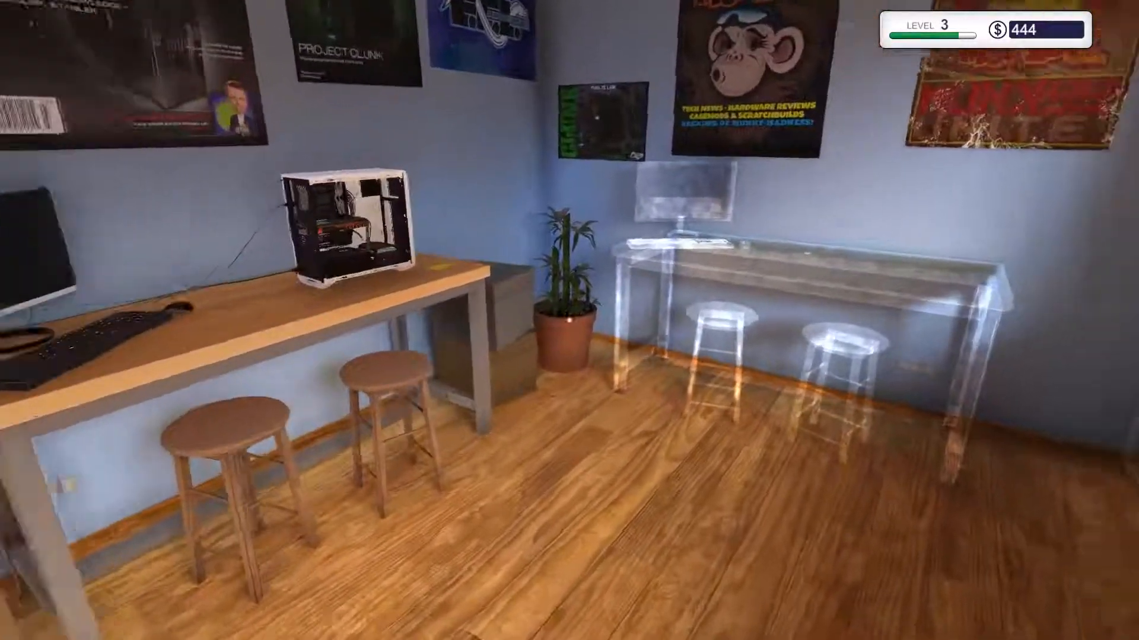